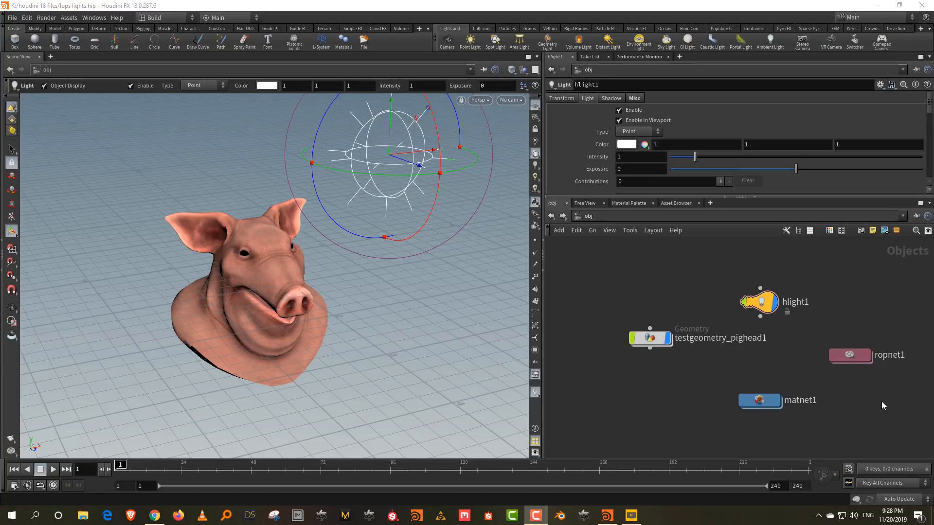
pyautogui.moveTo(759, 306)
pyautogui.moveTo(759, 306); pyautogui.dragTo(759, 291)
pyautogui.click(854, 272)
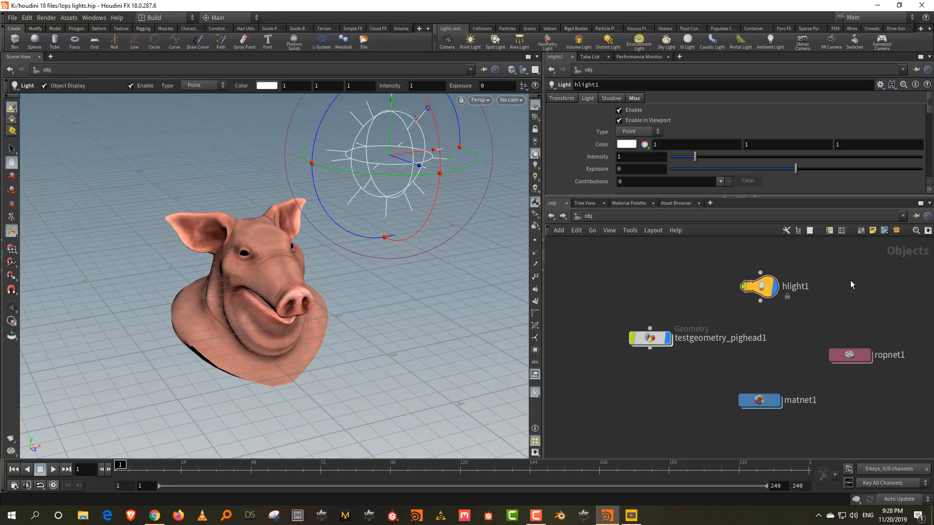
pyautogui.moveTo(852, 280); pyautogui.dragTo(828, 277, button='middle')
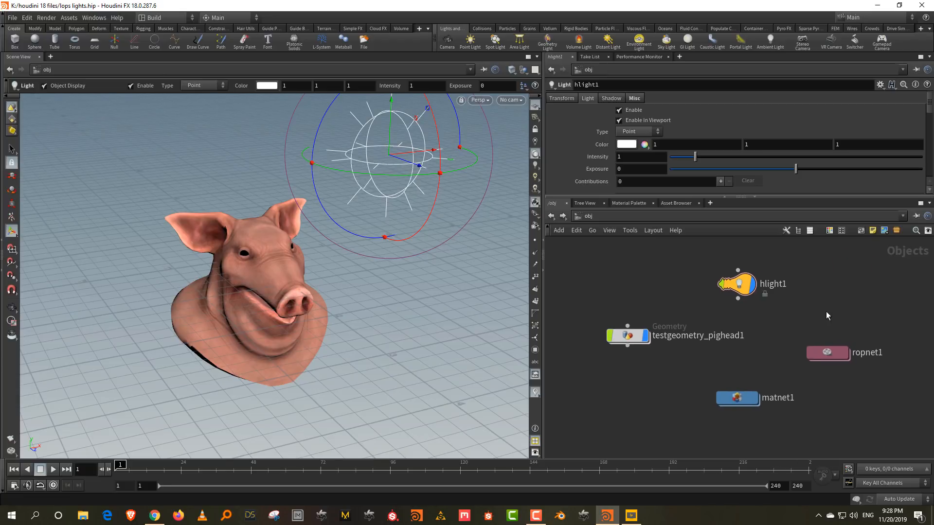
pyautogui.moveTo(684, 286); pyautogui.dragTo(579, 372)
pyautogui.click(738, 284)
pyautogui.moveTo(861, 291); pyautogui.dragTo(716, 445)
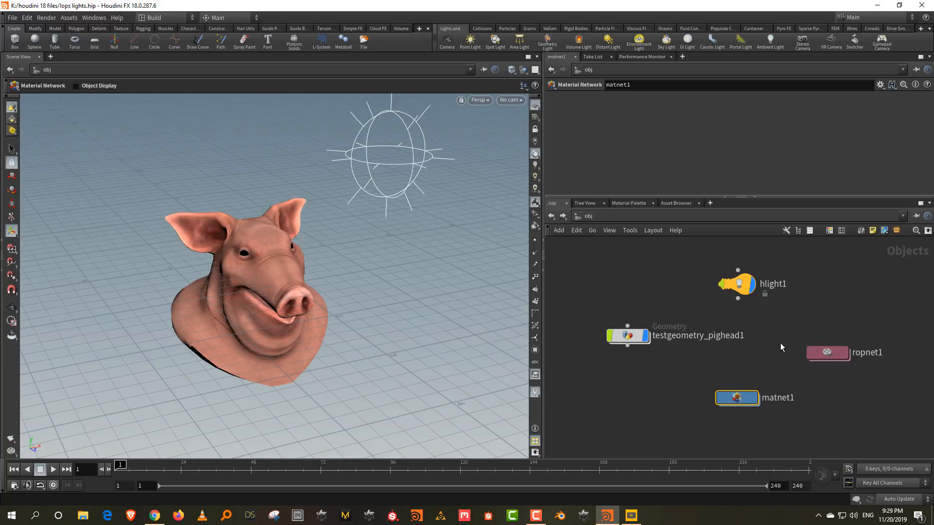
# Step: Open the lopnet1 network from the object level and examine its Solaris node tree and Karma render
pyautogui.moveTo(753, 288)
pyautogui.moveTo(812, 383); pyautogui.dragTo(699, 332, button='middle')
pyautogui.scroll(-1, 698, 331)
pyautogui.moveTo(827, 393); pyautogui.dragTo(770, 378, button='middle')
pyautogui.moveTo(804, 441); pyautogui.dragTo(742, 386)
pyautogui.doubleClick(741, 384)
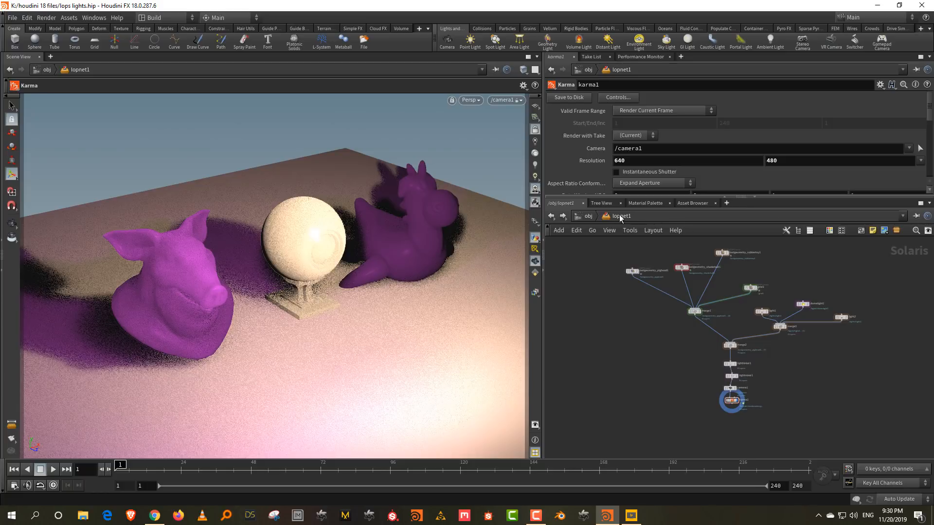
pyautogui.click(589, 216)
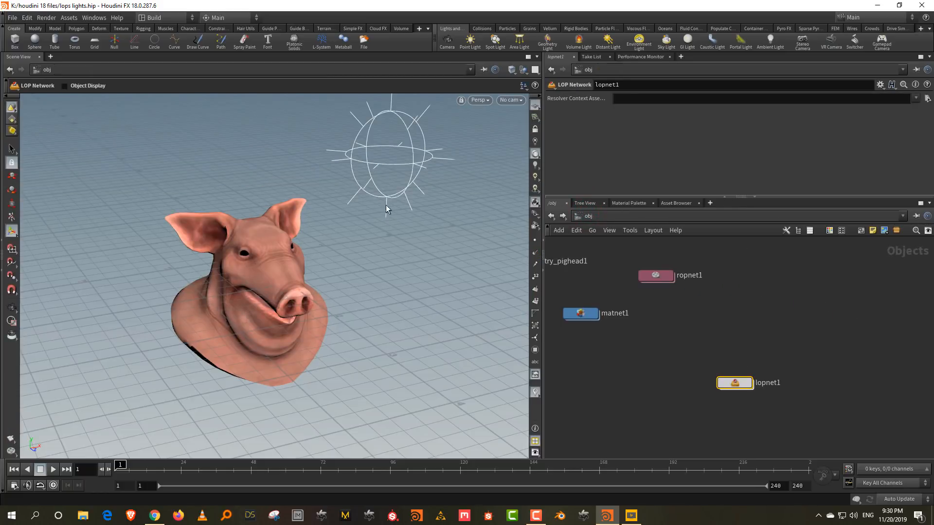
pyautogui.doubleClick(742, 385)
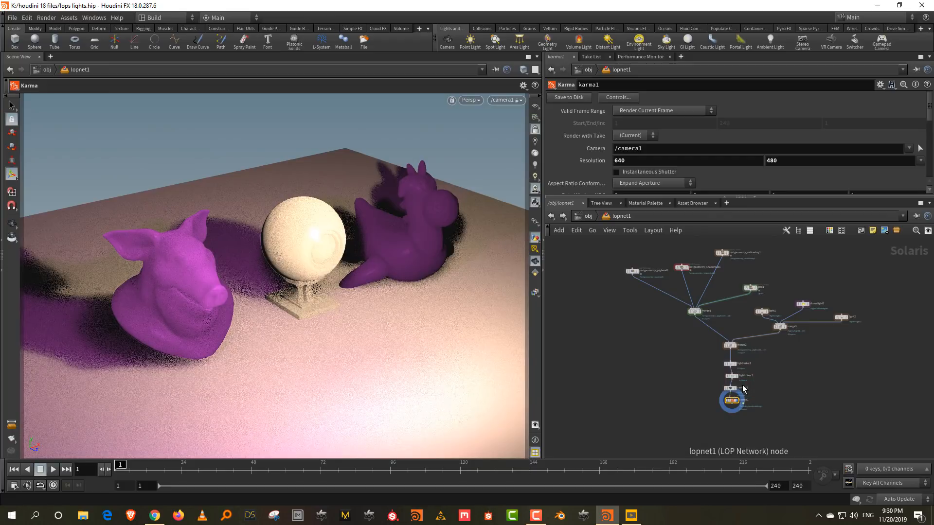
pyautogui.scroll(2, 764, 380)
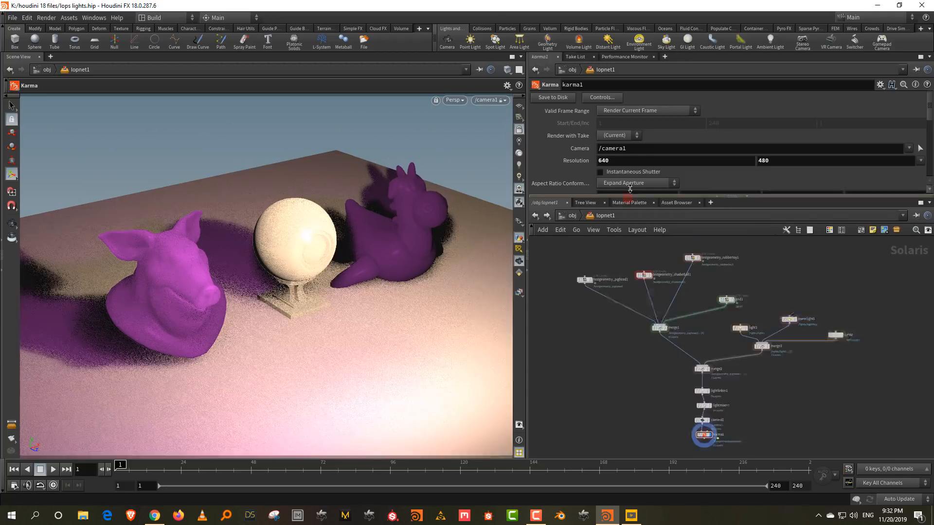
# Step: Start a new empty scene and widen the parameter and network panes
pyautogui.moveTo(628, 197); pyautogui.dragTo(628, 185)
pyautogui.click(765, 238)
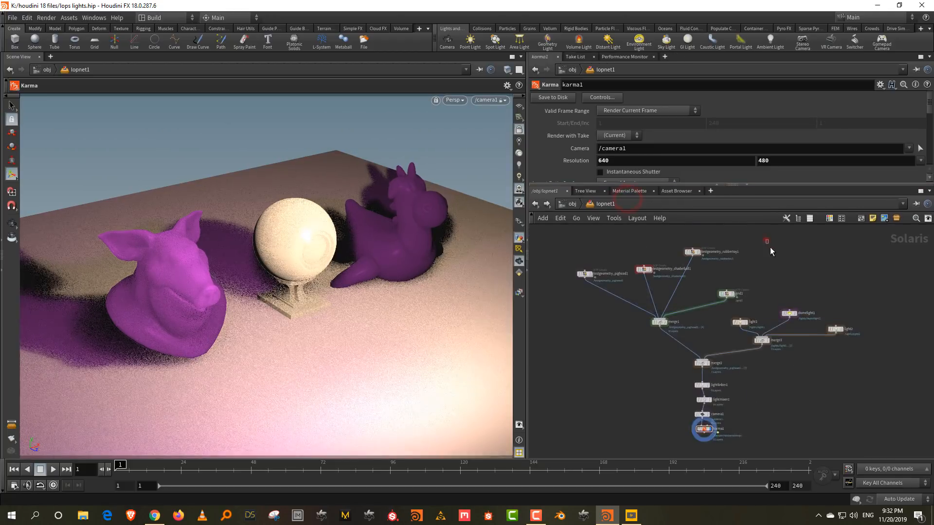
pyautogui.click(11, 18)
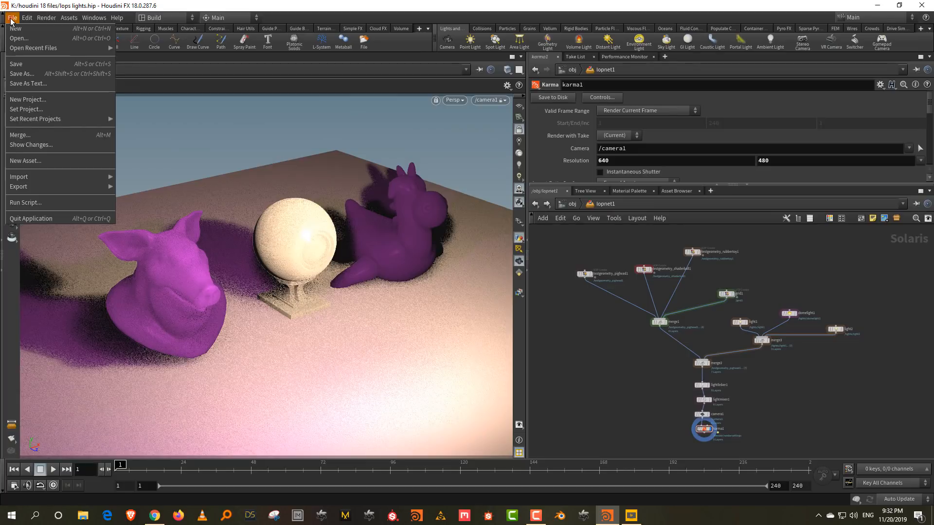
pyautogui.click(16, 29)
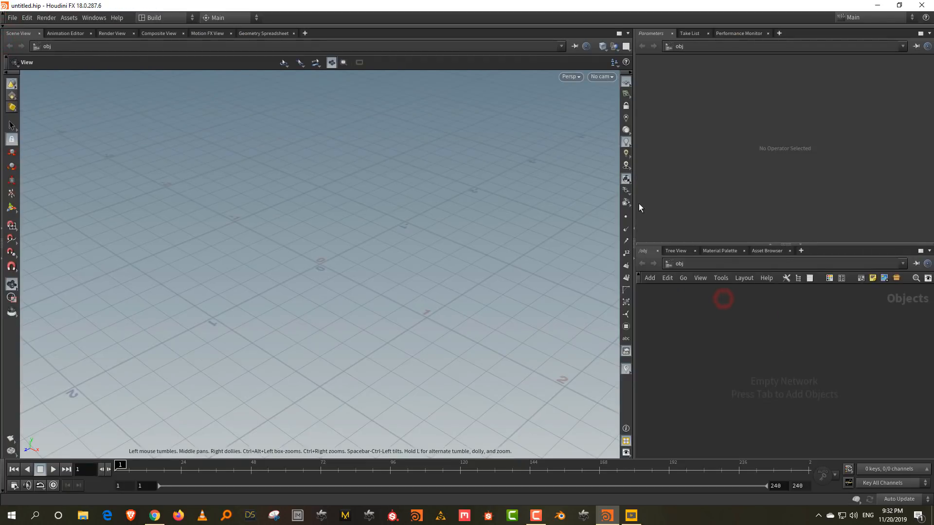
pyautogui.moveTo(635, 194); pyautogui.dragTo(542, 194)
pyautogui.click(666, 311)
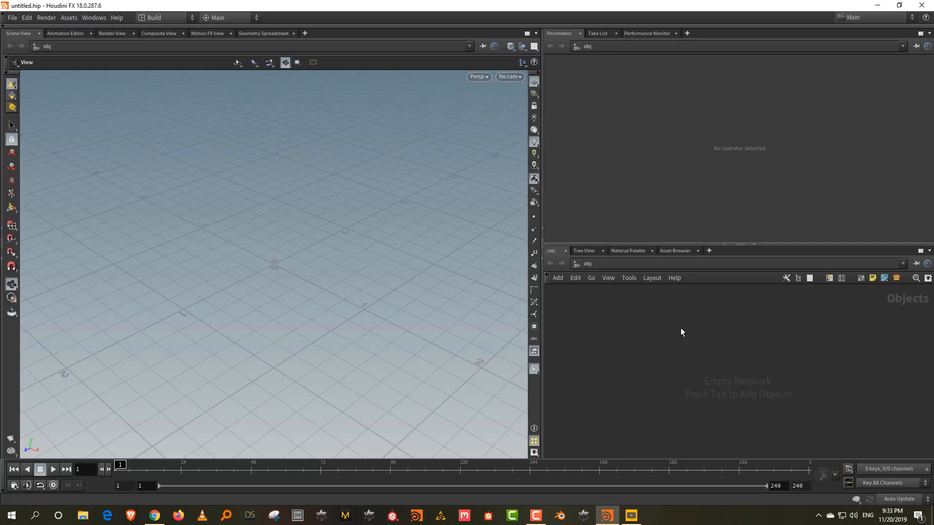
# Step: Create a Geometry object at the object level and place a Sphere node inside it
pyautogui.press('Tab')
pyautogui.write('geo')
pyautogui.press('Return')
pyautogui.click(681, 328)
pyautogui.press('Return')
pyautogui.press('Tab')
pyautogui.write('sph')
pyautogui.press('Return')
pyautogui.click(681, 328)
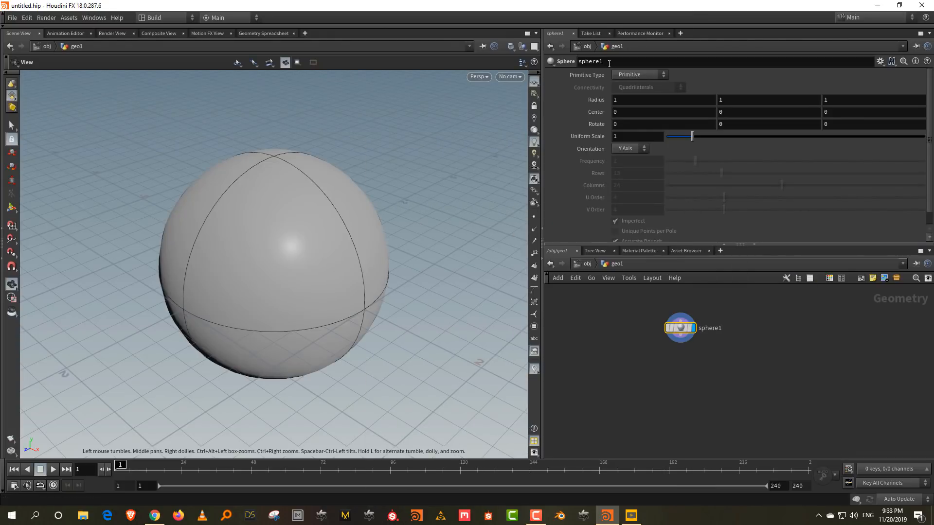
# Step: Set the sphere's primitive type to Polygon Mesh with 26 rows and 43 columns
pyautogui.click(625, 76)
pyautogui.click(630, 96)
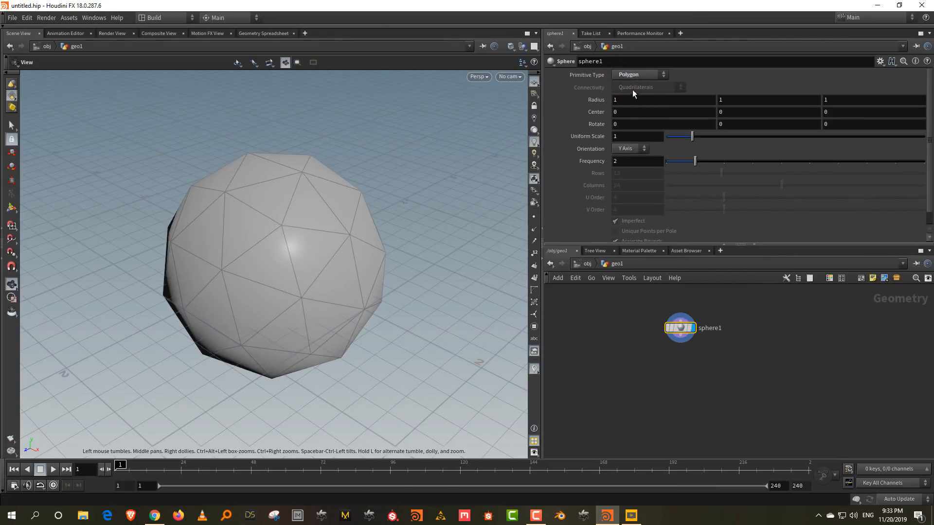
pyautogui.click(644, 75)
pyautogui.click(635, 103)
pyautogui.moveTo(369, 204); pyautogui.dragTo(364, 202)
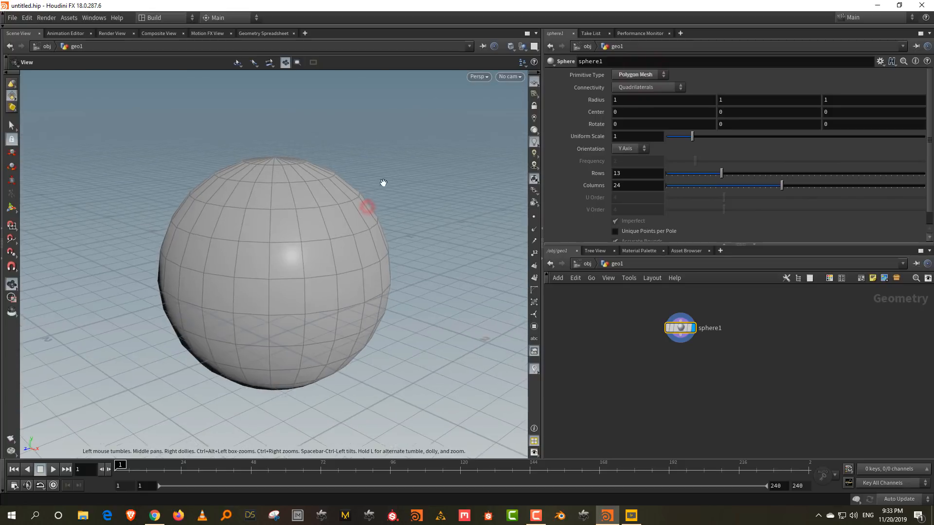
pyautogui.moveTo(810, 187); pyautogui.dragTo(883, 187)
pyautogui.moveTo(785, 174); pyautogui.dragTo(792, 173)
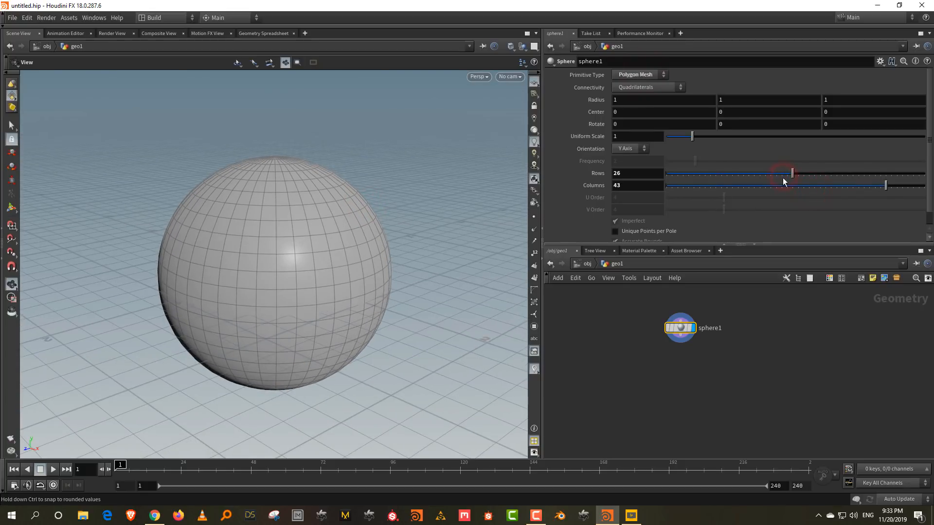
# Step: Select the upper half of the sphere's faces in the front view and create a primitive group named top from them
pyautogui.hotkey('space', '2')
pyautogui.hotkey('space', '3')
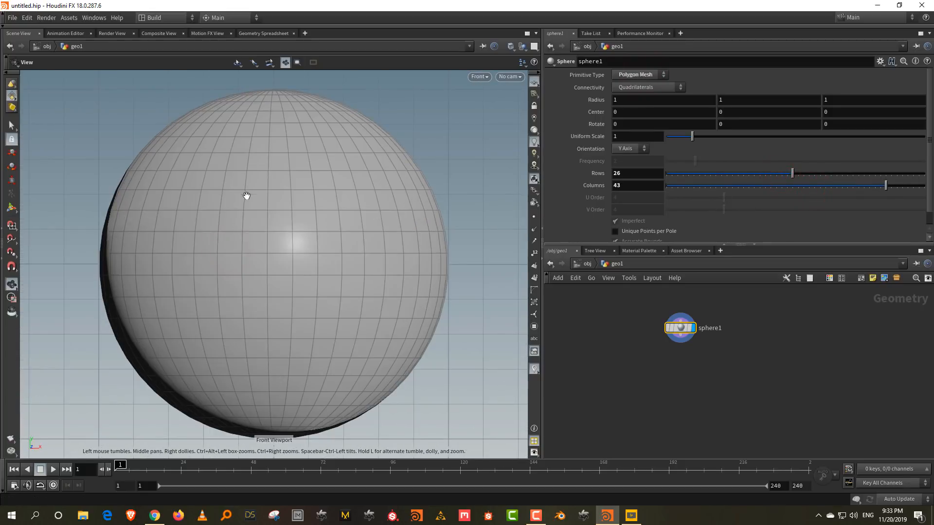
pyautogui.moveTo(246, 190); pyautogui.dragTo(236, 264, button='right')
pyautogui.press('Return')
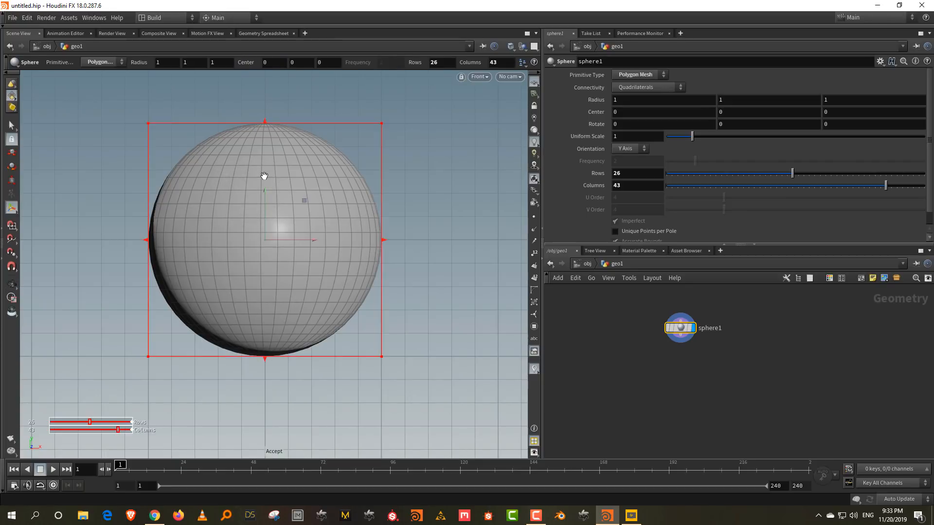
pyautogui.press('s')
pyautogui.moveTo(120, 109); pyautogui.dragTo(397, 251)
pyautogui.hotkey('space', '1')
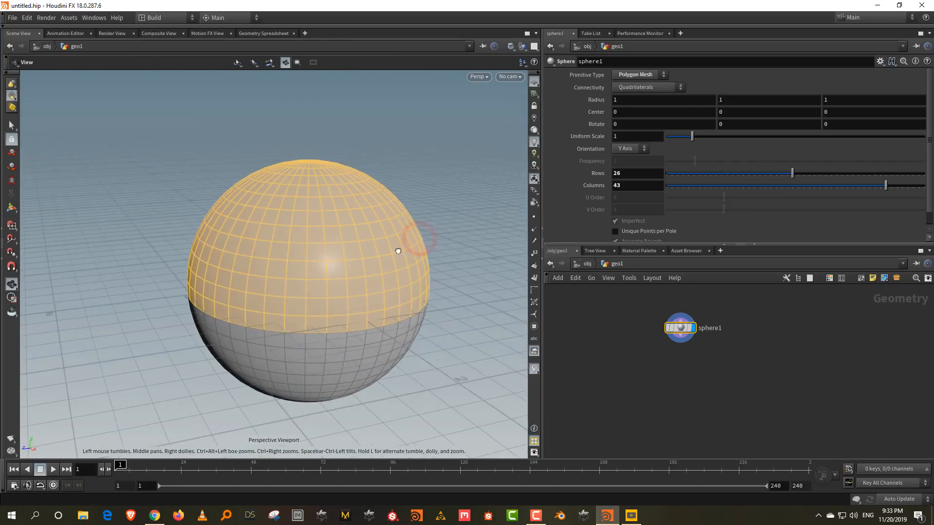
pyautogui.press('Tab')
pyautogui.write('group')
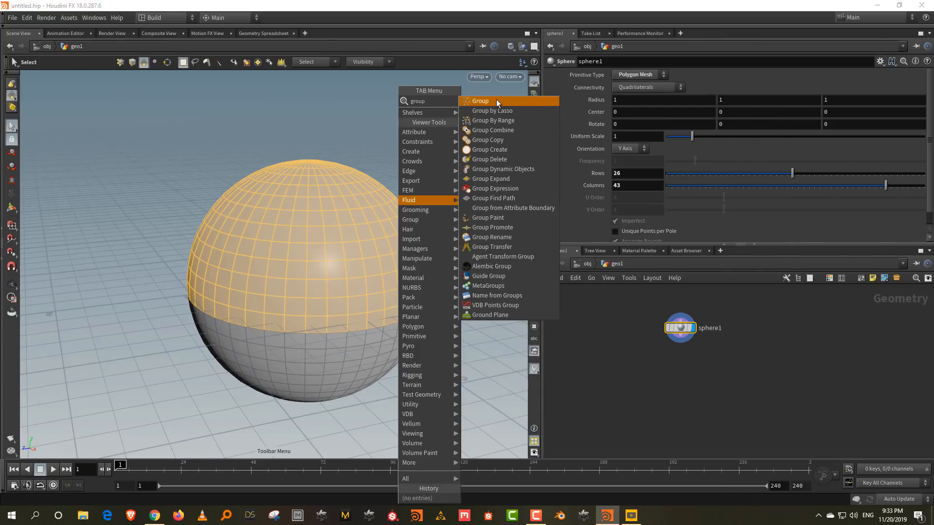
pyautogui.click(496, 99)
pyautogui.doubleClick(624, 74)
pyautogui.write('top')
pyautogui.press('Return')
# Step: Add a Group Combine node below group1, wire it in and make it the displayed node
pyautogui.press('Tab')
pyautogui.write('c')
pyautogui.press('Escape')
pyautogui.press('Tab')
pyautogui.write('groupco')
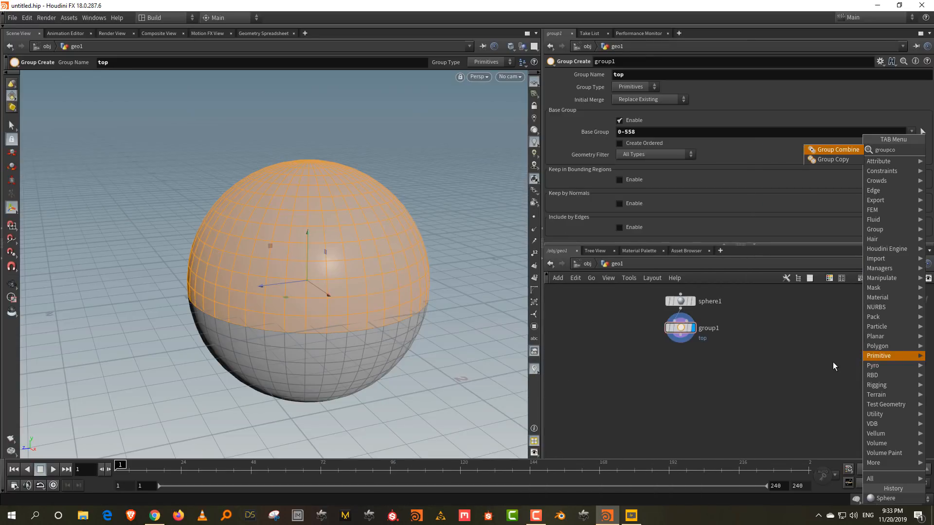
pyautogui.click(838, 149)
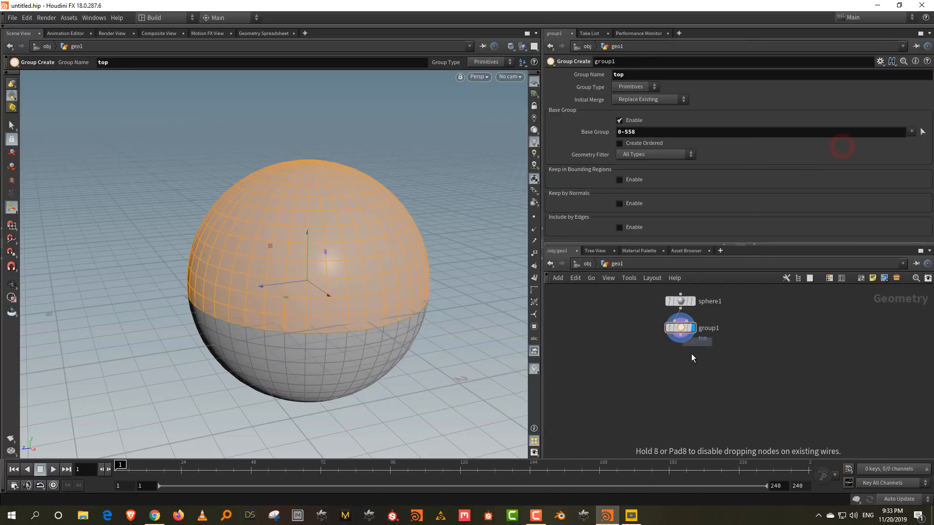
pyautogui.click(680, 382)
pyautogui.scroll(2, 681, 370)
pyautogui.moveTo(679, 331); pyautogui.dragTo(680, 388)
pyautogui.click(699, 395)
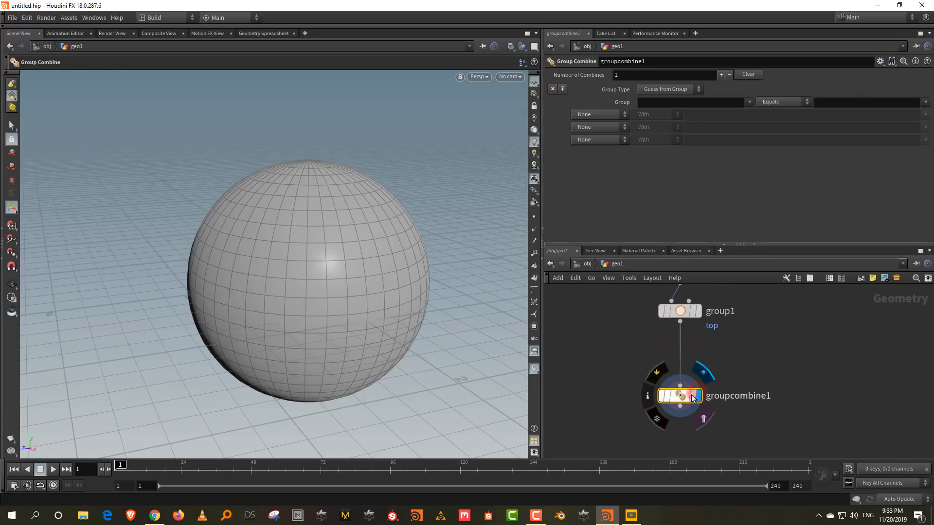
# Step: Define the group bot in the Group Combine node as Equals All But top
pyautogui.click(673, 101)
pyautogui.write('bot')
pyautogui.press('Return')
pyautogui.click(790, 104)
pyautogui.click(786, 121)
pyautogui.click(879, 97)
pyautogui.write('top')
pyautogui.press('Return')
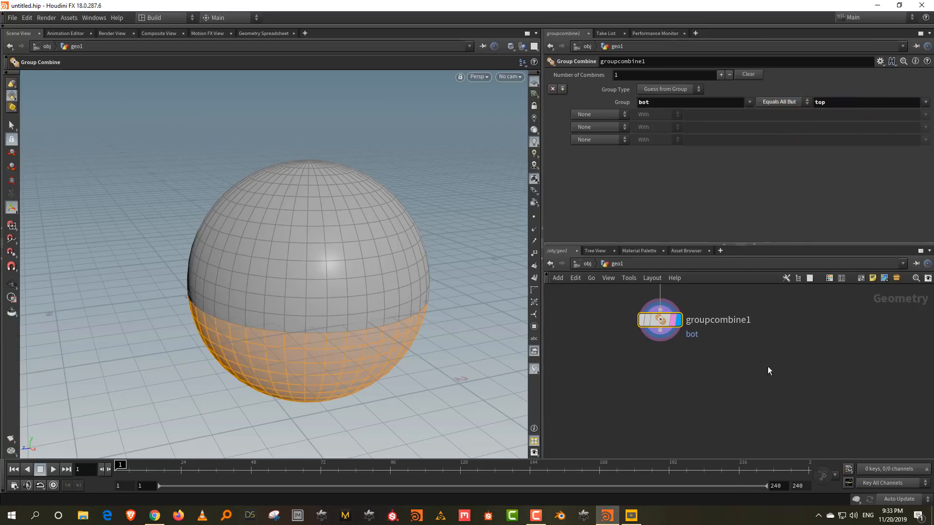
# Step: Add a Null node connected after groupcombine1 and make it the displayed node
pyautogui.press('Tab')
pyautogui.write('mu')
pyautogui.click(766, 381)
pyautogui.press('Tab')
pyautogui.write('nul')
pyautogui.click(833, 140)
pyautogui.click(654, 397)
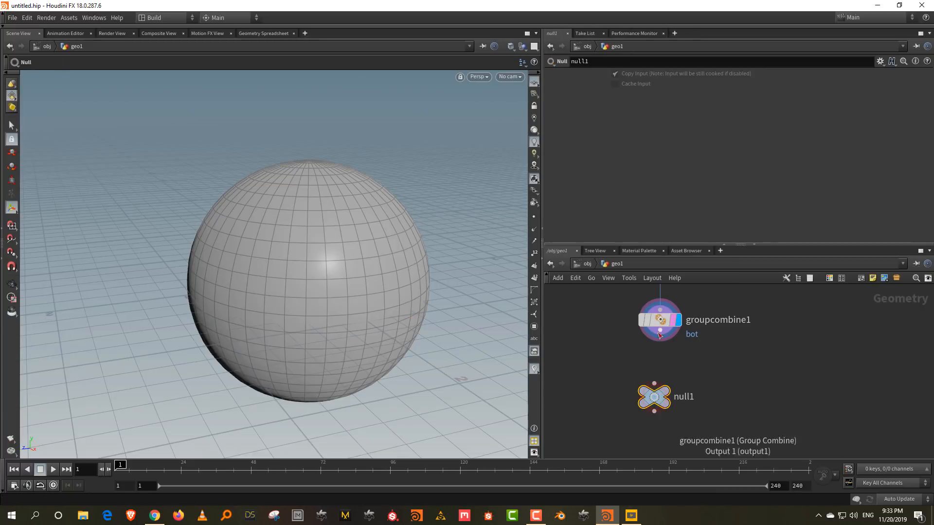
pyautogui.click(667, 397)
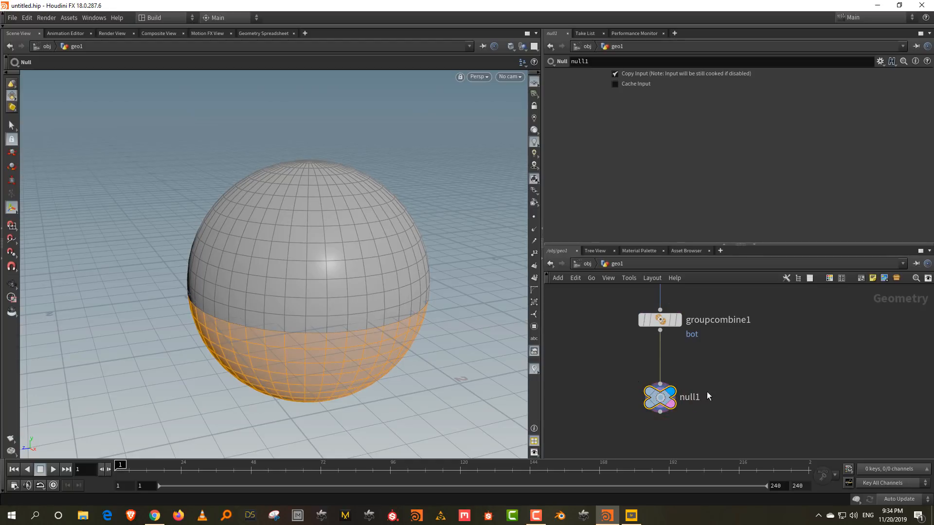
# Step: Move the Null node closer to groupcombine1 and rename it OUT
pyautogui.moveTo(663, 397); pyautogui.dragTo(662, 383)
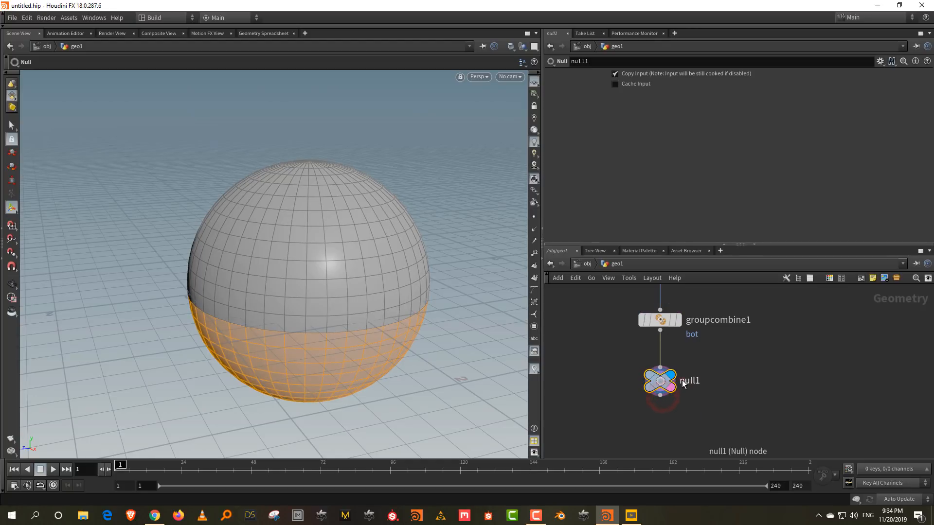
pyautogui.doubleClick(683, 381)
pyautogui.write('OUT')
pyautogui.press('Return')
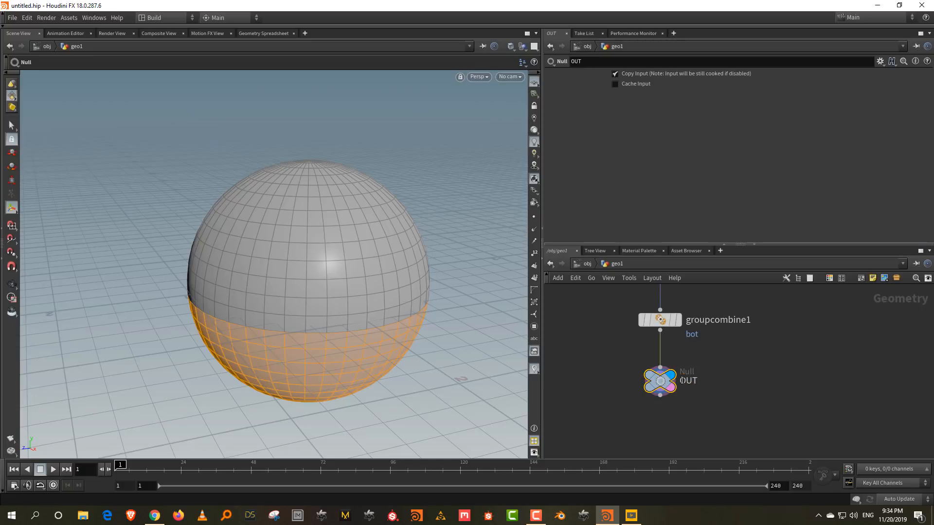
# Step: Create a LOP Network below geo1 at the object level and enter it, putting away the console window
pyautogui.click(742, 354)
pyautogui.click(589, 263)
pyautogui.click(821, 333)
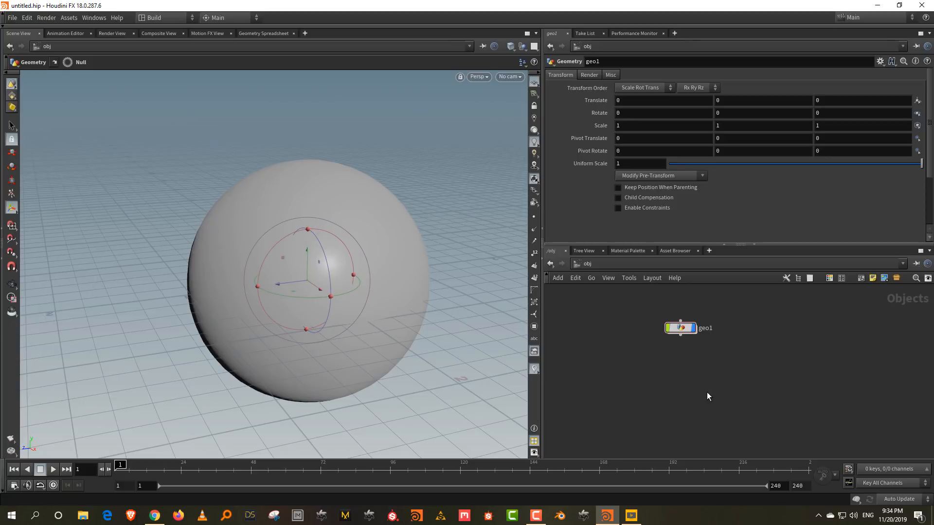
pyautogui.press('Tab')
pyautogui.write('lop')
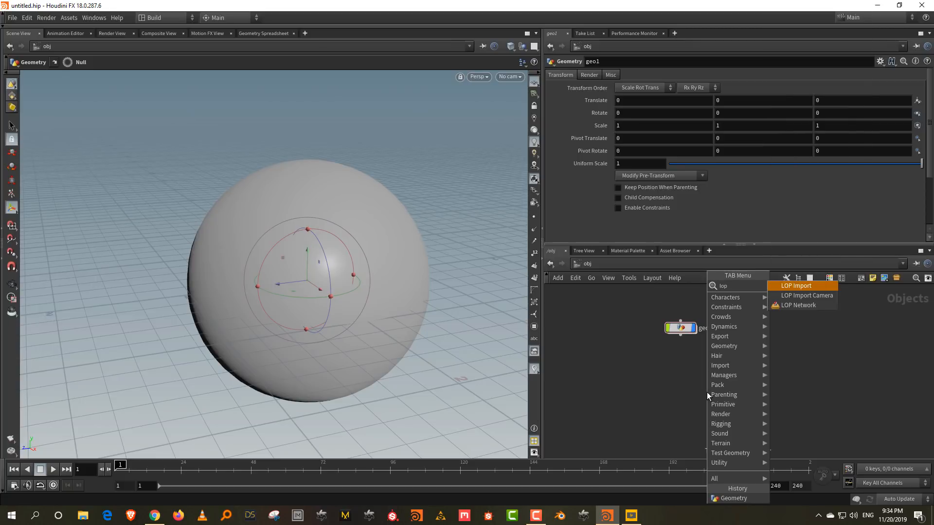
pyautogui.press('Down')
pyautogui.press('Down')
pyautogui.press('Return')
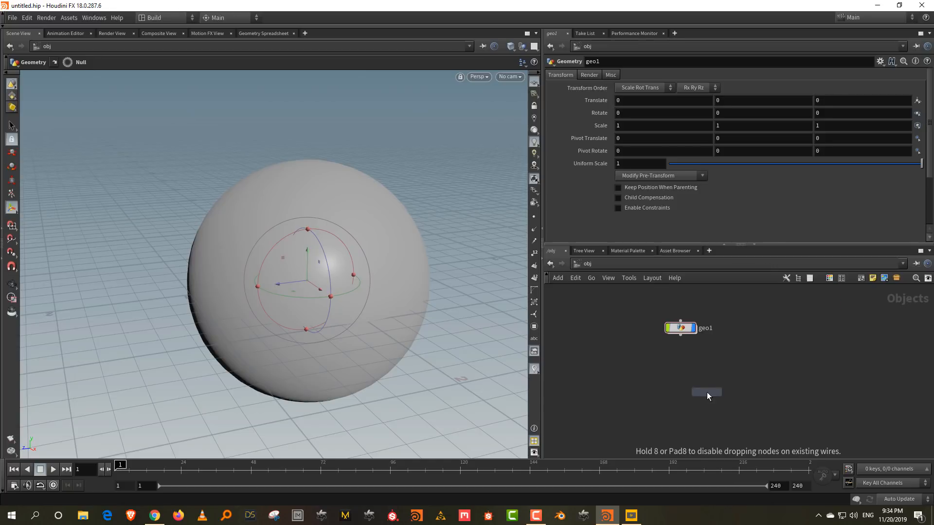
pyautogui.click(707, 392)
pyautogui.doubleClick(707, 392)
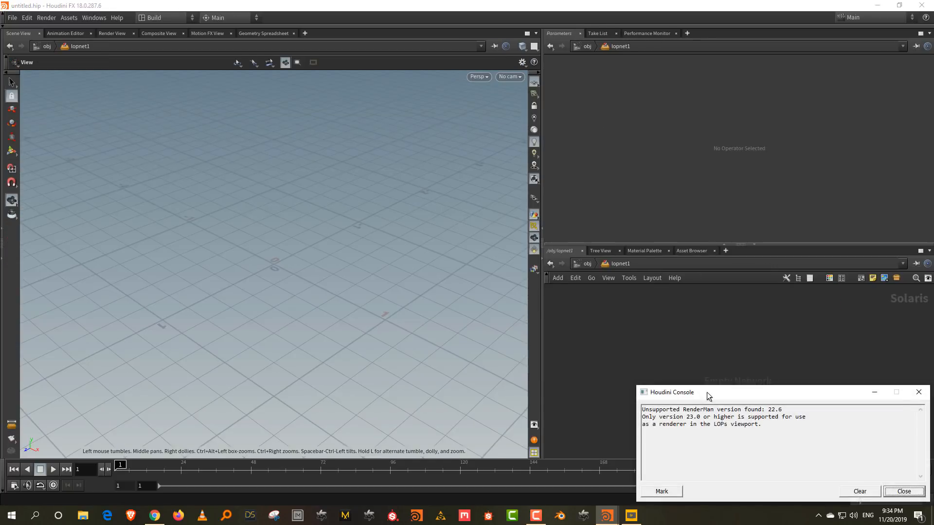
pyautogui.moveTo(854, 396); pyautogui.dragTo(825, 392)
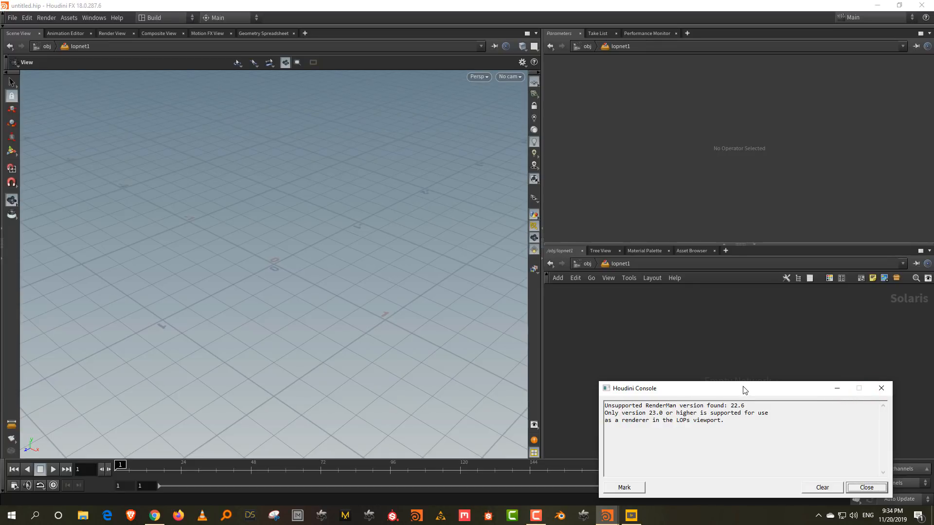
pyautogui.click(837, 389)
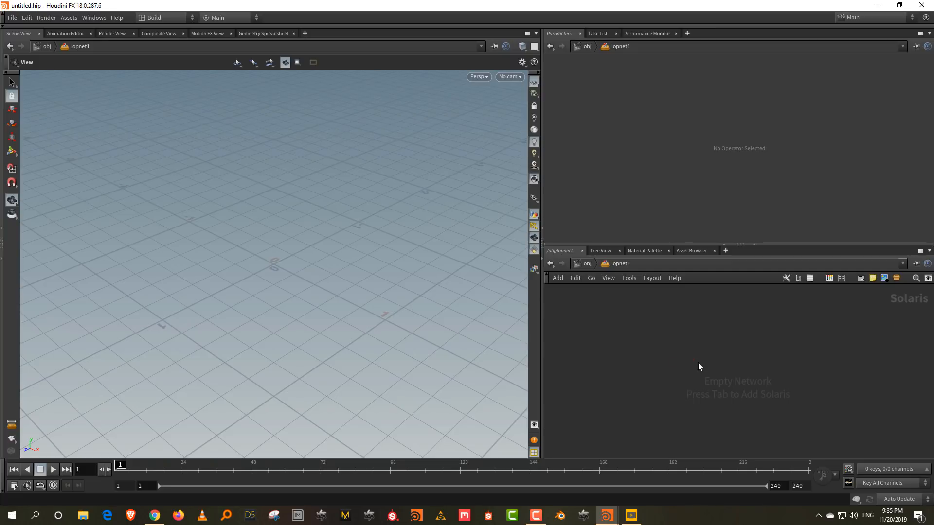
# Step: Add a SOP Import node to the LOP network
pyautogui.press('Tab')
pyautogui.write('sop c')
pyautogui.press('Return')
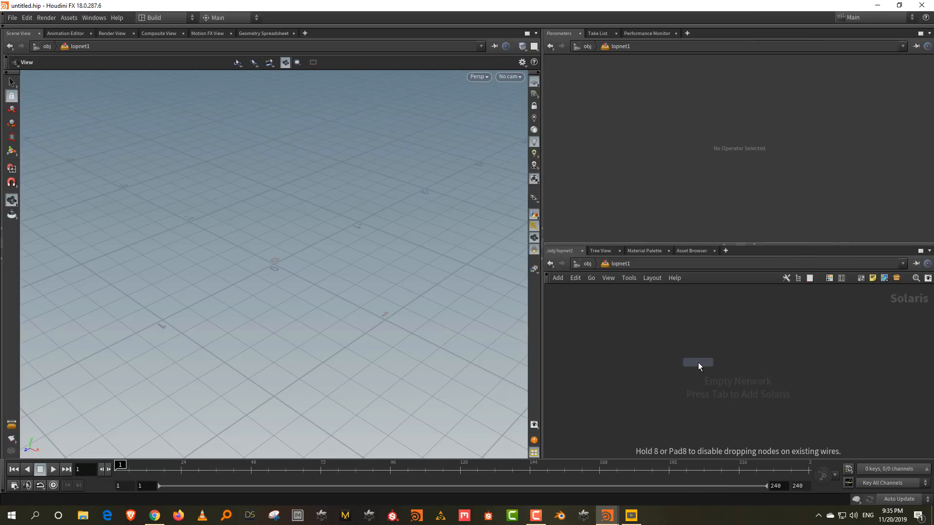
pyautogui.click(698, 363)
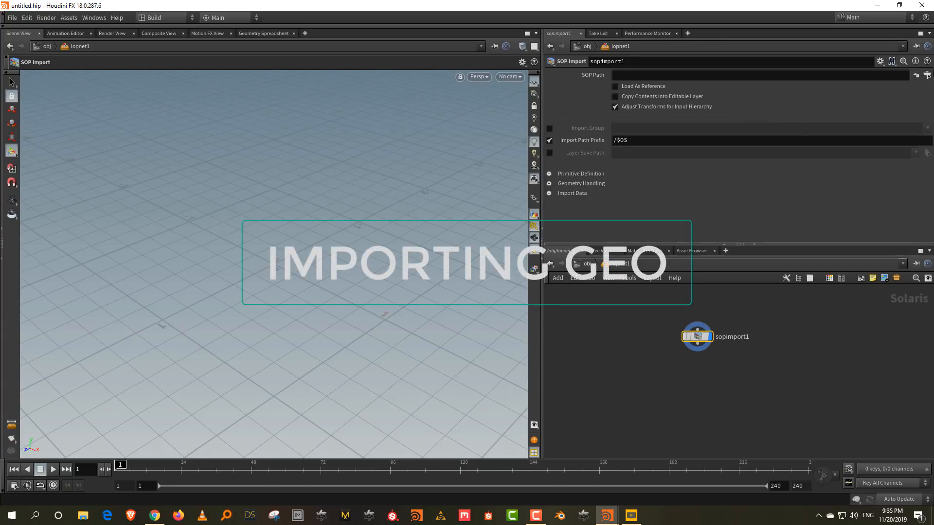
# Step: Set the SOP Import node's SOP path to /obj/geo1/OUT and enable Load As Reference
pyautogui.click(926, 77)
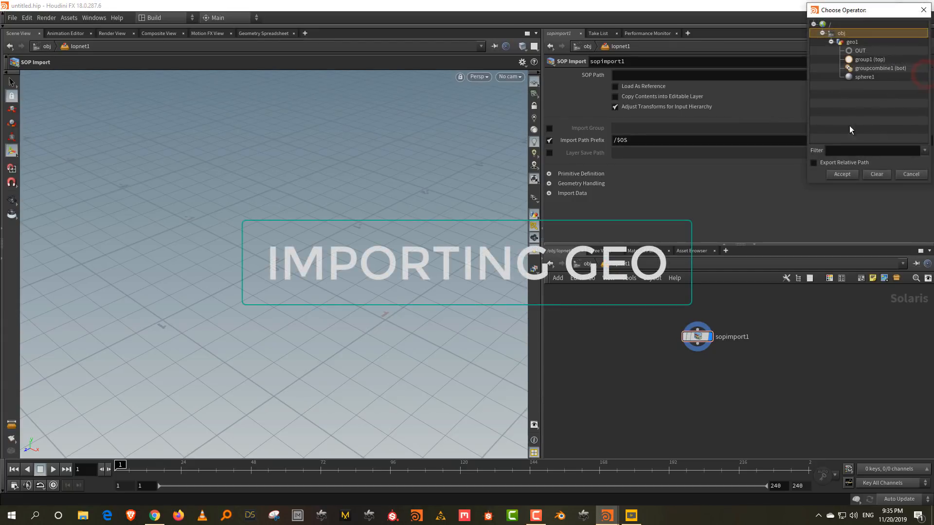
pyautogui.click(859, 50)
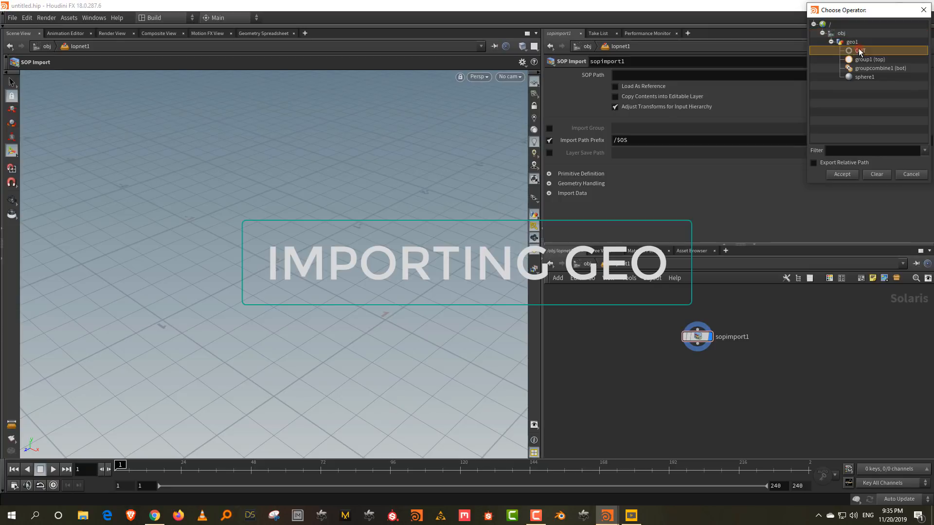
pyautogui.click(842, 174)
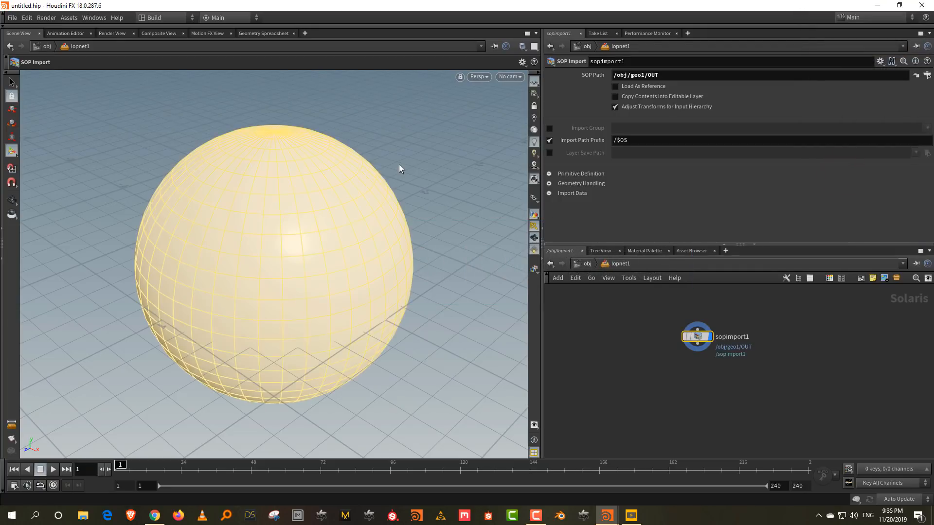
pyautogui.keyDown('alt'); pyautogui.moveTo(302, 250); pyautogui.dragTo(304, 340, button='right'); pyautogui.keyUp('alt')
pyautogui.keyDown('alt'); pyautogui.moveTo(298, 326); pyautogui.dragTo(287, 275); pyautogui.keyUp('alt')
pyautogui.scroll(2, 288, 275)
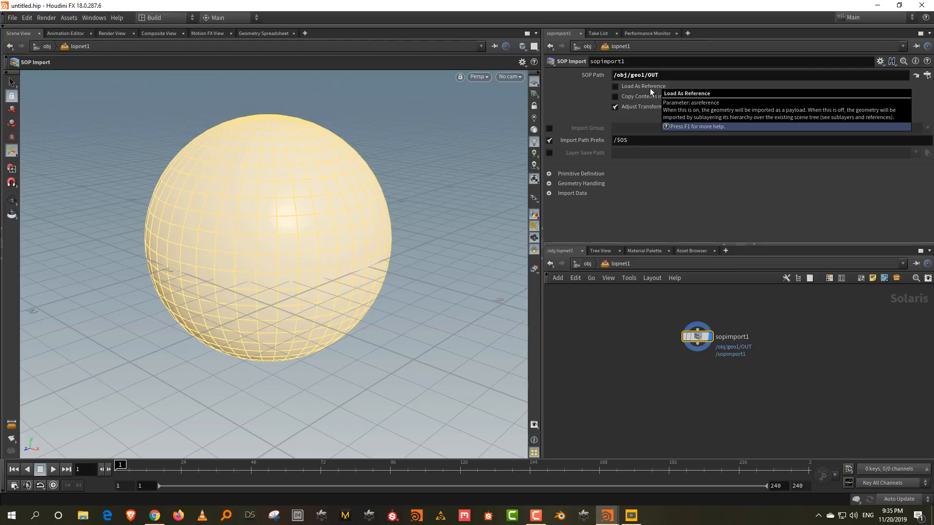
pyautogui.click(649, 89)
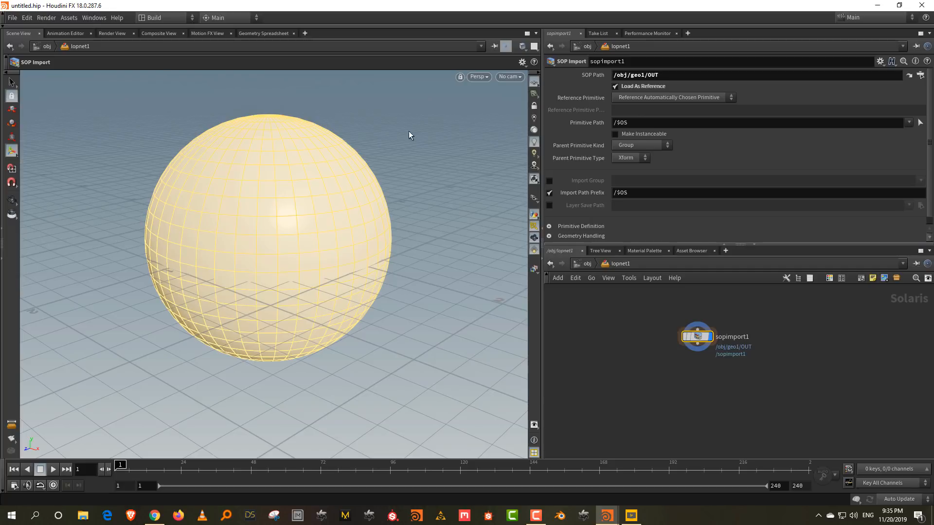
# Step: Split the viewport pane top and bottom, show the Scene Graph Tree in the lower half and expand the sopimport1 primitive
pyautogui.click(536, 33)
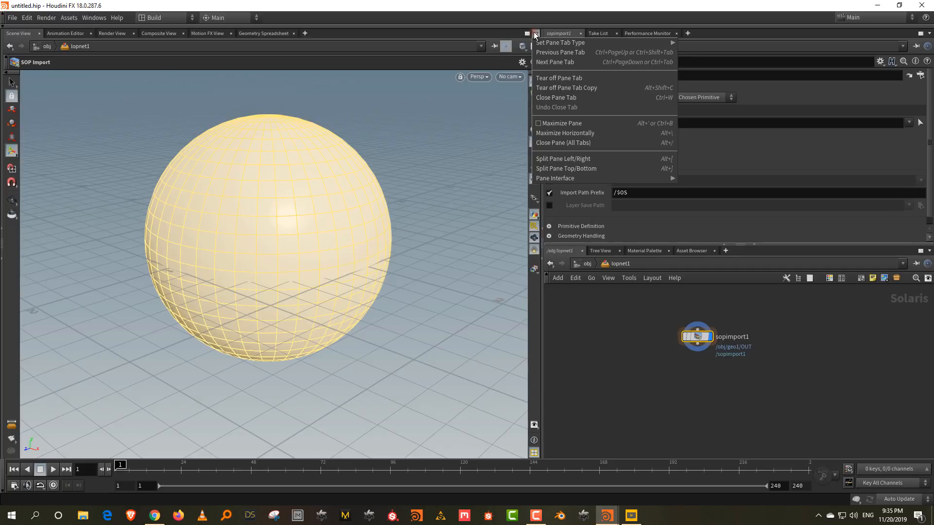
pyautogui.click(579, 169)
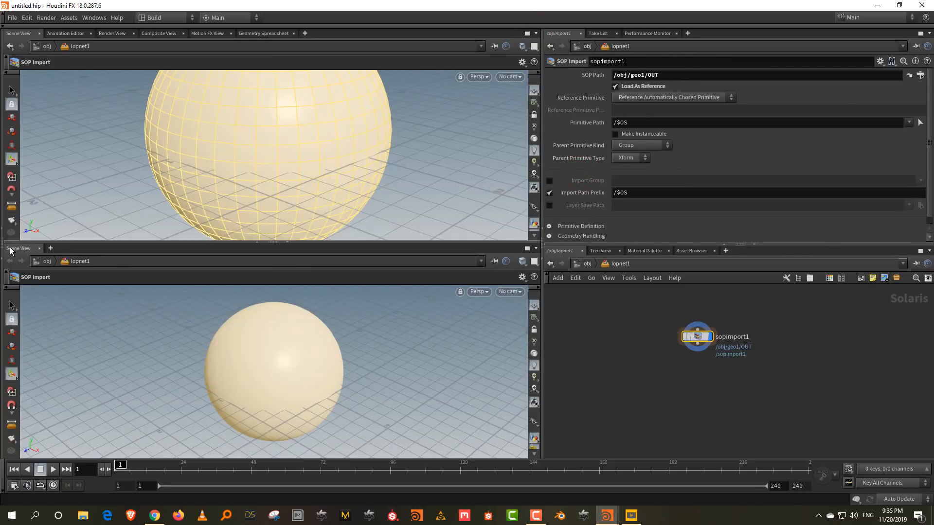
pyautogui.click(10, 249)
pyautogui.moveTo(64, 364)
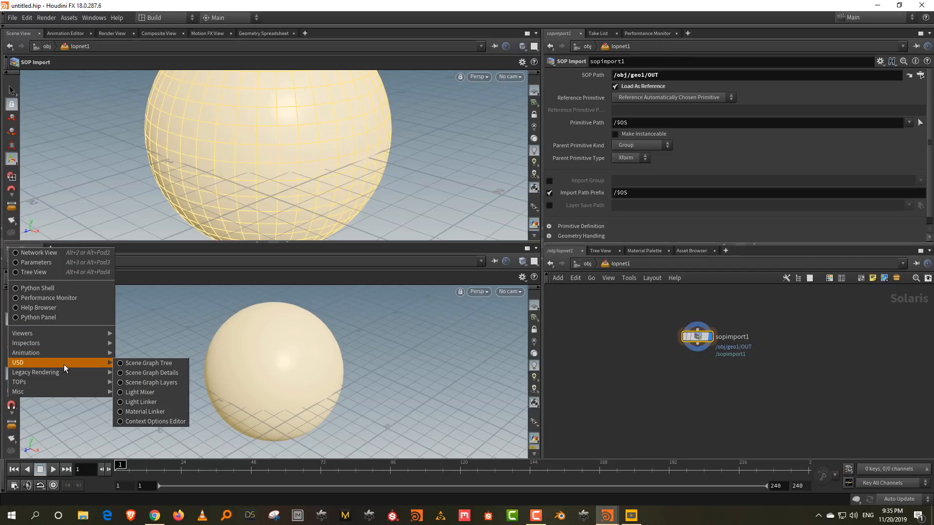
pyautogui.click(167, 365)
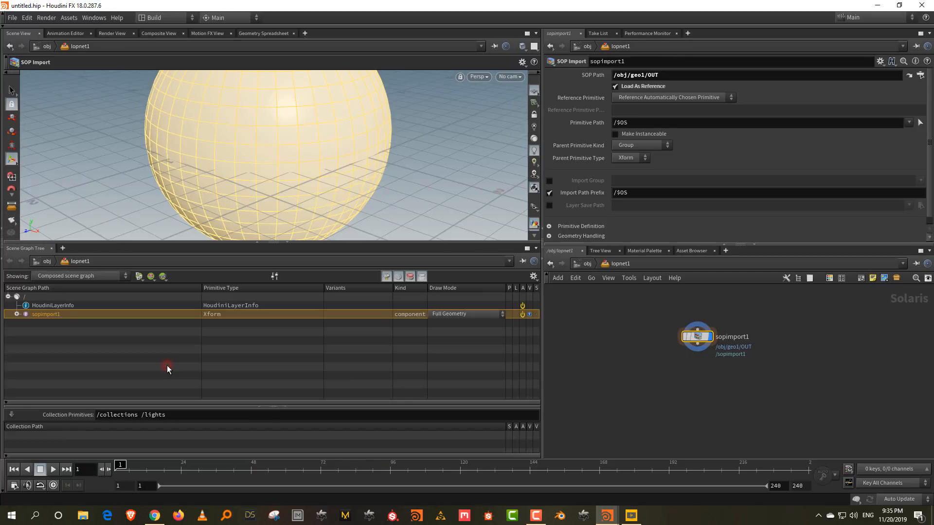
pyautogui.click(16, 314)
# Step: Rename the SOP Import node to sphere and select its mesh_0 primitive in the scene graph
pyautogui.doubleClick(736, 339)
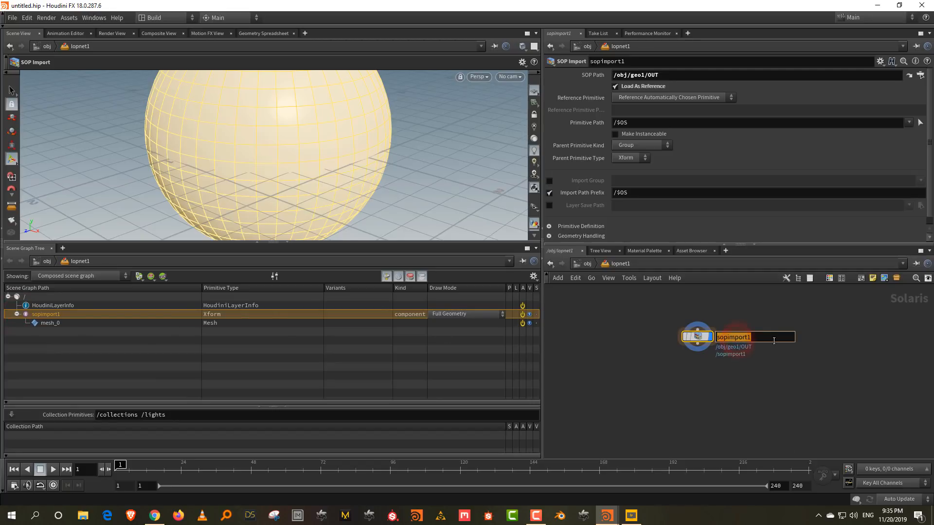
pyautogui.write('sphere')
pyautogui.press('Return')
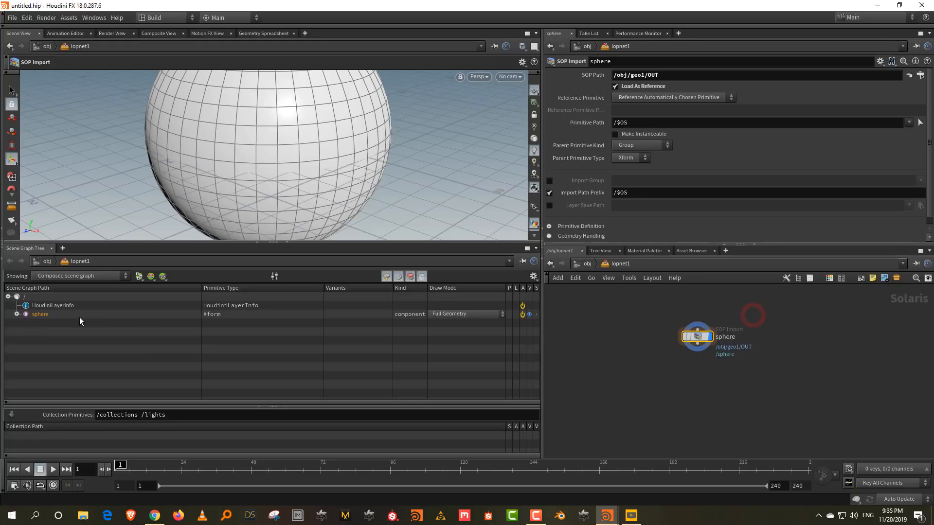
pyautogui.click(17, 314)
pyautogui.click(57, 325)
# Step: Enlarge the viewport, hide the scene graph's collection list and select the sphere primitive
pyautogui.moveTo(306, 242); pyautogui.dragTo(307, 297)
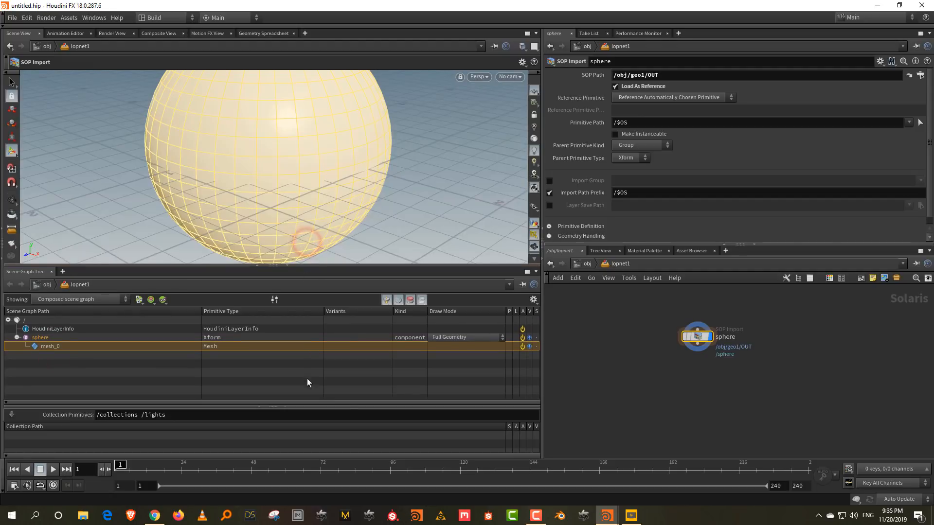
pyautogui.click(287, 407)
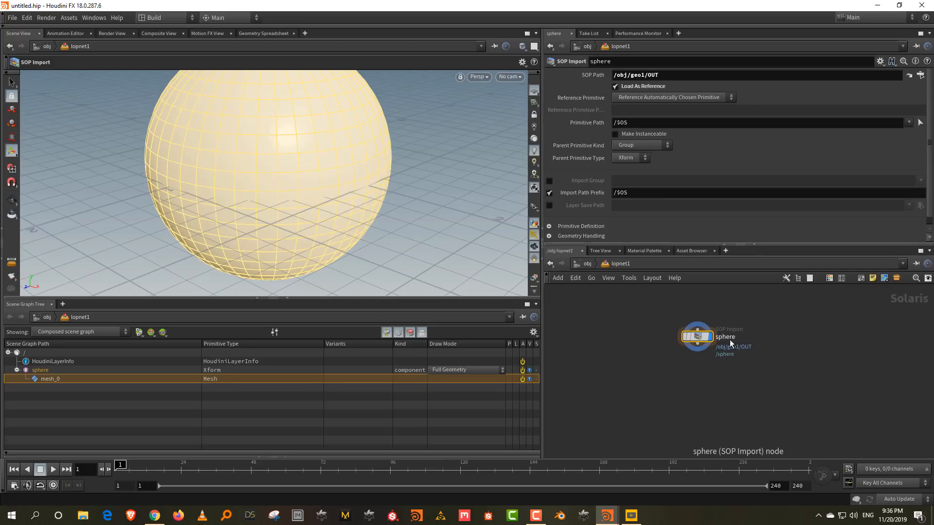
pyautogui.click(40, 370)
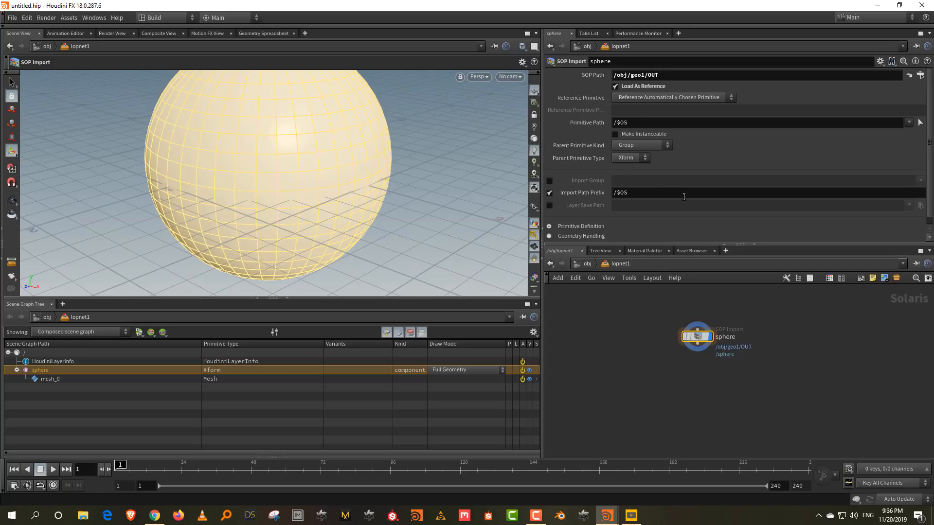
# Step: Enlarge the parameter pane to fit all of the sphere node's settings
pyautogui.scroll(-1, 692, 178)
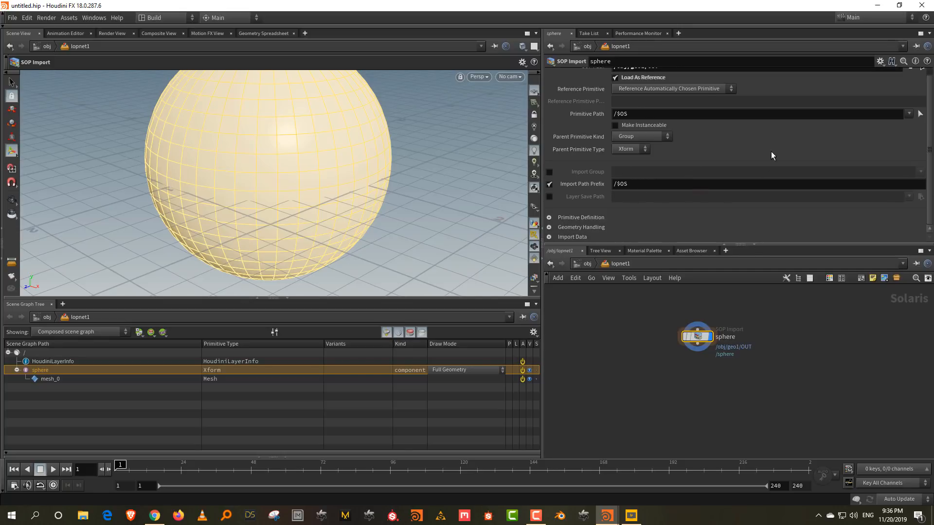
pyautogui.click(675, 339)
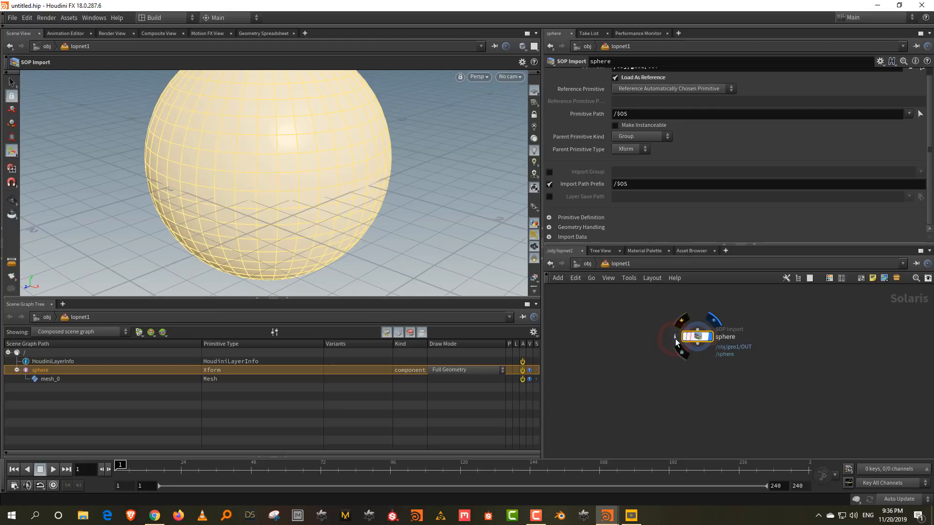
pyautogui.click(817, 312)
pyautogui.click(743, 302)
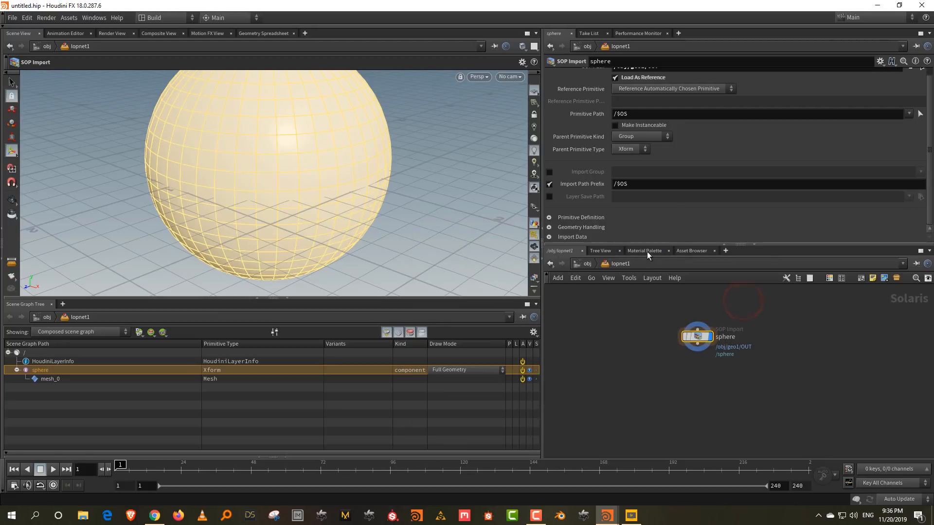
pyautogui.moveTo(649, 246); pyautogui.dragTo(648, 275)
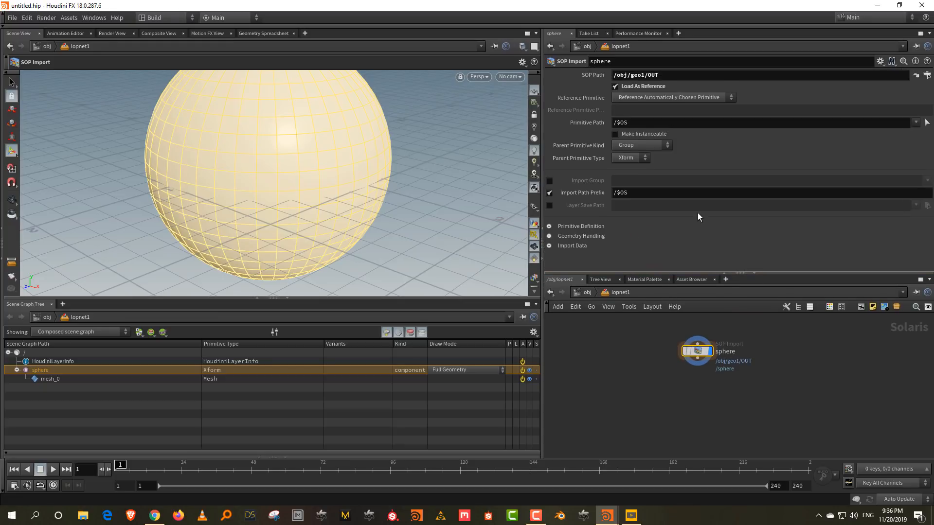
# Step: Try limiting the sphere import to the top group, and turn Import Group back off
pyautogui.moveTo(591, 180)
pyautogui.click(549, 180)
pyautogui.click(927, 181)
pyautogui.click(923, 198)
pyautogui.keyDown('alt'); pyautogui.moveTo(308, 130); pyautogui.dragTo(301, 219, button='right'); pyautogui.keyUp('alt')
pyautogui.keyDown('alt'); pyautogui.moveTo(298, 152); pyautogui.dragTo(293, 192, button='middle'); pyautogui.keyUp('alt')
pyautogui.moveTo(294, 192)
pyautogui.keyDown('alt'); pyautogui.mouseDown()
pyautogui.moveTo(295, 178)
pyautogui.moveTo(295, 186)
pyautogui.mouseUp(); pyautogui.keyUp('alt')
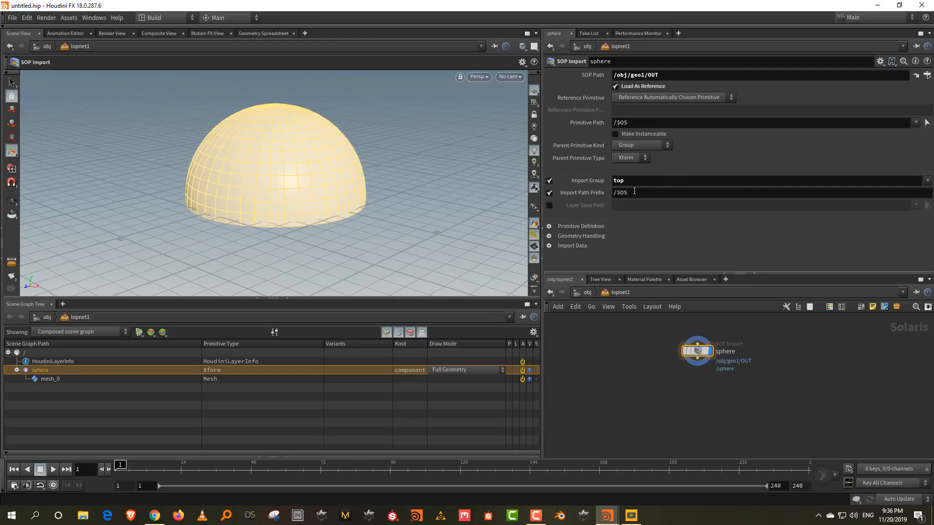
pyautogui.click(550, 182)
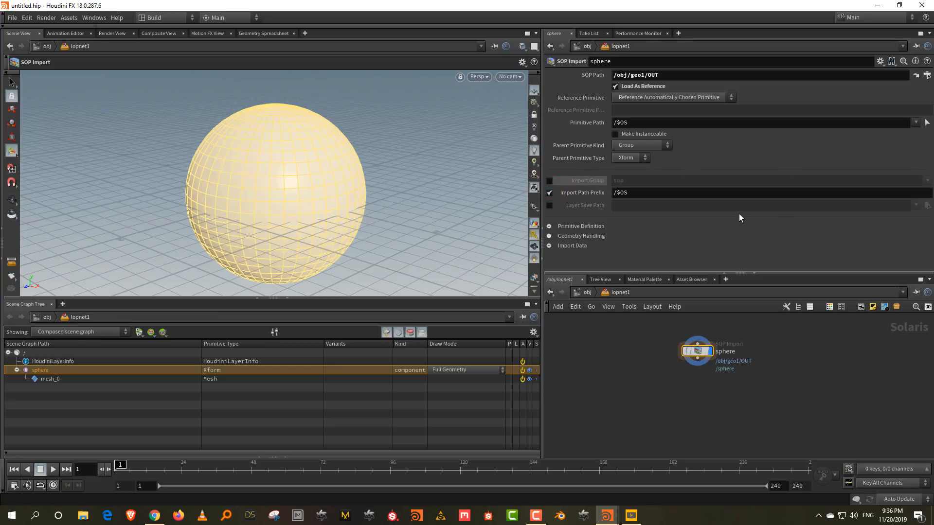
# Step: Enable Subset Groups in the sphere node's import data with the bot and top groups, and expand mesh_0 in the scene graph
pyautogui.click(549, 246)
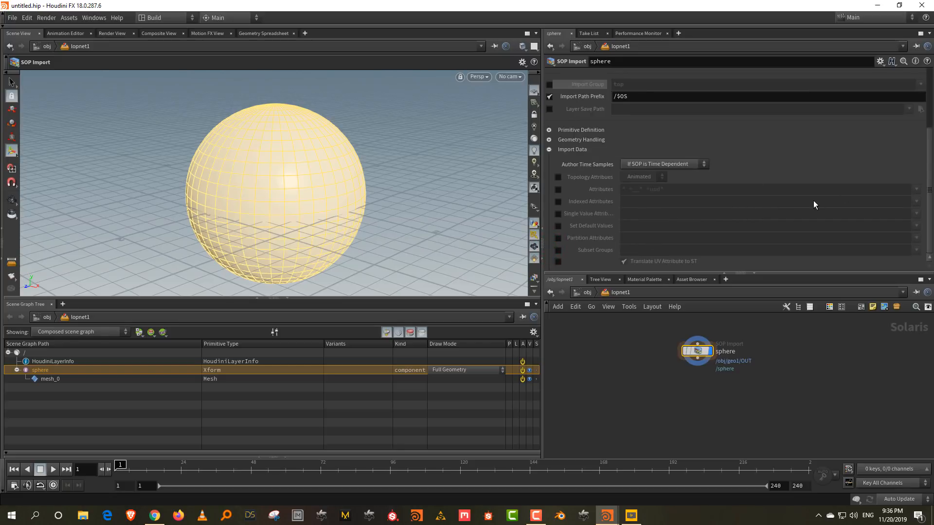
pyautogui.click(558, 190)
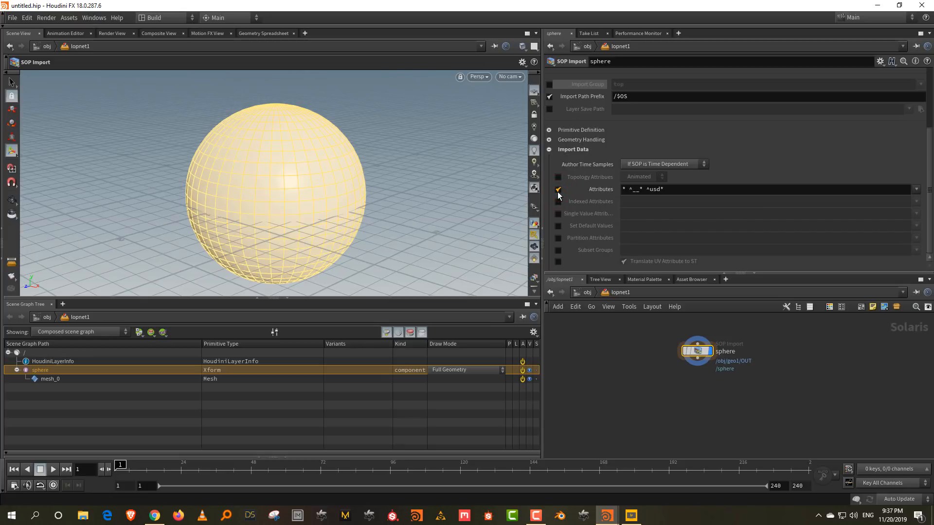
pyautogui.click(558, 190)
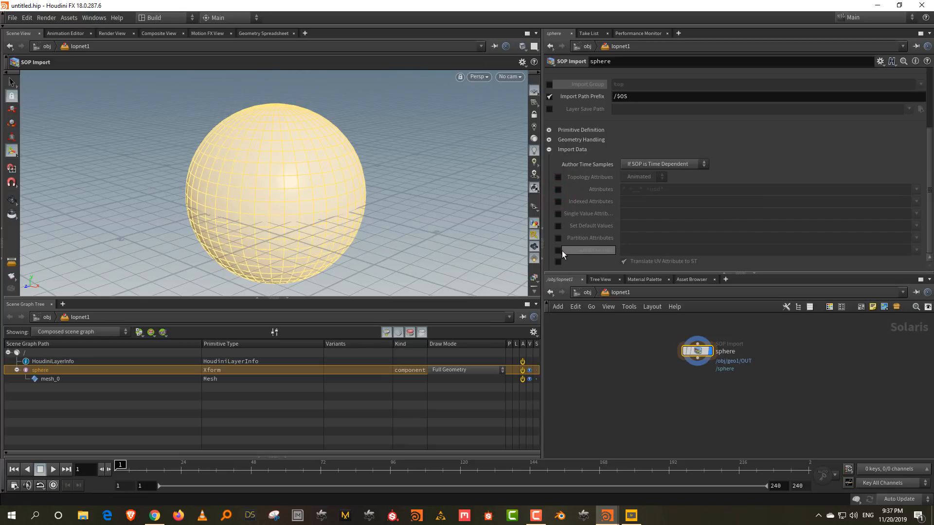
pyautogui.click(559, 250)
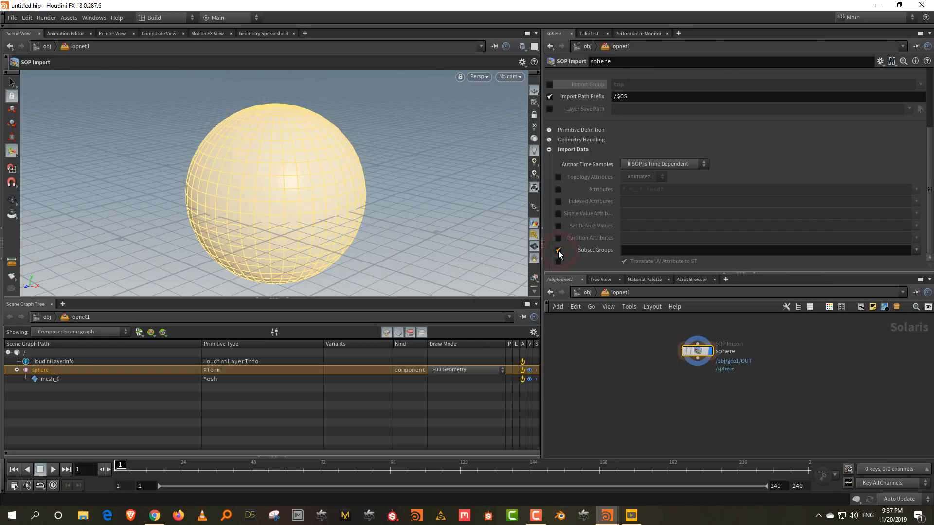
pyautogui.click(916, 250)
pyautogui.click(919, 261)
pyautogui.click(916, 250)
pyautogui.click(918, 270)
pyautogui.click(25, 379)
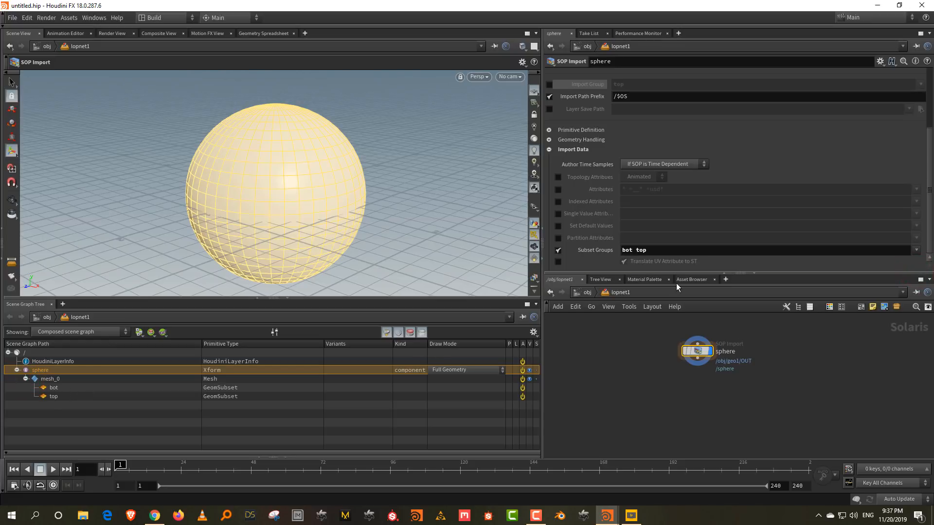
# Step: Enlarge the network view and add a Test Geometry: Pig Head node beside the sphere node
pyautogui.moveTo(680, 274); pyautogui.dragTo(689, 229)
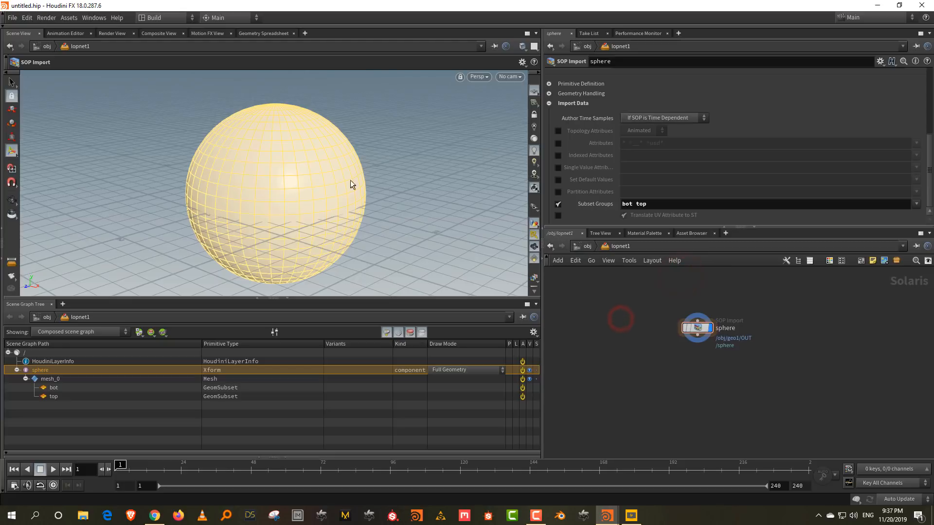
pyautogui.click(710, 294)
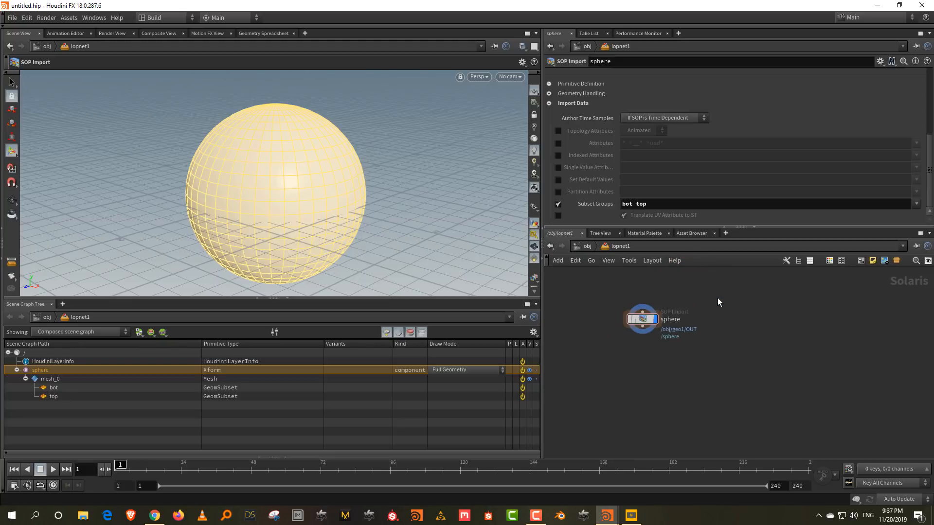
pyautogui.press('Tab')
pyautogui.write('test')
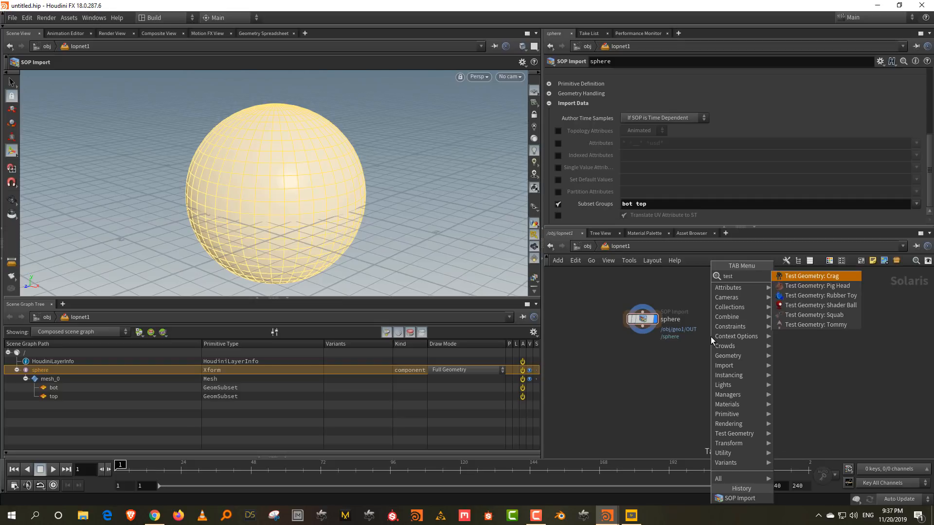
pyautogui.click(837, 285)
pyautogui.click(756, 319)
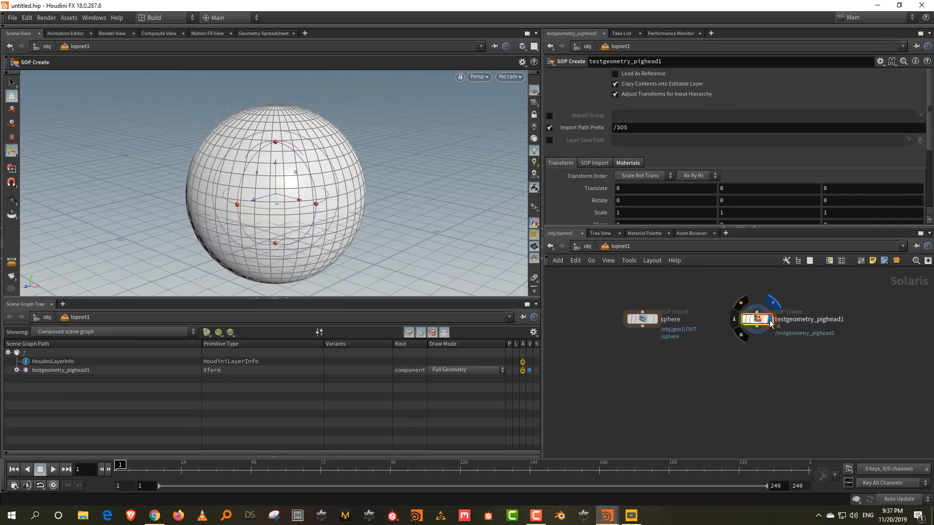
# Step: Clear all material entries from the pig head node and enlarge the network view again
pyautogui.click(644, 233)
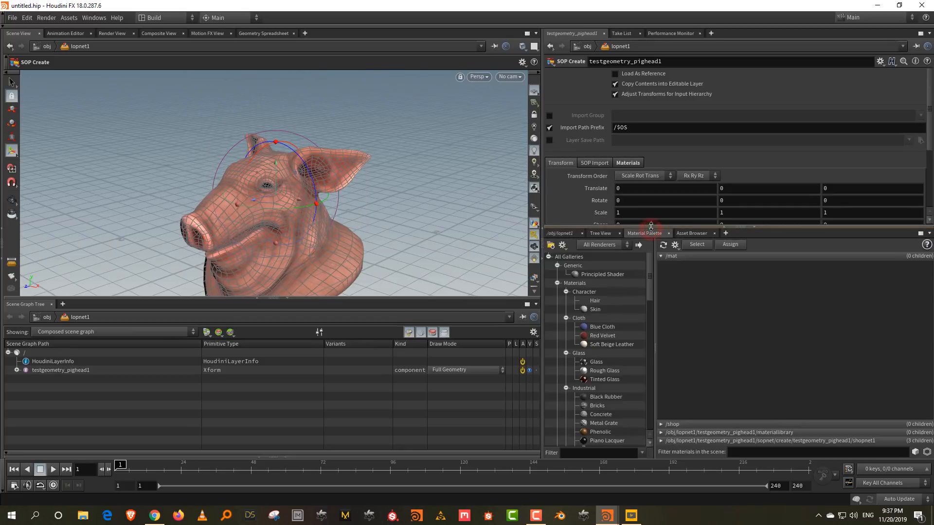
pyautogui.click(559, 233)
pyautogui.moveTo(578, 227); pyautogui.dragTo(579, 295)
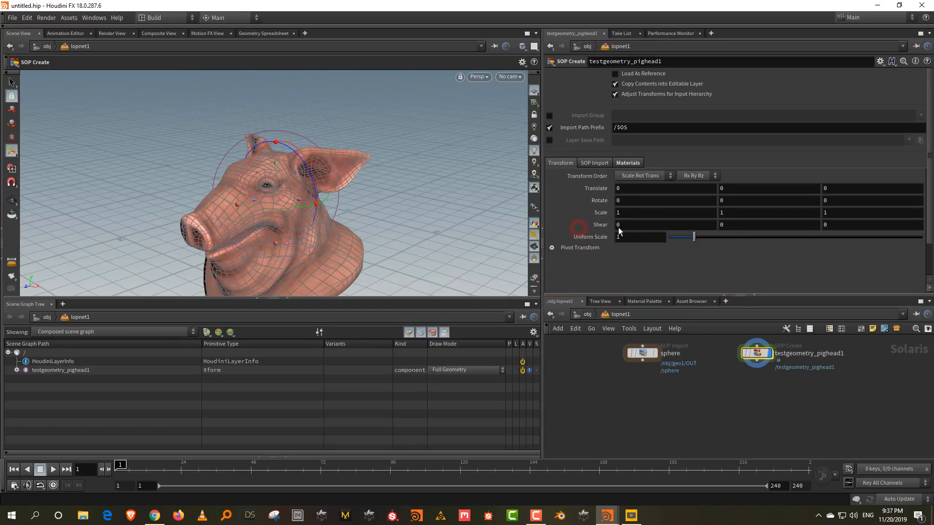
pyautogui.click(637, 164)
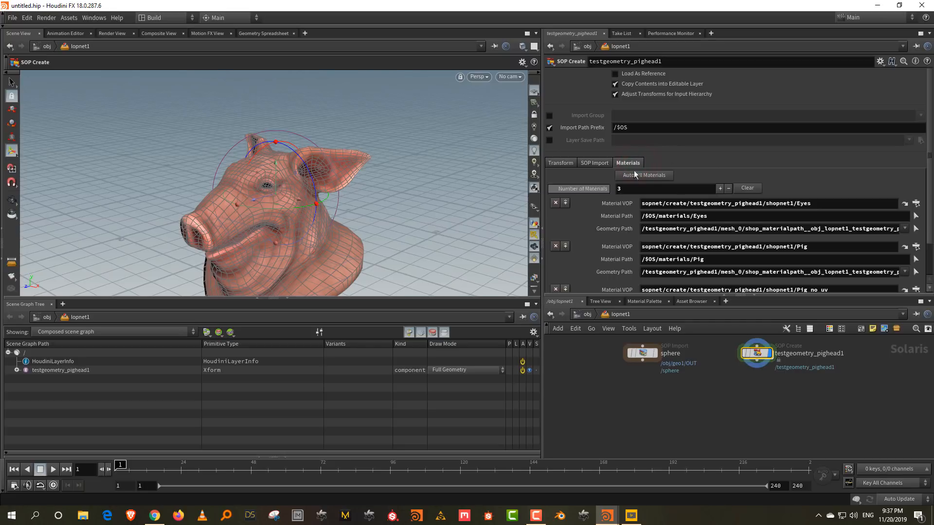
pyautogui.scroll(-3, 687, 205)
pyautogui.scroll(3, 688, 205)
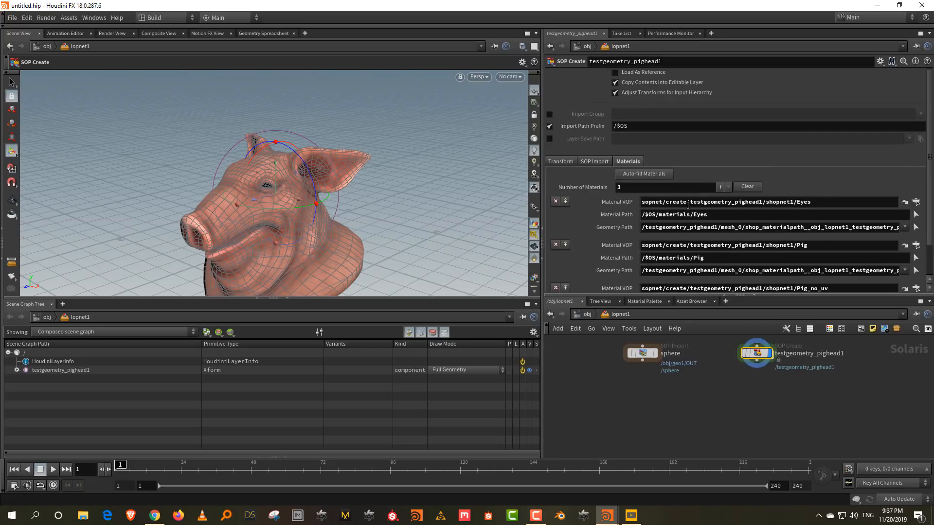
pyautogui.click(744, 187)
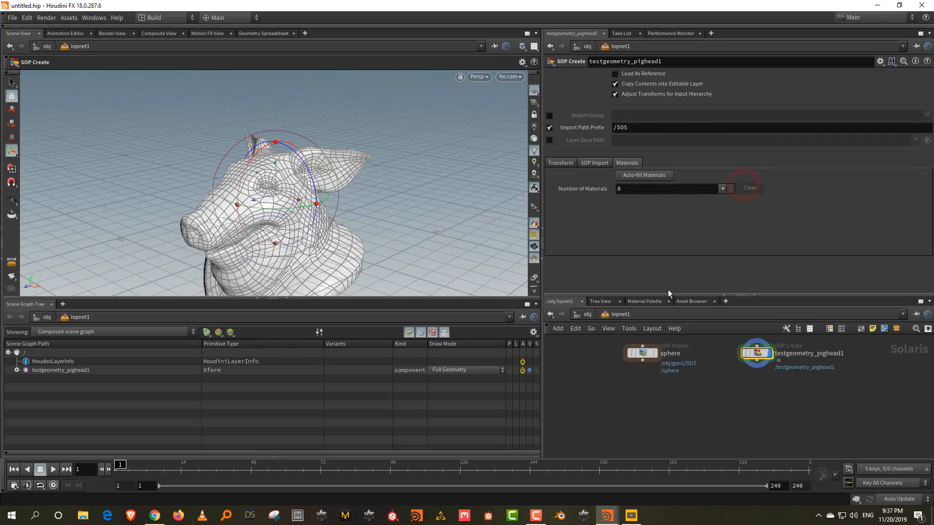
pyautogui.moveTo(668, 296); pyautogui.dragTo(669, 210)
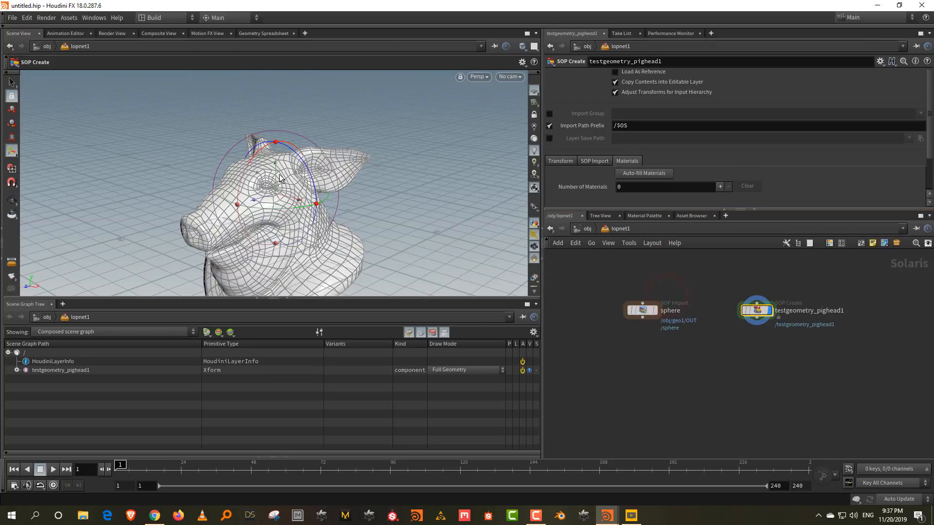
# Step: Scale the pig head down uniformly in the viewport and lower it toward the ground plane
pyautogui.moveTo(277, 157); pyautogui.dragTo(275, 54)
pyautogui.scroll(-3, 296, 189)
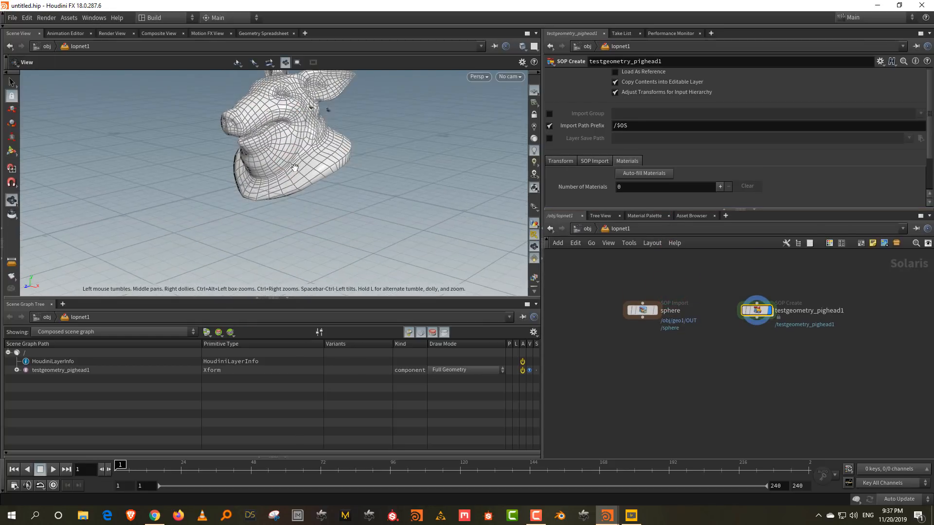
pyautogui.keyDown('alt'); pyautogui.moveTo(287, 150); pyautogui.dragTo(281, 180, button='middle'); pyautogui.keyUp('alt')
pyautogui.press('Return')
pyautogui.press('e')
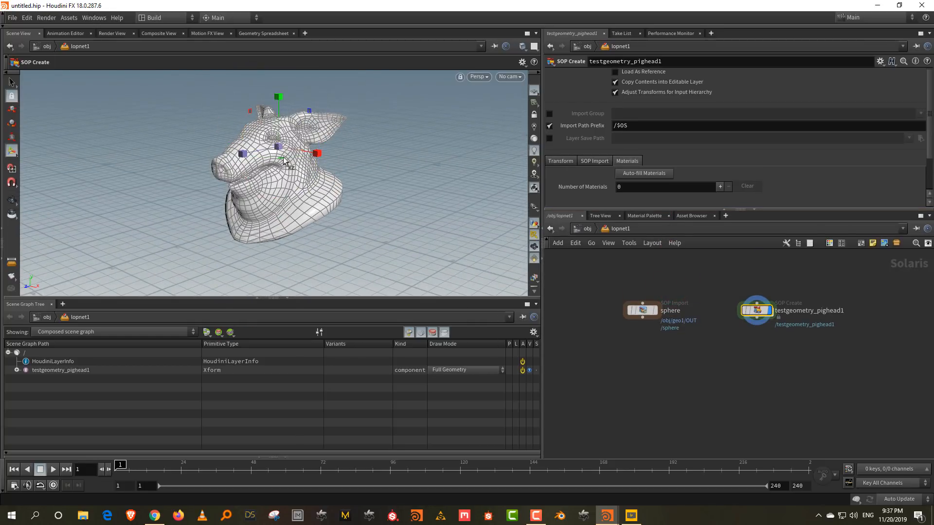
pyautogui.moveTo(280, 146); pyautogui.dragTo(257, 170)
pyautogui.press('t')
pyautogui.moveTo(277, 124); pyautogui.dragTo(278, 142)
# Step: Add a Test Geometry: Rubber Toy node beside the pig head node, display it and clear its material entries
pyautogui.click(766, 351)
pyautogui.press('Tab')
pyautogui.write('test')
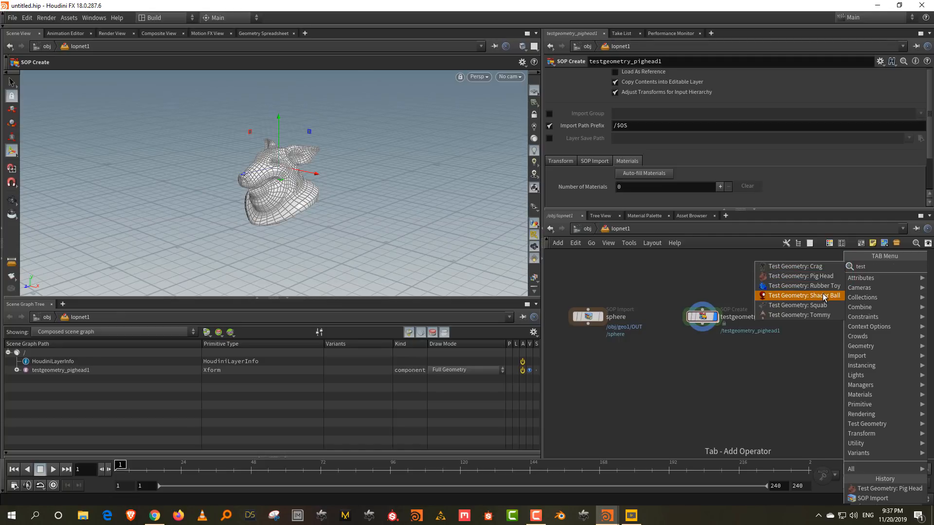
pyautogui.click(825, 285)
pyautogui.click(845, 316)
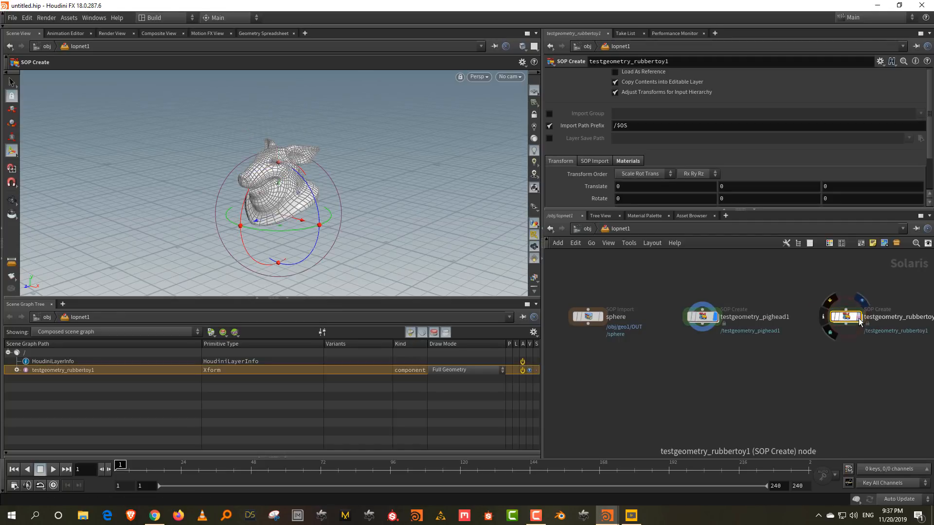
pyautogui.click(625, 162)
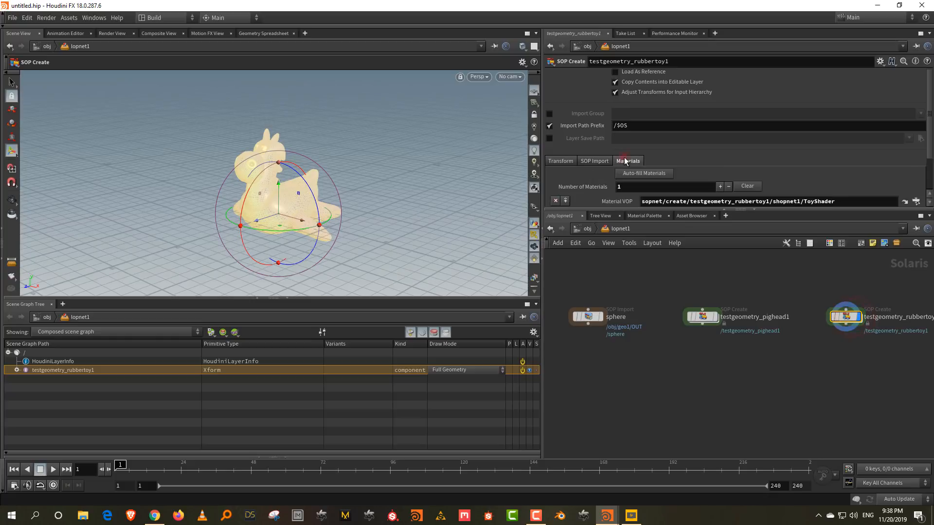
pyautogui.click(748, 186)
# Step: Move the rubber toy to one side of the origin and the pig head to the opposite side
pyautogui.click(780, 368)
pyautogui.moveTo(810, 282); pyautogui.dragTo(889, 354)
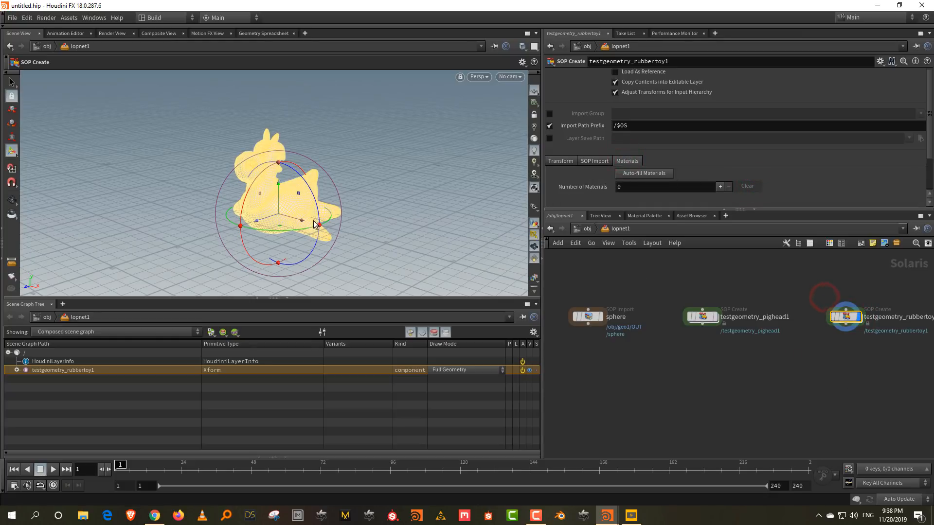
pyautogui.moveTo(300, 219); pyautogui.dragTo(418, 242)
pyautogui.moveTo(735, 282); pyautogui.dragTo(618, 329)
pyautogui.click(714, 317)
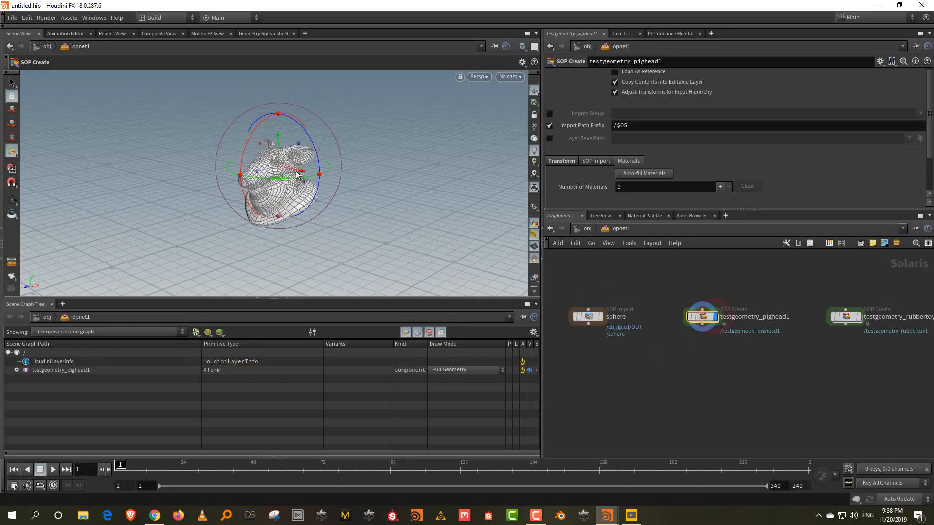
# Step: Add a Merge node, connect the sphere, pig head and rubber toy nodes into it, and display the merge
pyautogui.press('Tab')
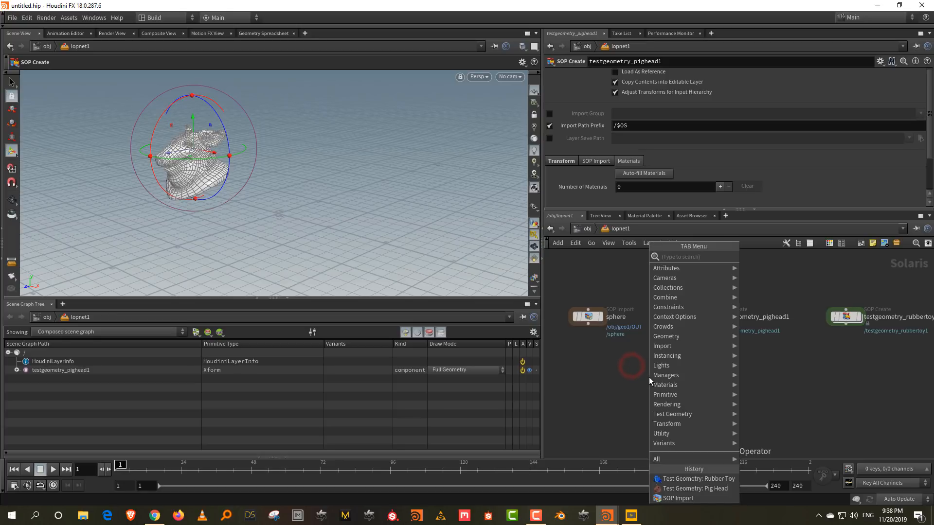
pyautogui.write('mer')
pyautogui.click(759, 256)
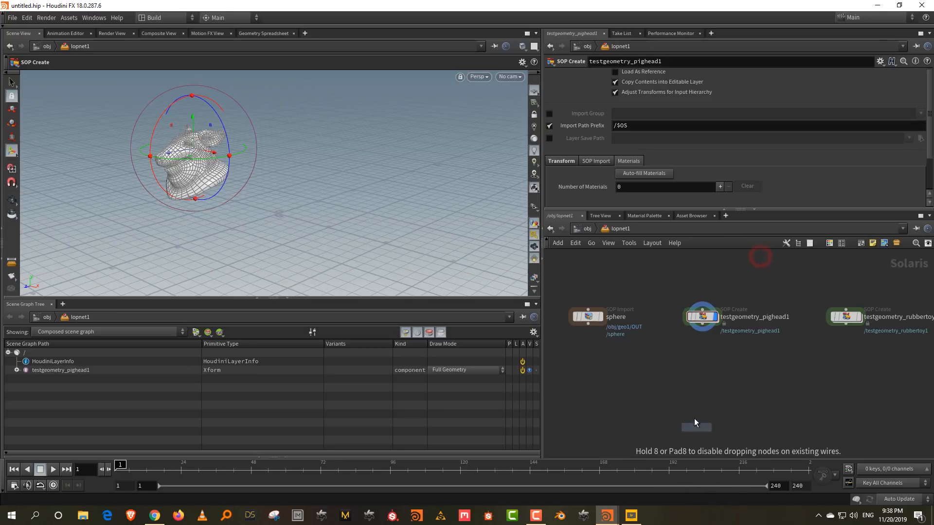
pyautogui.click(696, 424)
pyautogui.moveTo(589, 324); pyautogui.dragTo(694, 410)
pyautogui.moveTo(702, 325); pyautogui.dragTo(694, 410)
pyautogui.moveTo(846, 325); pyautogui.dragTo(694, 410)
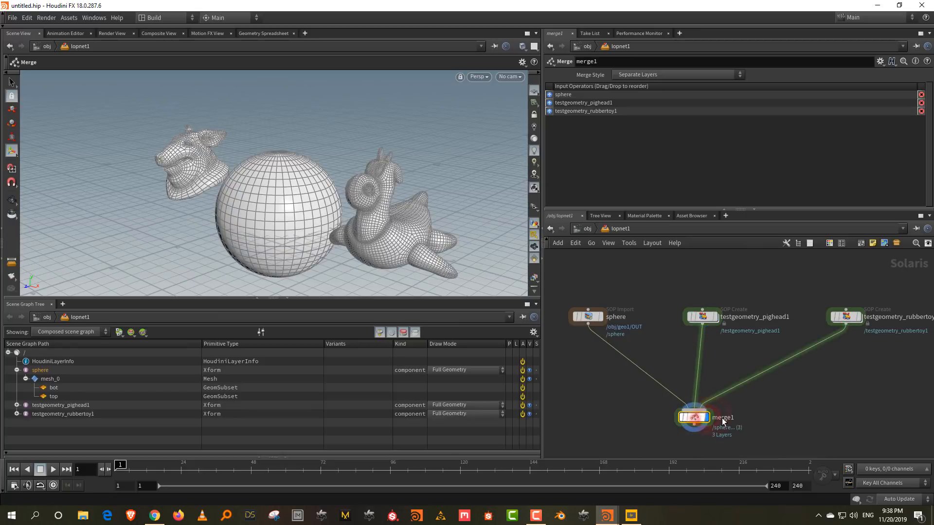
# Step: Rename the pig head node to pighead1
pyautogui.scroll(3, 702, 411)
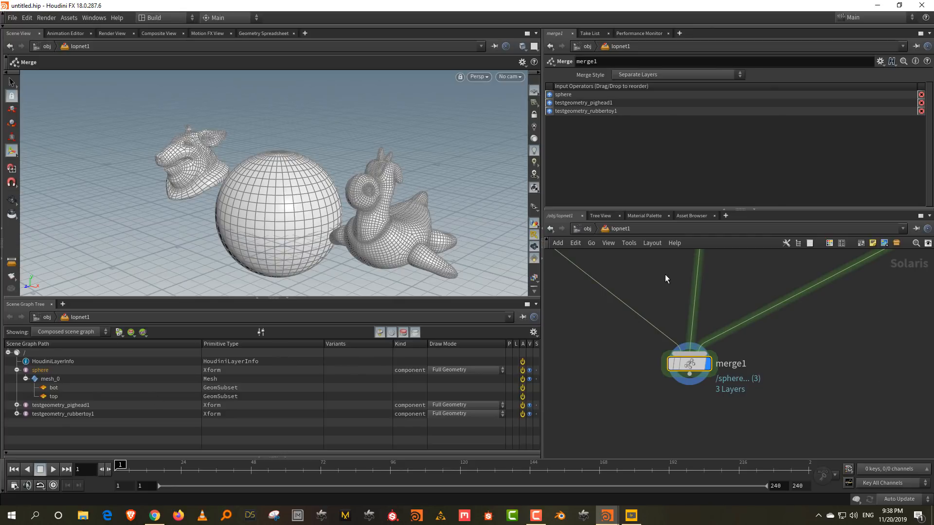
pyautogui.moveTo(665, 275); pyautogui.dragTo(670, 352, button='middle')
pyautogui.doubleClick(824, 339)
pyautogui.moveTo(824, 340); pyautogui.dragTo(757, 340)
pyautogui.press('BackSpace')
pyautogui.press('Return')
# Step: Rename the rubber toy node to rubbertoy1
pyautogui.moveTo(833, 366); pyautogui.dragTo(658, 360, button='middle')
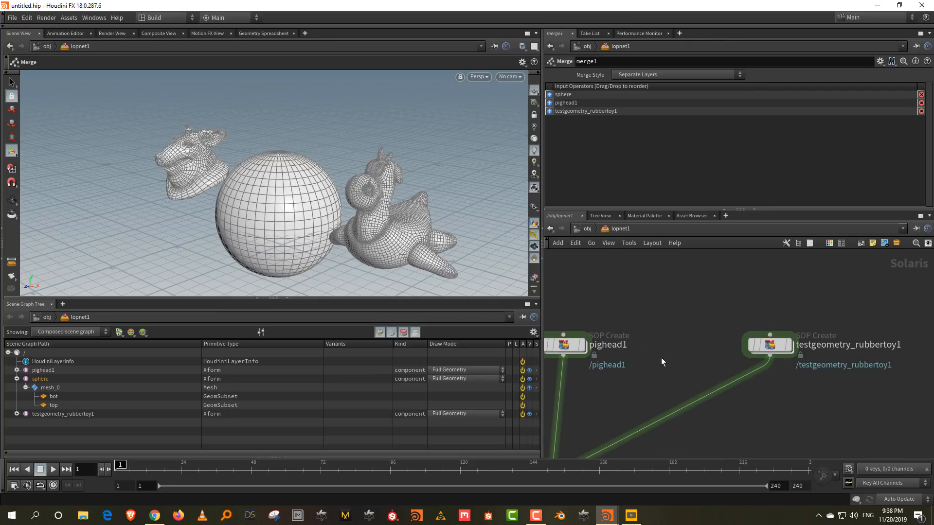
pyautogui.doubleClick(855, 349)
pyautogui.moveTo(854, 349); pyautogui.dragTo(752, 346)
pyautogui.press('BackSpace')
pyautogui.press('Return')
pyautogui.moveTo(776, 421); pyautogui.dragTo(857, 329, button='middle')
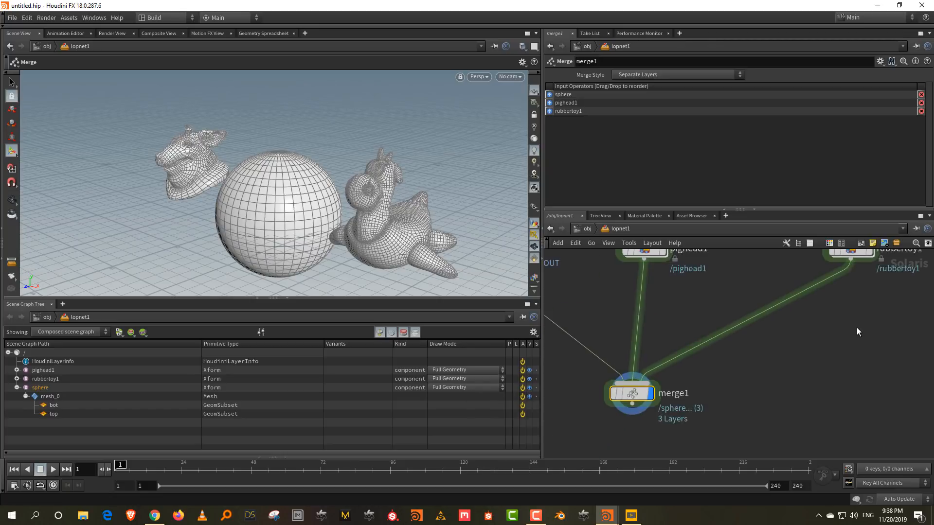
pyautogui.scroll(-1, 857, 329)
pyautogui.moveTo(731, 313); pyautogui.dragTo(790, 329, button='middle')
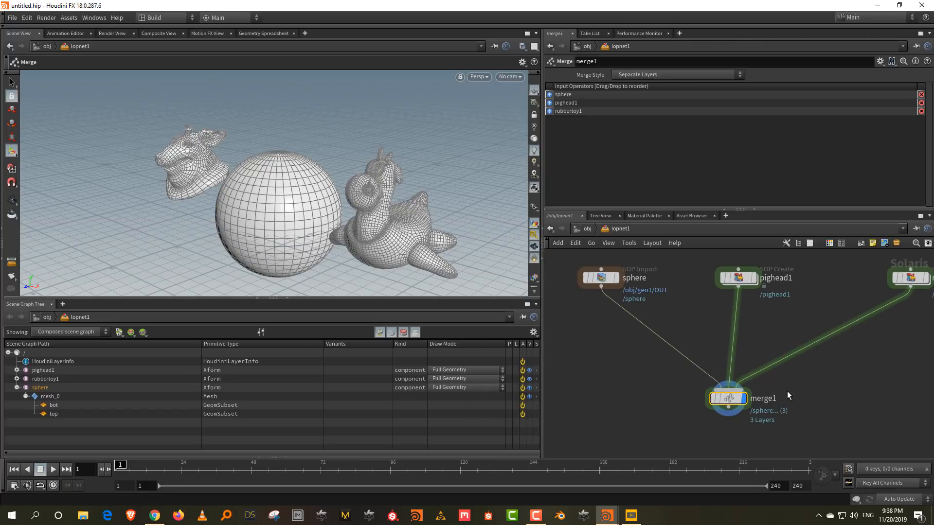
# Step: Disconnect all inputs from merge1, chain sphere, pighead1 and rubbertoy1 vertically in series, and display rubbertoy1
pyautogui.moveTo(819, 381); pyautogui.dragTo(657, 331)
pyautogui.moveTo(738, 279); pyautogui.dragTo(569, 368)
pyautogui.moveTo(601, 287); pyautogui.dragTo(619, 331)
pyautogui.moveTo(913, 281); pyautogui.dragTo(604, 418)
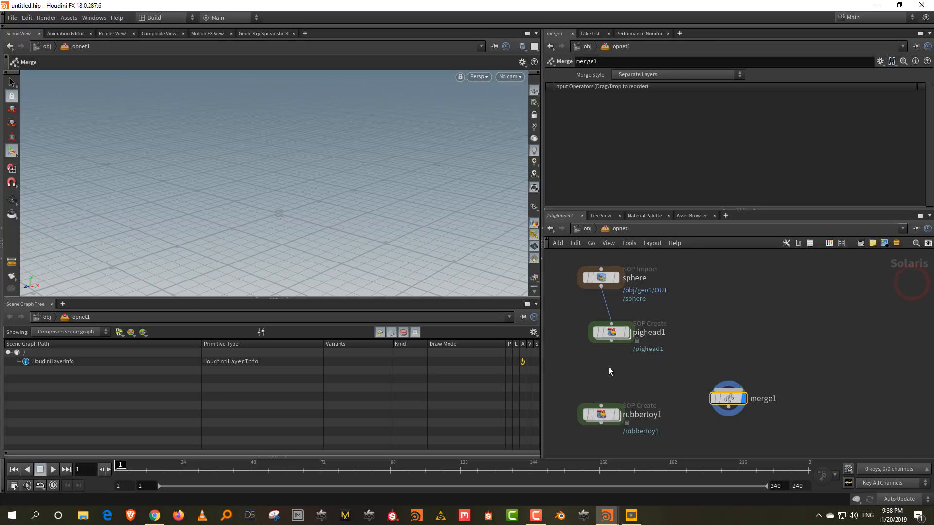
pyautogui.moveTo(612, 341); pyautogui.dragTo(608, 400)
pyautogui.click(618, 415)
pyautogui.moveTo(614, 335); pyautogui.dragTo(604, 334)
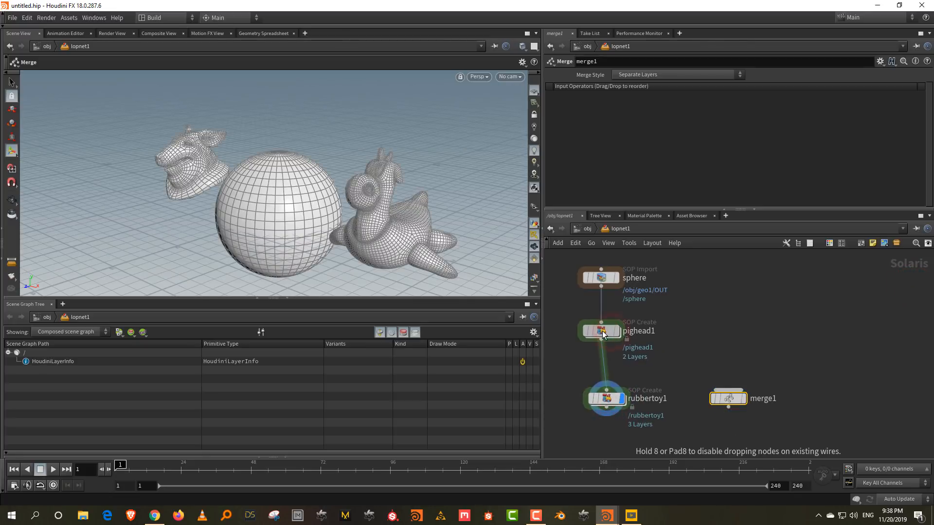
pyautogui.moveTo(612, 401); pyautogui.dragTo(612, 380)
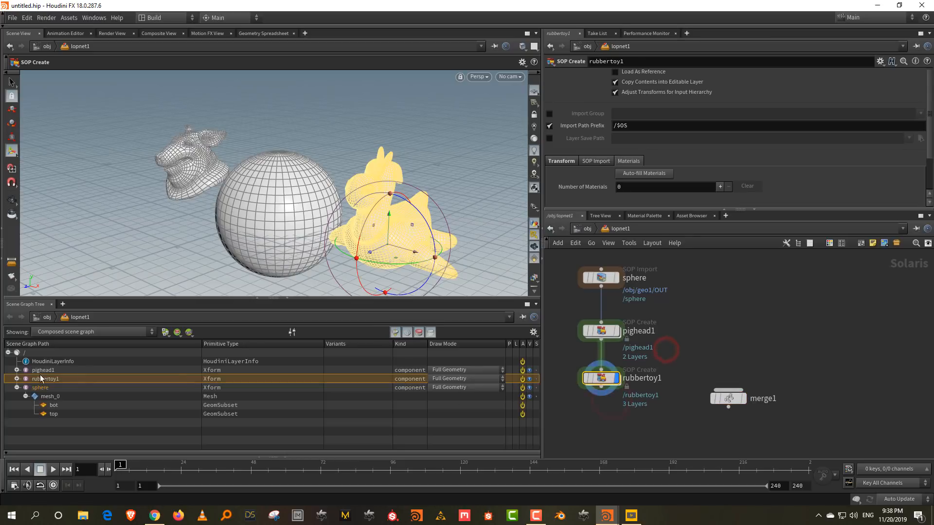
# Step: Collapse the sphere branch in the scene graph and space the three chained nodes closer together
pyautogui.click(17, 388)
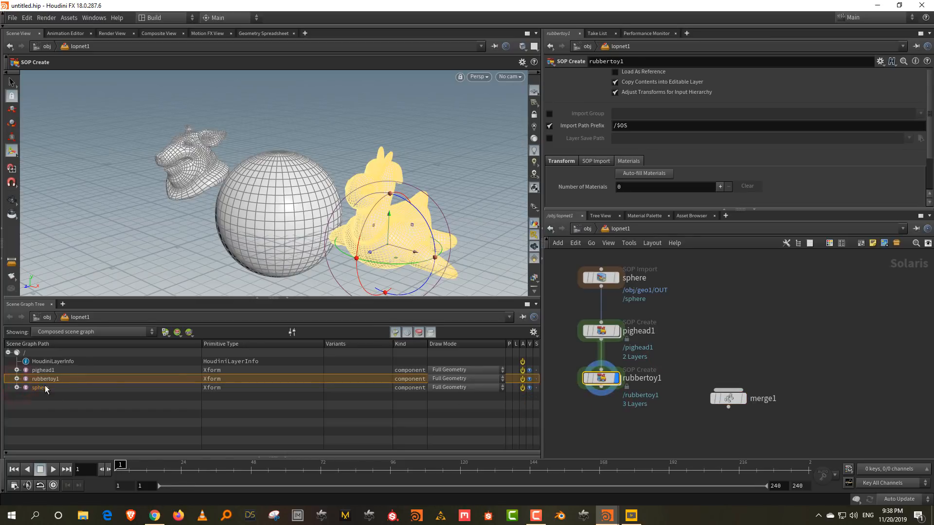
pyautogui.moveTo(601, 331); pyautogui.dragTo(601, 313)
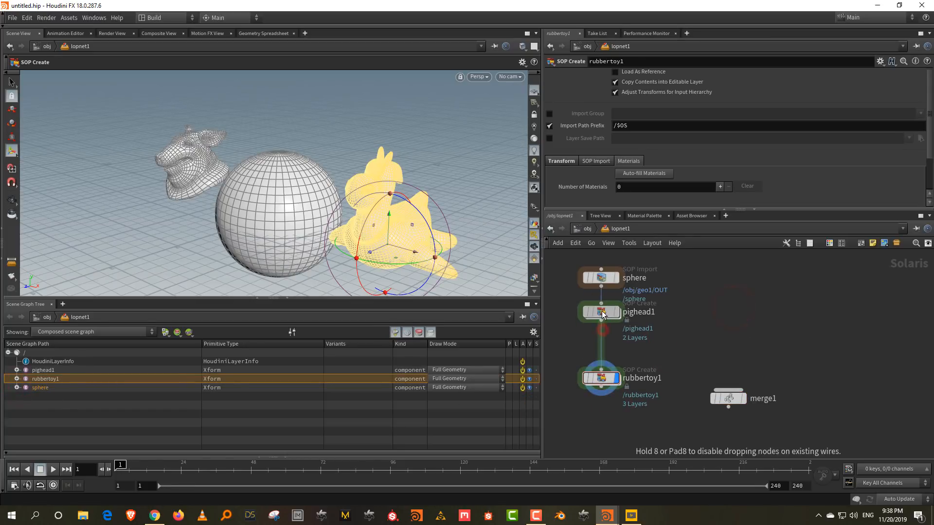
pyautogui.moveTo(608, 382); pyautogui.dragTo(608, 370)
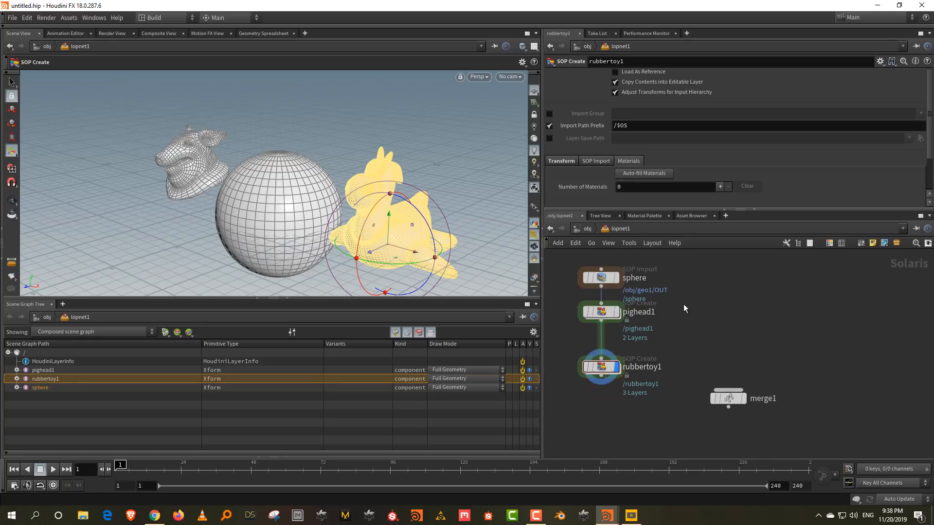
pyautogui.moveTo(607, 311); pyautogui.dragTo(606, 317)
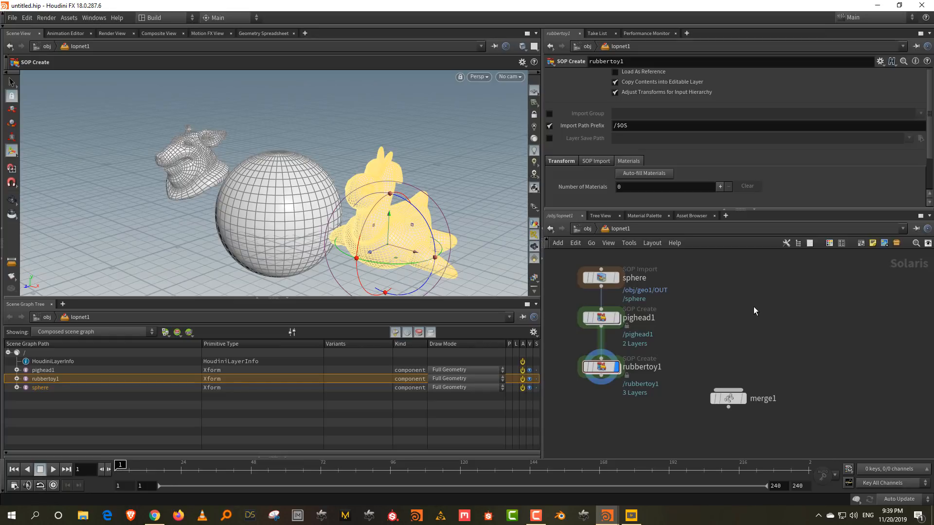
# Step: Break up the node chain, reconnect sphere, pighead1 and rubbertoy1 separately into merge1, and display merge1
pyautogui.moveTo(601, 318); pyautogui.dragTo(676, 286)
pyautogui.moveTo(601, 366); pyautogui.dragTo(834, 293)
pyautogui.moveTo(904, 253); pyautogui.dragTo(601, 334)
pyautogui.moveTo(601, 287); pyautogui.dragTo(704, 372)
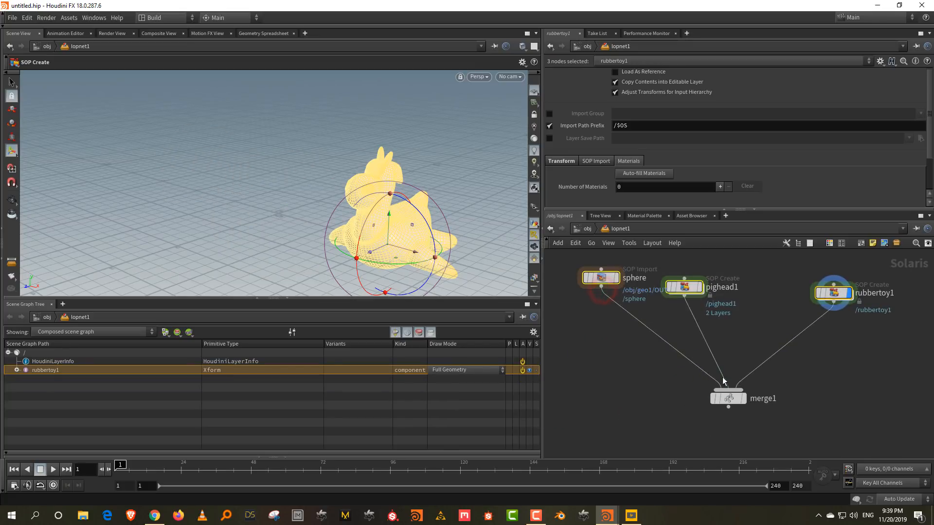
pyautogui.click(741, 397)
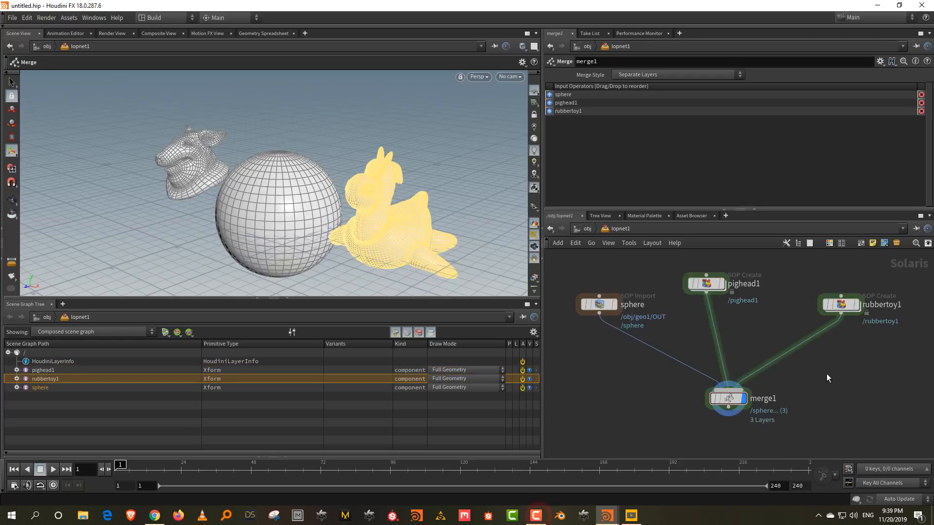
# Step: Insert a Transform node between the sphere node and merge1
pyautogui.moveTo(795, 298); pyautogui.dragTo(776, 261, button='middle')
pyautogui.press('Escape')
pyautogui.moveTo(310, 172); pyautogui.dragTo(315, 148)
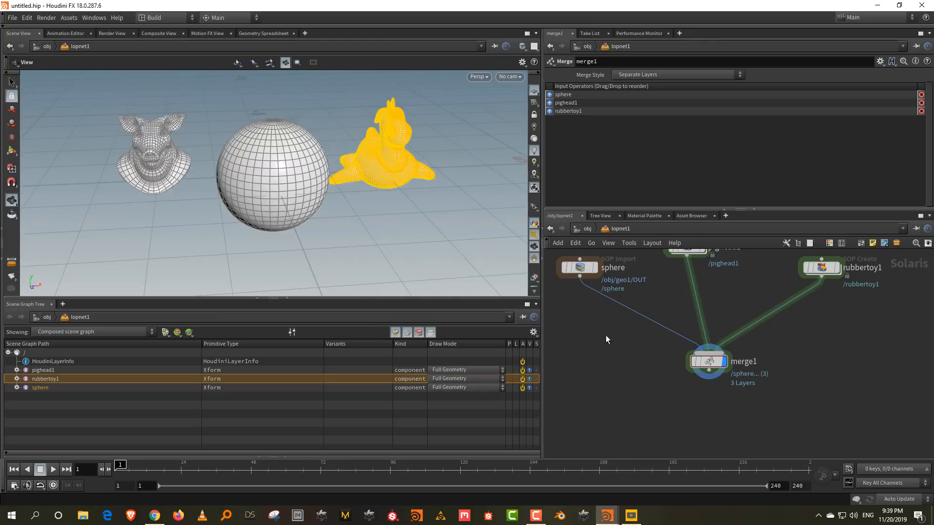
pyautogui.moveTo(576, 332); pyautogui.dragTo(593, 348, button='middle')
pyautogui.scroll(2, 593, 348)
pyautogui.moveTo(586, 337); pyautogui.dragTo(617, 254)
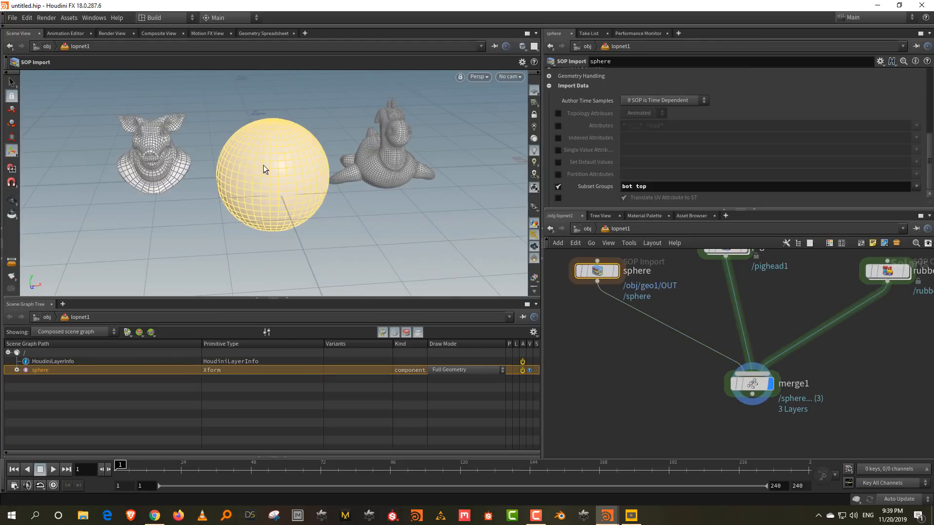
pyautogui.moveTo(274, 160); pyautogui.dragTo(311, 148)
pyautogui.press('Tab')
pyautogui.moveTo(691, 257)
pyautogui.click(812, 256)
pyautogui.click(660, 325)
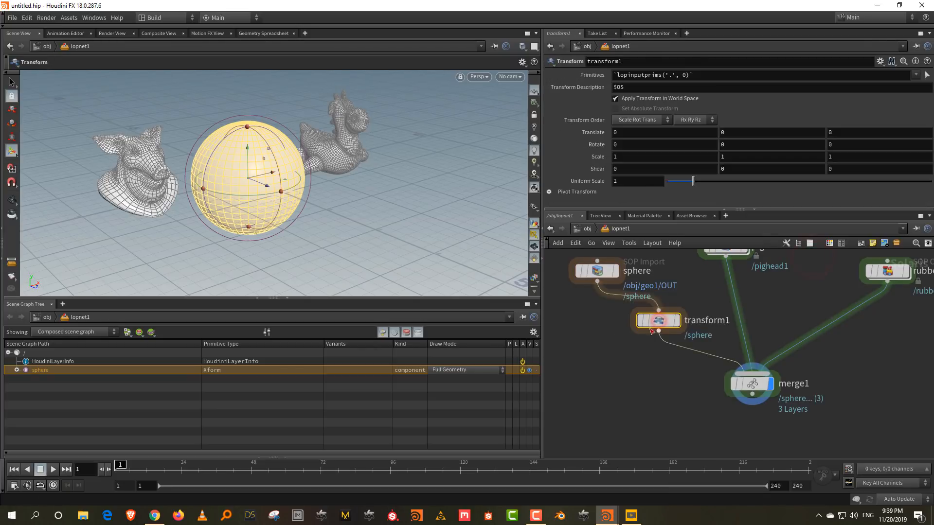
# Step: Set the sphere transform's uniform scale to 0.68 and raise the sphere to about 0.57 in Y
pyautogui.moveTo(249, 158); pyautogui.dragTo(350, 171)
pyautogui.press('Escape')
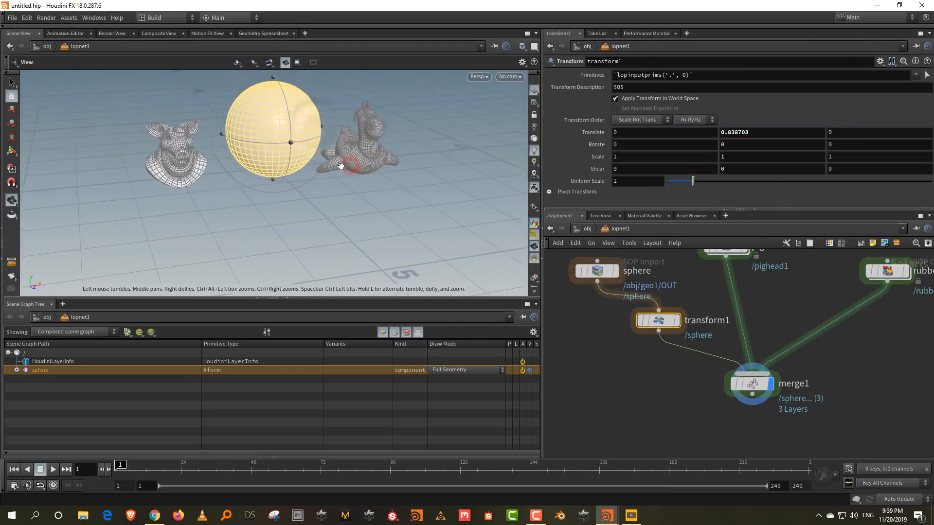
pyautogui.press('Return')
pyautogui.moveTo(693, 182); pyautogui.dragTo(685, 181)
pyautogui.moveTo(273, 98); pyautogui.dragTo(274, 111)
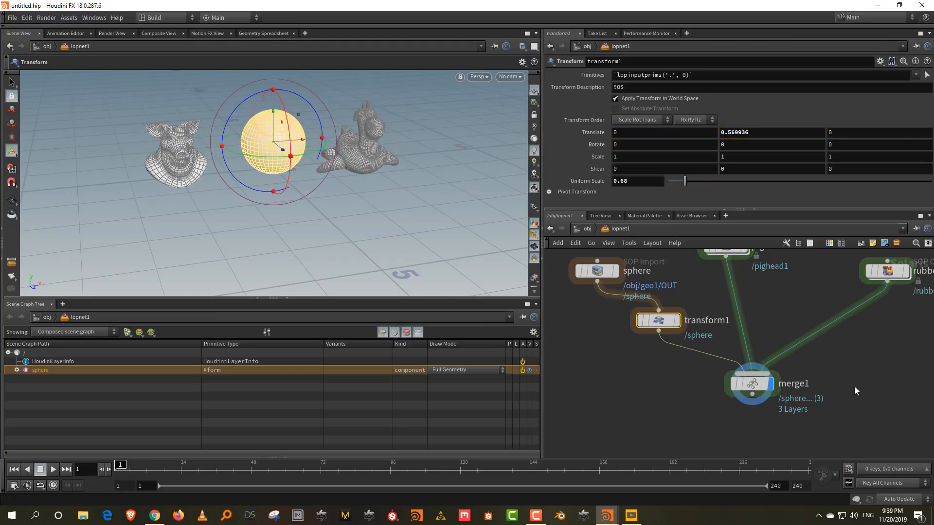
# Step: Place the transform1 node directly below the sphere node in the network
pyautogui.moveTo(852, 374); pyautogui.dragTo(810, 399, button='middle')
pyautogui.scroll(-2, 810, 399)
pyautogui.moveTo(631, 363); pyautogui.dragTo(599, 364)
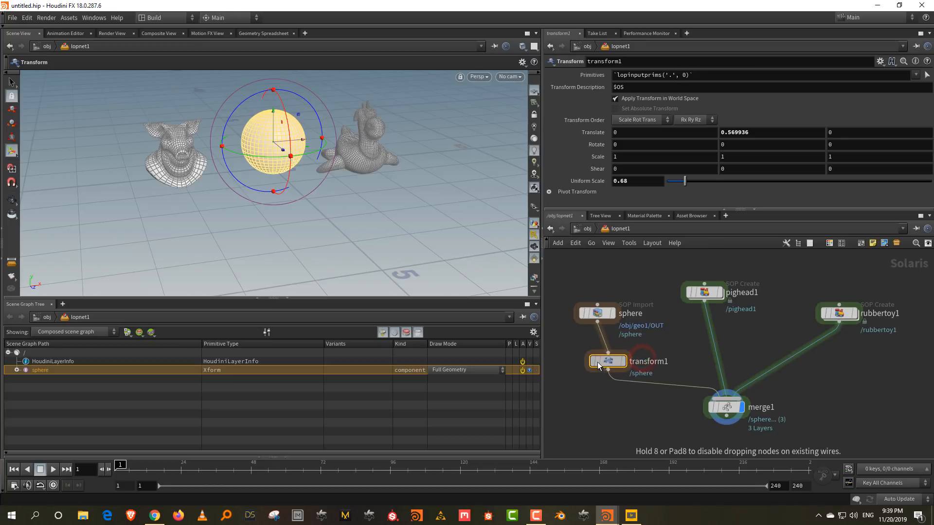
# Step: Add a Grid node beside rubbertoy1 and connect it to merge1 as a ground surface
pyautogui.moveTo(871, 375); pyautogui.dragTo(731, 352, button='middle')
pyautogui.press('Tab')
pyautogui.write('gri')
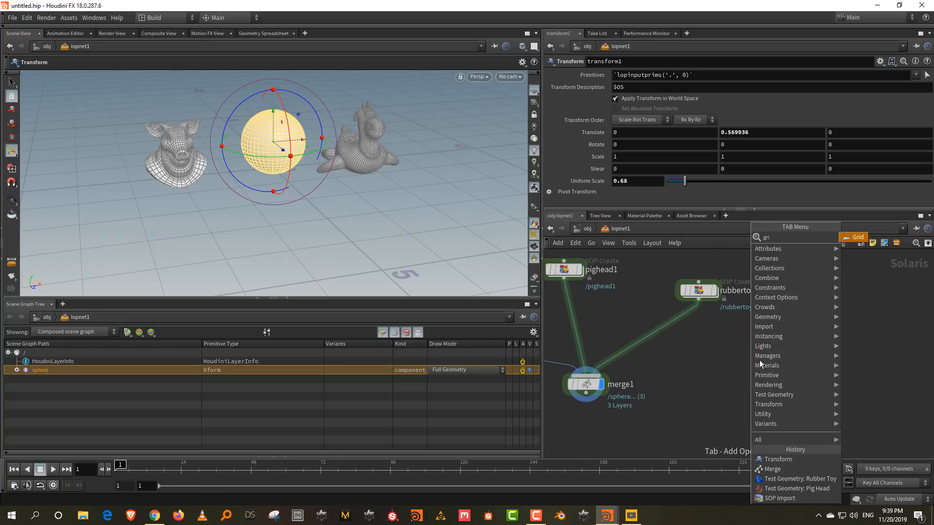
pyautogui.click(857, 238)
pyautogui.click(851, 289)
pyautogui.moveTo(850, 300); pyautogui.dragTo(586, 376)
pyautogui.click(899, 351)
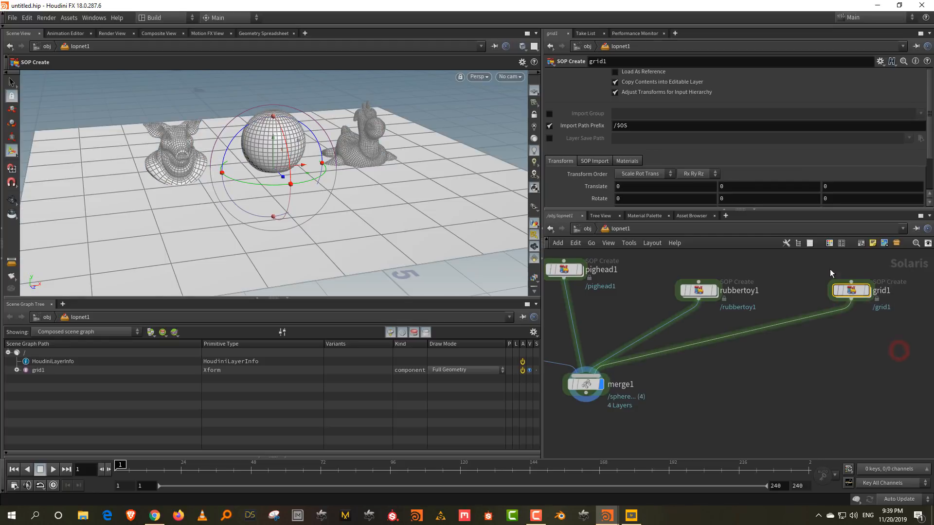
# Step: Add a Material Library node below merge1, looking over the merged scene and network first
pyautogui.scroll(3, 341, 187)
pyautogui.moveTo(664, 393); pyautogui.dragTo(728, 365, button='middle')
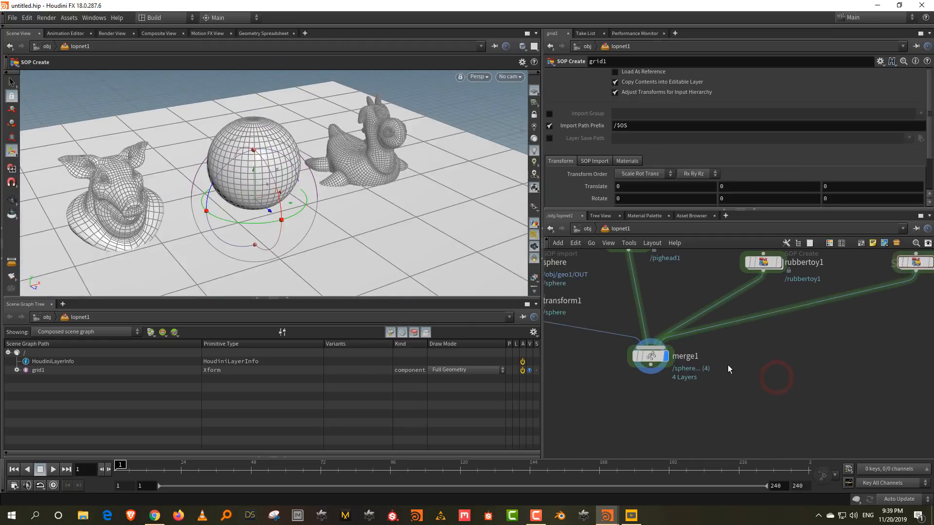
pyautogui.scroll(-2, 728, 365)
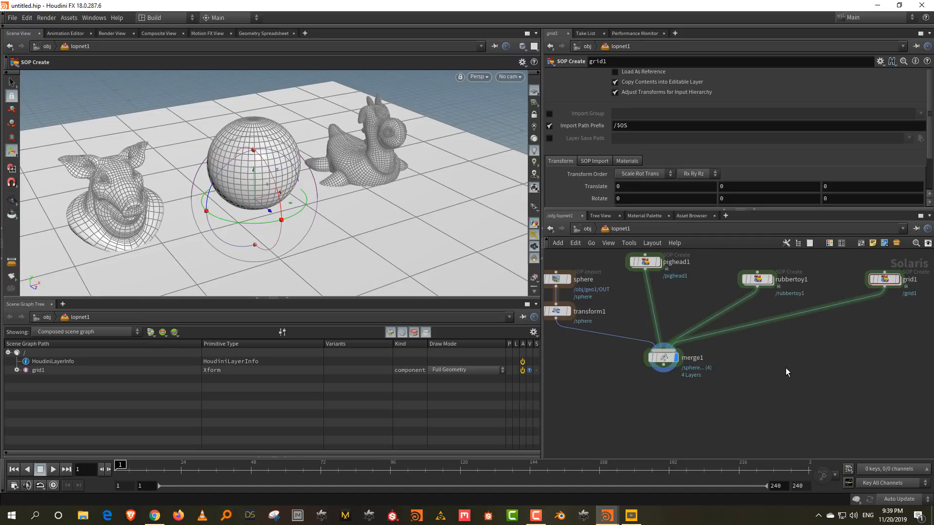
pyautogui.press('Tab')
pyautogui.write('materi')
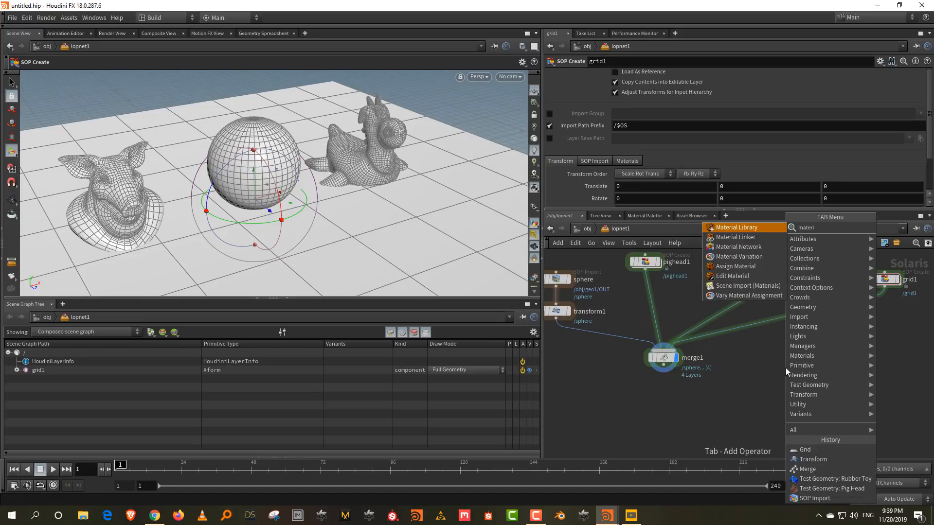
pyautogui.click(744, 227)
pyautogui.click(758, 392)
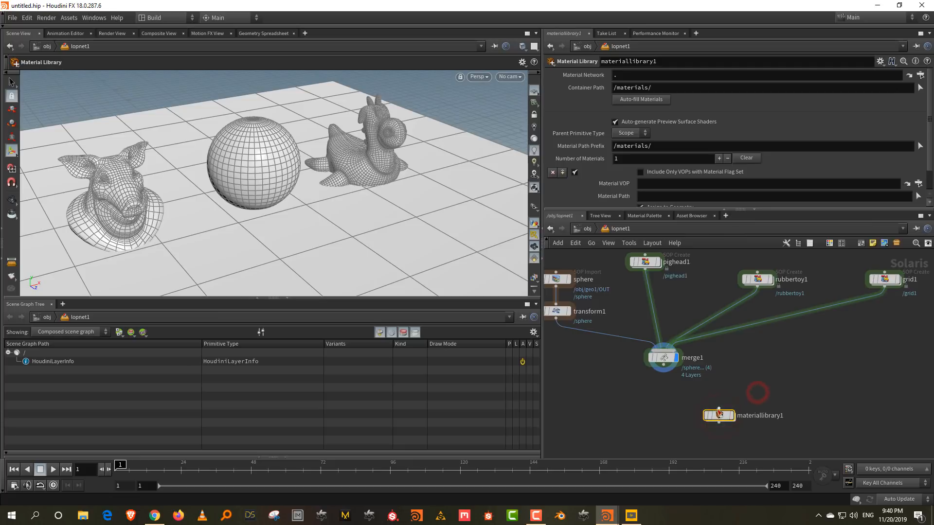
# Step: Connect merge1's output to materiallibrary1 and go inside the material library's network
pyautogui.moveTo(663, 365); pyautogui.dragTo(675, 404)
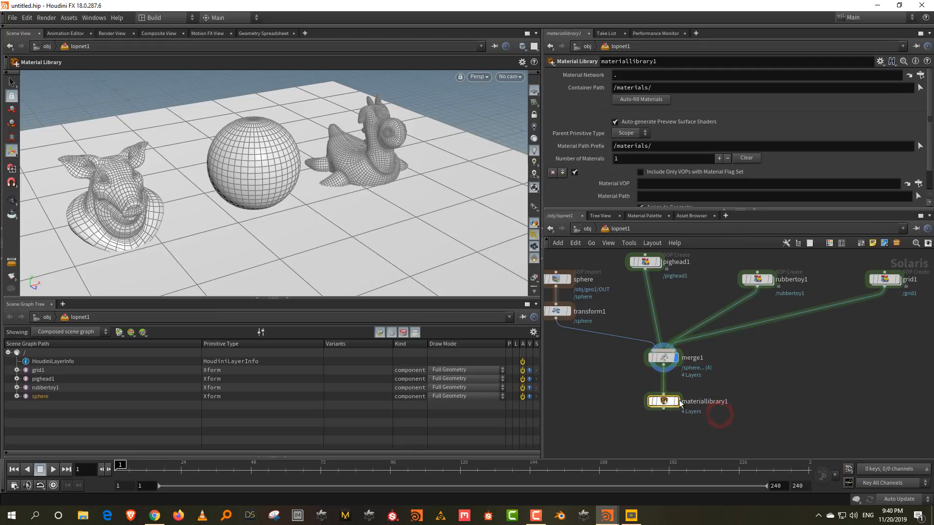
pyautogui.doubleClick(667, 403)
pyautogui.click(760, 325)
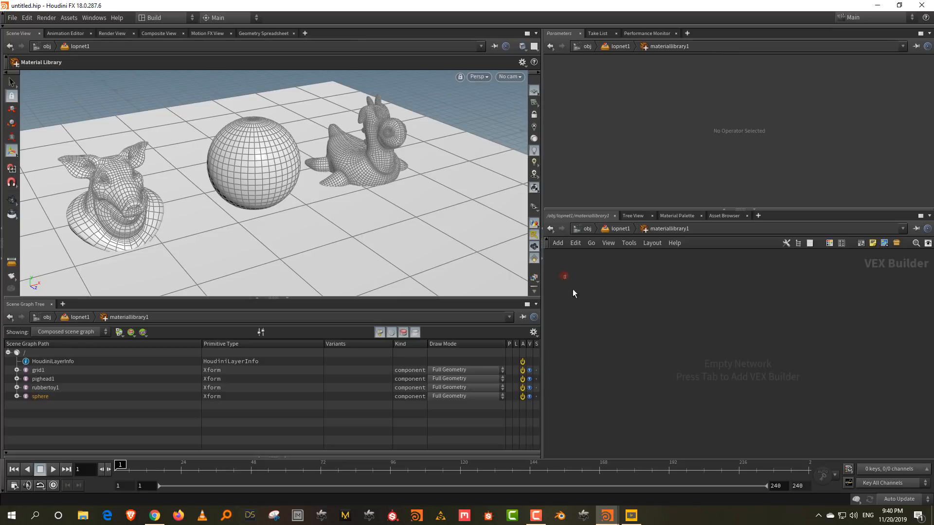
# Step: Add a Principled Shader inside materiallibrary1 and name it top
pyautogui.press('Tab')
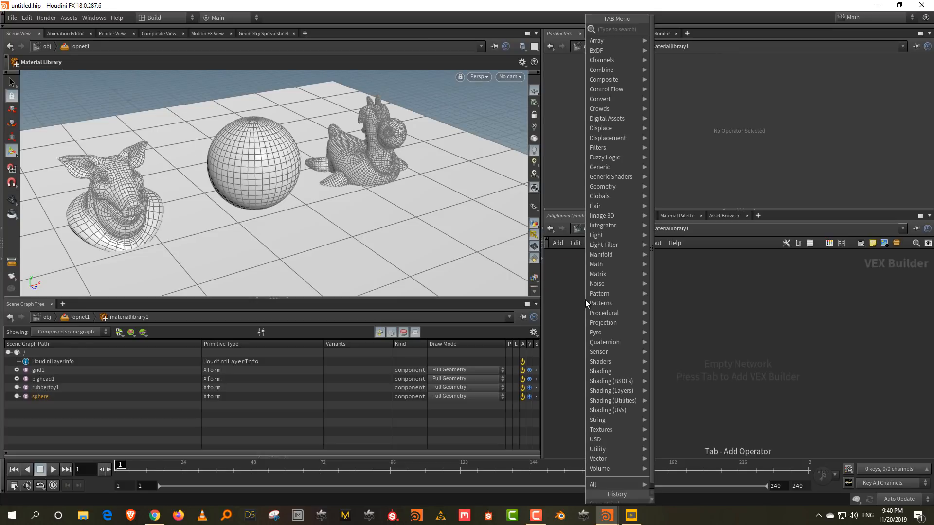
pyautogui.write('principl')
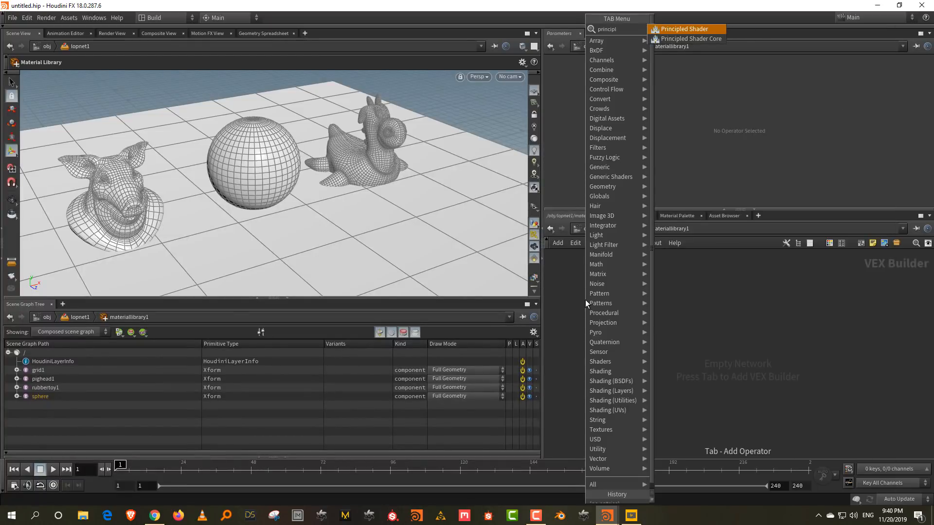
pyautogui.press('Return')
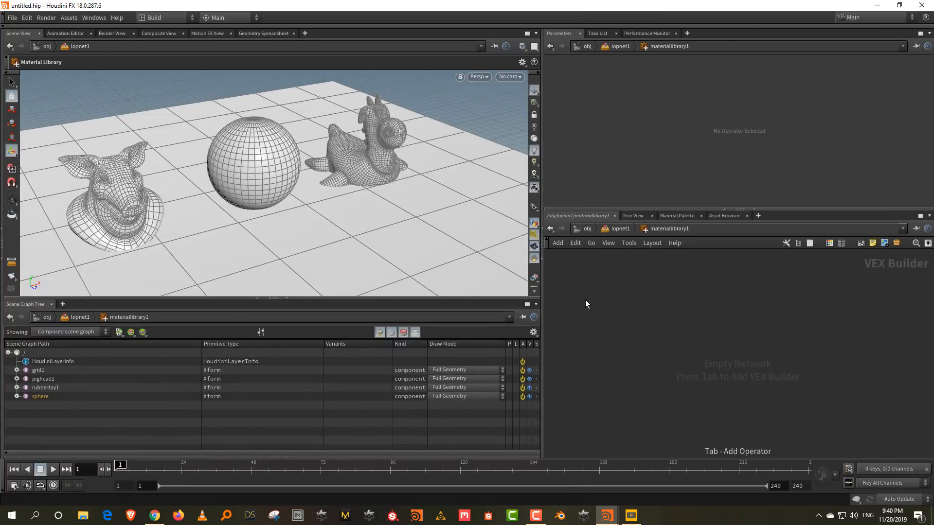
pyautogui.click(585, 299)
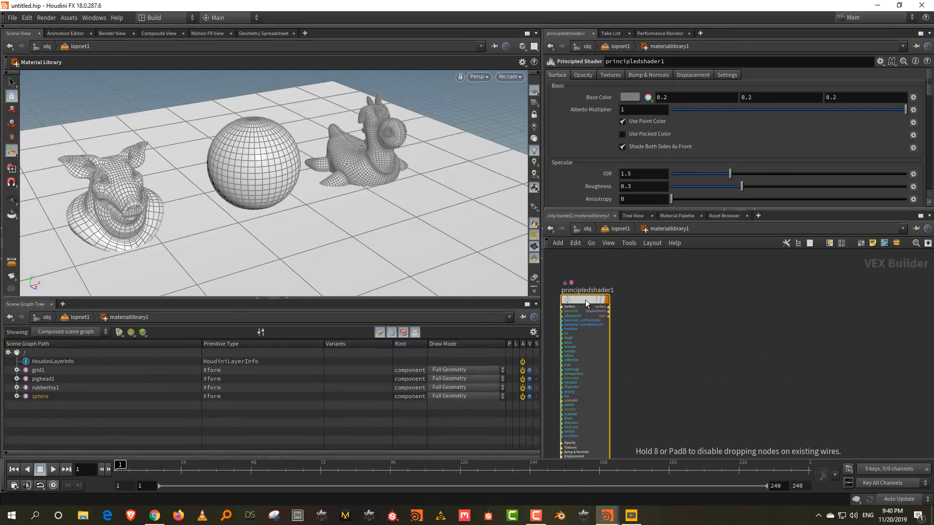
pyautogui.moveTo(585, 299); pyautogui.dragTo(603, 303)
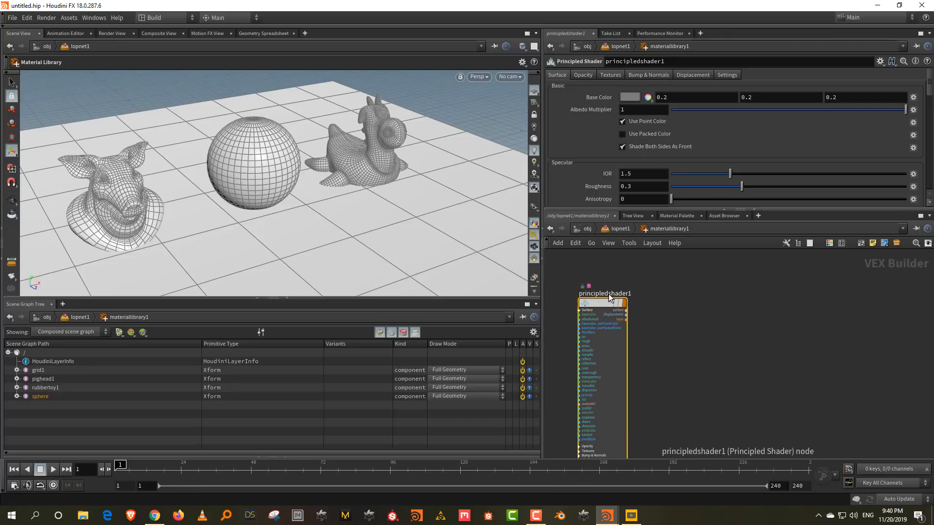
pyautogui.doubleClick(609, 295)
pyautogui.write('top')
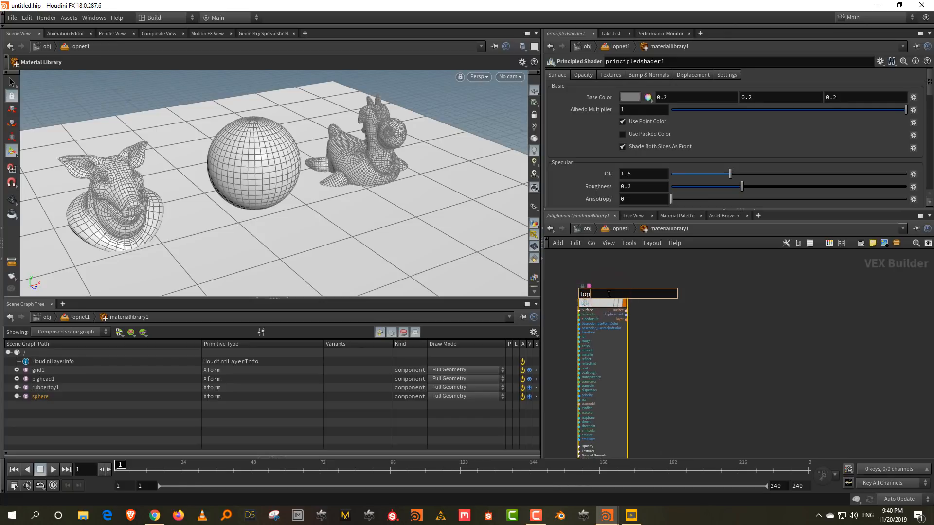
pyautogui.press('Return')
# Step: Duplicate the top shader, place the copy beside it and rename it bot
pyautogui.moveTo(666, 268); pyautogui.dragTo(583, 452)
pyautogui.hotkey('ctrl', 'c')
pyautogui.hotkey('ctrl', 'v')
pyautogui.moveTo(657, 317); pyautogui.dragTo(651, 354, button='middle')
pyautogui.moveTo(716, 254); pyautogui.dragTo(666, 352)
pyautogui.doubleClick(663, 346)
pyautogui.write('bot')
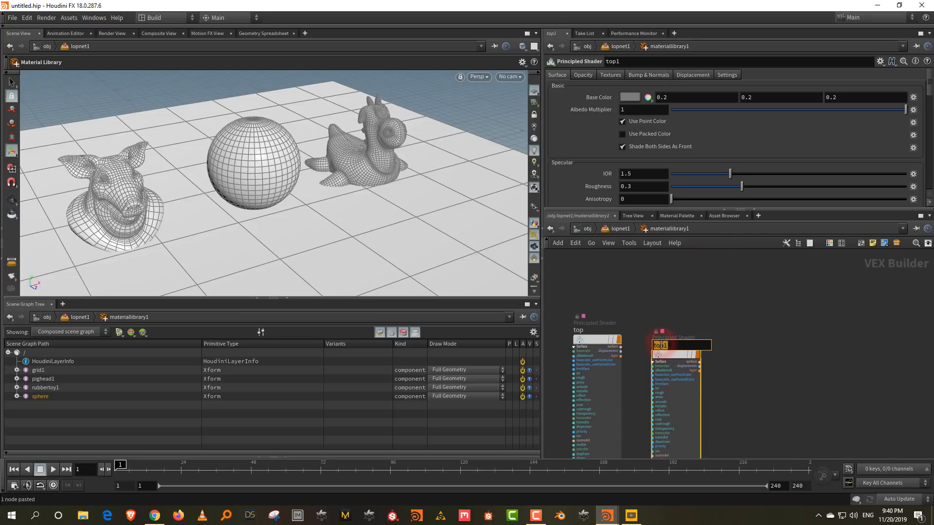
pyautogui.press('Return')
# Step: Duplicate the bot shader, move the copy alongside it and rename it toy
pyautogui.hotkey('ctrl', 'c')
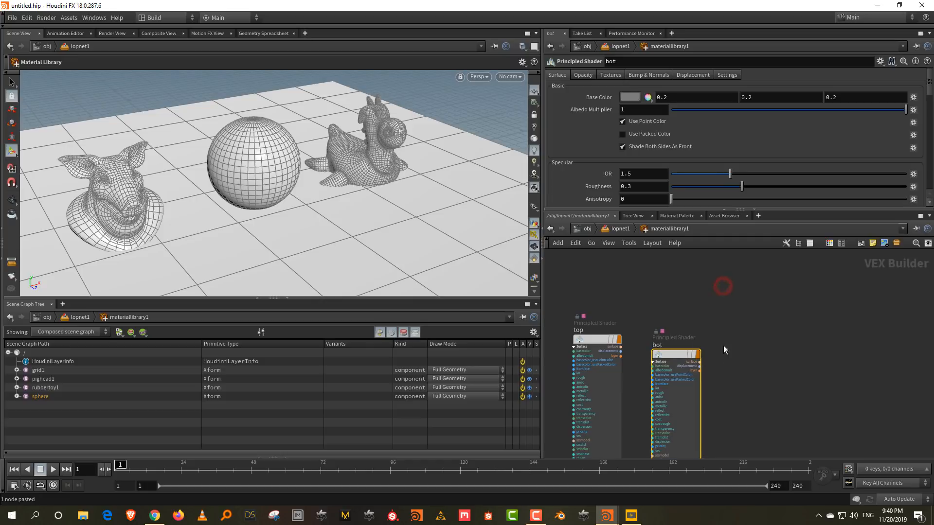
pyautogui.hotkey('ctrl', 'v')
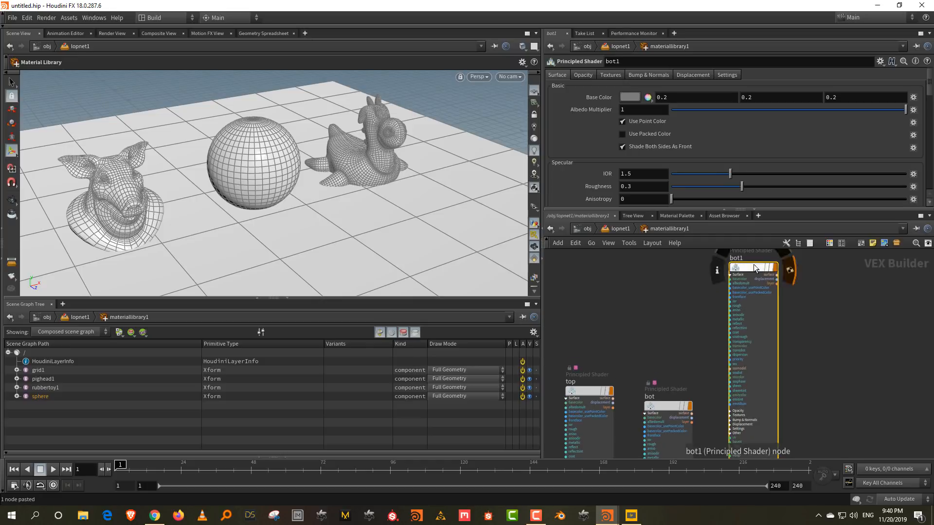
pyautogui.moveTo(753, 263); pyautogui.dragTo(744, 366)
pyautogui.doubleClick(731, 358)
pyautogui.write('toy')
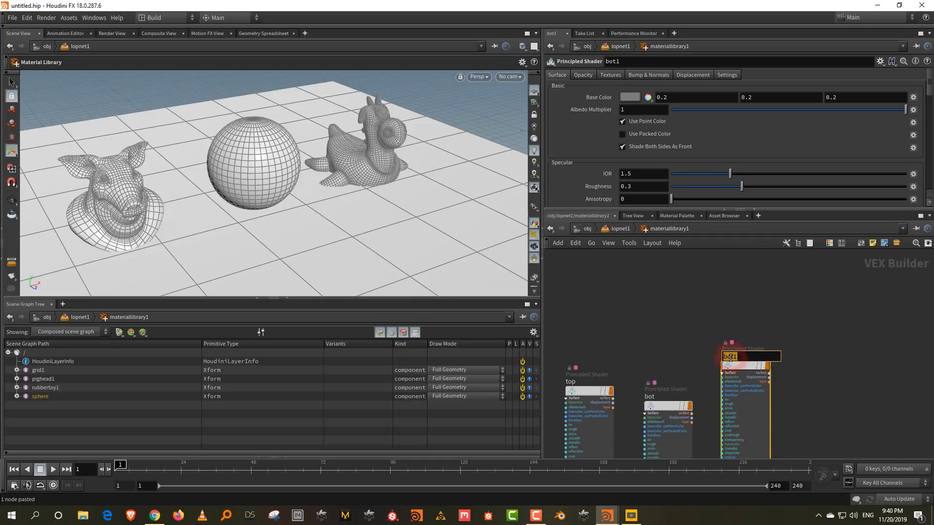
pyautogui.press('Return')
# Step: Duplicate the toy shader, position the copy next to it and rename it pig
pyautogui.moveTo(796, 333); pyautogui.dragTo(762, 383)
pyautogui.hotkey('ctrl', 'c')
pyautogui.hotkey('ctrl', 'v')
pyautogui.moveTo(777, 288); pyautogui.dragTo(849, 380)
pyautogui.doubleClick(827, 351)
pyautogui.write('p')
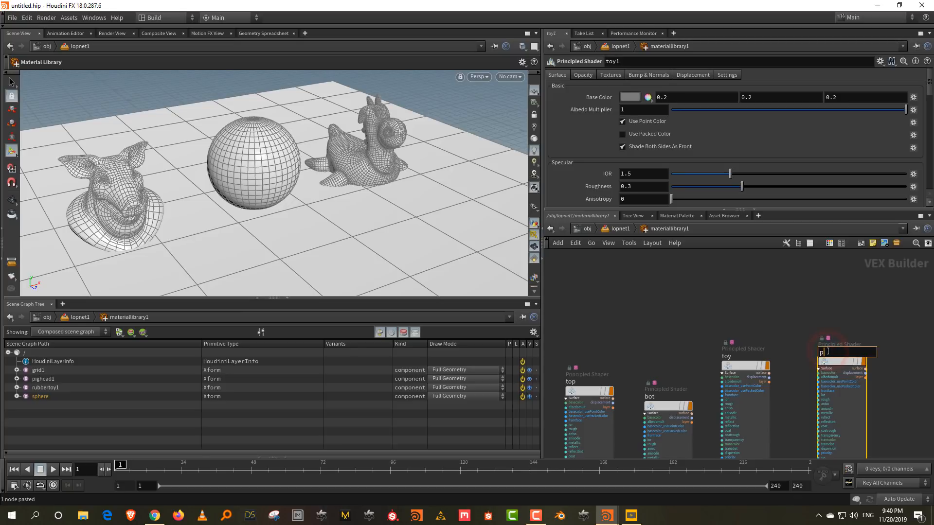
pyautogui.write('ig')
pyautogui.press('Return')
# Step: Add another copy of the shader at the end of the row and rename it floor
pyautogui.moveTo(856, 363)
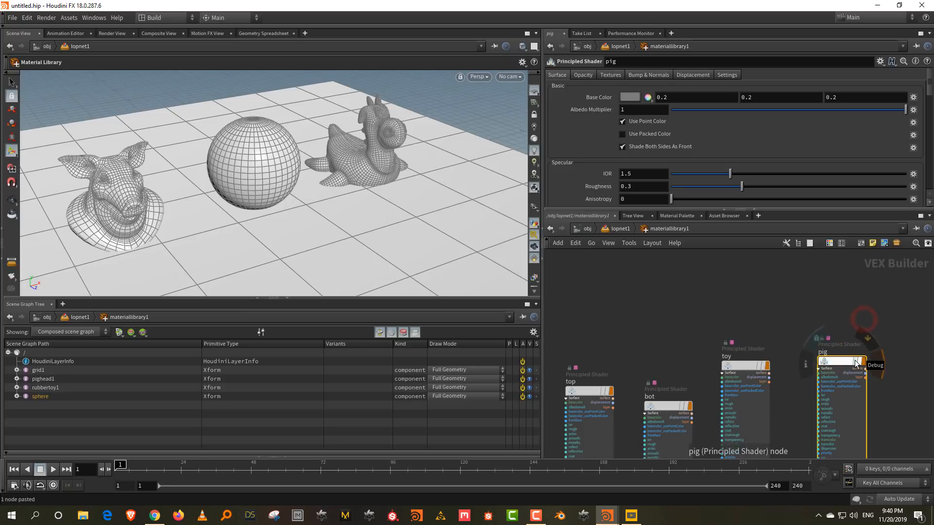
pyautogui.hotkey('ctrl', 'v')
pyautogui.moveTo(909, 341); pyautogui.dragTo(910, 346)
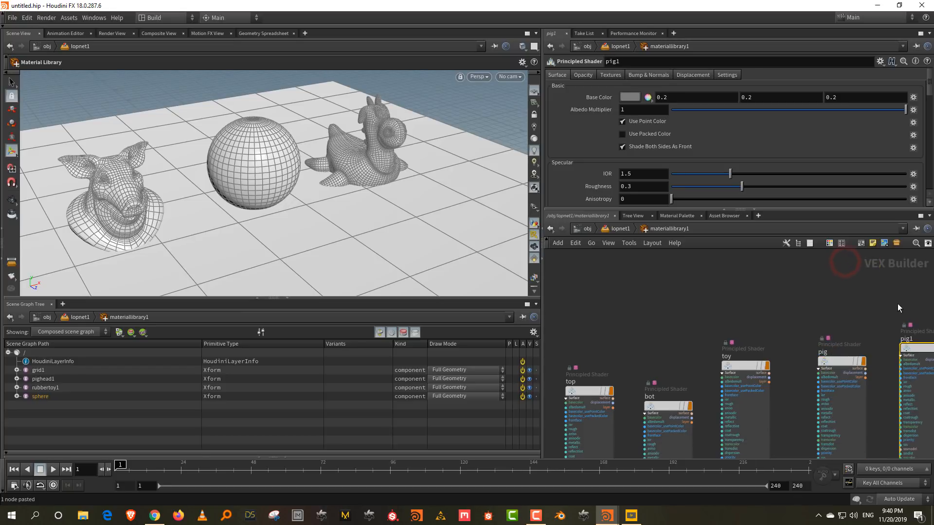
pyautogui.moveTo(898, 307); pyautogui.dragTo(833, 304, button='middle')
pyautogui.click(844, 337)
pyautogui.write('floor')
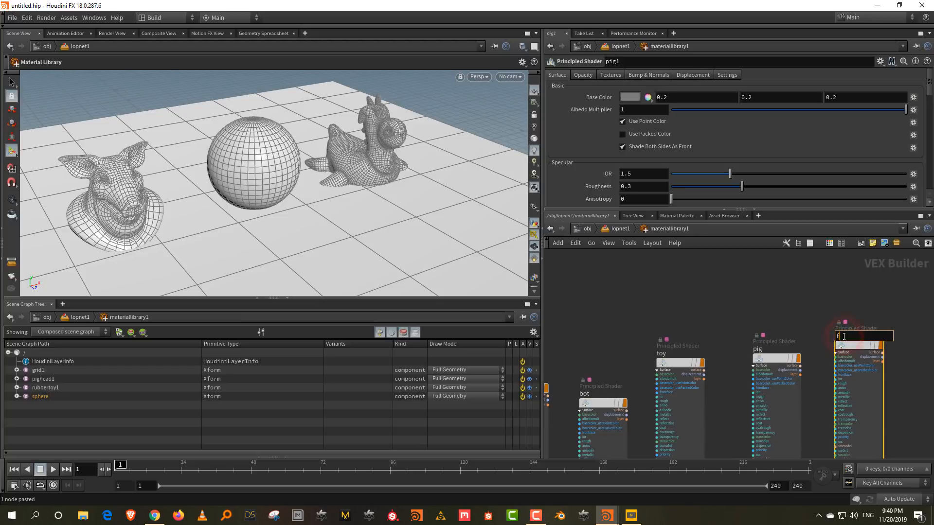
pyautogui.press('Return')
# Step: Set the top shader's base color to a bright, strongly saturated magenta
pyautogui.moveTo(564, 352); pyautogui.dragTo(642, 327, button='middle')
pyautogui.moveTo(639, 325); pyautogui.dragTo(591, 383)
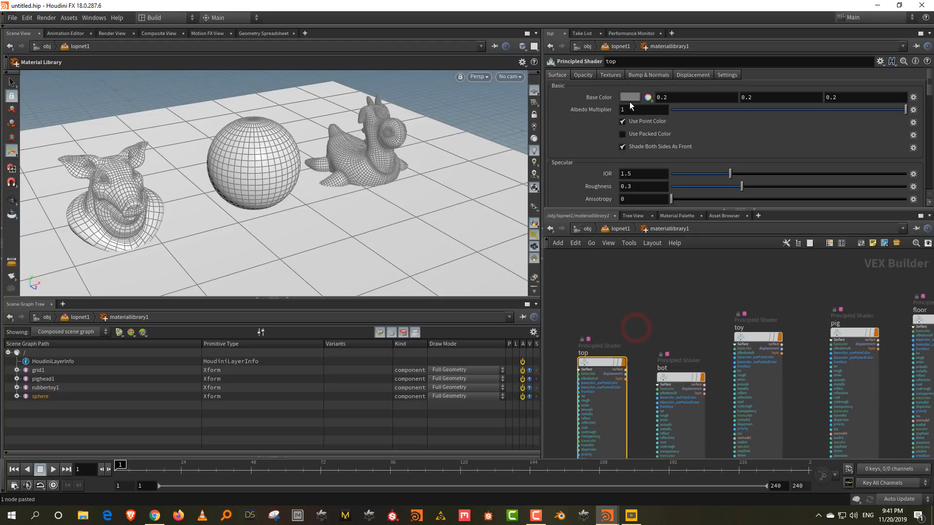
pyautogui.click(631, 97)
pyautogui.click(747, 147)
pyautogui.click(764, 159)
pyautogui.click(758, 169)
pyautogui.click(768, 11)
# Step: Set the bot shader's base color to a bright, saturated sky blue
pyautogui.moveTo(684, 326); pyautogui.dragTo(652, 429)
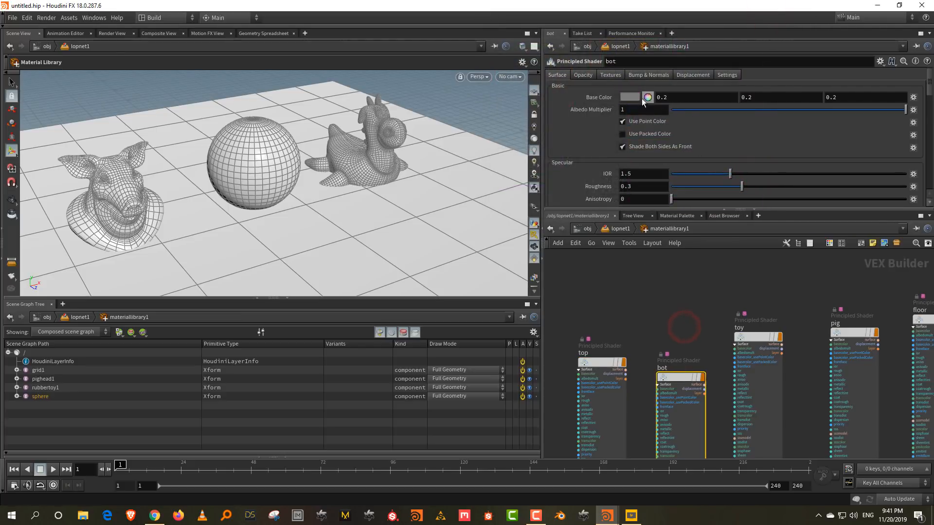
pyautogui.click(630, 97)
pyautogui.click(706, 146)
pyautogui.click(747, 159)
pyautogui.click(756, 170)
pyautogui.click(767, 10)
# Step: Set the toy shader's base color to a bright, saturated orange-yellow
pyautogui.moveTo(772, 309); pyautogui.dragTo(744, 379)
pyautogui.click(629, 97)
pyautogui.click(659, 147)
pyautogui.moveTo(658, 146); pyautogui.dragTo(646, 145)
pyautogui.moveTo(740, 159); pyautogui.dragTo(761, 159)
pyautogui.click(761, 170)
pyautogui.click(766, 10)
# Step: Set the pig shader's base color to a bright green with hue 127 and saturation about 0.9
pyautogui.moveTo(818, 284); pyautogui.dragTo(846, 355)
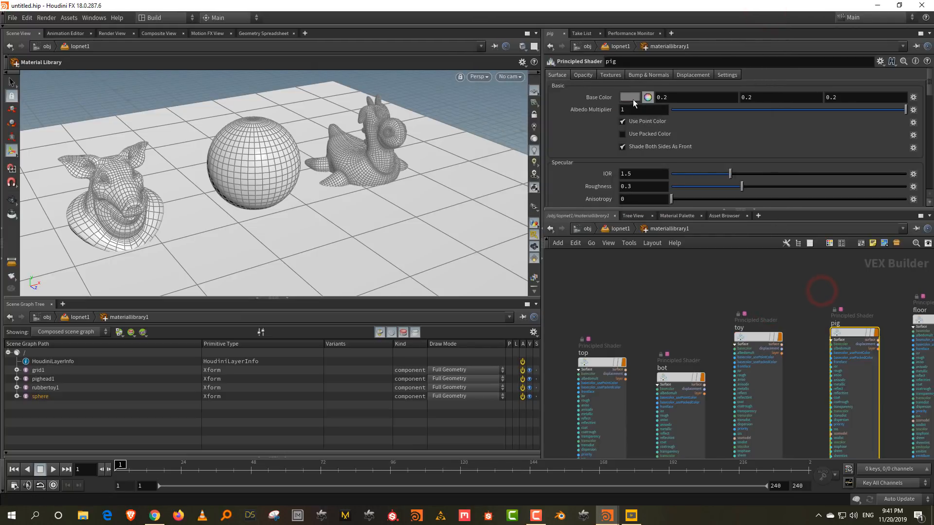
pyautogui.click(631, 97)
pyautogui.moveTo(638, 147); pyautogui.dragTo(678, 147)
pyautogui.click(755, 158)
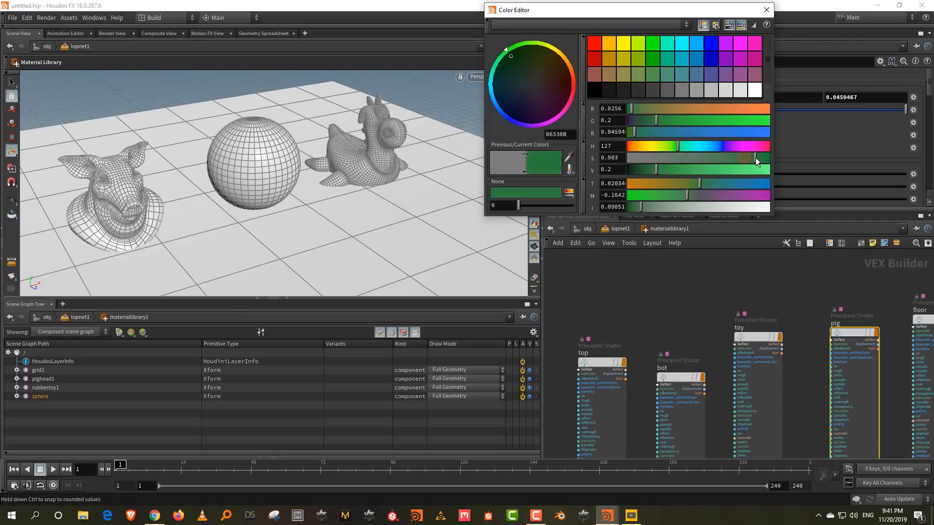
pyautogui.click(761, 170)
pyautogui.click(766, 10)
# Step: Set the floor shader's base color to a neutral grey with a value of 0.294
pyautogui.moveTo(853, 280); pyautogui.dragTo(792, 293, button='middle')
pyautogui.moveTo(808, 293); pyautogui.dragTo(827, 321)
pyautogui.click(630, 97)
pyautogui.moveTo(685, 170); pyautogui.dragTo(671, 169)
pyautogui.click(767, 10)
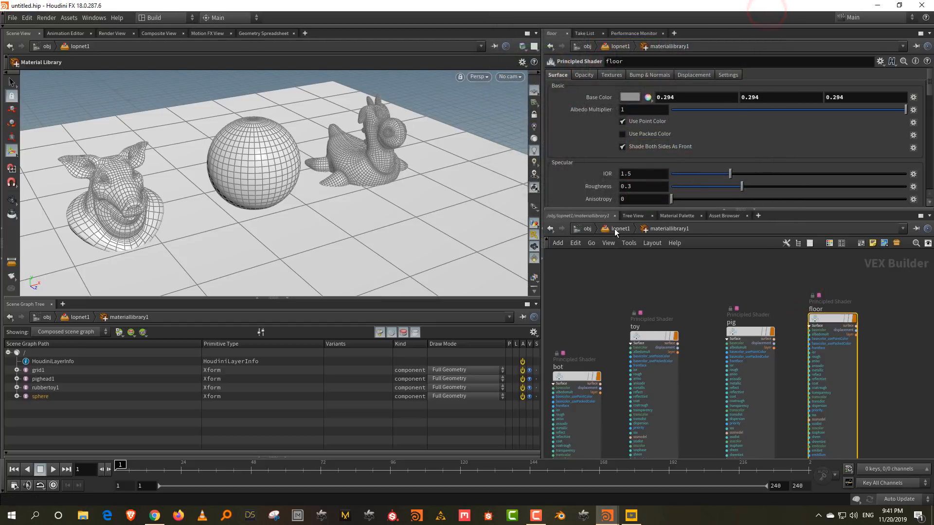
# Step: Return to lopnet1, auto-fill materiallibrary1 with its shaders and expand the materials scope in the scene graph
pyautogui.click(614, 229)
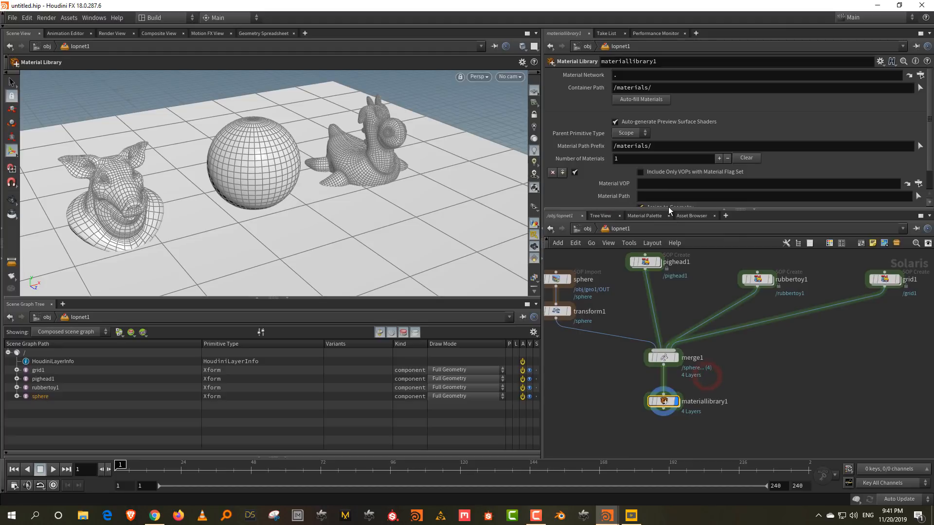
pyautogui.moveTo(669, 209); pyautogui.dragTo(668, 310)
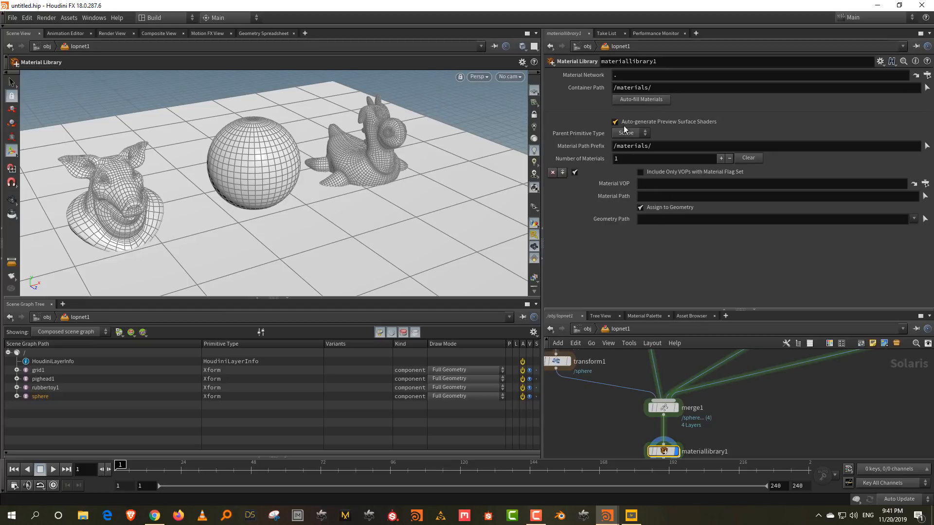
pyautogui.click(643, 101)
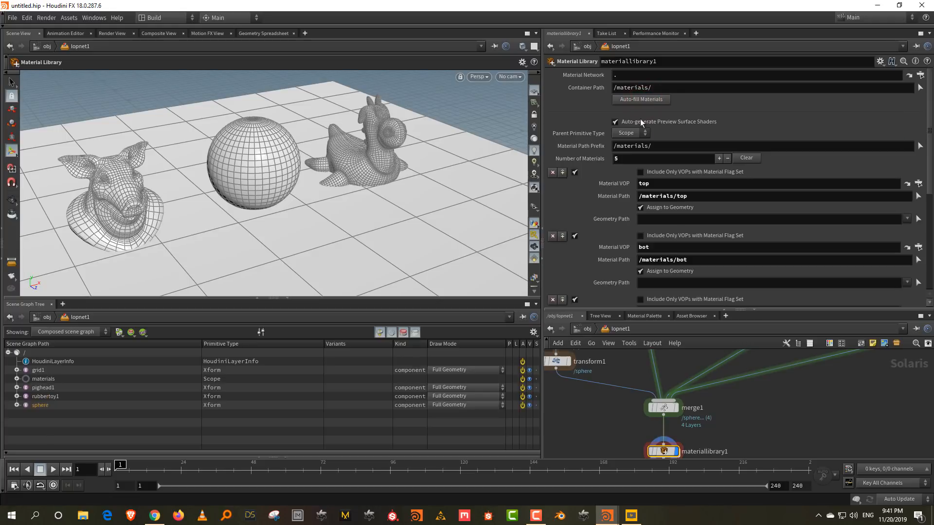
pyautogui.scroll(-5, 613, 220)
pyautogui.scroll(-3, 613, 220)
pyautogui.scroll(6, 617, 236)
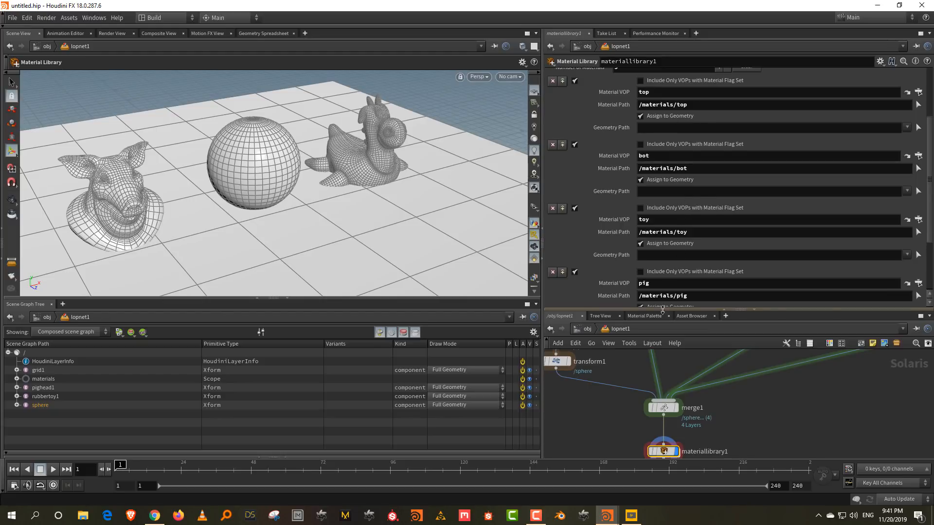
pyautogui.moveTo(663, 308); pyautogui.dragTo(662, 151)
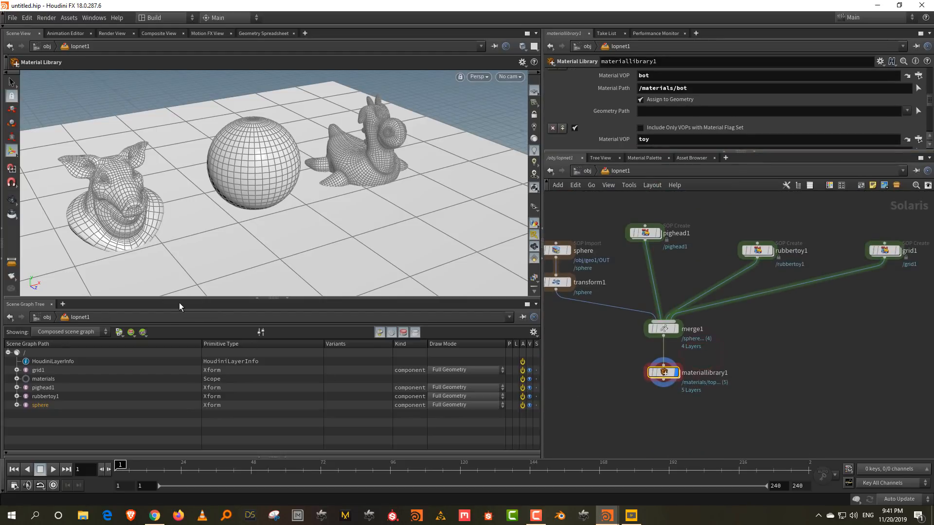
pyautogui.click(17, 379)
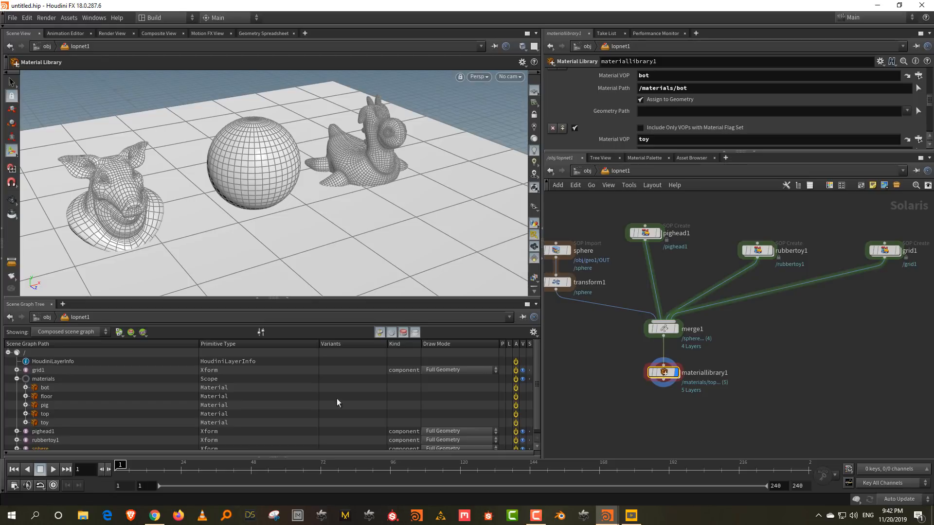
# Step: Clear all material entries of materiallibrary1 and auto-fill them again
pyautogui.scroll(5, 597, 97)
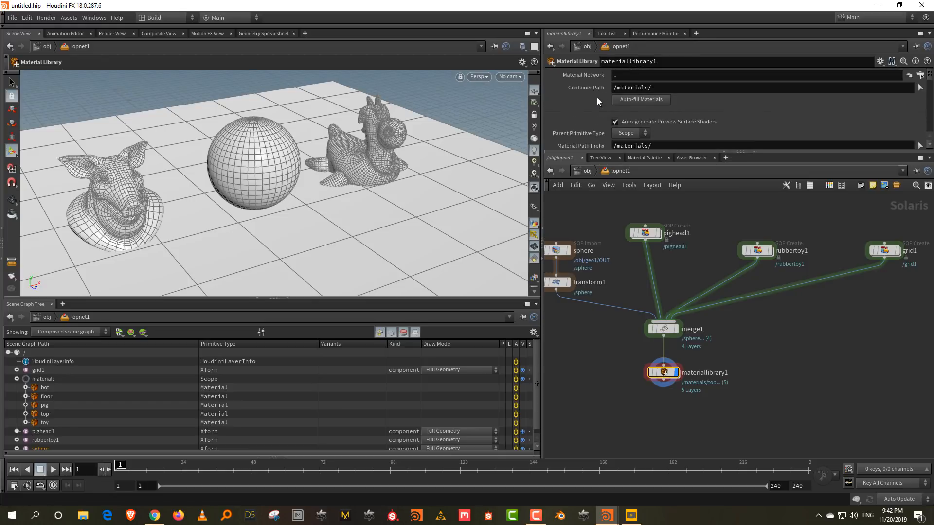
pyautogui.scroll(-2, 678, 114)
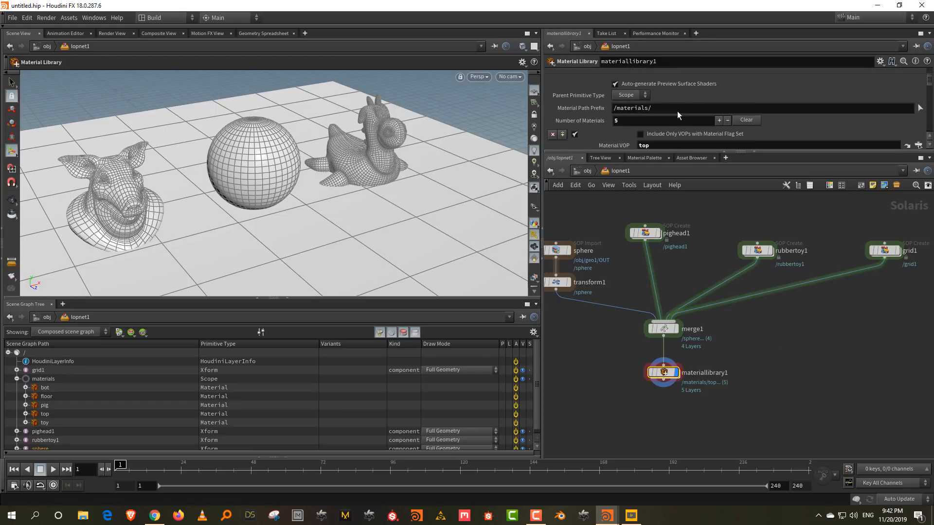
pyautogui.click(743, 119)
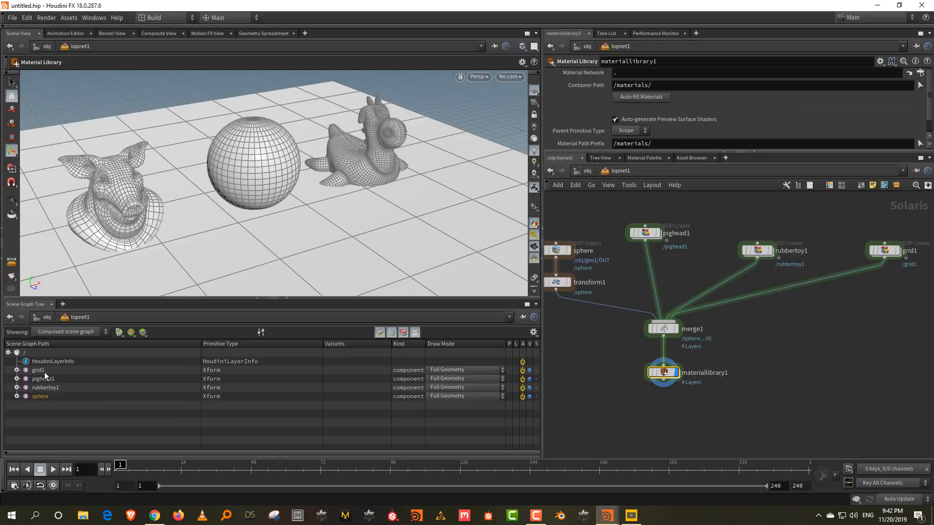
pyautogui.moveTo(686, 151); pyautogui.dragTo(690, 196)
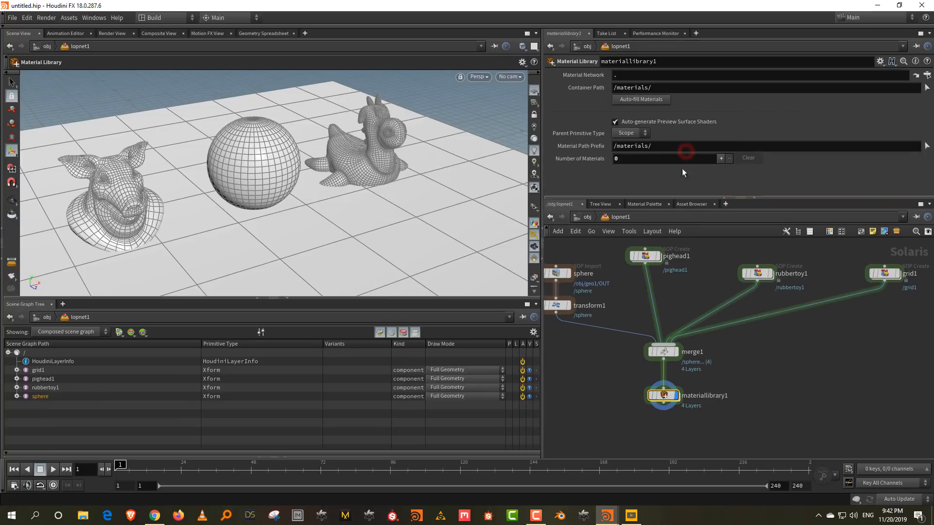
pyautogui.click(647, 99)
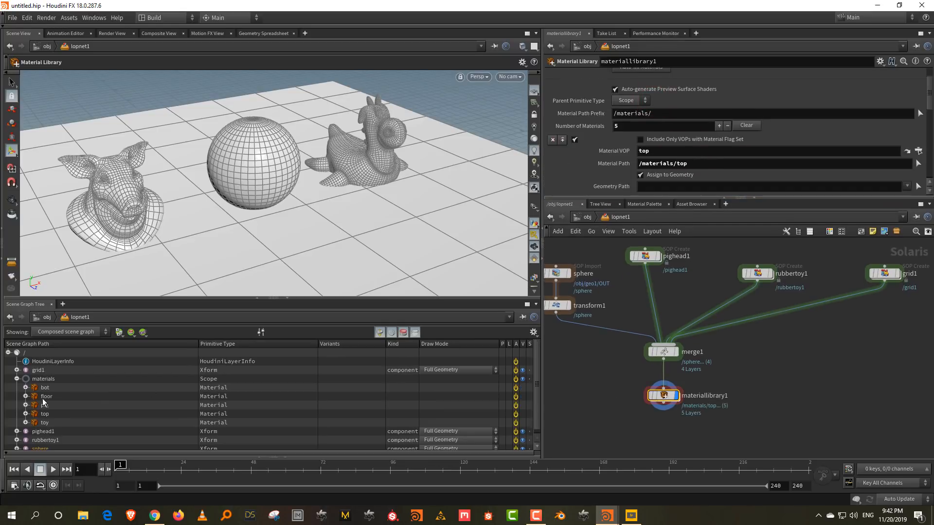
# Step: Add an Assign Material node after materiallibrary1, display it, and move the rubbertoy1 node slightly upward
pyautogui.moveTo(744, 358); pyautogui.dragTo(742, 328, button='middle')
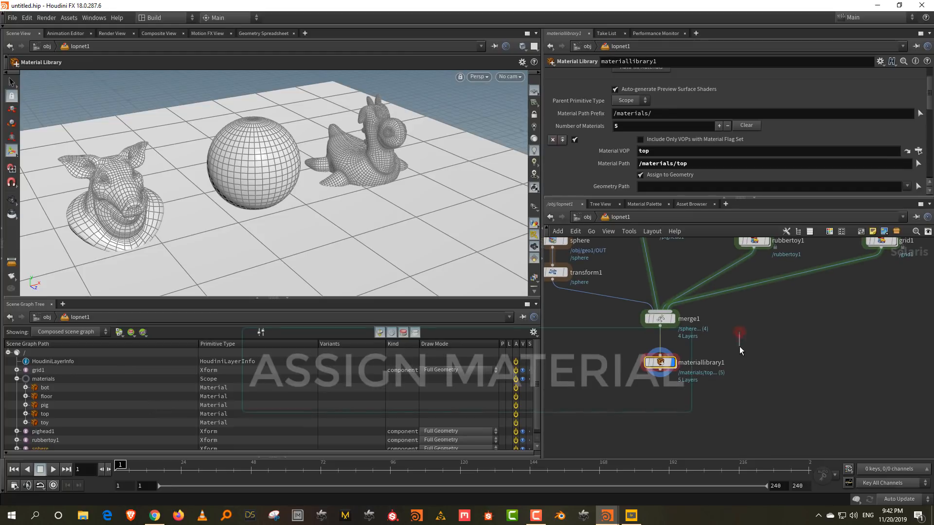
pyautogui.press('Tab')
pyautogui.write('ass')
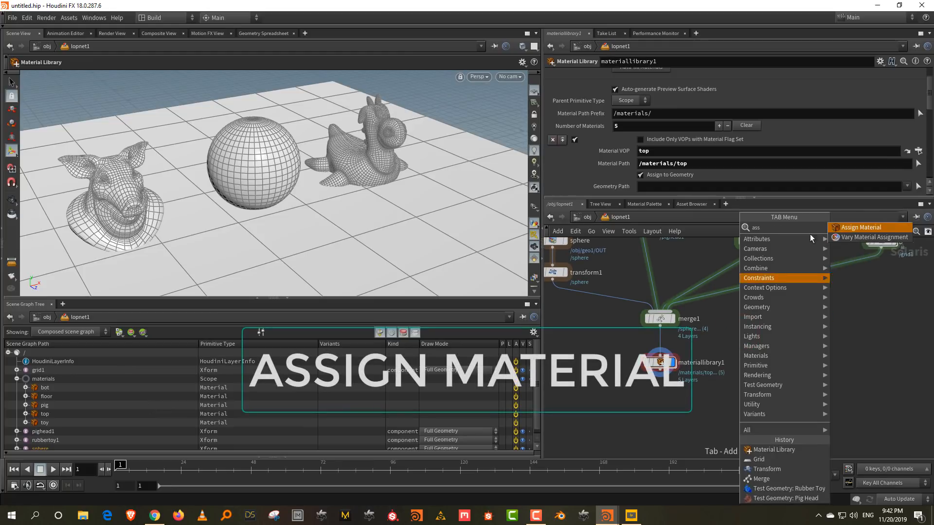
pyautogui.click(852, 227)
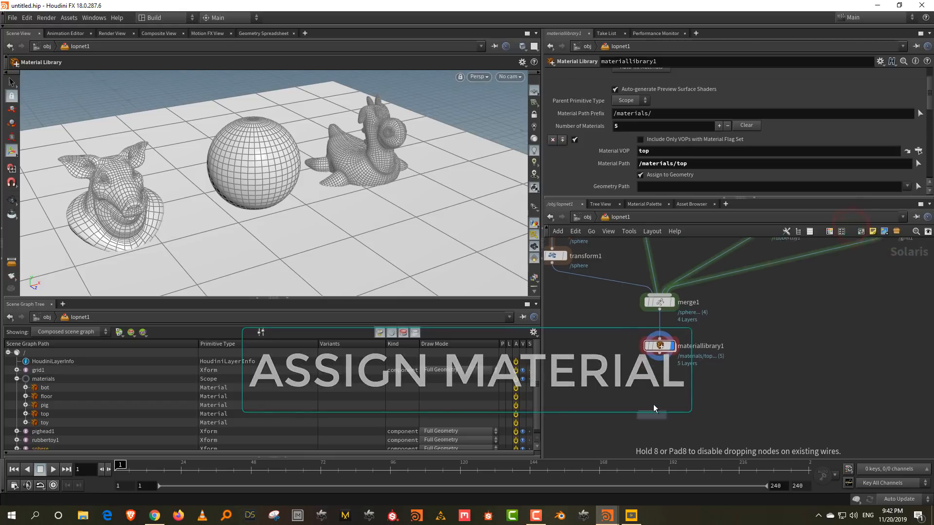
pyautogui.click(658, 382)
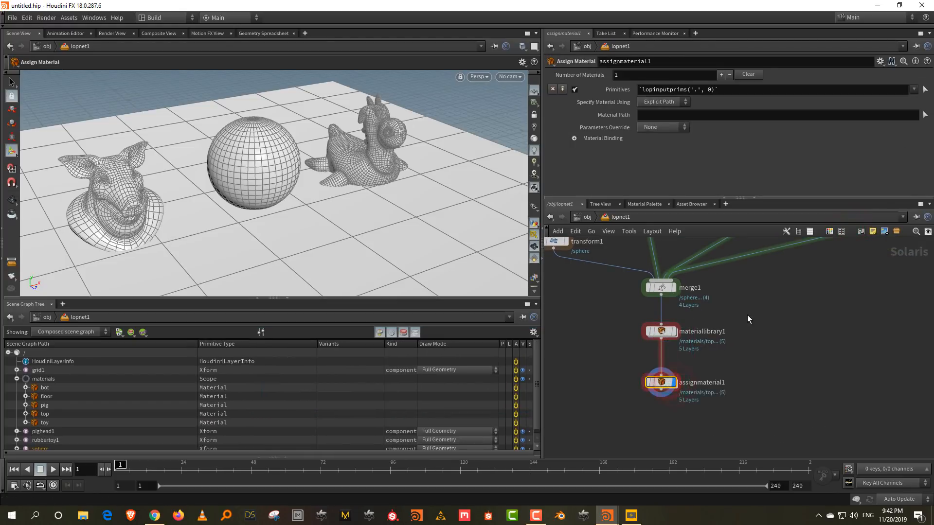
pyautogui.moveTo(747, 316); pyautogui.dragTo(772, 374, button='middle')
pyautogui.scroll(-2, 772, 374)
pyautogui.moveTo(775, 292); pyautogui.dragTo(772, 276)
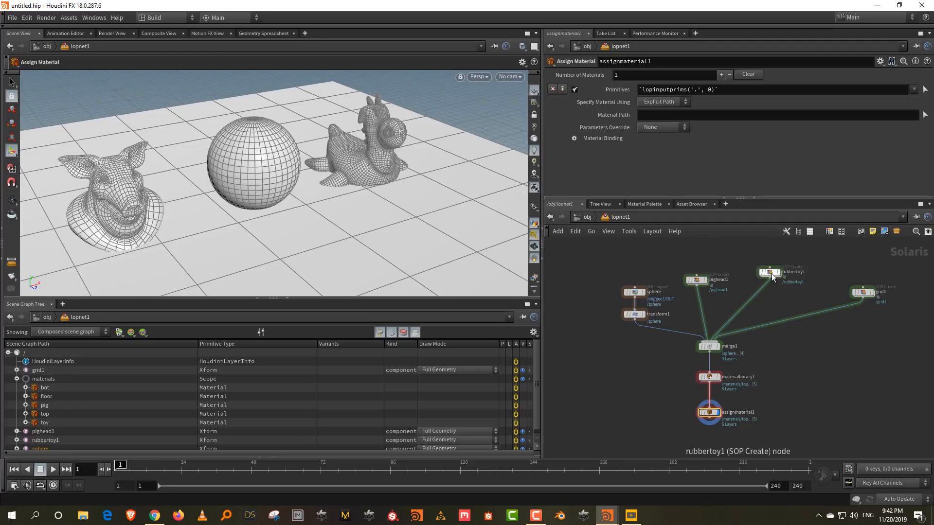
pyautogui.moveTo(746, 376); pyautogui.dragTo(742, 353, button='middle')
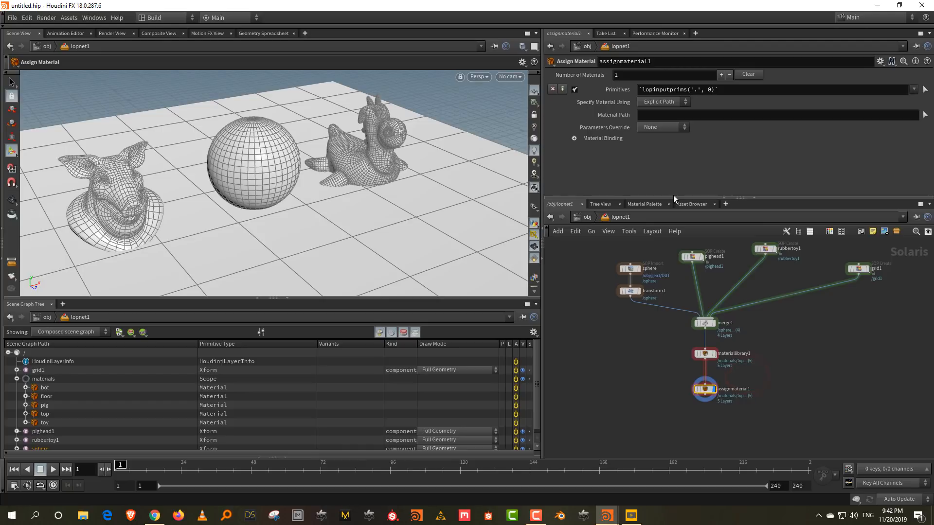
# Step: In assignmaterial1, assign /materials/bot to the sphere's bottom subset /sphere/mesh_0/bot
pyautogui.moveTo(674, 198); pyautogui.dragTo(674, 207)
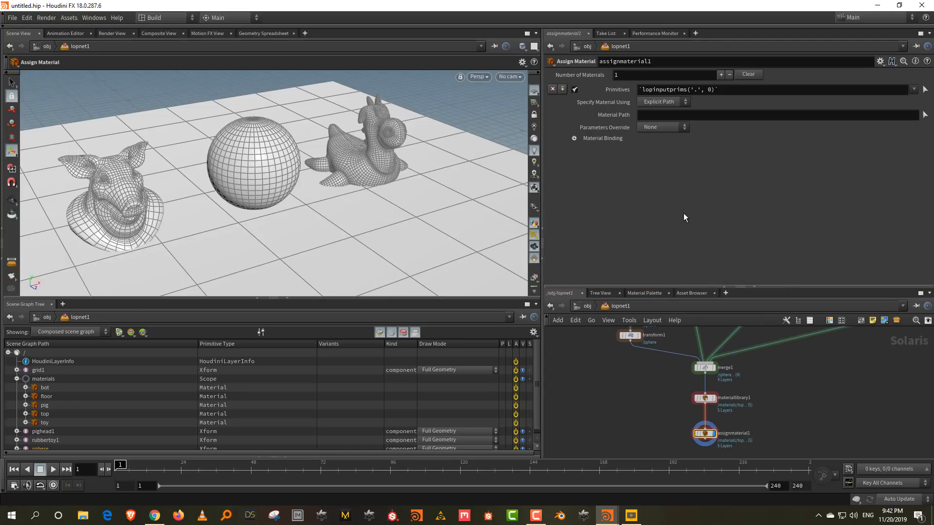
pyautogui.moveTo(118, 299); pyautogui.dragTo(122, 209)
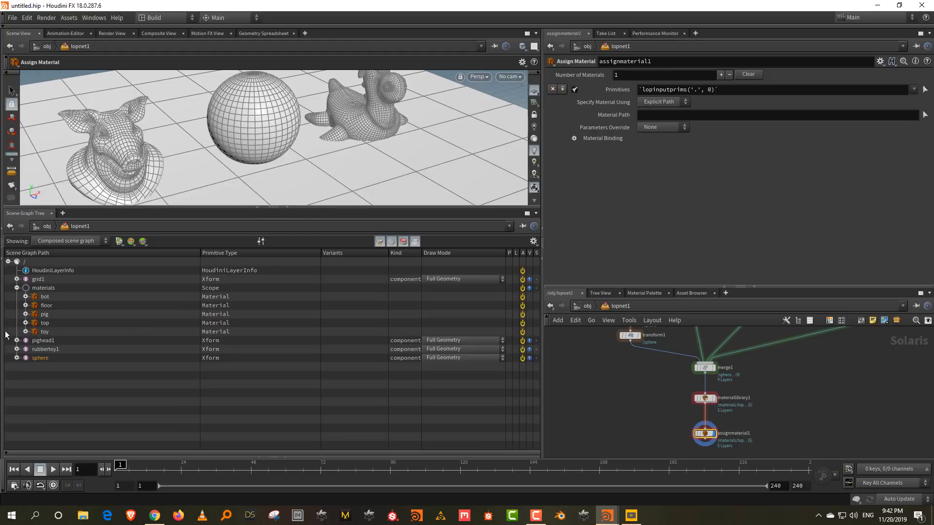
pyautogui.click(17, 358)
pyautogui.click(26, 367)
pyautogui.moveTo(52, 377); pyautogui.dragTo(672, 130)
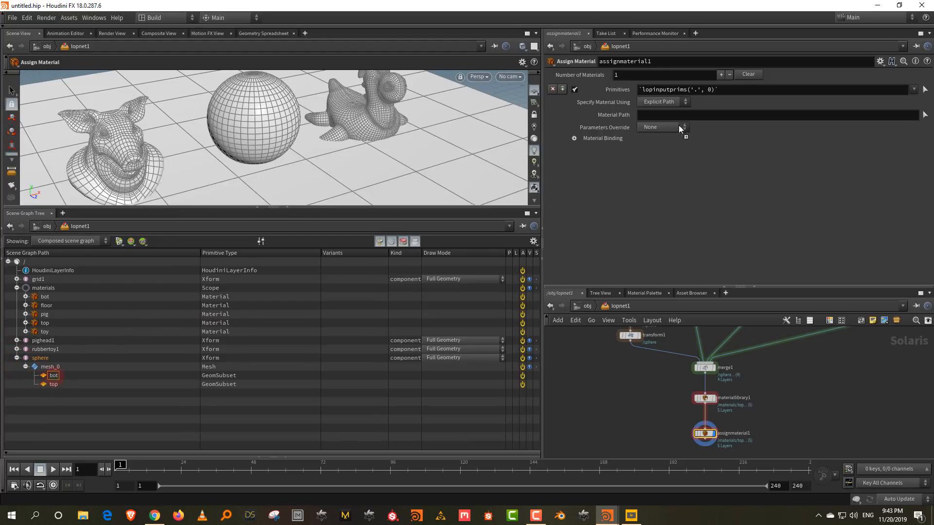
pyautogui.moveTo(736, 90); pyautogui.dragTo(737, 89)
pyautogui.moveTo(45, 296); pyautogui.dragTo(693, 114)
pyautogui.moveTo(644, 425); pyautogui.dragTo(766, 462)
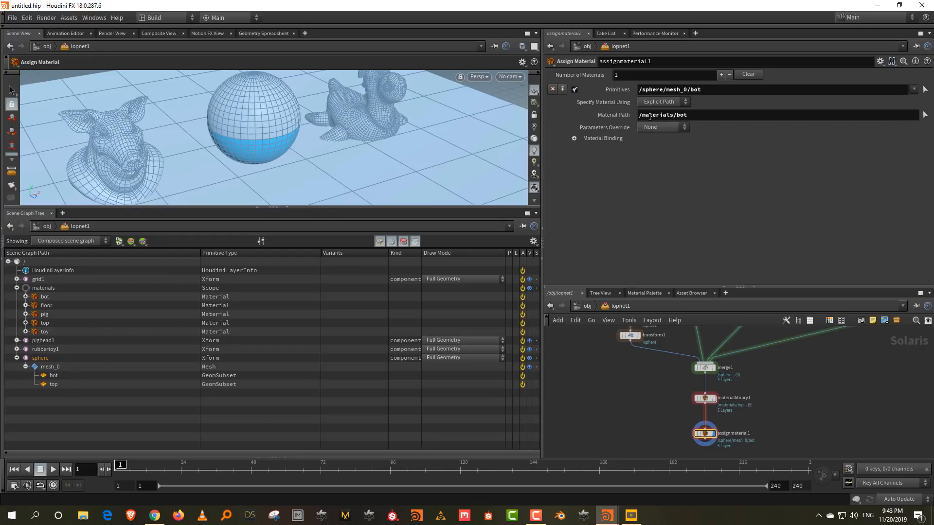
# Step: Add two more material entries, assigning /materials/top to /sphere/mesh_0/top and /materials/toy to /rubbertoy1
pyautogui.click(721, 75)
pyautogui.click(721, 74)
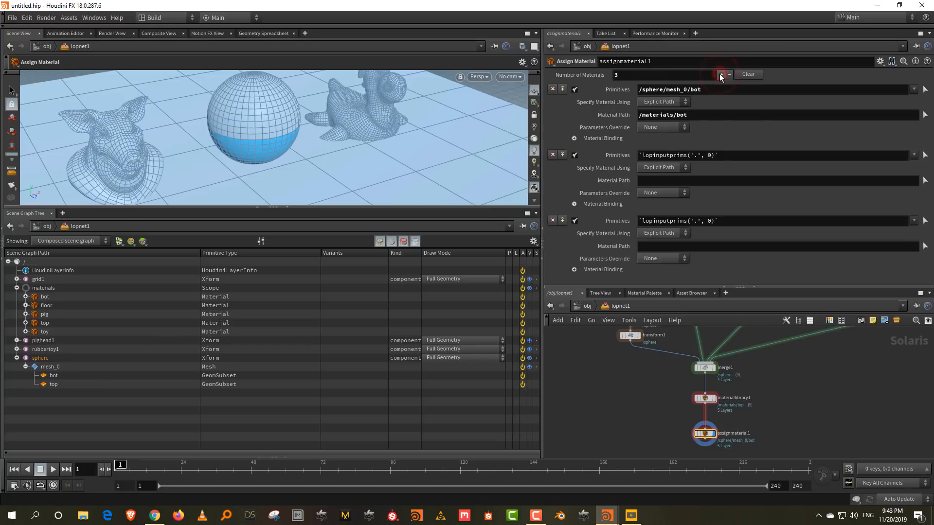
pyautogui.moveTo(54, 384); pyautogui.dragTo(737, 157)
pyautogui.moveTo(45, 323); pyautogui.dragTo(546, 247)
pyautogui.moveTo(668, 188); pyautogui.dragTo(669, 180)
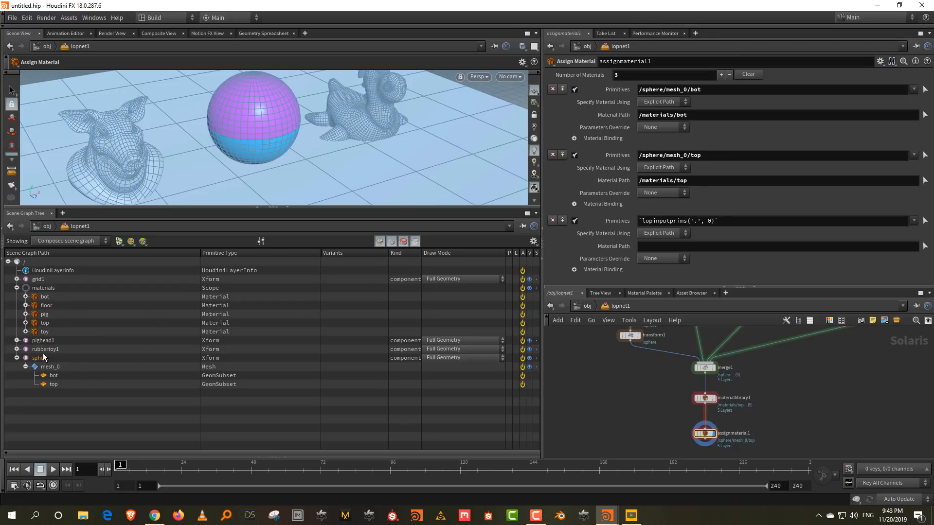
pyautogui.moveTo(772, 225); pyautogui.dragTo(773, 223)
pyautogui.moveTo(45, 332); pyautogui.dragTo(709, 247)
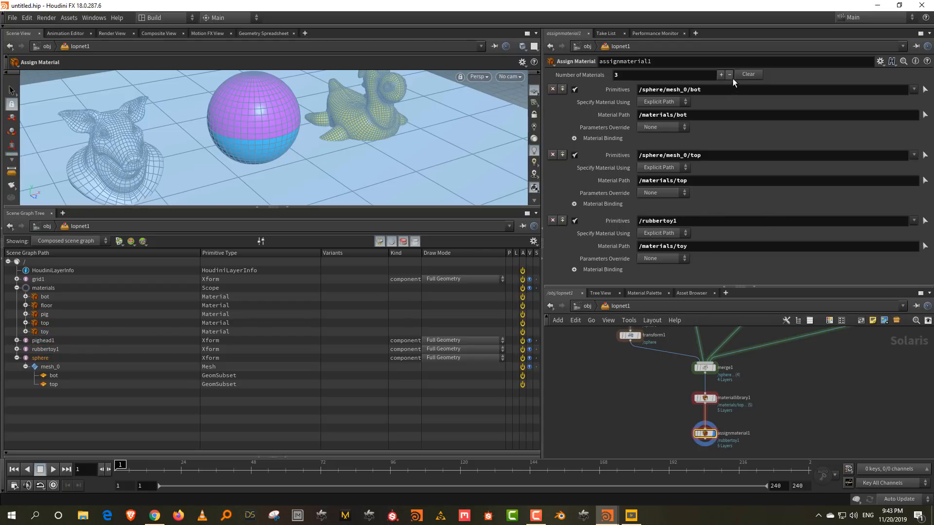
# Step: Add two more material entries and assign /materials/pig to /pighead1 in the fourth one
pyautogui.click(721, 74)
pyautogui.click(721, 74)
pyautogui.scroll(-5, 621, 214)
pyautogui.scroll(1, 742, 211)
pyautogui.scroll(-1, 742, 211)
pyautogui.moveTo(45, 314); pyautogui.dragTo(740, 159)
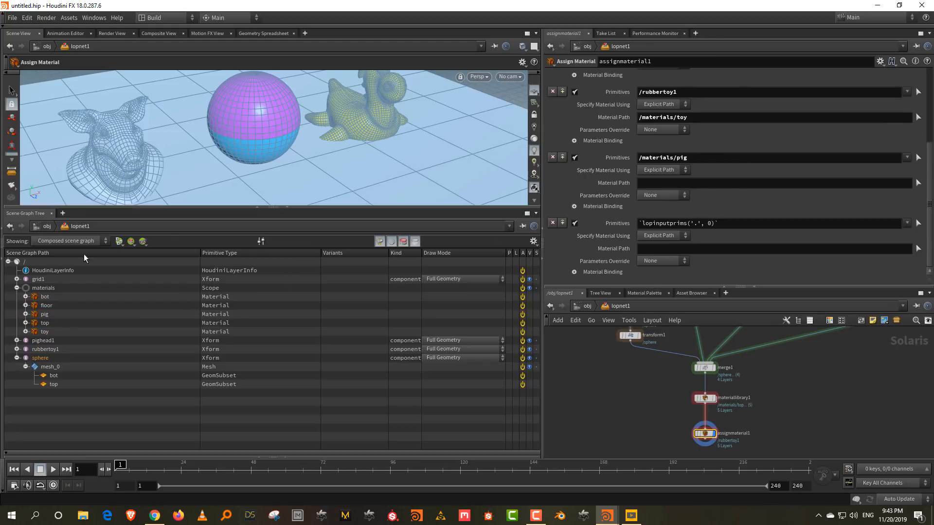
pyautogui.moveTo(46, 341); pyautogui.dragTo(703, 156)
pyautogui.moveTo(43, 314); pyautogui.dragTo(609, 233)
pyautogui.moveTo(673, 182); pyautogui.dragTo(673, 183)
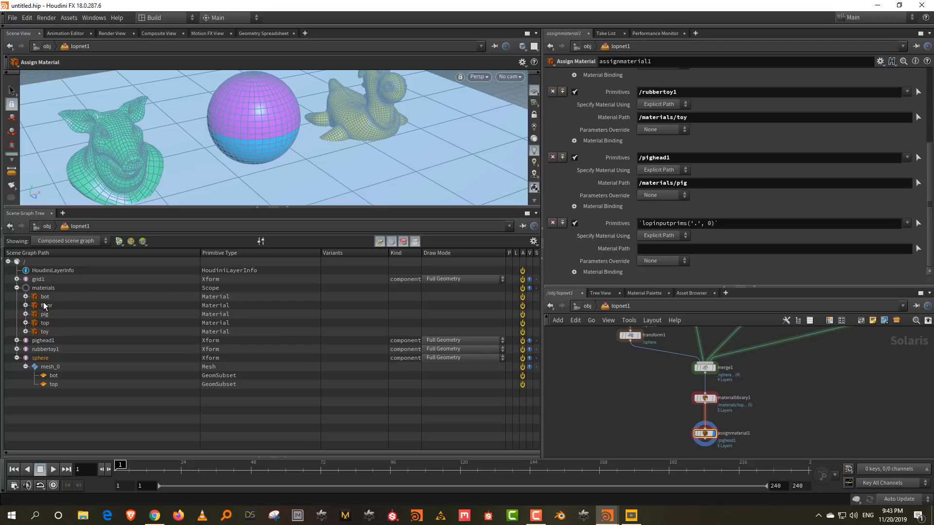
# Step: Assign /materials/floor to /grid1 in the fifth material entry and enlarge the scene view
pyautogui.moveTo(40, 280); pyautogui.dragTo(751, 220)
pyautogui.moveTo(47, 305); pyautogui.dragTo(707, 286)
pyautogui.moveTo(722, 249); pyautogui.dragTo(722, 249)
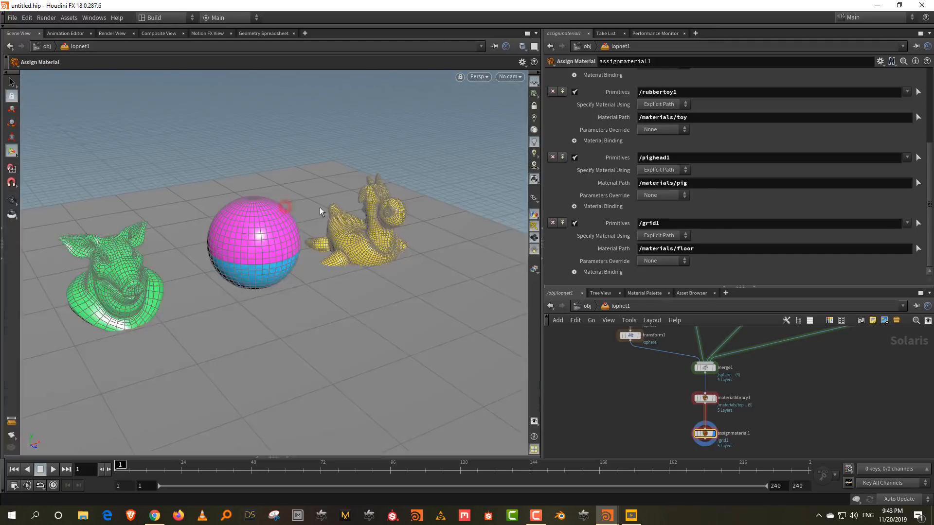
pyautogui.click(286, 207)
pyautogui.moveTo(858, 374); pyautogui.dragTo(835, 484, button='middle')
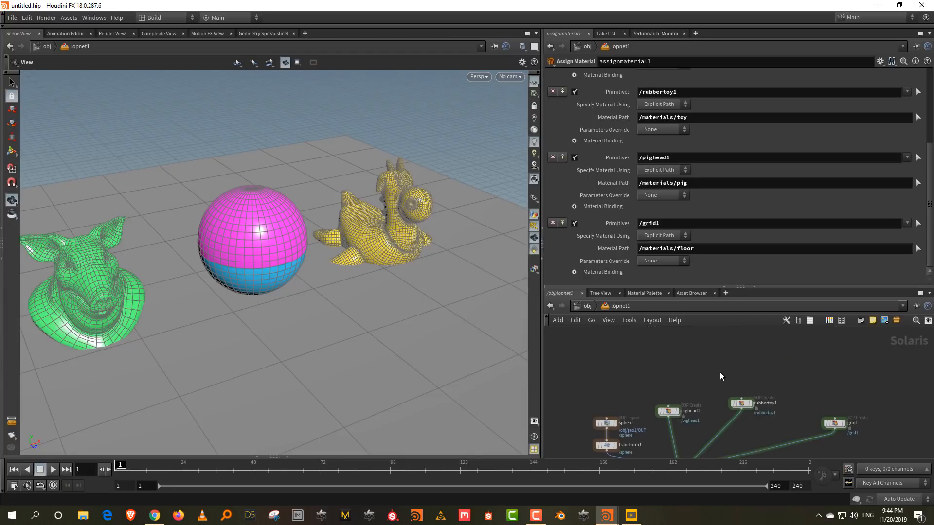
pyautogui.moveTo(719, 372); pyautogui.dragTo(757, 423)
pyautogui.press('Return')
pyautogui.moveTo(384, 226); pyautogui.dragTo(383, 212)
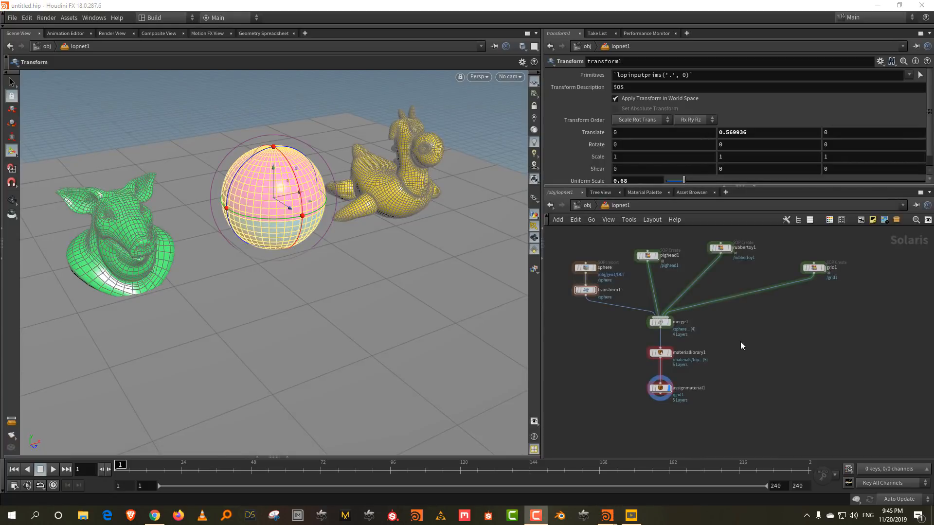
pyautogui.click(740, 343)
pyautogui.moveTo(749, 370); pyautogui.dragTo(745, 302, button='middle')
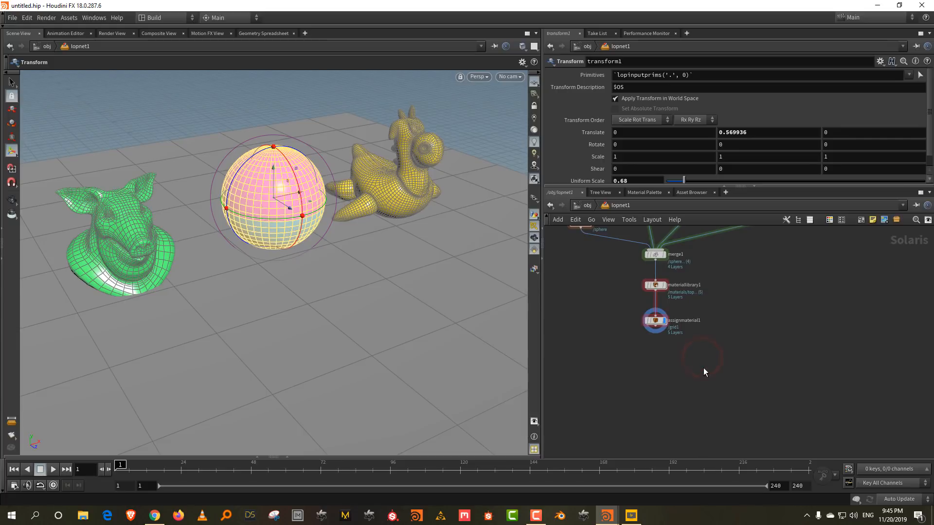
pyautogui.press('Escape')
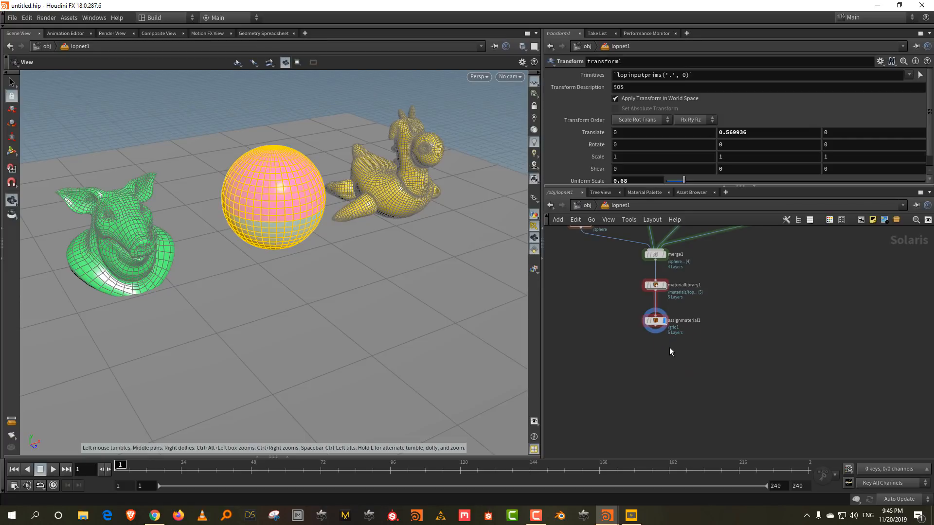
pyautogui.press('Tab')
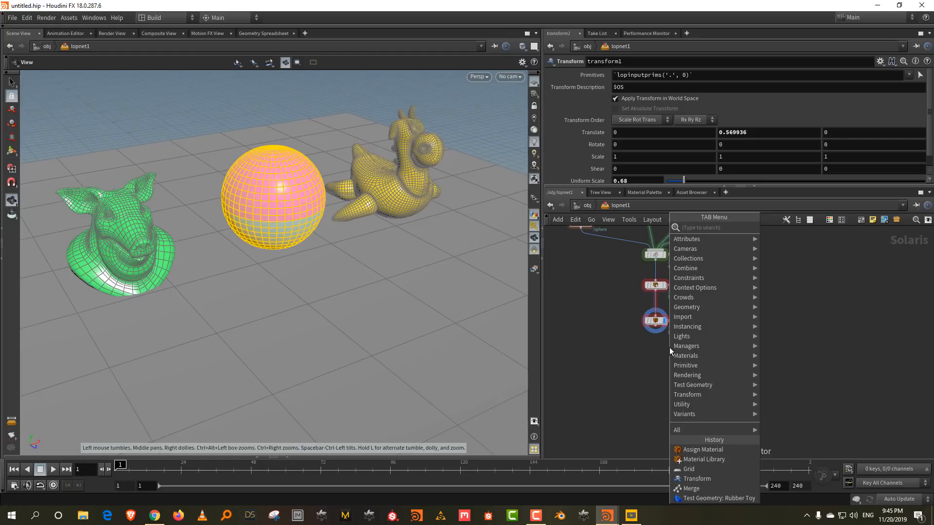
pyautogui.click(608, 342)
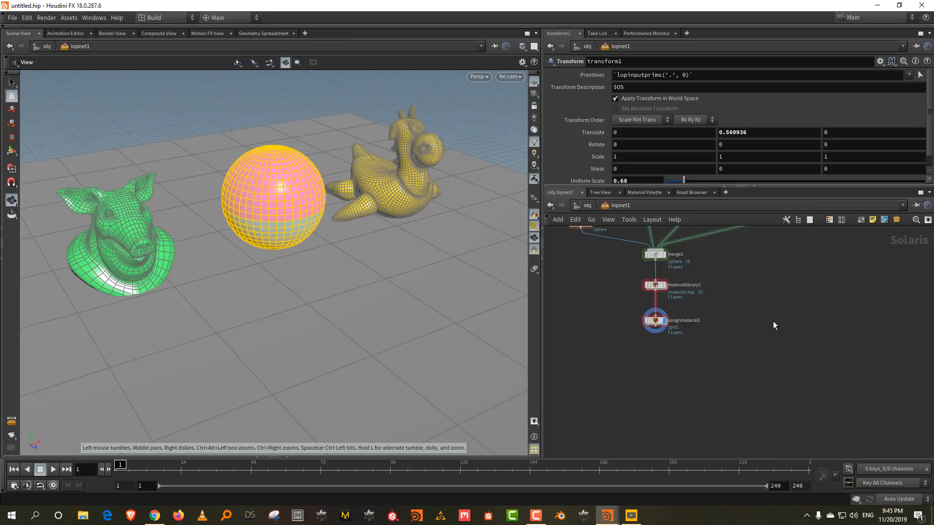
# Step: Add a Light node beside assignmaterial1 and dismiss the error dialog
pyautogui.press('Tab')
pyautogui.write('li')
pyautogui.press('Return')
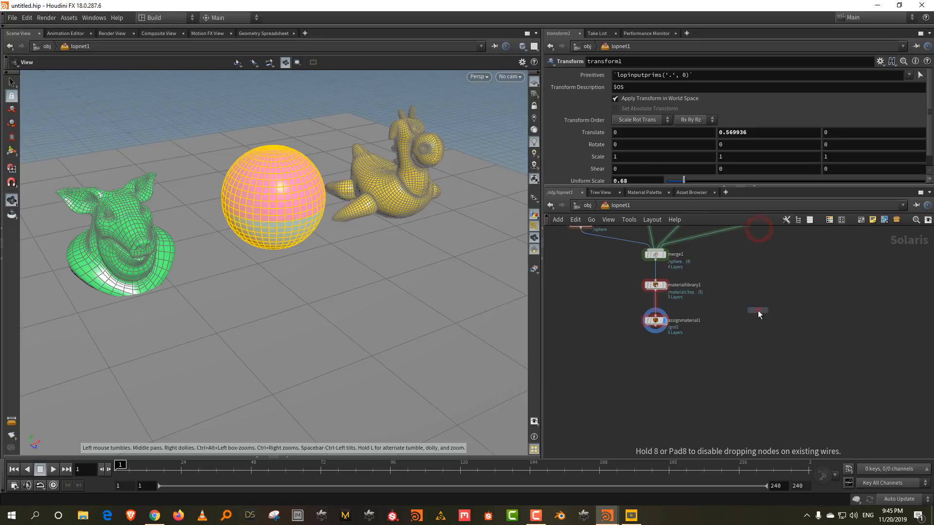
pyautogui.click(757, 310)
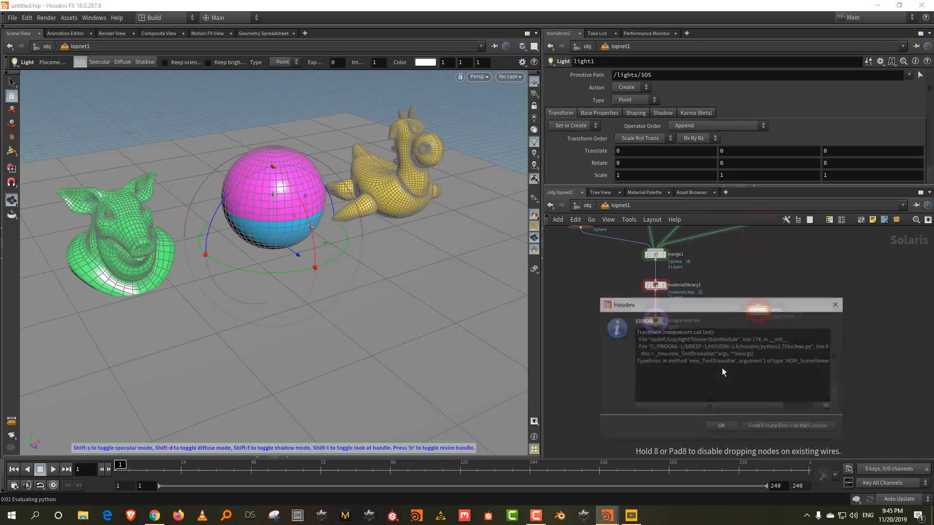
pyautogui.click(721, 427)
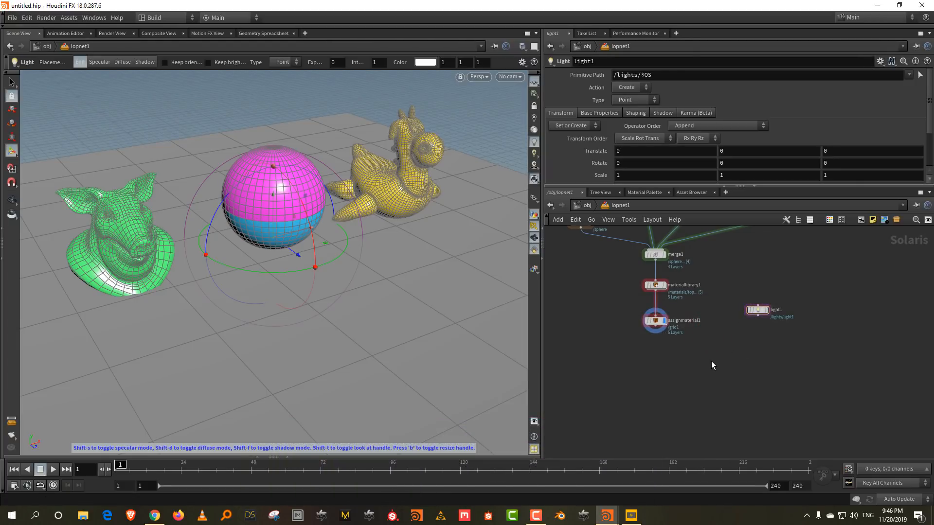
# Step: Add a second Merge node, connect assignmaterial1 and light1 into it, and display it
pyautogui.press('Tab')
pyautogui.write('mix')
pyautogui.click(800, 227)
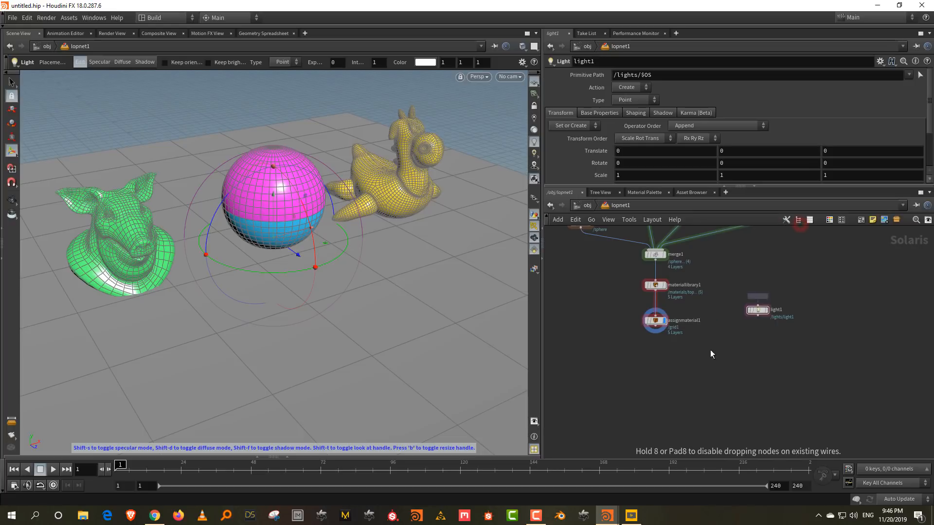
pyautogui.click(691, 371)
pyautogui.click(693, 431)
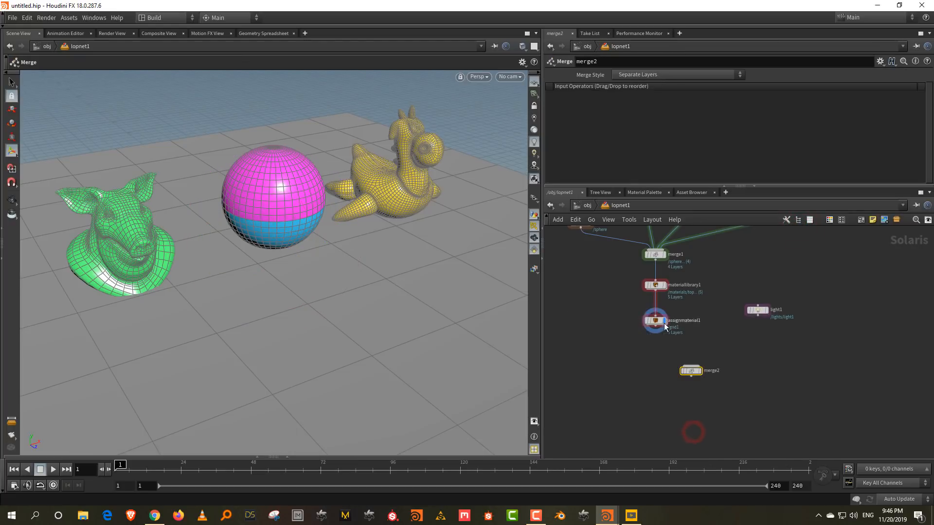
pyautogui.click(691, 365)
pyautogui.click(757, 316)
pyautogui.click(699, 367)
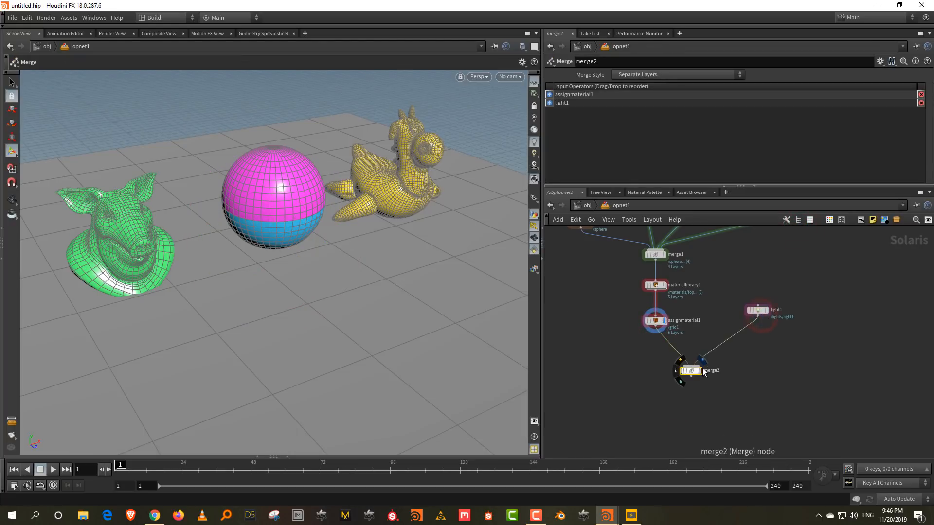
pyautogui.click(700, 372)
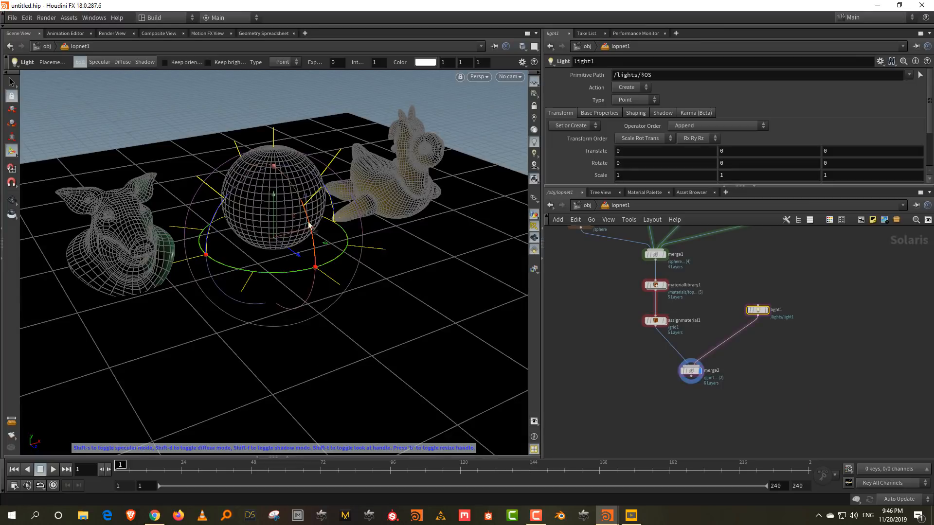
# Step: Move light1 above and in front of the sphere, to about 3.12 in Y and 2.70 in Z
pyautogui.moveTo(364, 209); pyautogui.dragTo(360, 227, button='right')
pyautogui.moveTo(360, 227); pyautogui.dragTo(370, 214)
pyautogui.moveTo(370, 214); pyautogui.dragTo(331, 278, button='middle')
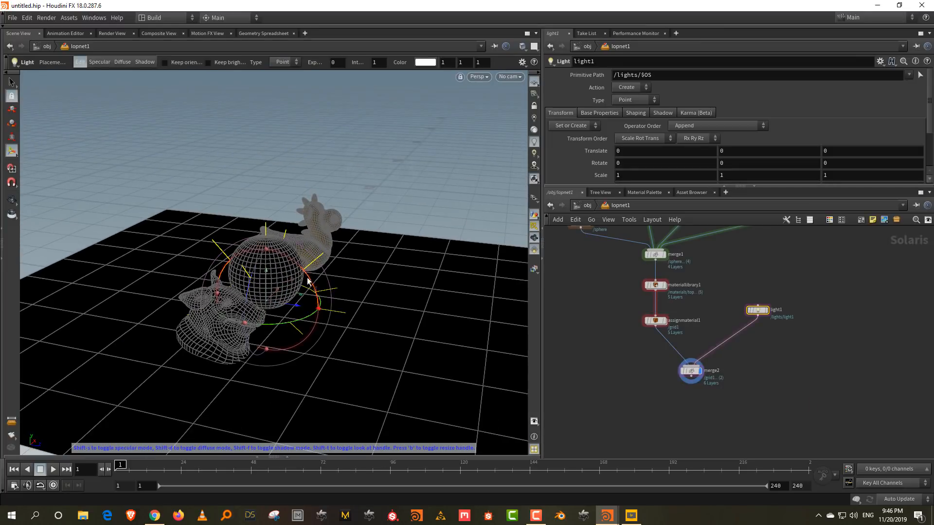
pyautogui.moveTo(294, 283); pyautogui.dragTo(489, 118)
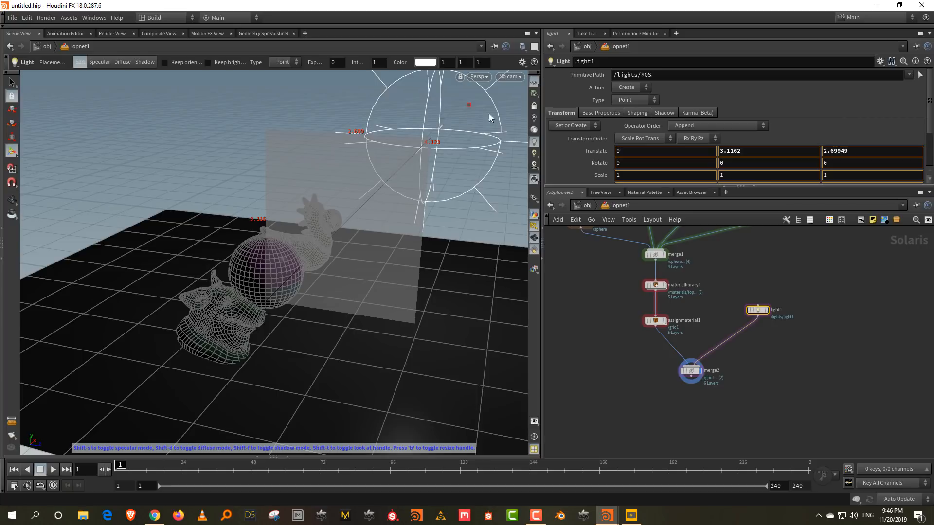
# Step: Change light1's type to Disk and tilt it down towards the objects
pyautogui.click(666, 186)
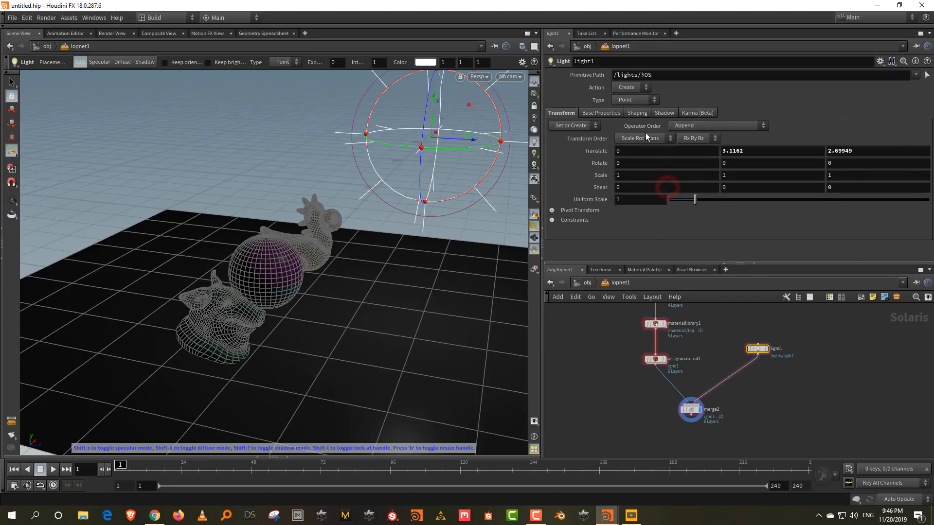
pyautogui.click(635, 101)
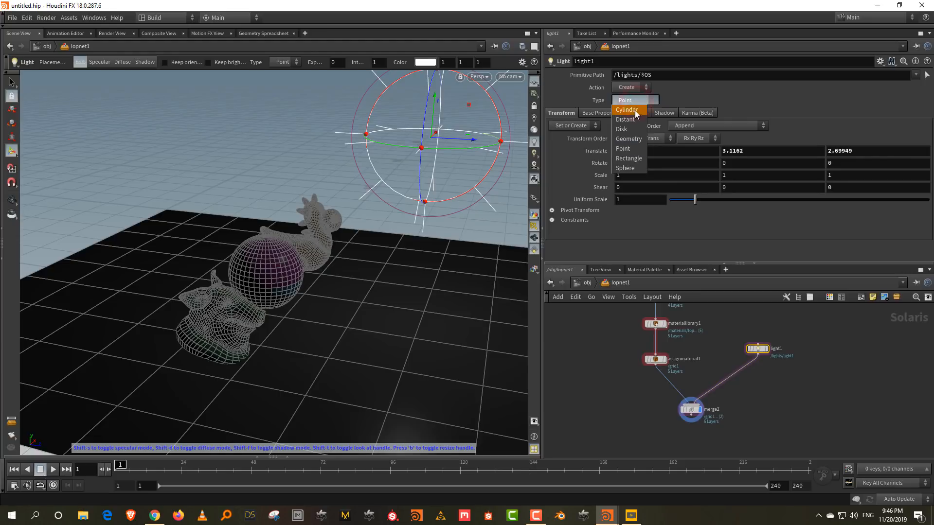
pyautogui.click(635, 132)
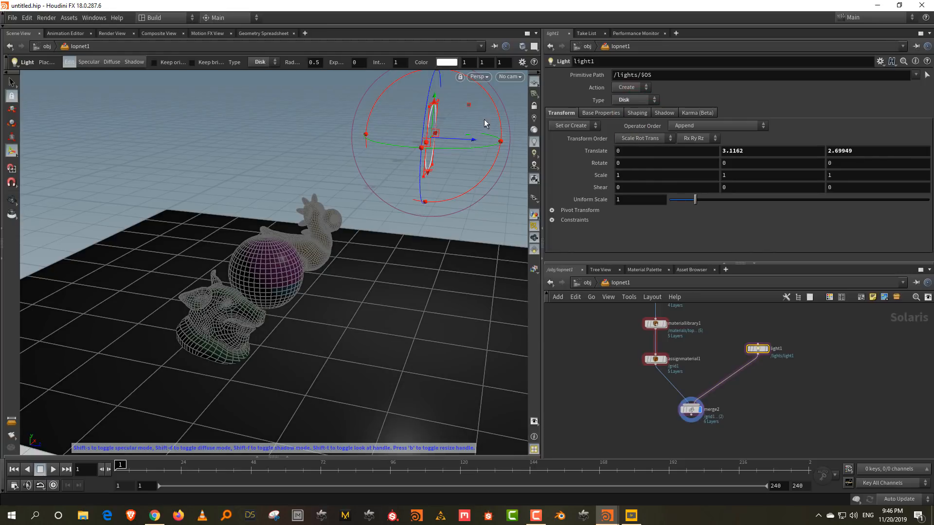
pyautogui.moveTo(500, 124); pyautogui.dragTo(482, 107)
# Step: Raise light1's intensity to 5.24 in its base properties
pyautogui.click(612, 113)
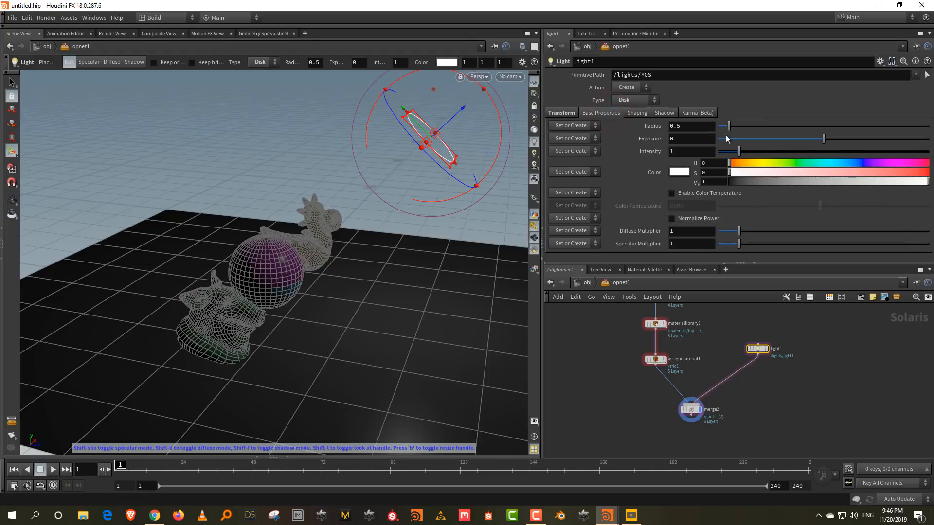
pyautogui.moveTo(818, 152)
pyautogui.mouseDown()
pyautogui.moveTo(848, 152)
pyautogui.moveTo(828, 153)
pyautogui.mouseUp()
# Step: Insert a Merge node on the wire between light1 and merge2, and move light1 aside to make room
pyautogui.press('Tab')
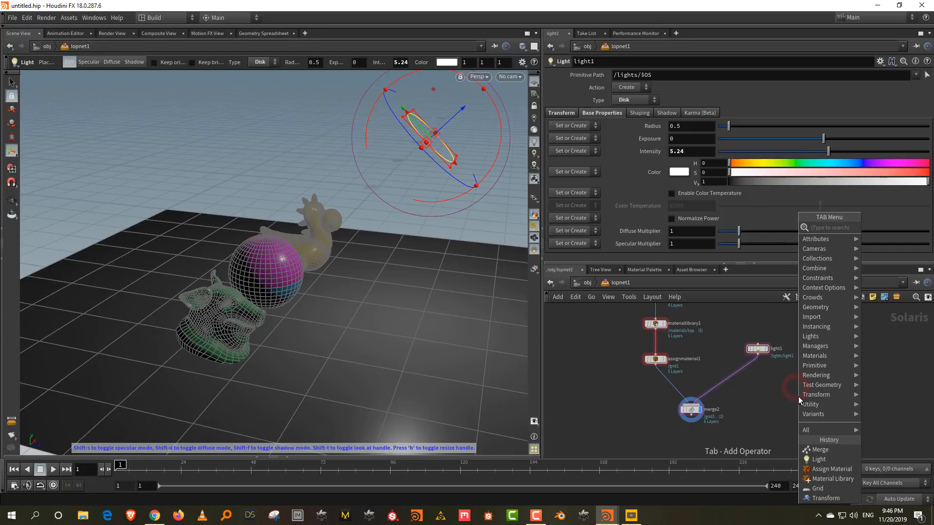
pyautogui.write('mer')
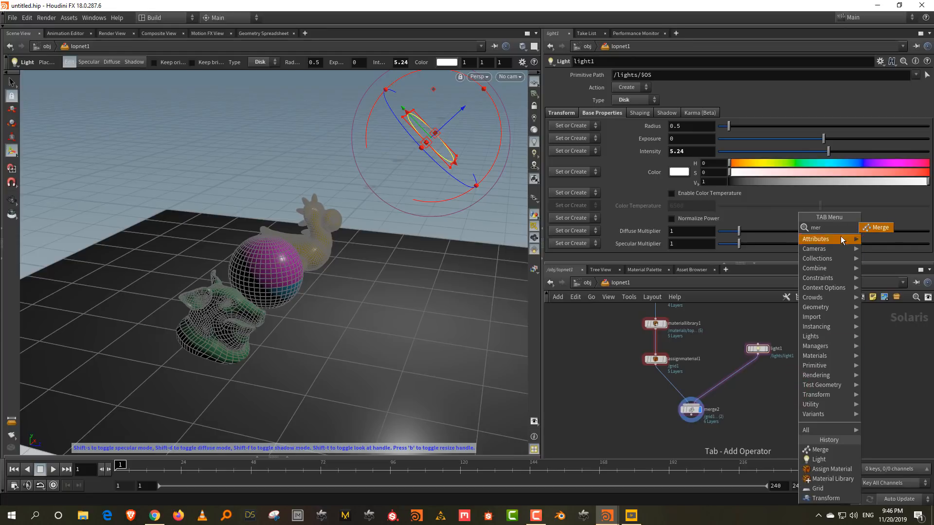
pyautogui.click(866, 227)
pyautogui.click(724, 384)
pyautogui.moveTo(724, 384); pyautogui.dragTo(752, 386)
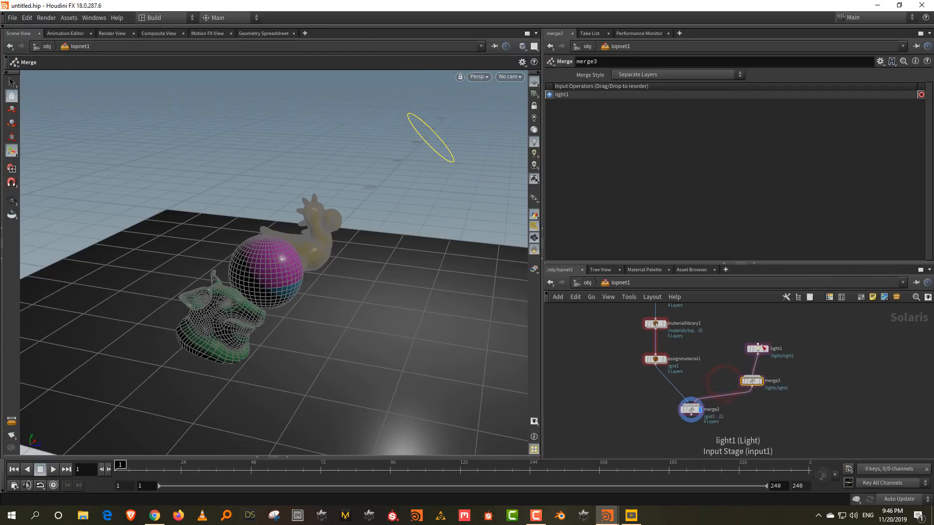
pyautogui.moveTo(759, 349); pyautogui.dragTo(809, 344)
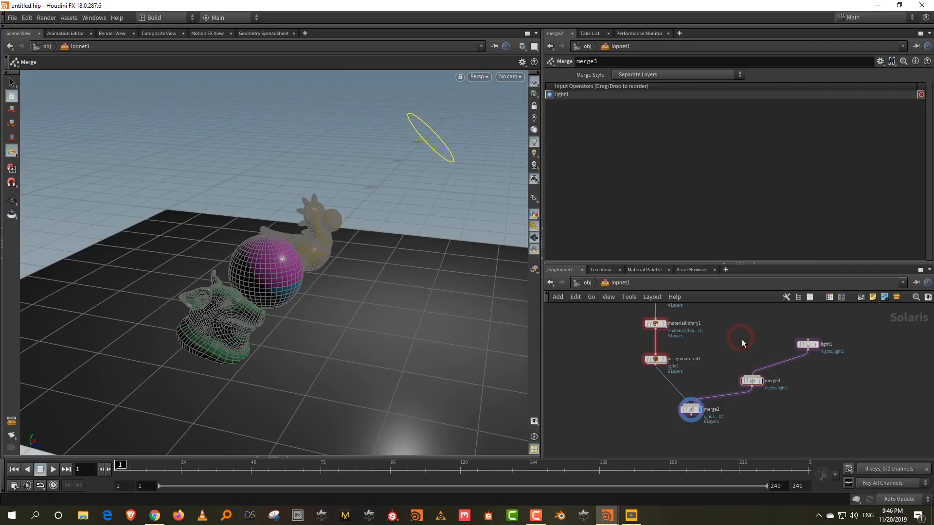
# Step: Add a Dome Light node beside light1 and connect it into merge3
pyautogui.press('Tab')
pyautogui.write('dom')
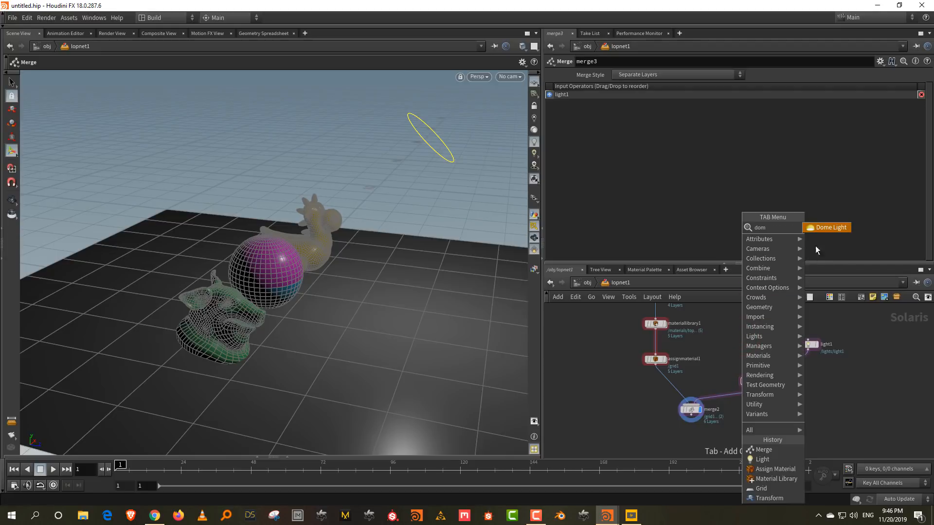
pyautogui.click(832, 228)
pyautogui.click(739, 328)
pyautogui.moveTo(739, 336); pyautogui.dragTo(748, 374)
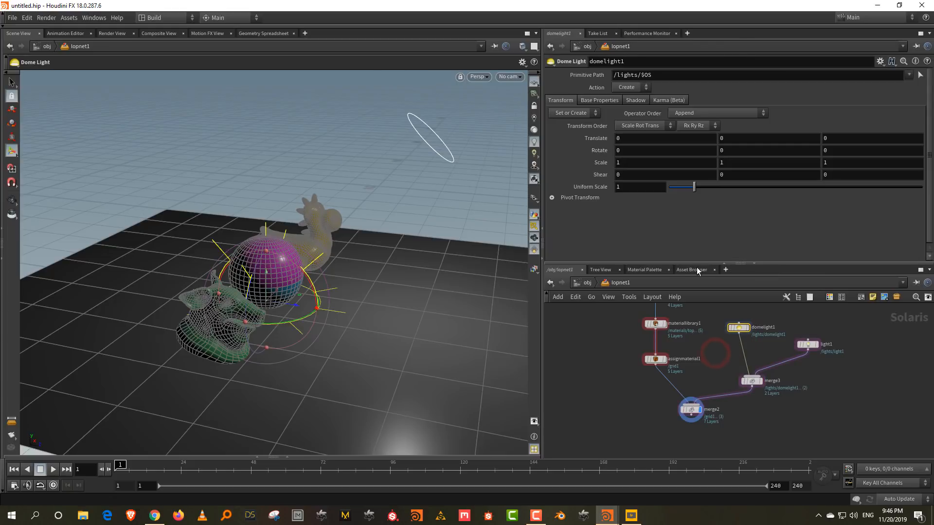
# Step: Set the dome light's color to a pale blue of 0.675, 0.935, 1, and enlarge the network pane again
pyautogui.moveTo(694, 264); pyautogui.dragTo(694, 295)
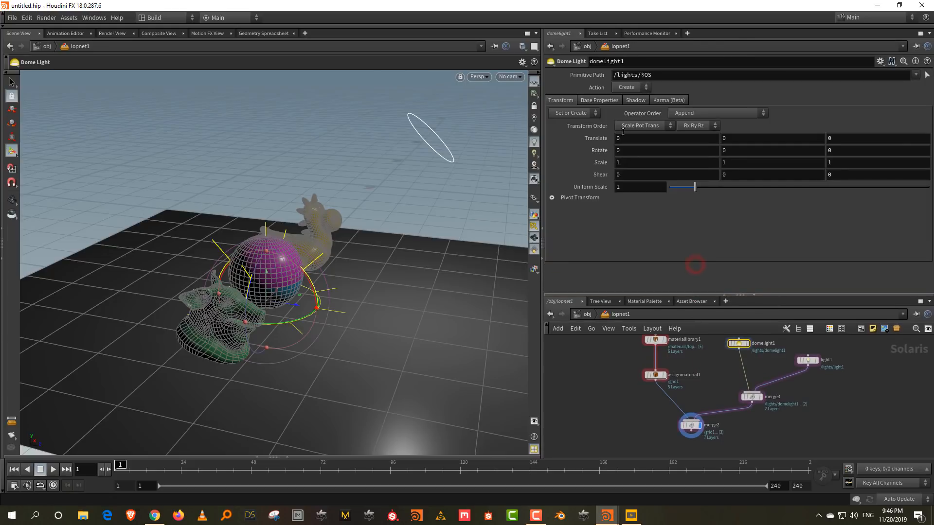
pyautogui.click(603, 101)
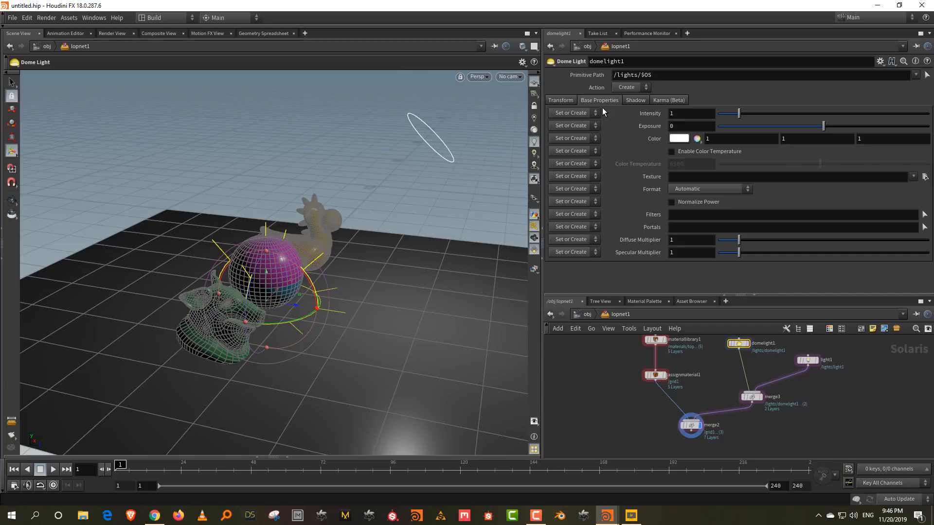
pyautogui.click(679, 139)
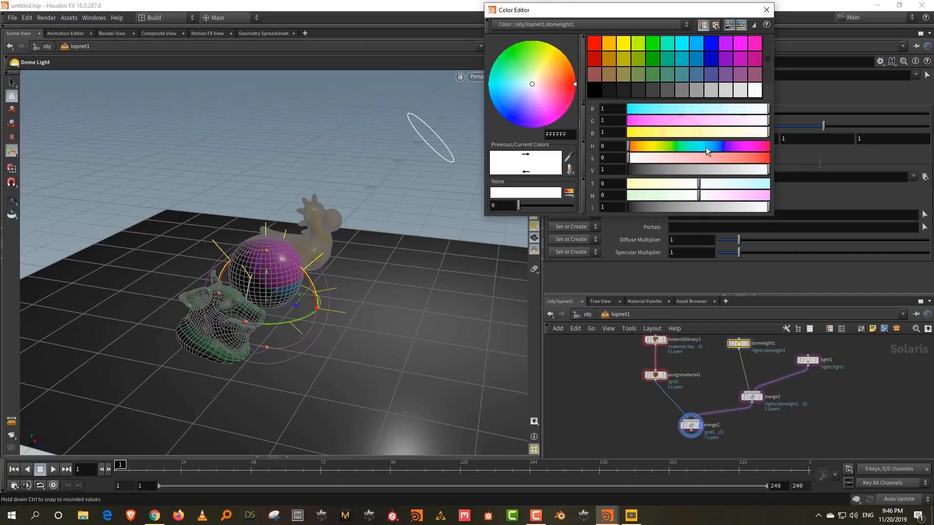
pyautogui.click(702, 146)
pyautogui.click(673, 157)
pyautogui.moveTo(713, 294); pyautogui.dragTo(712, 201)
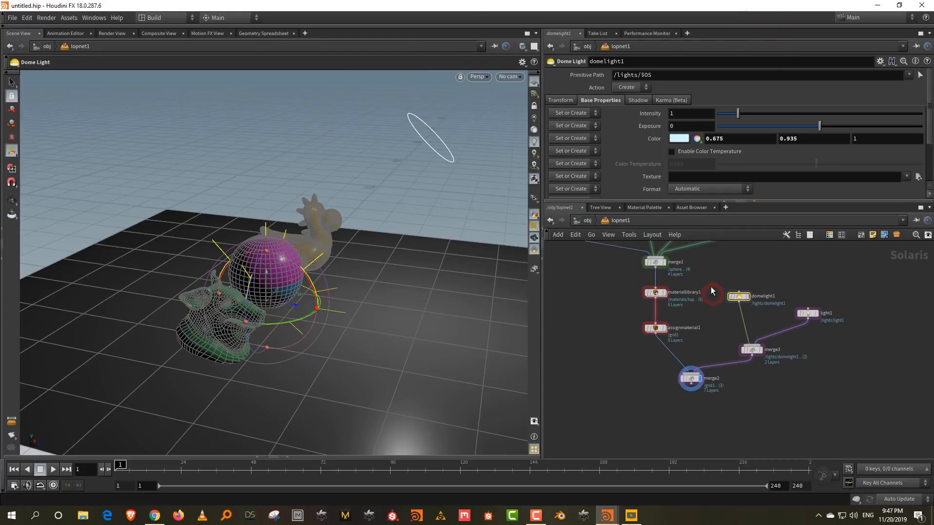
# Step: Add a Karma node below merge2
pyautogui.press('Escape')
pyautogui.moveTo(370, 261); pyautogui.dragTo(350, 261)
pyautogui.moveTo(255, 354); pyautogui.dragTo(297, 246)
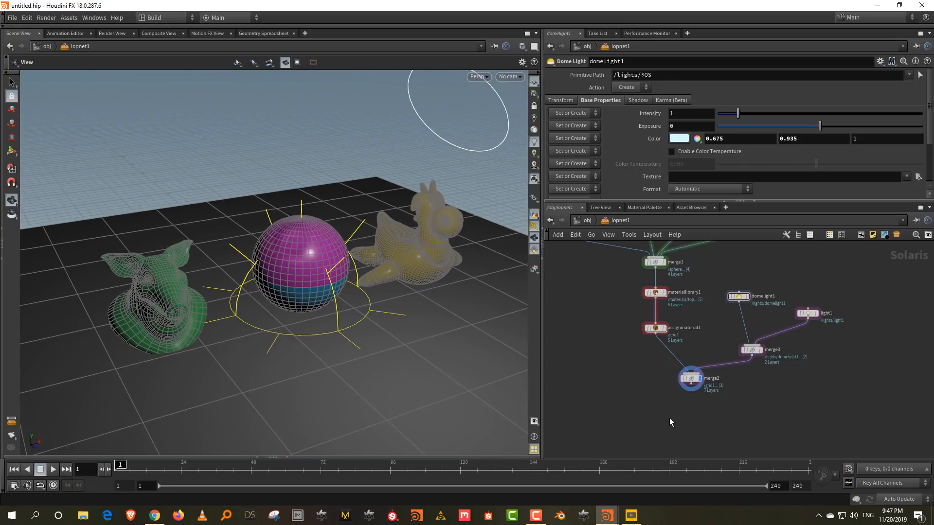
pyautogui.scroll(5, 692, 401)
pyautogui.press('Tab')
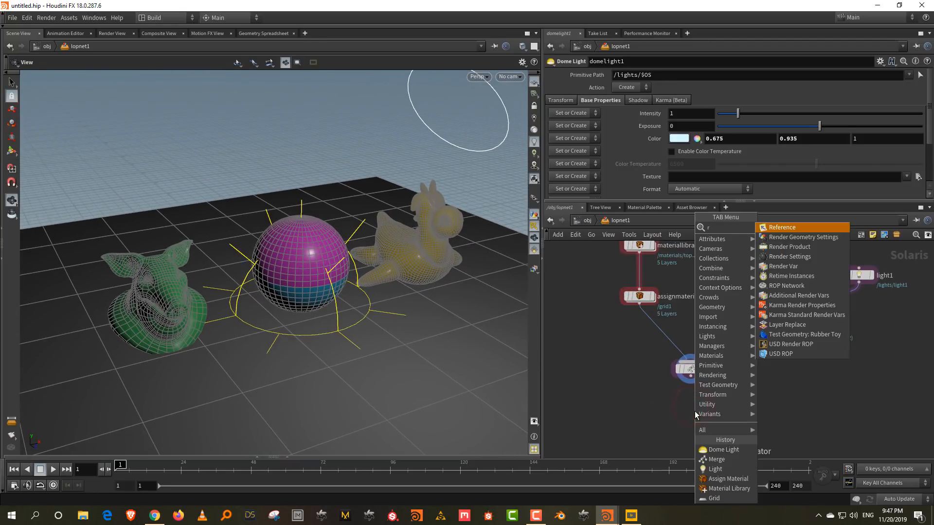
pyautogui.press('Escape')
pyautogui.press('Tab')
pyautogui.write('karm')
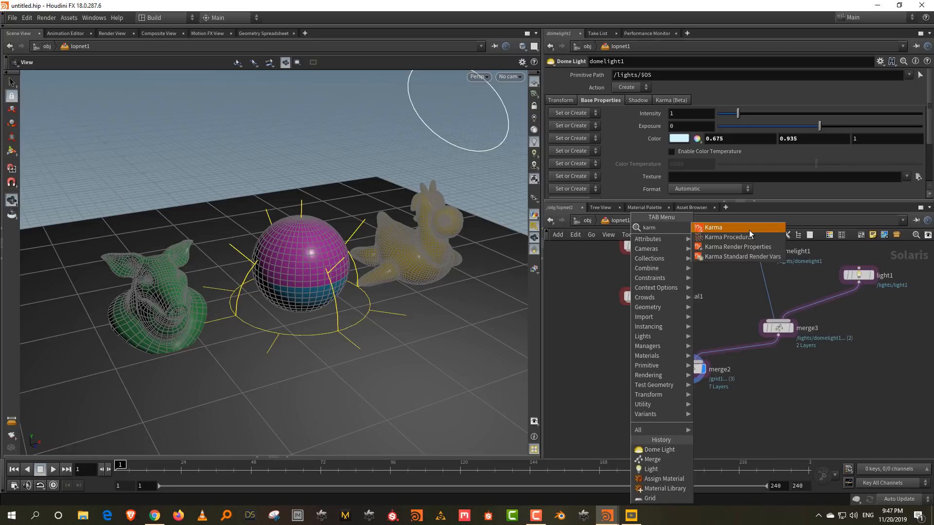
pyautogui.click(749, 229)
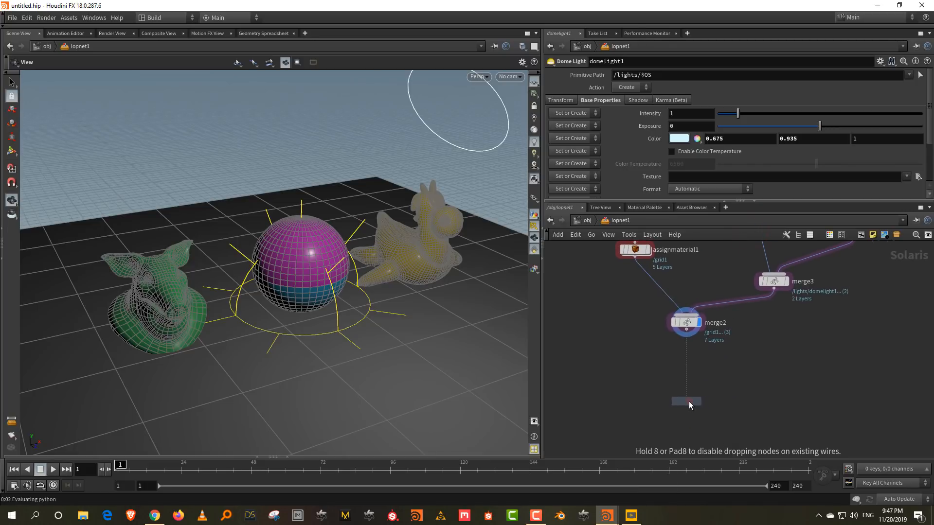
pyautogui.click(688, 401)
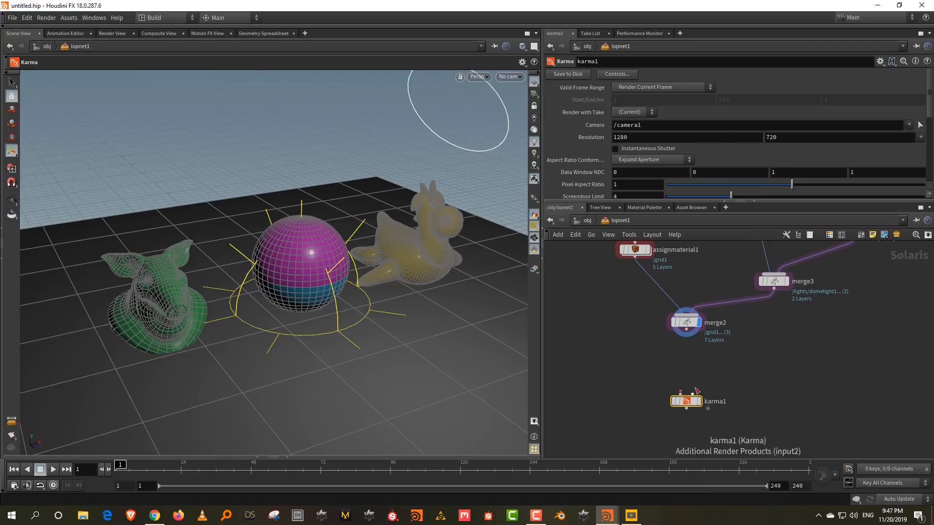
# Step: Move karma1 closer to merge2, connect merge2 to its input stage, and display karma1
pyautogui.moveTo(693, 399); pyautogui.dragTo(693, 380)
pyautogui.click(734, 359)
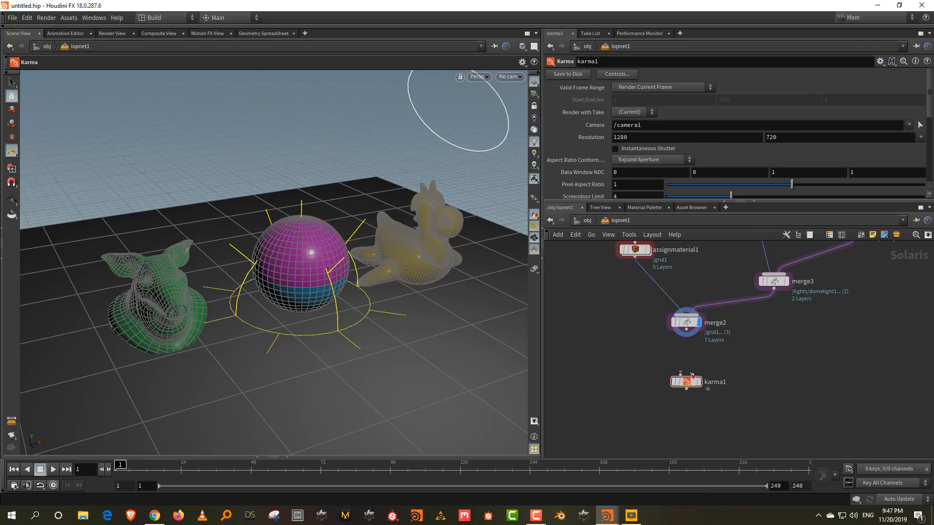
pyautogui.moveTo(685, 330); pyautogui.dragTo(687, 376)
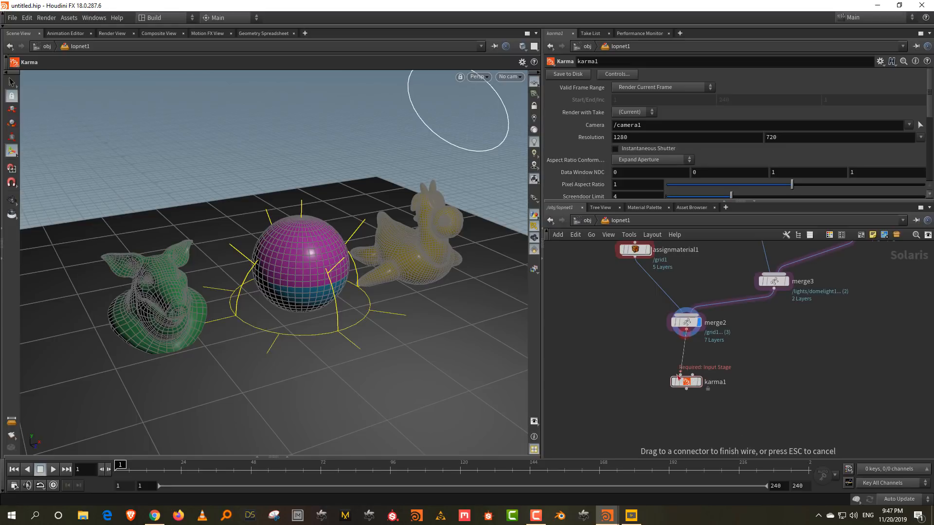
pyautogui.click(697, 383)
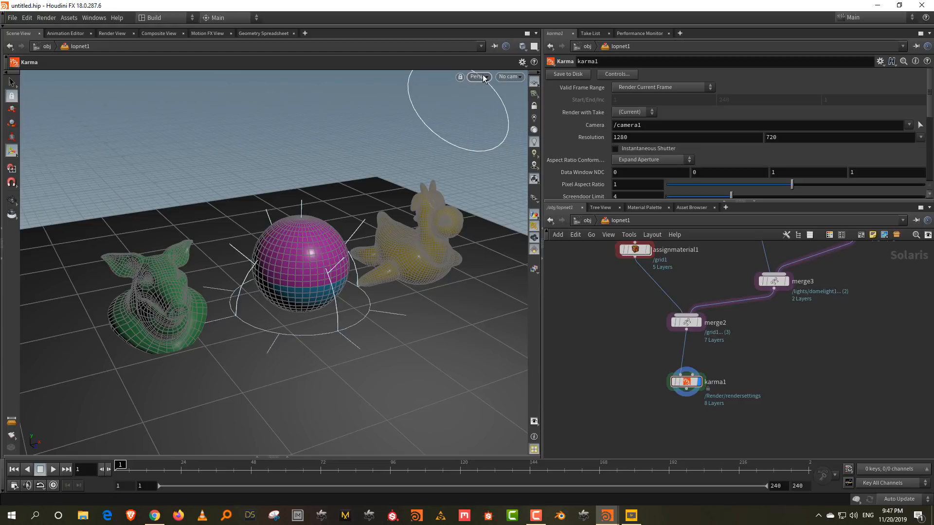
# Step: Save the scene as lesson5.hip in the intro files folder
pyautogui.click(12, 17)
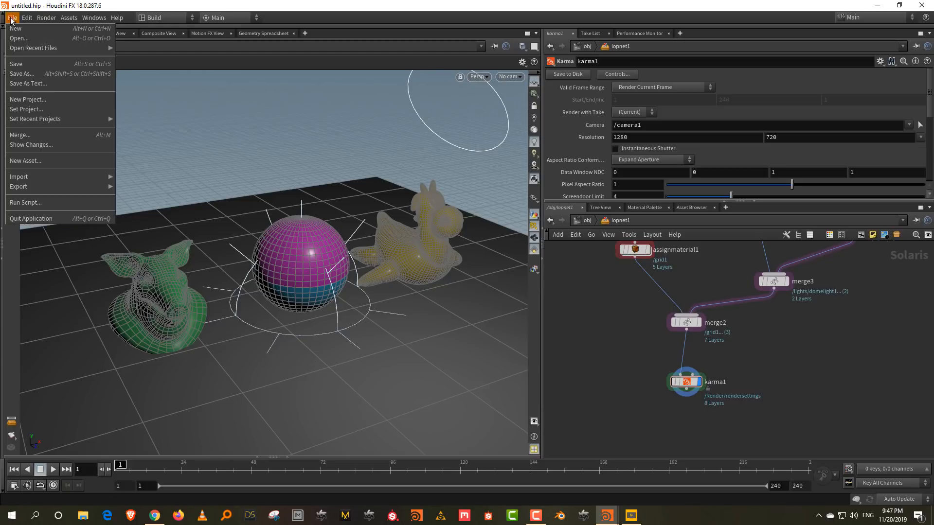
pyautogui.click(29, 63)
# Step: Switch the viewport renderer to Karma (Beta) and turn off the selection display
pyautogui.click(478, 77)
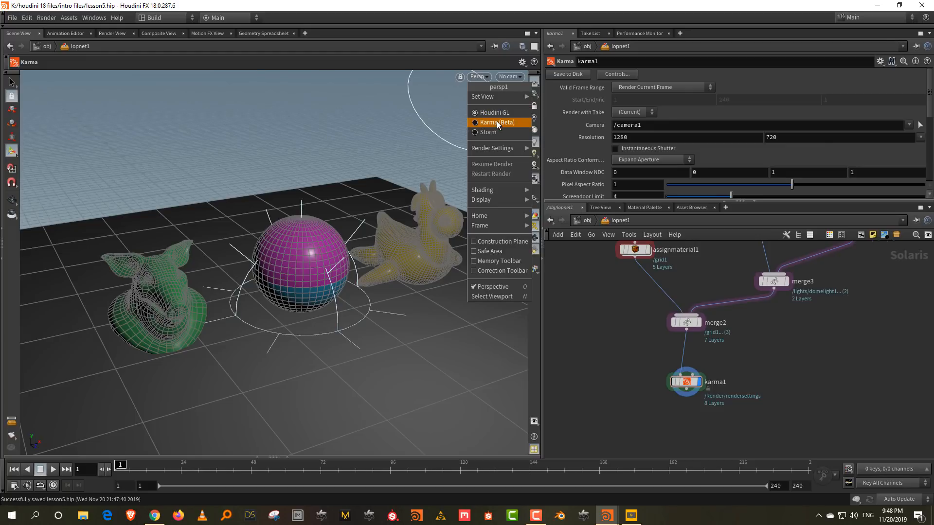
pyautogui.click(496, 122)
pyautogui.click(607, 318)
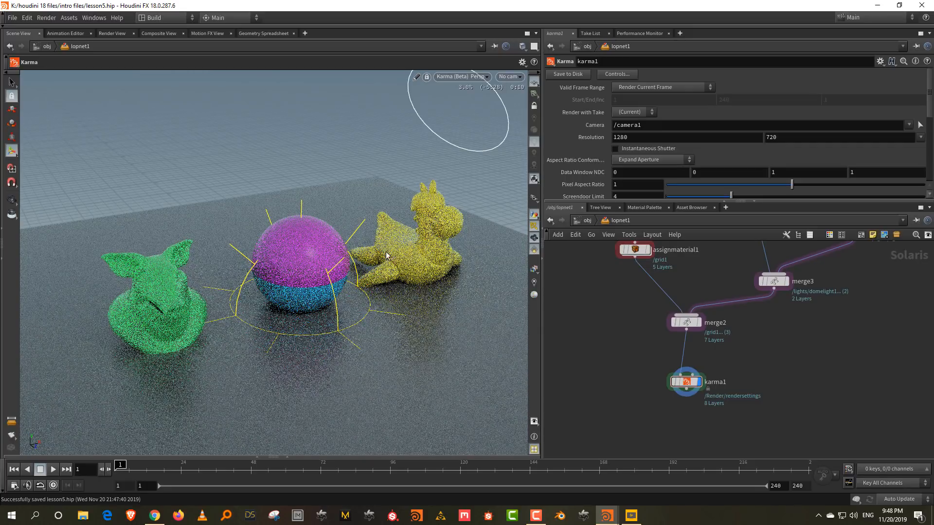
pyautogui.press('Escape')
pyautogui.moveTo(302, 249); pyautogui.dragTo(243, 262)
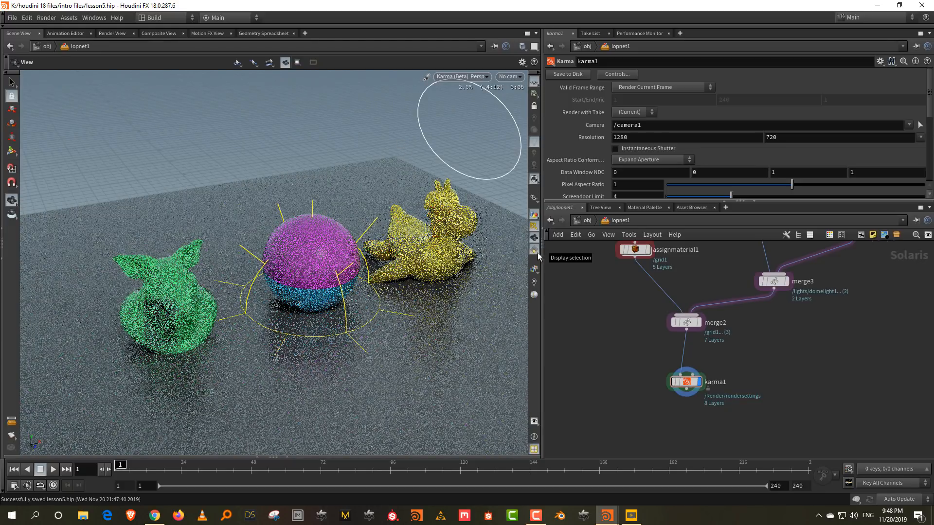
pyautogui.click(534, 226)
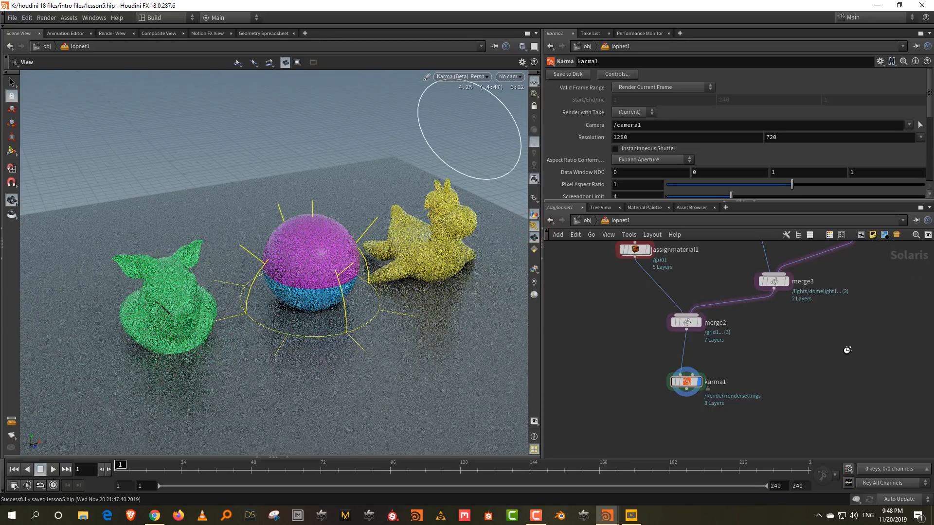
# Step: Select light1 and raise its exposure to 2.9
pyautogui.moveTo(849, 337); pyautogui.dragTo(744, 462, button='middle')
pyautogui.moveTo(743, 328); pyautogui.dragTo(791, 377)
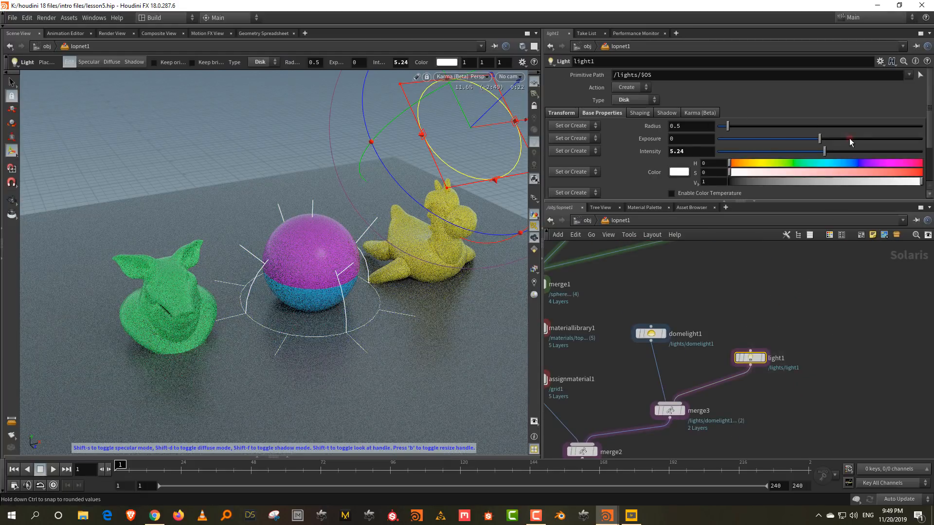
pyautogui.click(849, 138)
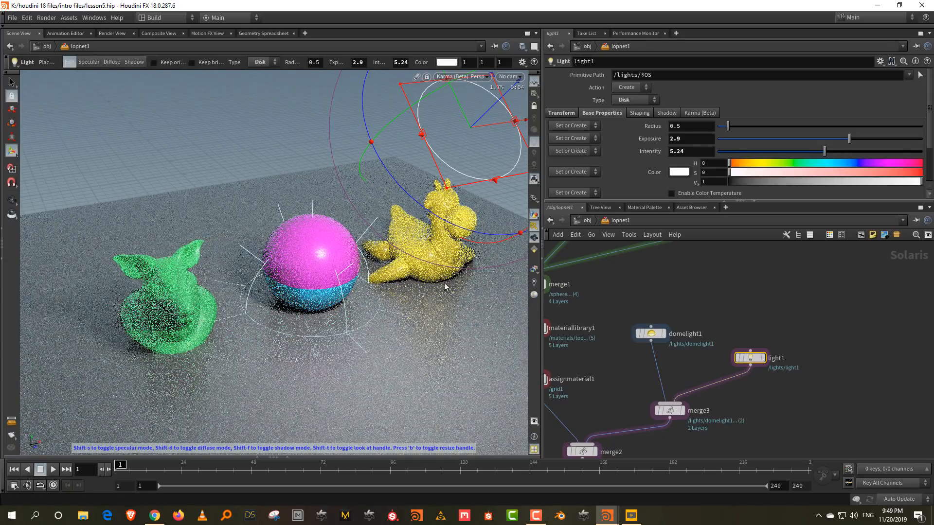
# Step: Switch the viewport renderer back to Houdini GL
pyautogui.click(473, 80)
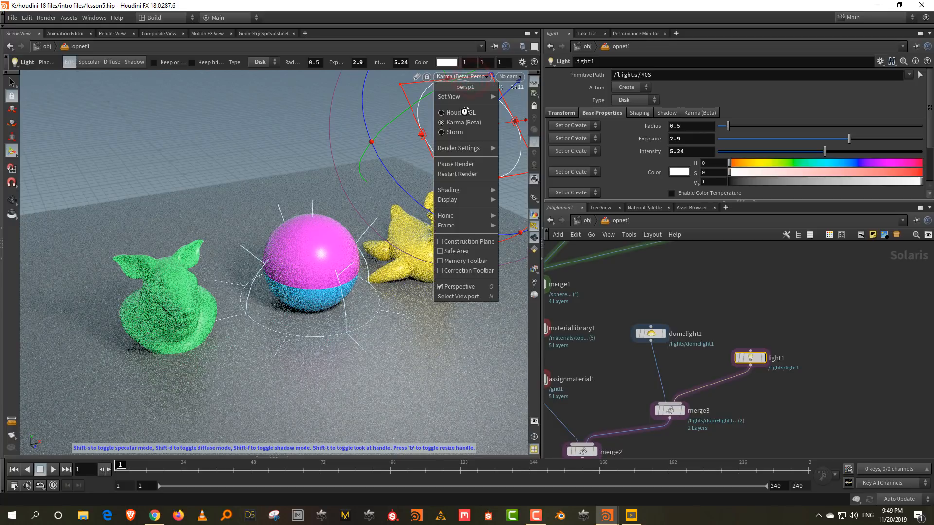
pyautogui.click(464, 113)
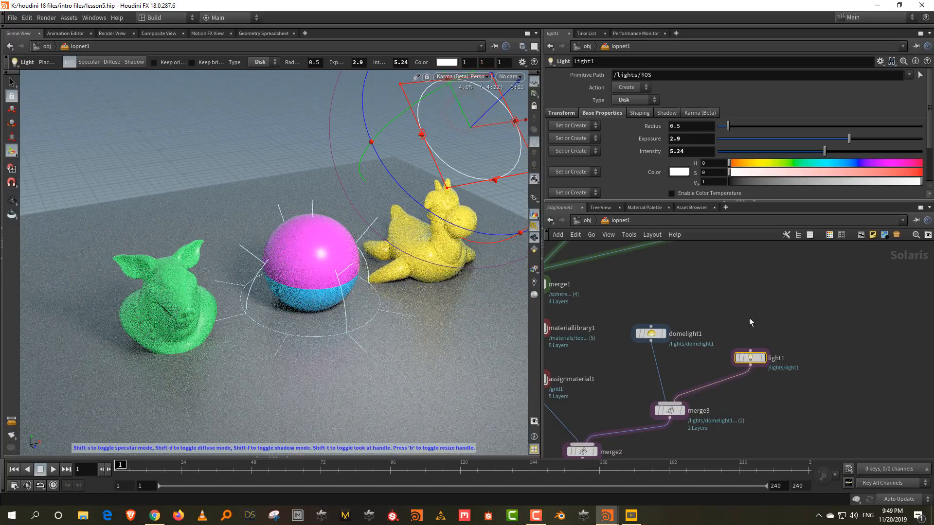
pyautogui.click(744, 277)
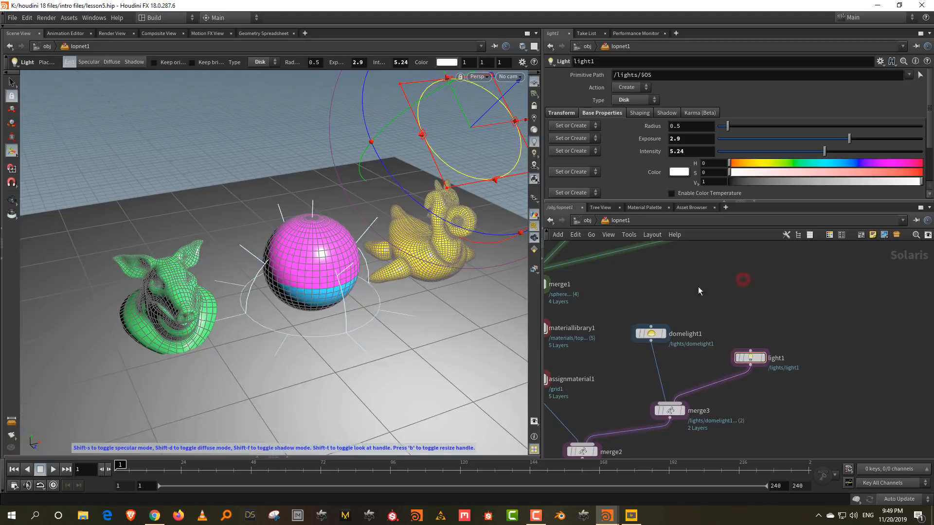
# Step: Open a new floating panel and change it to a Scene View
pyautogui.click(87, 18)
pyautogui.click(91, 28)
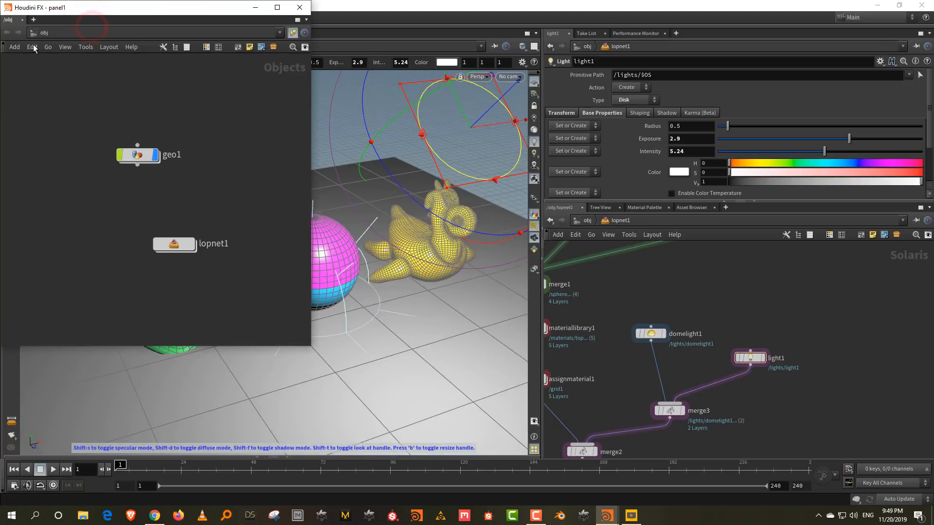
pyautogui.click(10, 19)
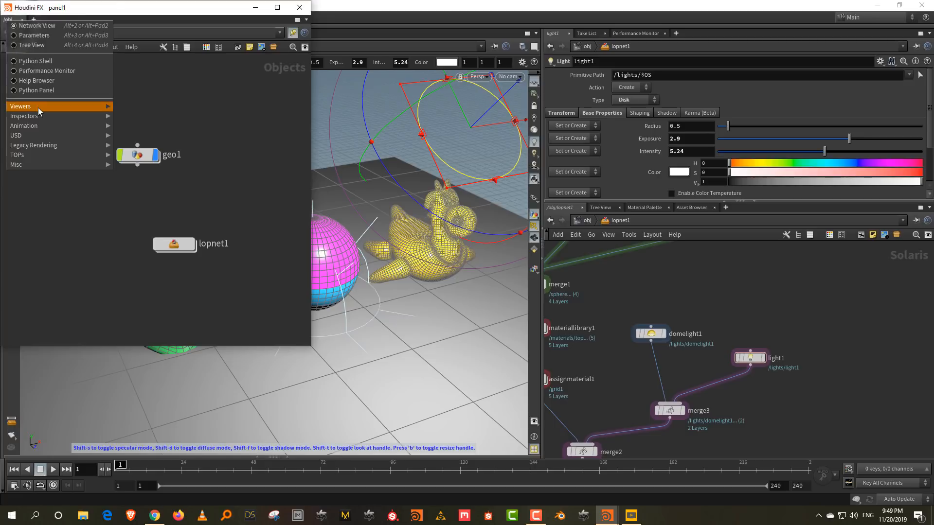
pyautogui.moveTo(38, 107)
pyautogui.click(144, 106)
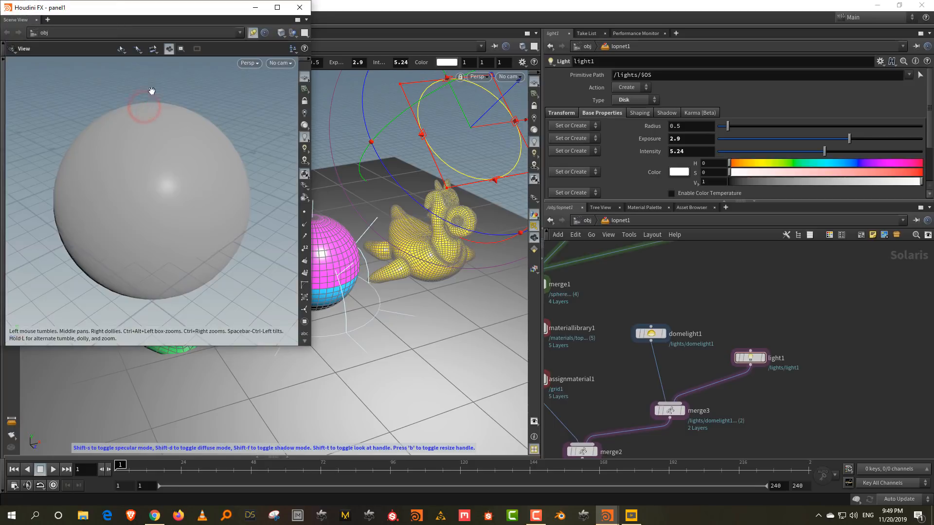
# Step: Point the floating Scene View at lopnet1 and shrink its window
pyautogui.click(157, 36)
pyautogui.moveTo(177, 84)
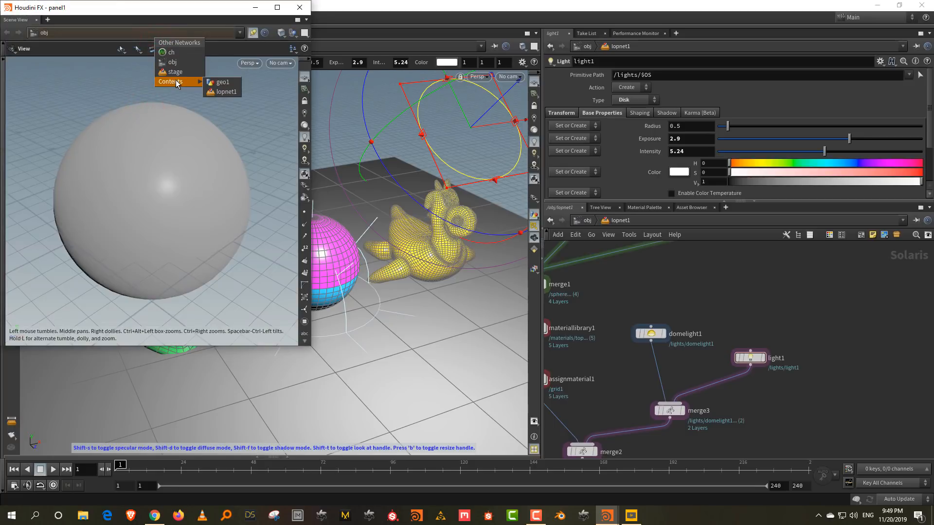
pyautogui.click(222, 91)
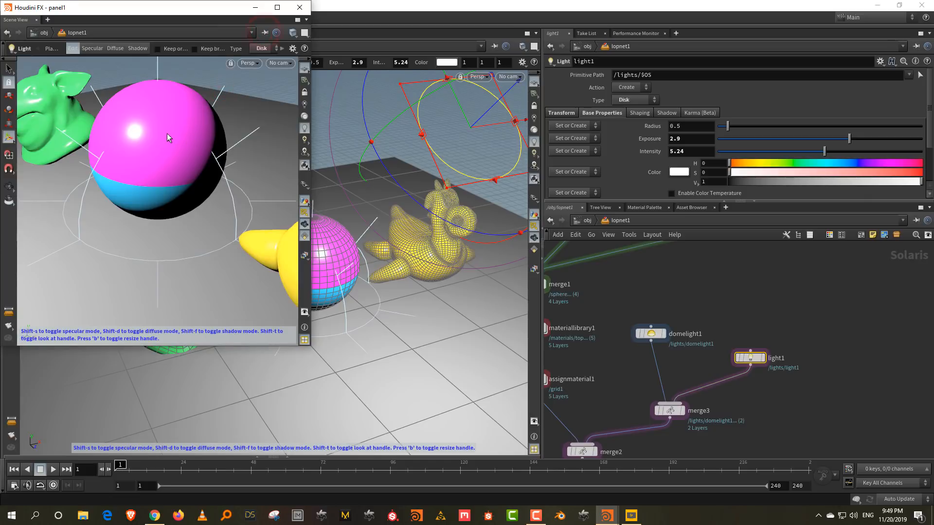
pyautogui.press('Escape')
pyautogui.moveTo(167, 133); pyautogui.dragTo(187, 197)
pyautogui.moveTo(295, 281); pyautogui.dragTo(279, 266)
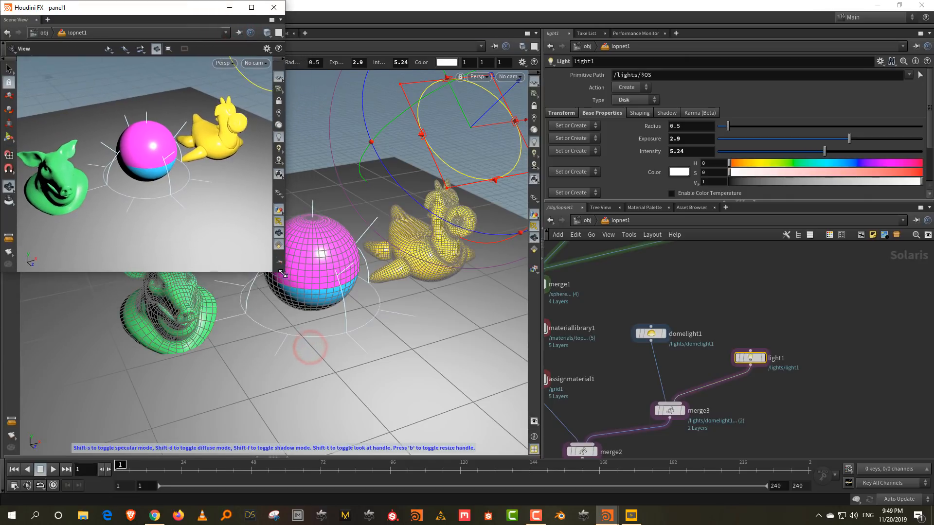
# Step: Set the floating Scene View's renderer to Karma (Beta) and lower light1's intensity to 3.12
pyautogui.click(218, 63)
pyautogui.click(229, 108)
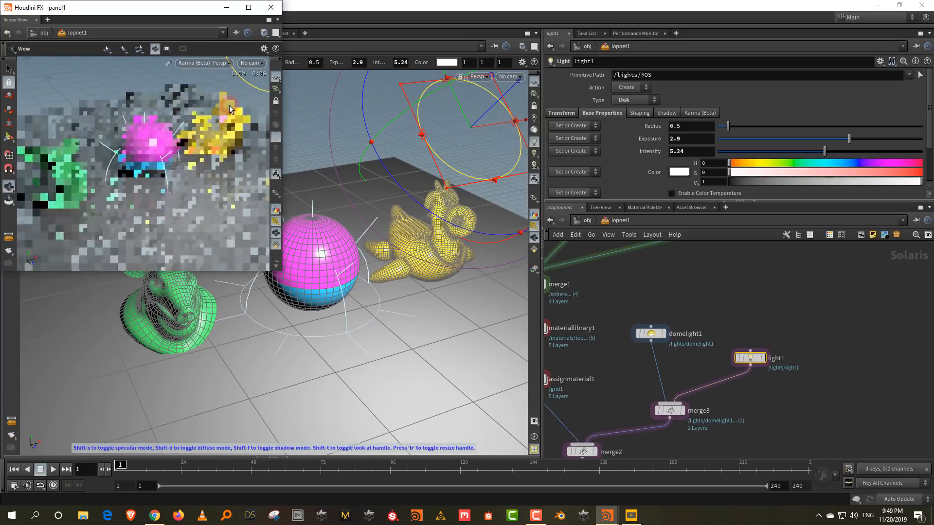
pyautogui.moveTo(127, 164); pyautogui.dragTo(142, 153)
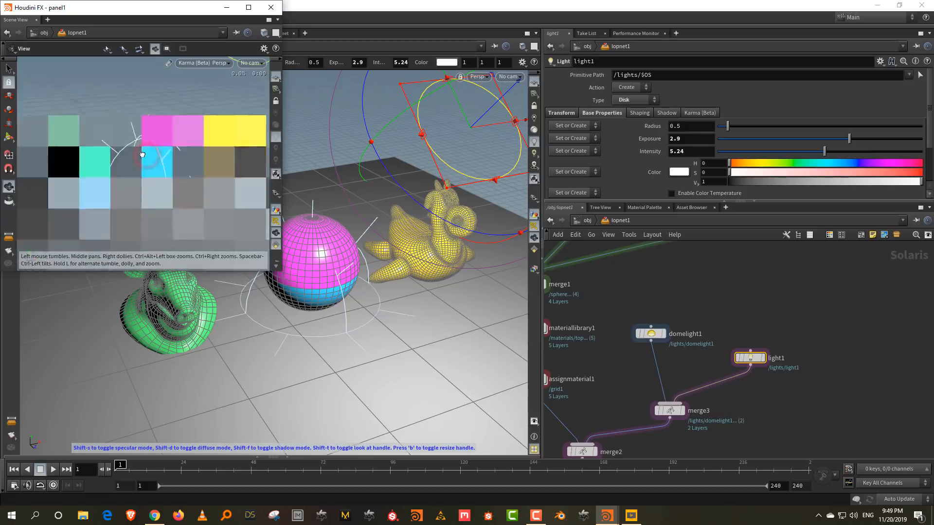
pyautogui.moveTo(762, 153); pyautogui.dragTo(781, 152)
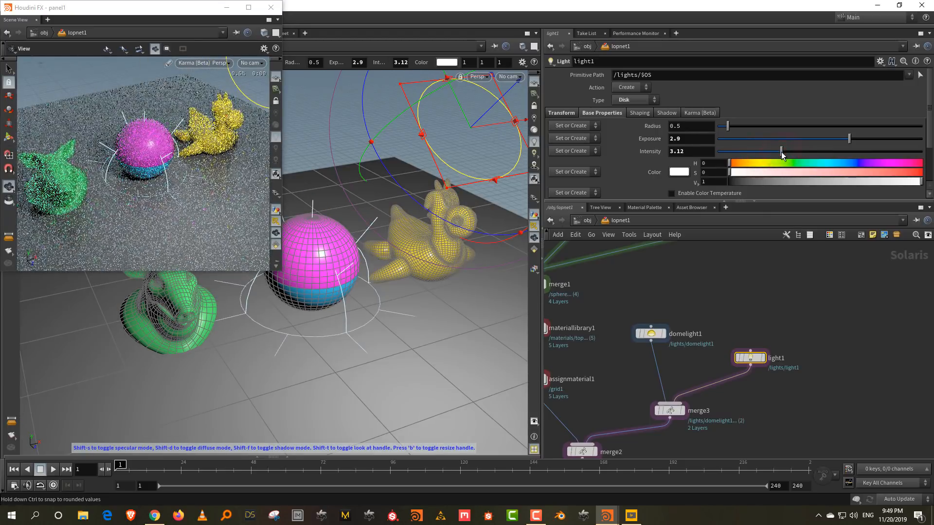
pyautogui.click(812, 287)
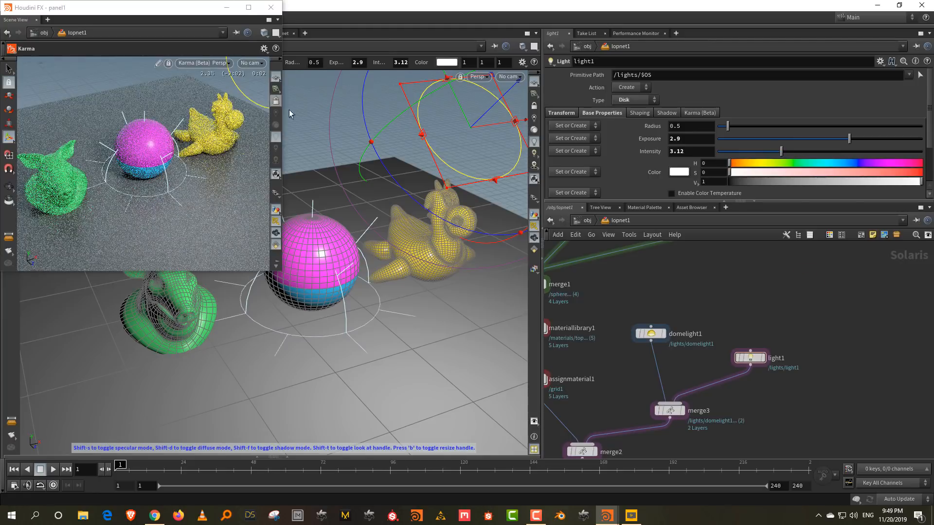
# Step: Reposition the floating Scene View window and switch its renderer back to Houdini GL
pyautogui.moveTo(167, 13); pyautogui.dragTo(209, 35)
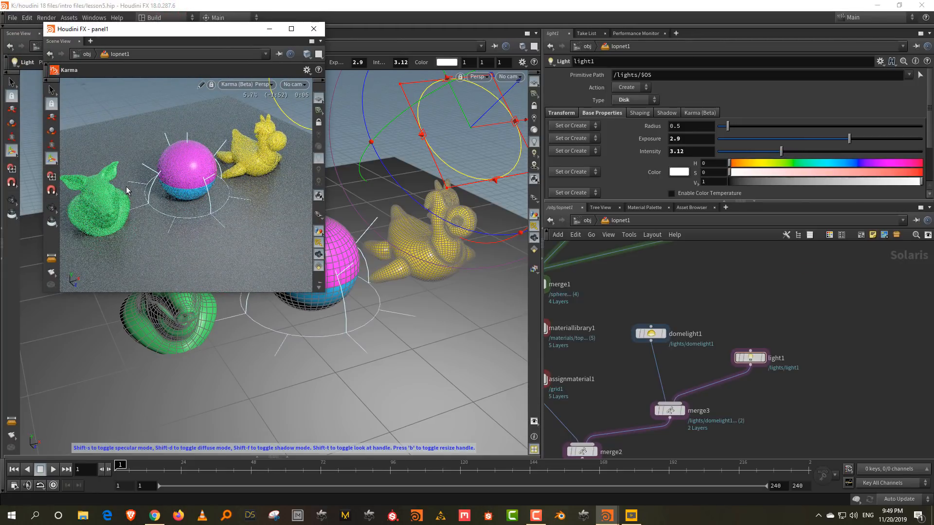
pyautogui.click(247, 84)
pyautogui.click(246, 120)
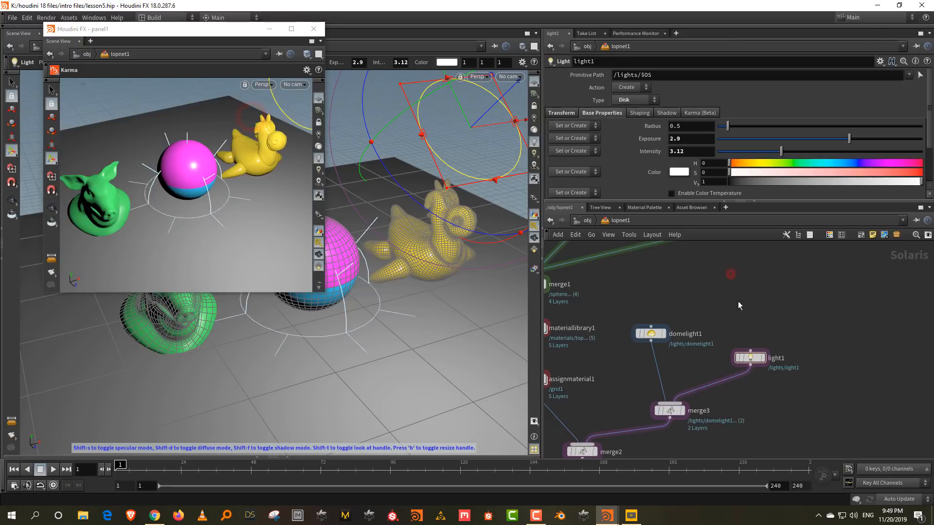
pyautogui.moveTo(763, 391); pyautogui.dragTo(741, 359, button='middle')
pyautogui.press('Tab')
pyautogui.write('li')
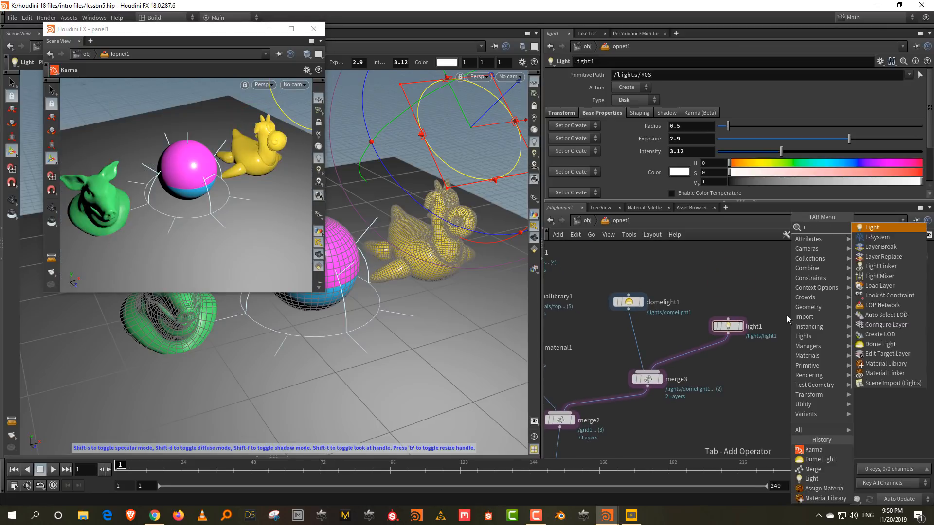
pyautogui.click(760, 276)
# Step: Duplicate the light1 node as light2 beside the original and wire the copy into merge3
pyautogui.moveTo(773, 296); pyautogui.dragTo(711, 346)
pyautogui.hotkey('ctrl', 'c')
pyautogui.hotkey('ctrl', 'v')
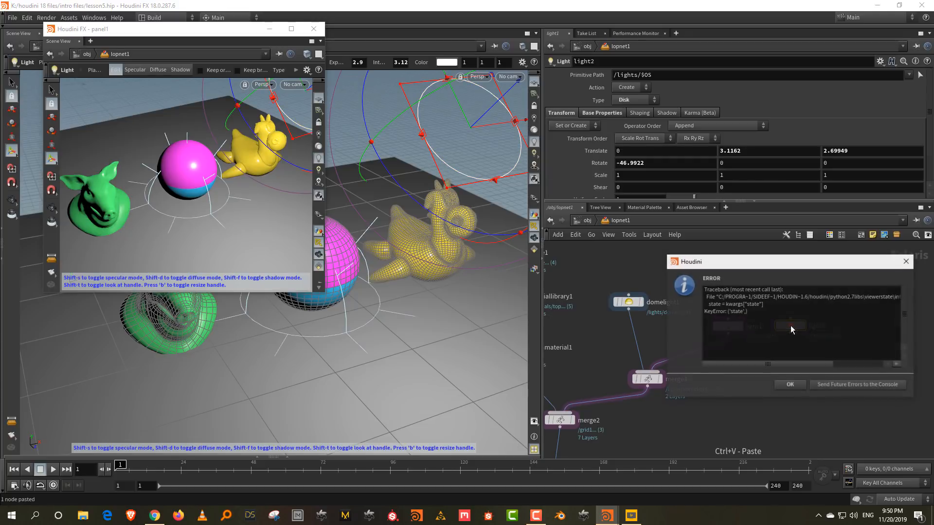
pyautogui.click(790, 384)
pyautogui.click(790, 334)
pyautogui.click(646, 372)
pyautogui.moveTo(852, 294); pyautogui.dragTo(782, 348)
# Step: Move light2 sideways away from light1 in the scene and render the floating view with Karma (Beta)
pyautogui.moveTo(496, 124); pyautogui.dragTo(317, 147)
pyautogui.keyDown('alt'); pyautogui.moveTo(203, 139); pyautogui.dragTo(158, 190); pyautogui.keyUp('alt')
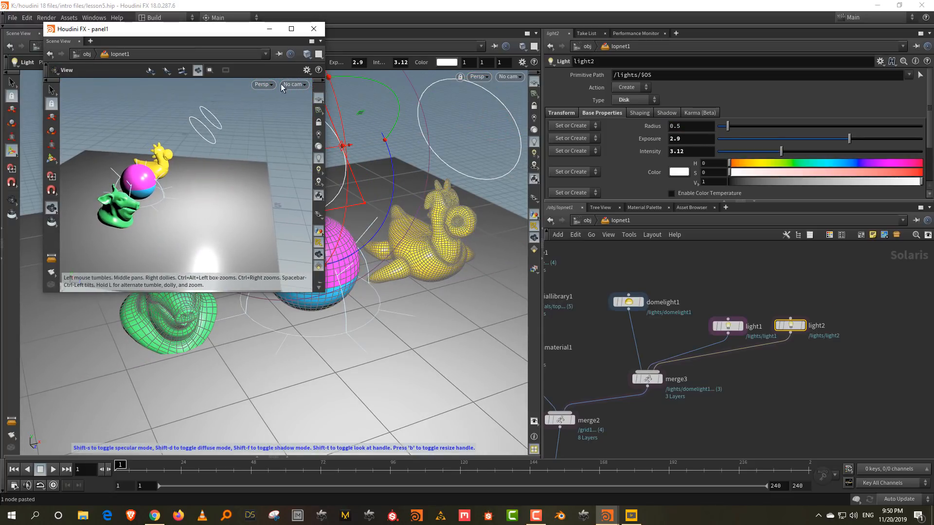
pyautogui.click(262, 85)
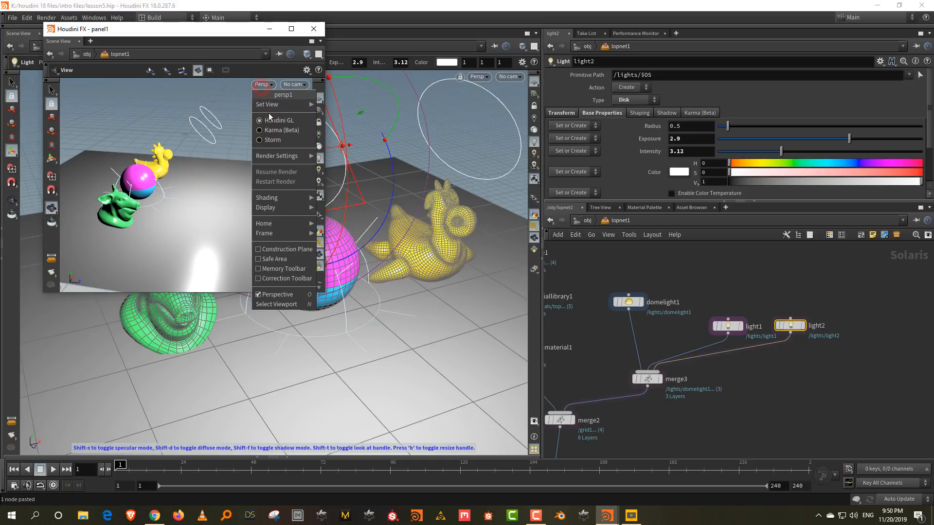
pyautogui.click(275, 130)
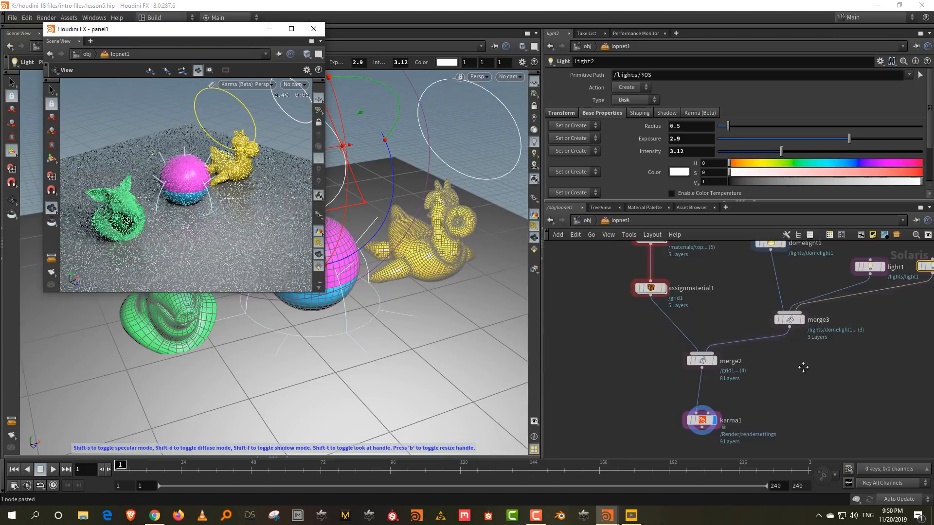
# Step: Insert a Light Linker node on the wire between merge2 and karma1
pyautogui.moveTo(803, 371); pyautogui.dragTo(802, 314, button='middle')
pyautogui.moveTo(700, 360); pyautogui.dragTo(709, 376)
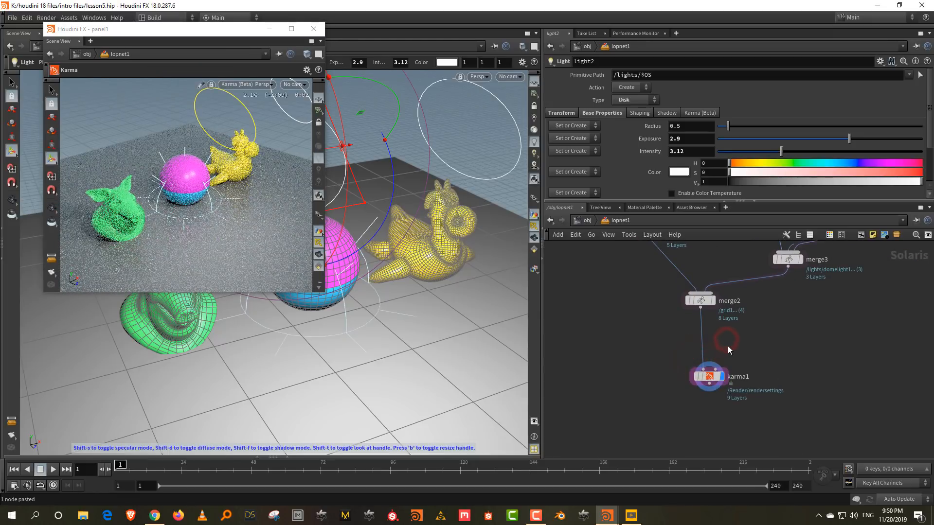
pyautogui.press('Tab')
pyautogui.write('light')
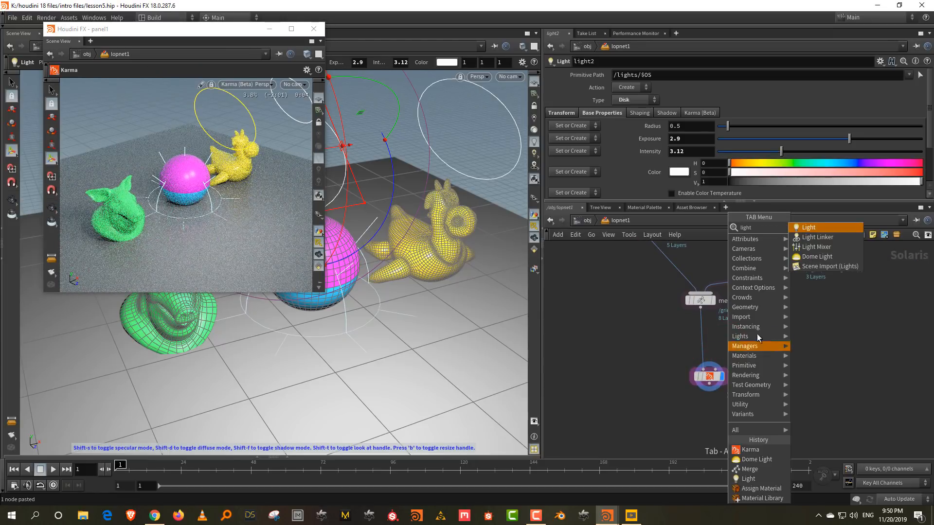
pyautogui.click(825, 256)
pyautogui.click(707, 335)
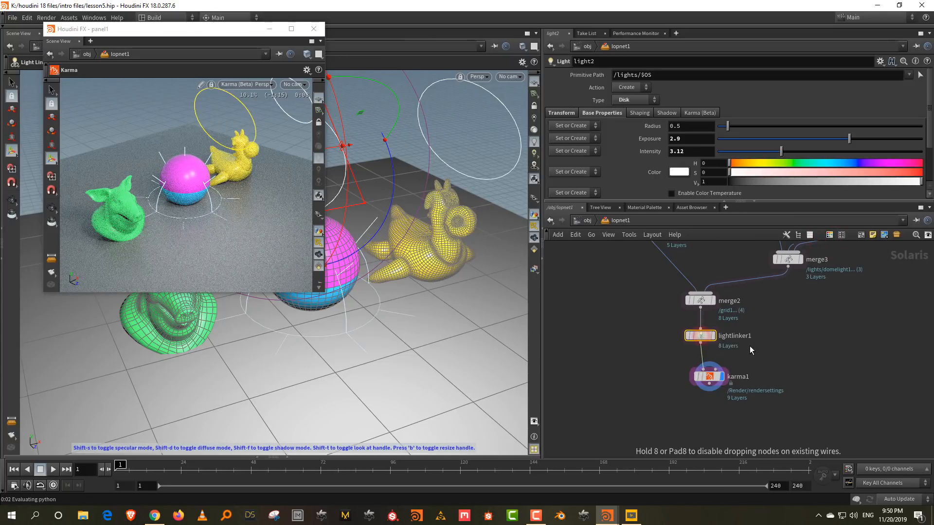
pyautogui.click(752, 395)
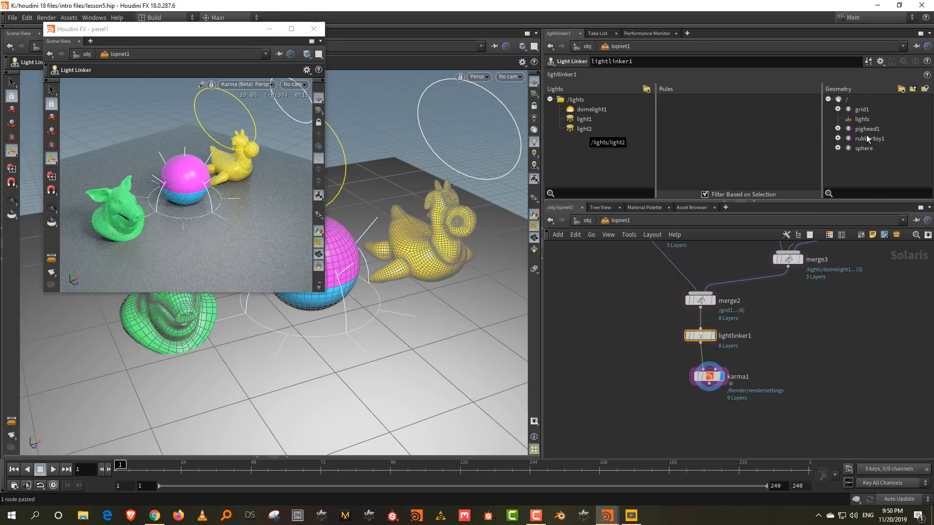
# Step: Tint light1 orange with a hue of 28.3 and a saturation of 0.742
pyautogui.moveTo(825, 334); pyautogui.dragTo(764, 448, button='middle')
pyautogui.click(806, 320)
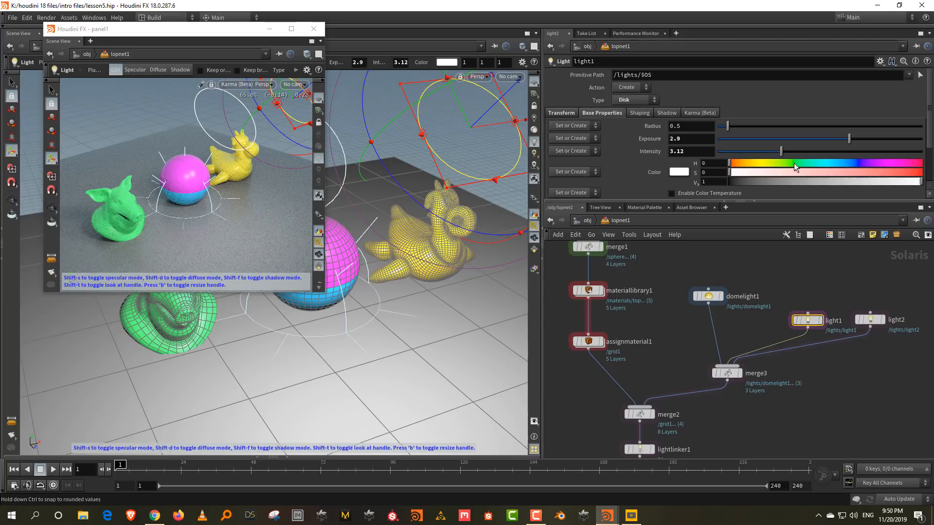
pyautogui.click(744, 162)
pyautogui.moveTo(828, 174); pyautogui.dragTo(871, 173)
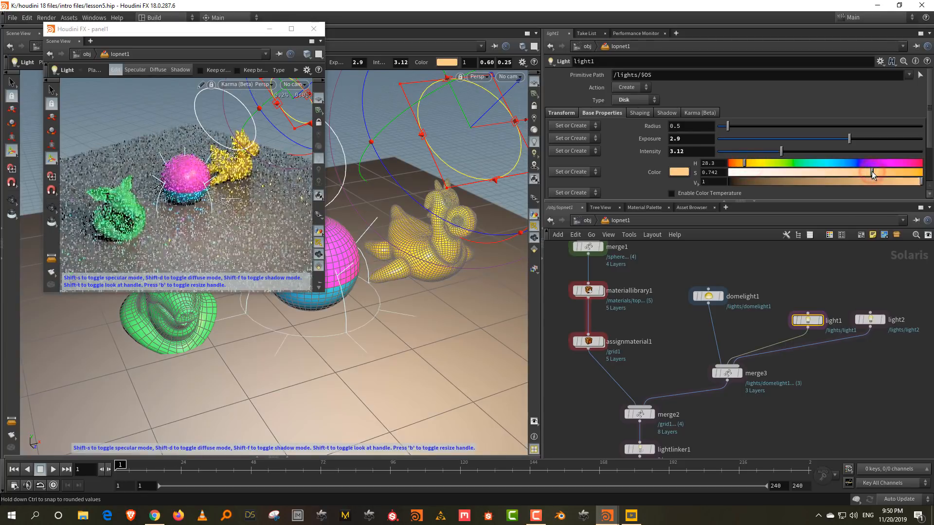
pyautogui.click(913, 282)
# Step: Color light2 magenta with hue 292.6 and saturation 0.944, and raise its intensity to 6.95
pyautogui.click(870, 319)
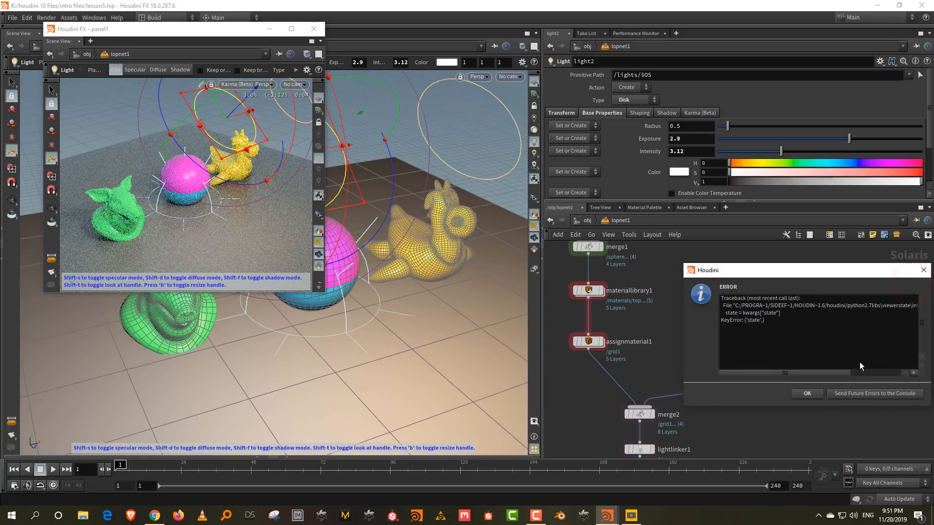
pyautogui.click(810, 453)
pyautogui.click(885, 164)
pyautogui.click(911, 173)
pyautogui.click(859, 151)
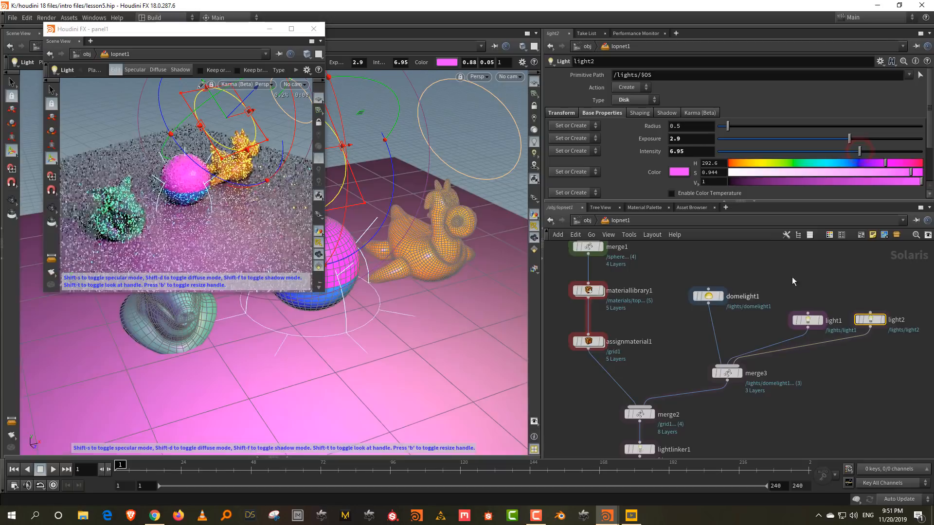
# Step: Brighten the floor shader's base color in materiallibrary1 to a value of 0.72, then return to the LOP network
pyautogui.moveTo(792, 269); pyautogui.dragTo(862, 319, button='middle')
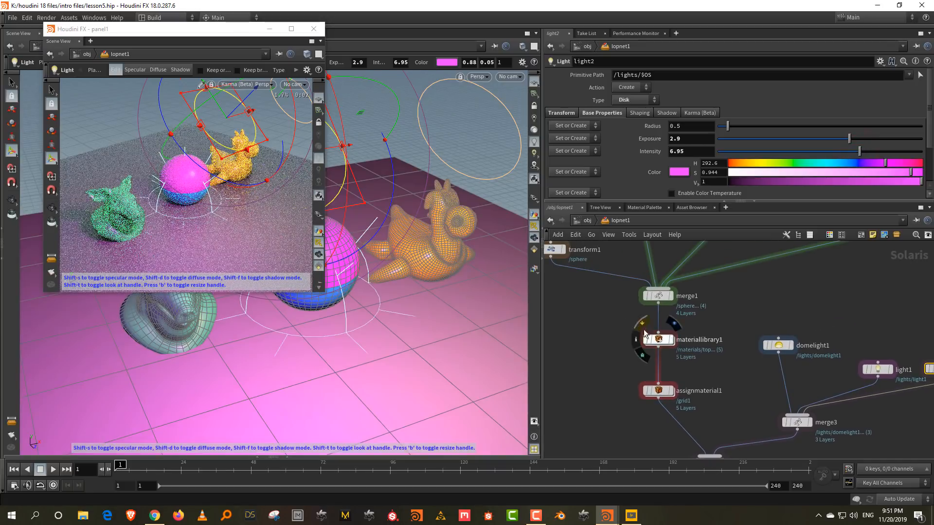
pyautogui.click(657, 340)
pyautogui.click(656, 395)
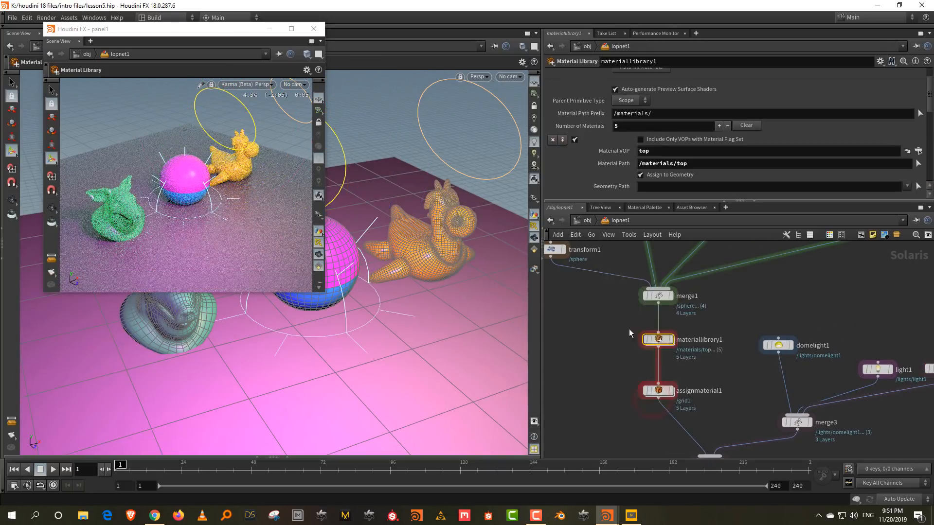
pyautogui.doubleClick(662, 339)
pyautogui.moveTo(754, 319); pyautogui.dragTo(630, 423, button='middle')
pyautogui.moveTo(860, 273); pyautogui.dragTo(805, 331)
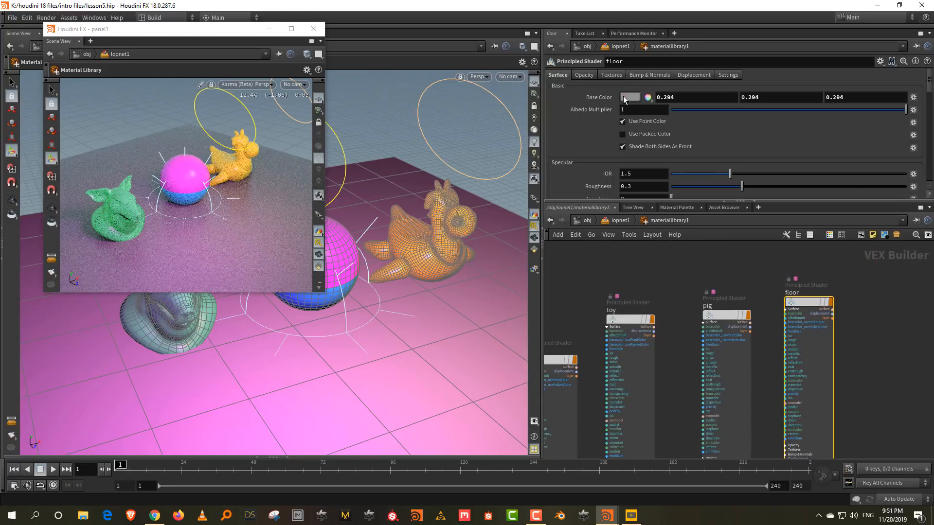
pyautogui.click(627, 98)
pyautogui.click(728, 170)
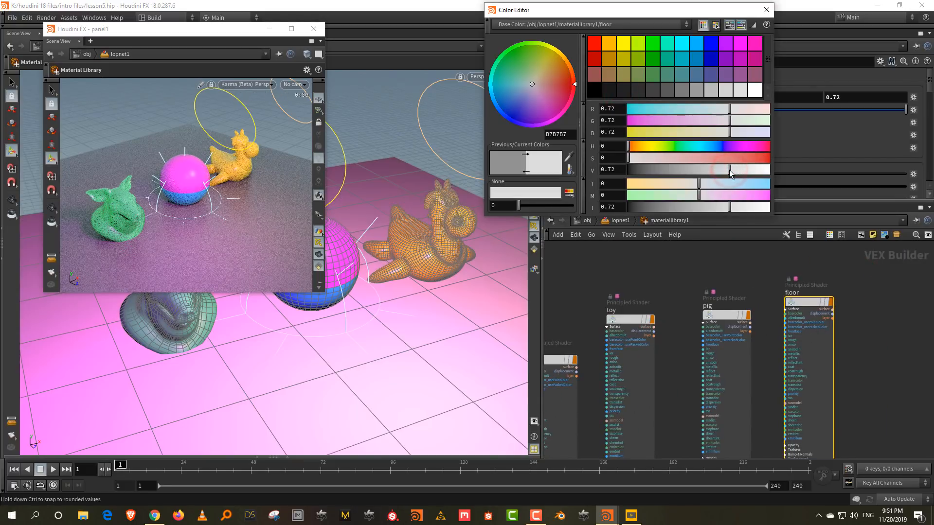
pyautogui.press('u')
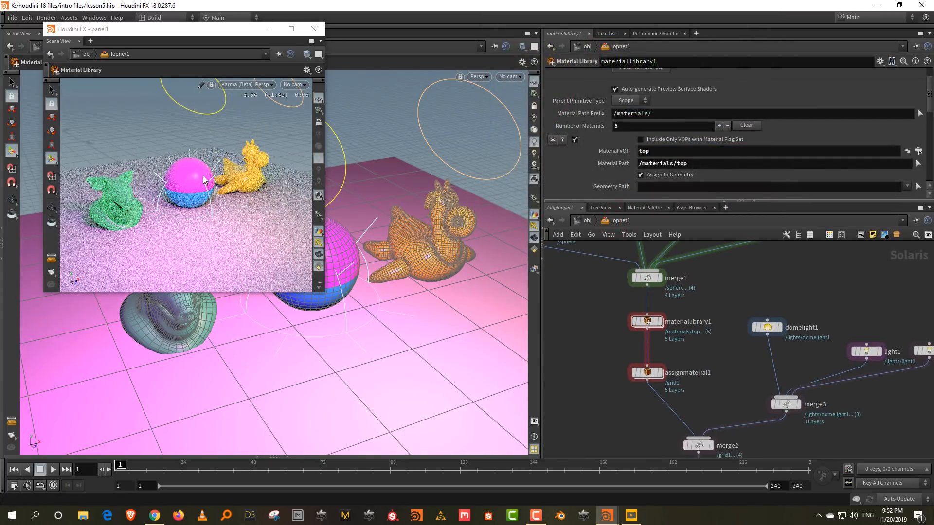
# Step: Make domelight1's light blue color stronger by setting its saturation to 0.536
pyautogui.press('Escape')
pyautogui.moveTo(197, 175); pyautogui.dragTo(206, 145)
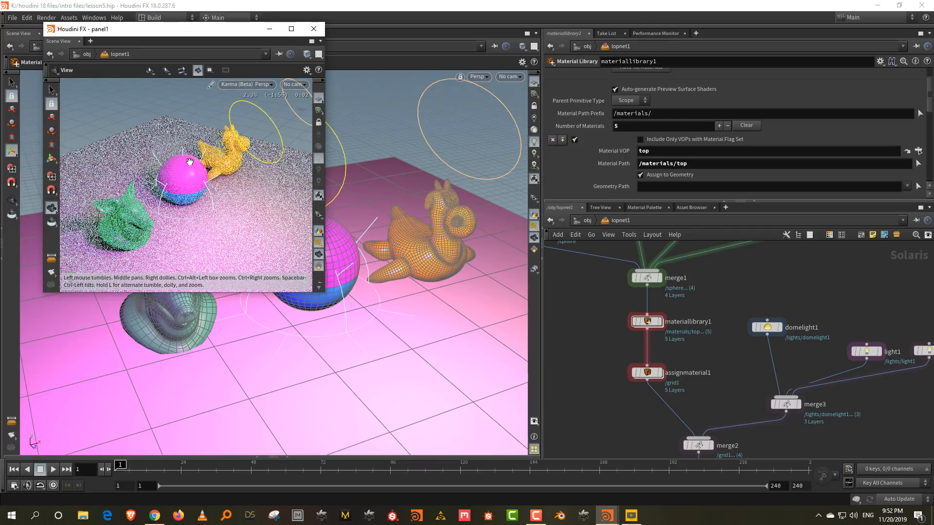
pyautogui.moveTo(823, 295); pyautogui.dragTo(781, 262, button='middle')
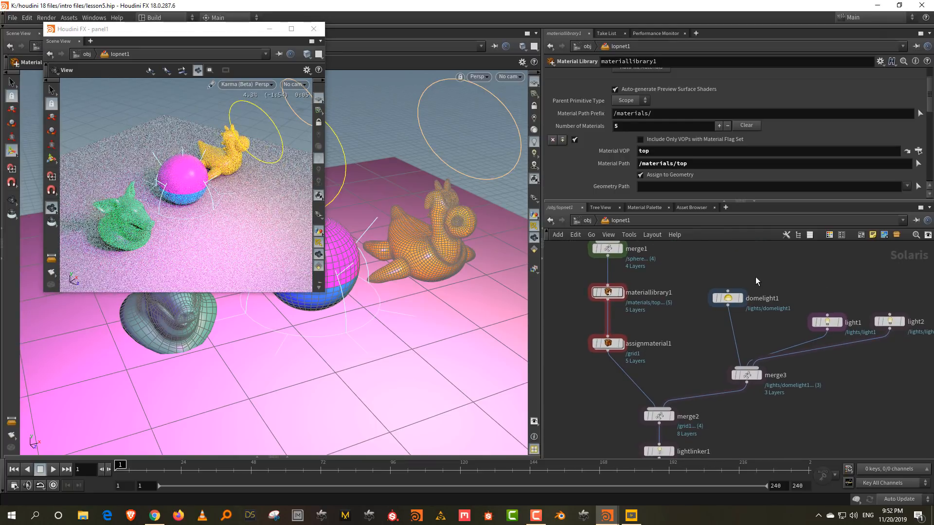
pyautogui.click(725, 298)
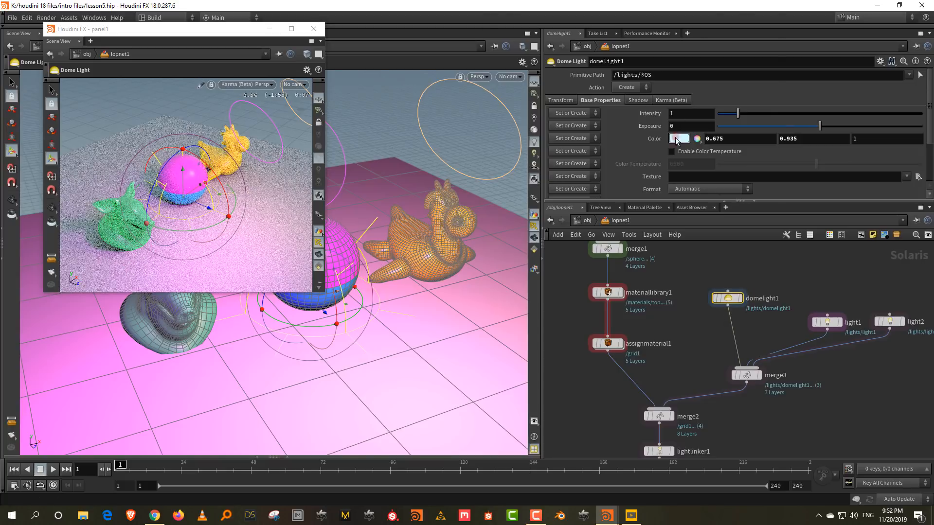
pyautogui.click(675, 139)
pyautogui.moveTo(701, 159); pyautogui.dragTo(705, 160)
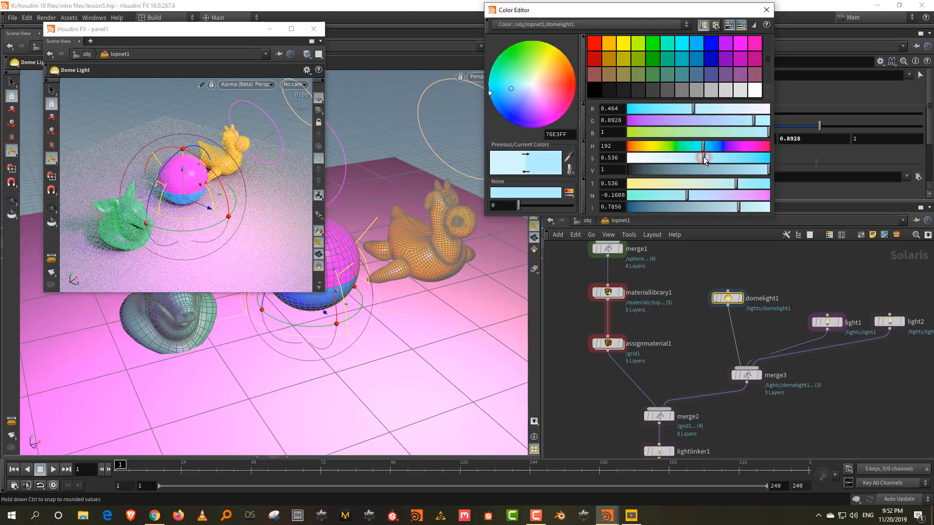
pyautogui.click(766, 10)
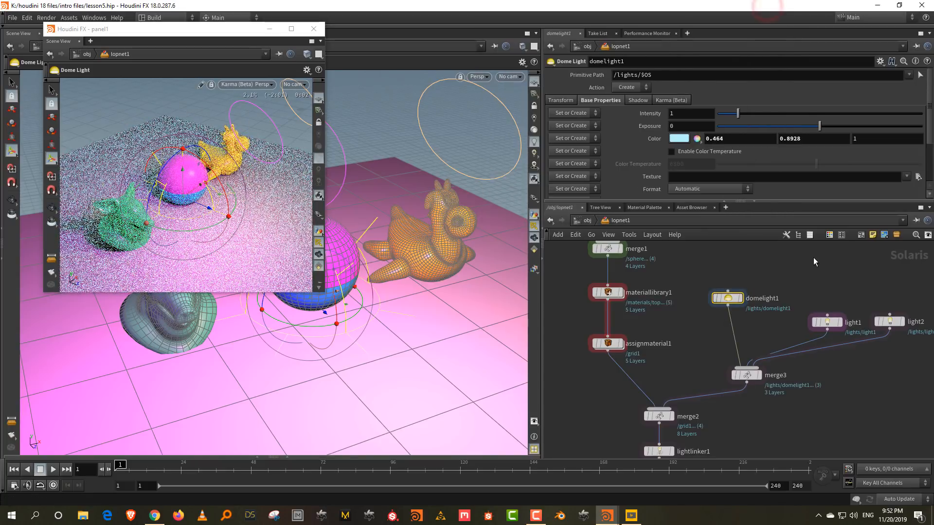
# Step: Create a geometry collection named toys from pighead1 and rubbertoy1 in the lightlinker1 node
pyautogui.moveTo(795, 360); pyautogui.dragTo(808, 270, button='middle')
pyautogui.moveTo(738, 339); pyautogui.dragTo(632, 372)
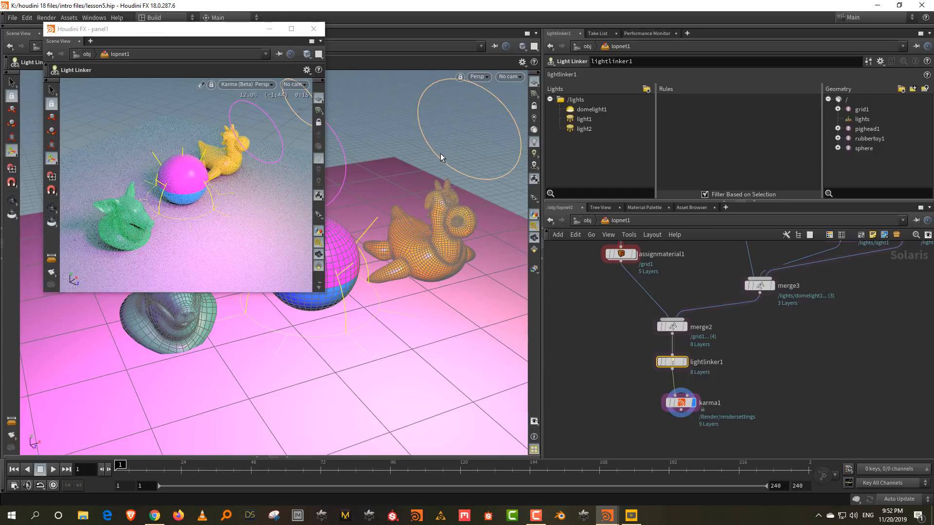
pyautogui.click(871, 129)
pyautogui.keyDown('shift'); pyautogui.click(870, 139); pyautogui.keyUp('shift')
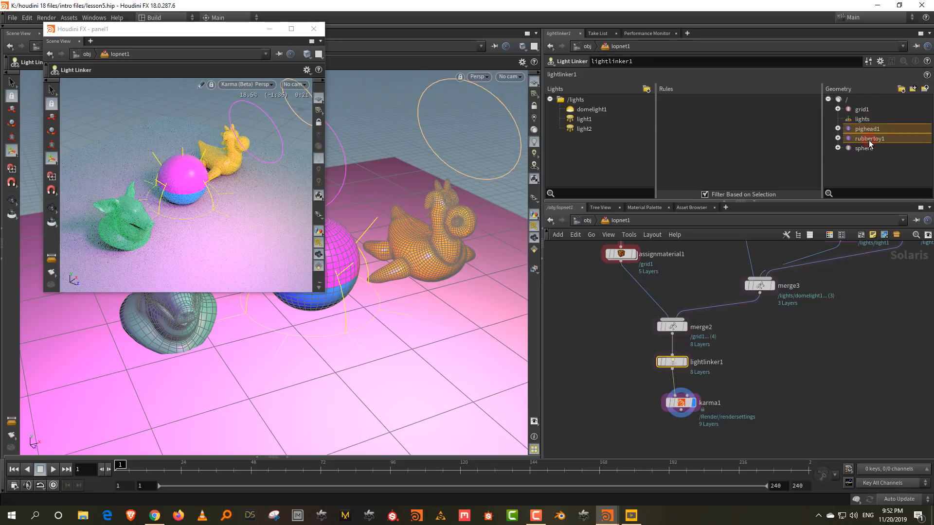
pyautogui.click(902, 89)
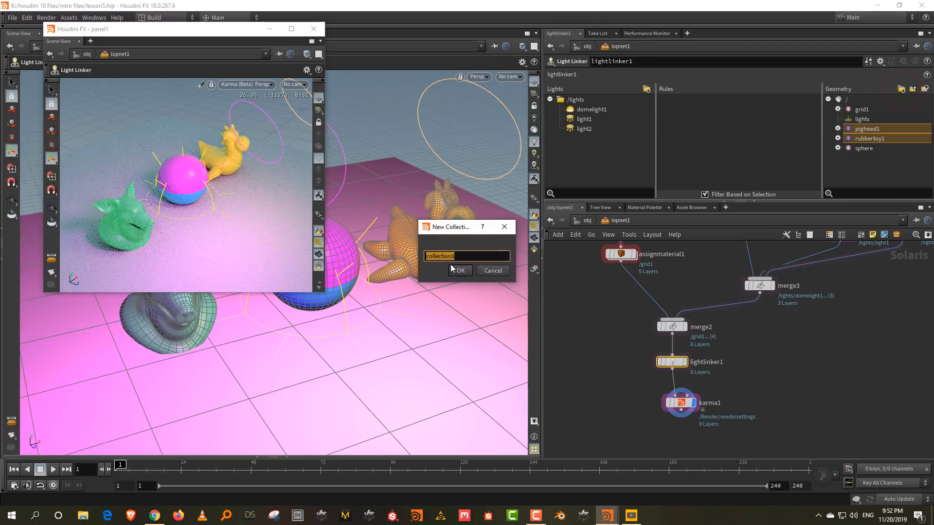
pyautogui.write('toys')
pyautogui.press('Return')
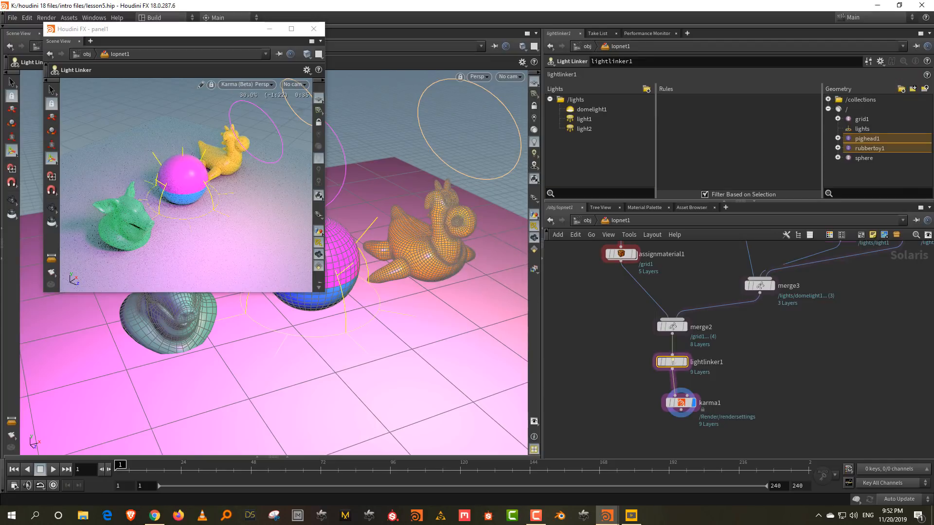
# Step: Add a light linking rule for the toys collection and assign light1 to it
pyautogui.click(828, 100)
pyautogui.moveTo(859, 109); pyautogui.dragTo(727, 107)
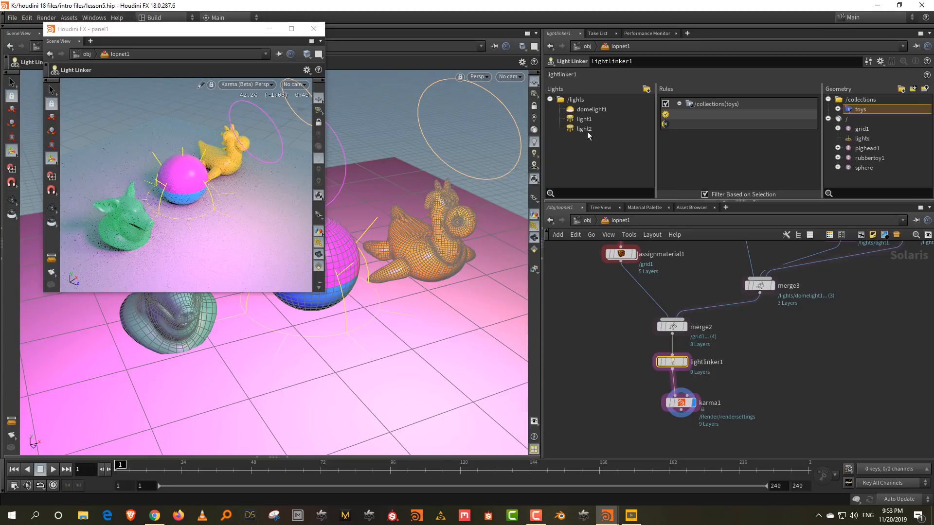
pyautogui.moveTo(582, 123); pyautogui.dragTo(690, 124)
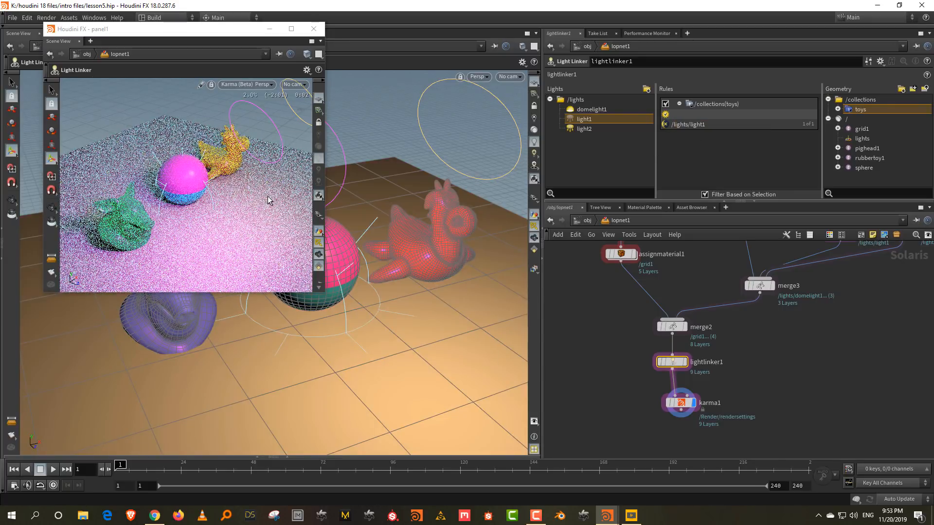
# Step: Add domelight1 to the excluded lights of the toys rule, then remove it from that list again
pyautogui.moveTo(591, 109); pyautogui.dragTo(729, 121)
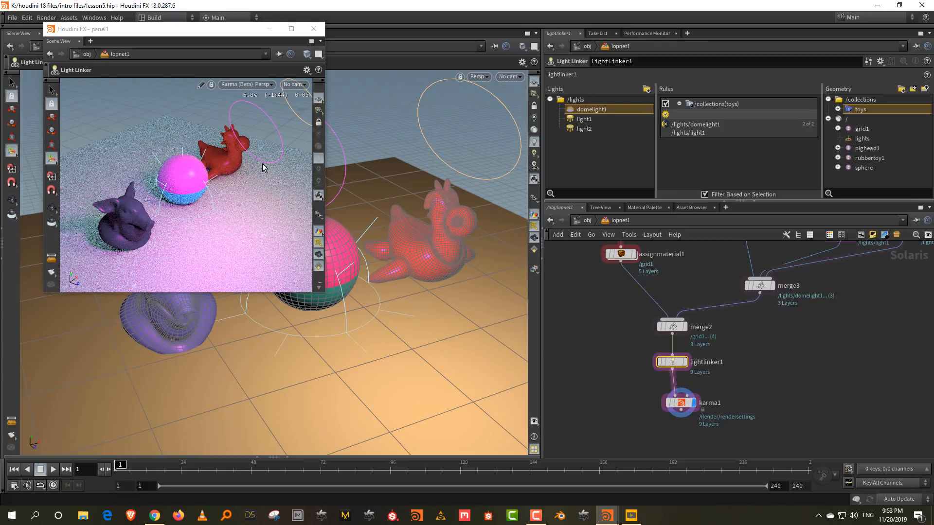
pyautogui.doubleClick(689, 136)
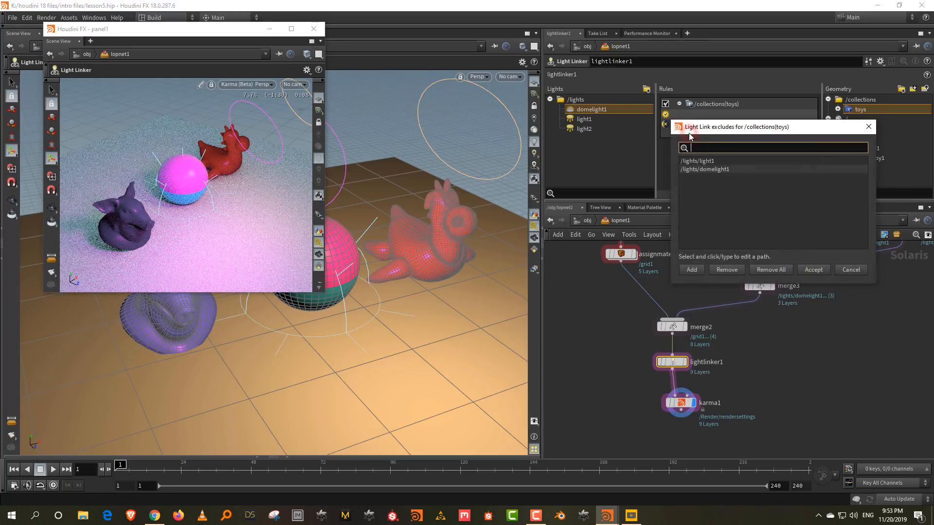
pyautogui.click(713, 170)
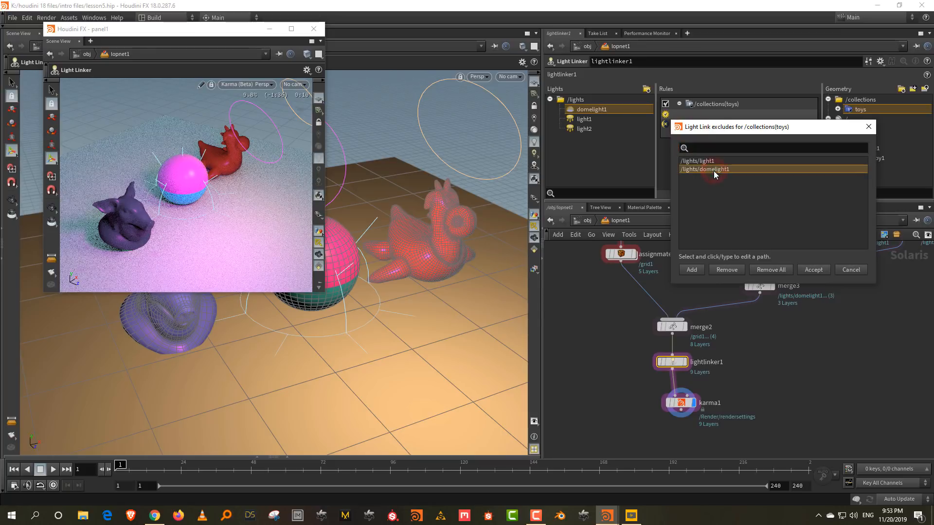
pyautogui.click(731, 270)
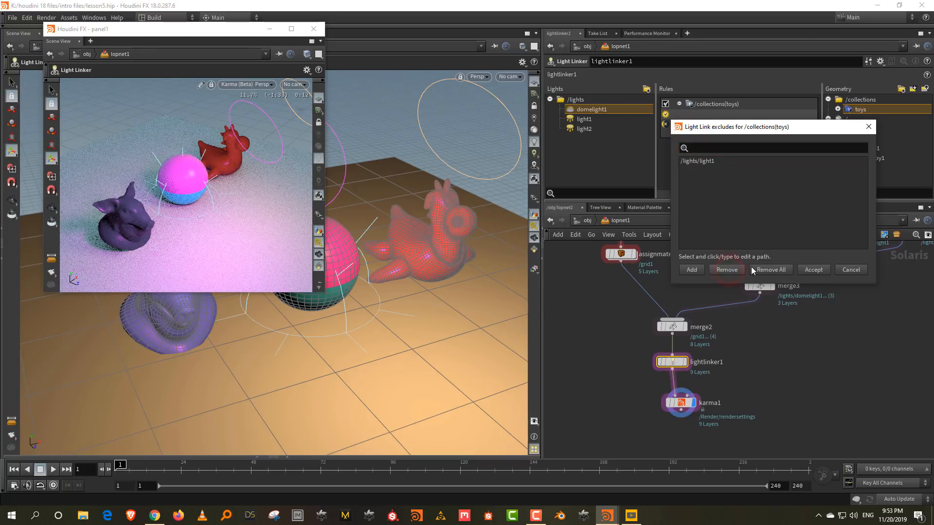
pyautogui.click(824, 272)
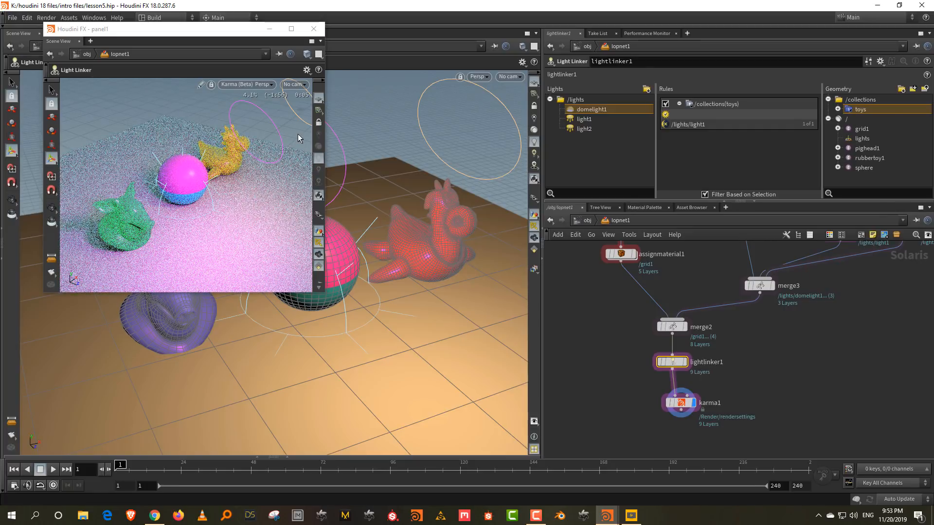
# Step: Turn off selection-based rule filtering and add rules that exclude domelight1 from grid1 and light2 from sphere
pyautogui.click(863, 129)
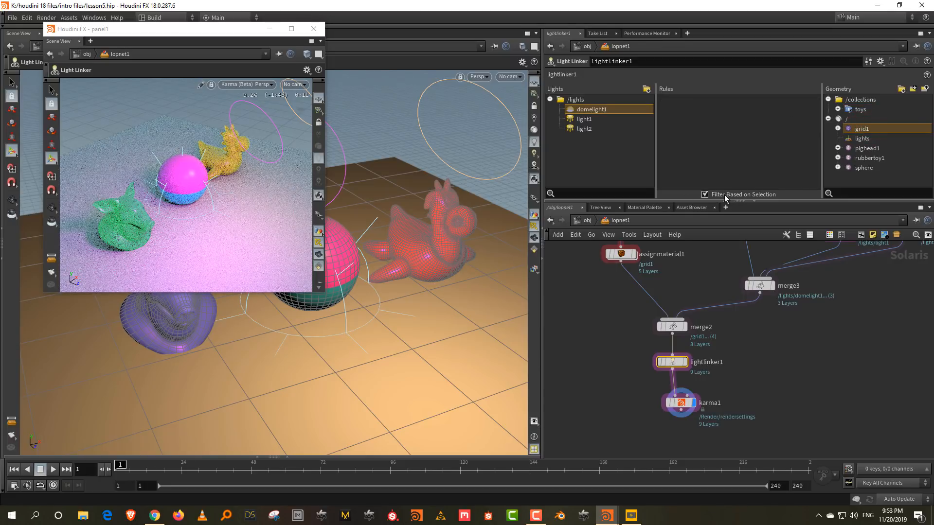
pyautogui.moveTo(701, 201); pyautogui.dragTo(706, 224)
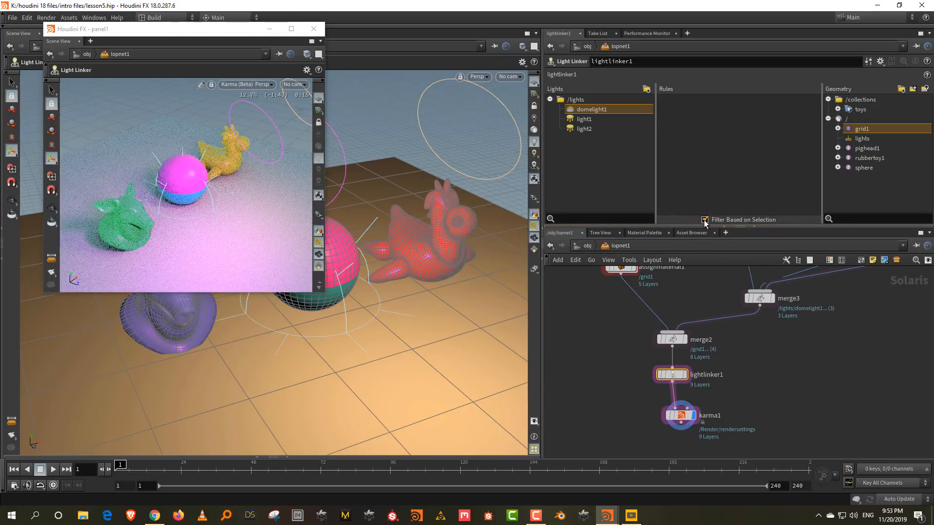
pyautogui.click(704, 220)
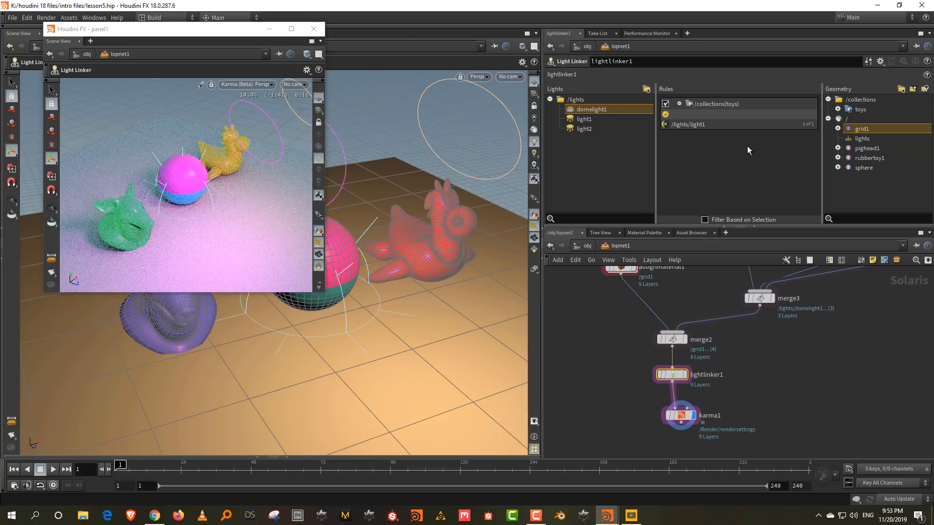
pyautogui.moveTo(862, 129); pyautogui.dragTo(719, 170)
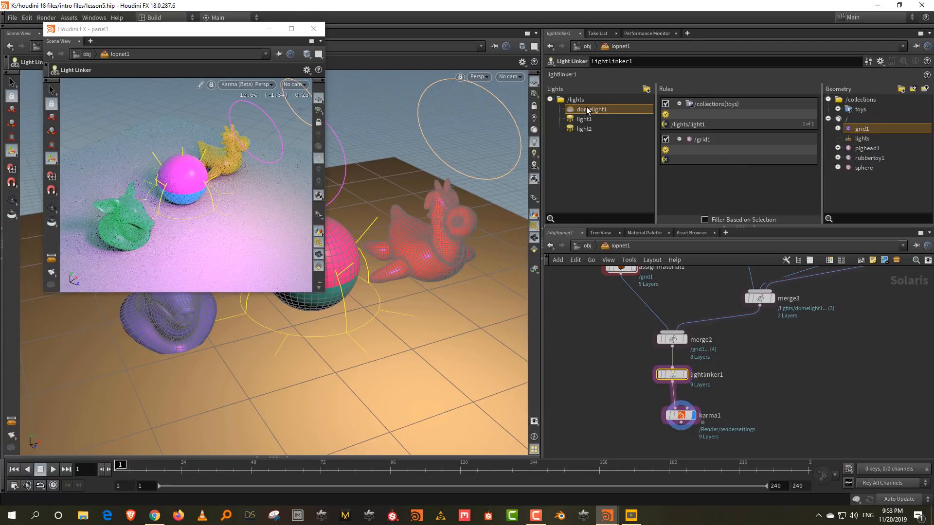
pyautogui.moveTo(588, 111); pyautogui.dragTo(690, 161)
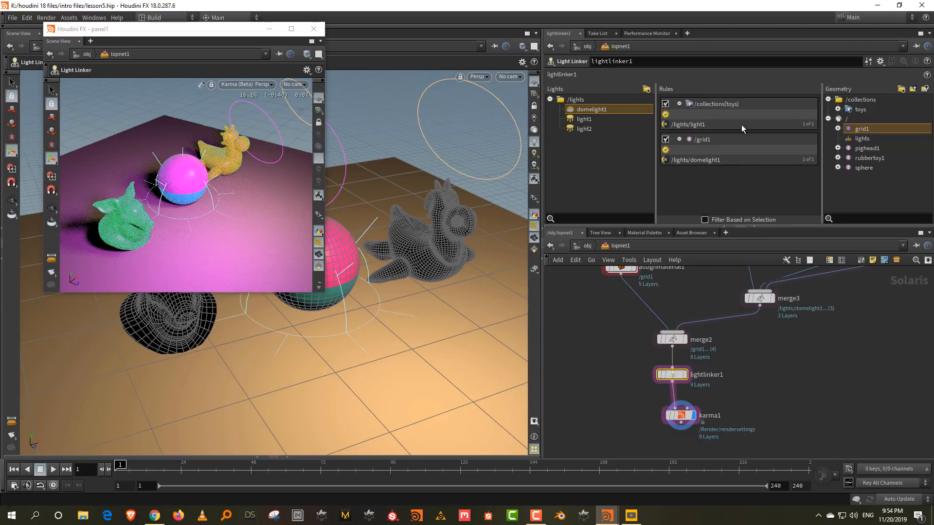
pyautogui.moveTo(865, 168); pyautogui.dragTo(734, 178)
pyautogui.moveTo(580, 130); pyautogui.dragTo(684, 194)
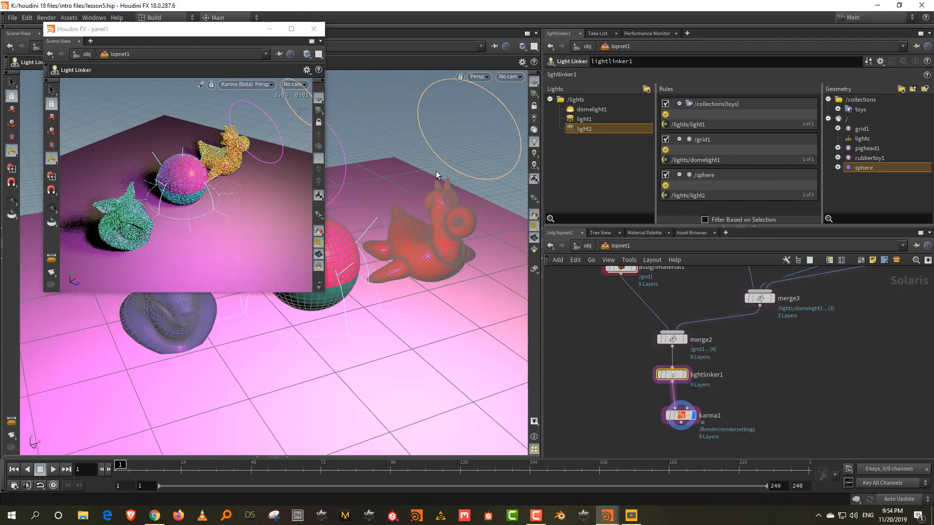
# Step: Adjust light1's exposure and set light2's exposure to 5.81
pyautogui.moveTo(803, 346); pyautogui.dragTo(747, 434, button='middle')
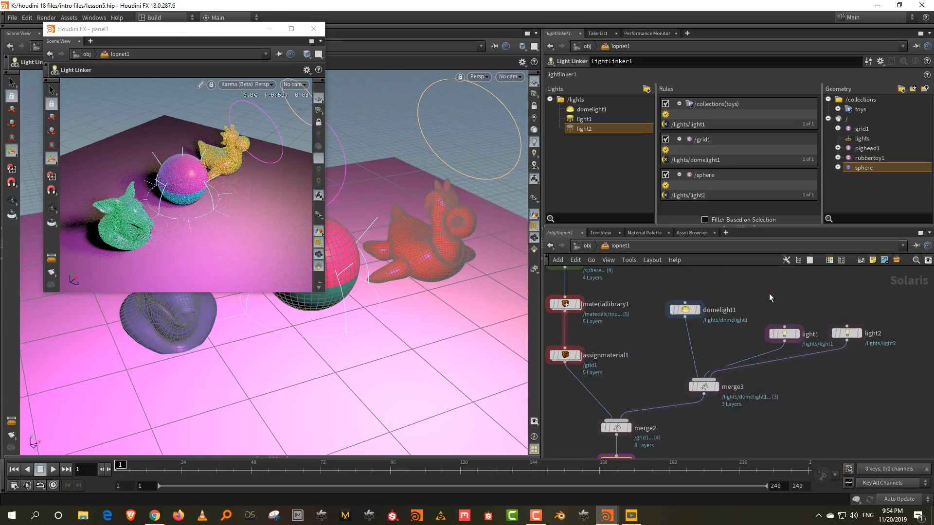
pyautogui.click(784, 334)
pyautogui.moveTo(888, 136); pyautogui.dragTo(865, 135)
pyautogui.click(847, 333)
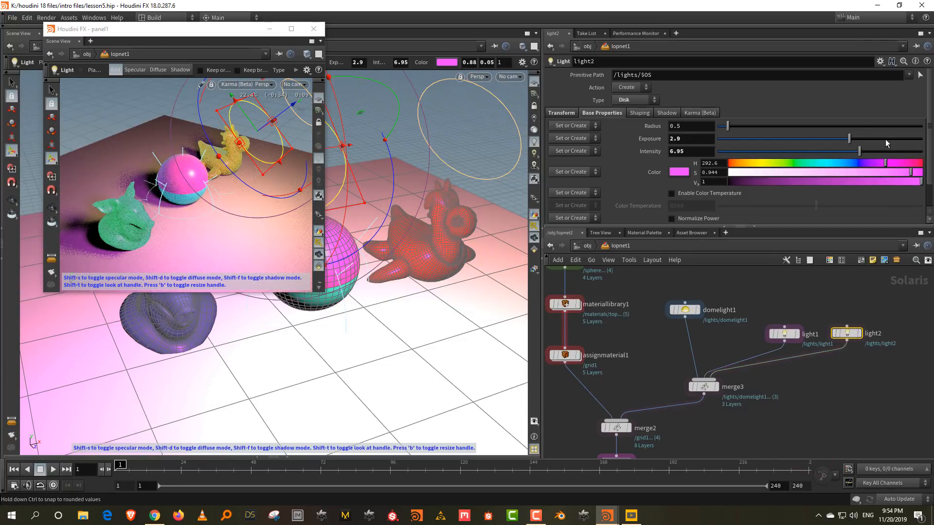
pyautogui.moveTo(885, 139); pyautogui.dragTo(879, 139)
# Step: Return to the lightlinker1 node, dismiss the error, and add light2 to the grid1 rule
pyautogui.moveTo(690, 434); pyautogui.dragTo(757, 414, button='middle')
pyautogui.click(642, 430)
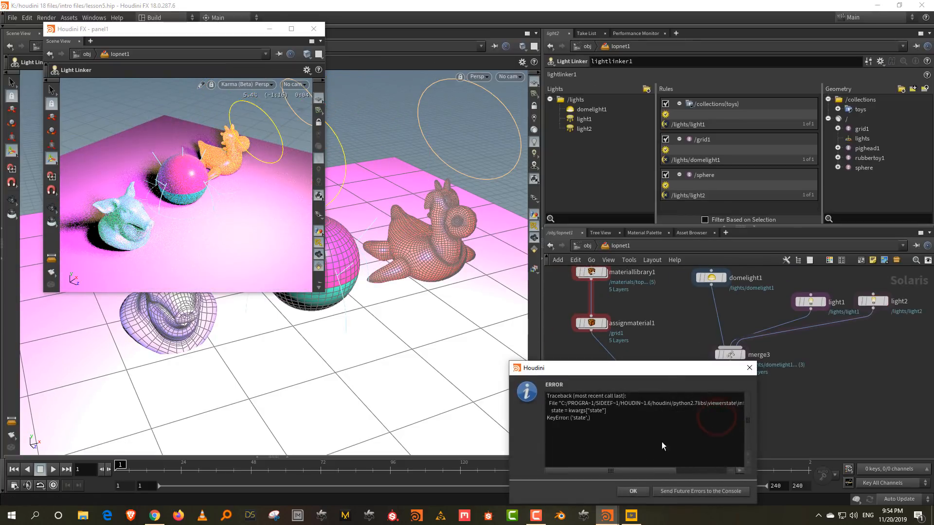
pyautogui.click(633, 491)
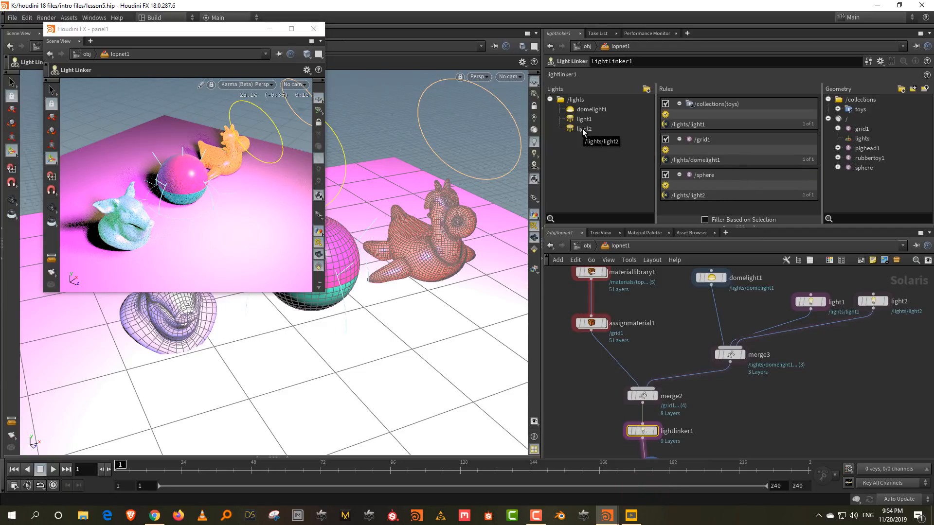
pyautogui.moveTo(583, 129); pyautogui.dragTo(740, 162)
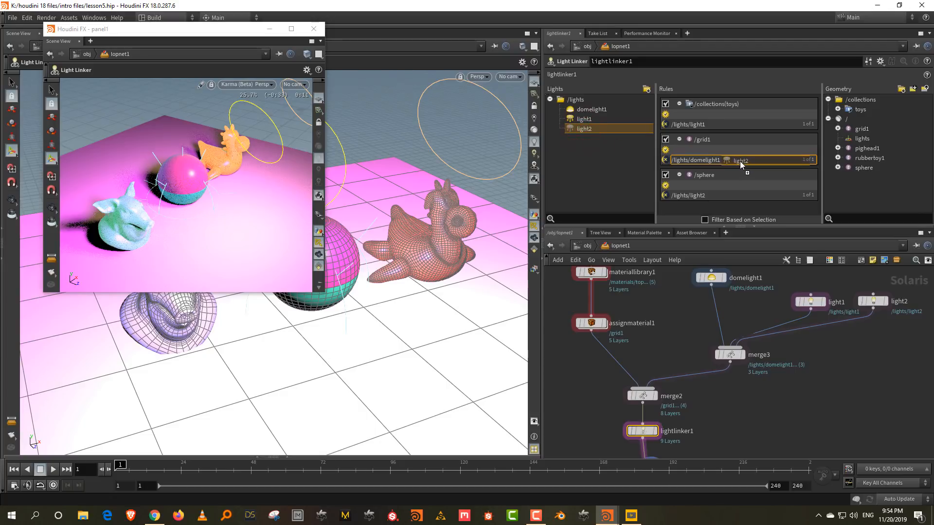
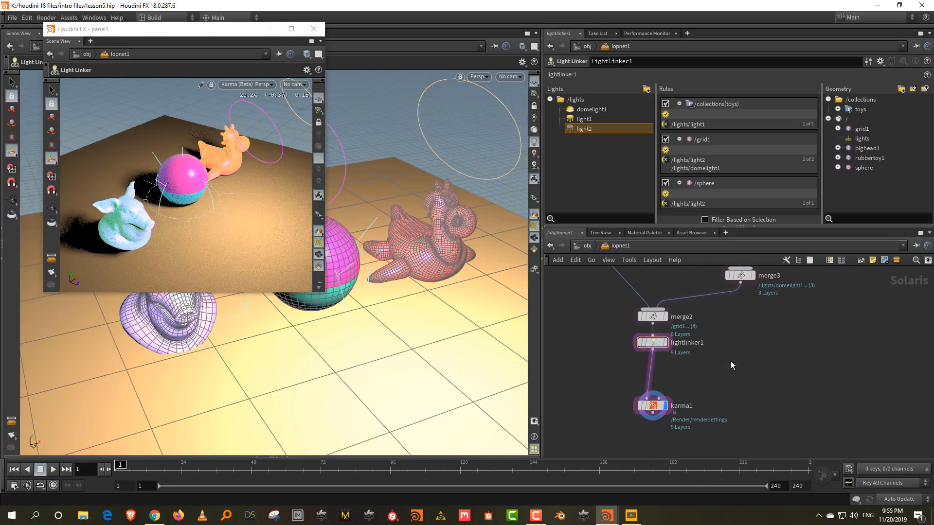
# Step: Detach lightlinker1 from between merge2 and karma1, and set light2's exposure to 2.05
pyautogui.moveTo(654, 342)
pyautogui.moveTo(654, 344); pyautogui.dragTo(807, 360)
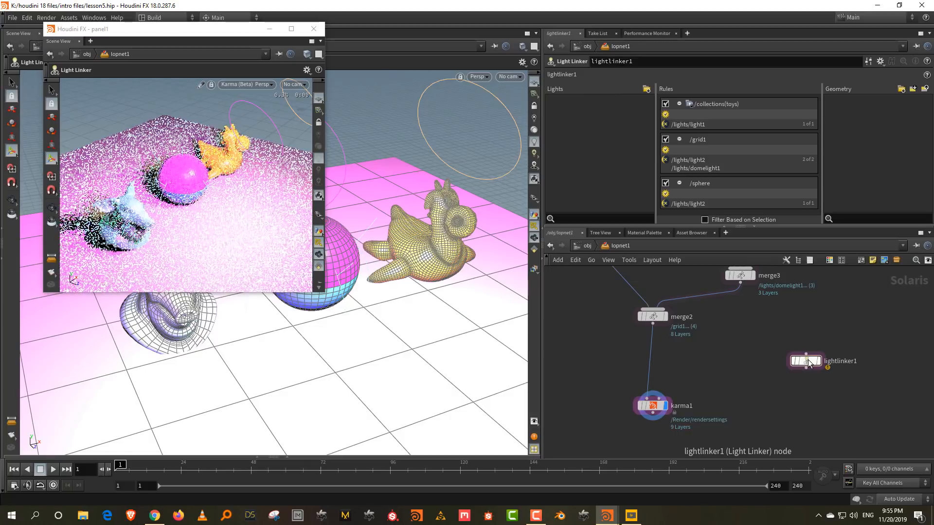
pyautogui.moveTo(808, 327); pyautogui.dragTo(742, 430, button='middle')
pyautogui.click(818, 326)
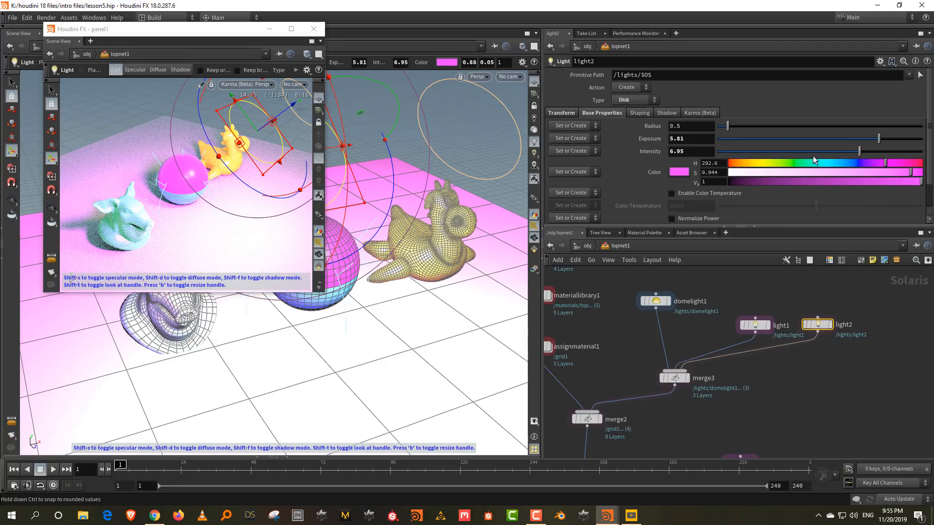
pyautogui.moveTo(844, 143)
pyautogui.mouseDown()
pyautogui.moveTo(830, 141)
pyautogui.moveTo(840, 139)
pyautogui.mouseUp()
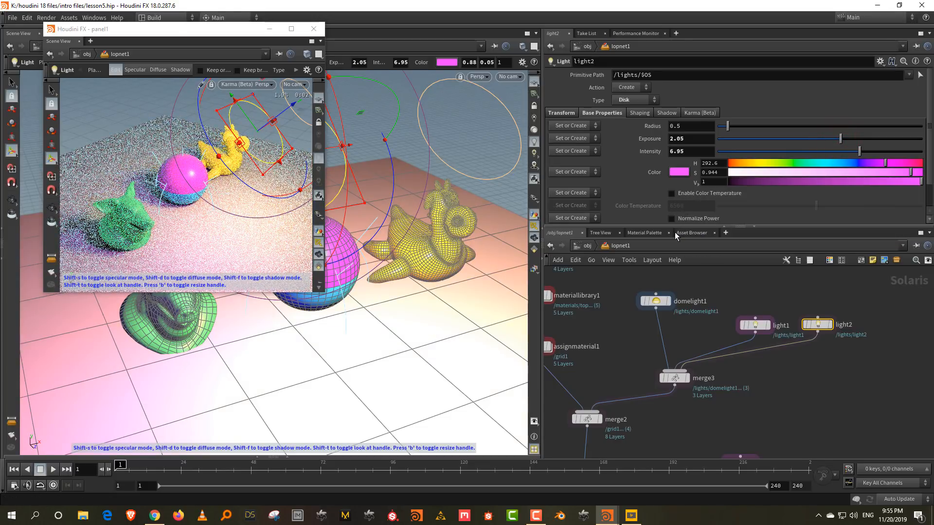
# Step: Insert a Light Mixer node between merge2 and karma1
pyautogui.moveTo(676, 227); pyautogui.dragTo(676, 161)
pyautogui.moveTo(743, 354); pyautogui.dragTo(785, 271, button='middle')
pyautogui.moveTo(635, 385); pyautogui.dragTo(670, 358)
pyautogui.click(671, 358)
pyautogui.moveTo(631, 392); pyautogui.dragTo(637, 370)
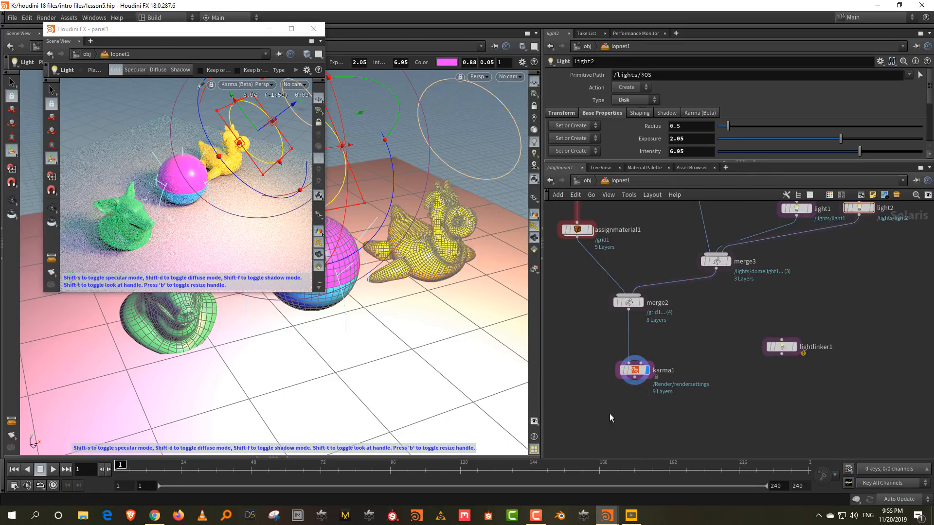
pyautogui.press('Tab')
pyautogui.write('light')
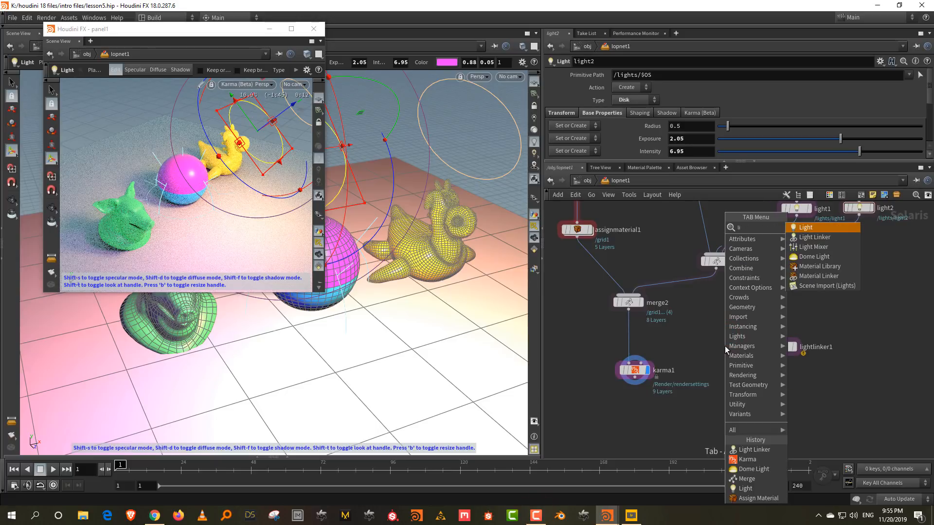
pyautogui.click(809, 256)
pyautogui.click(631, 340)
pyautogui.click(631, 400)
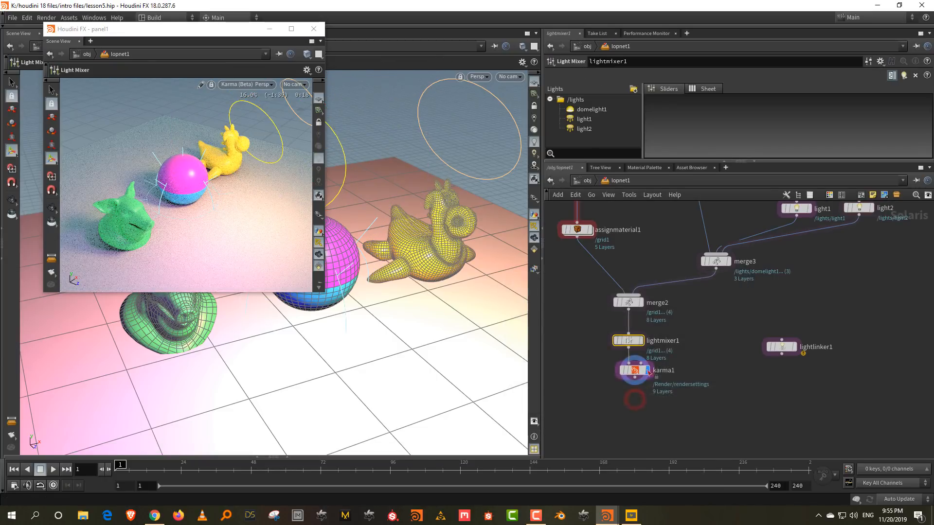
# Step: Add light2, light1 and domelight1 as sliders in the enlarged light mixer
pyautogui.moveTo(677, 163); pyautogui.dragTo(678, 253)
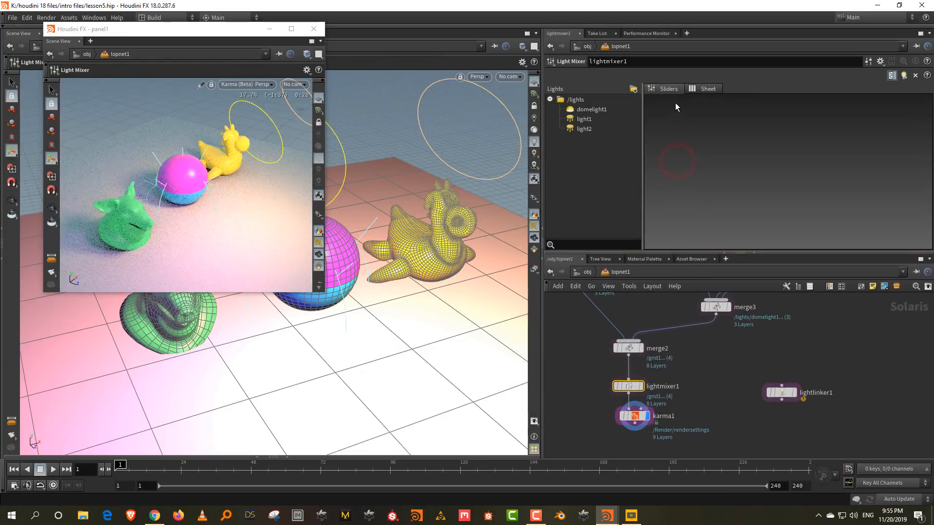
pyautogui.moveTo(586, 129); pyautogui.dragTo(727, 144)
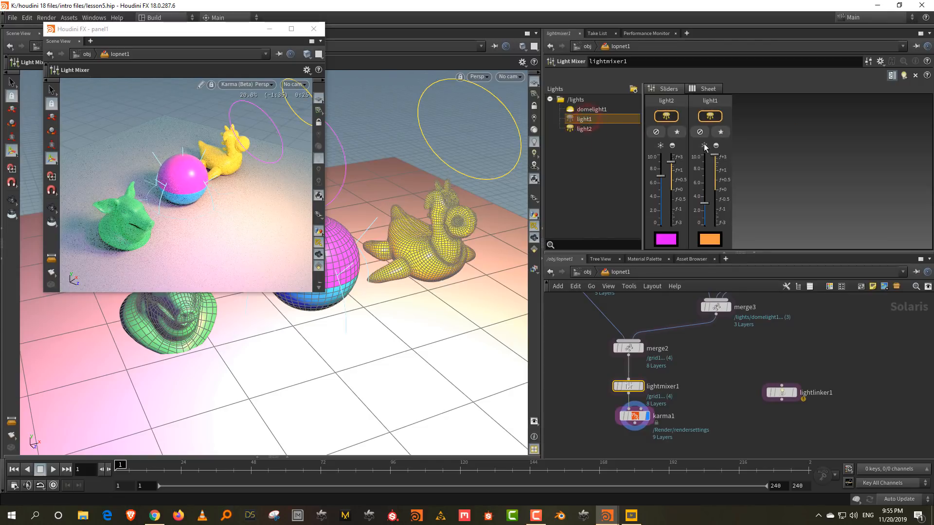
pyautogui.moveTo(588, 112); pyautogui.dragTo(807, 132)
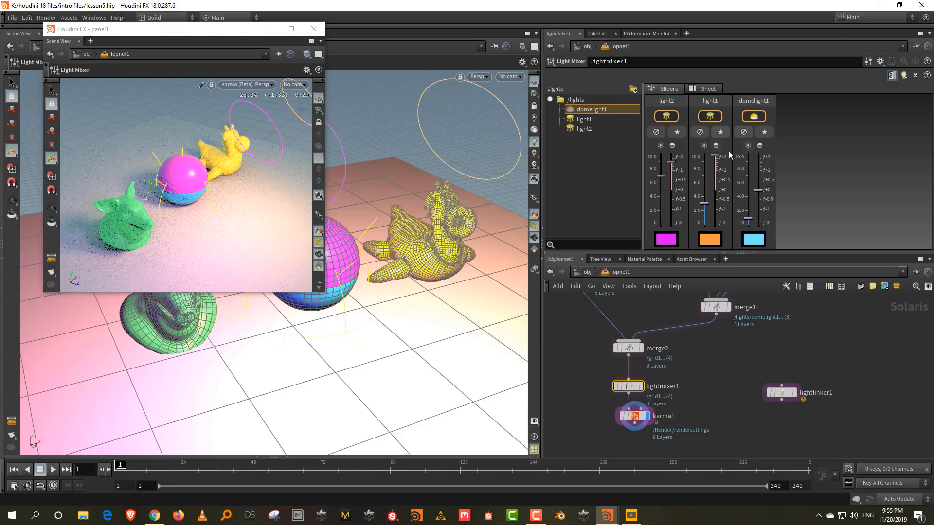
# Step: Recolor light1 red with hue 350 and saturation 0.983, and recolor light2 blue in the light mixer
pyautogui.click(709, 238)
pyautogui.click(766, 160)
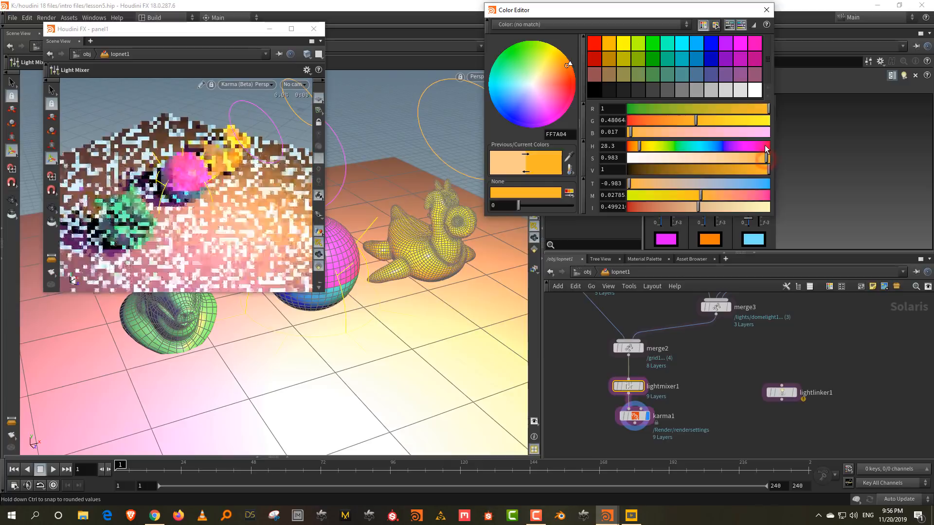
pyautogui.click(765, 146)
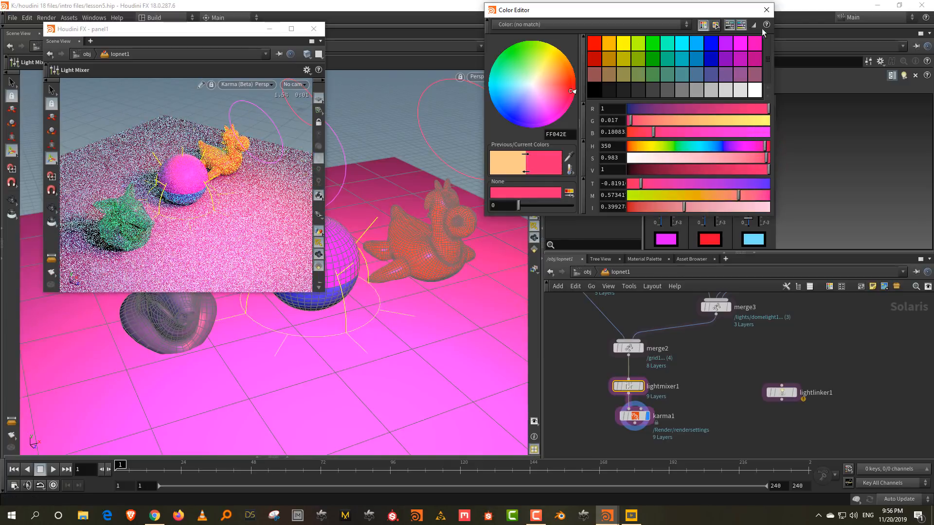
pyautogui.click(766, 9)
pyautogui.click(667, 239)
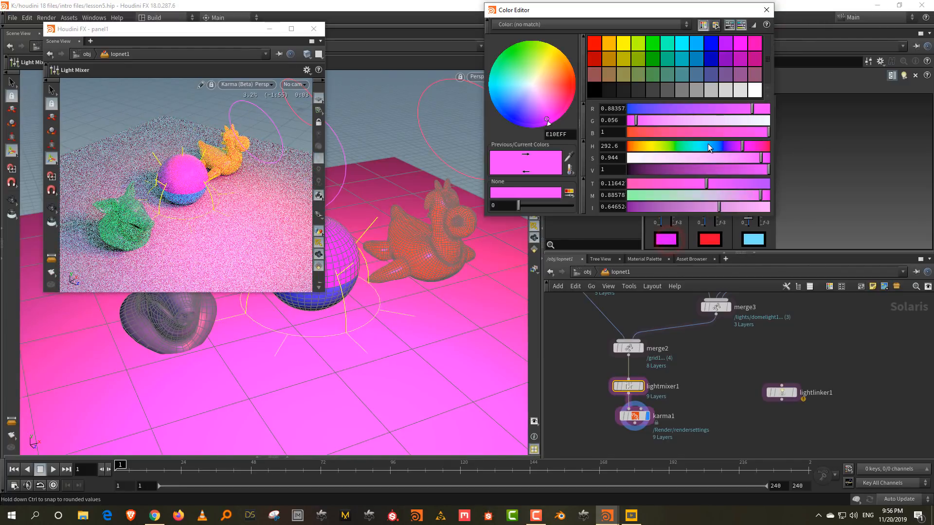
pyautogui.click(709, 146)
pyautogui.click(766, 9)
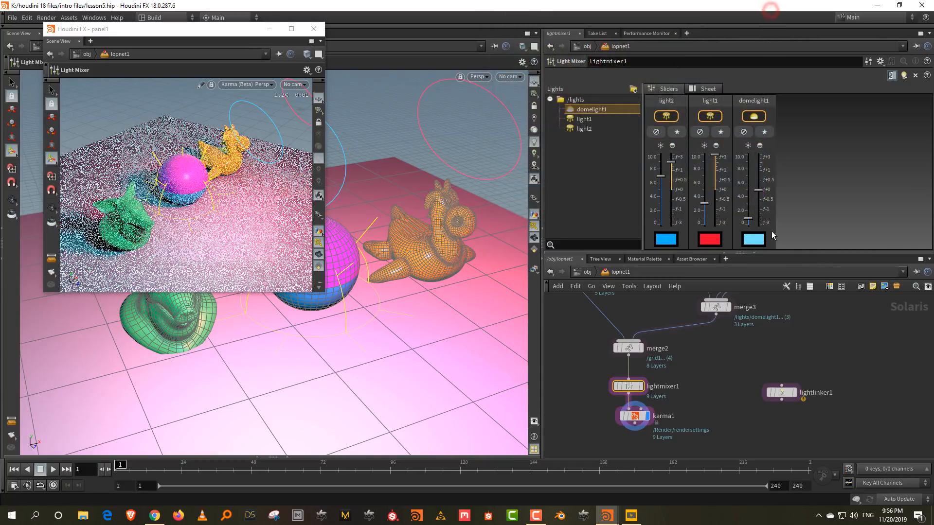
# Step: Change domelight1's color to green with hue 123 and increase its saturation
pyautogui.click(753, 239)
pyautogui.click(676, 146)
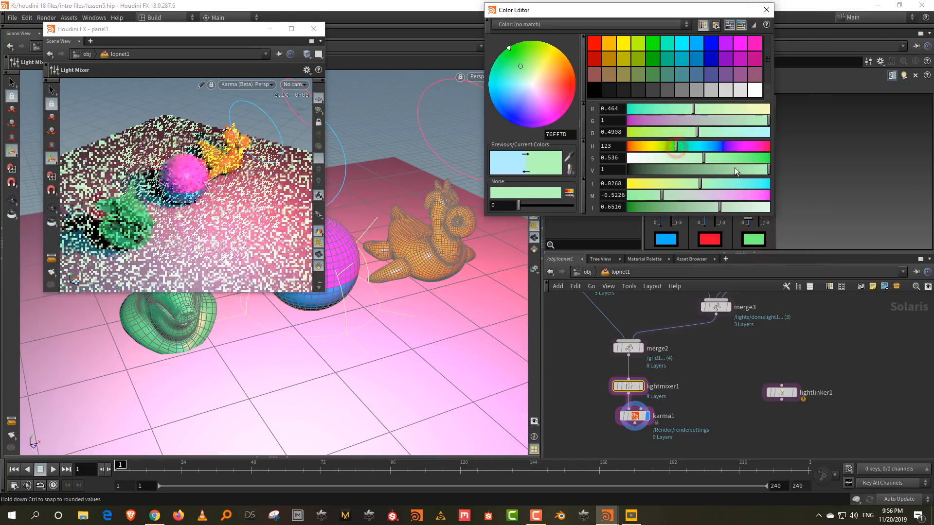
pyautogui.click(732, 158)
pyautogui.click(767, 10)
# Step: Rebalance the mixer by lowering light1's and light2's exposure, raising domelight1's exposure, and adjusting the intensities of domelight1 and light2
pyautogui.moveTo(719, 157)
pyautogui.mouseDown()
pyautogui.moveTo(721, 184)
pyautogui.moveTo(720, 159)
pyautogui.mouseUp()
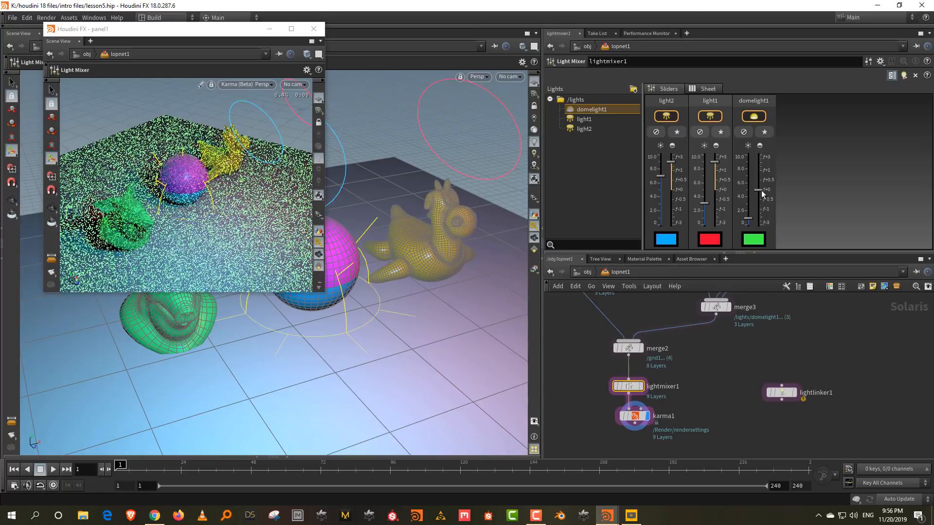
pyautogui.moveTo(762, 194); pyautogui.dragTo(763, 181)
pyautogui.moveTo(750, 220); pyautogui.dragTo(749, 210)
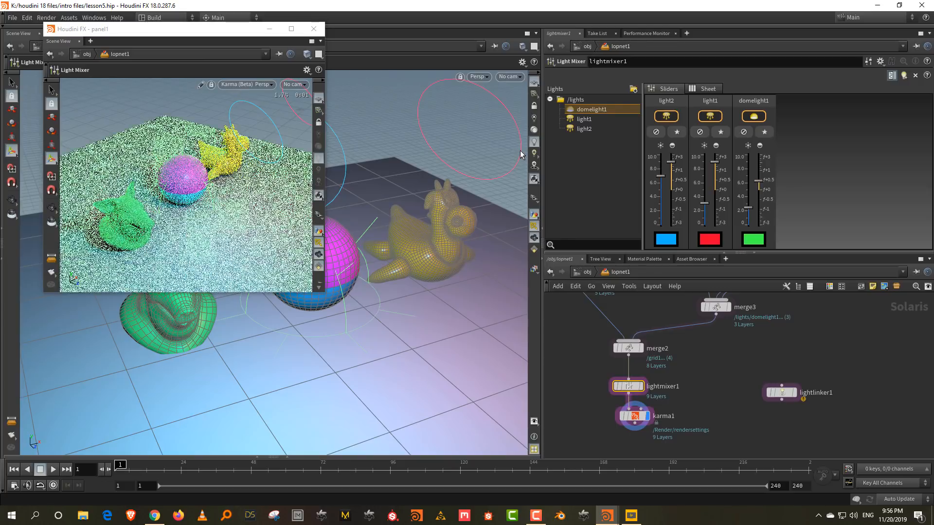
pyautogui.moveTo(676, 163); pyautogui.dragTo(686, 174)
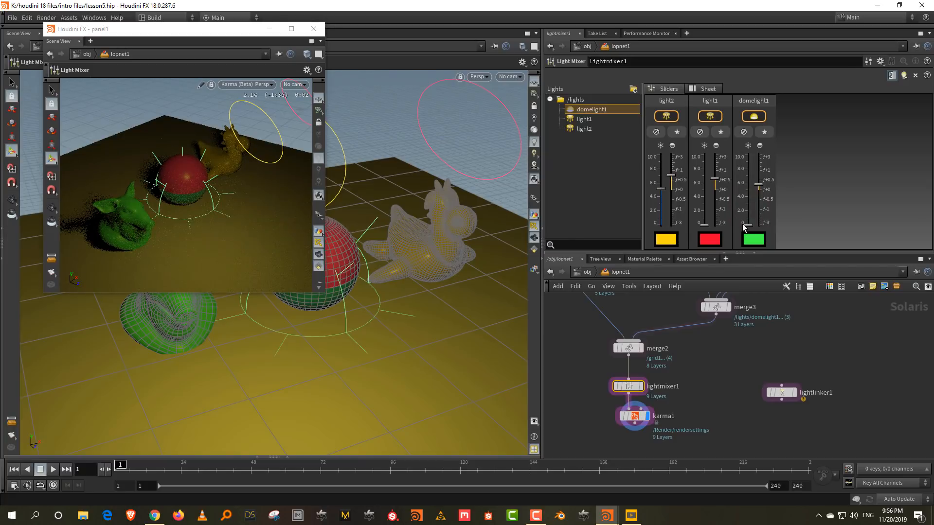
pyautogui.moveTo(663, 192)
pyautogui.mouseDown()
pyautogui.moveTo(662, 182)
pyautogui.moveTo(661, 189)
pyautogui.mouseUp()
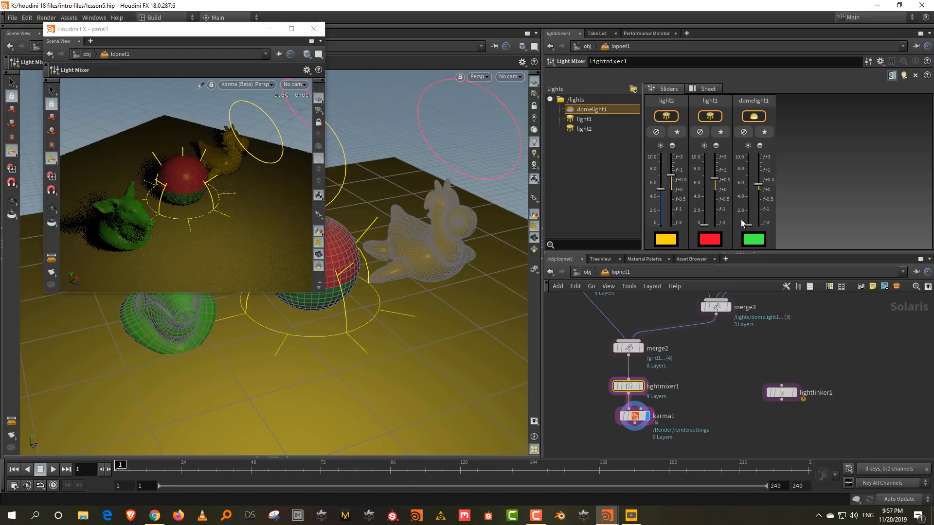
# Step: Set light1 to intensity 5.429 and exposure 1.449, and make domelight1 gray with intensity 2.913 and exposure -0.036
pyautogui.moveTo(704, 225); pyautogui.dragTo(717, 167)
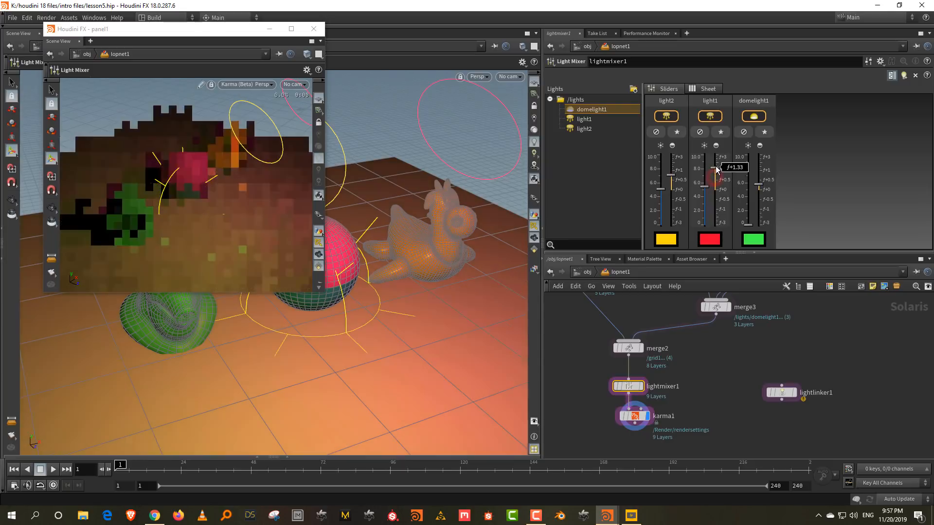
pyautogui.moveTo(752, 225); pyautogui.dragTo(750, 206)
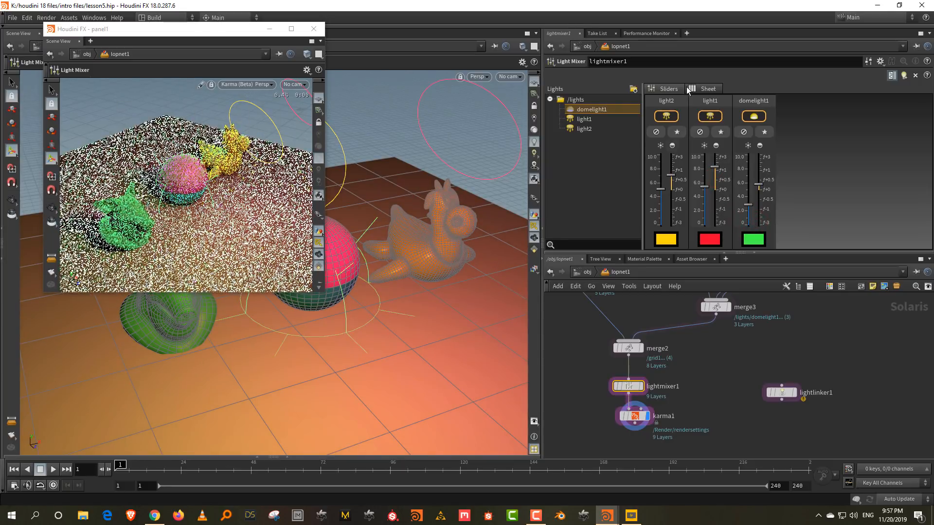
pyautogui.click(706, 89)
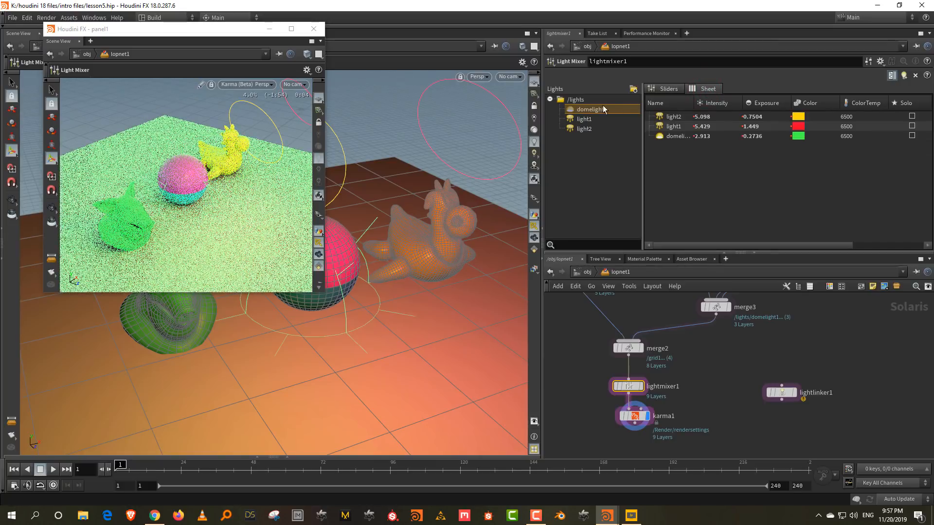
pyautogui.click(655, 90)
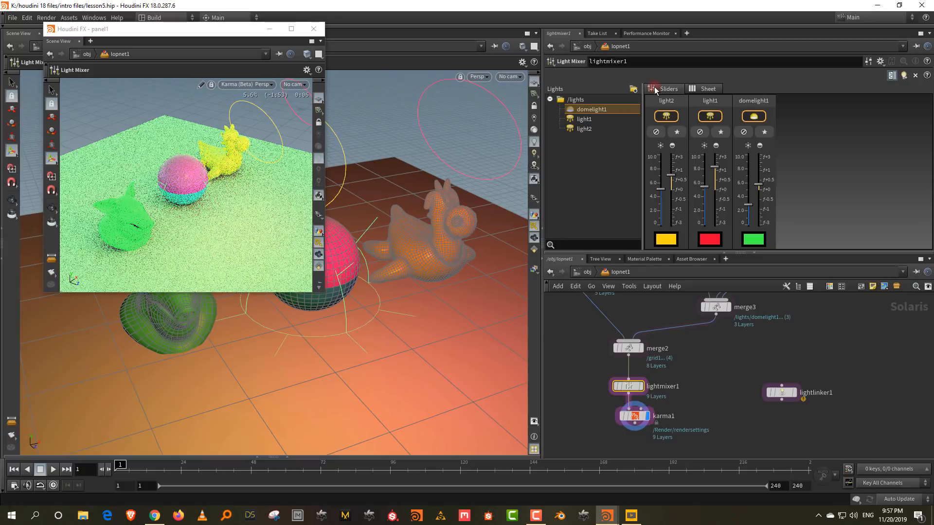
pyautogui.moveTo(762, 189); pyautogui.dragTo(762, 194)
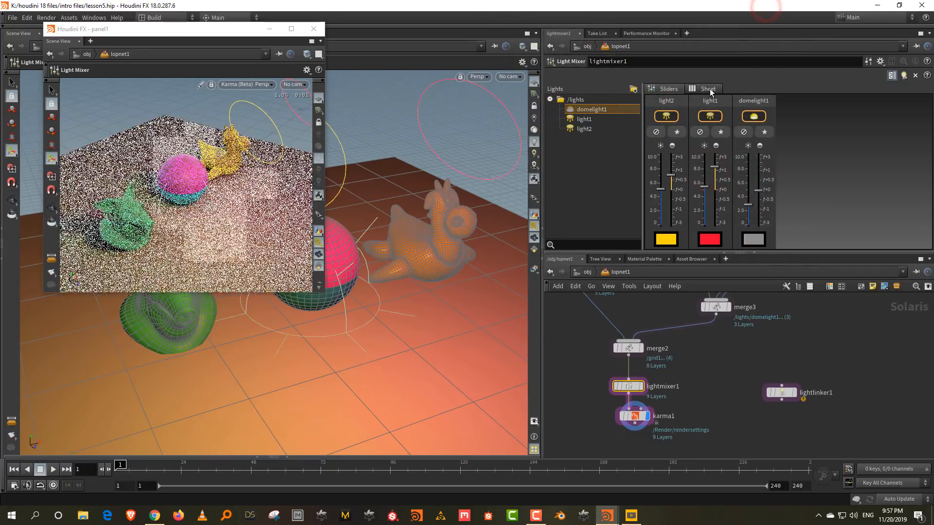
# Step: Solo light2, light1 and domelight1 one at a time in the light mixer's sheet, switching each solo off again
pyautogui.click(708, 89)
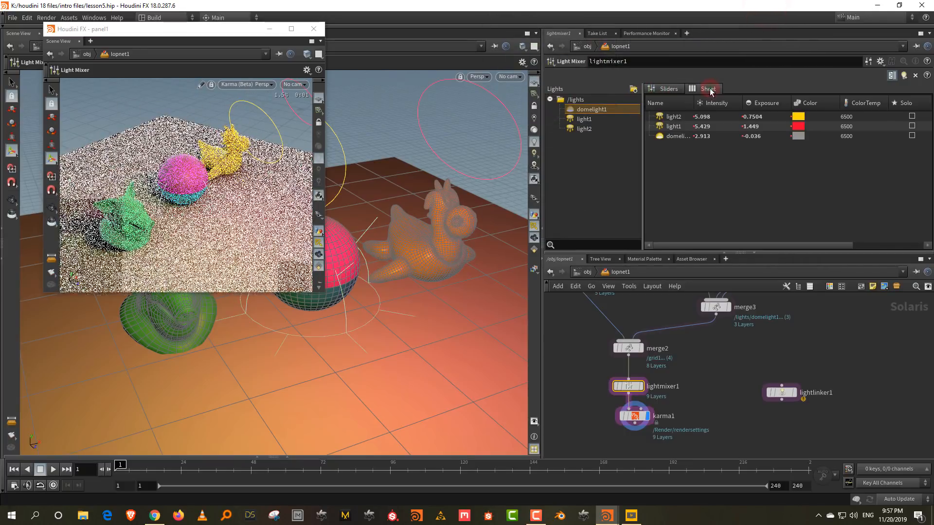
pyautogui.click(912, 117)
pyautogui.click(910, 116)
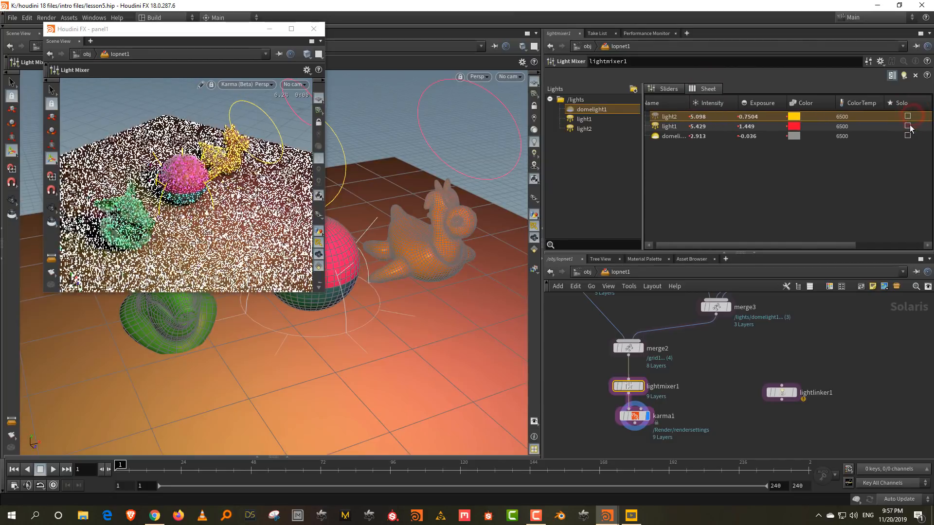
pyautogui.click(909, 126)
pyautogui.click(908, 127)
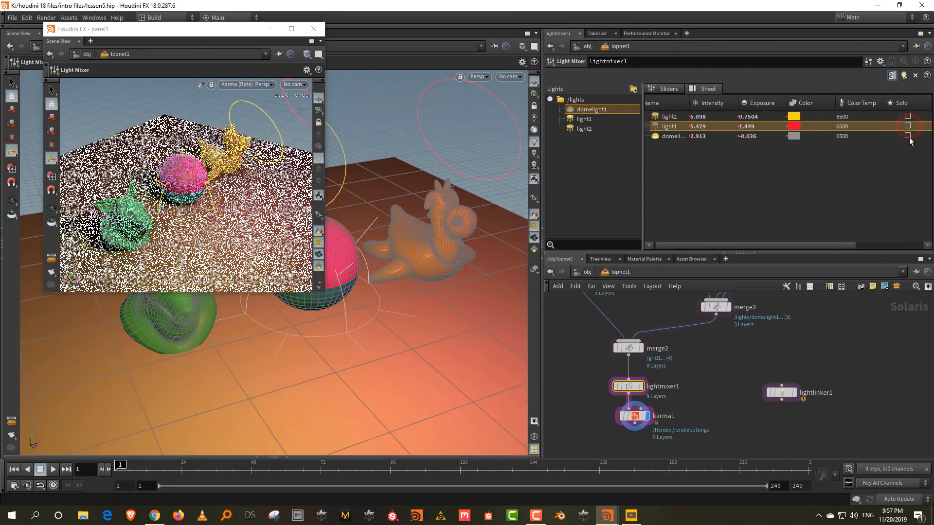
pyautogui.click(908, 136)
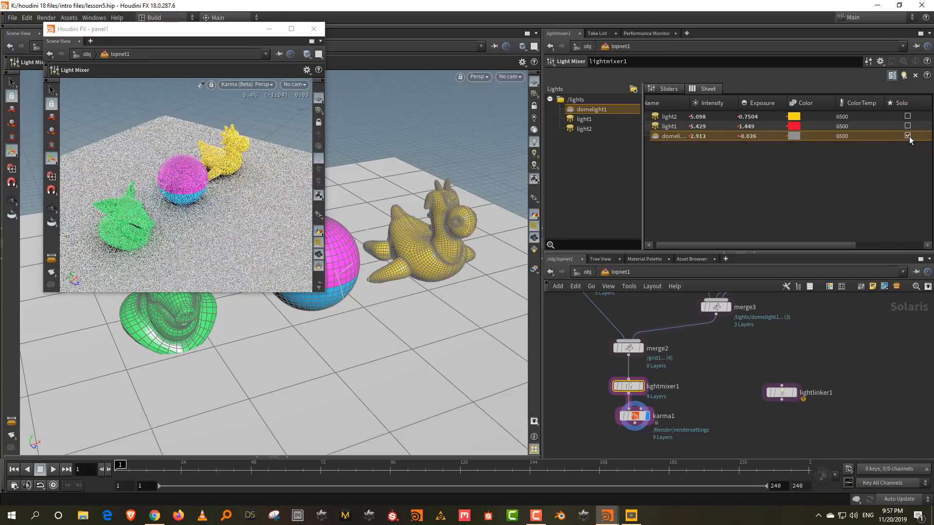
pyautogui.click(908, 137)
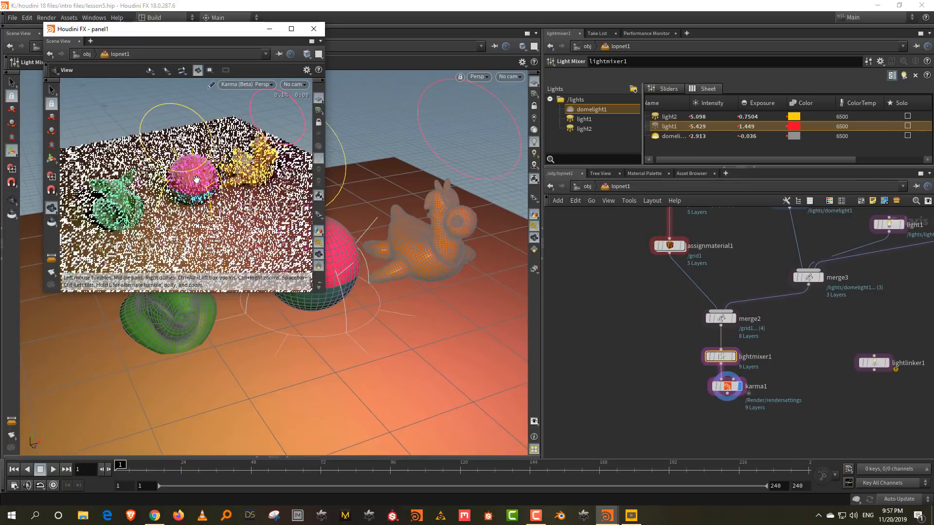
# Step: Orbit around the objects in the floating scene view and switch its renderer to Houdini GL
pyautogui.moveTo(130, 178); pyautogui.dragTo(231, 172)
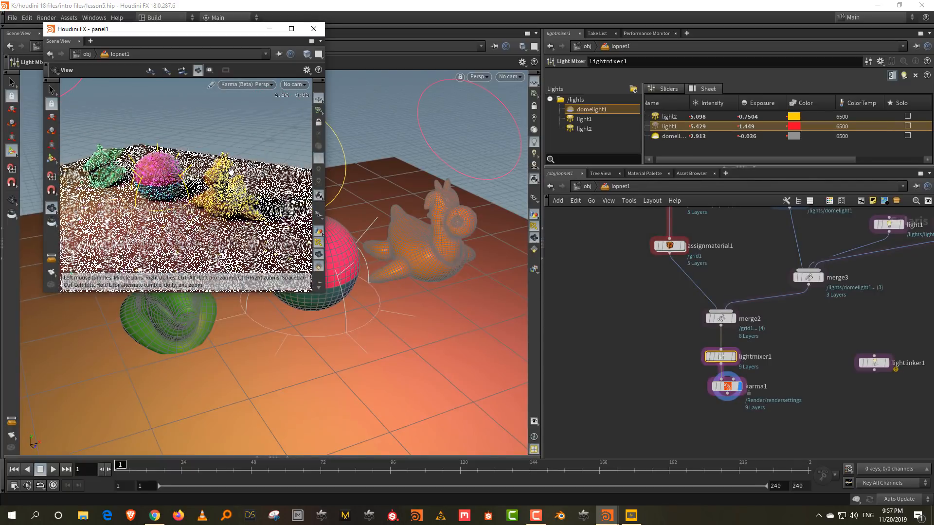
pyautogui.click(257, 85)
pyautogui.click(246, 121)
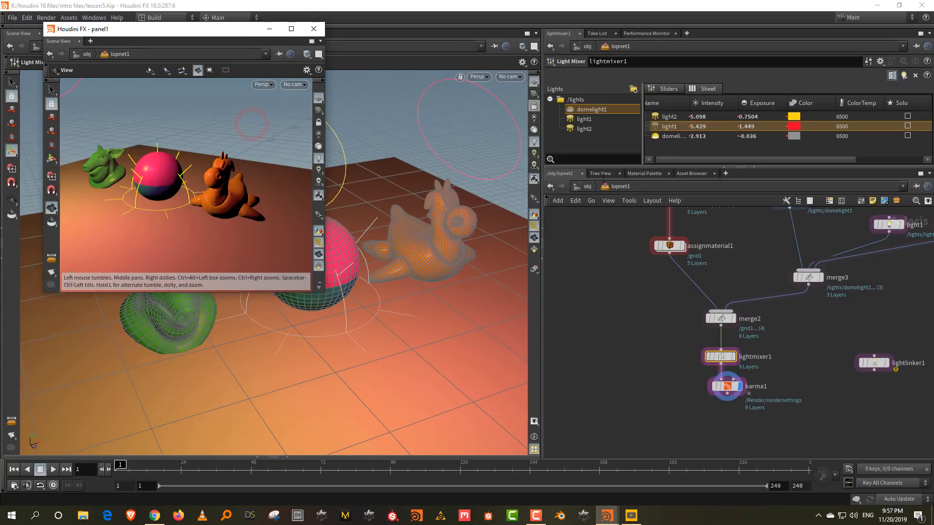
# Step: Make room below lightmixer1 and insert a Camera node between lightmixer1 and karma1
pyautogui.moveTo(720, 386); pyautogui.dragTo(720, 423)
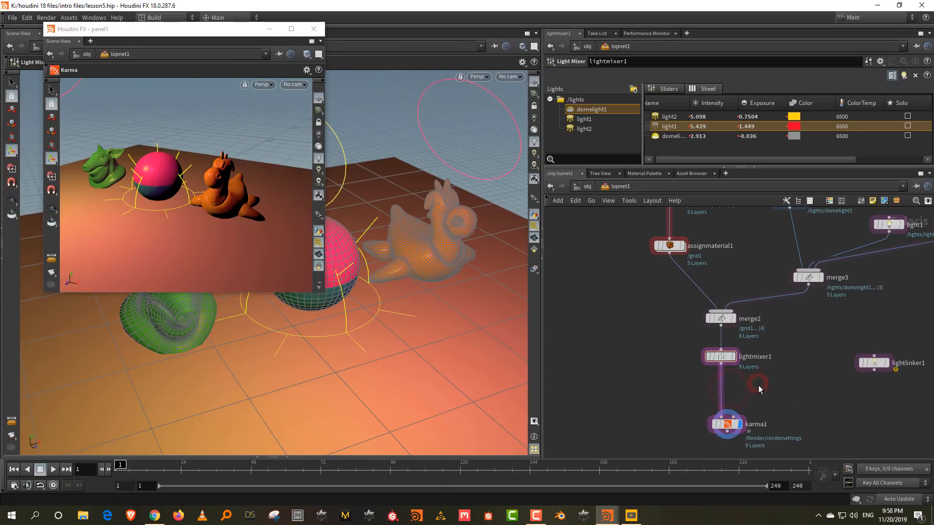
pyautogui.press('Tab')
pyautogui.write('came')
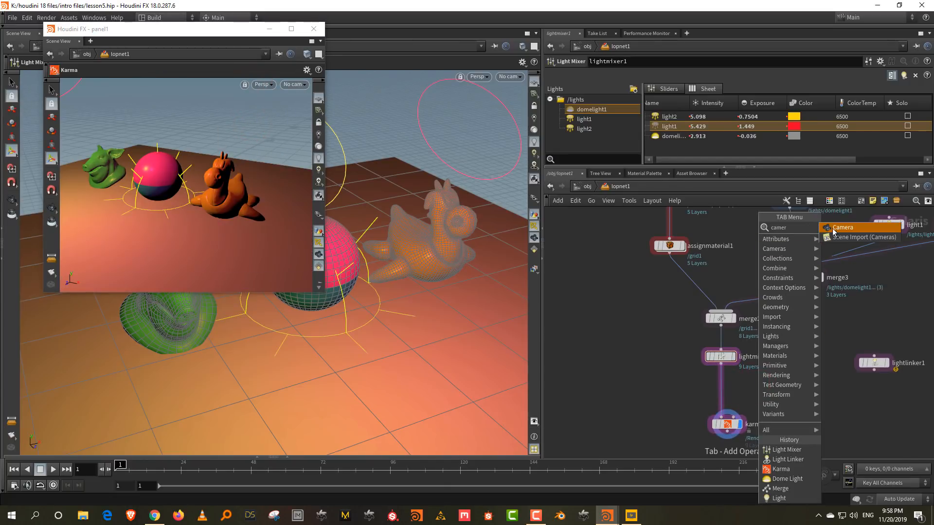
pyautogui.click(834, 225)
pyautogui.click(722, 395)
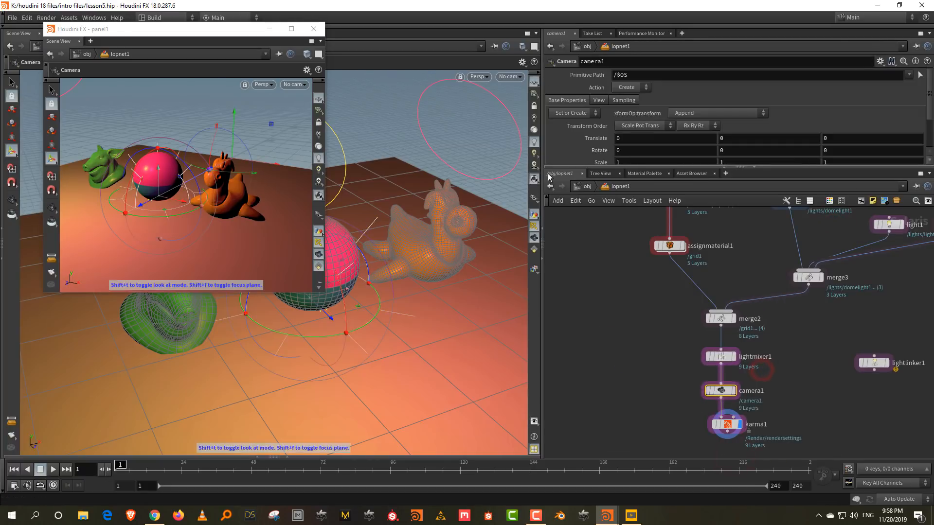
# Step: Look through camera1 in the main viewport, lock the camera to the view and frame the pig, sphere and rubber toy
pyautogui.click(510, 76)
pyautogui.click(515, 96)
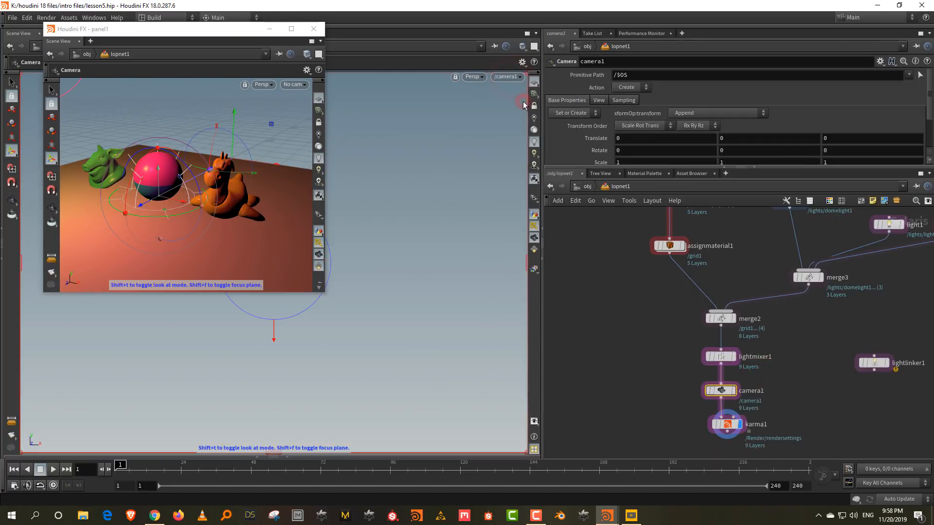
pyautogui.click(534, 106)
pyautogui.press('Escape')
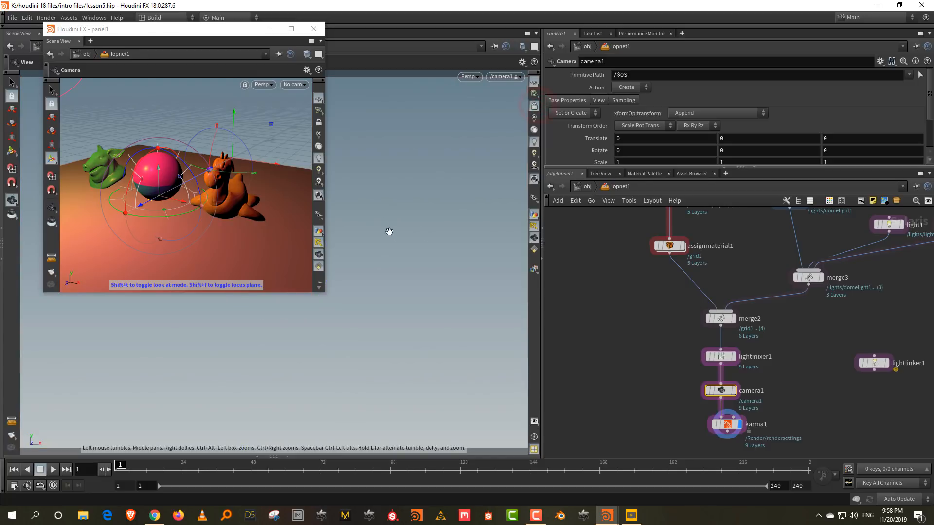
pyautogui.moveTo(383, 210); pyautogui.dragTo(393, 368)
pyautogui.moveTo(393, 369); pyautogui.dragTo(359, 272, button='right')
pyautogui.moveTo(358, 273); pyautogui.dragTo(321, 321)
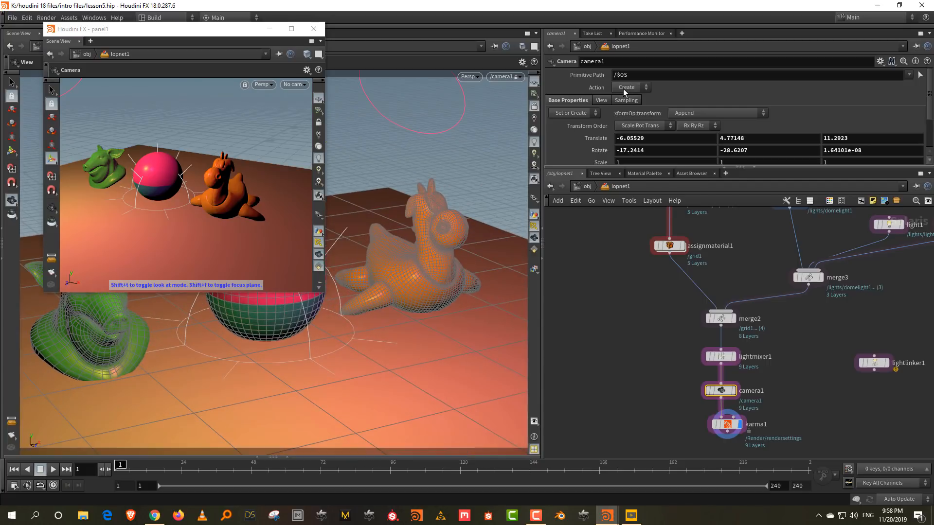
# Step: Adjust camera1's focal length to reframe the objects and show its sampling properties
pyautogui.click(601, 100)
pyautogui.moveTo(649, 130); pyautogui.dragTo(644, 130)
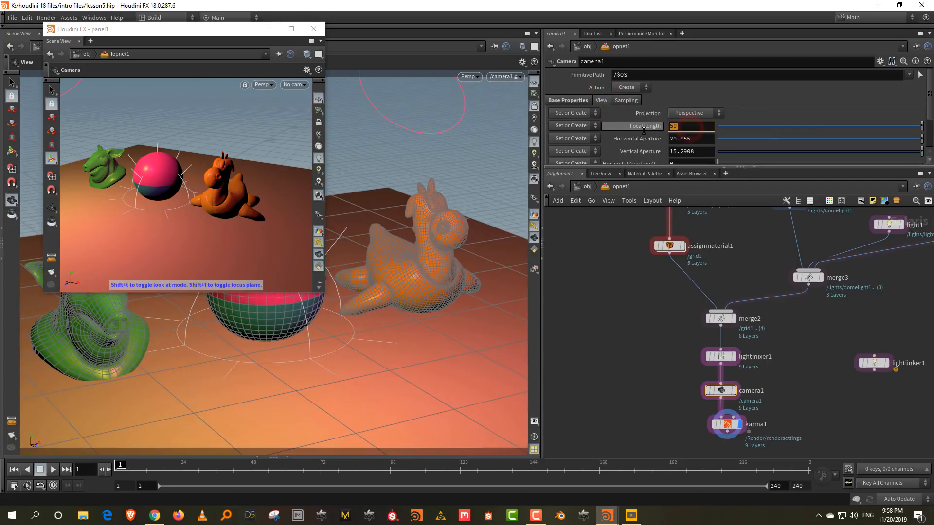
pyautogui.press('Return')
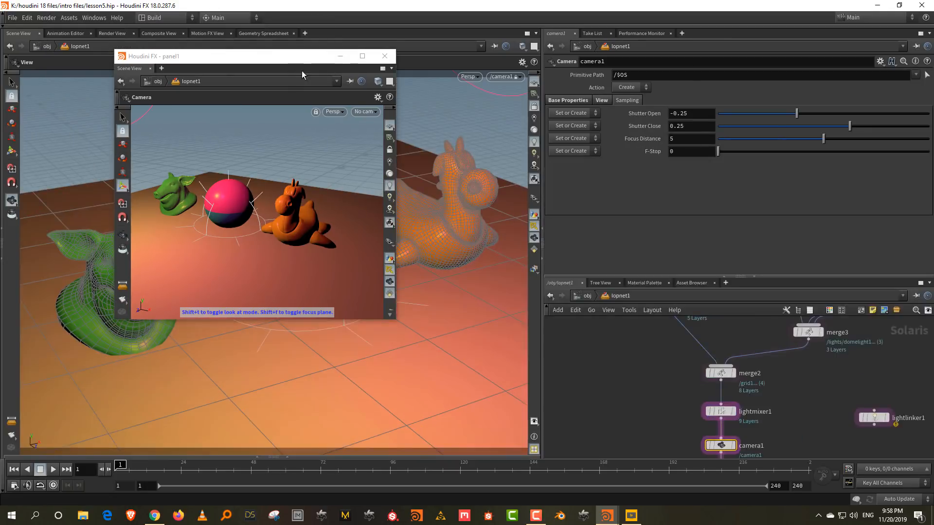
# Step: Look through camera1 in the floating scene view, preview it with Karma and return the view to Houdini GL
pyautogui.click(365, 112)
pyautogui.click(364, 113)
pyautogui.click(364, 112)
pyautogui.click(377, 132)
pyautogui.click(333, 112)
pyautogui.click(338, 157)
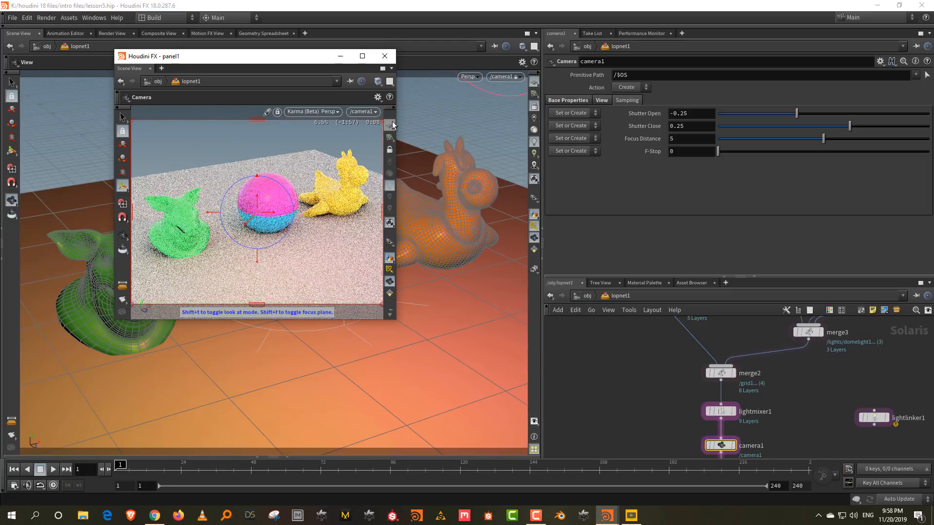
pyautogui.click(335, 112)
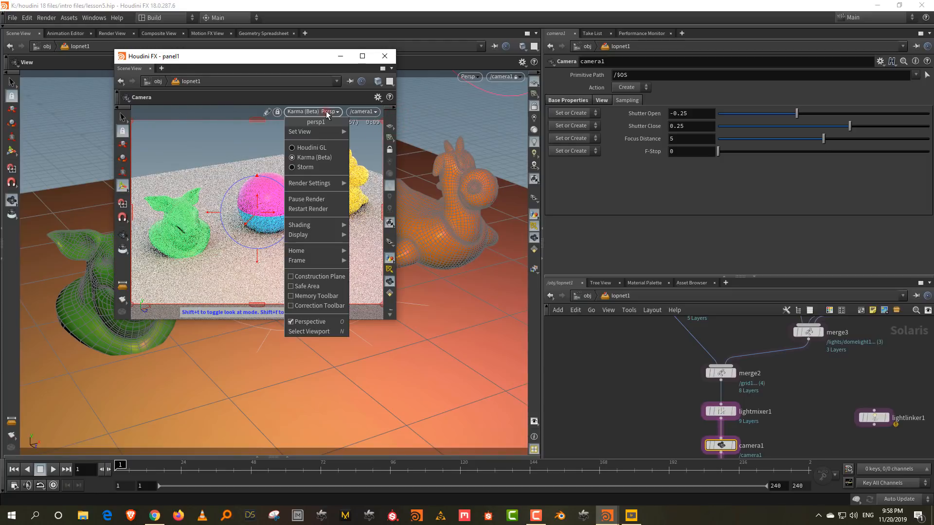
pyautogui.click(324, 146)
# Step: Set the pixel samples to 4 in karma1's rendering sampling settings
pyautogui.moveTo(648, 177); pyautogui.dragTo(648, 176)
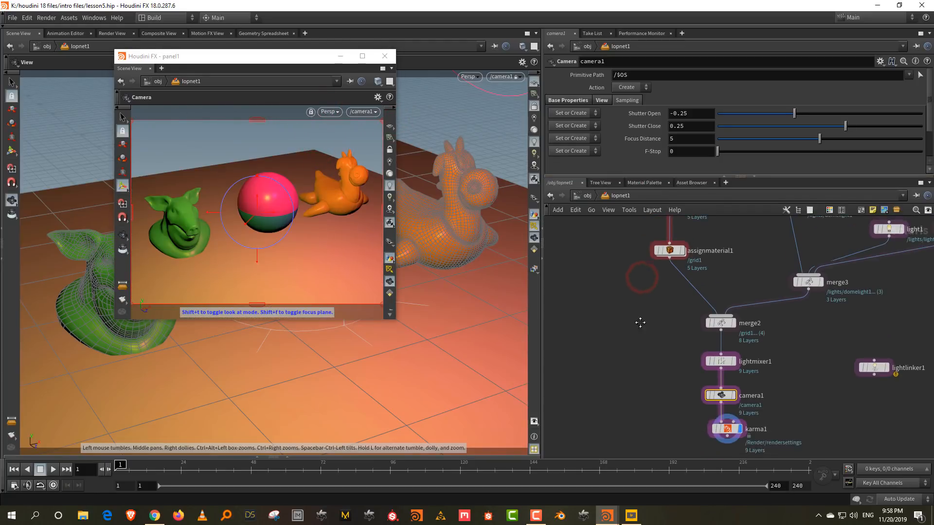
pyautogui.moveTo(672, 413); pyautogui.dragTo(666, 378, button='middle')
pyautogui.moveTo(666, 379); pyautogui.dragTo(750, 416)
pyautogui.moveTo(691, 177); pyautogui.dragTo(691, 280)
pyautogui.scroll(-2, 564, 224)
pyautogui.click(585, 184)
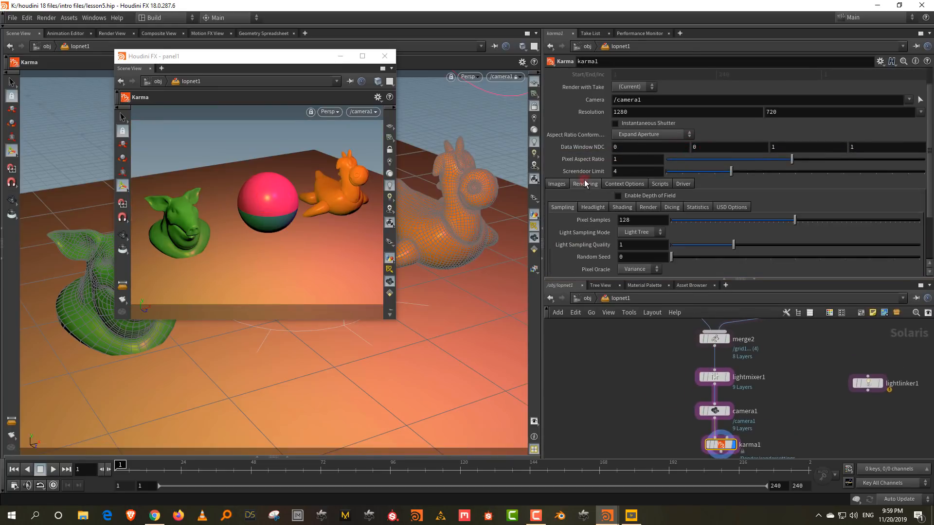
pyautogui.scroll(-2, 599, 220)
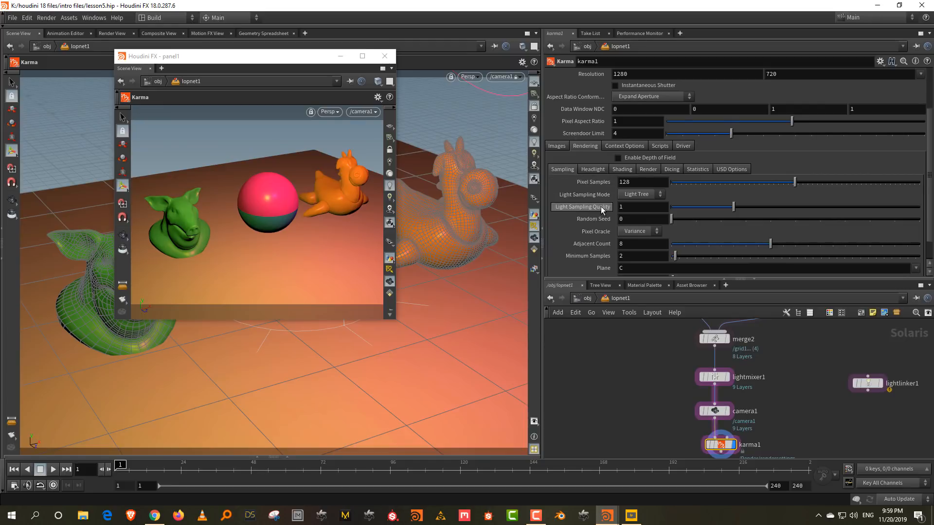
pyautogui.scroll(-1, 600, 206)
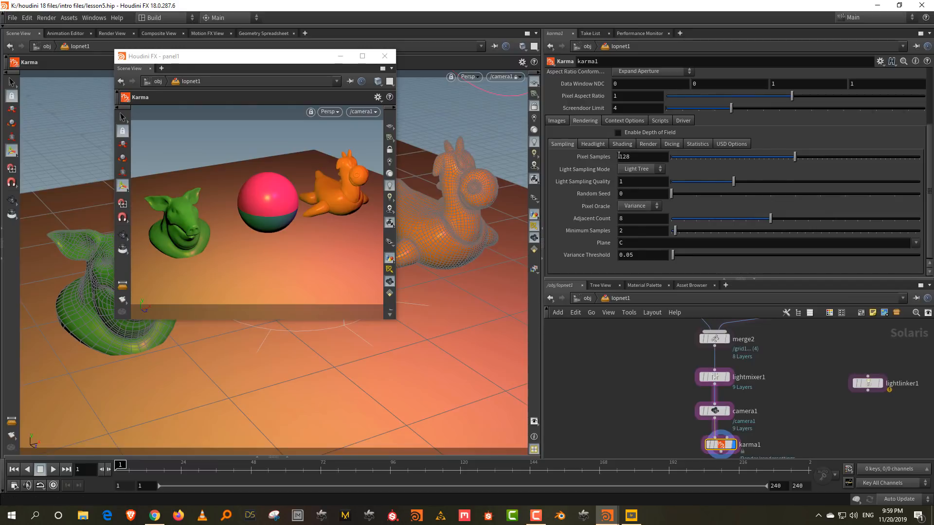
pyautogui.doubleClick(634, 157)
pyautogui.write('4')
pyautogui.press('Return')
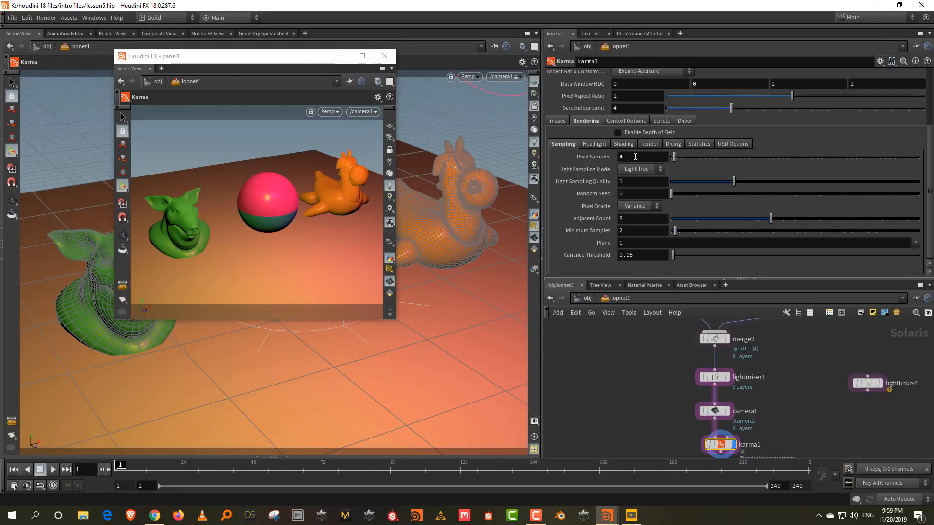
# Step: Set karma1's output picture to the preset for a sequence of .exr files
pyautogui.scroll(3, 592, 194)
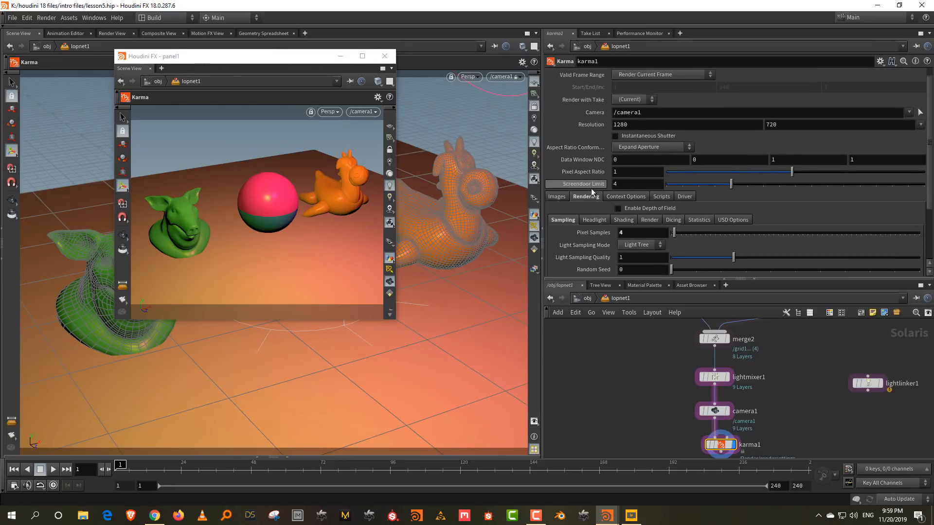
pyautogui.click(556, 197)
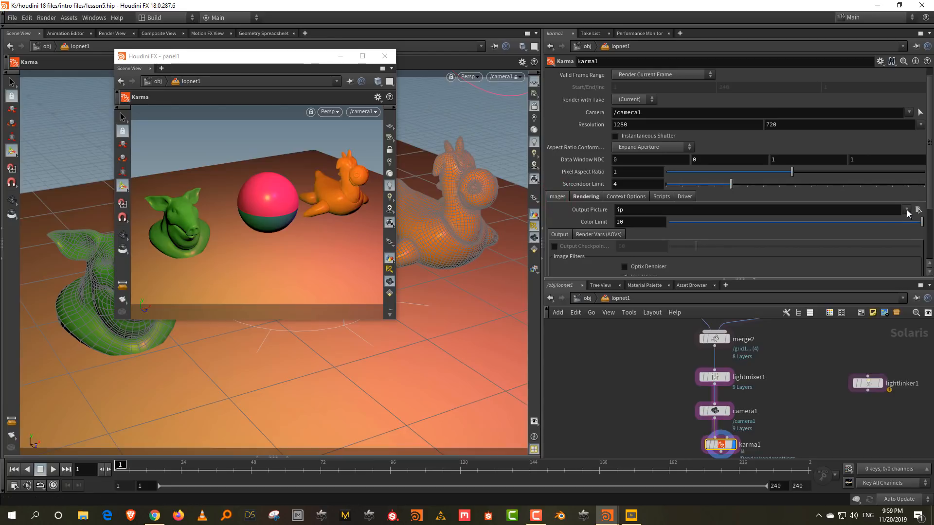
pyautogui.click(906, 210)
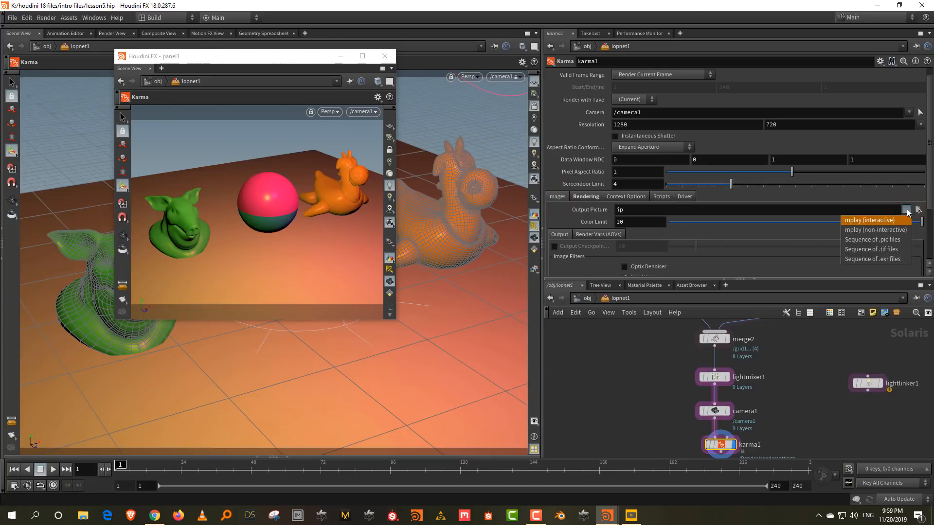
pyautogui.click(896, 260)
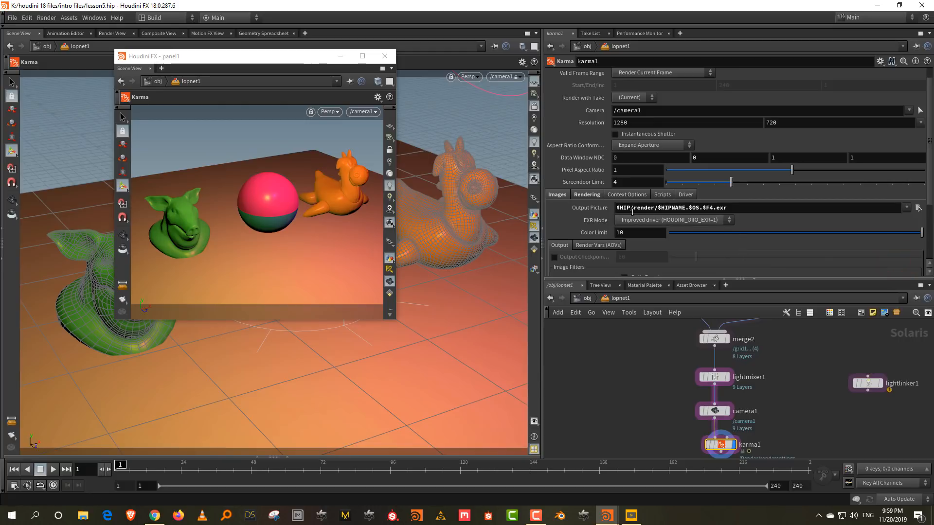
# Step: Remove the render folder from karma1's output picture path so it reads $HIP/$HIPNAME.$OS.$F4.exr
pyautogui.click(633, 208)
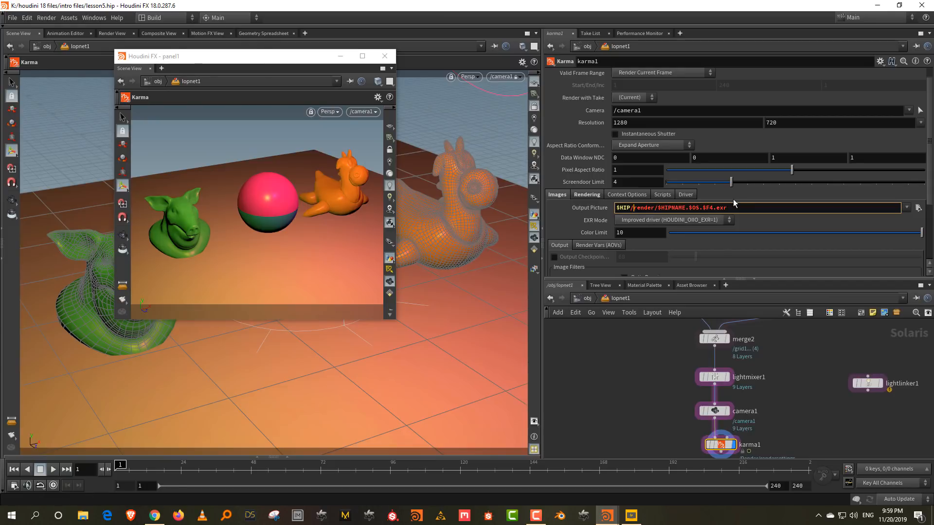
pyautogui.press('Delete')
pyautogui.press('Delete')
pyautogui.press('Delete')
pyautogui.press('Delete')
pyautogui.press('Delete')
pyautogui.press('Delete')
pyautogui.press('Delete')
pyautogui.press('Return')
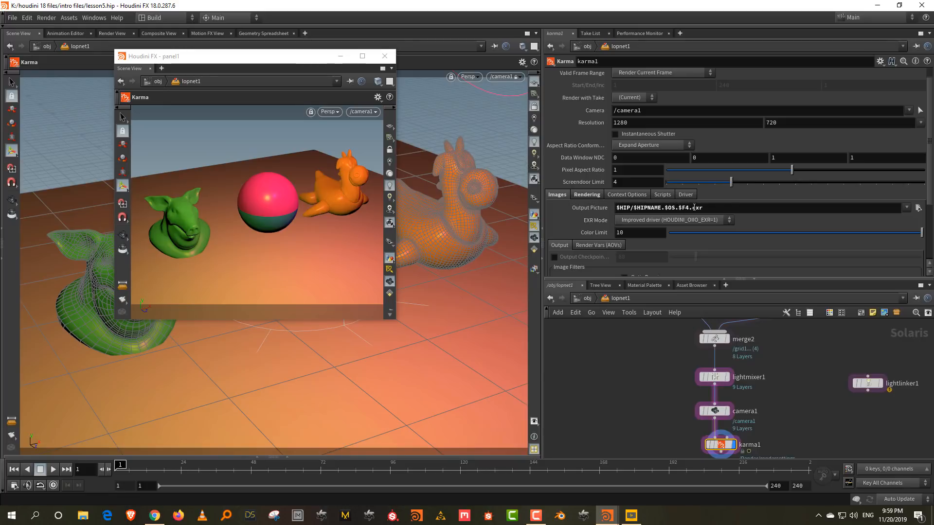
# Step: Change the file extension of karma1's output picture to jpg
pyautogui.moveTo(693, 208); pyautogui.dragTo(714, 206)
pyautogui.press('BackSpace')
pyautogui.press('BackSpace')
pyautogui.write('jpg')
pyautogui.press('Return')
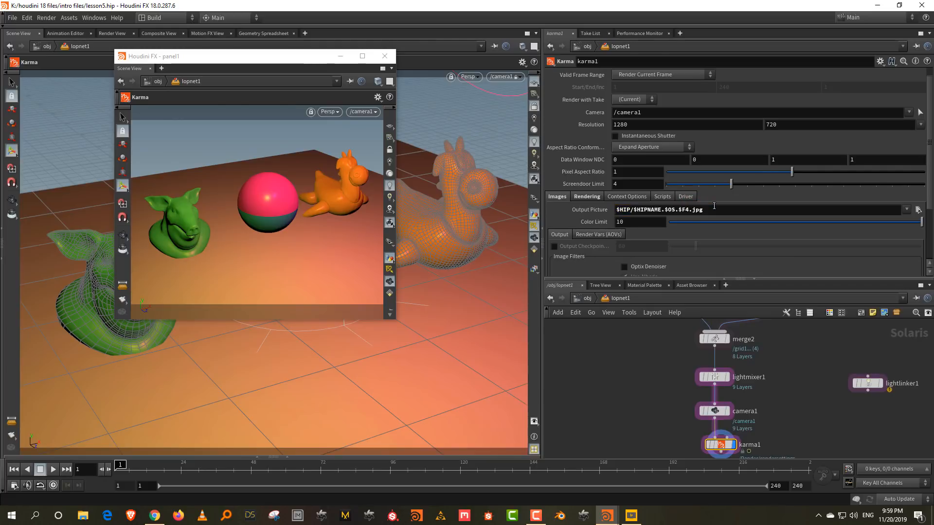
# Step: Set karma1's render resolution to 640 by 480
pyautogui.doubleClick(636, 124)
pyautogui.write('640')
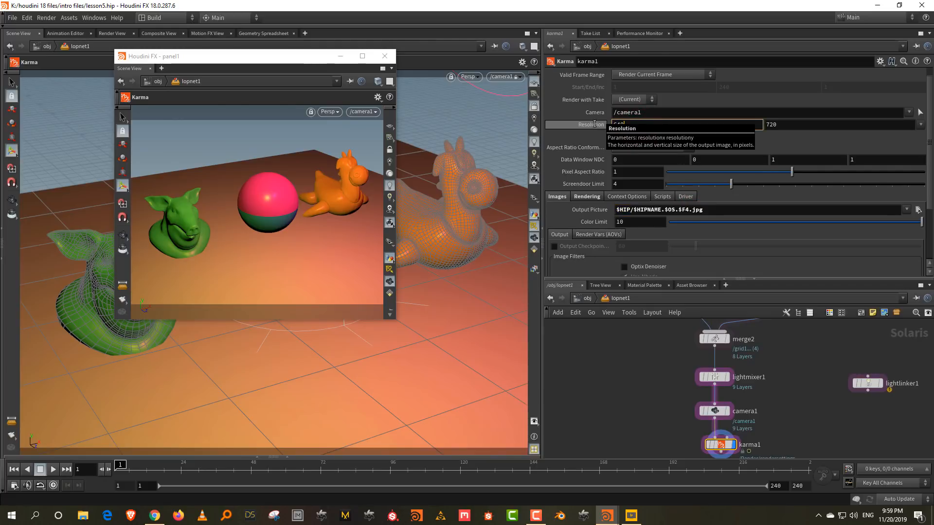
pyautogui.press('Tab')
pyautogui.write('480')
pyautogui.press('Return')
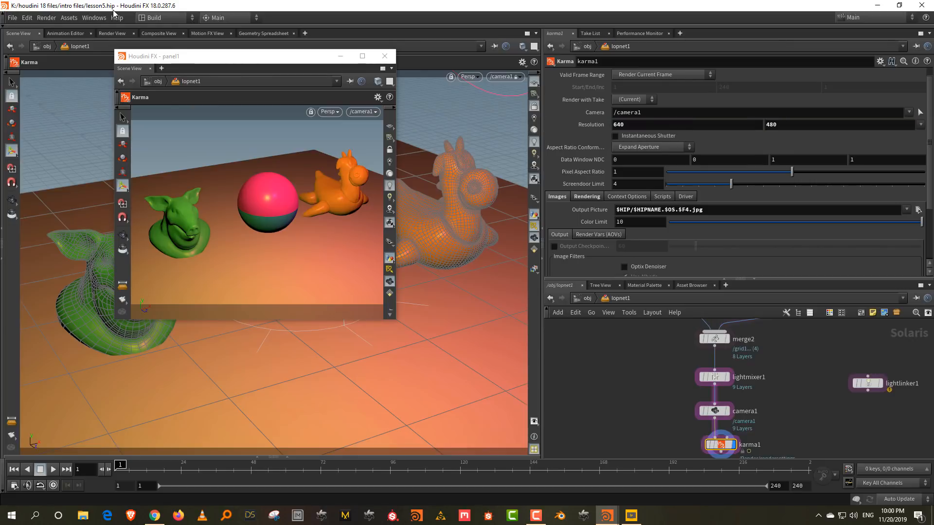
# Step: Open the render scheduler and move its window clear of the main window's corner
pyautogui.click(48, 18)
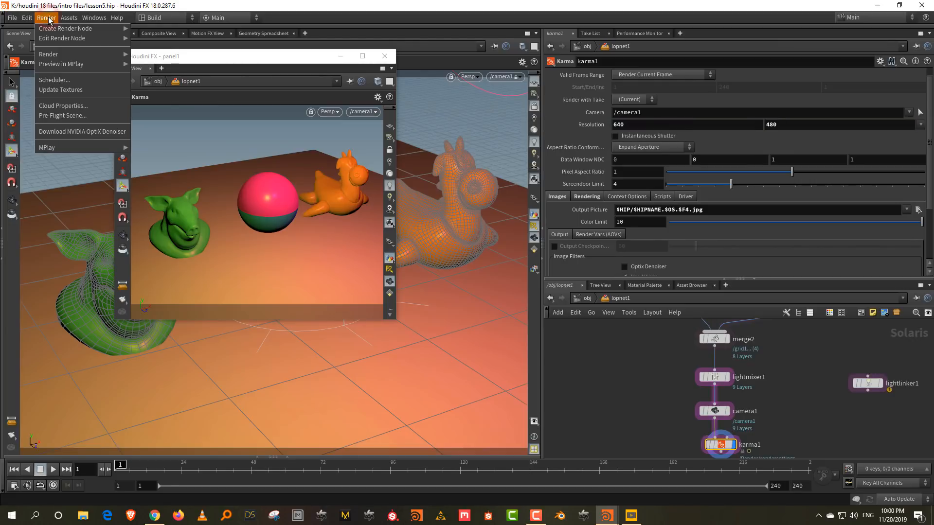
pyautogui.click(58, 80)
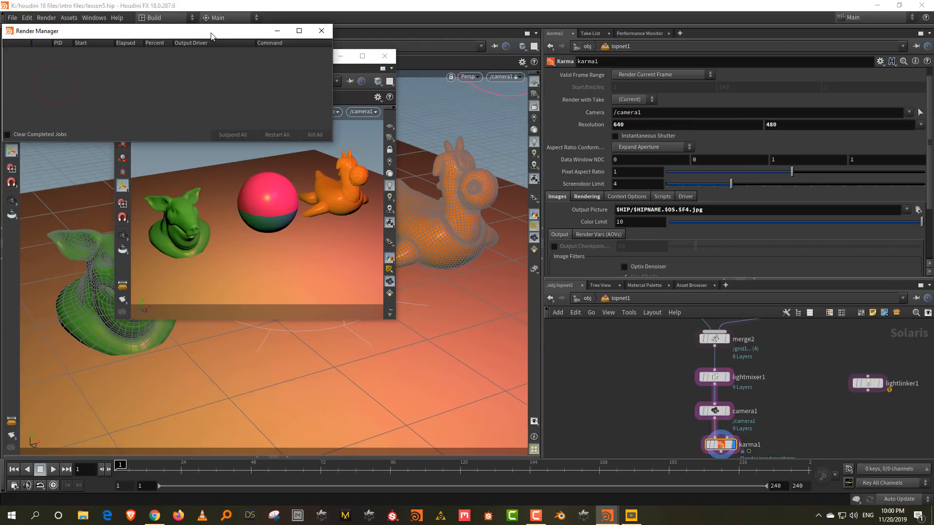
pyautogui.moveTo(210, 33); pyautogui.dragTo(267, 34)
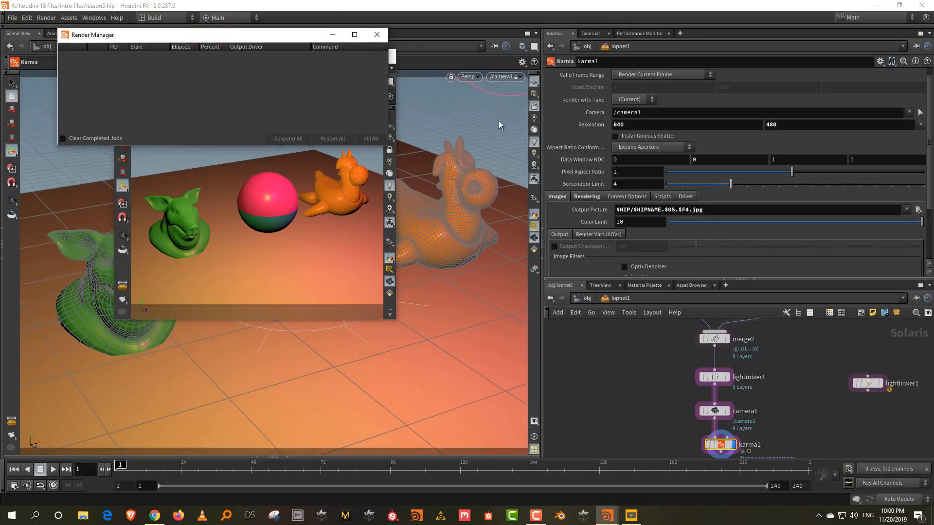
# Step: Save the scene file and render the current frame of karma1 to disk
pyautogui.click(12, 17)
pyautogui.click(18, 64)
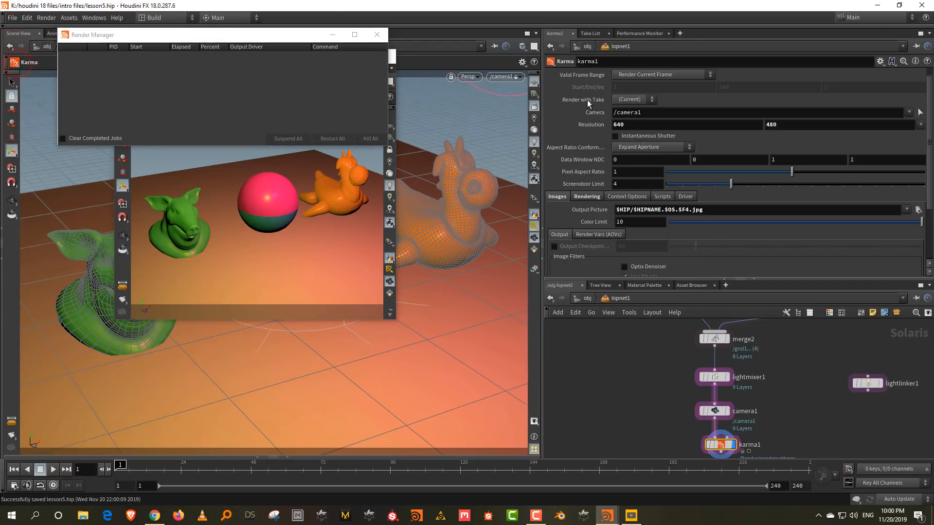
pyautogui.scroll(1, 588, 93)
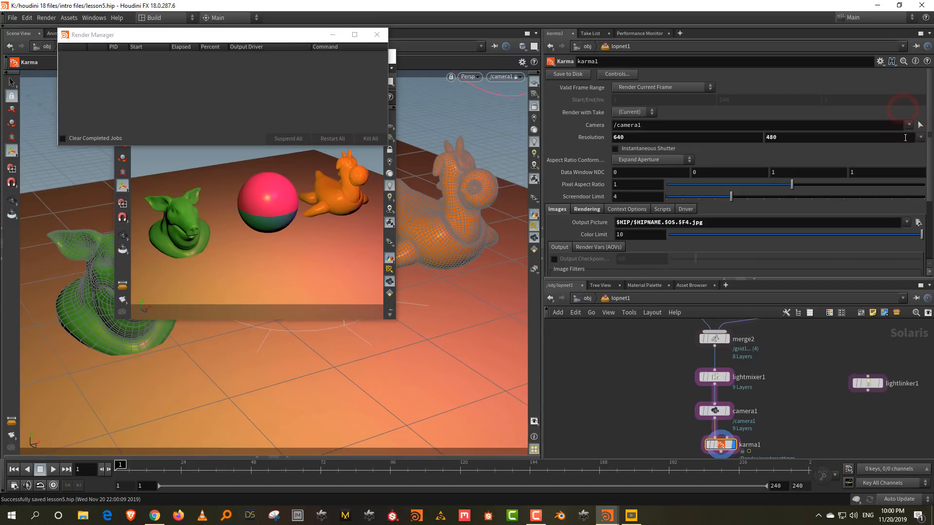
pyautogui.click(576, 74)
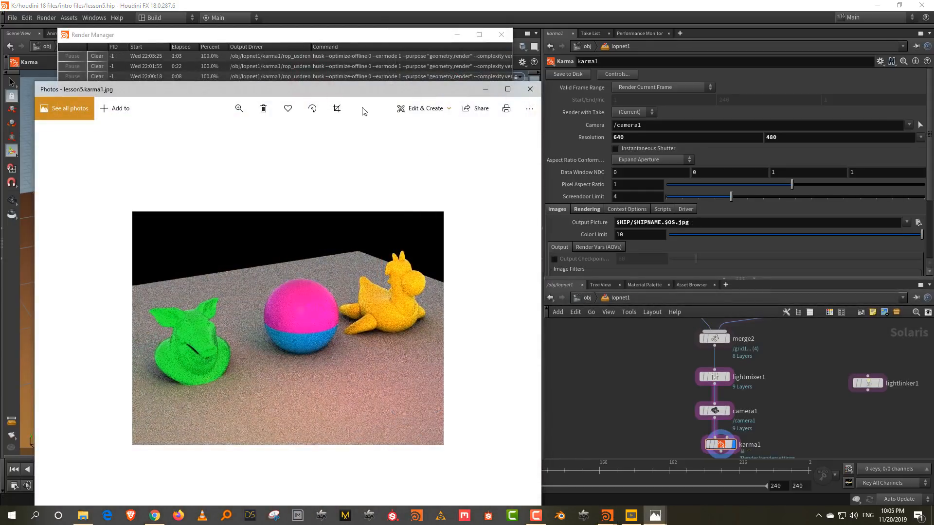
# Step: Check karma1's sampling settings and examine the rendered image lesson5.karma1.0001.jpg in Photos for noise
pyautogui.click(589, 232)
pyautogui.scroll(-2, 589, 231)
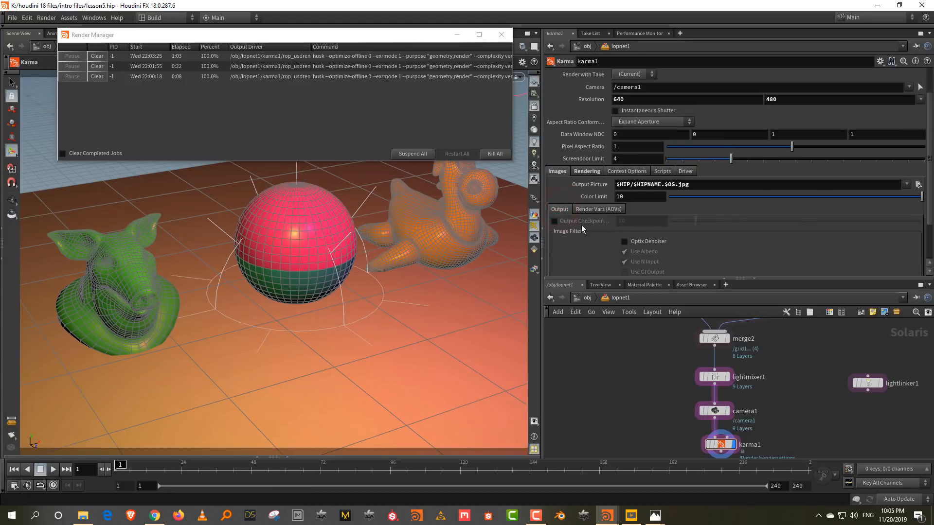
pyautogui.click(589, 171)
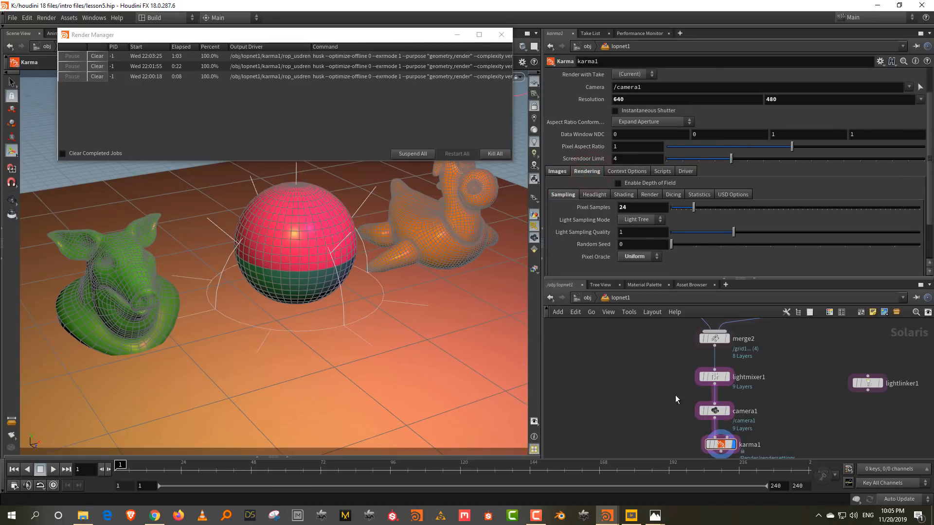
pyautogui.moveTo(655, 516)
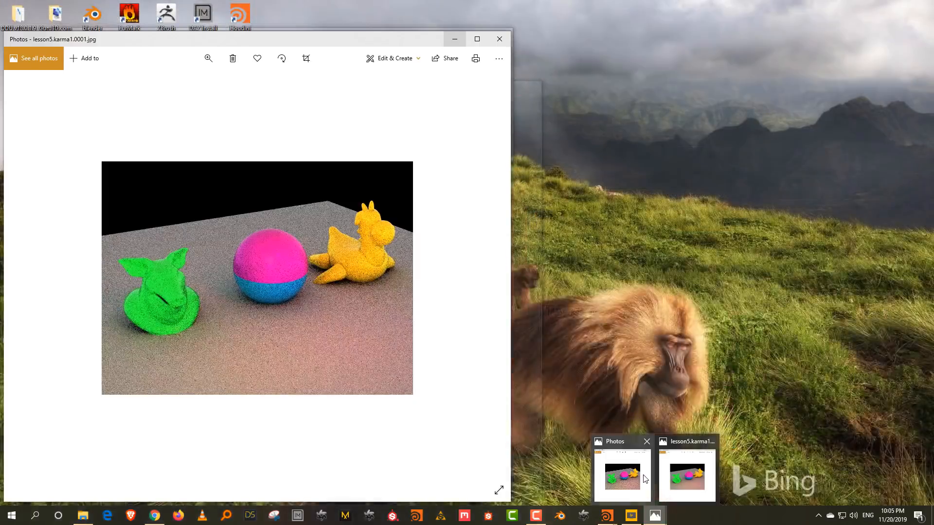
pyautogui.click(645, 479)
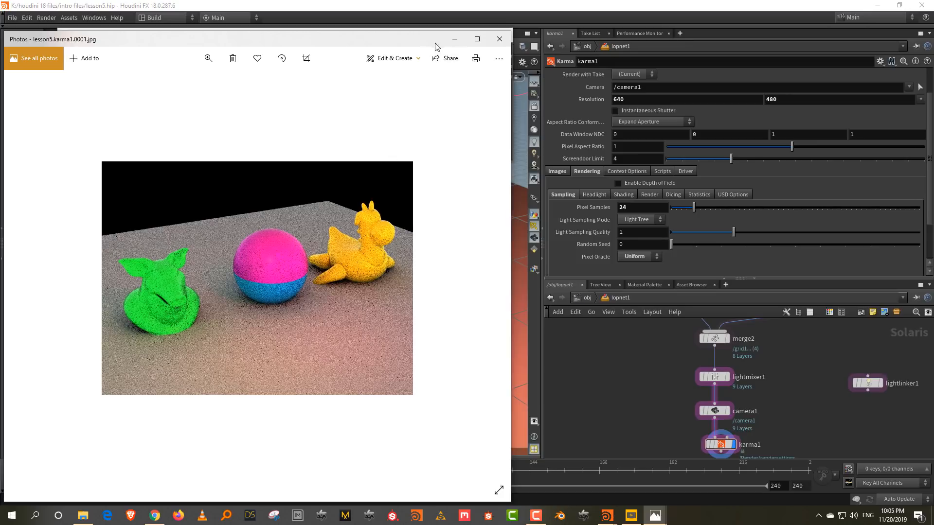
pyautogui.moveTo(419, 37); pyautogui.dragTo(411, 66)
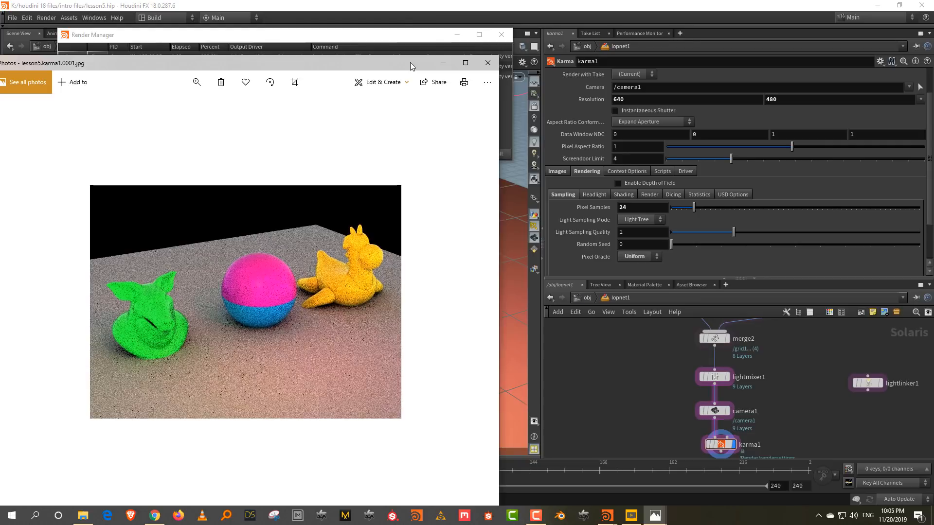
pyautogui.click(443, 63)
# Step: Enable the Optix Denoiser in karma1's image filters
pyautogui.click(555, 171)
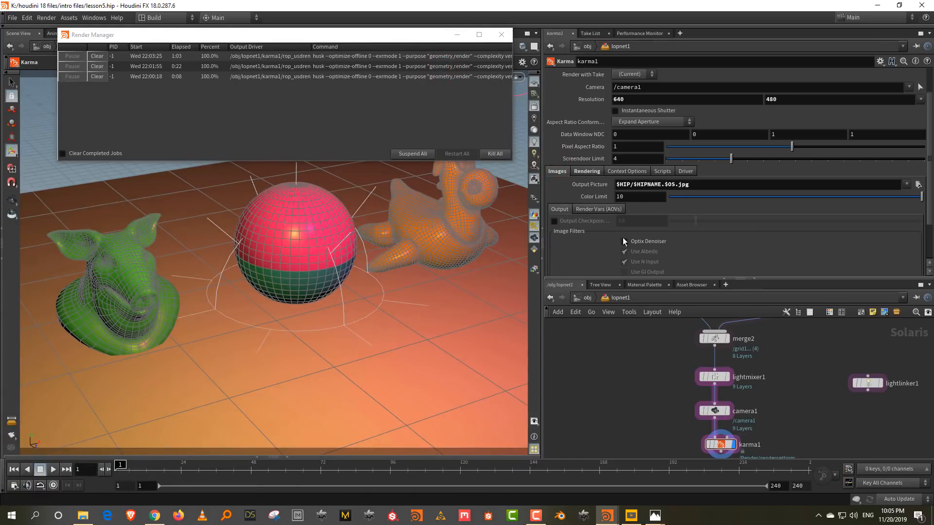
pyautogui.click(653, 241)
pyautogui.scroll(-1, 747, 244)
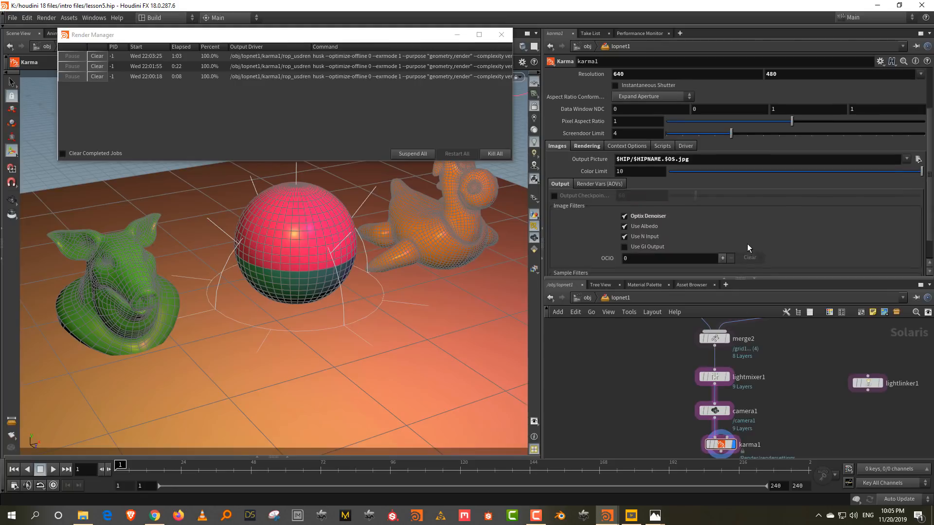
# Step: Bring the floating camera viewer panel1 forward, enlarge it and switch its renderer to Karma (Beta)
pyautogui.moveTo(618, 518)
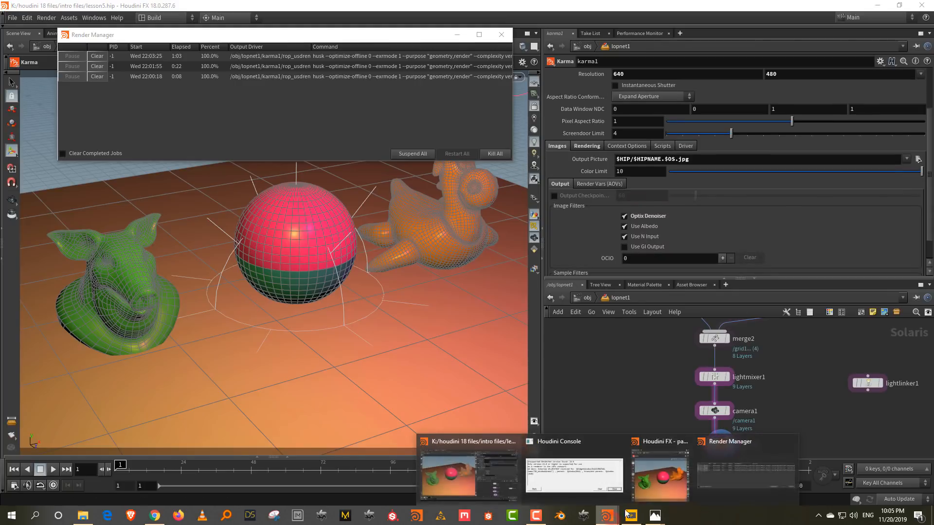
pyautogui.click(659, 483)
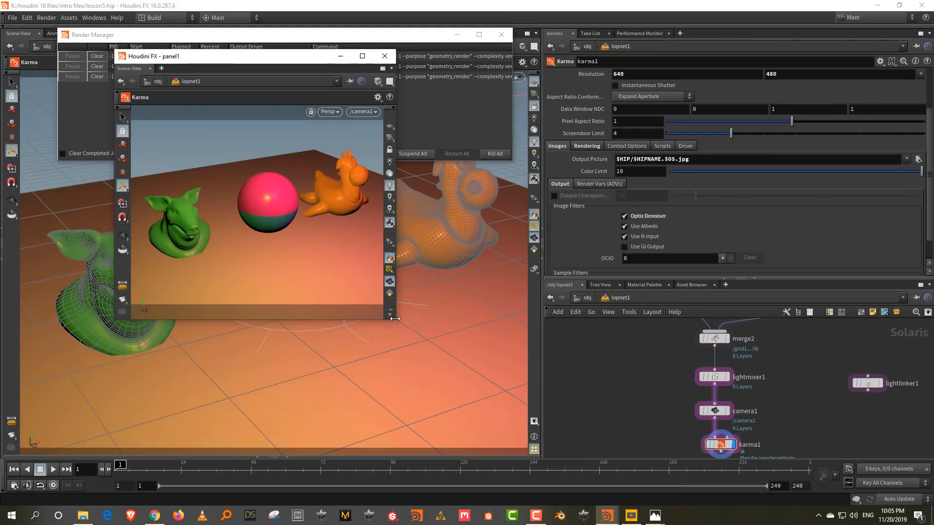
pyautogui.moveTo(395, 321); pyautogui.dragTo(471, 407)
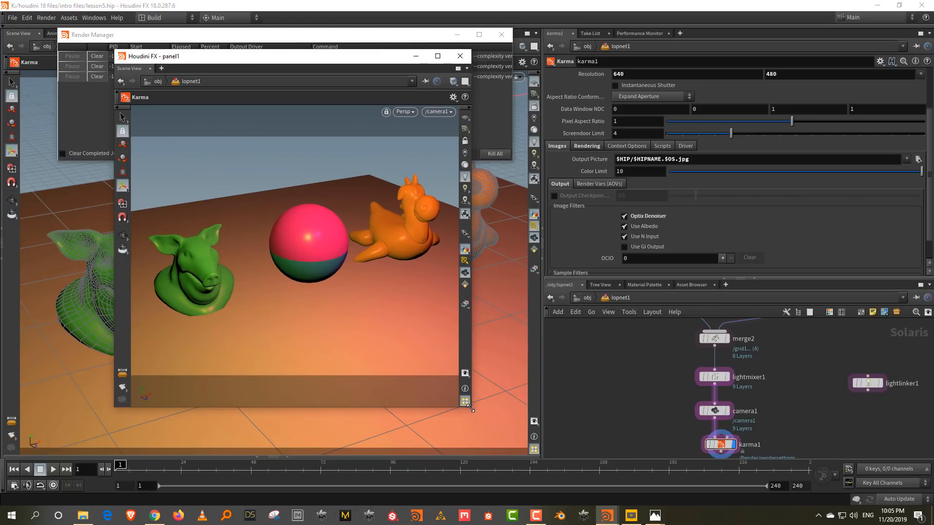
pyautogui.click(403, 112)
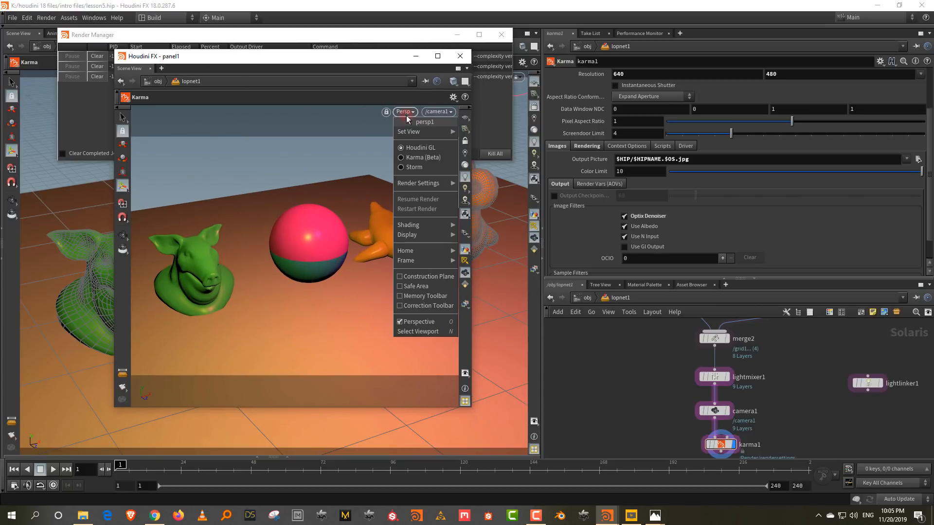
pyautogui.click(417, 158)
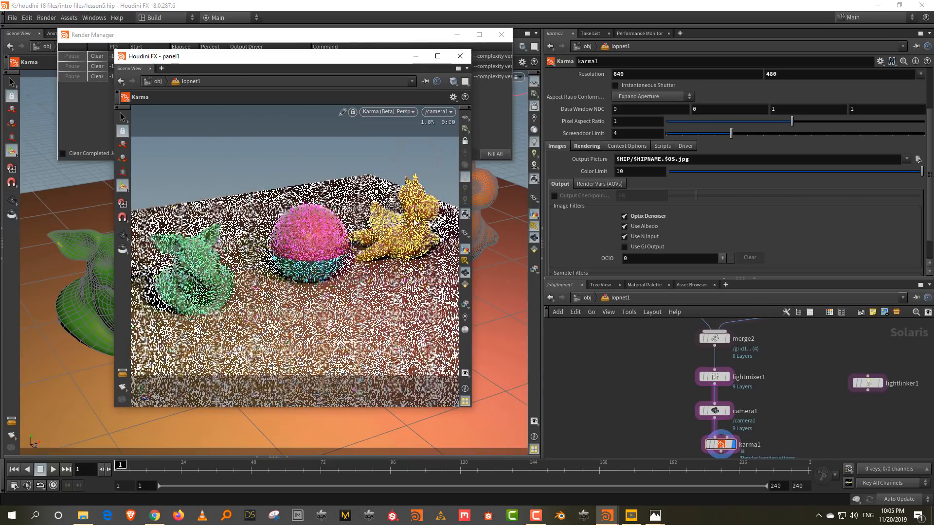
# Step: Turn on denoising for the Karma camera render in the floating scene view and inspect the objects
pyautogui.click(465, 331)
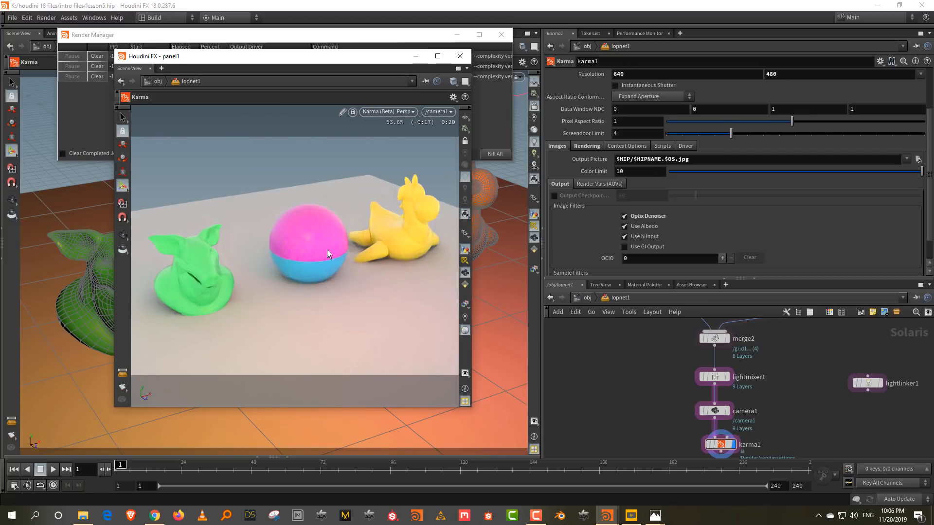
pyautogui.press('Escape')
pyautogui.moveTo(307, 245); pyautogui.dragTo(395, 239)
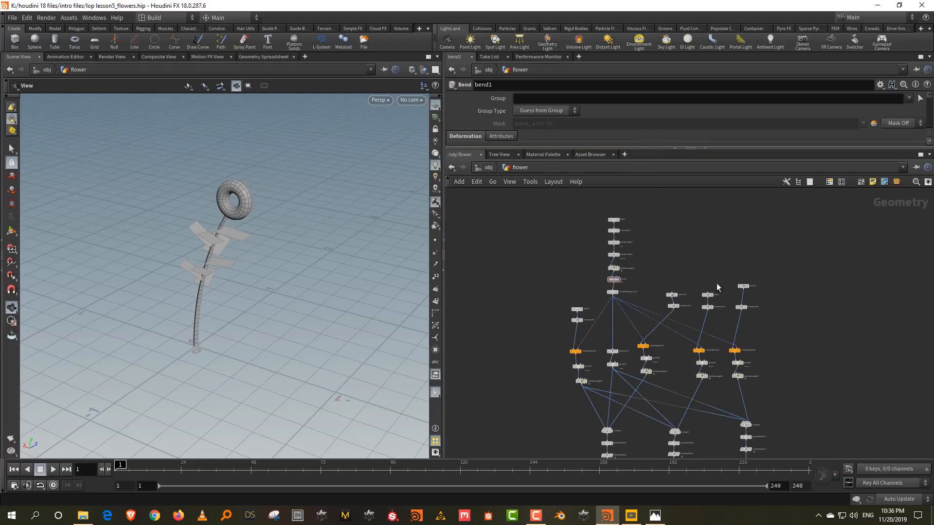
# Step: Display the three flower variants in turn through the output nulls OUT_flowerA, OUT_flowerB and OUT_flowerC
pyautogui.moveTo(792, 383); pyautogui.dragTo(792, 340, button='middle')
pyautogui.scroll(3, 660, 310)
pyautogui.moveTo(661, 302); pyautogui.dragTo(745, 379, button='middle')
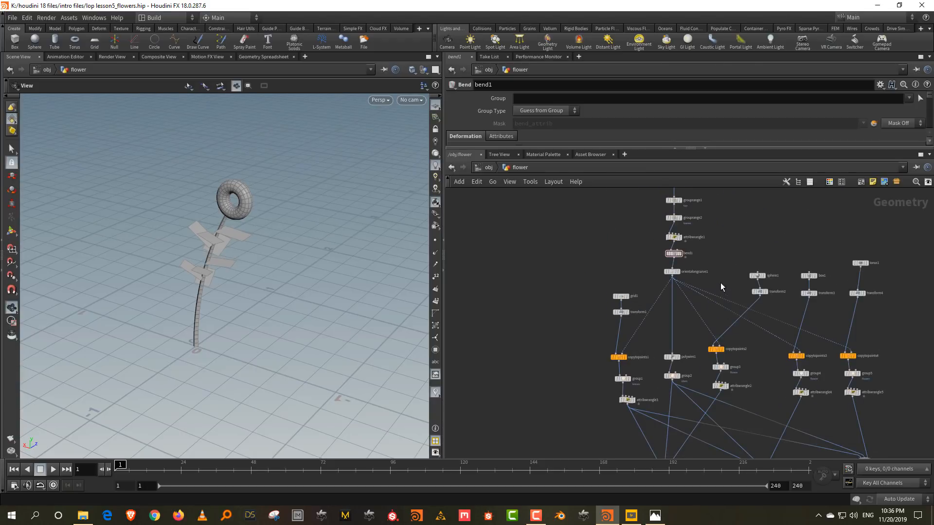
pyautogui.moveTo(219, 236); pyautogui.dragTo(250, 214)
pyautogui.moveTo(691, 360); pyautogui.dragTo(690, 207, button='middle')
pyautogui.scroll(4, 638, 394)
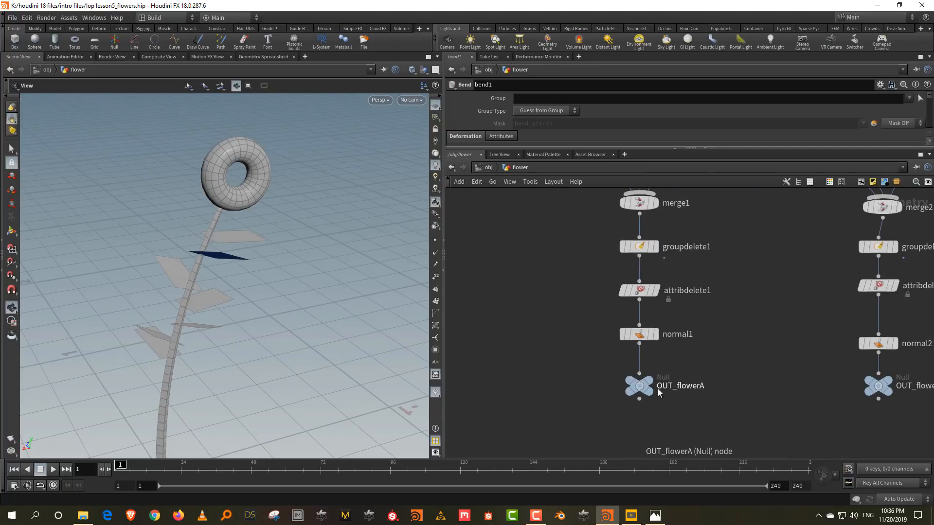
pyautogui.click(652, 395)
pyautogui.moveTo(700, 372); pyautogui.dragTo(593, 368, button='middle')
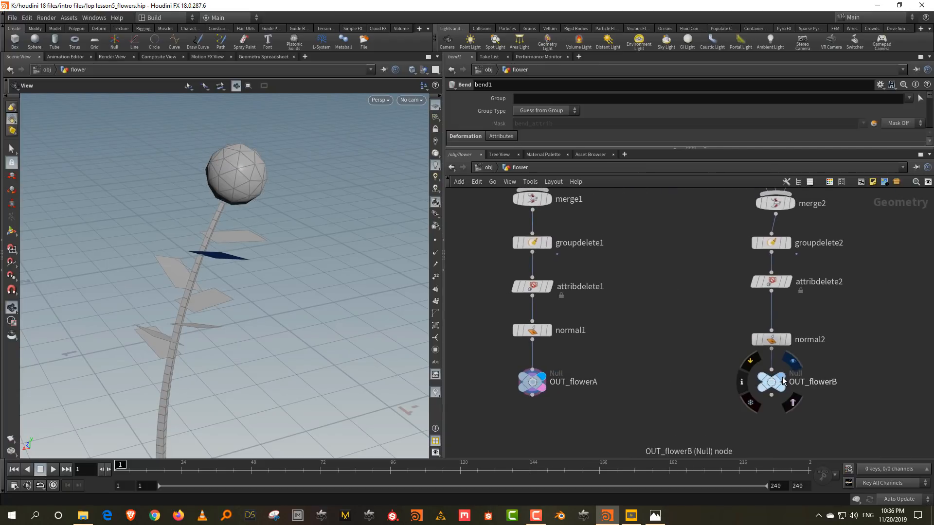
pyautogui.click(792, 399)
pyautogui.moveTo(827, 392); pyautogui.dragTo(586, 393, button='middle')
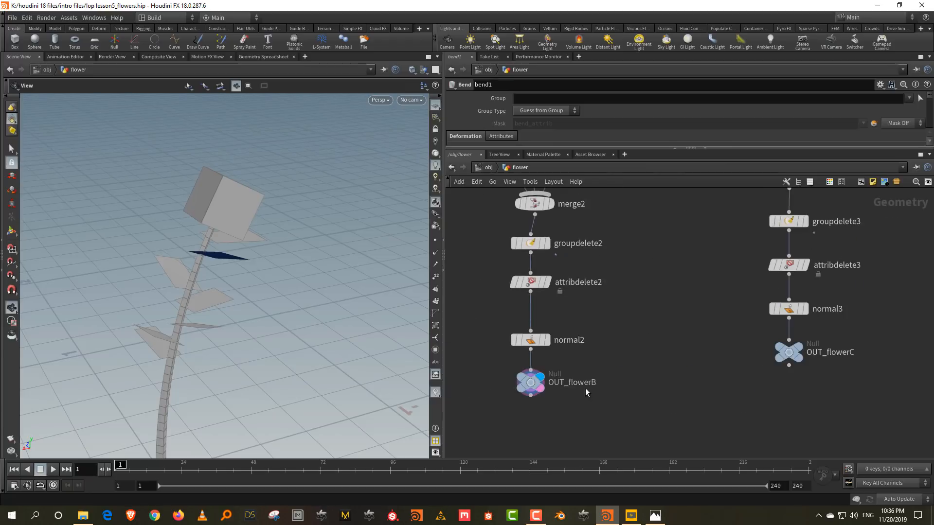
pyautogui.click(808, 368)
# Step: Return to the start of the flower network and display line1, followed by its resampled points at resample1
pyautogui.moveTo(714, 389); pyautogui.dragTo(783, 457, button='middle')
pyautogui.scroll(-3, 783, 456)
pyautogui.moveTo(738, 378); pyautogui.dragTo(830, 513, button='middle')
pyautogui.moveTo(778, 318); pyautogui.dragTo(801, 510, button='middle')
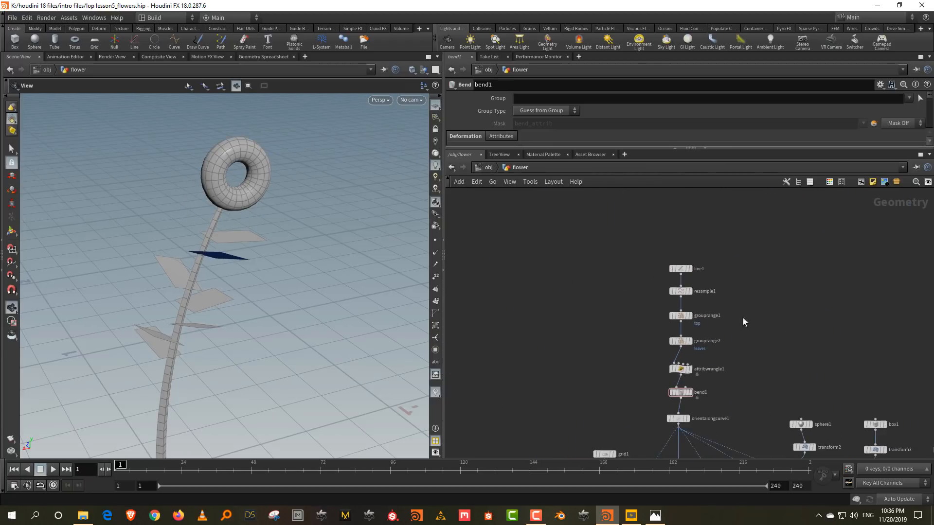
pyautogui.scroll(3, 700, 260)
pyautogui.click(683, 275)
pyautogui.scroll(1, 683, 278)
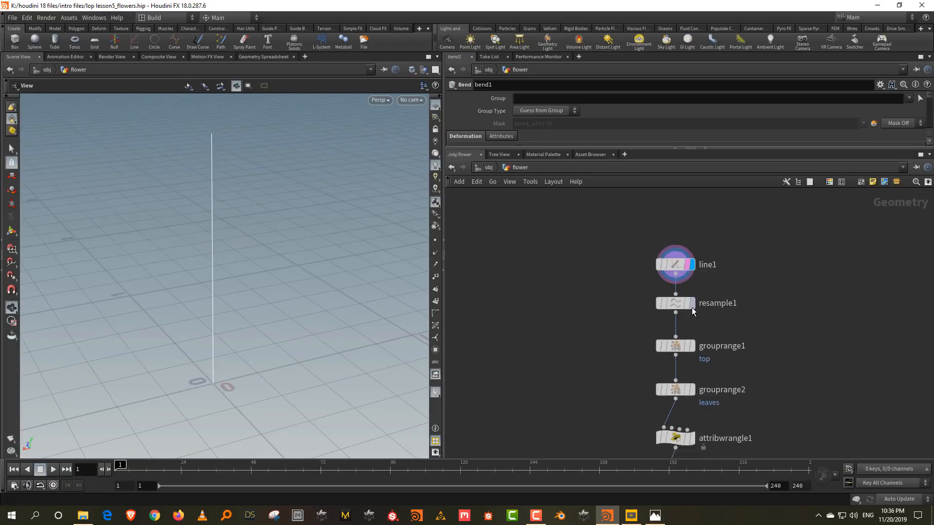
pyautogui.click(690, 304)
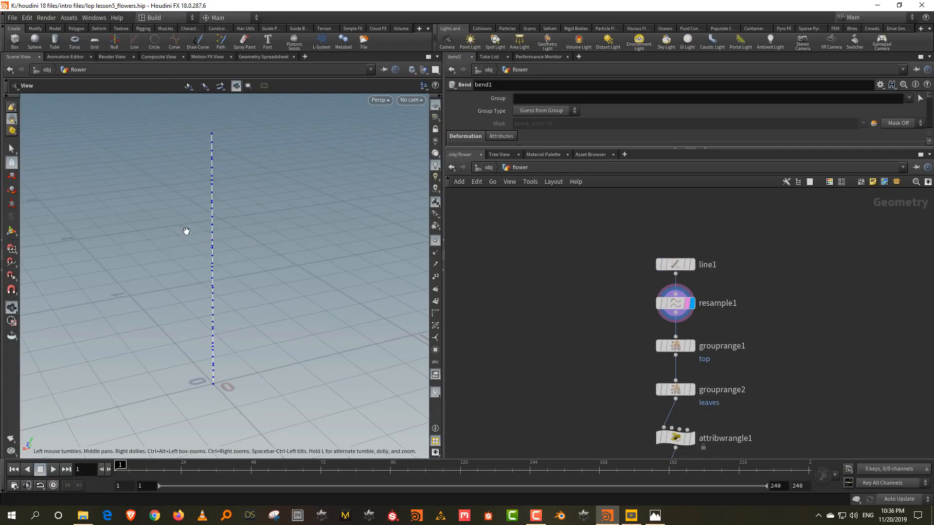
# Step: Examine resample1's segment and Curve U Attribute settings, undoing any accidental parameter change
pyautogui.click(676, 303)
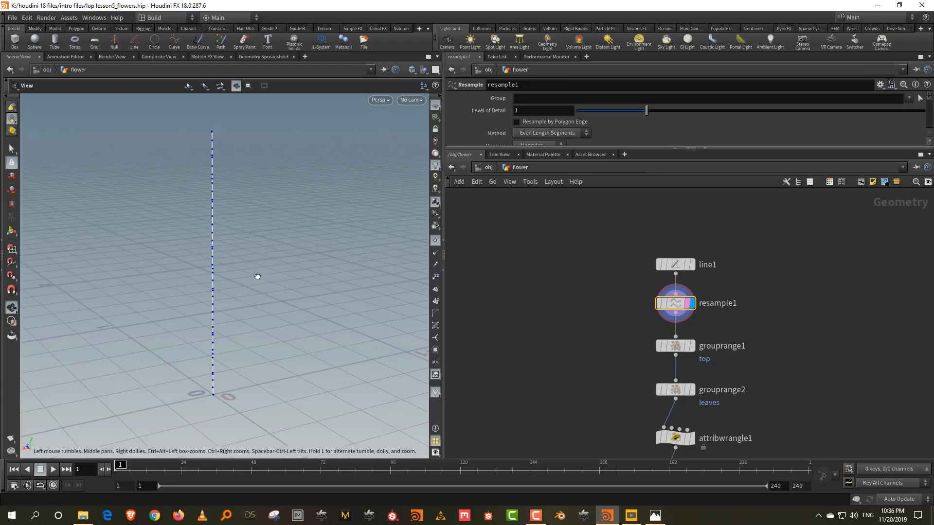
pyautogui.moveTo(538, 148); pyautogui.dragTo(538, 245)
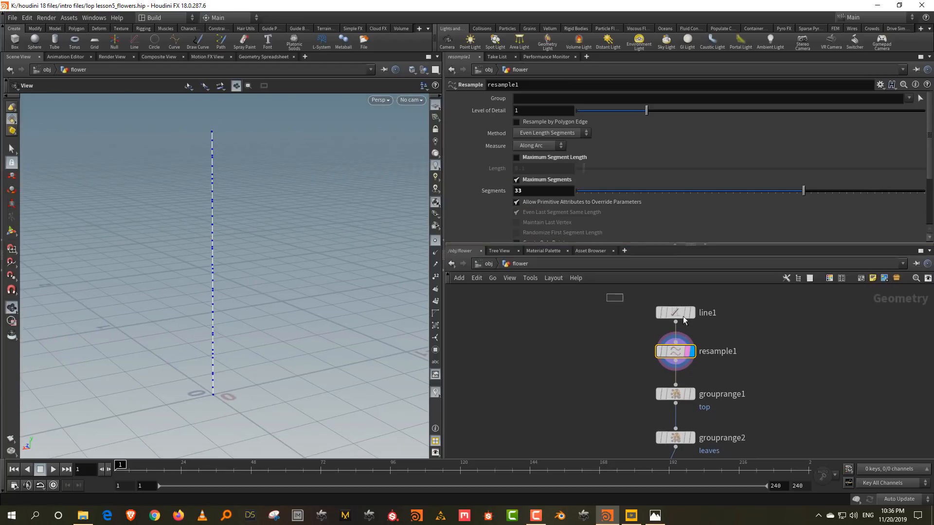
pyautogui.click(660, 313)
pyautogui.click(611, 135)
pyautogui.hotkey('ctrl', 'z')
pyautogui.moveTo(631, 331); pyautogui.dragTo(712, 375)
pyautogui.scroll(-3, 504, 190)
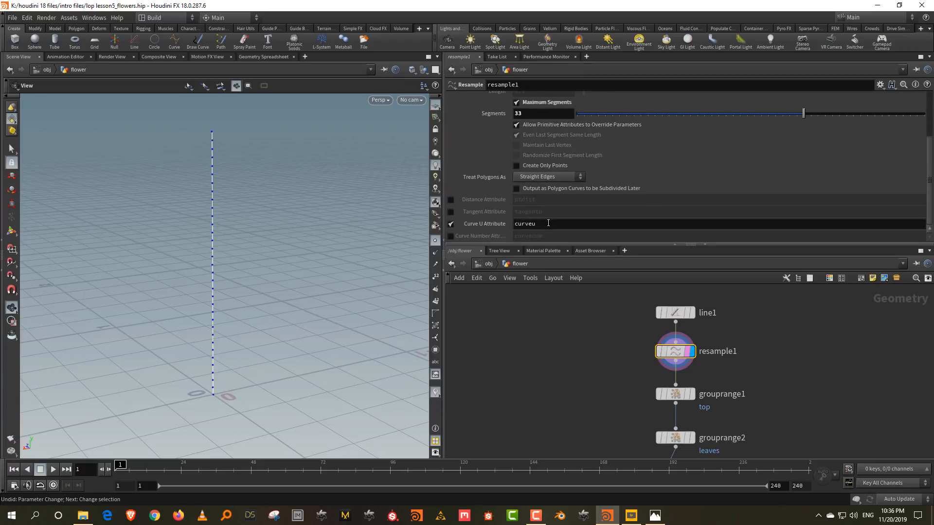
# Step: Display grouprange1 and grouprange2 and review the range settings of the top and leaves point groups
pyautogui.moveTo(720, 366); pyautogui.dragTo(706, 305, button='middle')
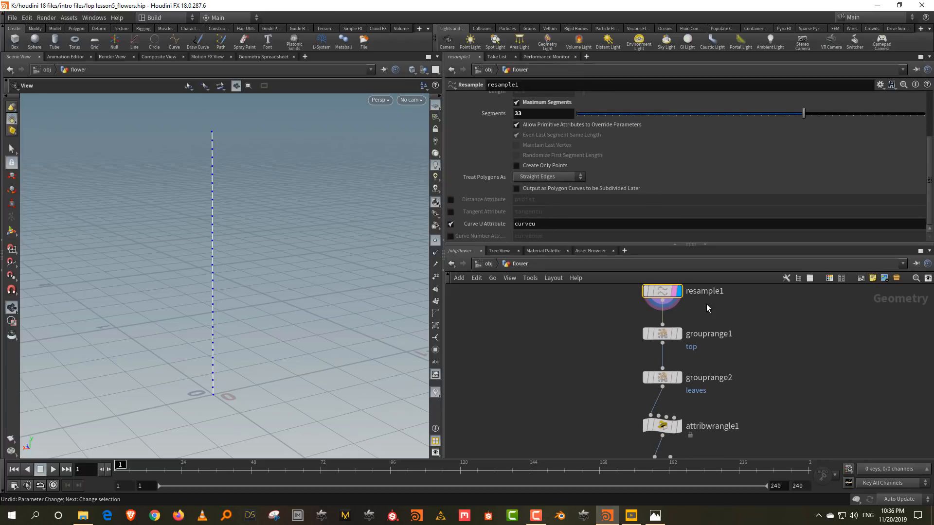
pyautogui.click(674, 337)
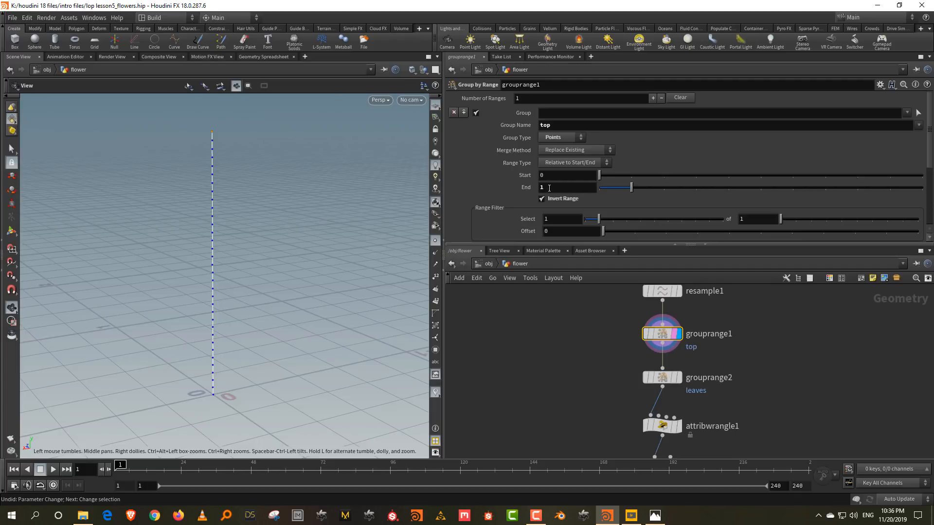
pyautogui.click(679, 379)
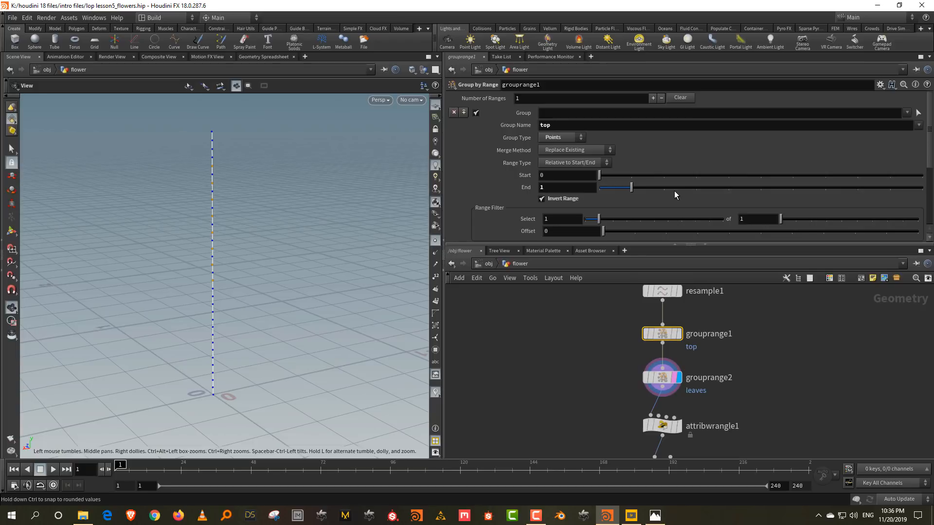
pyautogui.click(663, 378)
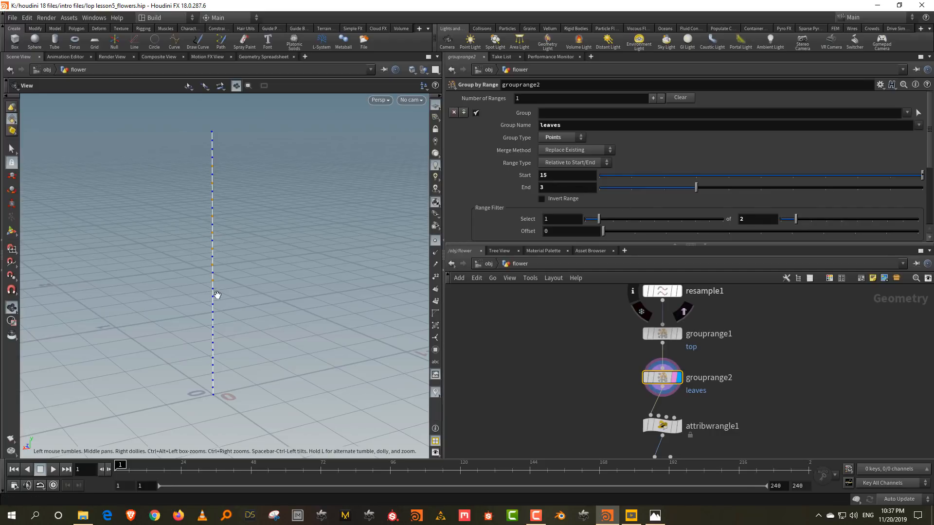
# Step: Display attribwrangle1 and review its pscale expression and the ramp that drives it
pyautogui.moveTo(767, 387); pyautogui.dragTo(756, 298, button='middle')
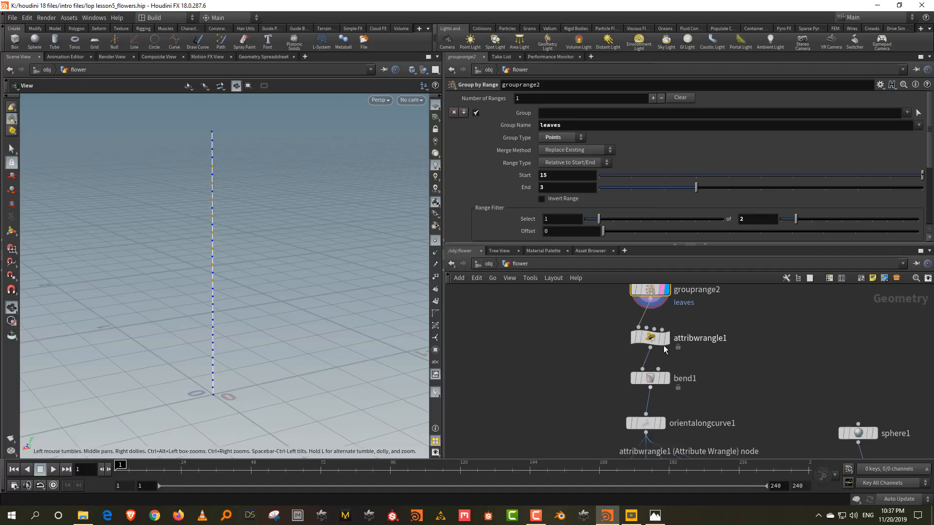
pyautogui.click(650, 337)
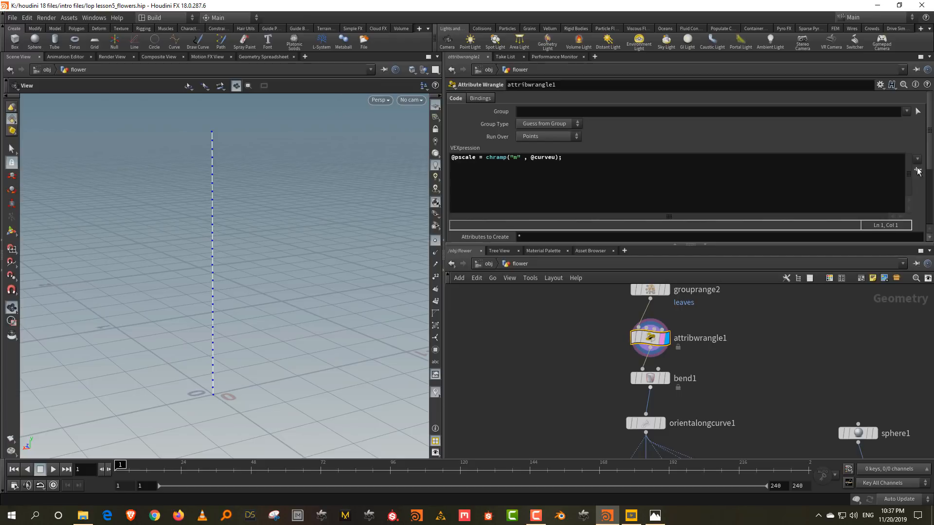
pyautogui.scroll(-3, 926, 153)
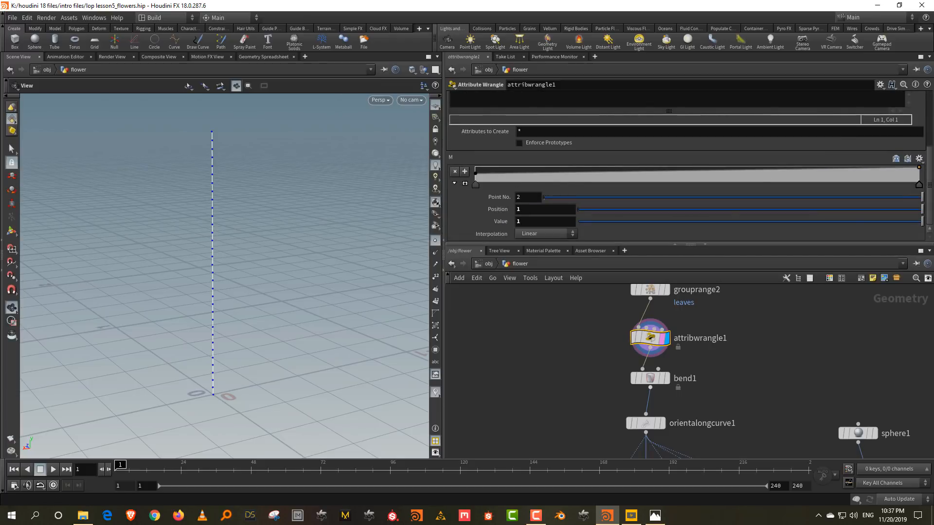
pyautogui.scroll(4, 928, 170)
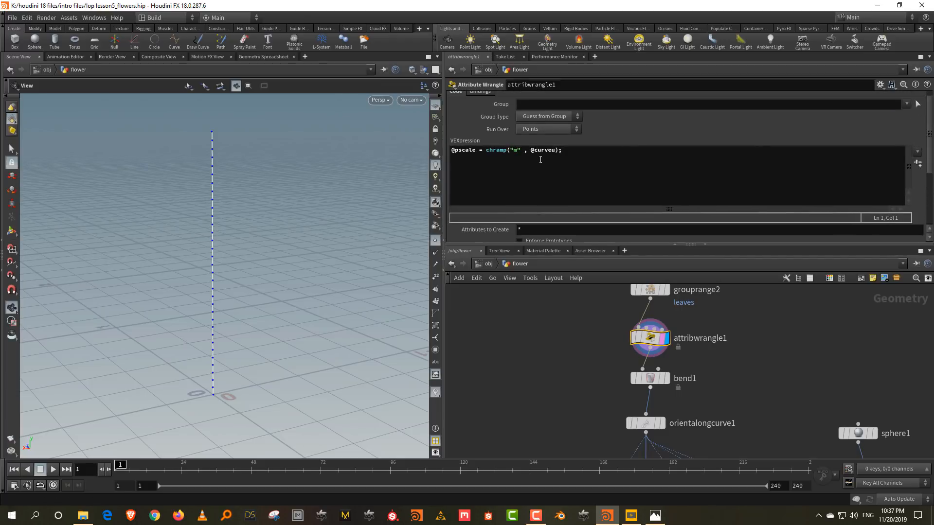
# Step: Display bend1 and orientalongcurve1 in turn and review how they bend and orient the stem curve
pyautogui.moveTo(748, 400); pyautogui.dragTo(742, 360, button='middle')
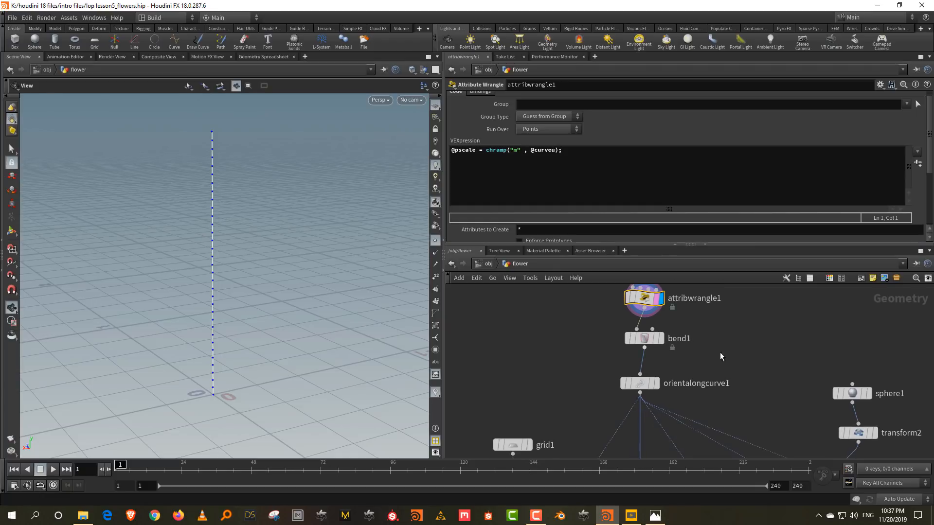
pyautogui.click(661, 342)
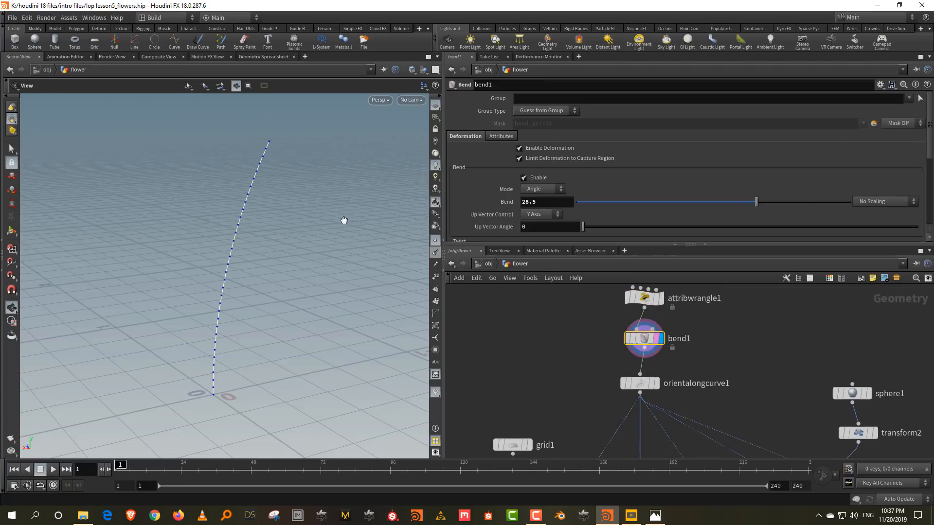
pyautogui.moveTo(601, 351); pyautogui.dragTo(593, 285, button='middle')
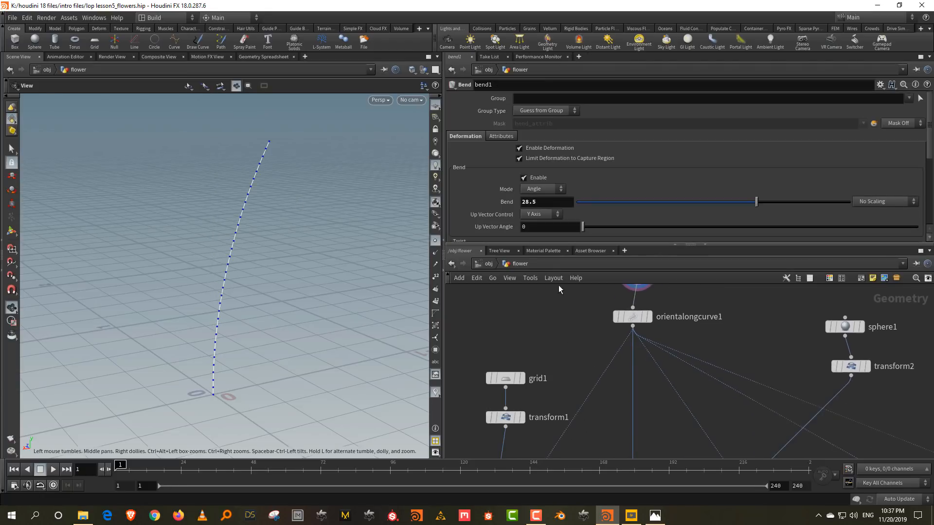
pyautogui.click(645, 322)
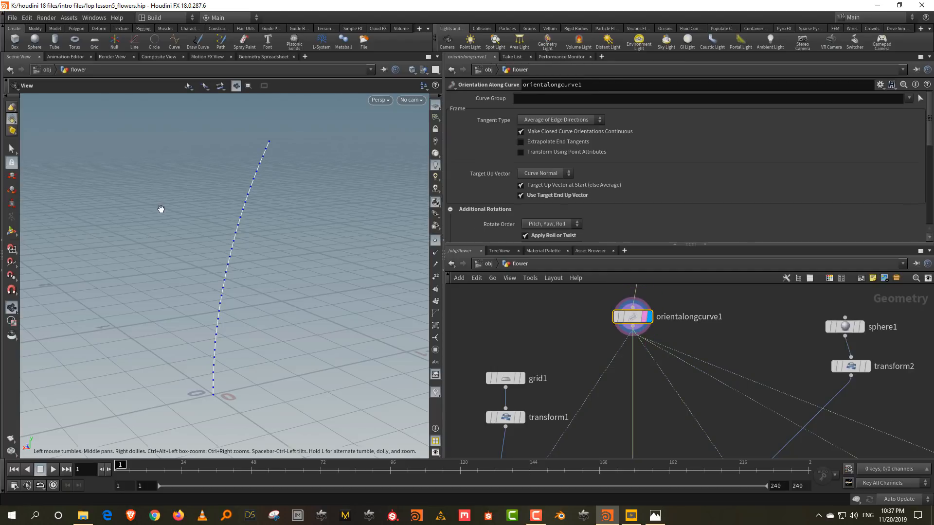
pyautogui.moveTo(647, 245); pyautogui.dragTo(649, 149)
# Step: Display copytopoints1 and inspect the leaf grids copied along the stem from several angles
pyautogui.moveTo(645, 354); pyautogui.dragTo(647, 245, button='middle')
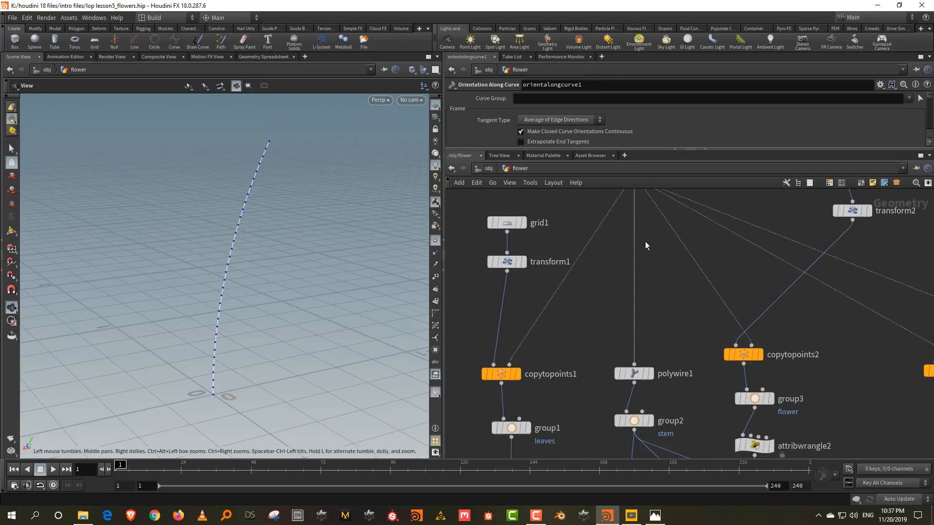
pyautogui.click(516, 374)
pyautogui.moveTo(302, 233); pyautogui.dragTo(337, 218)
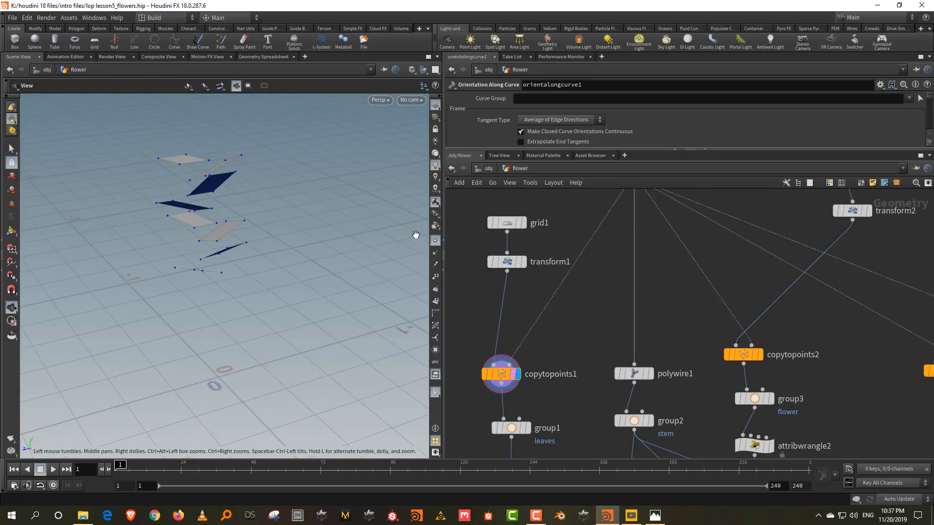
pyautogui.moveTo(411, 232); pyautogui.dragTo(250, 225)
# Step: Display polywire1 and review the stem geometry and its wire radius expression
pyautogui.moveTo(686, 322); pyautogui.dragTo(627, 304, button='middle')
pyautogui.click(586, 352)
pyautogui.click(582, 355)
pyautogui.moveTo(227, 242); pyautogui.dragTo(255, 242)
# Step: Display copytopoints2 to view the sphere flower head, and enlarge the parameter area for polywire1
pyautogui.moveTo(707, 319); pyautogui.dragTo(699, 374, button='middle')
pyautogui.click(690, 388)
pyautogui.moveTo(360, 294); pyautogui.dragTo(288, 246)
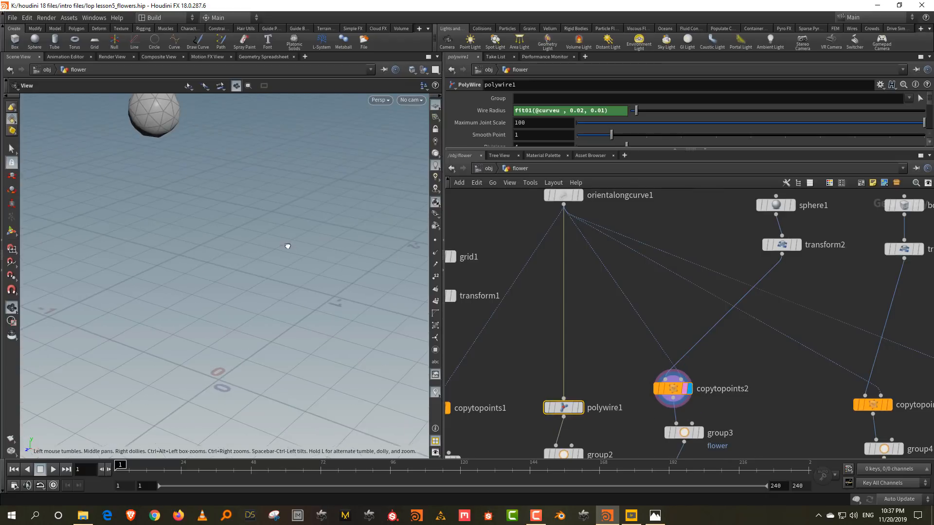
pyautogui.moveTo(632, 377); pyautogui.dragTo(676, 295, button='middle')
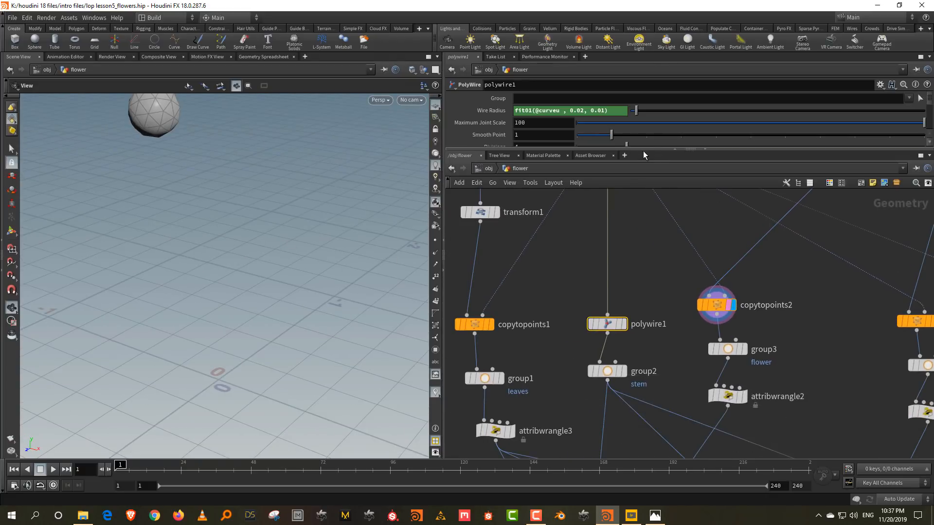
pyautogui.moveTo(656, 152); pyautogui.dragTo(655, 166)
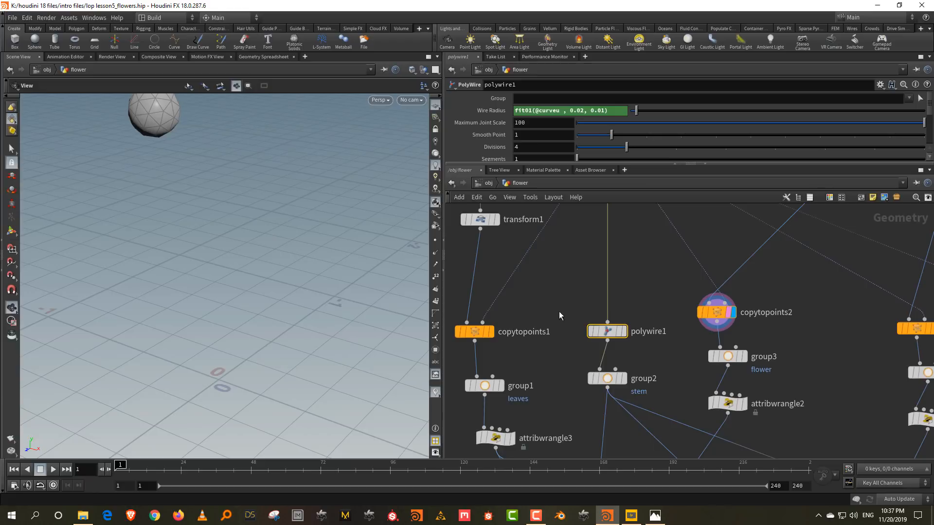
# Step: Review the primitive group nodes that define the leaves, stem and flower groups
pyautogui.moveTo(559, 314); pyautogui.dragTo(607, 267, button='middle')
pyautogui.click(530, 339)
pyautogui.click(654, 332)
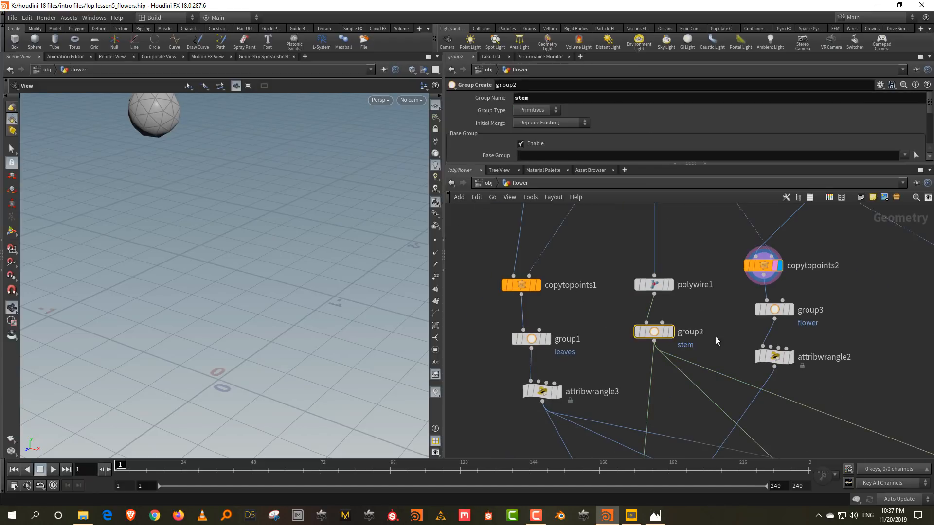
pyautogui.click(759, 311)
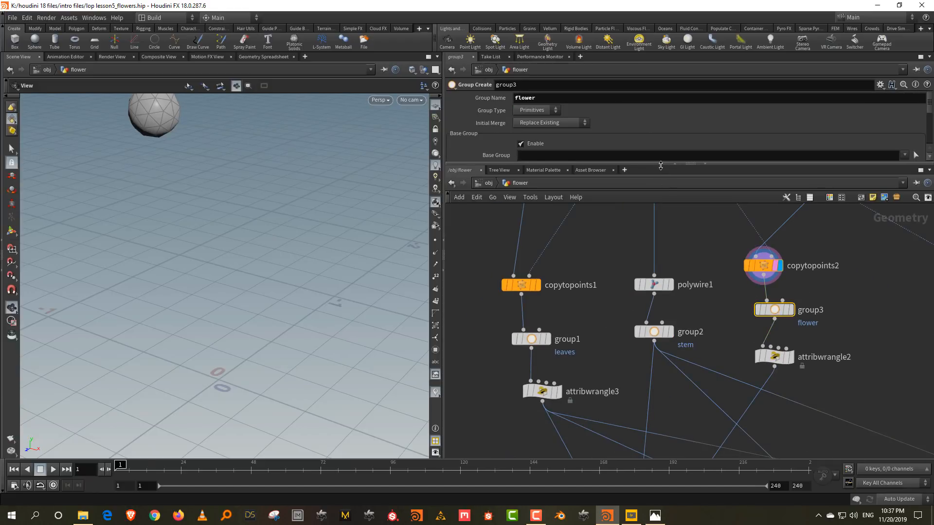
pyautogui.moveTo(661, 167); pyautogui.dragTo(662, 186)
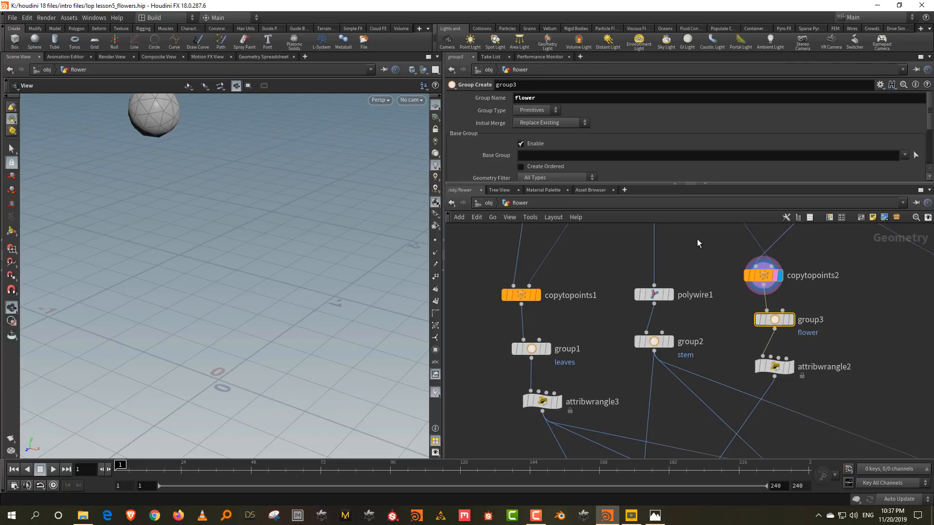
# Step: Display attribwrangle3 below the leaves group and examine its VEX expression
pyautogui.moveTo(573, 380); pyautogui.dragTo(577, 319, button='middle')
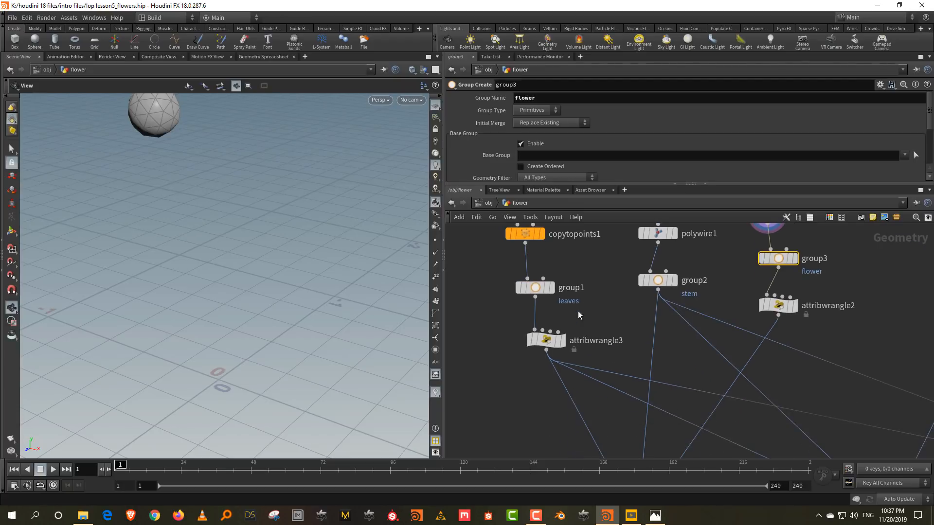
pyautogui.click(563, 340)
pyautogui.click(545, 342)
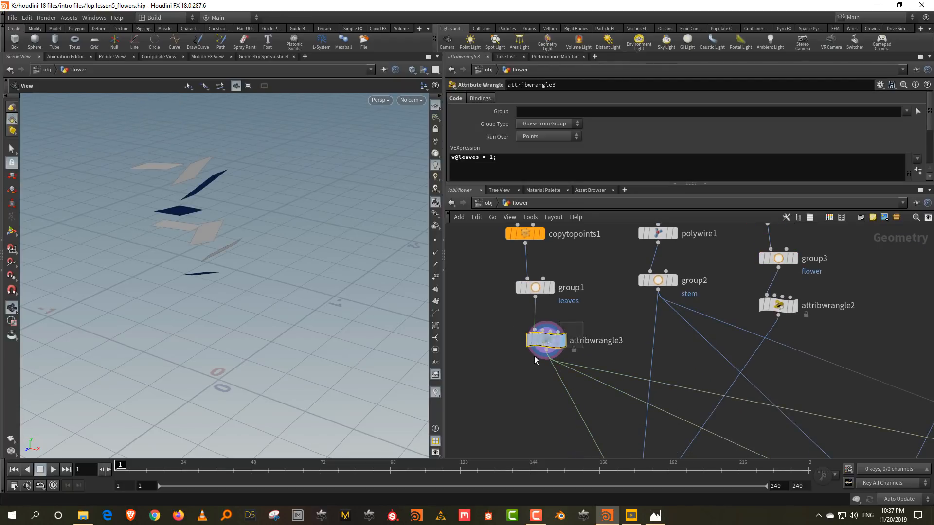
pyautogui.moveTo(541, 184); pyautogui.dragTo(545, 205)
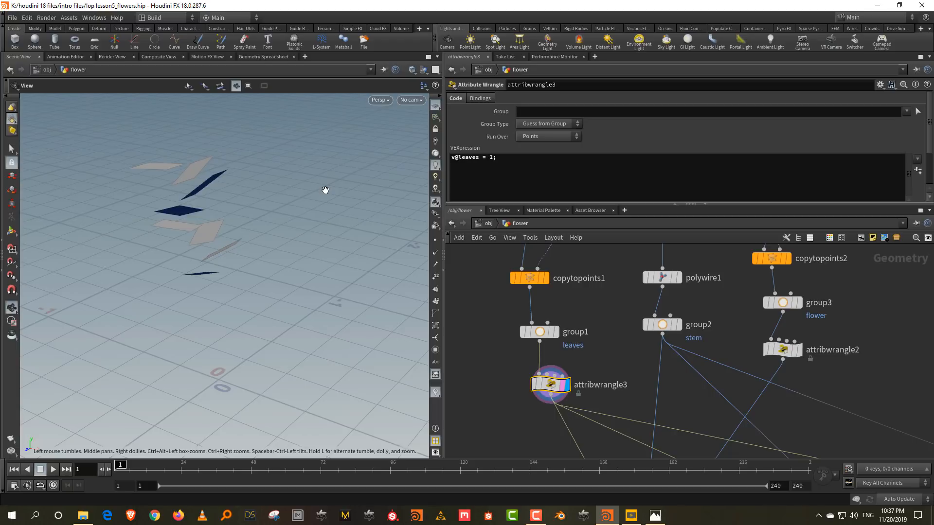
# Step: Display attribwrangle2 below the flower group and examine its VEX expression
pyautogui.moveTo(209, 213); pyautogui.dragTo(272, 224)
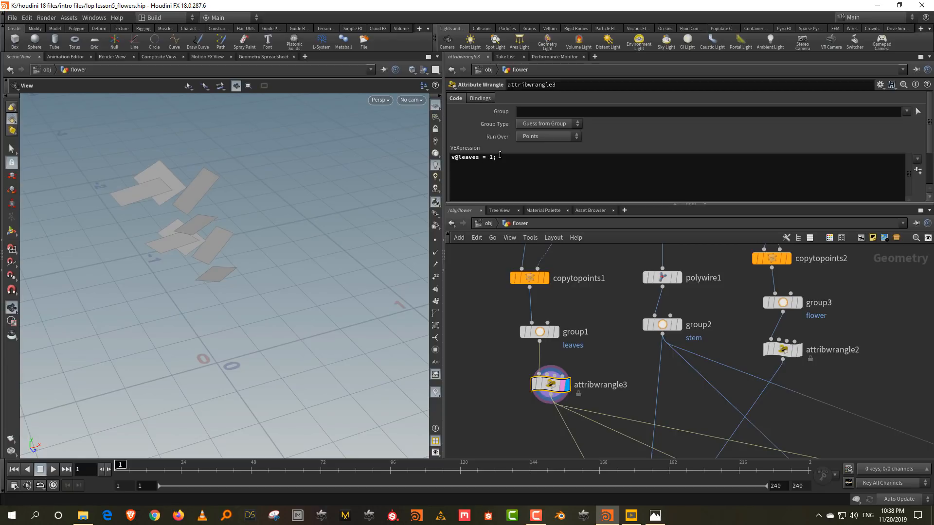
pyautogui.moveTo(893, 356); pyautogui.dragTo(841, 369, button='middle')
pyautogui.click(734, 361)
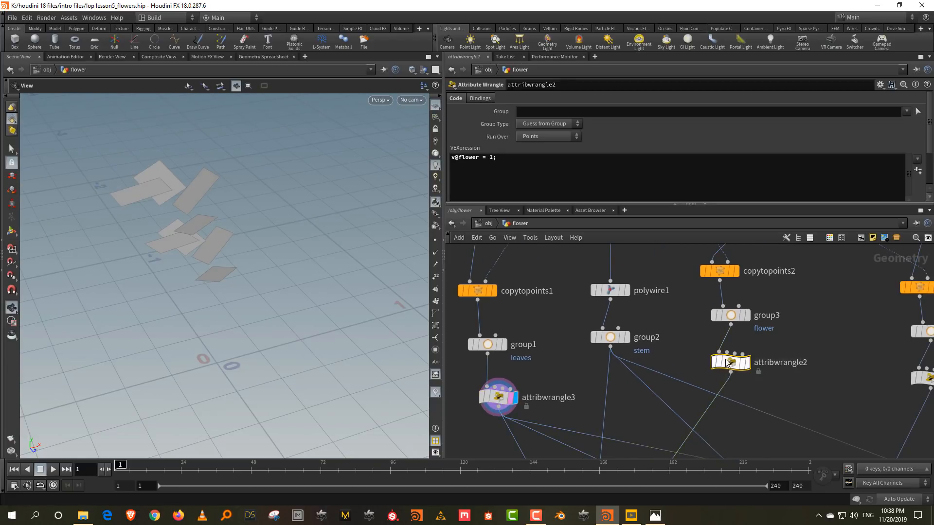
pyautogui.click(746, 362)
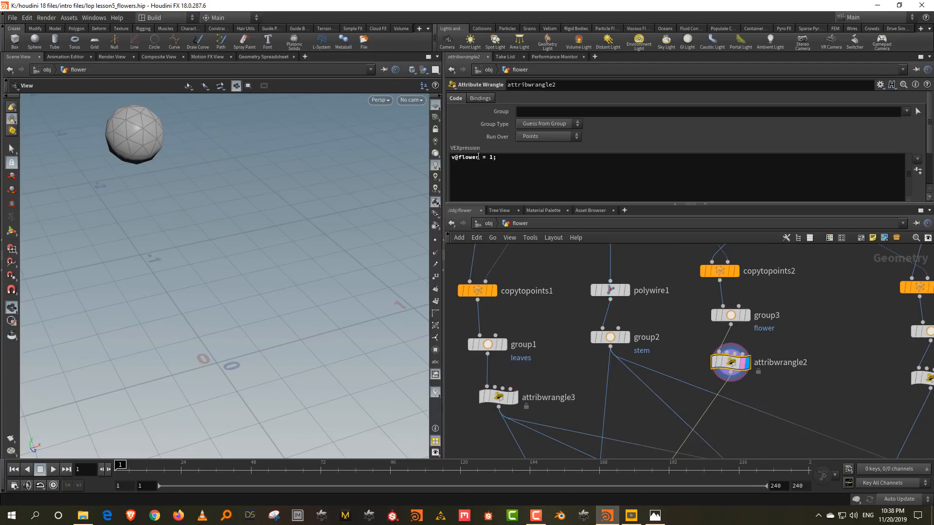
pyautogui.press('h')
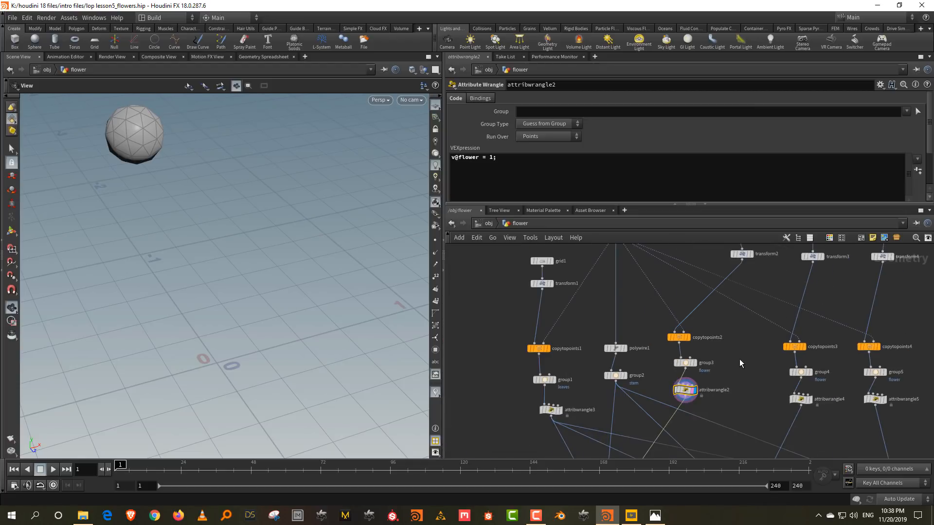
# Step: Display attribwrangle4 and attribwrangle5 to inspect the box and torus flower heads and their flower attribute expressions
pyautogui.moveTo(780, 276); pyautogui.dragTo(707, 310, button='middle')
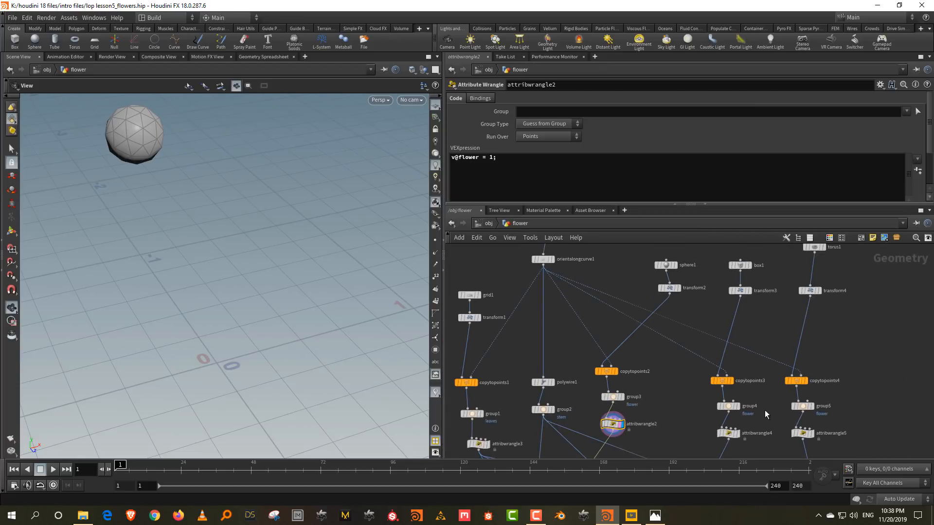
pyautogui.moveTo(771, 349); pyautogui.dragTo(758, 333, button='middle')
pyautogui.scroll(2, 734, 417)
pyautogui.click(721, 419)
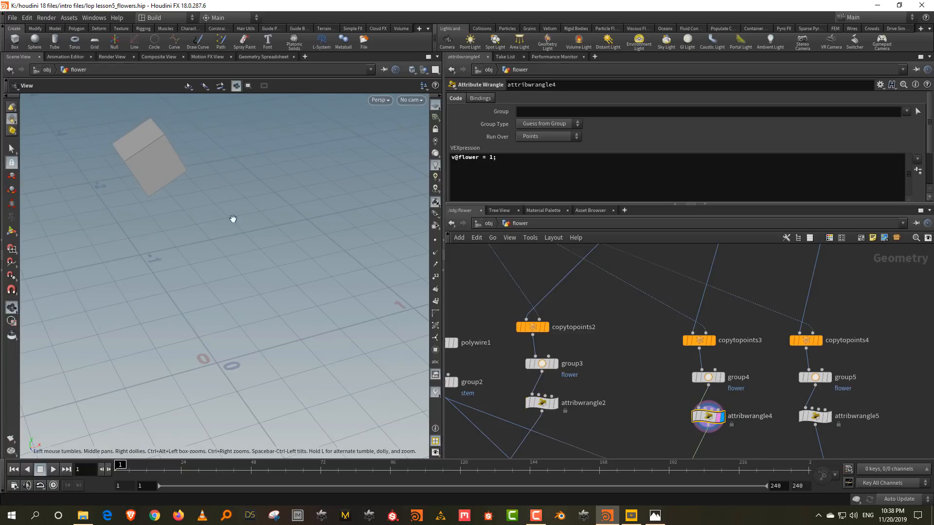
pyautogui.click(826, 416)
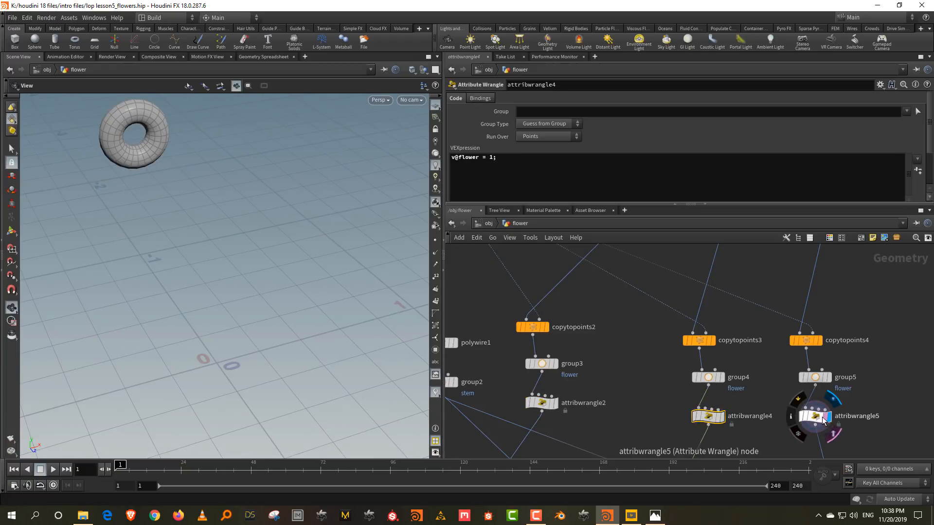
pyautogui.moveTo(756, 363); pyautogui.dragTo(658, 390)
pyautogui.moveTo(773, 368); pyautogui.dragTo(835, 390)
pyautogui.moveTo(659, 405); pyautogui.dragTo(724, 433)
pyautogui.click(815, 415)
# Step: Display OUT_flowerA, OUT_flowerB and OUT_flowerC one after another to compare the three finished flower variants
pyautogui.moveTo(815, 416); pyautogui.dragTo(806, 251, button='middle')
pyautogui.scroll(-3, 748, 335)
pyautogui.scroll(2, 606, 390)
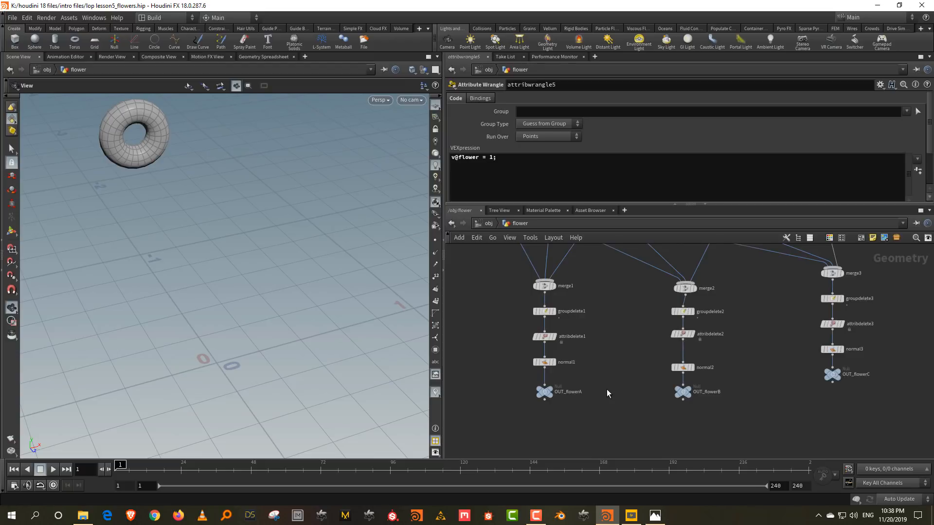
pyautogui.click(544, 391)
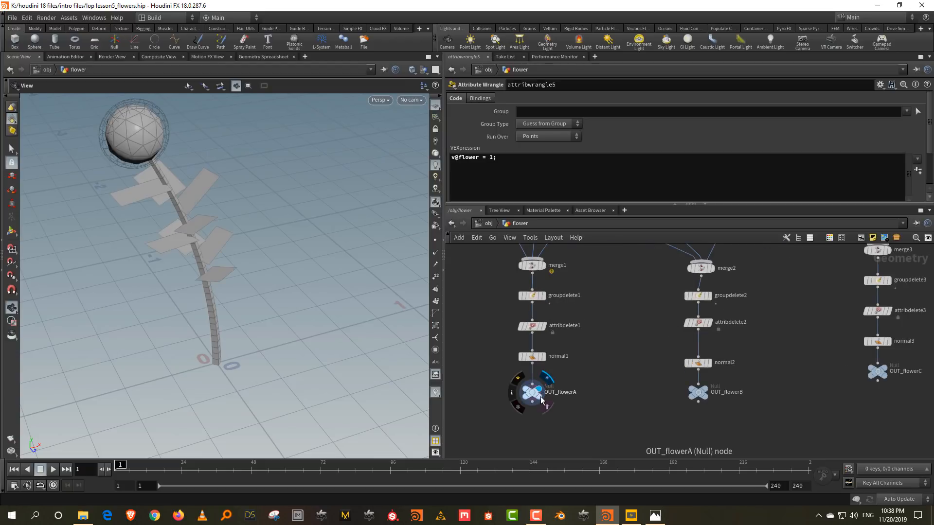
pyautogui.click(532, 393)
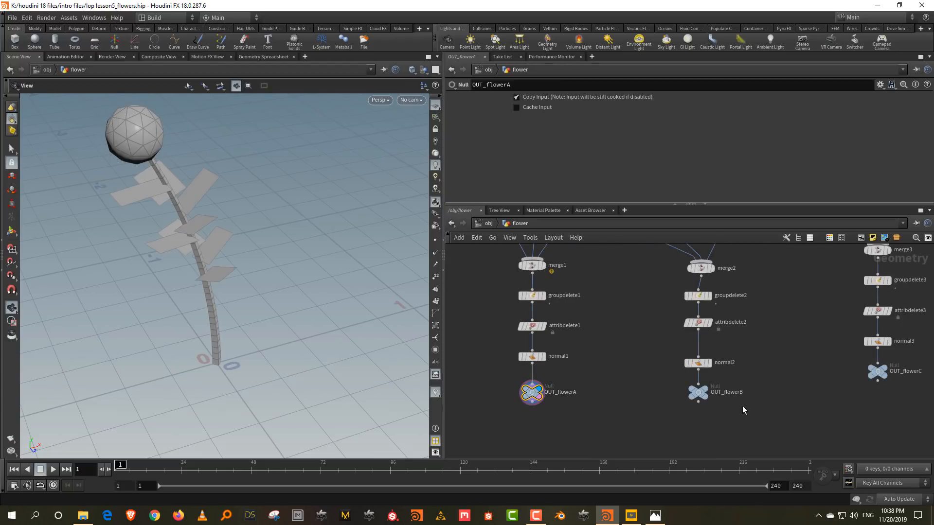
pyautogui.click(698, 392)
pyautogui.click(710, 391)
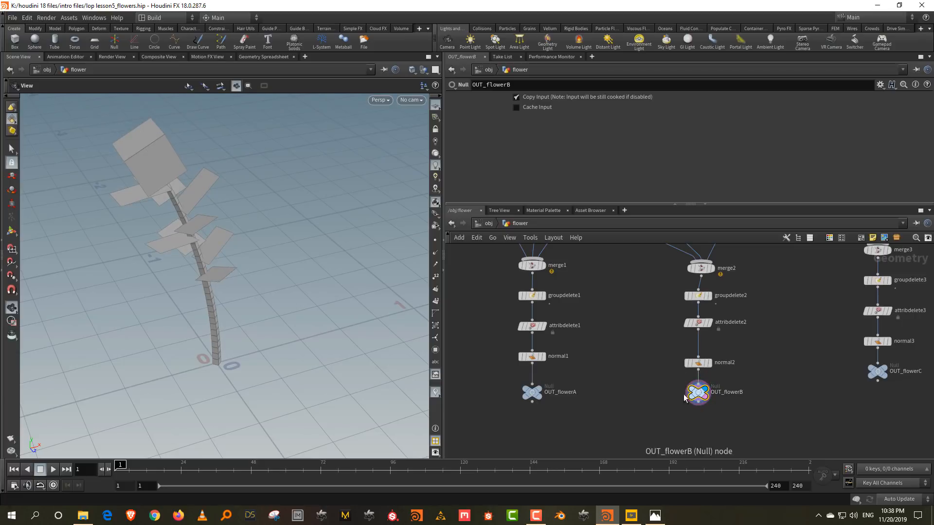
pyautogui.click(891, 358)
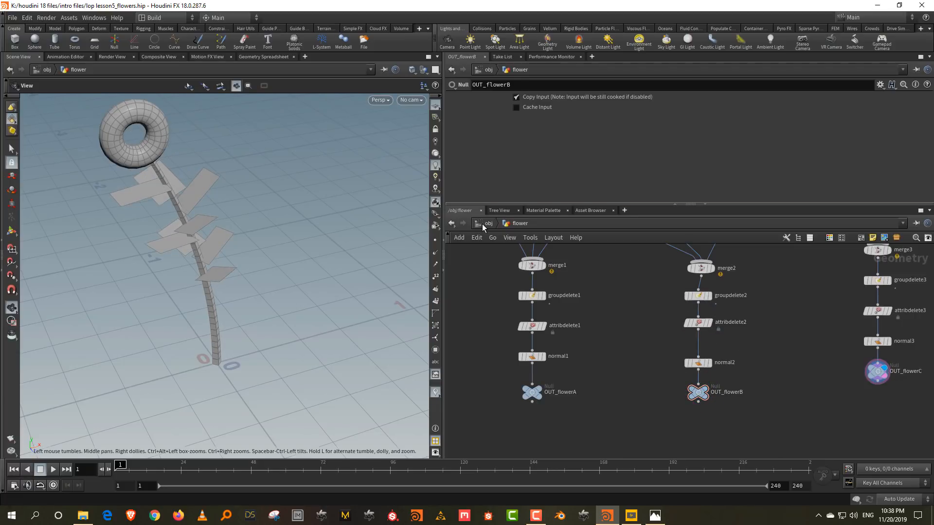
# Step: Create a LOP Network at object level near the flower geometry and enter it
pyautogui.press('u')
pyautogui.press('Tab')
pyautogui.write('lop')
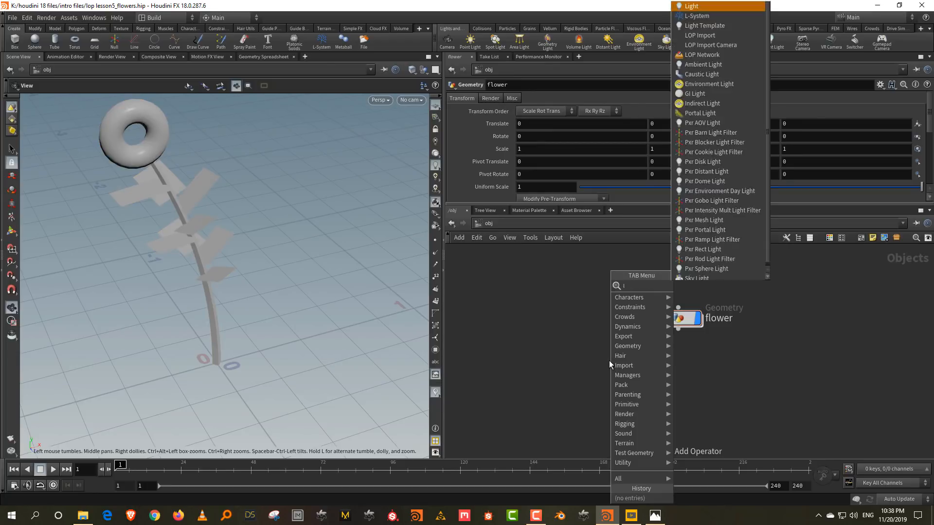
pyautogui.click(710, 305)
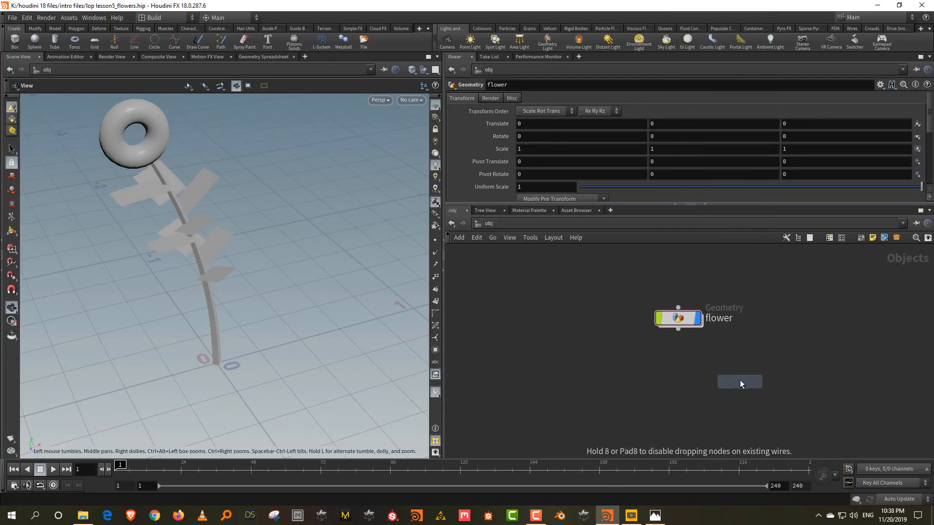
pyautogui.click(739, 380)
pyautogui.doubleClick(740, 377)
# Step: Add a SOP Import node to the empty LOP network
pyautogui.press('Tab')
pyautogui.write('sop')
pyautogui.press('Down')
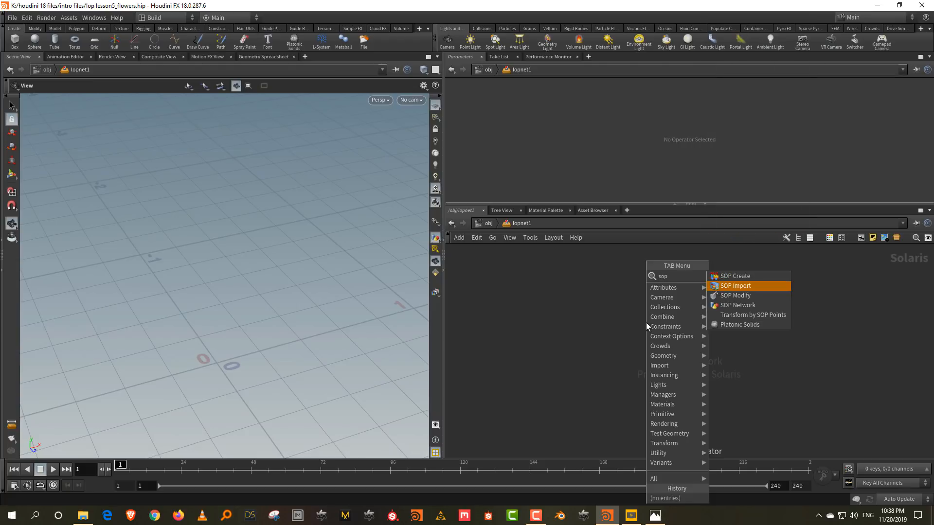
pyautogui.press('Return')
pyautogui.click(646, 322)
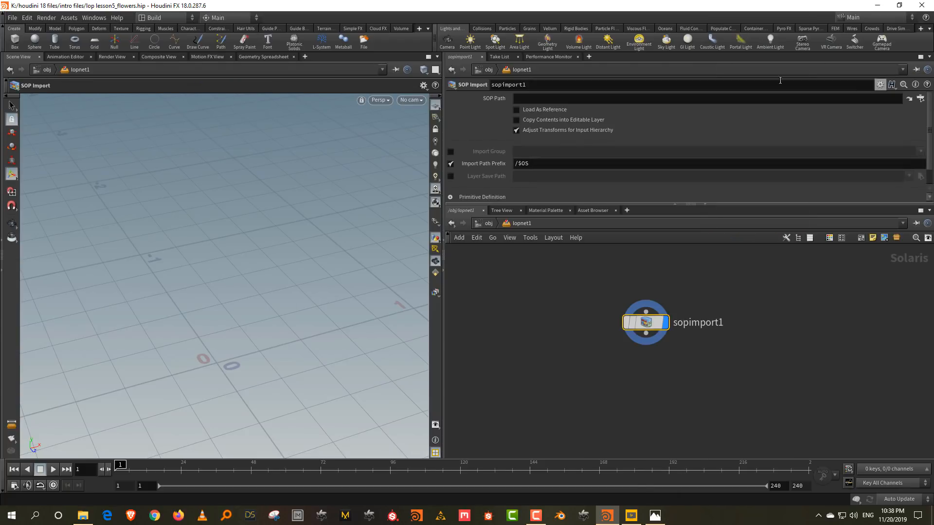
# Step: Load /obj/flower/OUT_flowerA as a reference through the SOP Import node and rename the node flowerA
pyautogui.click(579, 111)
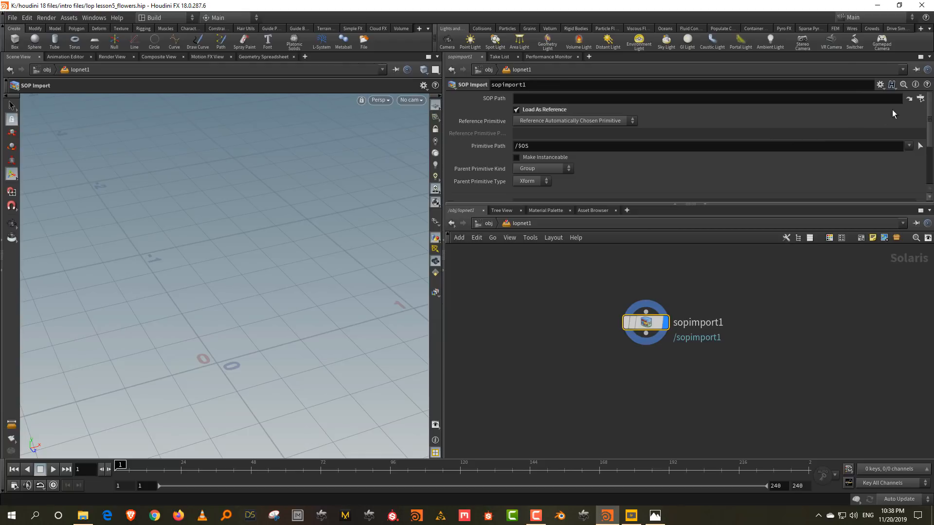
pyautogui.click(921, 98)
pyautogui.doubleClick(868, 59)
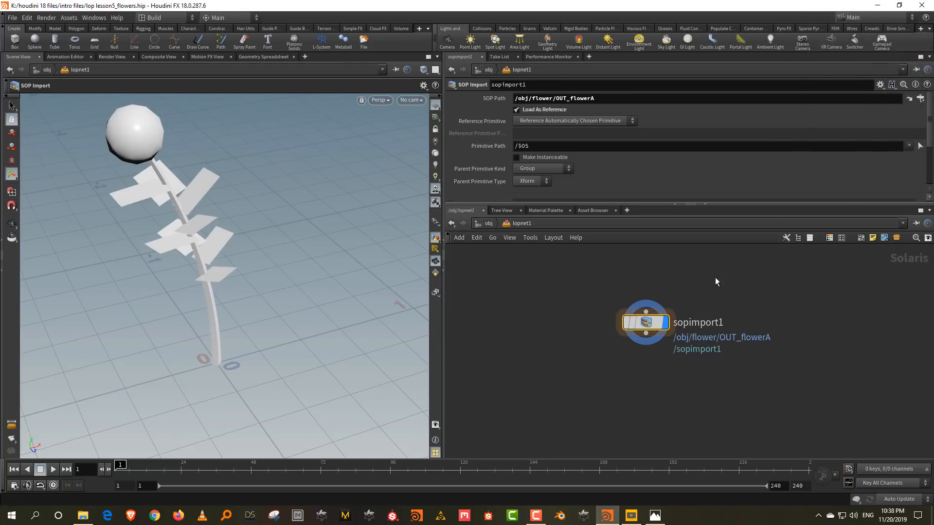
pyautogui.doubleClick(699, 323)
pyautogui.write('fl')
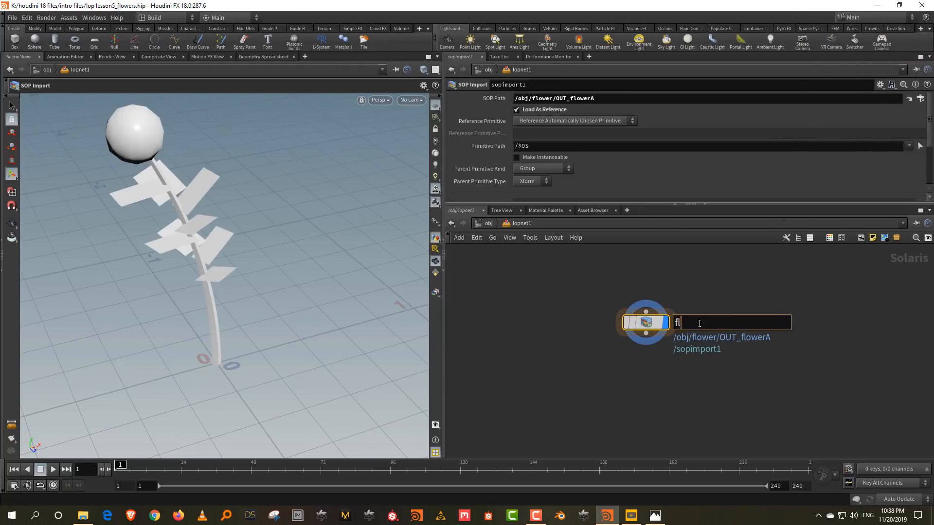
pyautogui.write('owerA')
pyautogui.press('Return')
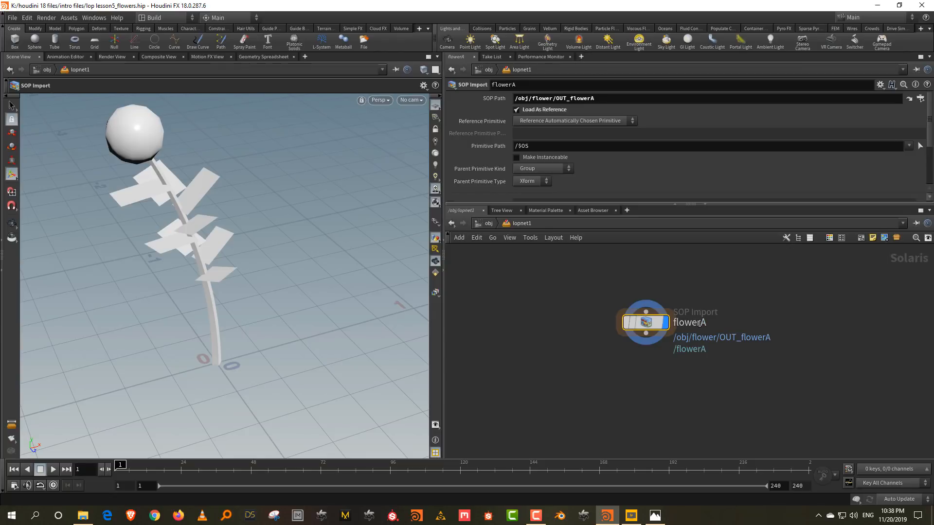
# Step: Hide the shelf and set up a Scene Graph Tree pane below the viewport, with the flowerA primitive expanded
pyautogui.click(2, 33)
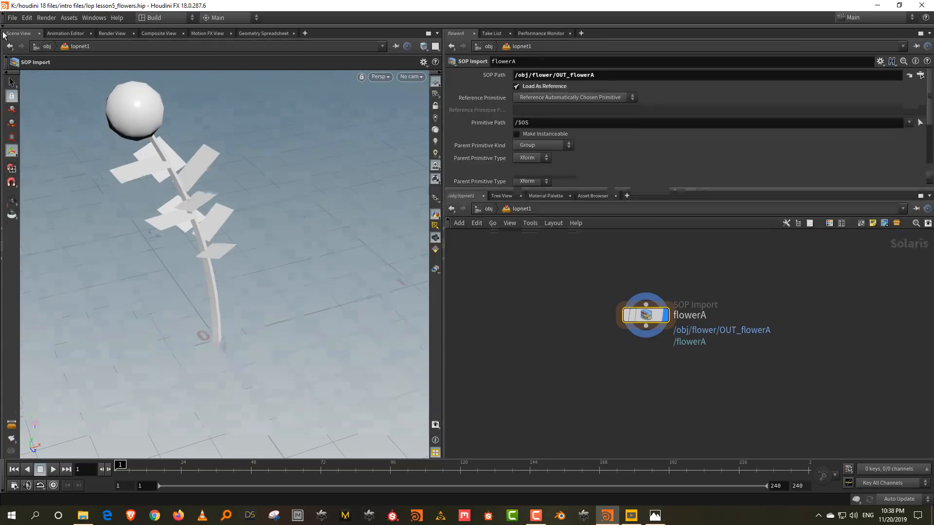
pyautogui.click(437, 33)
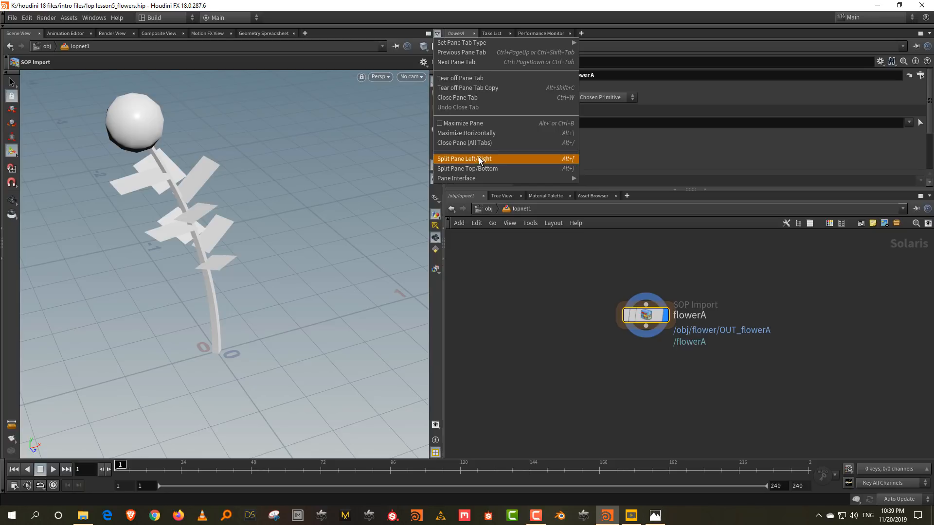
pyautogui.click(480, 169)
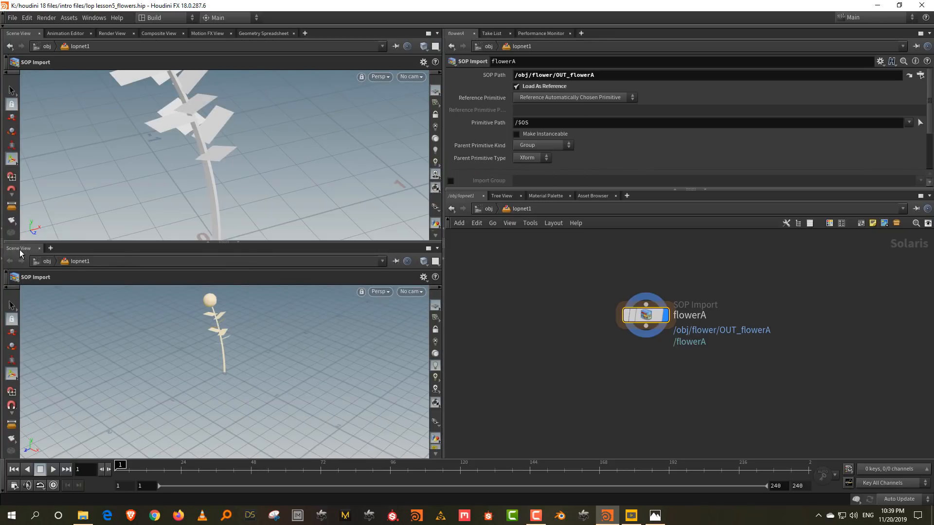
pyautogui.click(50, 248)
pyautogui.moveTo(63, 365)
pyautogui.click(152, 367)
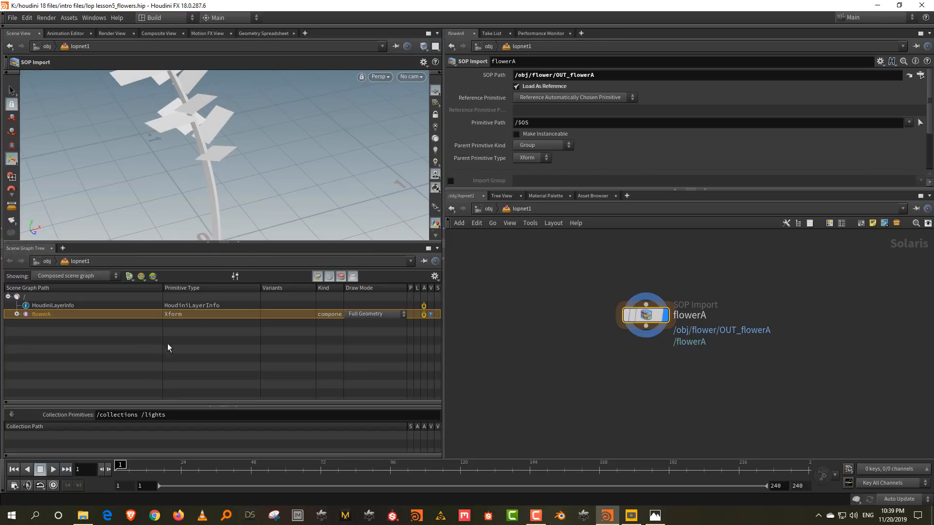
pyautogui.click(236, 407)
pyautogui.click(17, 314)
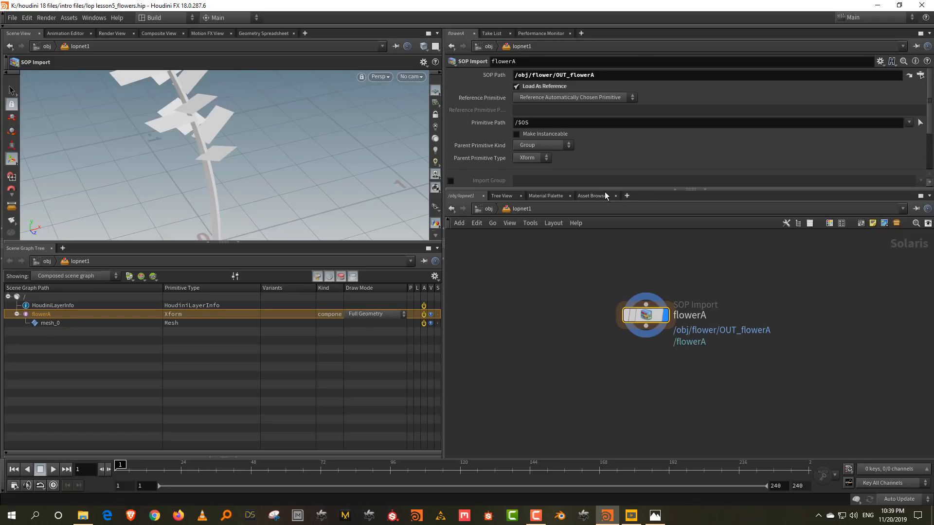
# Step: Enable the Attributes import option on flowerA and append flower and leaves to its attribute pattern
pyautogui.moveTo(605, 191); pyautogui.dragTo(632, 311)
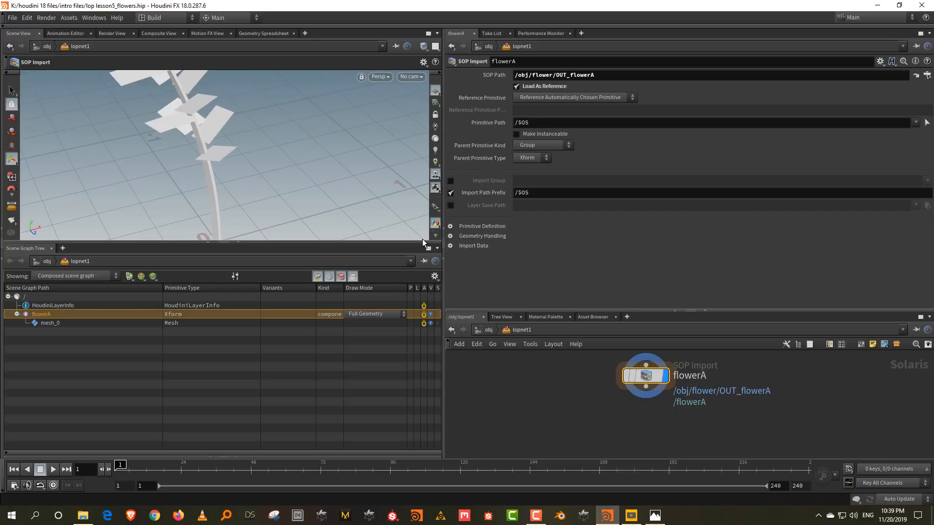
pyautogui.click(450, 245)
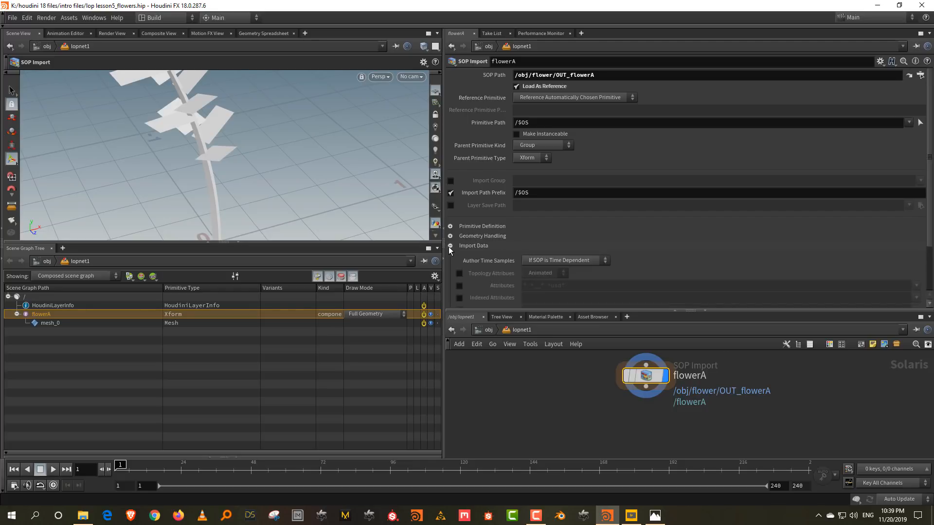
pyautogui.scroll(-1, 683, 220)
pyautogui.click(459, 260)
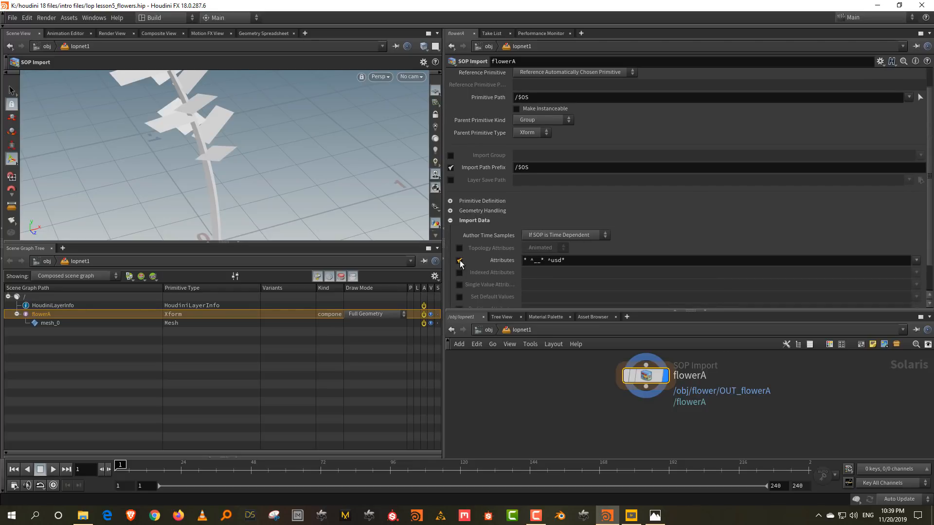
pyautogui.click(912, 261)
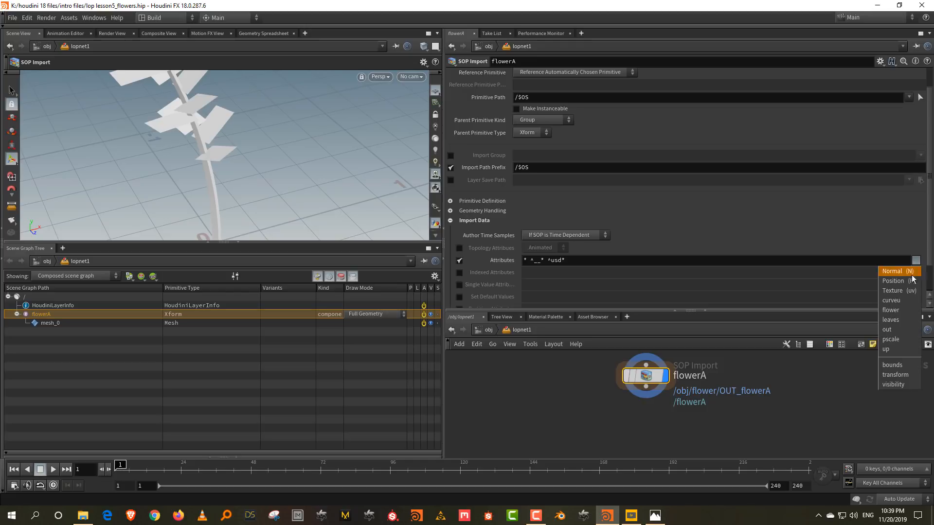
pyautogui.click(906, 314)
pyautogui.click(916, 261)
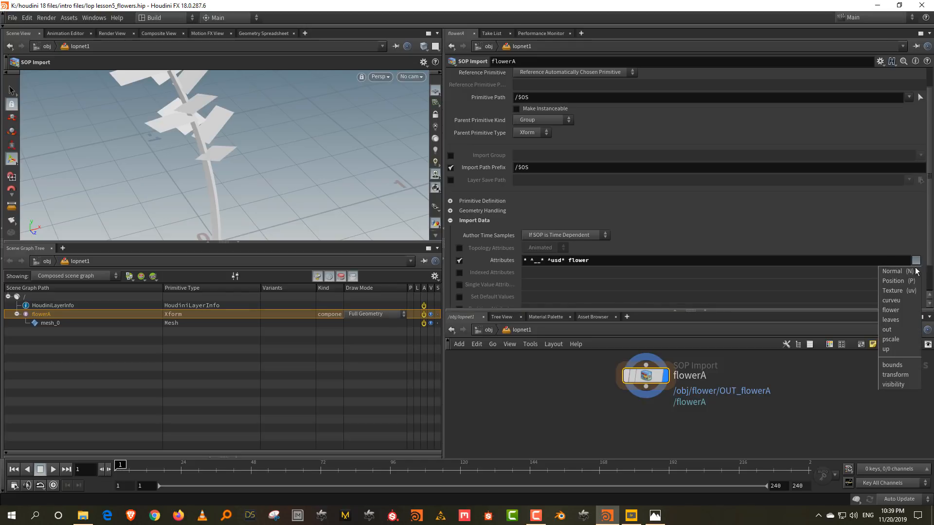
pyautogui.click(906, 319)
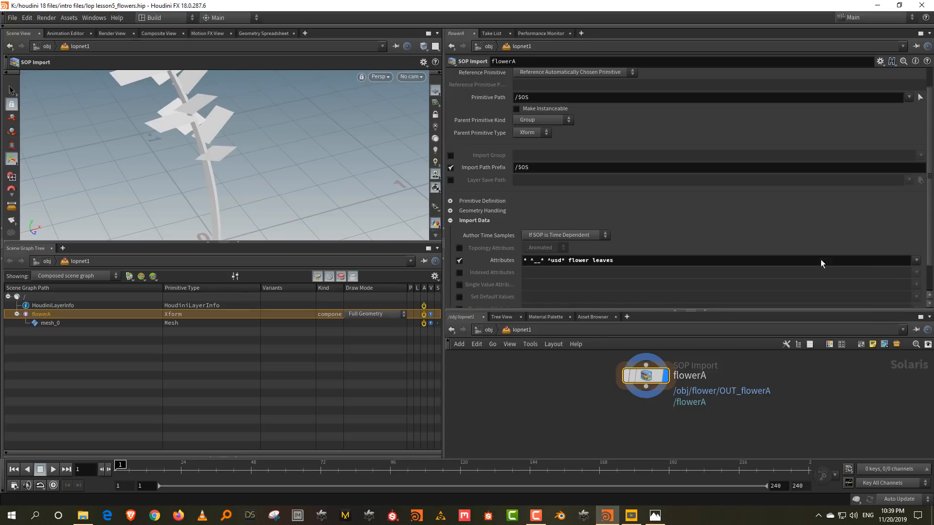
# Step: Enable the Subset Groups import option on flowerA and add the flower, leaves and stem groups
pyautogui.scroll(-2, 658, 196)
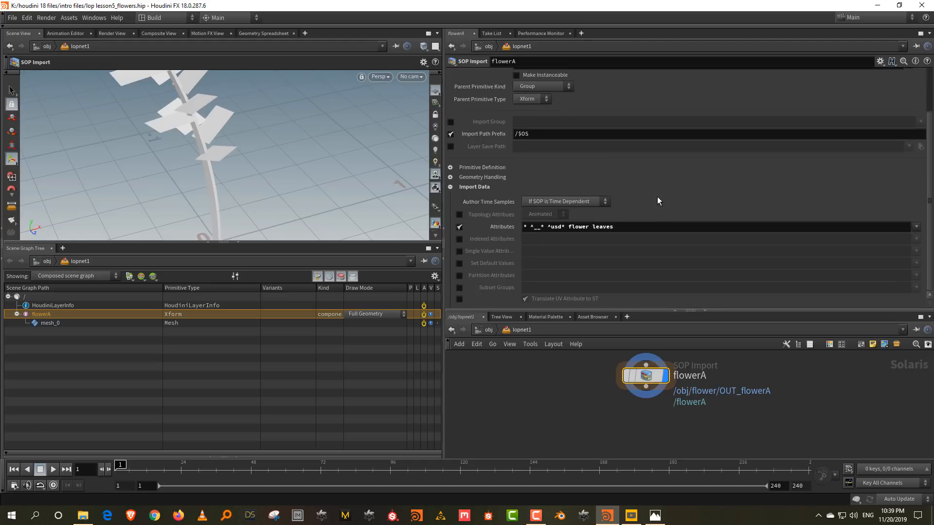
pyautogui.click(459, 288)
pyautogui.click(916, 288)
pyautogui.click(908, 299)
pyautogui.click(915, 288)
pyautogui.click(906, 308)
pyautogui.click(915, 288)
pyautogui.click(906, 318)
# Step: Replace the Subset Groups list with * and expand mesh_0 in the scene graph to check its subsets
pyautogui.moveTo(599, 291); pyautogui.dragTo(481, 298)
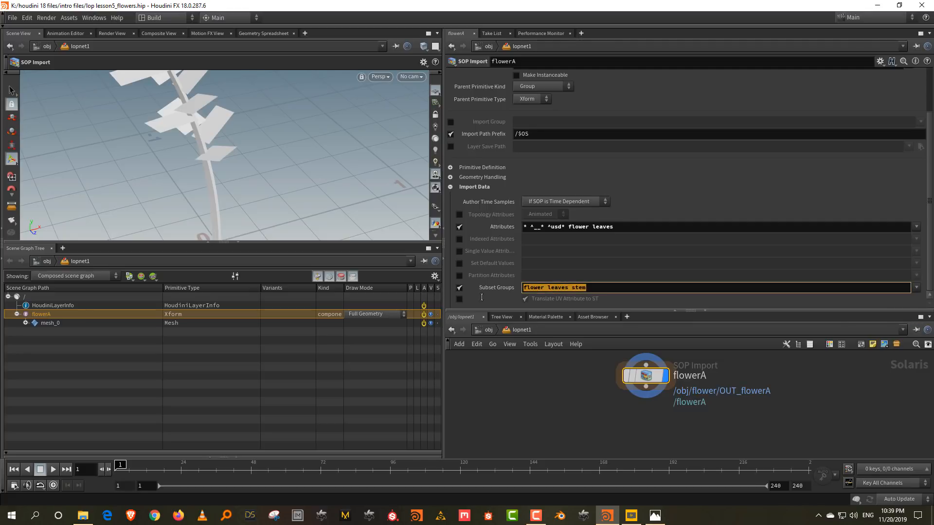
pyautogui.write('*')
pyautogui.press('Return')
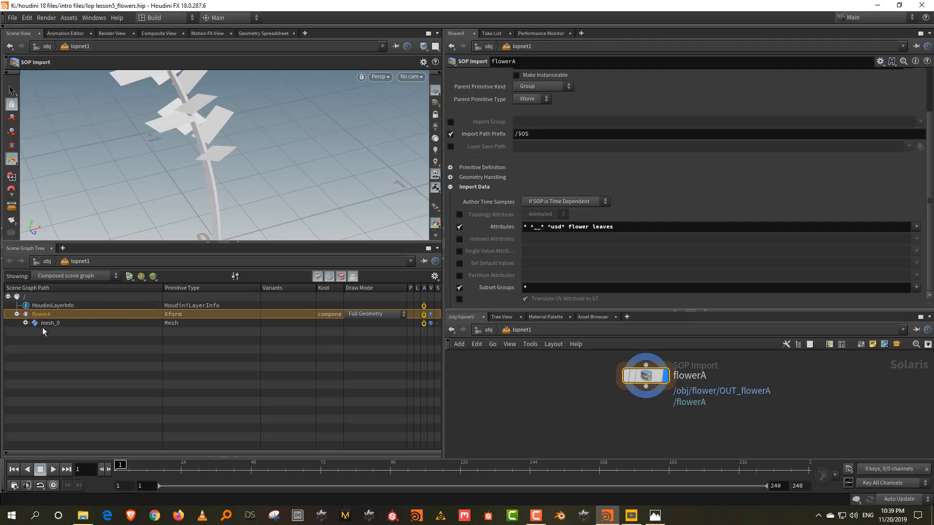
pyautogui.click(25, 323)
pyautogui.click(26, 323)
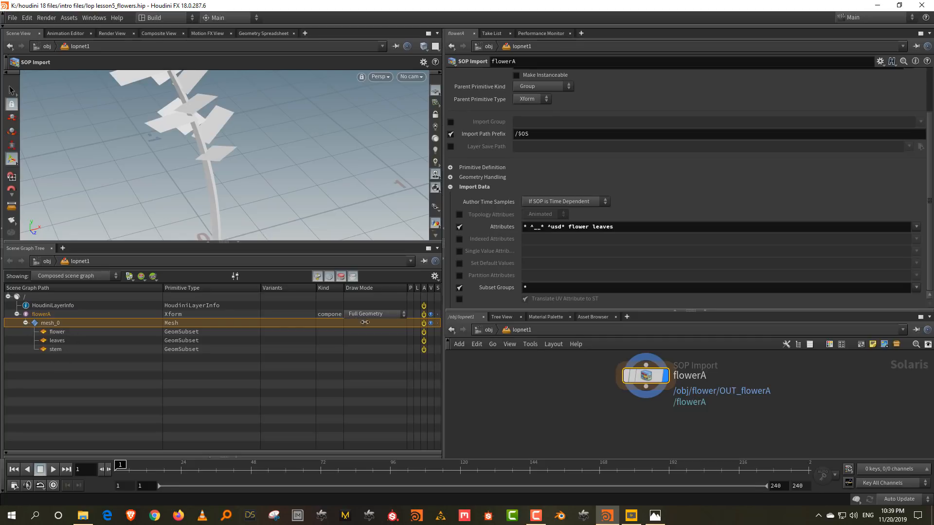
# Step: Paste a copy of the flowerA SOP Import node and rename it flowerB
pyautogui.moveTo(603, 311); pyautogui.dragTo(605, 242)
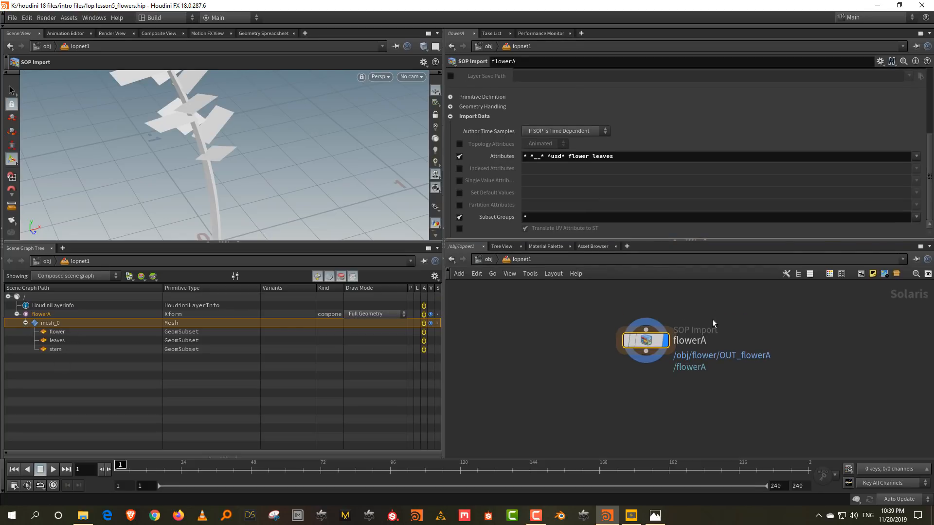
pyautogui.hotkey('ctrl', 'v')
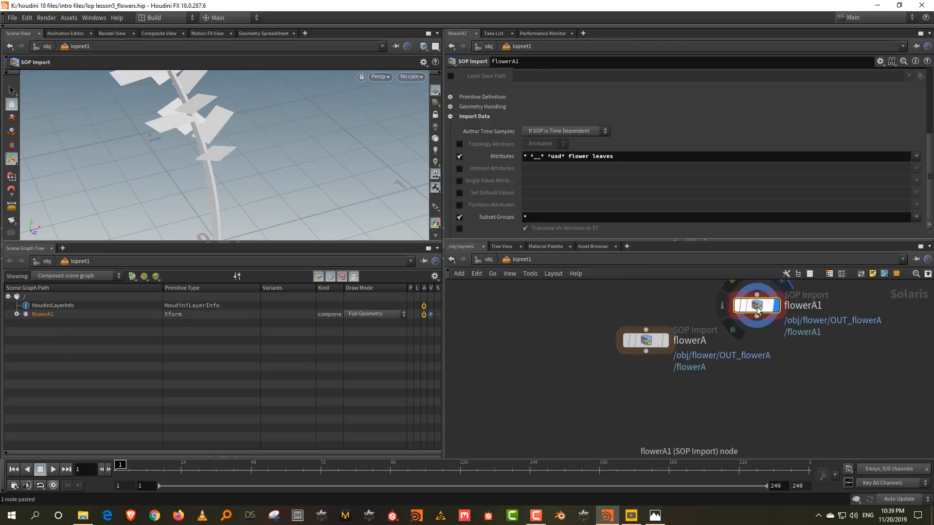
pyautogui.click(780, 323)
pyautogui.moveTo(837, 325); pyautogui.dragTo(870, 329)
pyautogui.write('B')
pyautogui.press('Return')
# Step: Duplicate flowerB, place the copy beside it and rename it flowerC
pyautogui.hotkey('ctrl', 'c')
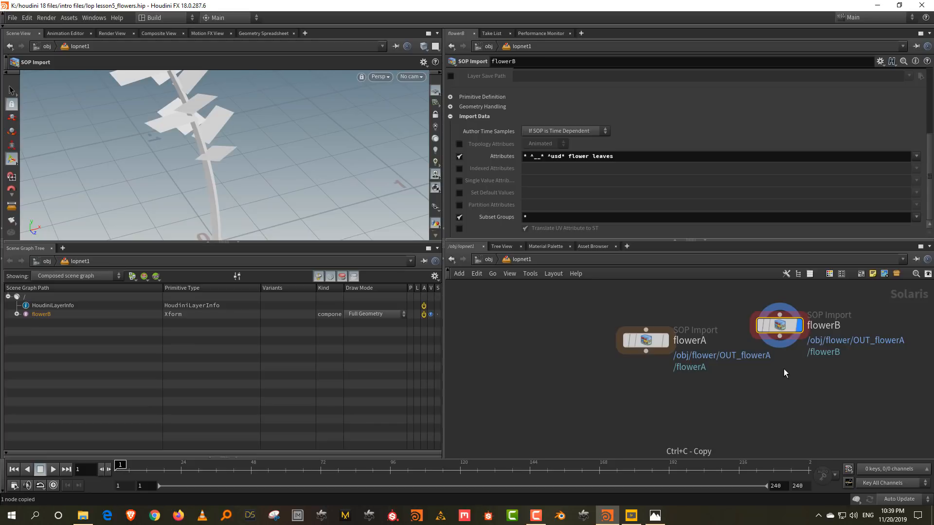
pyautogui.hotkey('ctrl', 'v')
pyautogui.moveTo(864, 355); pyautogui.dragTo(744, 381, button='middle')
pyautogui.moveTo(670, 394); pyautogui.dragTo(825, 345)
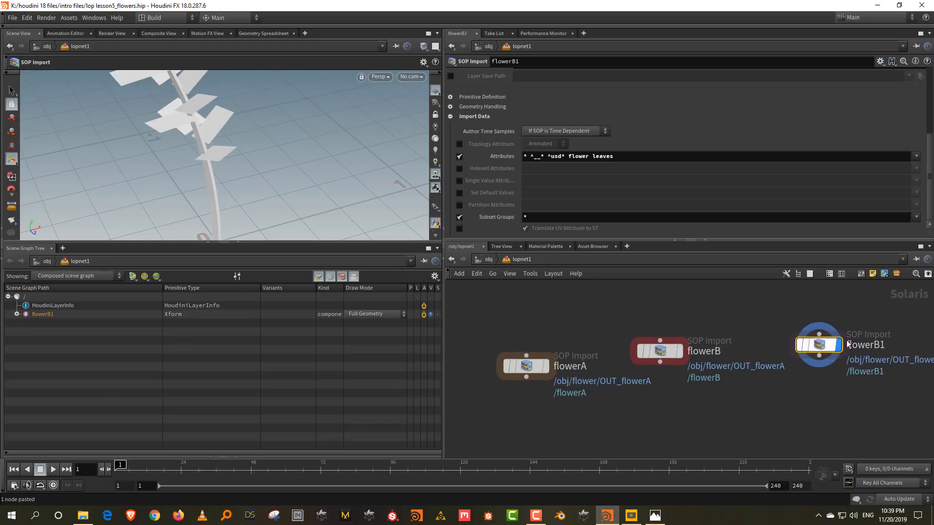
pyautogui.doubleClick(880, 344)
pyautogui.write('C')
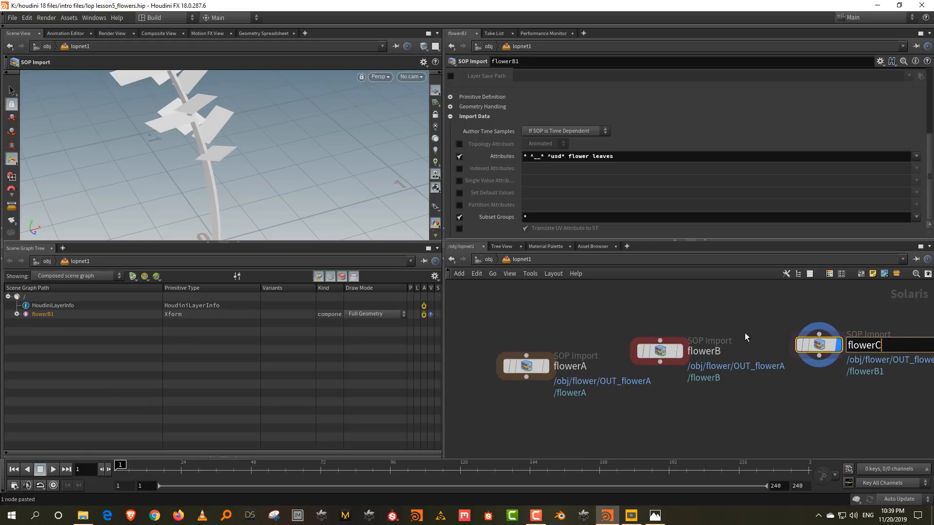
pyautogui.press('Return')
# Step: Set flowerB's SOP Path to /obj/flower/OUT_flowerB
pyautogui.click(660, 351)
pyautogui.scroll(5, 624, 112)
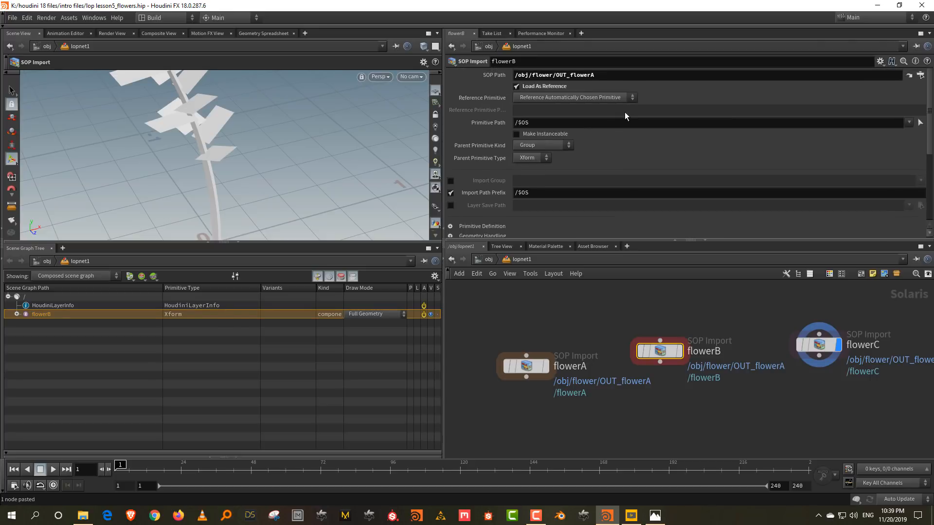
pyautogui.click(600, 74)
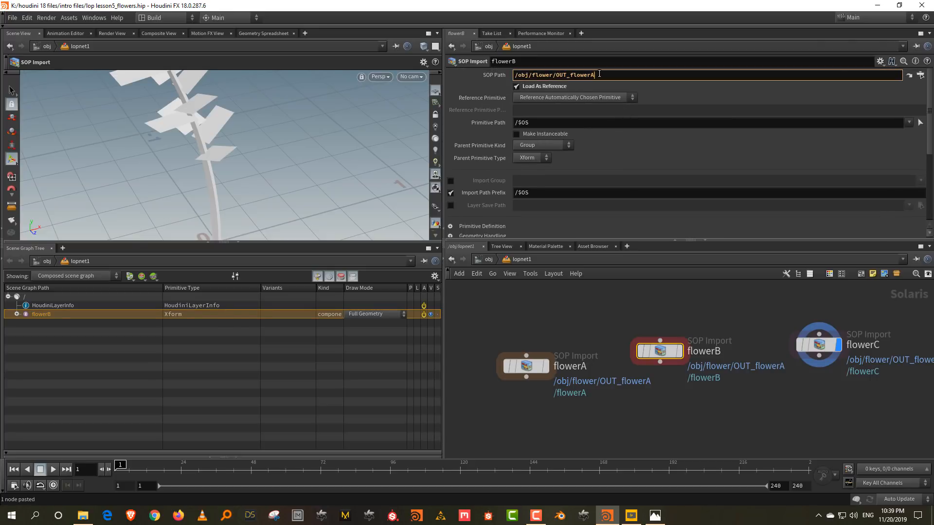
pyautogui.press('BackSpace')
pyautogui.write('B/')
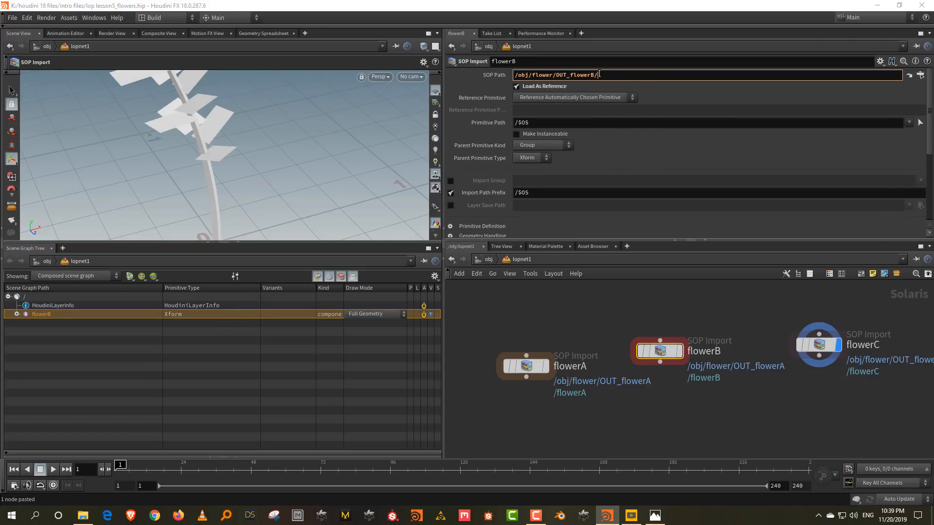
pyautogui.press('Return')
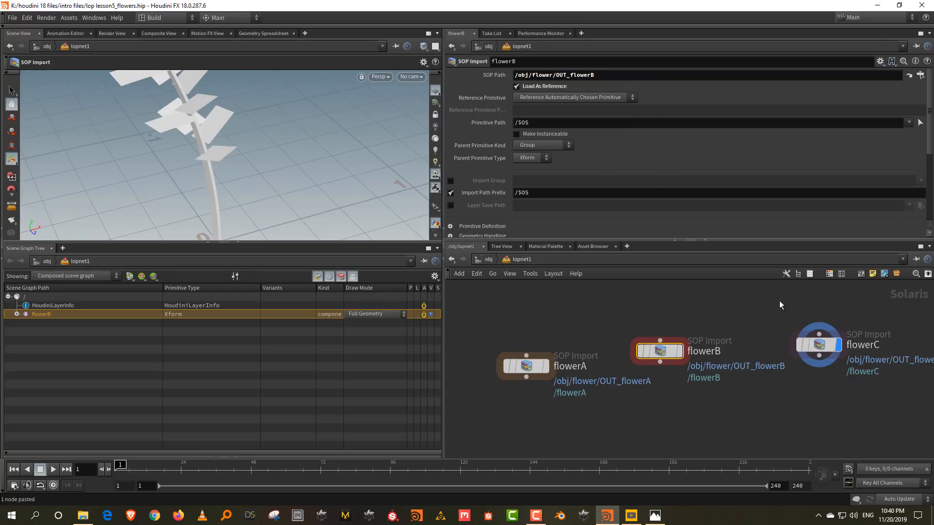
# Step: Set flowerC's SOP Path to /obj/flower/OUT_flowerC
pyautogui.click(819, 345)
pyautogui.click(640, 78)
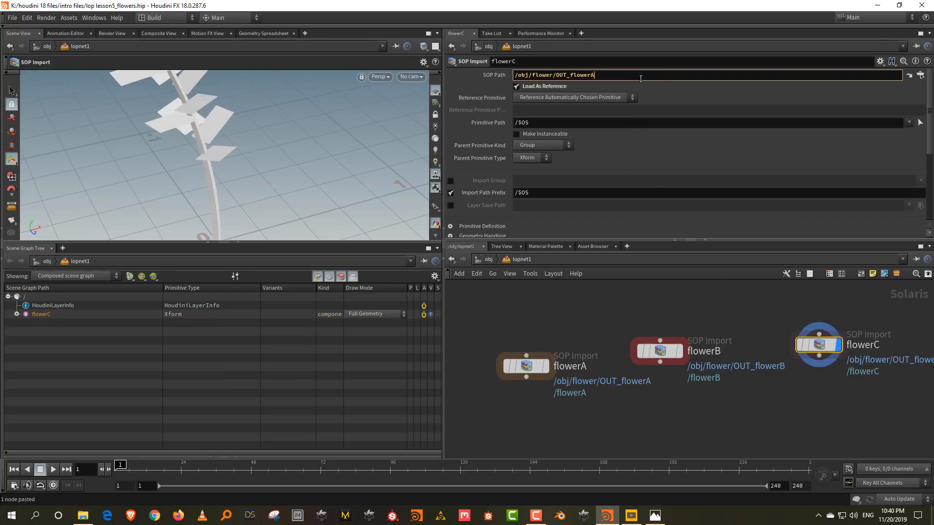
pyautogui.press('BackSpace')
pyautogui.write('C')
pyautogui.press('Return')
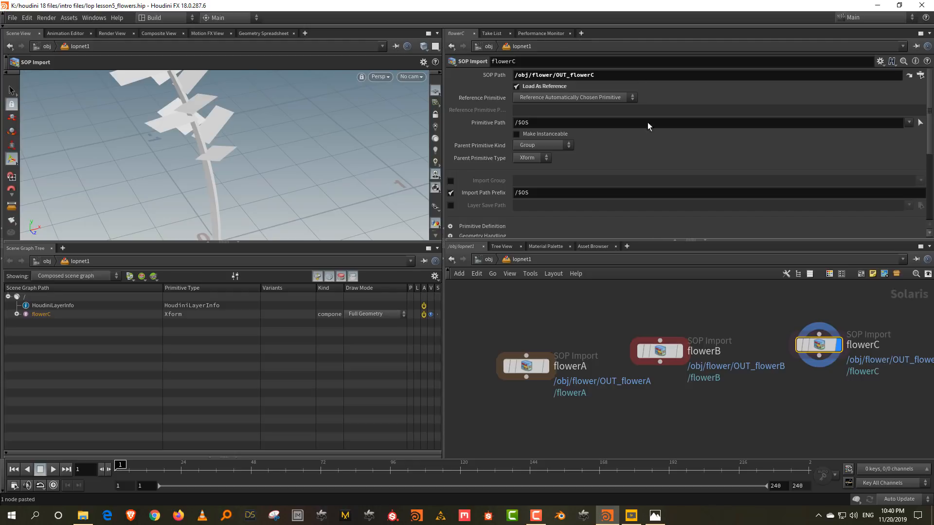
# Step: Add a Merge node below the imports, connect flowerA, flowerB and flowerC to it, and display the merge
pyautogui.moveTo(525, 365); pyautogui.dragTo(511, 338)
pyautogui.moveTo(677, 423); pyautogui.dragTo(658, 366, button='middle')
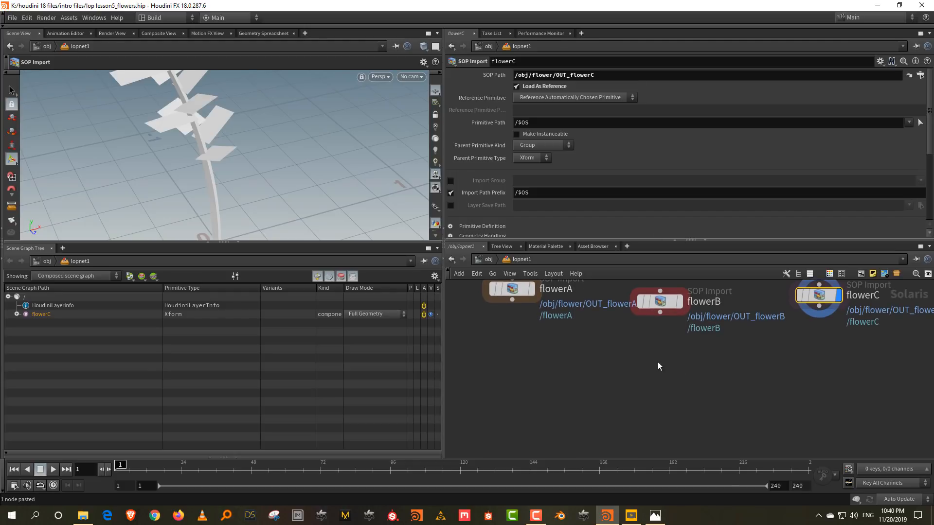
pyautogui.click(660, 377)
pyautogui.press('Tab')
pyautogui.write('mer')
pyautogui.click(733, 276)
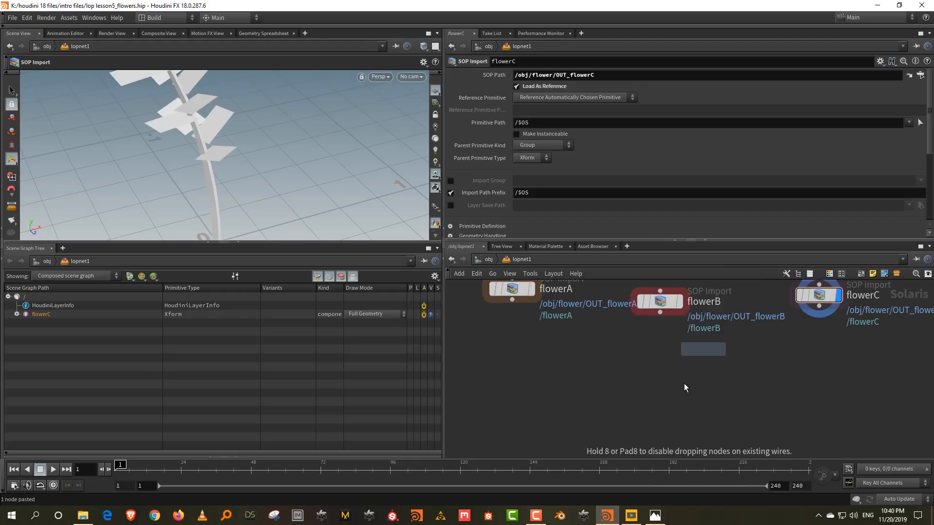
pyautogui.click(660, 423)
pyautogui.moveTo(512, 300); pyautogui.dragTo(660, 413)
pyautogui.moveTo(659, 312); pyautogui.dragTo(660, 413)
pyautogui.moveTo(819, 306); pyautogui.dragTo(655, 386)
pyautogui.click(680, 423)
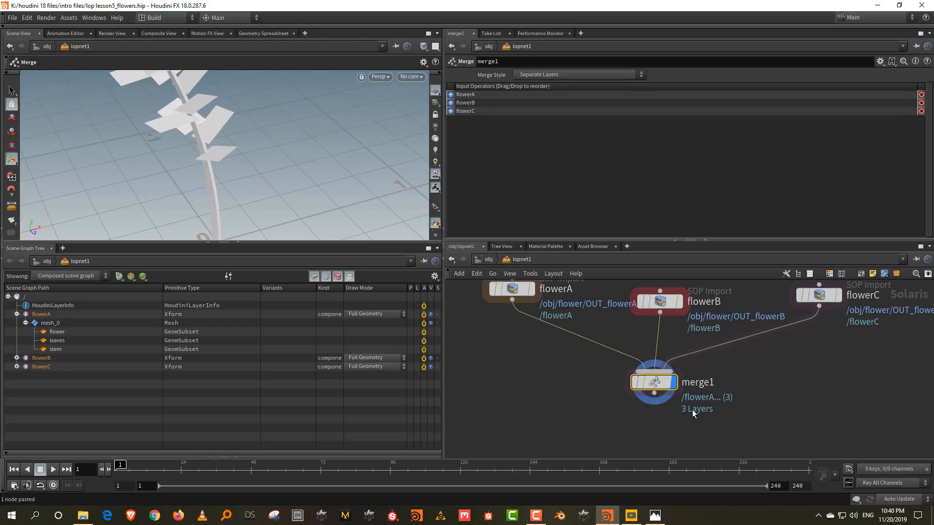
# Step: Collapse flowerA in the scene graph, enlarge the network and viewport panes, and examine the merged flowers
pyautogui.click(16, 314)
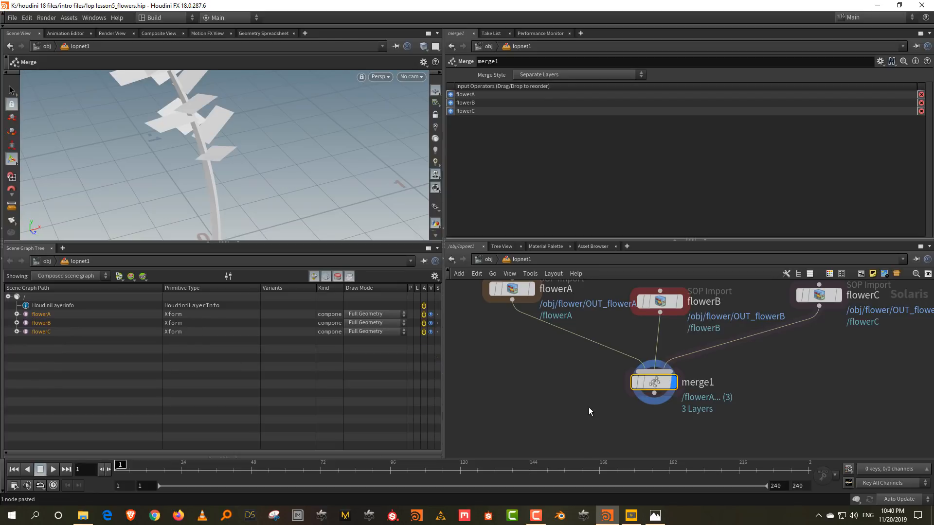
pyautogui.moveTo(590, 411); pyautogui.dragTo(591, 394, button='middle')
pyautogui.moveTo(644, 240); pyautogui.dragTo(656, 145)
pyautogui.scroll(-1, 635, 363)
pyautogui.moveTo(538, 249); pyautogui.dragTo(521, 225)
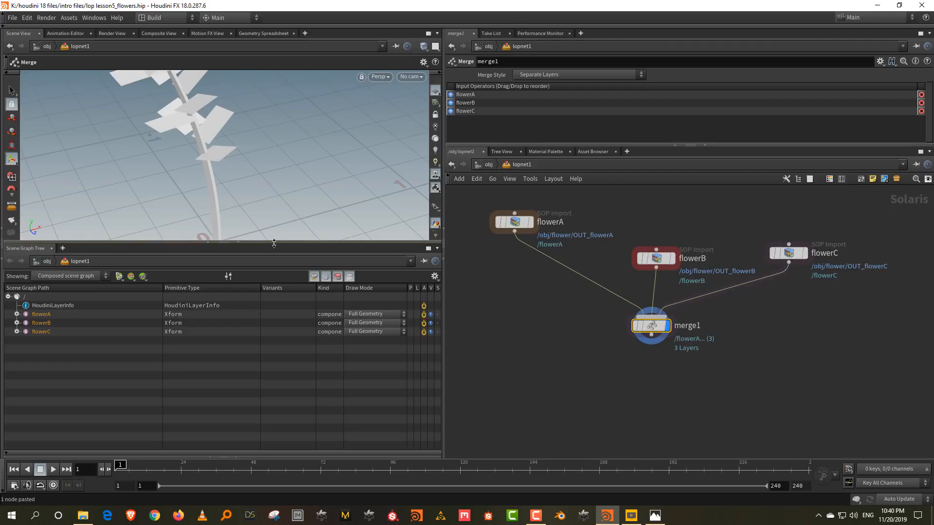
pyautogui.moveTo(274, 242); pyautogui.dragTo(265, 349)
pyautogui.keyDown('alt'); pyautogui.moveTo(259, 175); pyautogui.dragTo(227, 253, button='right'); pyautogui.keyUp('alt')
pyautogui.keyDown('alt'); pyautogui.moveTo(228, 252); pyautogui.dragTo(340, 183); pyautogui.keyUp('alt')
pyautogui.keyDown('alt'); pyautogui.moveTo(312, 178); pyautogui.dragTo(255, 168, button='right'); pyautogui.keyUp('alt')
pyautogui.keyDown('alt'); pyautogui.moveTo(235, 99); pyautogui.dragTo(222, 144, button='middle'); pyautogui.keyUp('alt')
pyautogui.keyDown('alt'); pyautogui.moveTo(221, 134); pyautogui.dragTo(269, 136); pyautogui.keyUp('alt')
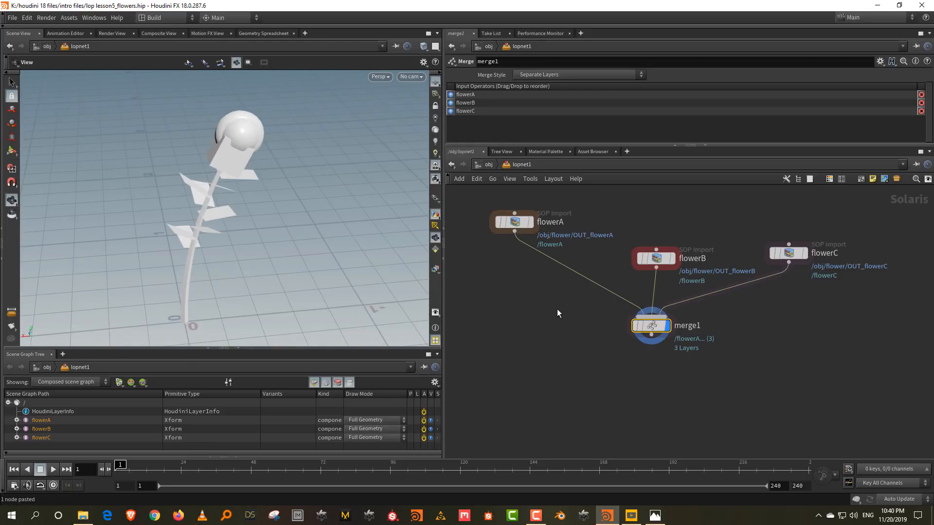
# Step: Add an Instance to Points node below merge1
pyautogui.moveTo(613, 383); pyautogui.dragTo(600, 343, button='middle')
pyautogui.click(601, 343)
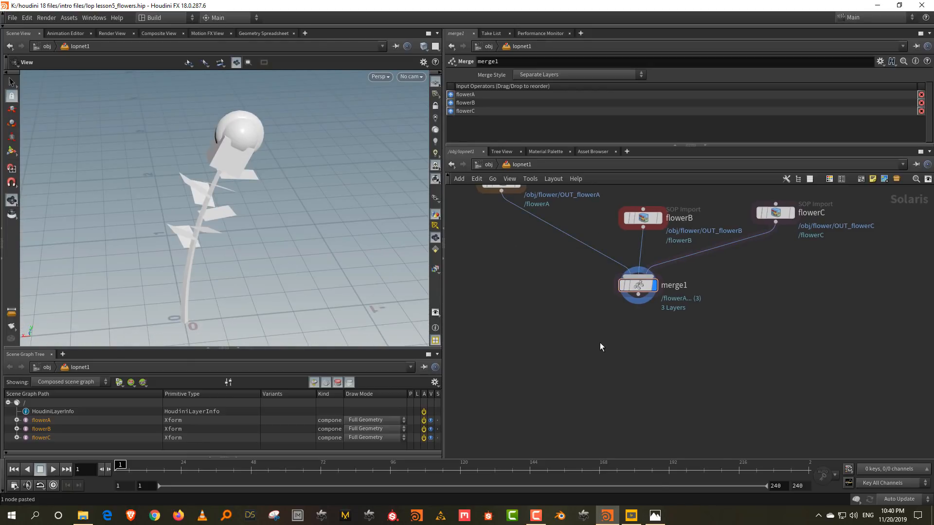
pyautogui.press('Tab')
pyautogui.write('inst')
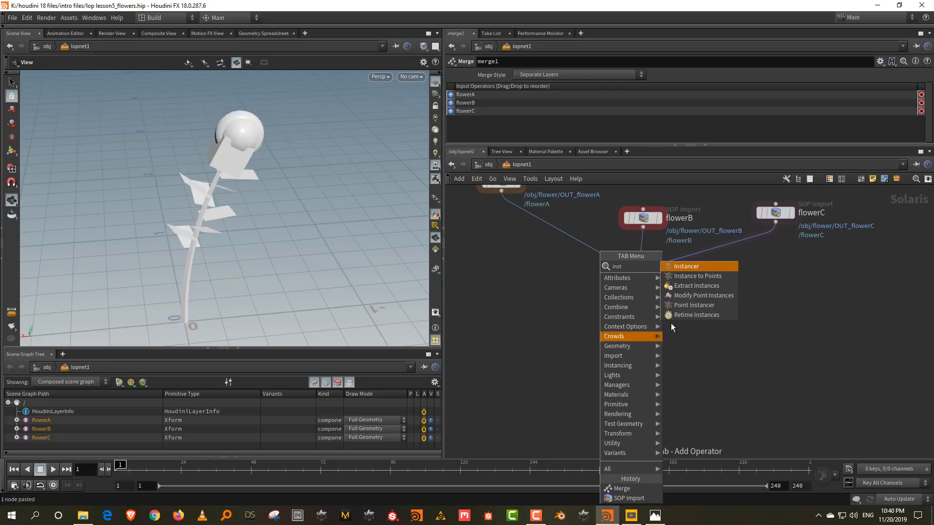
pyautogui.click(720, 276)
pyautogui.click(593, 379)
pyautogui.moveTo(601, 382)
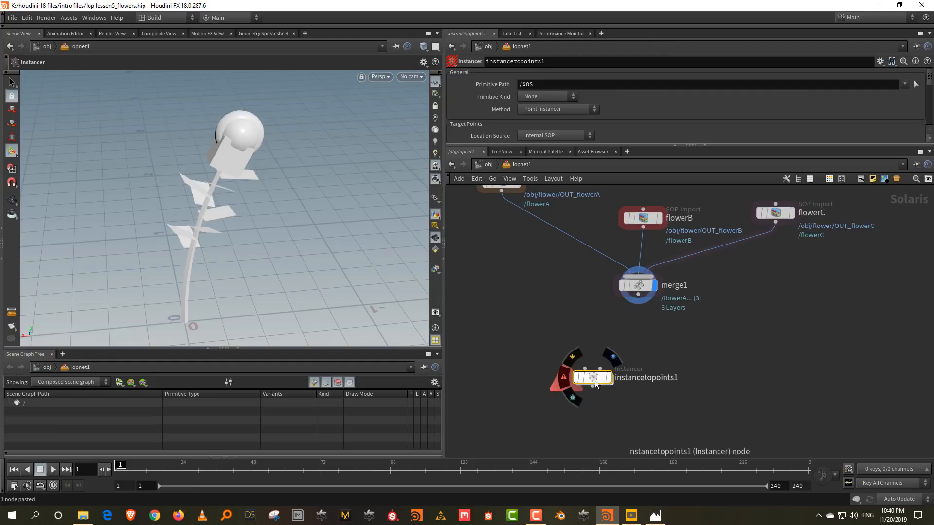
# Step: Inspect the default point inside instancetopoints1 with point numbers displayed, and return to lopnet1
pyautogui.doubleClick(595, 378)
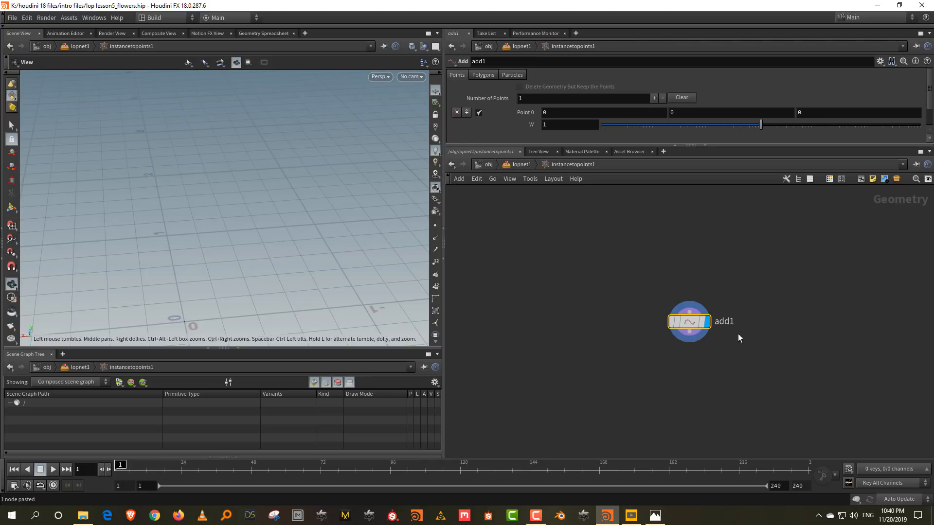
pyautogui.moveTo(701, 327)
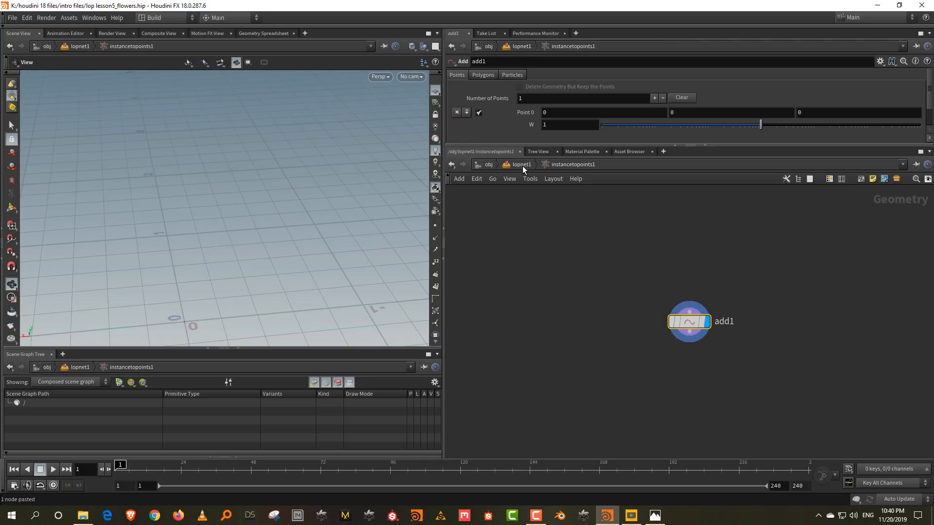
pyautogui.click(435, 263)
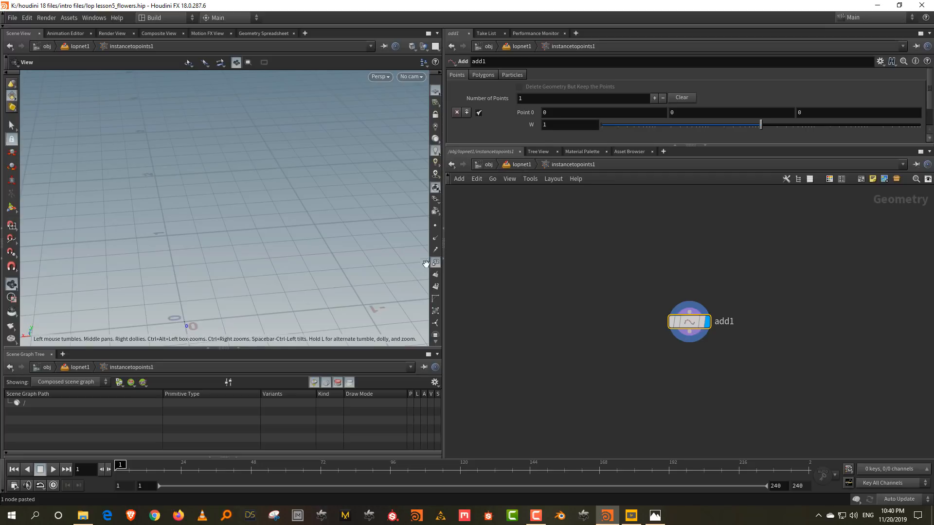
pyautogui.click(519, 164)
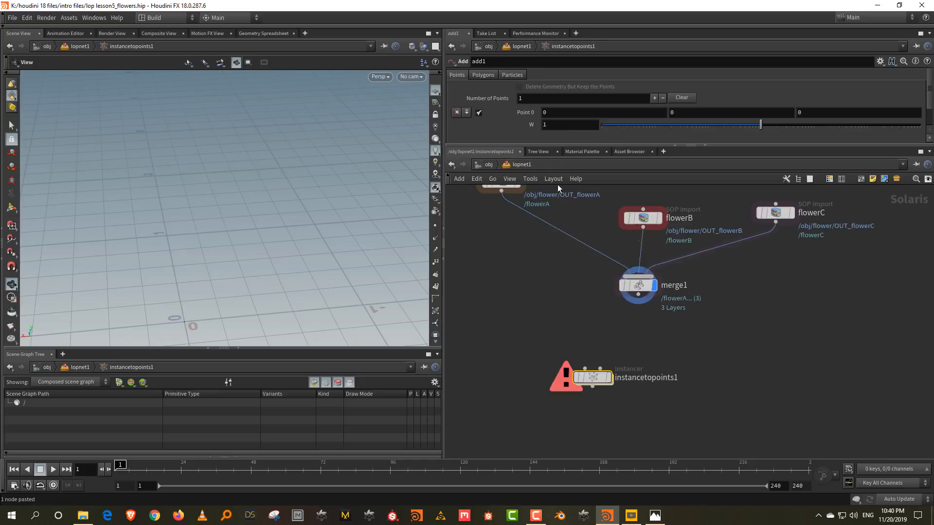
# Step: Connect merge1 to the second input of the displayed instancetopoints1 and disable Use Entire Stage
pyautogui.moveTo(638, 298); pyautogui.dragTo(624, 381)
pyautogui.click(608, 378)
pyautogui.moveTo(547, 146); pyautogui.dragTo(598, 256)
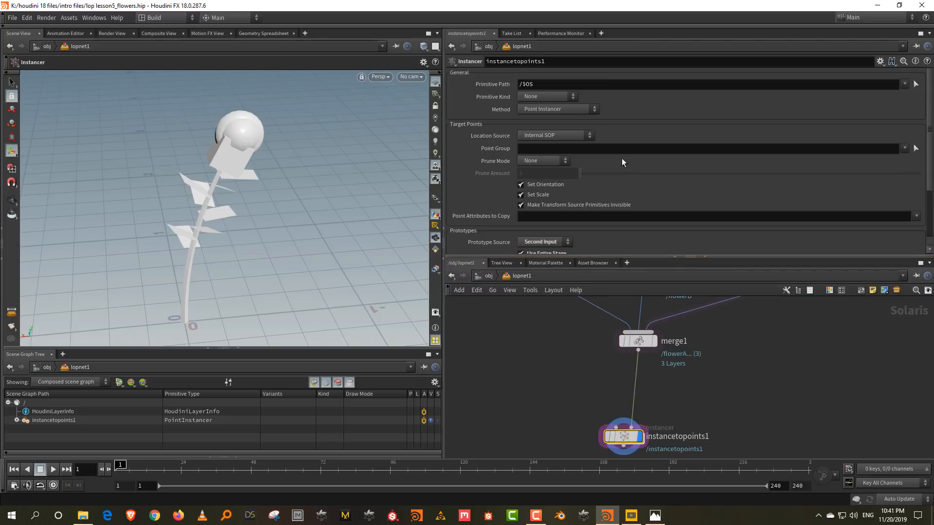
pyautogui.scroll(-3, 626, 183)
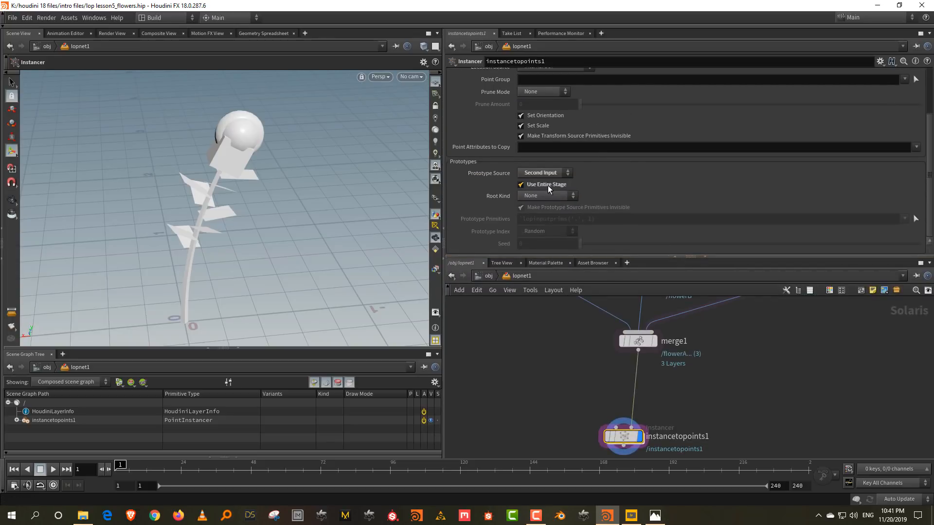
pyautogui.click(548, 185)
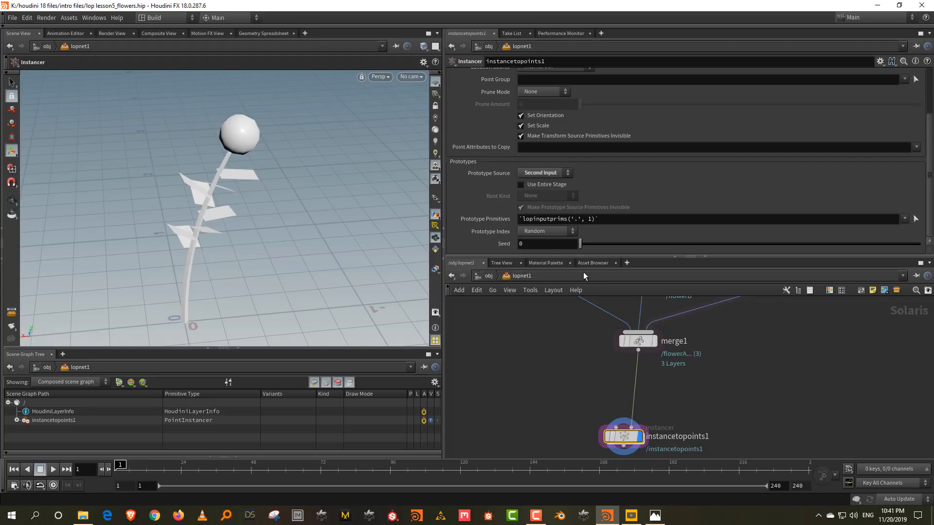
# Step: Try the Index option for the instancer's Prototype Index, test its index value, and restore Random
pyautogui.click(563, 232)
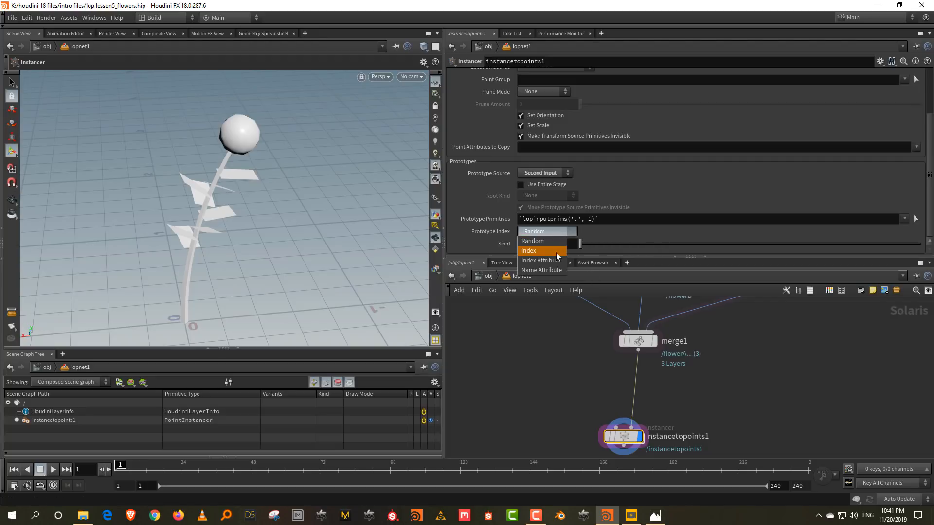
pyautogui.click(556, 253)
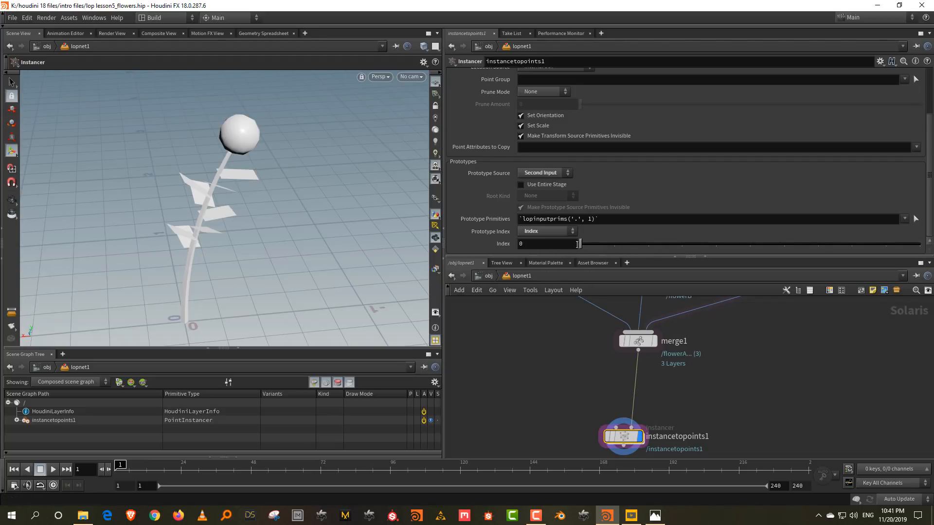
pyautogui.moveTo(584, 244); pyautogui.dragTo(568, 257)
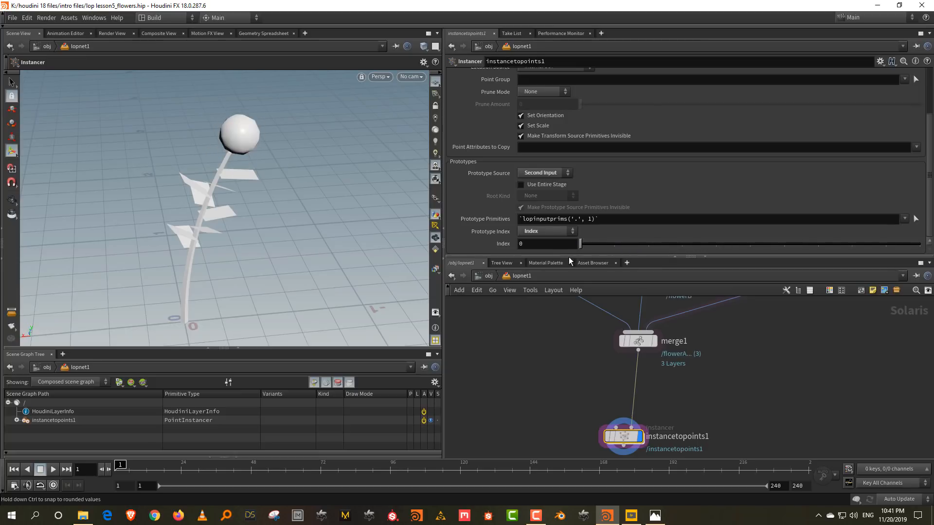
pyautogui.click(539, 232)
pyautogui.click(534, 240)
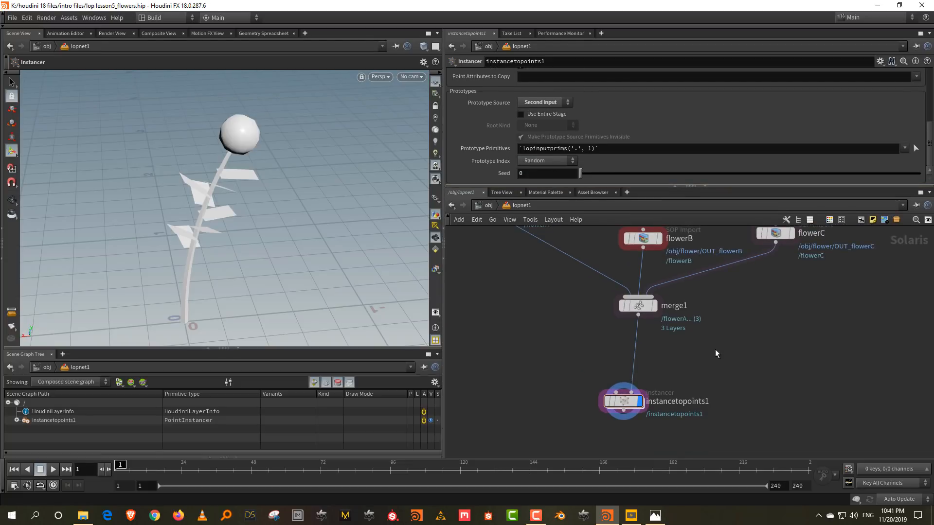
# Step: Add a Stage Manager node beside the instancer and connect merge1 to its input
pyautogui.press('Tab')
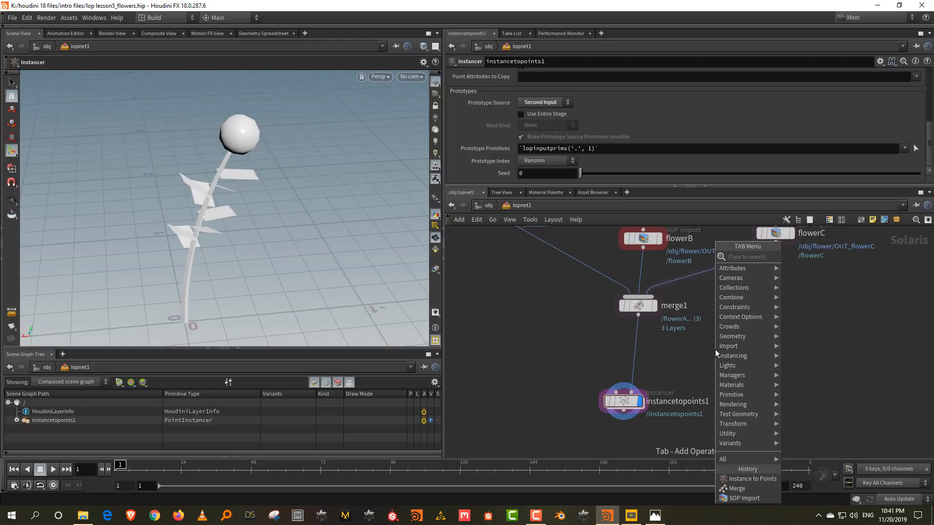
pyautogui.write('stage')
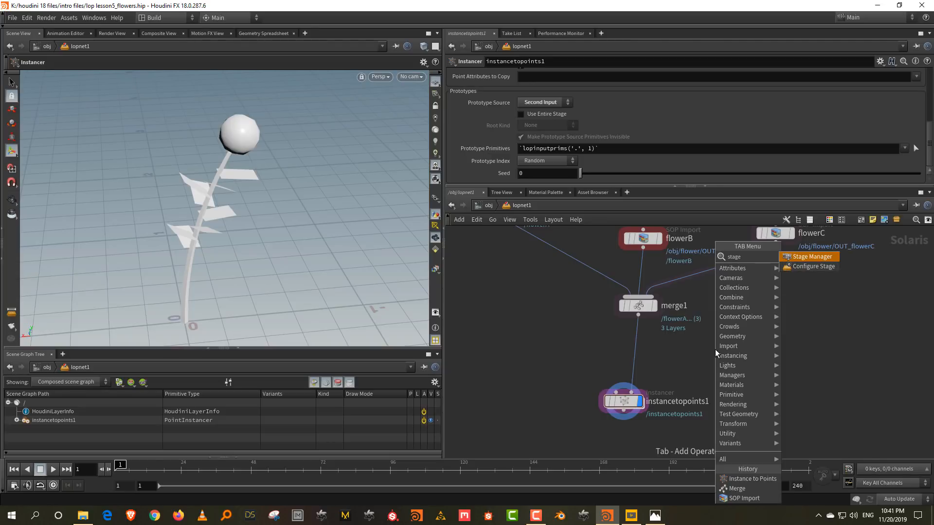
pyautogui.click(802, 258)
pyautogui.click(650, 384)
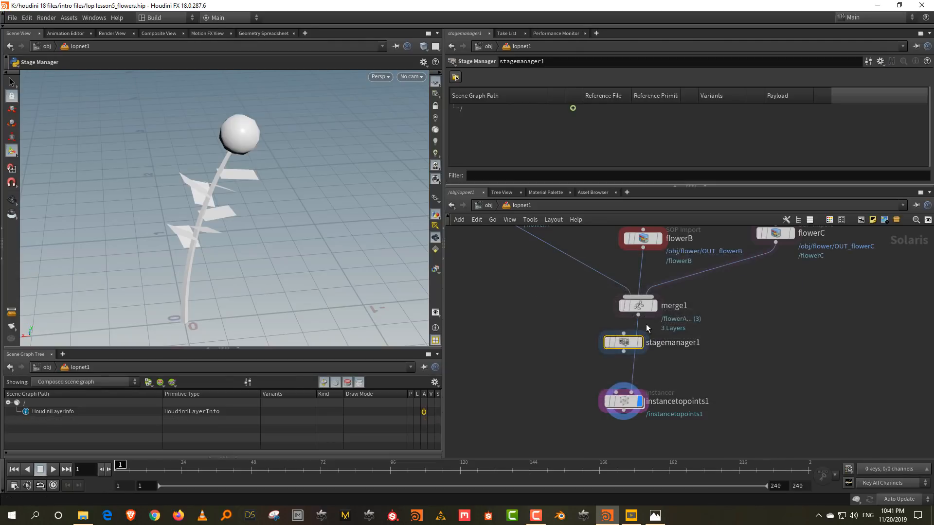
pyautogui.click(559, 347)
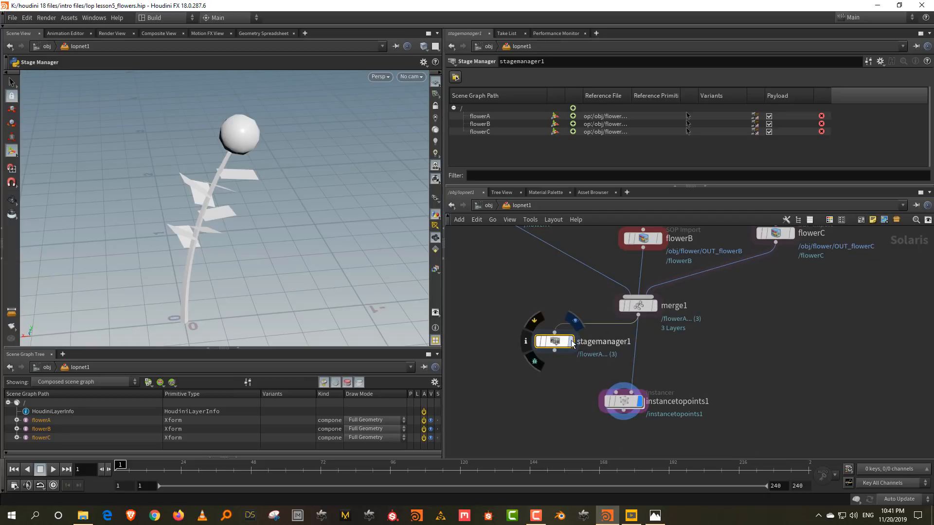
# Step: Add a new primitive under the root of stagemanager1's scene graph and name it flowers
pyautogui.moveTo(539, 185); pyautogui.dragTo(538, 234)
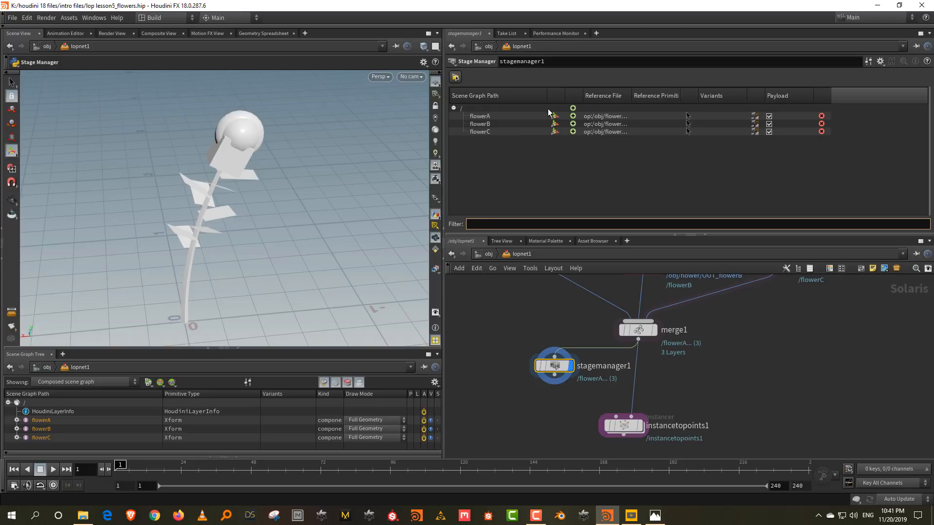
pyautogui.click(573, 108)
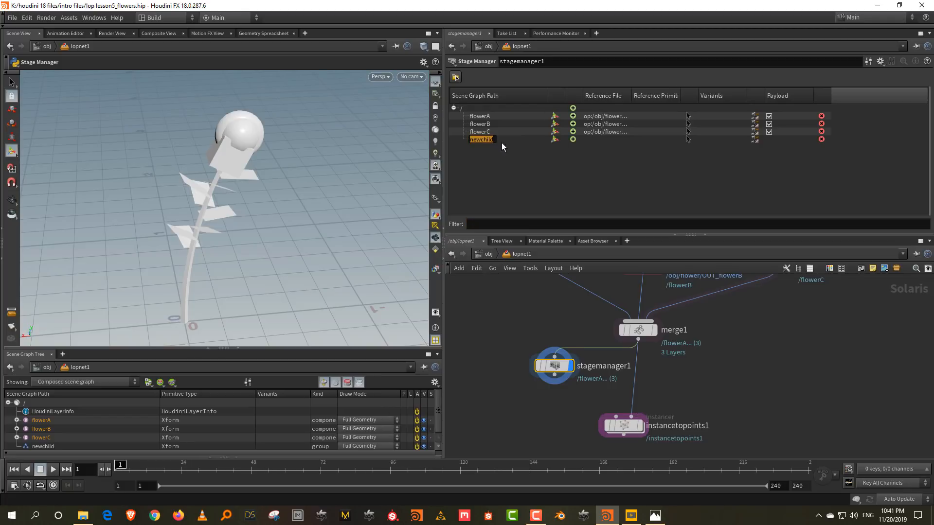
pyautogui.write('flowers')
pyautogui.press('Return')
# Step: Reparent flowerA, flowerB and flowerC under the flowers primitive in stagemanager1 and expand it
pyautogui.click(484, 134)
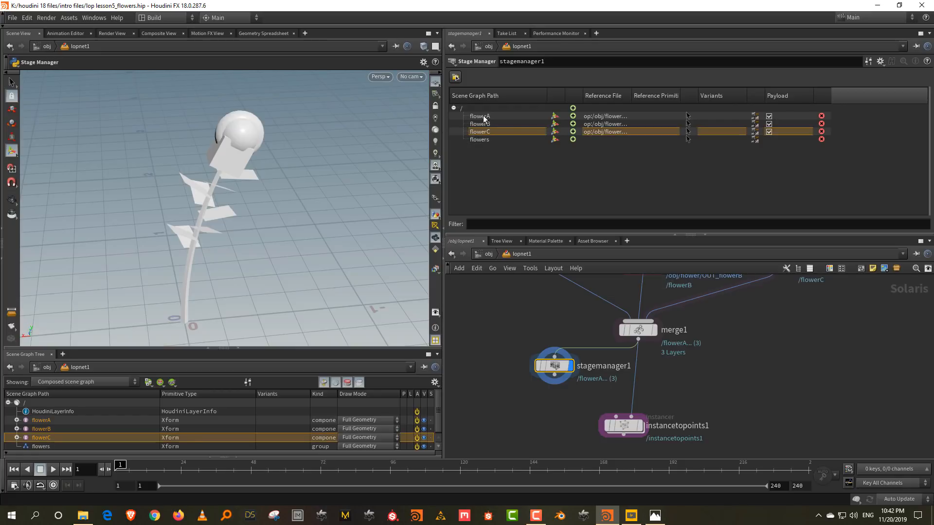
pyautogui.keyDown('shift'); pyautogui.click(483, 117); pyautogui.keyUp('shift')
pyautogui.moveTo(484, 116); pyautogui.dragTo(485, 137)
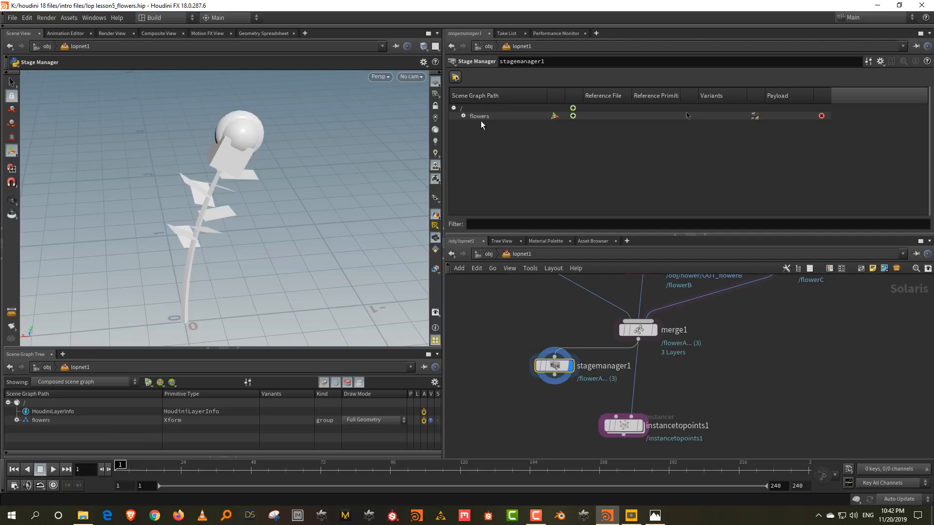
pyautogui.click(464, 116)
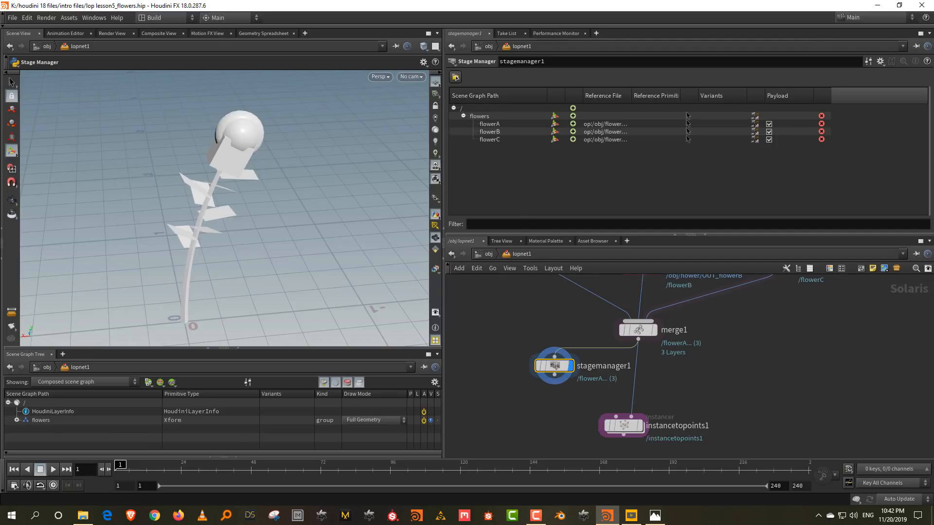
# Step: Add a Collection node below stagemanager1, connected to its output, and display it
pyautogui.moveTo(743, 419); pyautogui.dragTo(754, 369, button='middle')
pyautogui.moveTo(642, 384); pyautogui.dragTo(652, 417)
pyautogui.press('Tab')
pyautogui.write('coll')
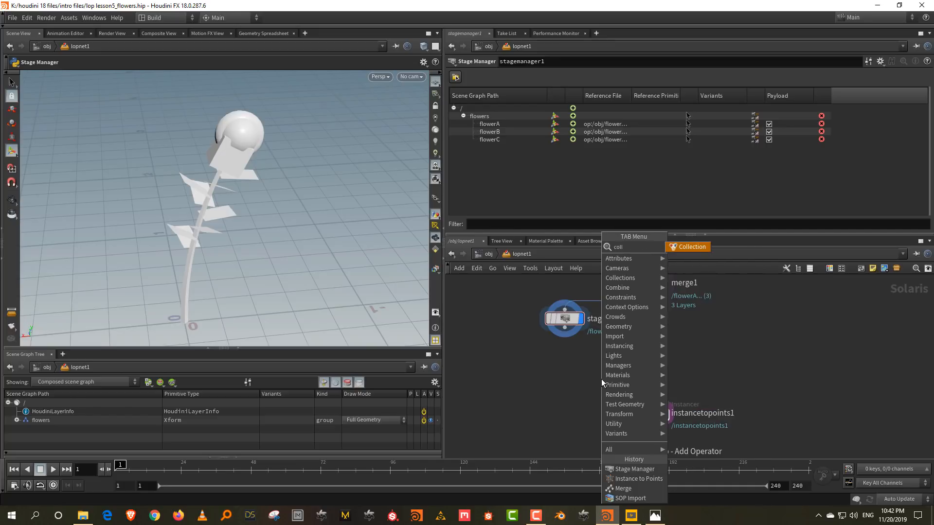
pyautogui.write('ec')
pyautogui.click(692, 247)
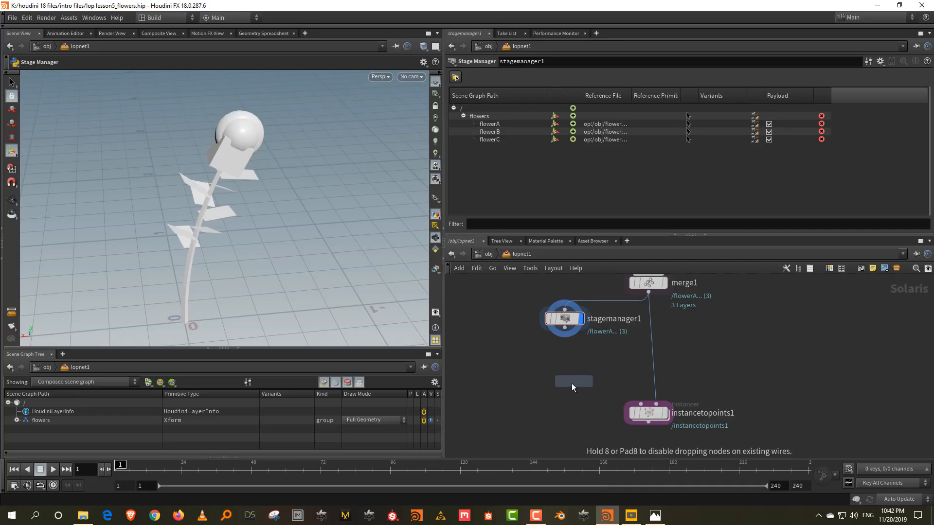
pyautogui.click(562, 386)
pyautogui.click(576, 389)
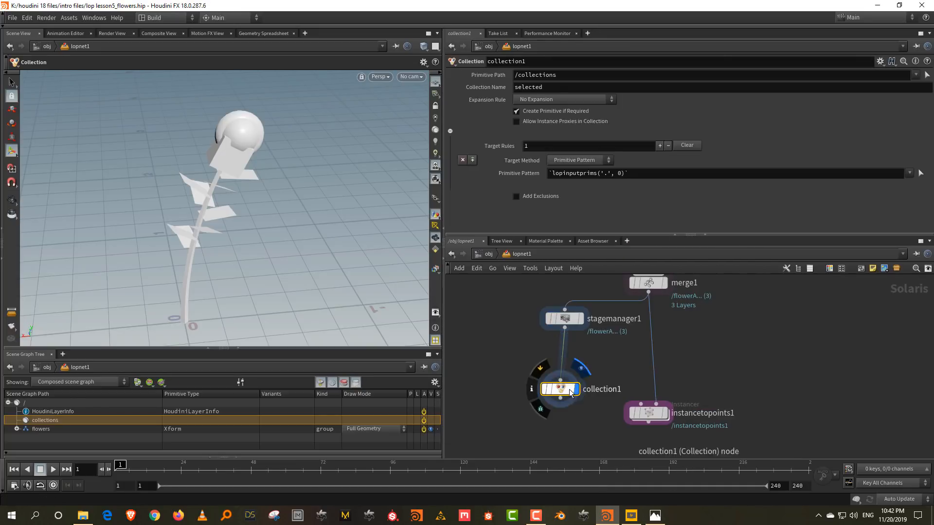
# Step: Set the collection name of collection1 to flowers
pyautogui.click(480, 89)
pyautogui.write('flowers')
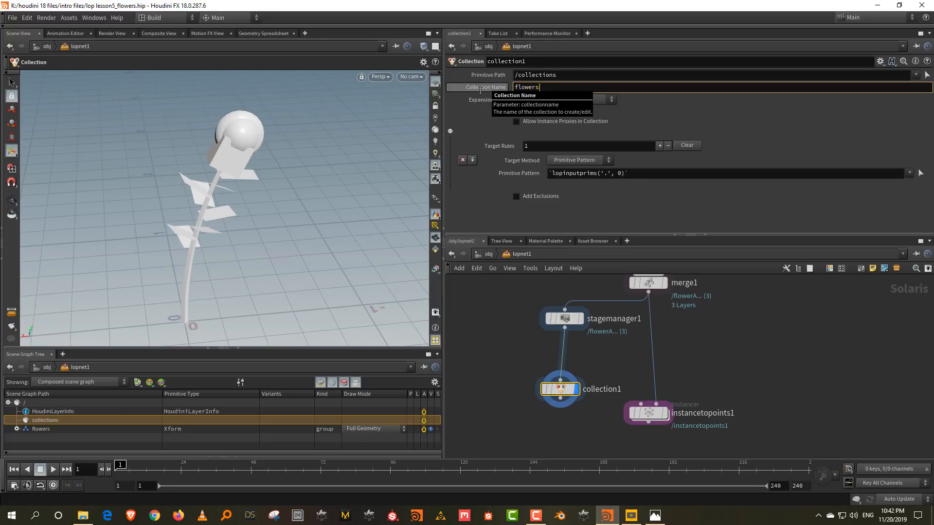
pyautogui.press('Return')
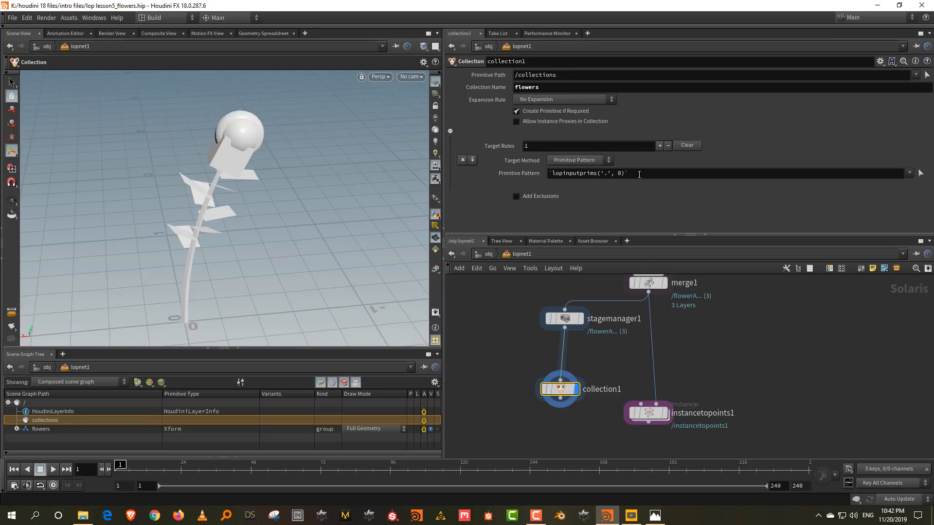
# Step: Check the flower hierarchy in stagemanager1 and set collection1's Primitive Pattern to /flowers/*
pyautogui.click(565, 319)
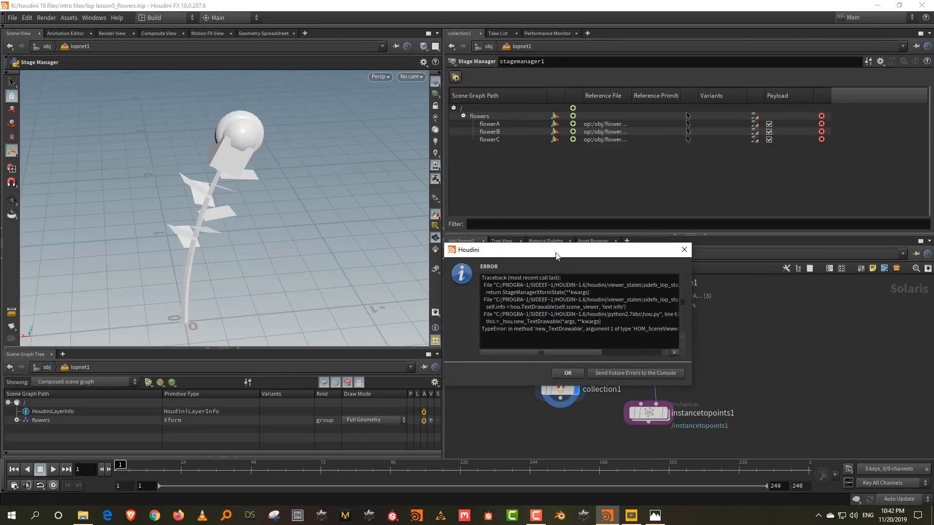
pyautogui.click(569, 372)
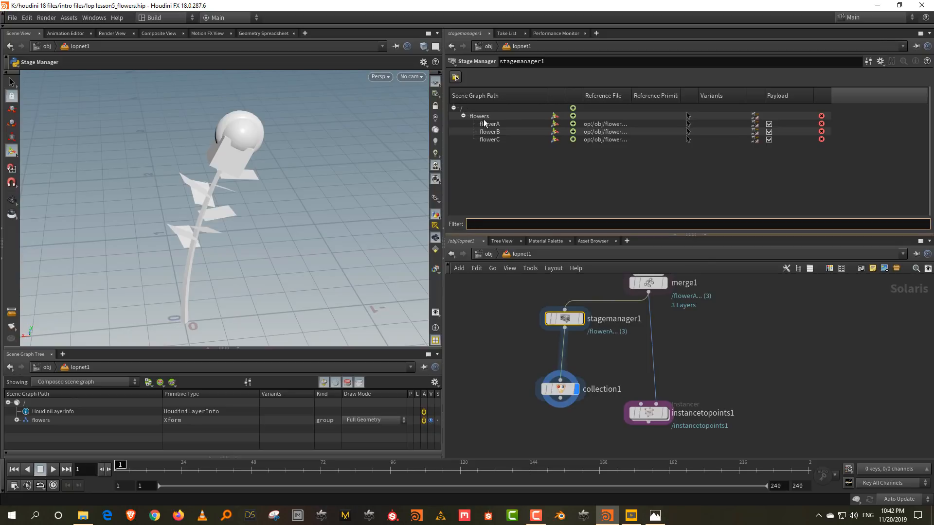
pyautogui.moveTo(512, 356); pyautogui.dragTo(608, 440)
pyautogui.click(616, 492)
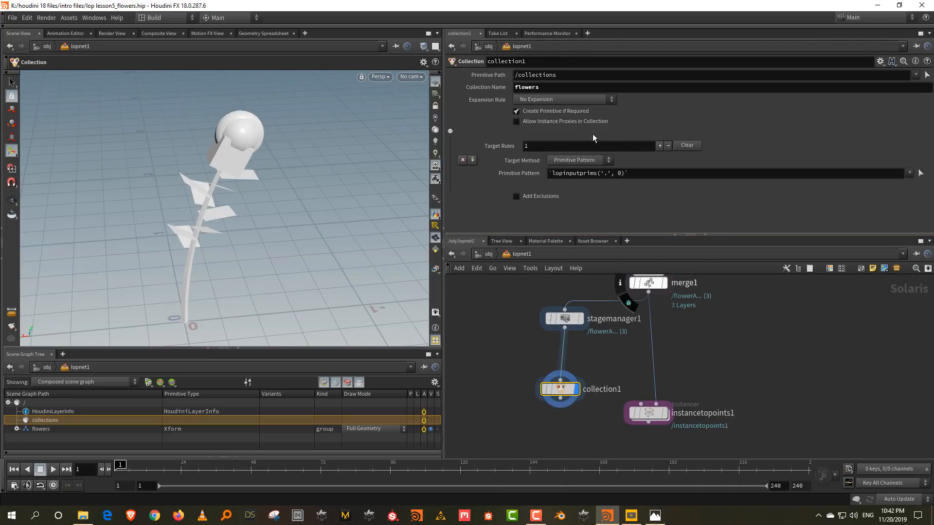
pyautogui.moveTo(632, 173); pyautogui.dragTo(519, 191)
pyautogui.write('/flowers')
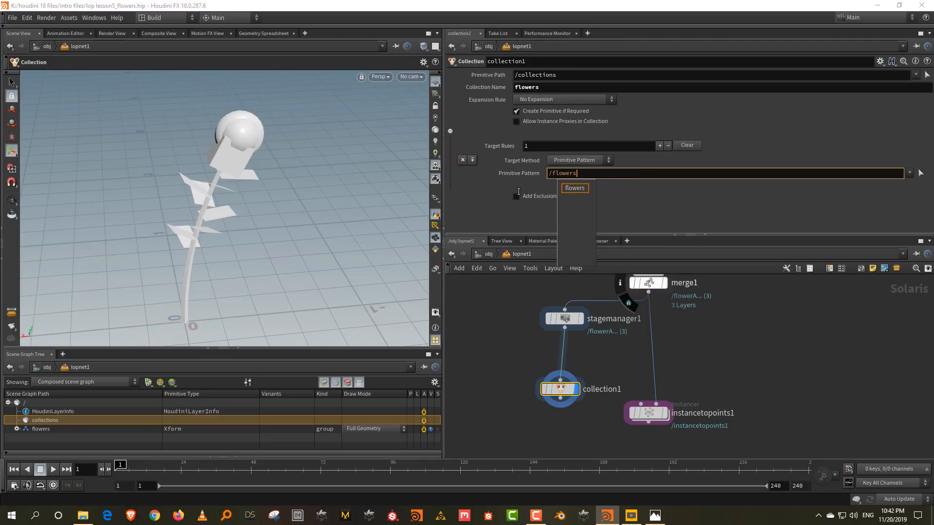
pyautogui.write('/')
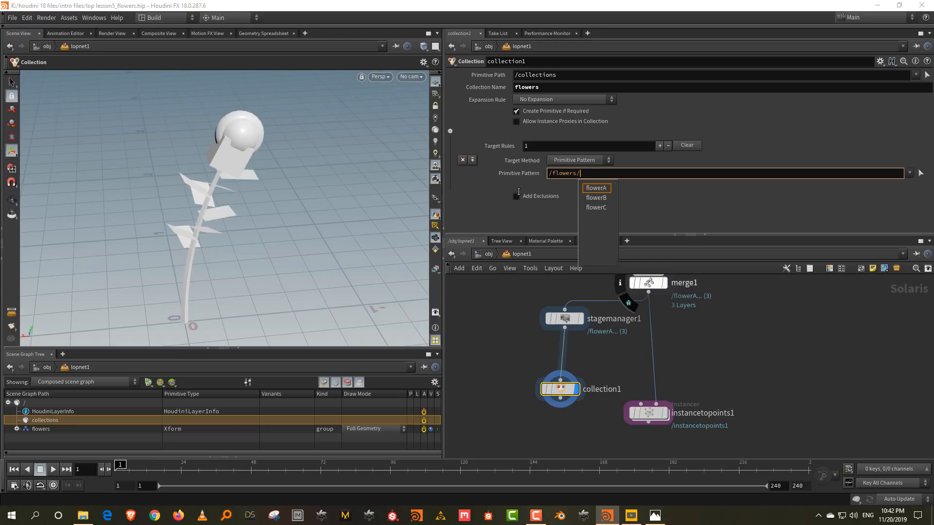
pyautogui.write('*')
pyautogui.press('Return')
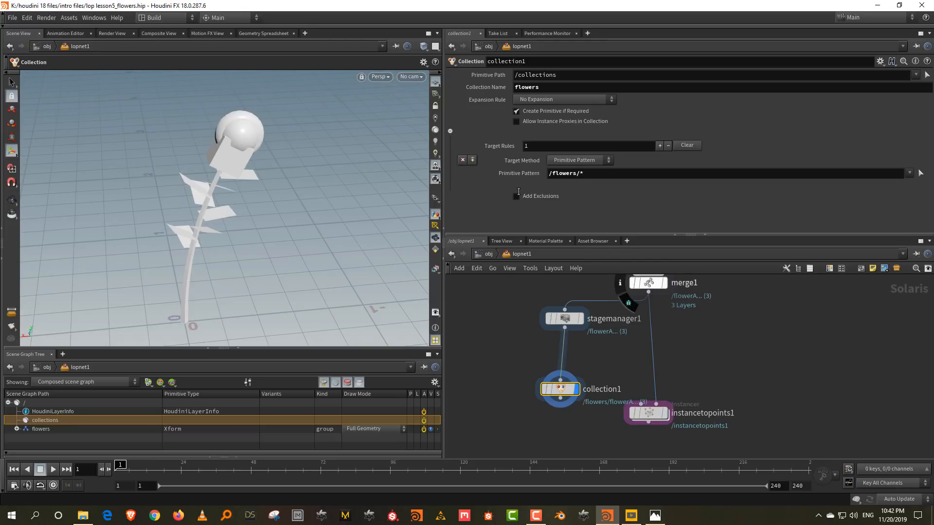
# Step: Connect collection1 to the second input of instancetopoints1 and set its Prototype Primitives to %flowers
pyautogui.moveTo(702, 414); pyautogui.dragTo(707, 342, button='middle')
pyautogui.moveTo(652, 344); pyautogui.dragTo(637, 422)
pyautogui.moveTo(565, 326); pyautogui.dragTo(645, 404)
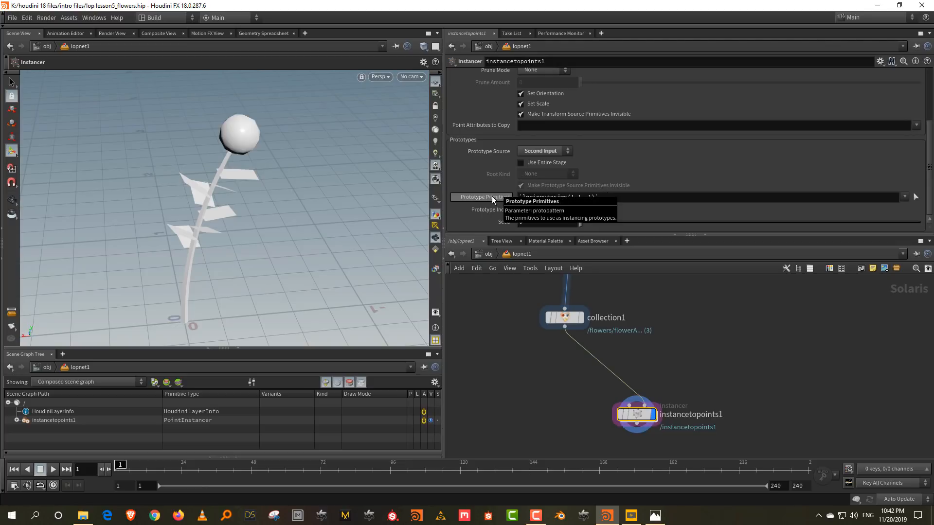
pyautogui.moveTo(591, 198); pyautogui.dragTo(508, 200)
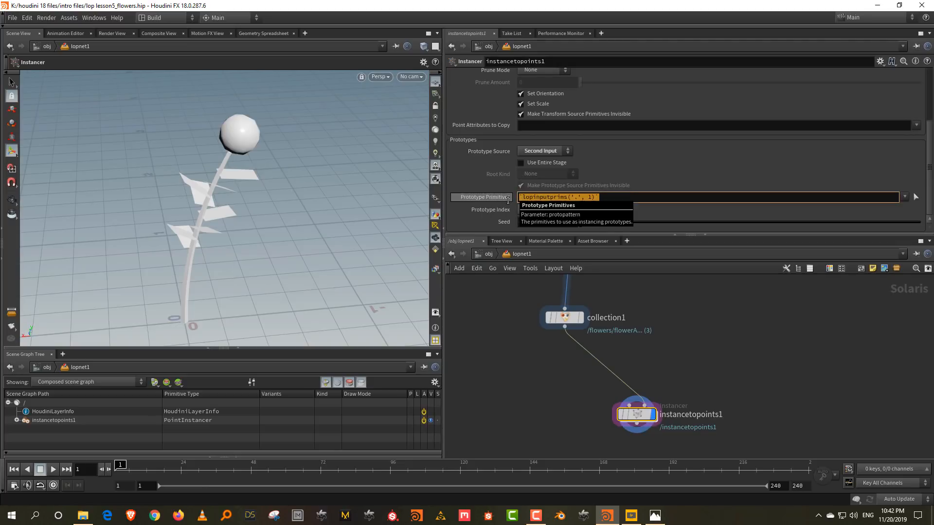
pyautogui.write('%flowers')
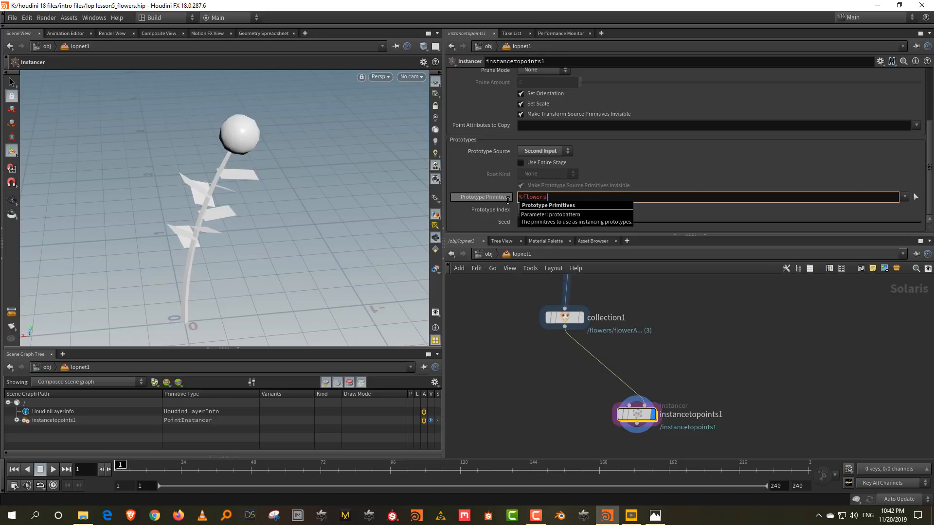
pyautogui.press('Return')
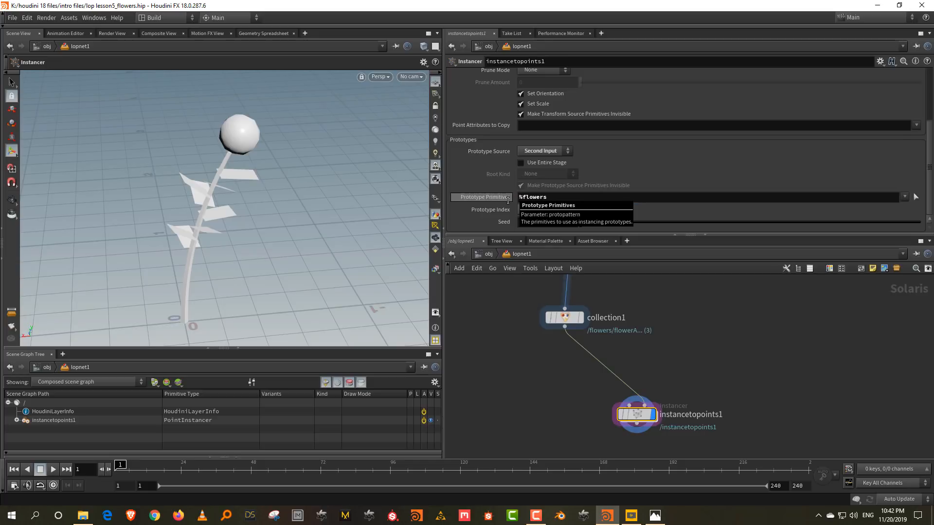
# Step: Review the scene graph of stagemanager1, the name and pattern of collection1, and the instancer's prototype settings
pyautogui.moveTo(665, 320); pyautogui.dragTo(665, 429, button='middle')
pyautogui.moveTo(567, 358); pyautogui.dragTo(579, 347)
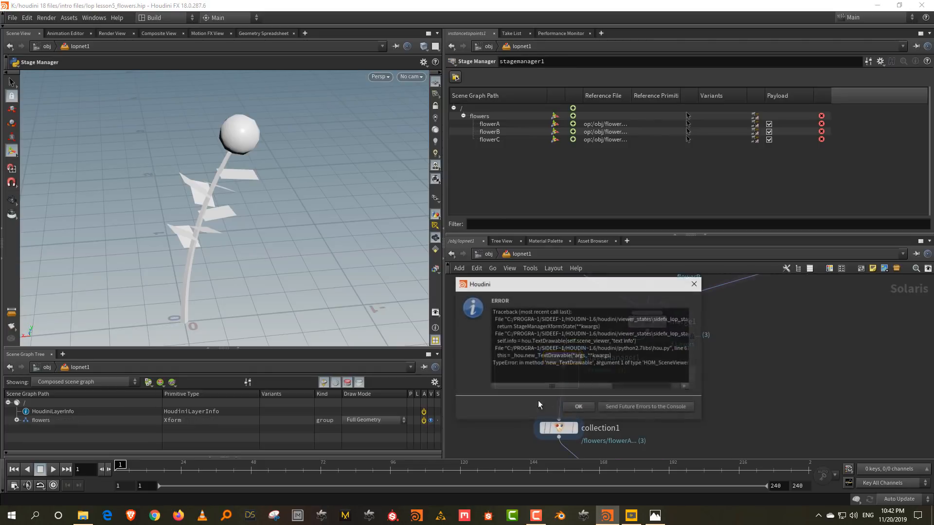
pyautogui.click(570, 403)
pyautogui.moveTo(508, 399); pyautogui.dragTo(629, 454)
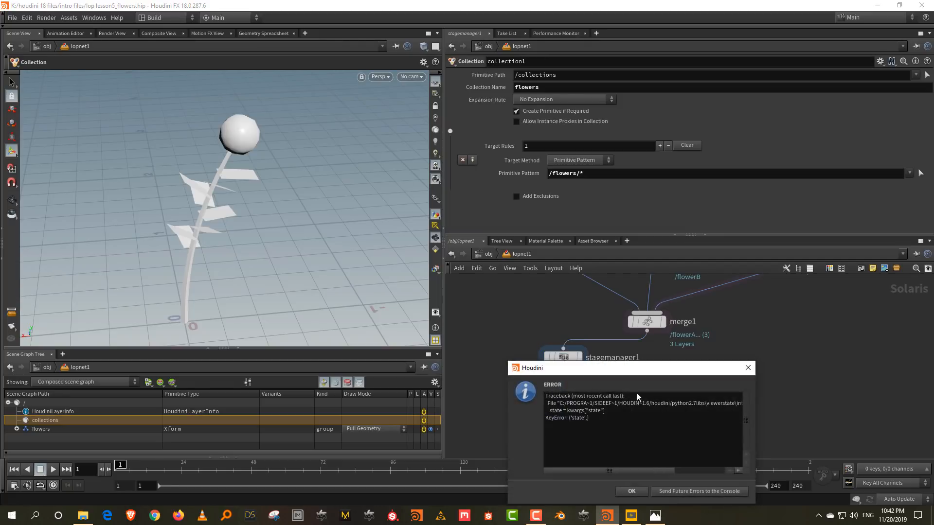
pyautogui.click(637, 497)
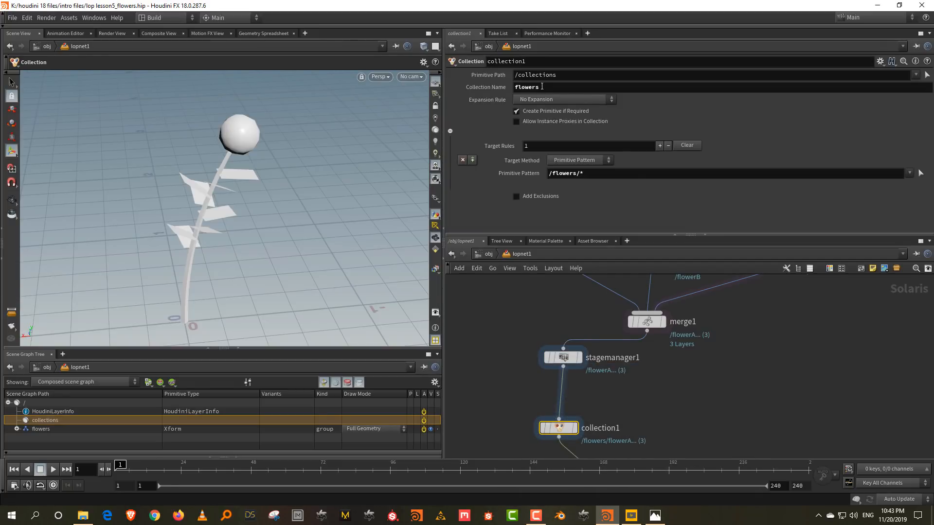
pyautogui.moveTo(703, 409); pyautogui.dragTo(687, 354, button='middle')
pyautogui.scroll(-1, 683, 378)
pyautogui.moveTo(685, 403); pyautogui.dragTo(628, 465)
# Step: Add a Grid node and a Sphere node beside flowerC and connect both to merge1
pyautogui.moveTo(687, 363); pyautogui.dragTo(707, 445, button='middle')
pyautogui.press('Tab')
pyautogui.write('grid')
pyautogui.click(833, 237)
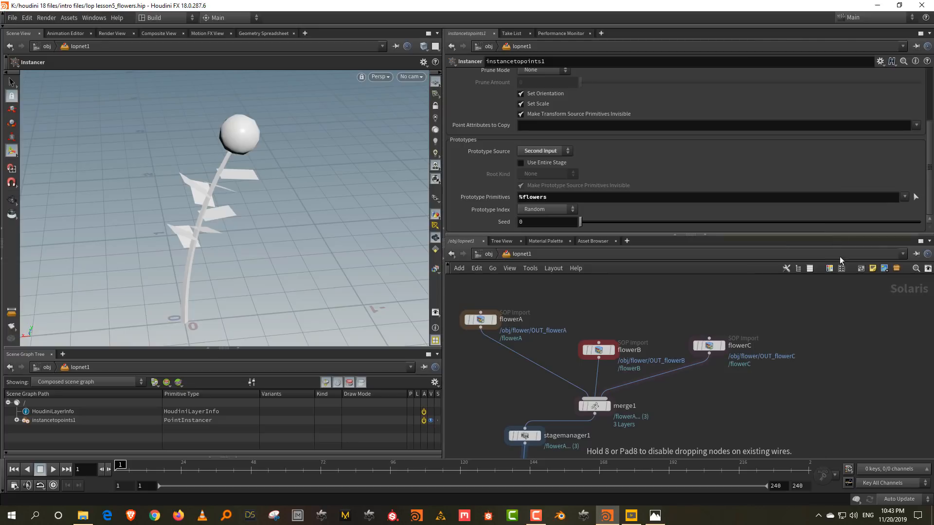
pyautogui.click(855, 314)
pyautogui.press('Tab')
pyautogui.write('sph')
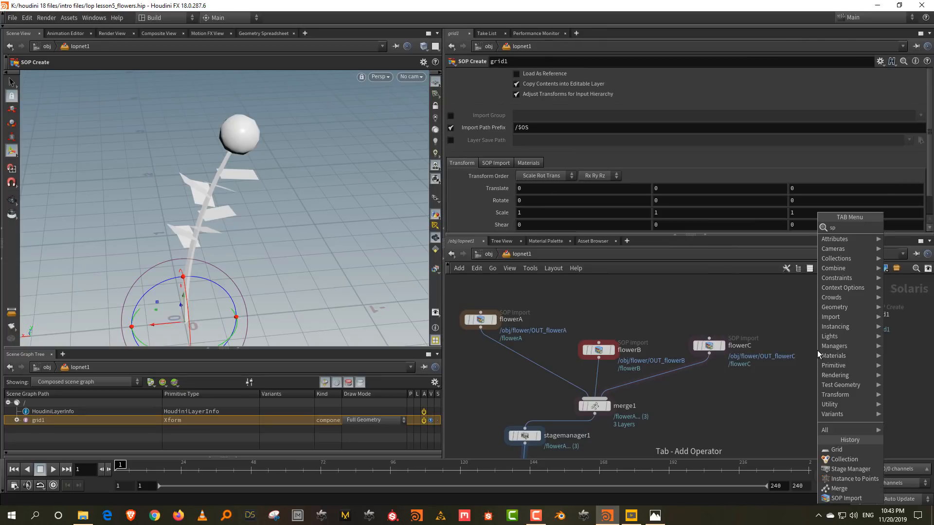
pyautogui.click(908, 228)
pyautogui.click(834, 358)
pyautogui.moveTo(834, 362); pyautogui.dragTo(603, 398)
pyautogui.moveTo(854, 322); pyautogui.dragTo(604, 398)
# Step: Inspect stagemanager1's scene graph with the grid and sphere merged in
pyautogui.moveTo(697, 389); pyautogui.dragTo(704, 299, button='middle')
pyautogui.moveTo(562, 375); pyautogui.dragTo(522, 344)
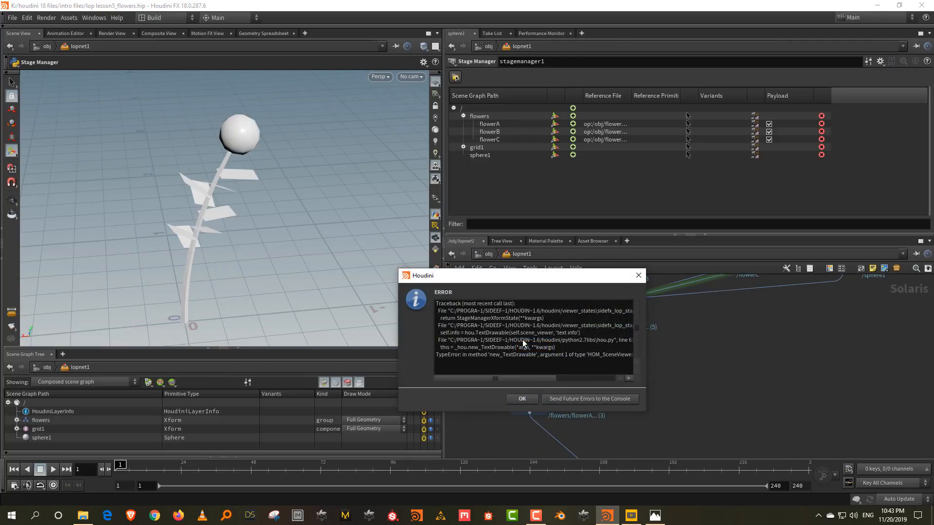
pyautogui.click(522, 398)
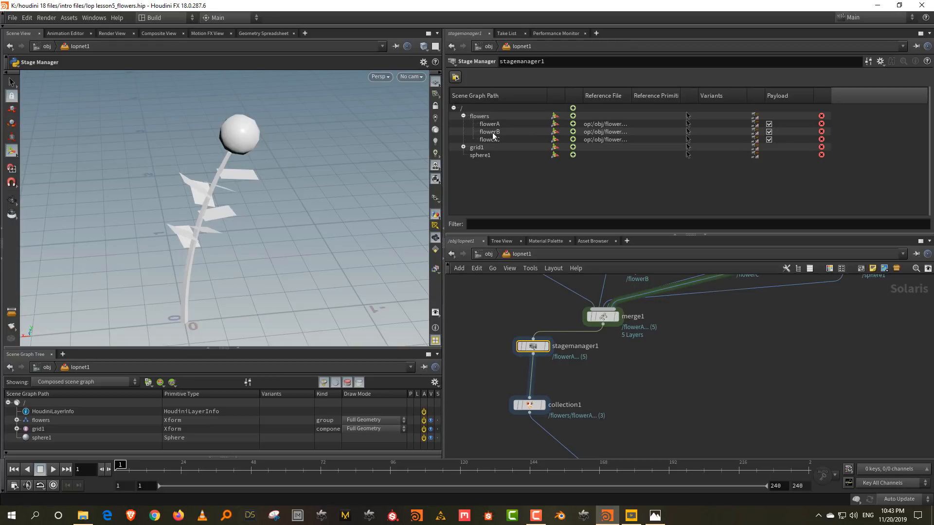
# Step: Test different Seed values on instancetopoints1 to check which prototypes it picks, and restore 0
pyautogui.moveTo(731, 347); pyautogui.dragTo(738, 257, button='middle')
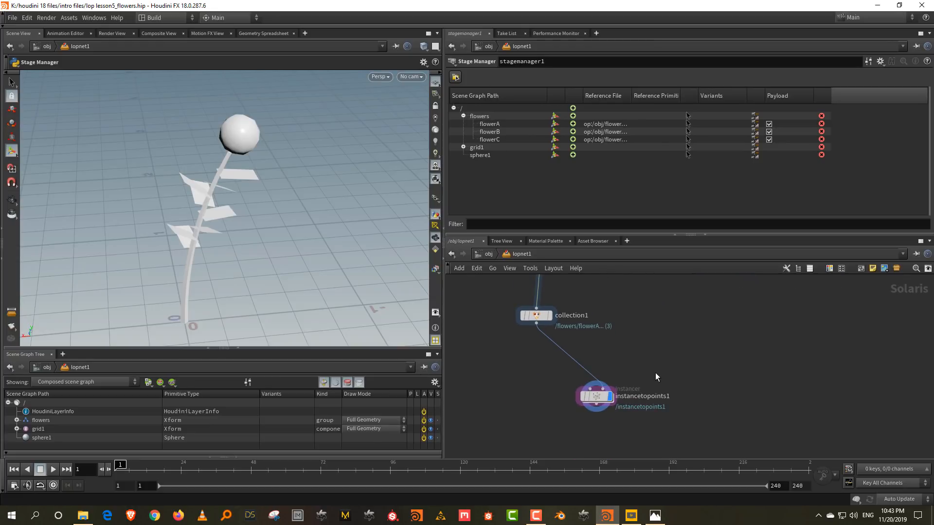
pyautogui.moveTo(655, 373); pyautogui.dragTo(571, 415)
pyautogui.click(579, 470)
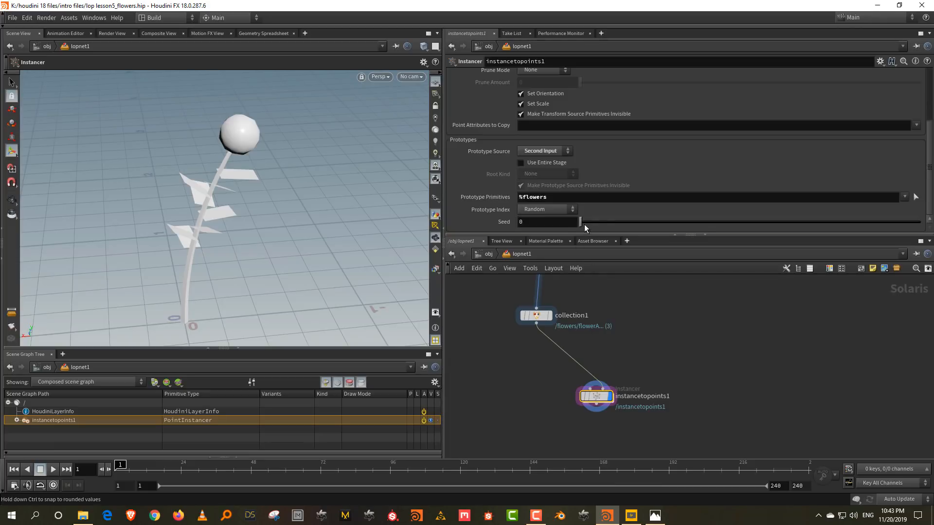
pyautogui.moveTo(584, 223)
pyautogui.mouseDown()
pyautogui.moveTo(614, 229)
pyautogui.moveTo(579, 229)
pyautogui.moveTo(634, 232)
pyautogui.moveTo(568, 226)
pyautogui.mouseUp()
# Step: Reparent sphere1 under the flowers primitive in stagemanager1
pyautogui.moveTo(636, 313); pyautogui.dragTo(628, 347, button='middle')
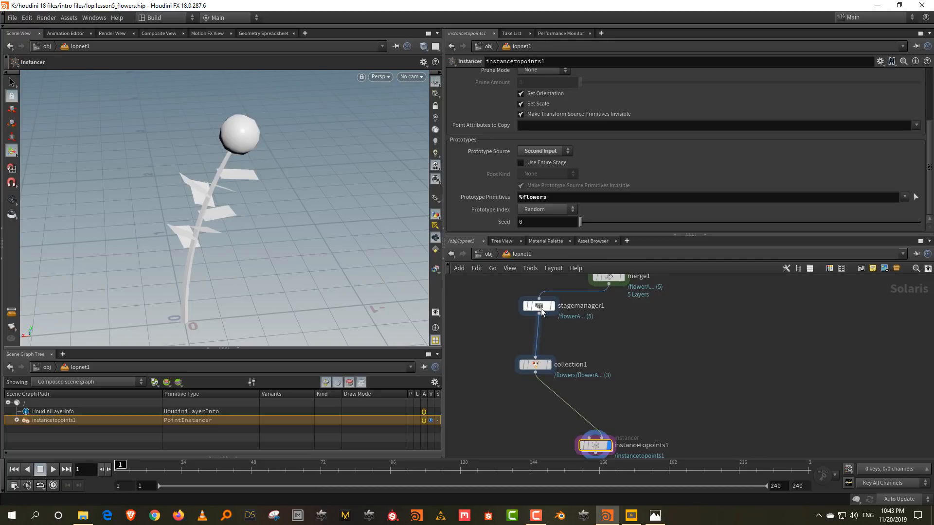
pyautogui.moveTo(536, 307)
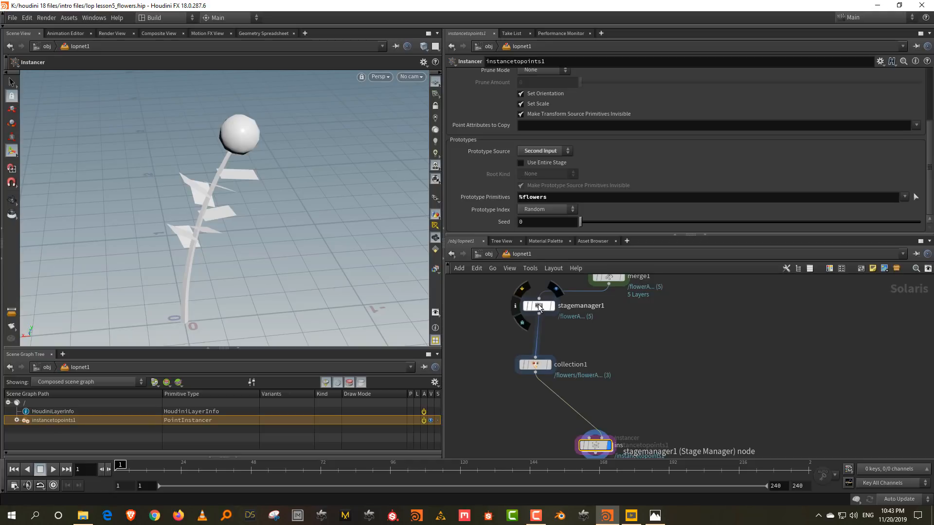
pyautogui.click(537, 305)
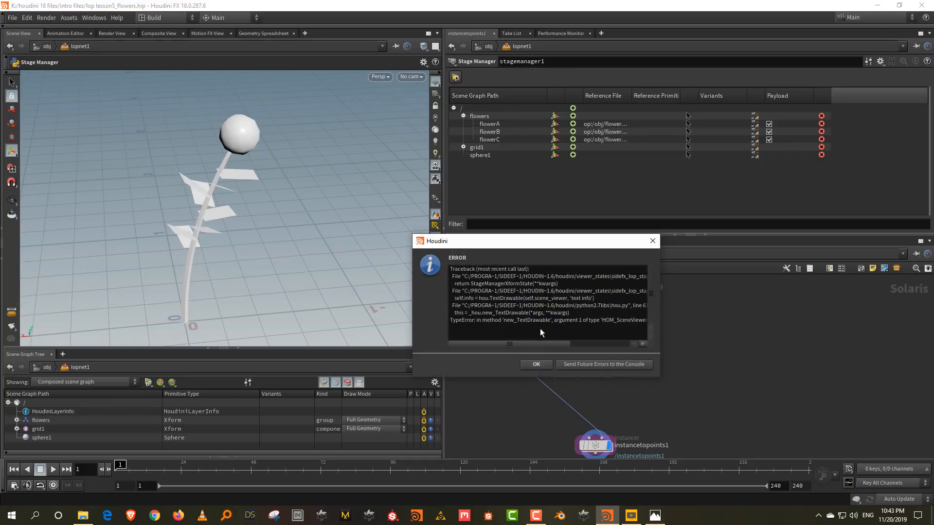
pyautogui.click(537, 364)
pyautogui.moveTo(483, 154); pyautogui.dragTo(489, 118)
pyautogui.click(671, 359)
# Step: Try other Seed values on the instancer with the sphere included in the flowers collection, and restore 0
pyautogui.moveTo(640, 418); pyautogui.dragTo(644, 351, button='middle')
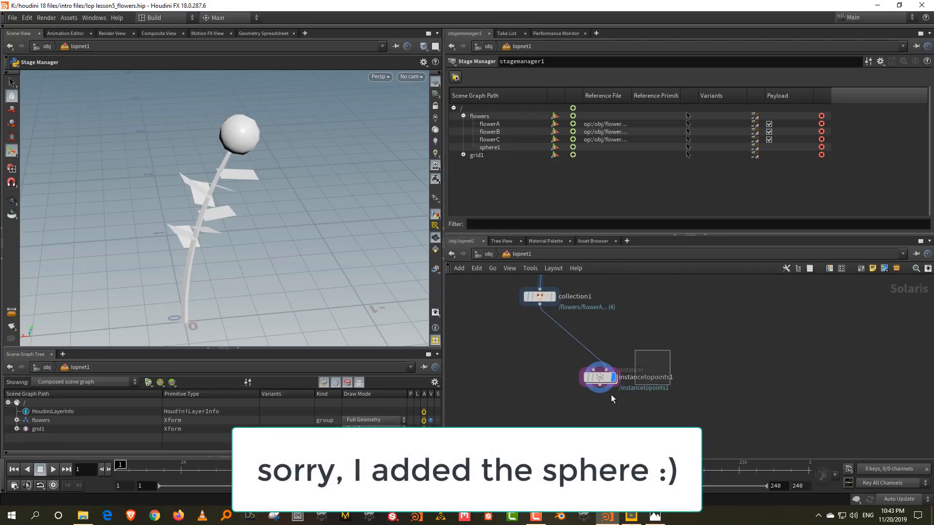
pyautogui.click(601, 378)
pyautogui.press('Return')
pyautogui.click(590, 222)
pyautogui.moveTo(590, 220); pyautogui.dragTo(575, 220)
# Step: Move sphere1 out of the flowers primitive back to the root in stagemanager1
pyautogui.moveTo(634, 308); pyautogui.dragTo(605, 382, button='middle')
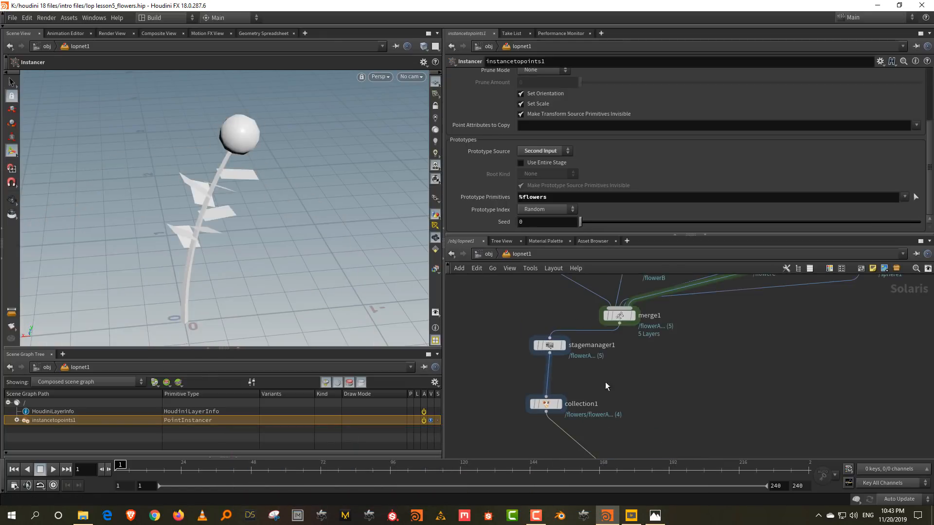
pyautogui.click(528, 346)
pyautogui.press('Return')
pyautogui.moveTo(484, 149); pyautogui.dragTo(498, 107)
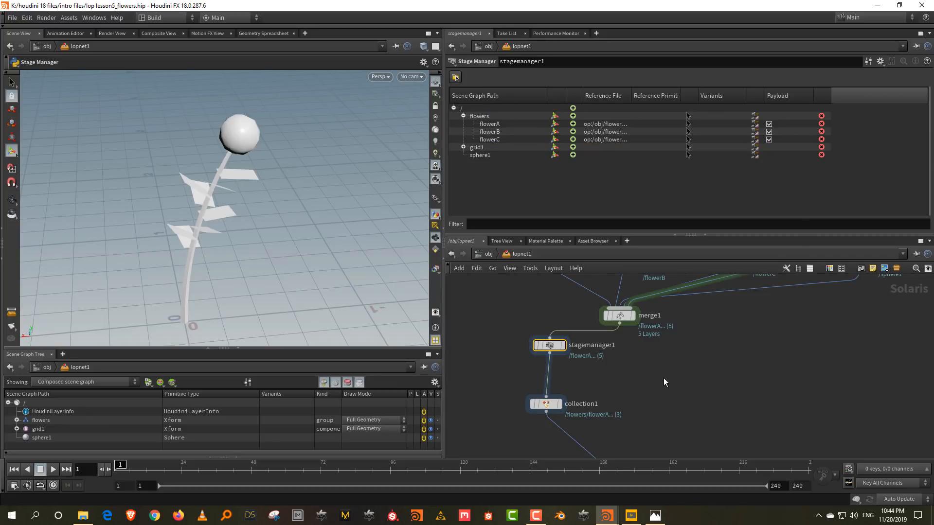
# Step: Select the instancetopoints1 node, dismiss the error dialog, and collapse the scene graph tree to enlarge the 3D view
pyautogui.moveTo(663, 378); pyautogui.dragTo(658, 318, button='middle')
pyautogui.click(597, 426)
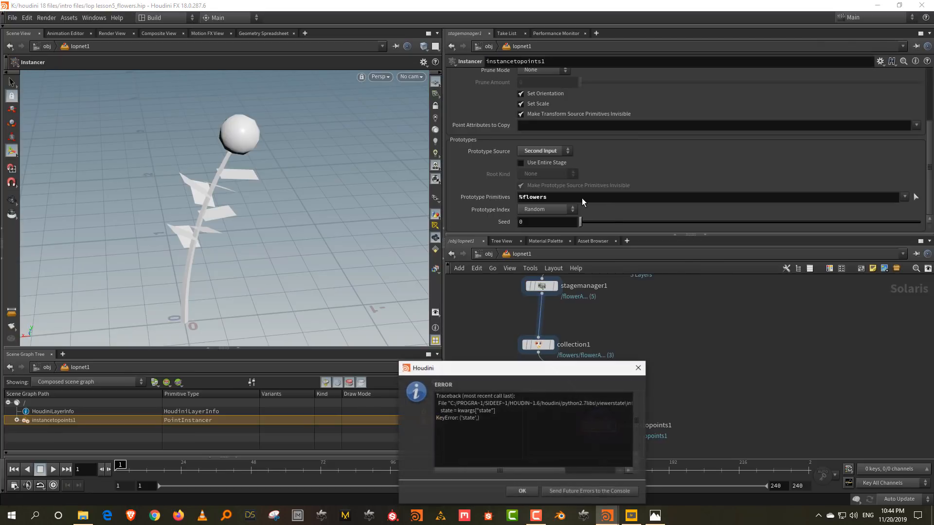
pyautogui.click(522, 492)
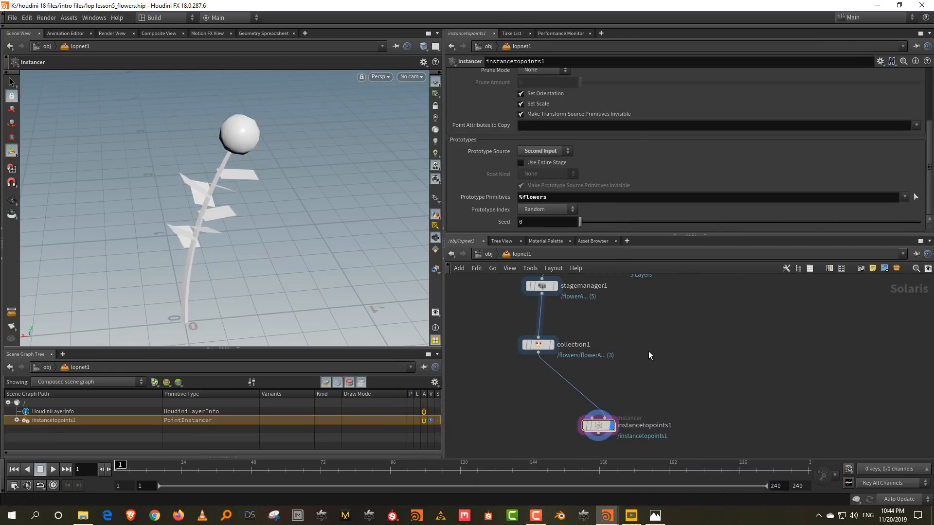
pyautogui.click(235, 349)
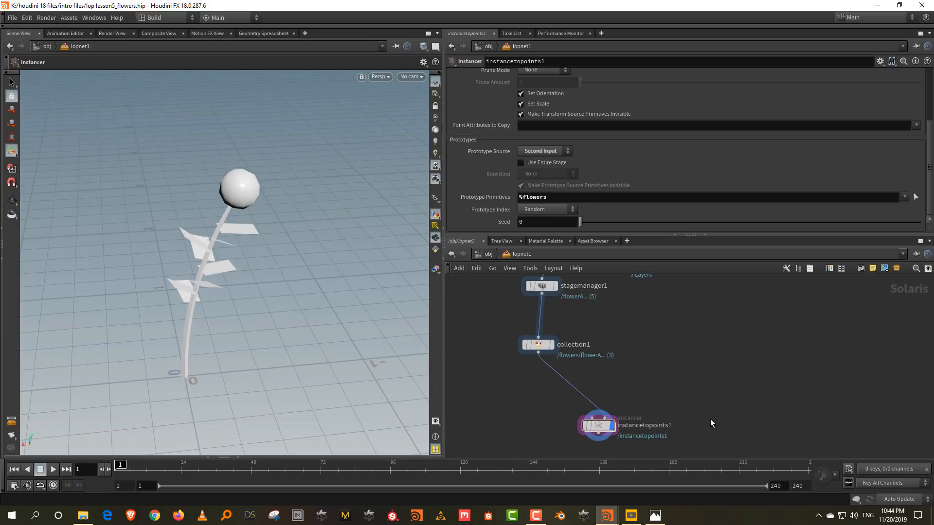
# Step: Inside instancetopoints1, add a Grid node beside add1 and make it the displayed output
pyautogui.moveTo(657, 382); pyautogui.dragTo(733, 373, button='middle')
pyautogui.doubleClick(678, 420)
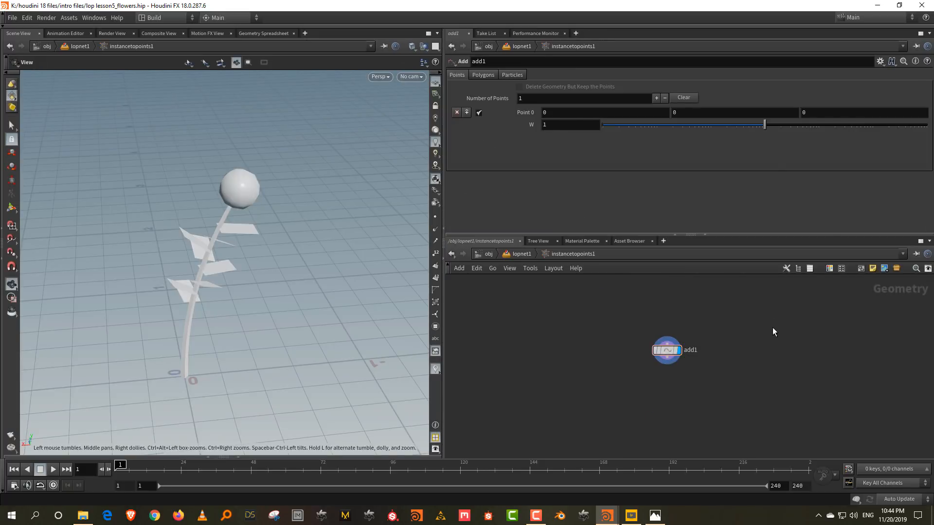
pyautogui.press('Tab')
pyautogui.write('gri')
pyautogui.click(851, 152)
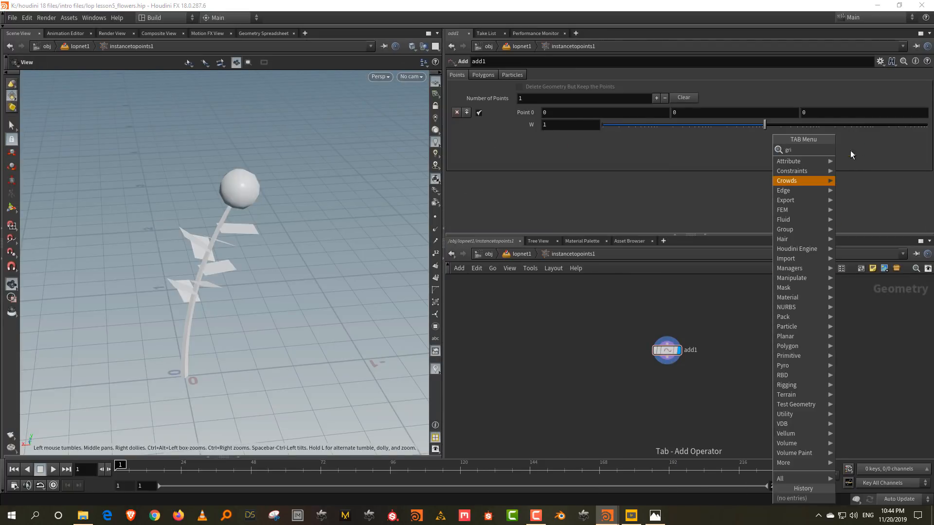
pyautogui.click(787, 331)
pyautogui.click(797, 331)
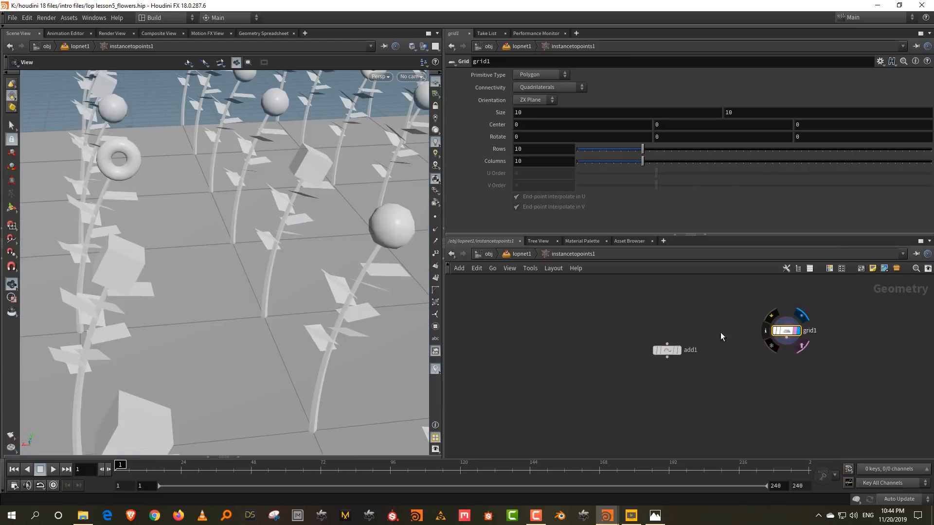
# Step: Examine the flowers instanced onto the grid points from a wider angle and from several sides
pyautogui.moveTo(265, 171); pyautogui.dragTo(250, 277, button='right')
pyautogui.moveTo(250, 277); pyautogui.dragTo(291, 211)
pyautogui.moveTo(292, 211); pyautogui.dragTo(277, 329, button='right')
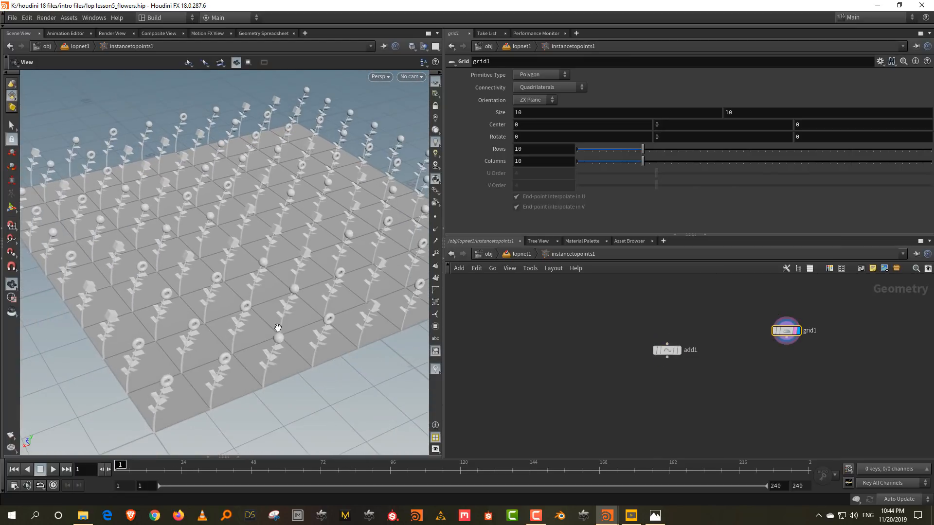
pyautogui.moveTo(268, 272); pyautogui.dragTo(289, 269, button='middle')
pyautogui.moveTo(288, 270); pyautogui.dragTo(294, 267)
pyautogui.moveTo(258, 307); pyautogui.dragTo(254, 287, button='right')
pyautogui.moveTo(254, 286); pyautogui.dragTo(358, 317, button='middle')
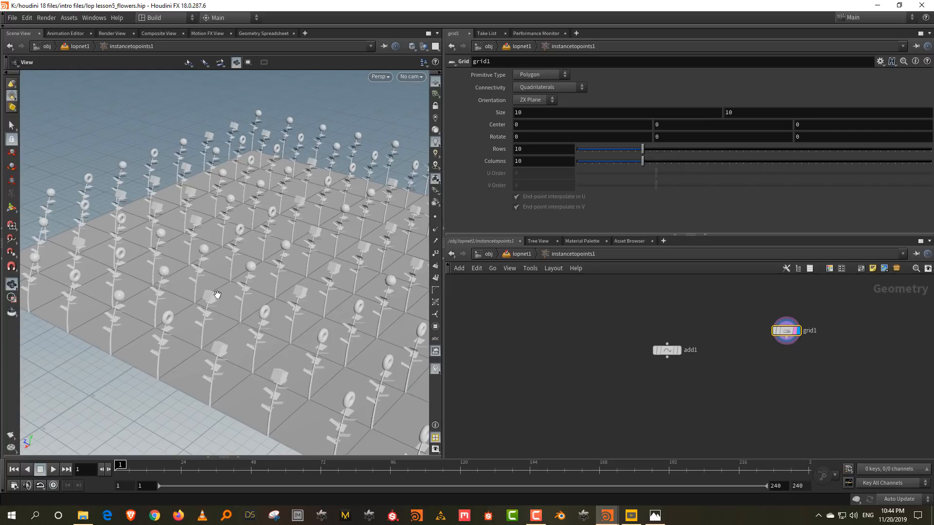
# Step: Add a Scatter node fed by grid1 as the displayed output, and space it further below the grid
pyautogui.scroll(2, 742, 382)
pyautogui.press('Tab')
pyautogui.write('sca')
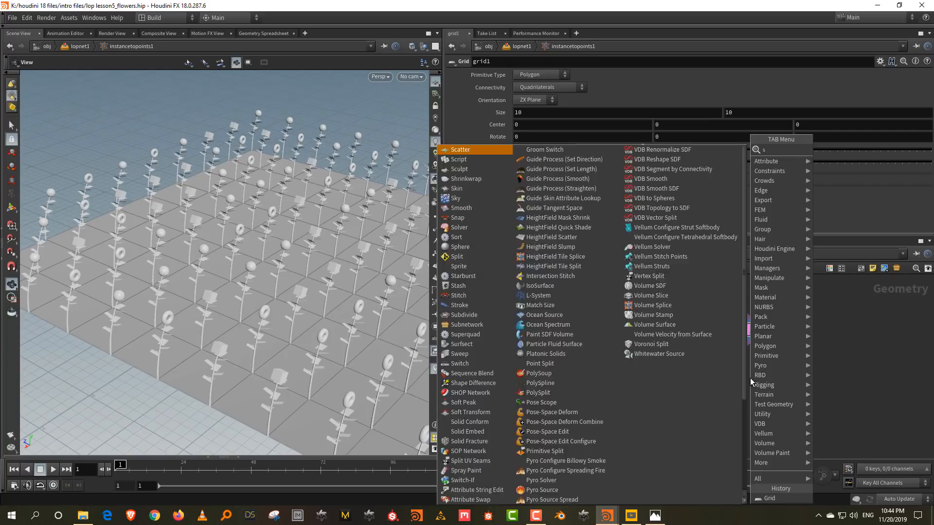
pyautogui.click(866, 151)
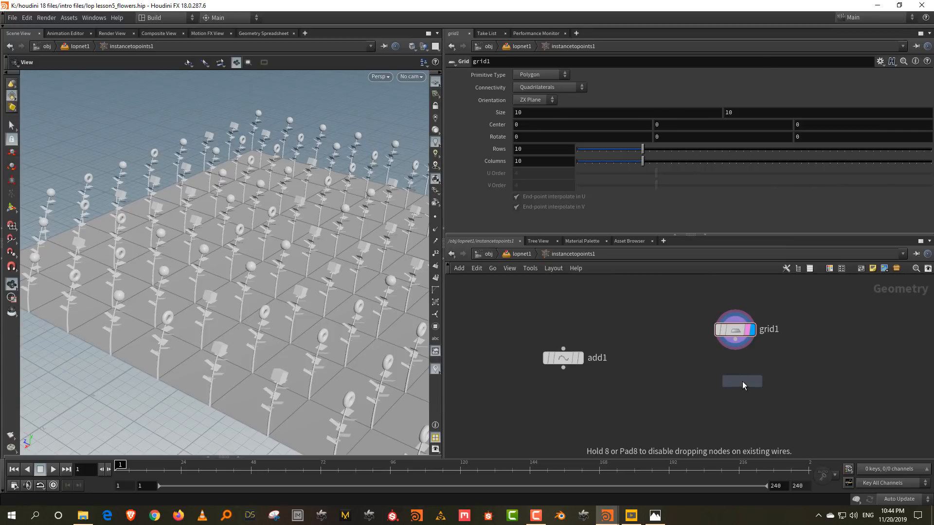
pyautogui.click(756, 383)
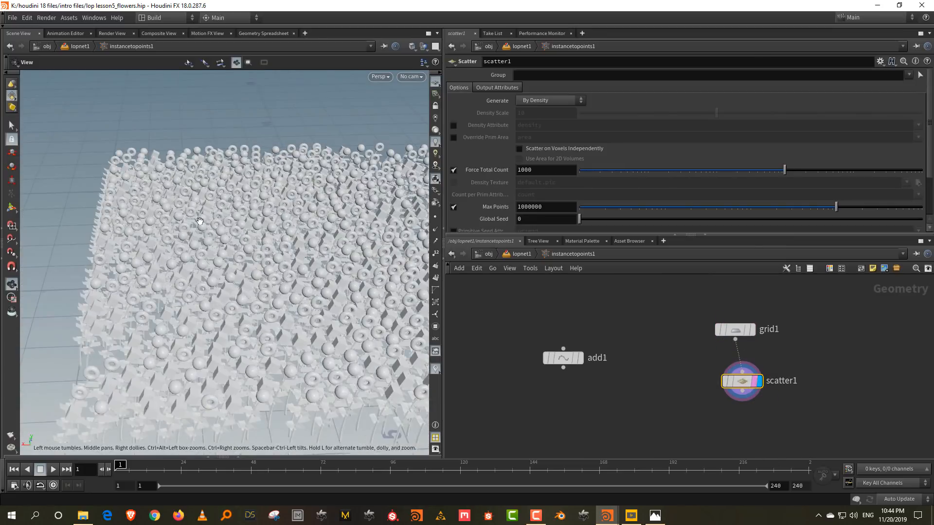
pyautogui.moveTo(819, 370); pyautogui.dragTo(795, 313, button='middle')
pyautogui.moveTo(718, 323); pyautogui.dragTo(712, 366)
pyautogui.moveTo(691, 236); pyautogui.dragTo(691, 182)
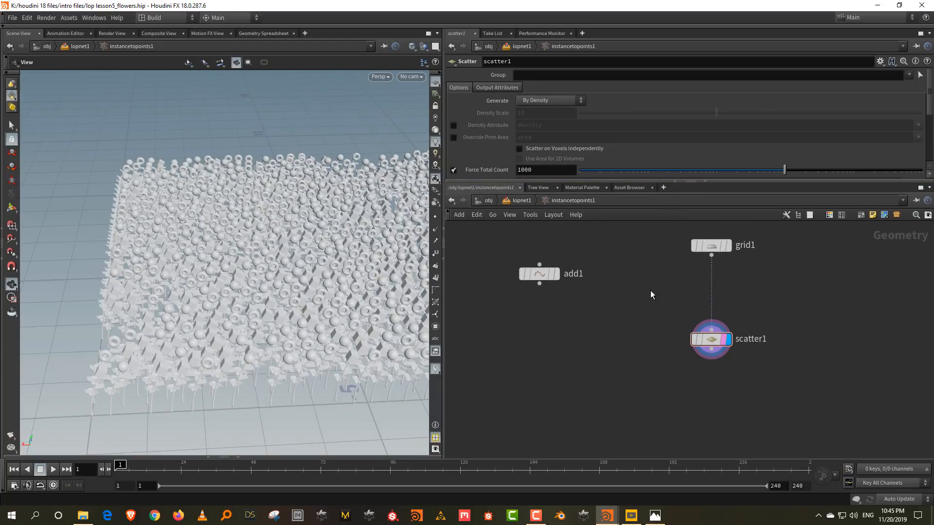
# Step: Back in lopnet1, try Index as the instancer's Prototype Index and settle on Index Attribute
pyautogui.click(528, 200)
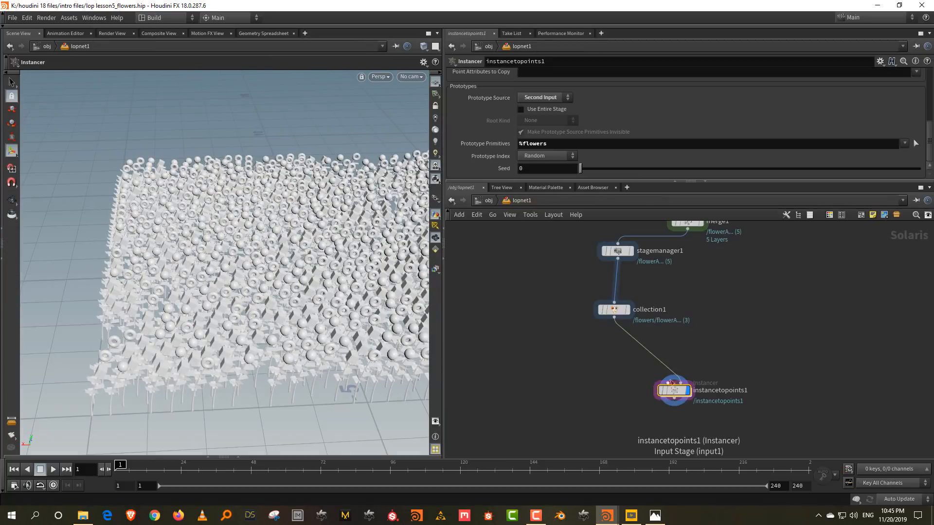
pyautogui.click(546, 157)
pyautogui.click(544, 177)
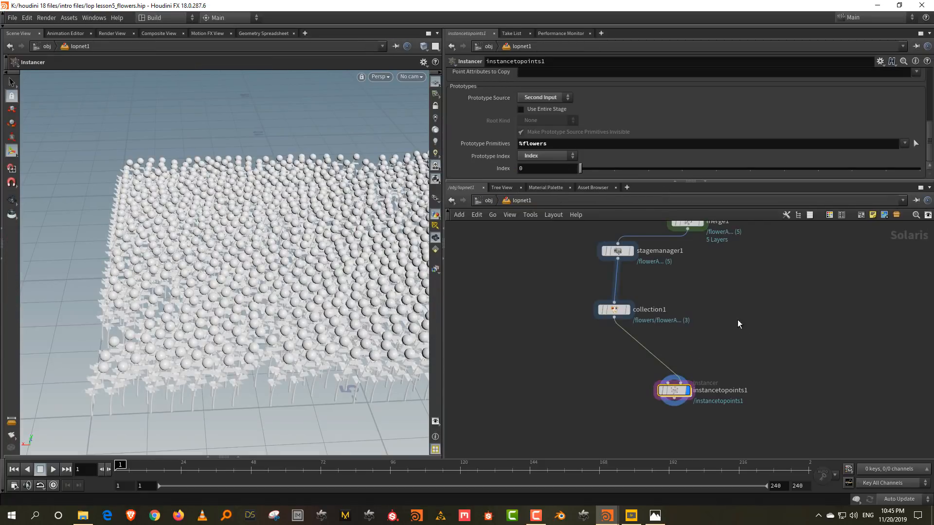
pyautogui.click(538, 157)
pyautogui.click(540, 185)
pyautogui.moveTo(540, 181); pyautogui.dragTo(541, 219)
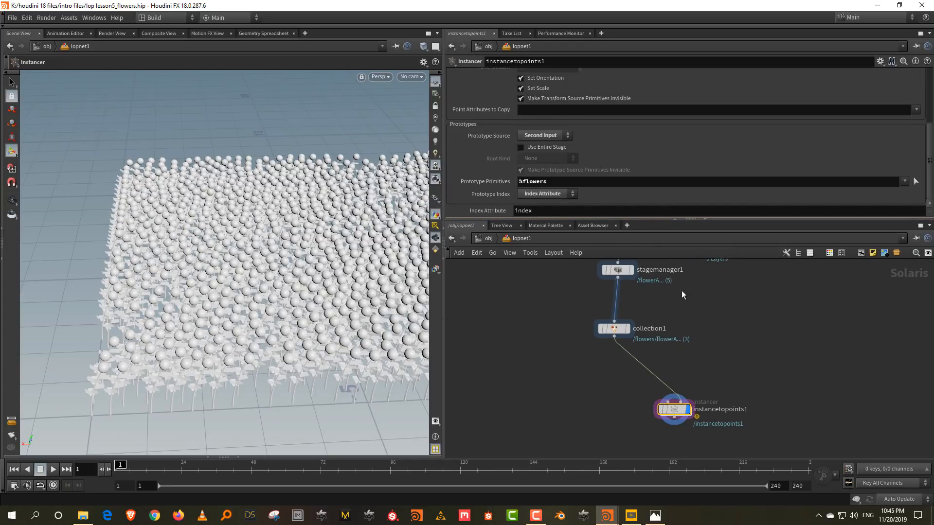
pyautogui.press('Escape')
pyautogui.moveTo(254, 254); pyautogui.dragTo(309, 249)
pyautogui.press('Return')
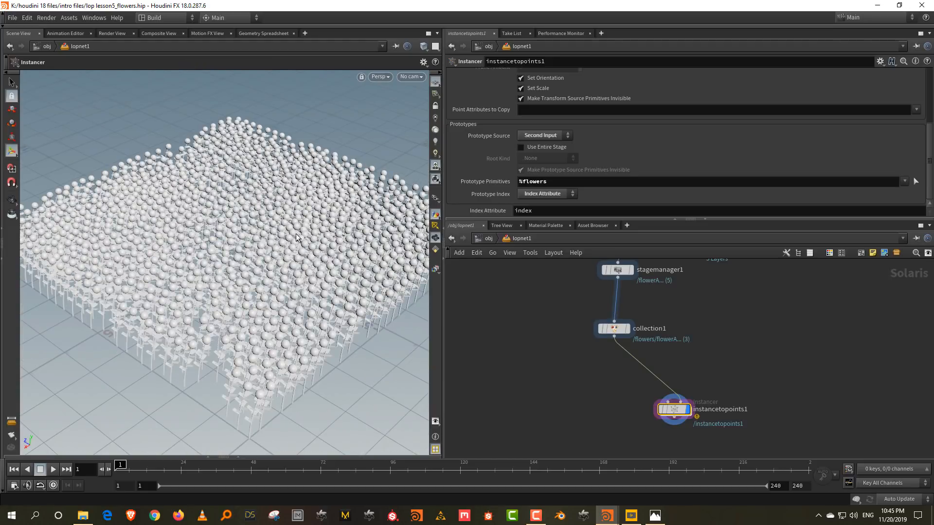
# Step: Inside instancetopoints1, insert an Attribute Wrangle between grid1 and scatter1
pyautogui.doubleClick(676, 410)
pyautogui.press('Tab')
pyautogui.write('wrang')
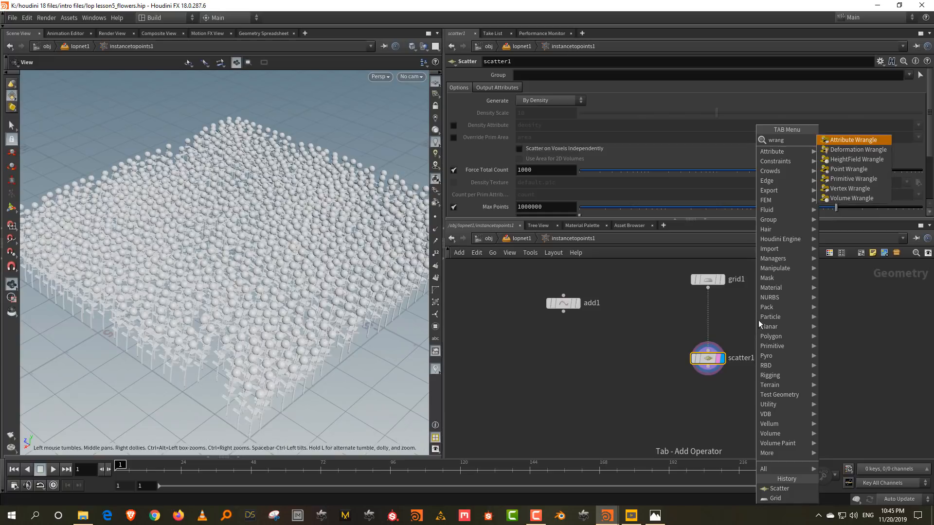
pyautogui.click(854, 140)
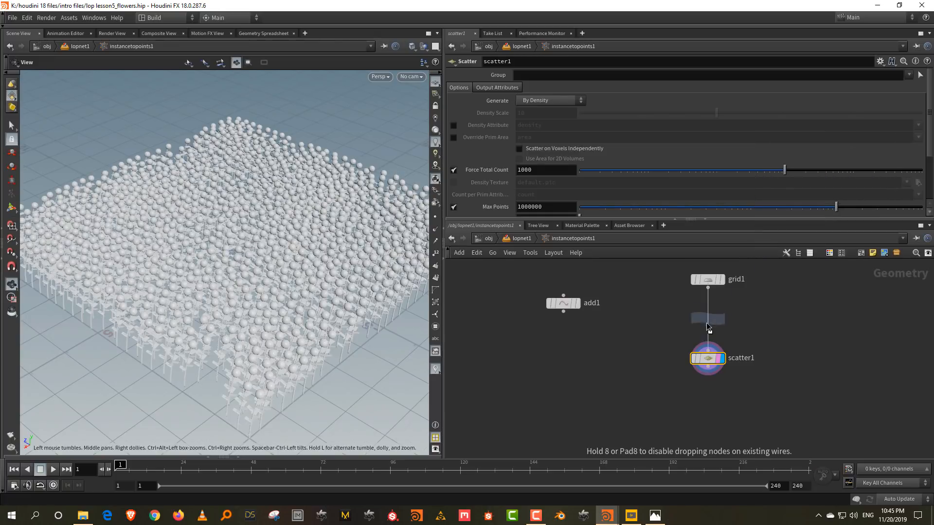
pyautogui.click(708, 327)
# Step: Write the VEX expression i@index = 1; in the new wrangle
pyautogui.click(513, 146)
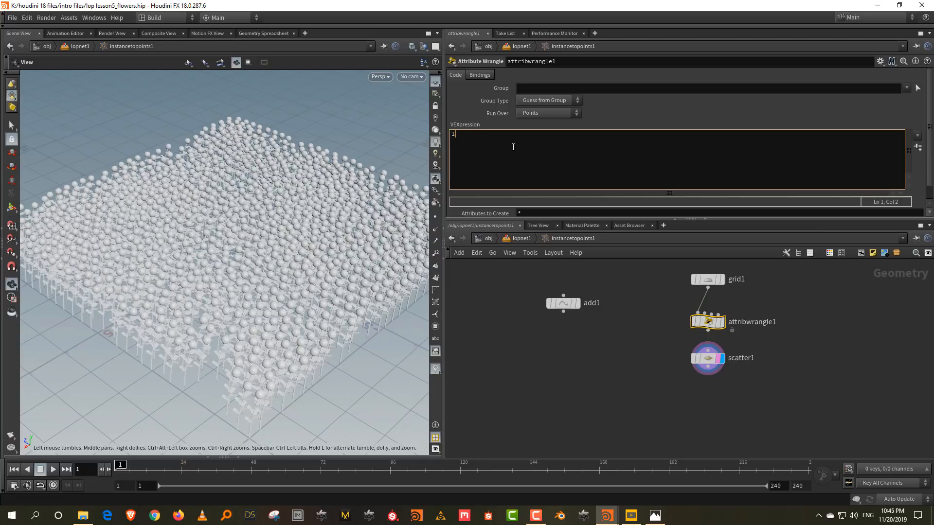
pyautogui.write('1*index')
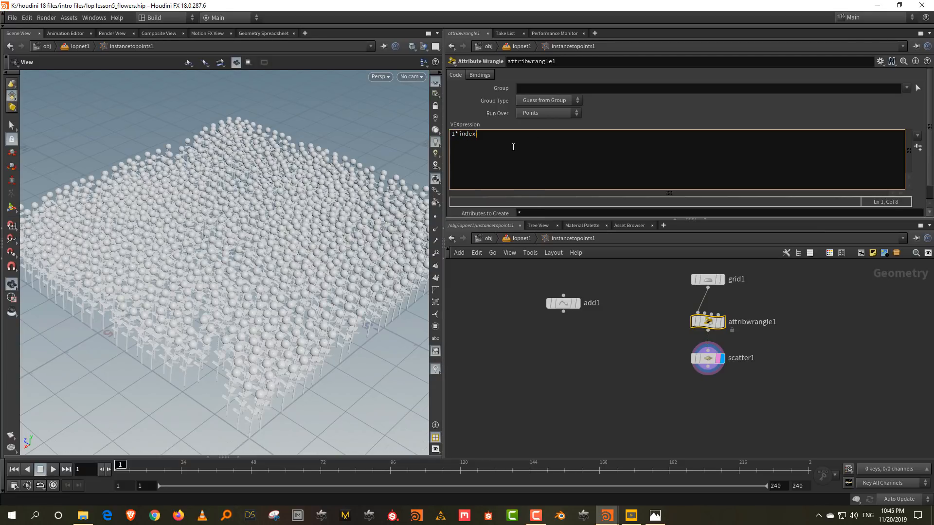
pyautogui.press('Left')
pyautogui.press('Left')
pyautogui.press('Left')
pyautogui.press('Left')
pyautogui.press('BackSpace')
pyautogui.write('@index = 1;')
# Step: Rewire the wrangle after scatter1 as the displayed output and rename it index
pyautogui.moveTo(709, 328); pyautogui.dragTo(723, 419)
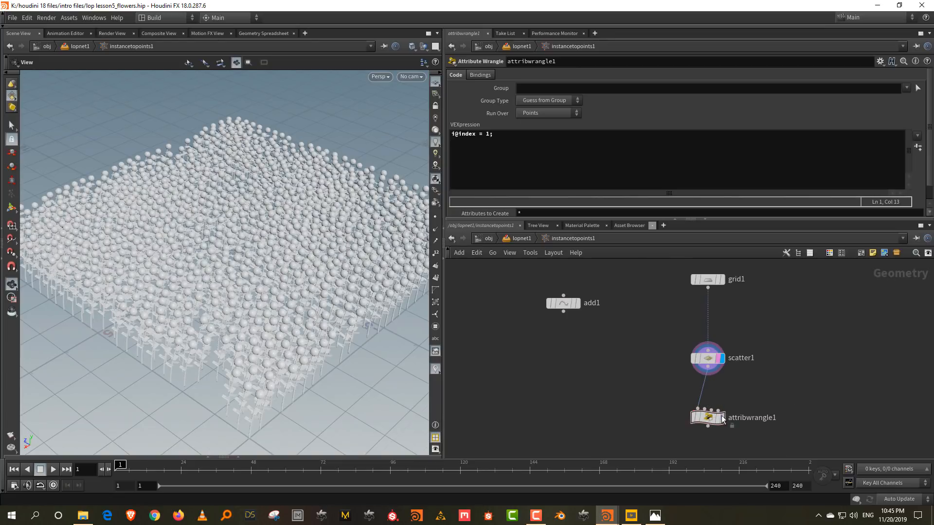
pyautogui.click(723, 418)
pyautogui.doubleClick(742, 417)
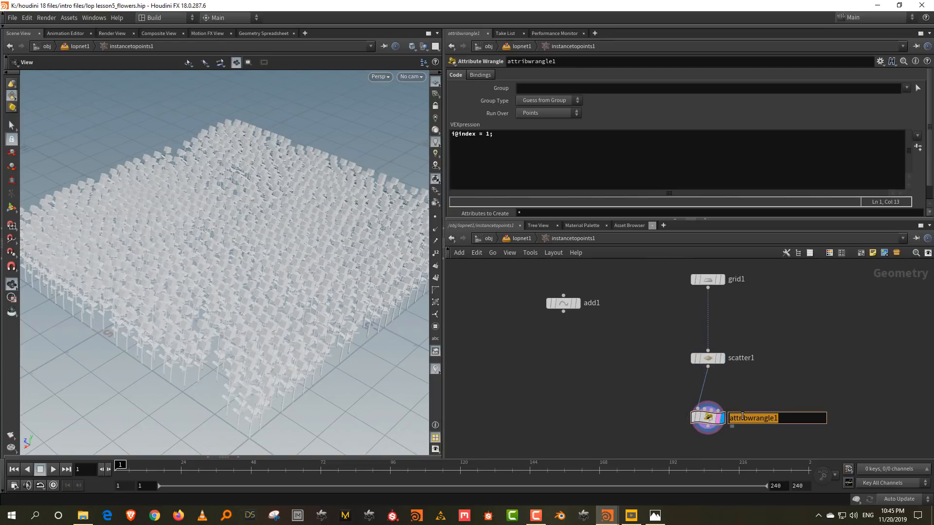
pyautogui.write('index')
pyautogui.press('Return')
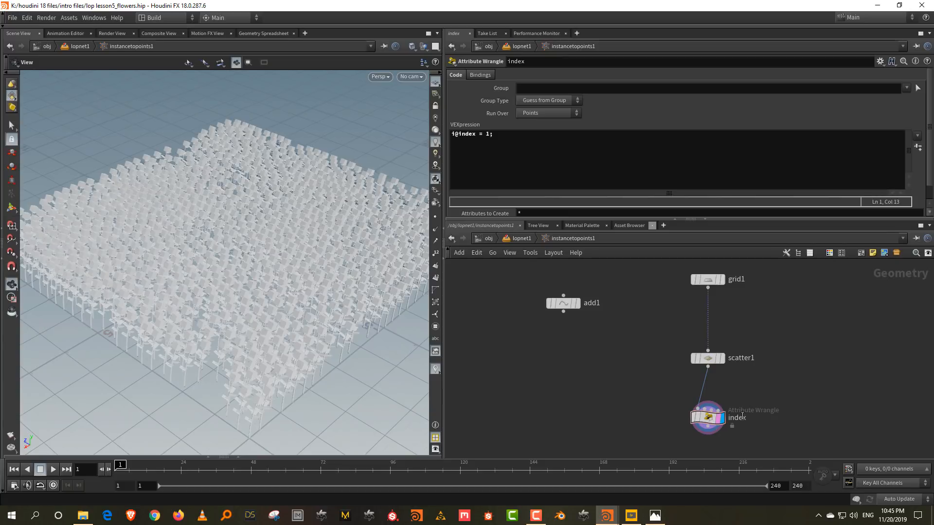
# Step: Test 0, 1 and 2 as the i@index value to compare the flower variants, and finish with 0
pyautogui.moveTo(490, 136); pyautogui.dragTo(485, 136)
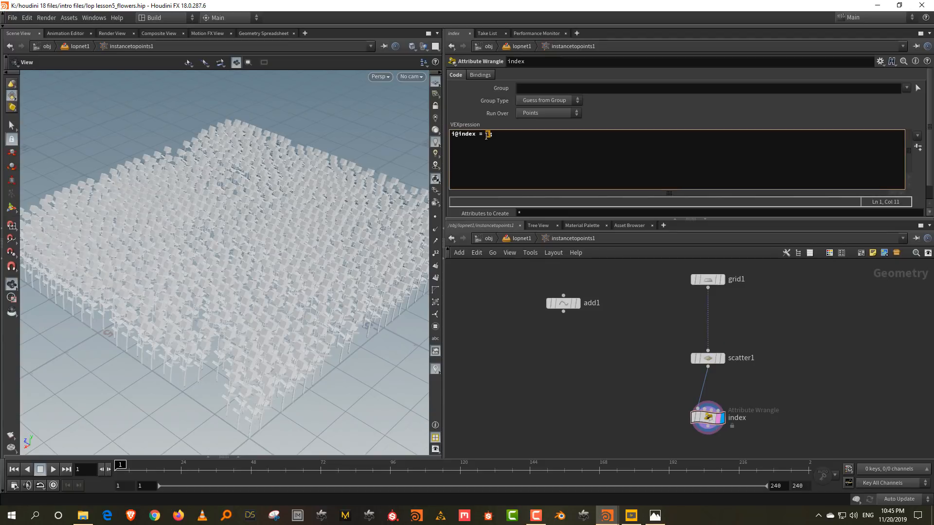
pyautogui.write('0')
pyautogui.moveTo(315, 268); pyautogui.dragTo(235, 193)
pyautogui.click(487, 134)
pyautogui.moveTo(487, 133); pyautogui.dragTo(485, 134)
pyautogui.write('1')
pyautogui.write('2')
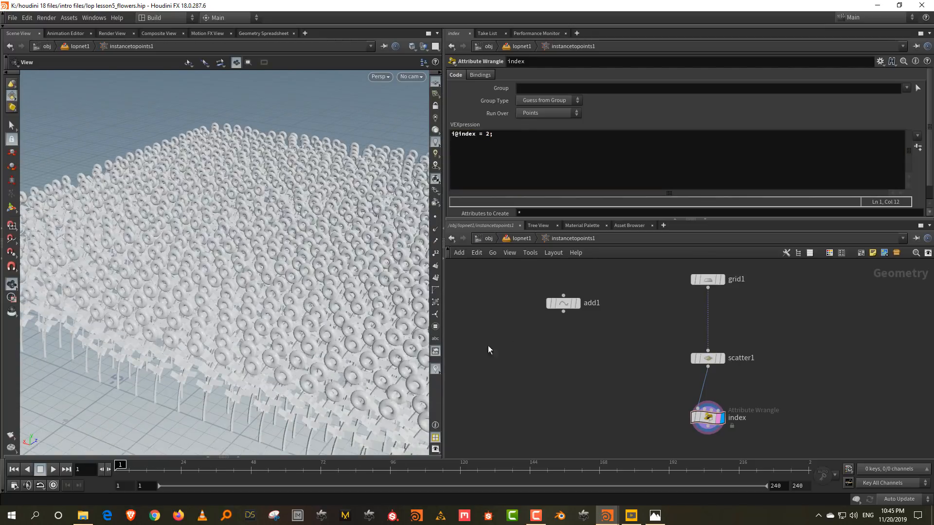
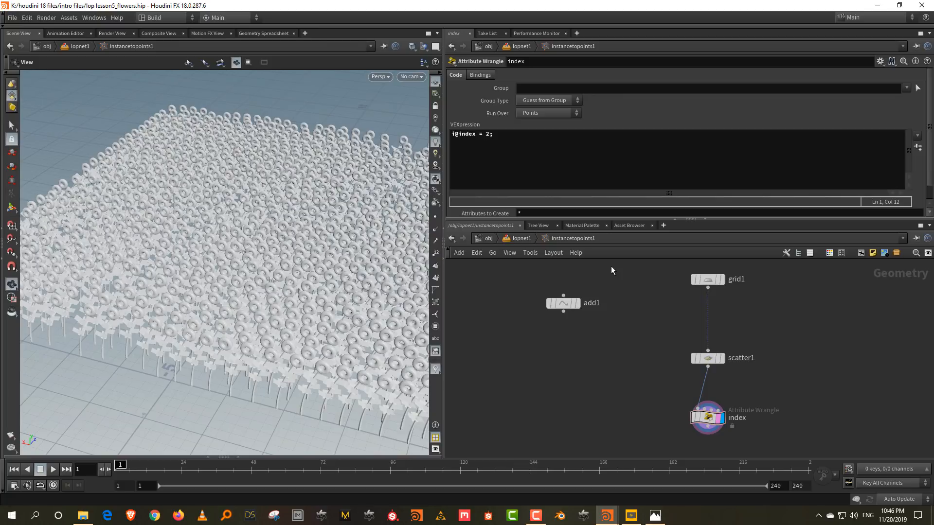
pyautogui.moveTo(489, 134); pyautogui.dragTo(486, 134)
pyautogui.write('0')
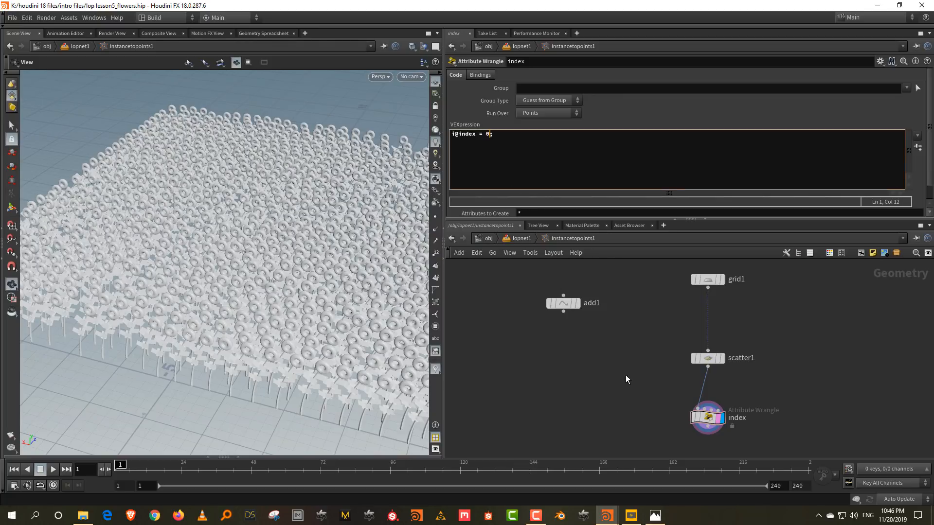
# Step: Make room below scatter1 and insert an Attribute Noise node between scatter1 and the index wrangle
pyautogui.moveTo(712, 361); pyautogui.dragTo(712, 338)
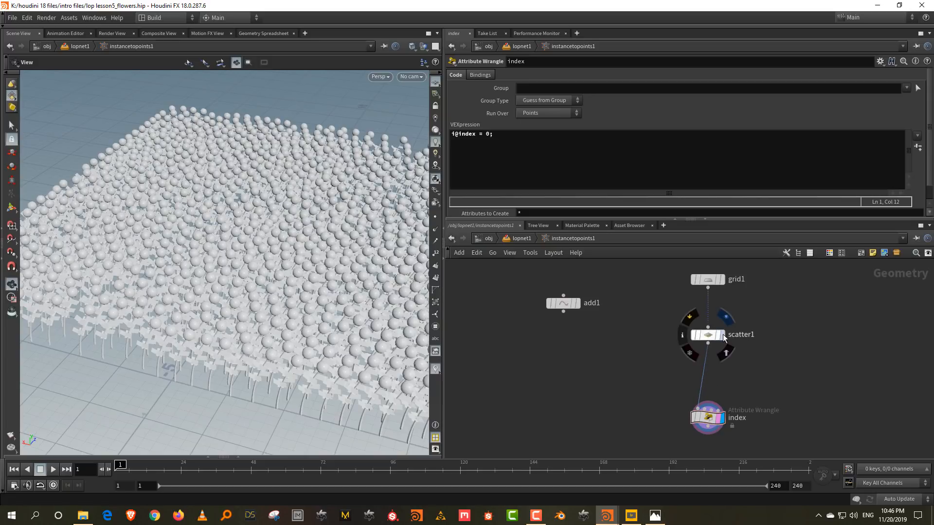
pyautogui.click(722, 334)
pyautogui.press('Tab')
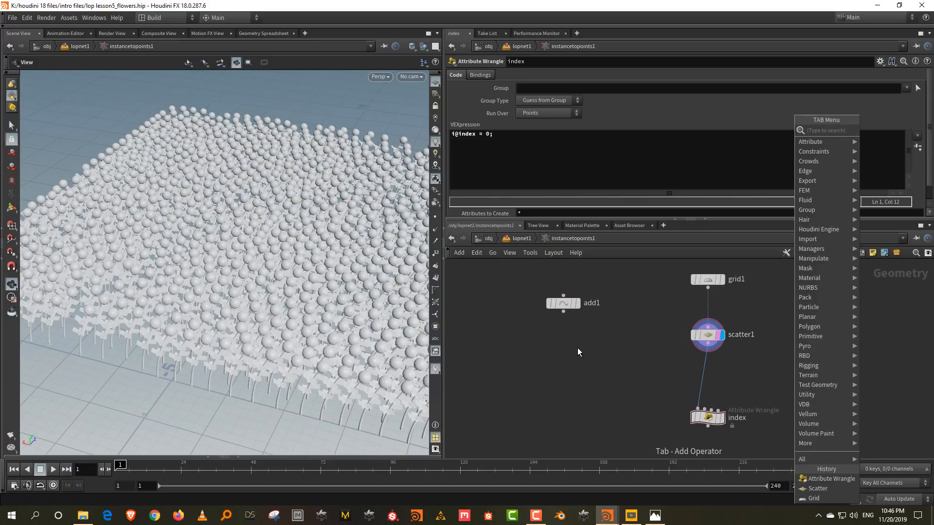
pyautogui.press('Escape')
pyautogui.press('Tab')
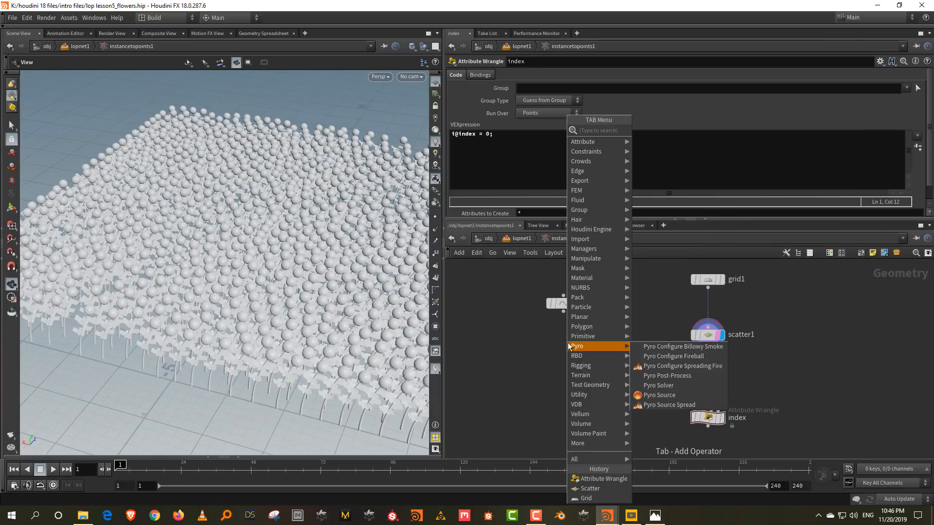
pyautogui.click(682, 131)
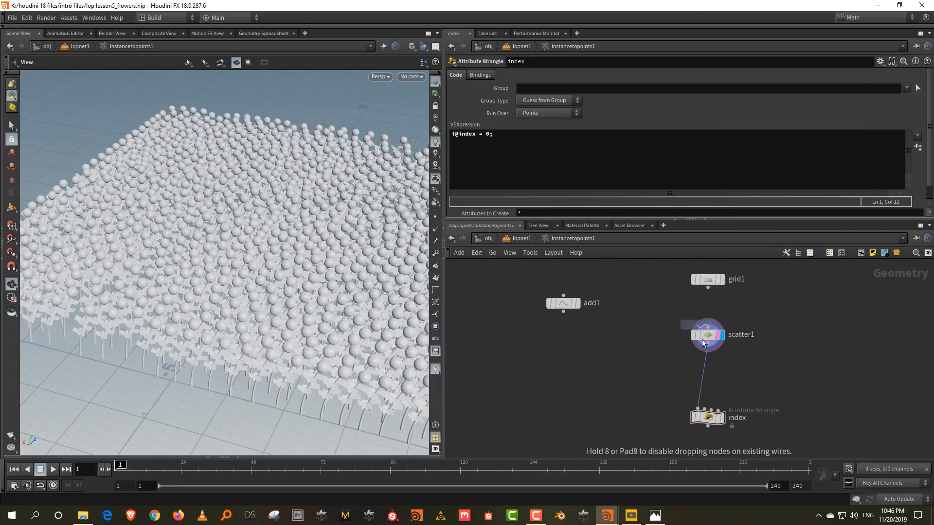
pyautogui.click(710, 374)
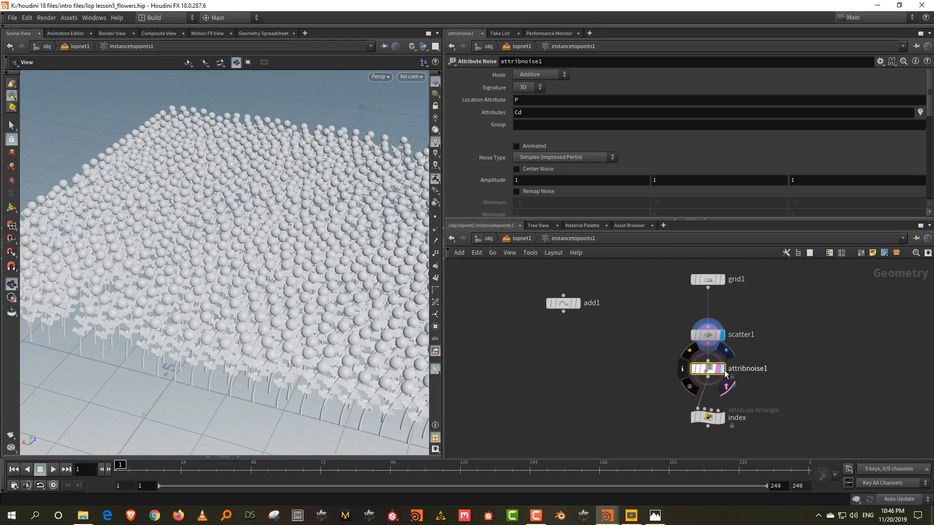
# Step: Display attribnoise1 and configure it to write 1D noise to the attribute c
pyautogui.click(723, 370)
pyautogui.doubleClick(528, 114)
pyautogui.write('c')
pyautogui.press('Return')
pyautogui.click(524, 89)
pyautogui.click(520, 97)
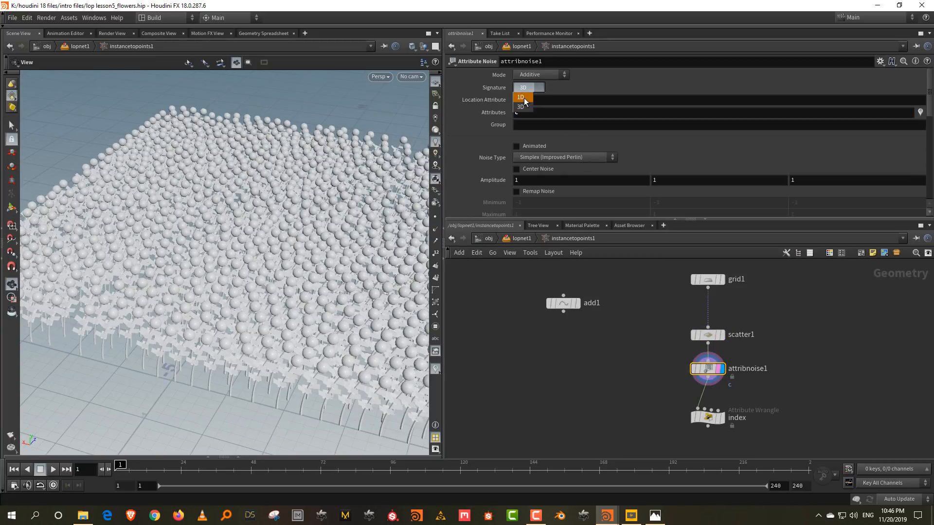
# Step: Space the index wrangle further below attribnoise1 and make it the selected, displayed node
pyautogui.moveTo(724, 342)
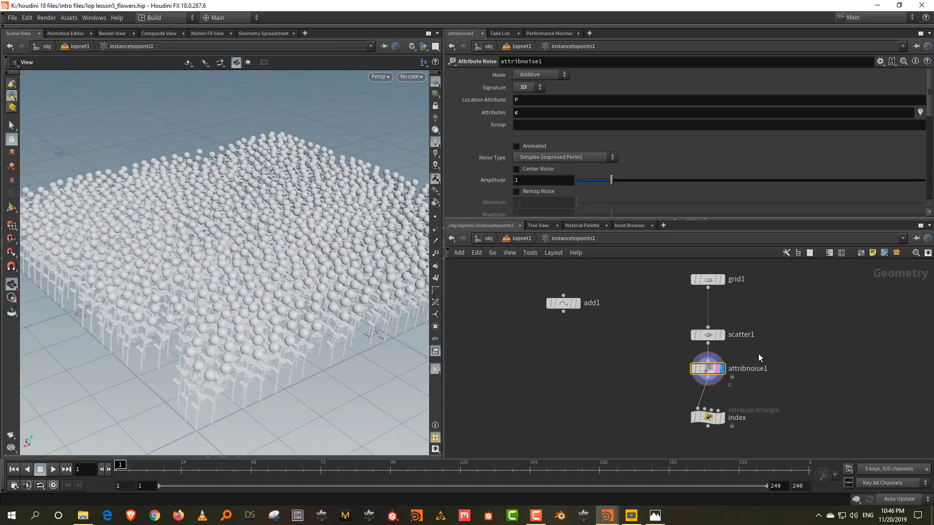
pyautogui.moveTo(787, 352); pyautogui.dragTo(787, 285, button='middle')
pyautogui.moveTo(715, 351); pyautogui.dragTo(720, 389)
pyautogui.click(720, 387)
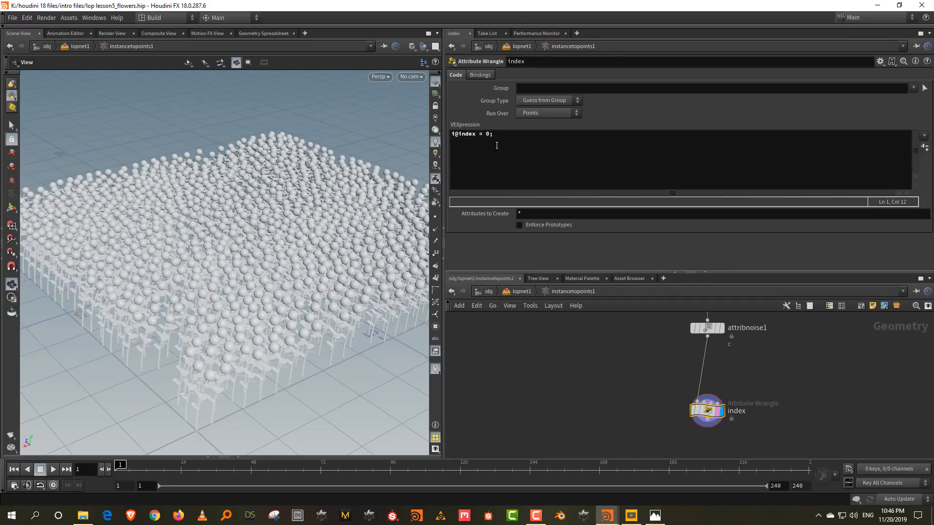
# Step: Replace the i@index value with chramp("i" , @c) in the index wrangle and create its ramp parameter
pyautogui.doubleClick(489, 135)
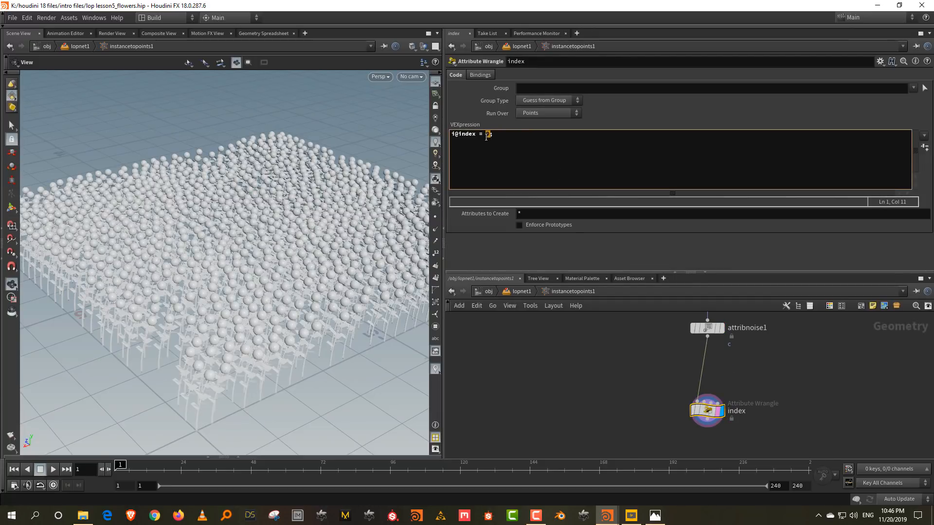
pyautogui.write('chramp')
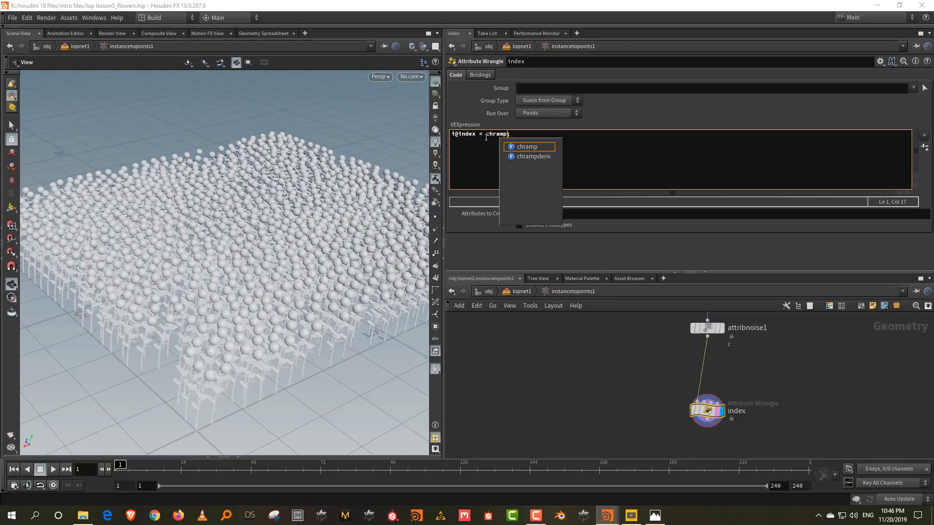
pyautogui.write('("i" ')
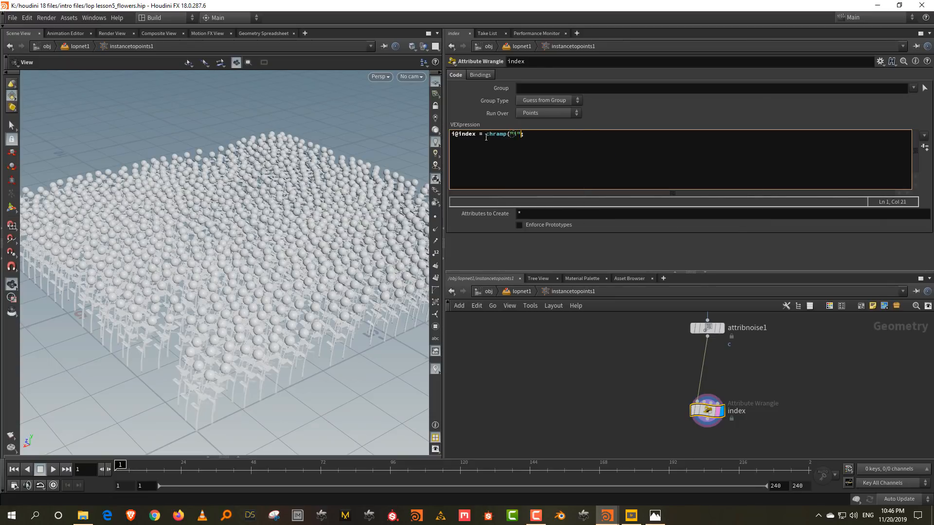
pyautogui.write(', @c)')
pyautogui.click(927, 149)
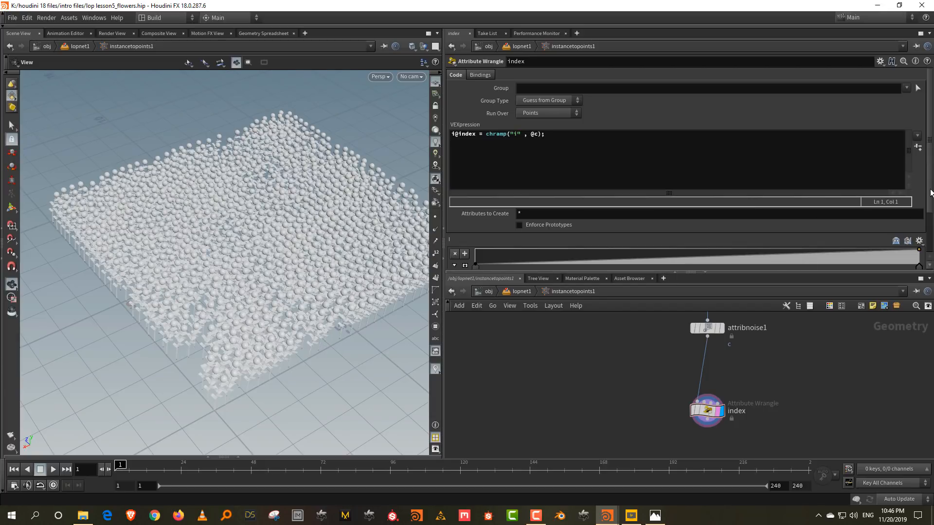
# Step: Check attribnoise1's settings, try a value of 2 for the i ramp's end point, inspect the instances and undo the change
pyautogui.moveTo(930, 190); pyautogui.dragTo(931, 213)
pyautogui.moveTo(821, 272); pyautogui.dragTo(821, 290)
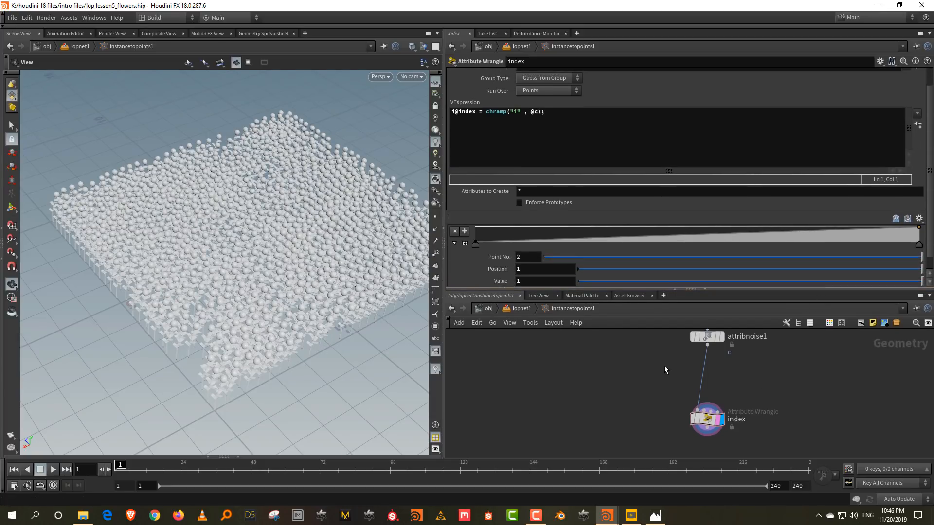
pyautogui.moveTo(666, 361); pyautogui.dragTo(665, 377, button='middle')
pyautogui.moveTo(663, 377); pyautogui.dragTo(742, 345)
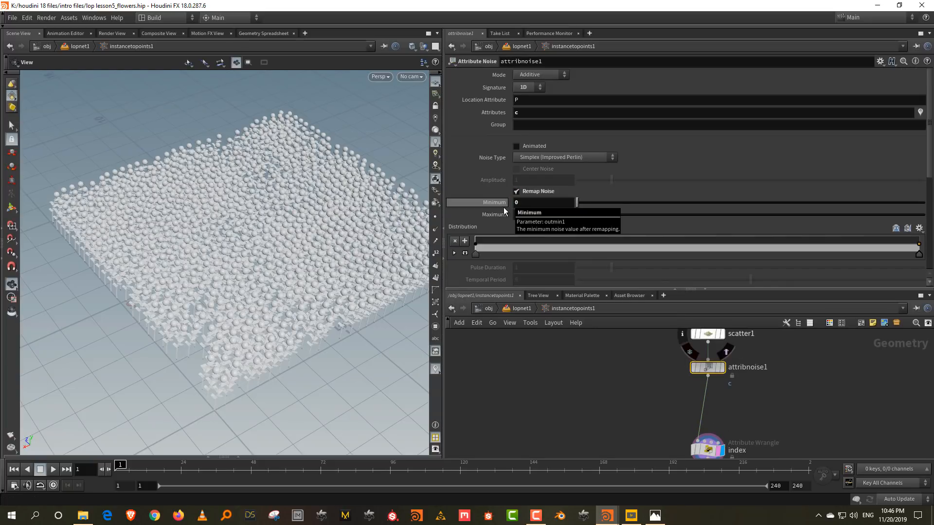
pyautogui.click(707, 448)
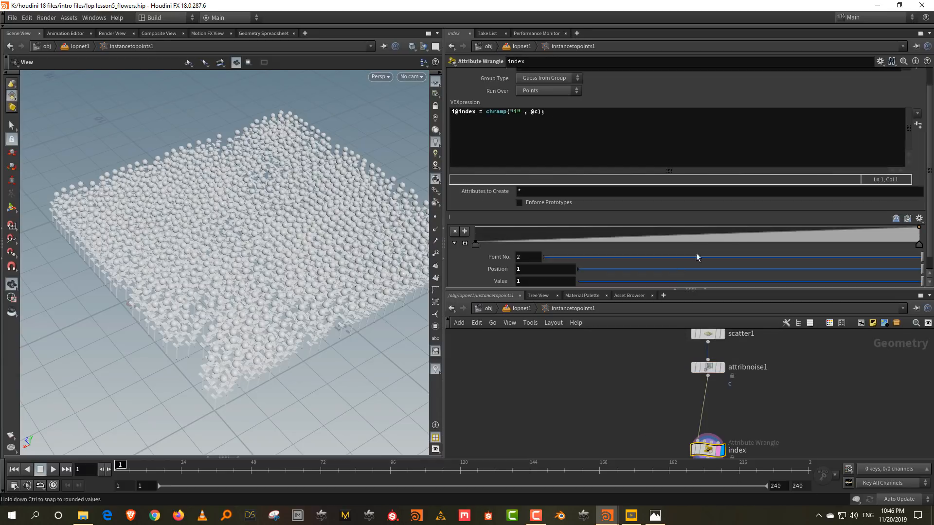
pyautogui.click(519, 281)
pyautogui.press('Return')
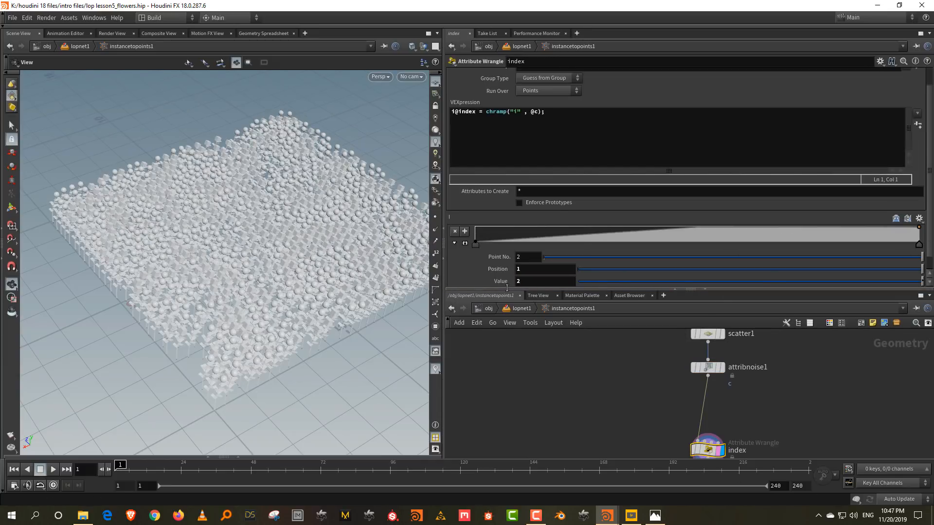
pyautogui.moveTo(258, 292); pyautogui.dragTo(274, 221, button='right')
pyautogui.moveTo(274, 221); pyautogui.dragTo(277, 234)
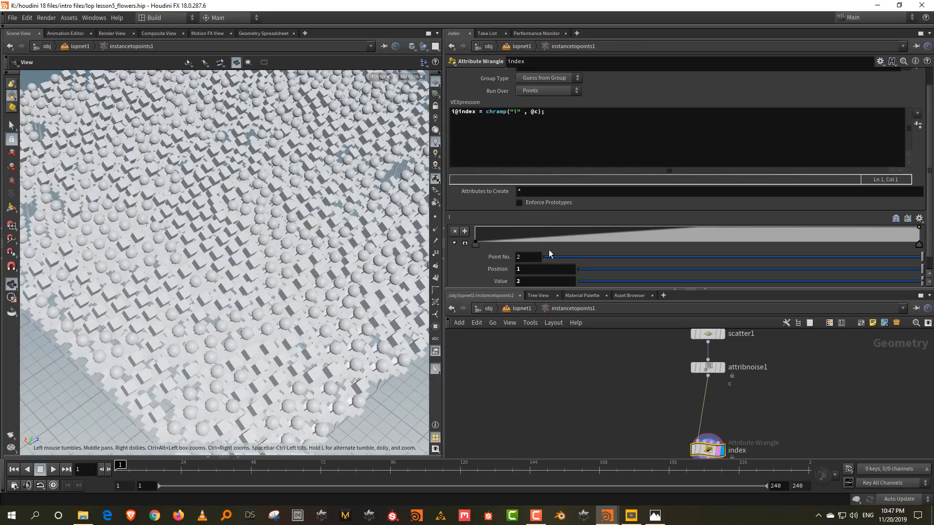
pyautogui.moveTo(572, 288); pyautogui.dragTo(574, 335)
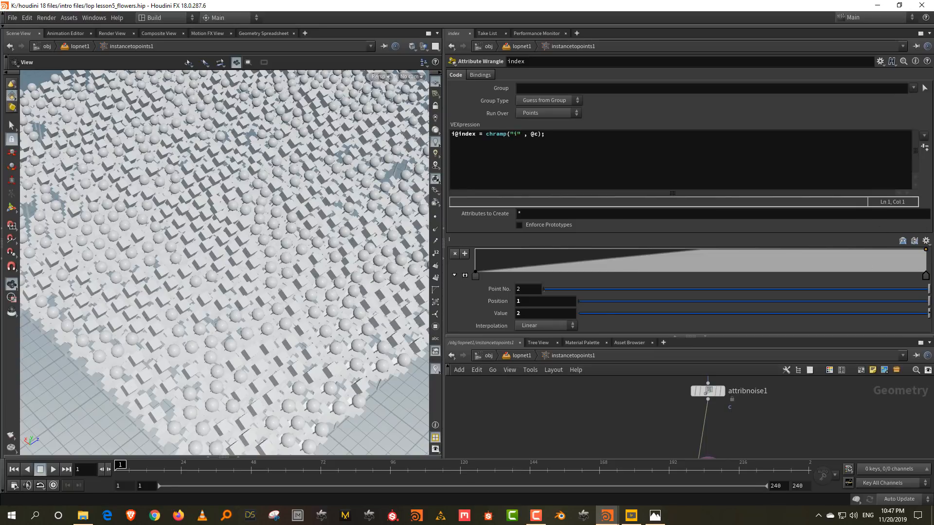
pyautogui.hotkey('ctrl', 'z')
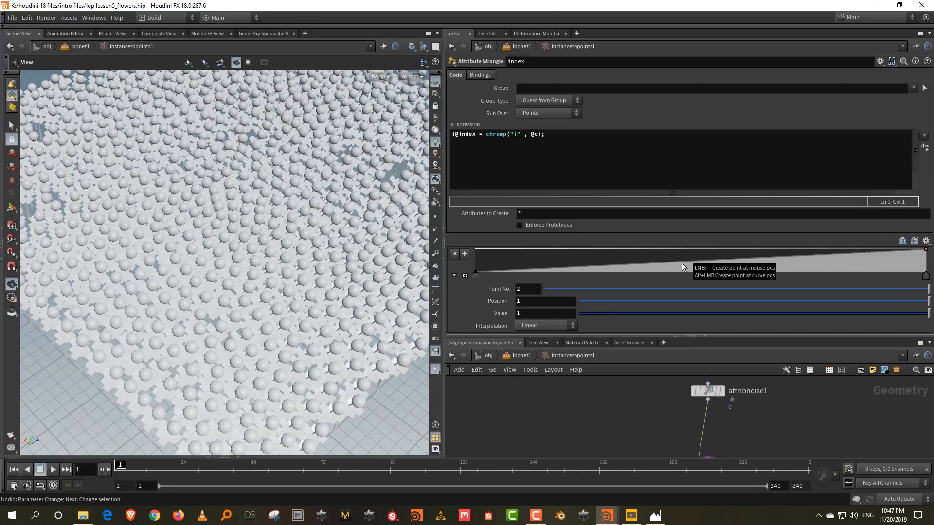
# Step: Set the interpolation of the i ramp's first and last points to Constant
pyautogui.click(475, 276)
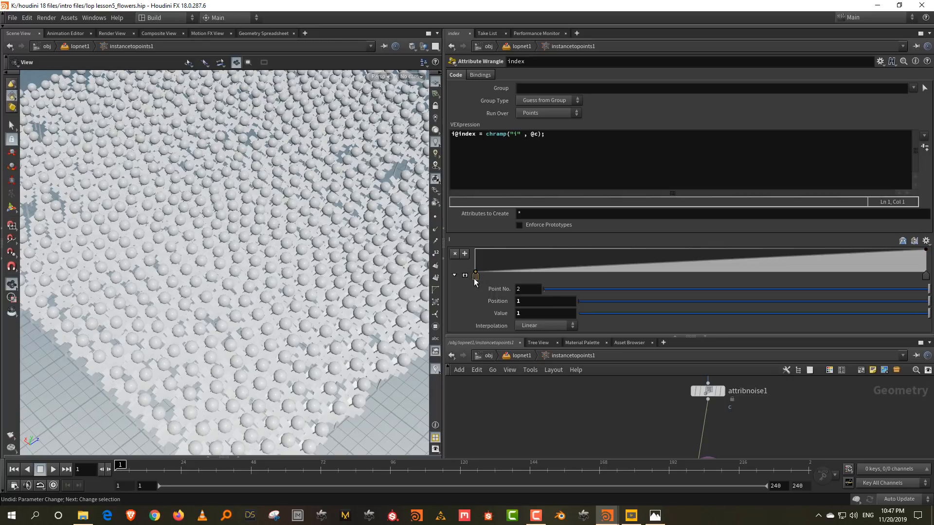
pyautogui.click(541, 325)
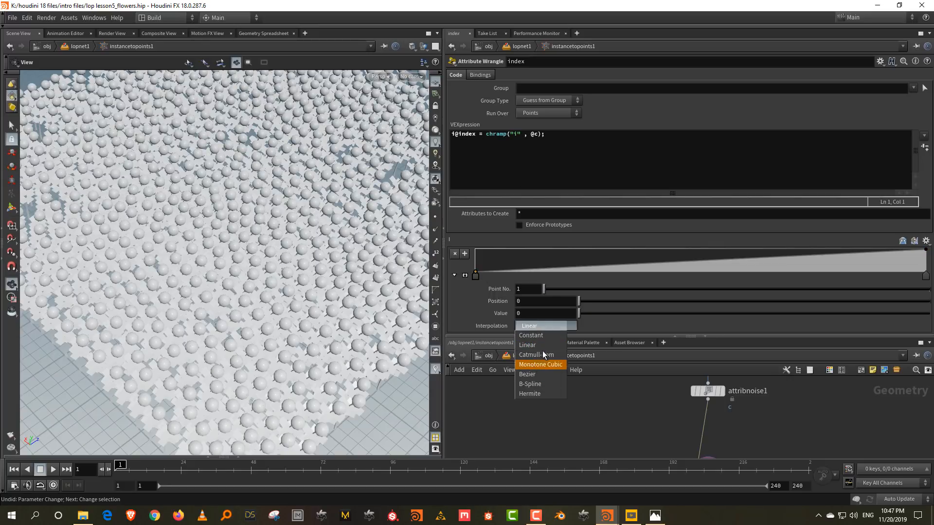
pyautogui.click(543, 336)
pyautogui.click(925, 276)
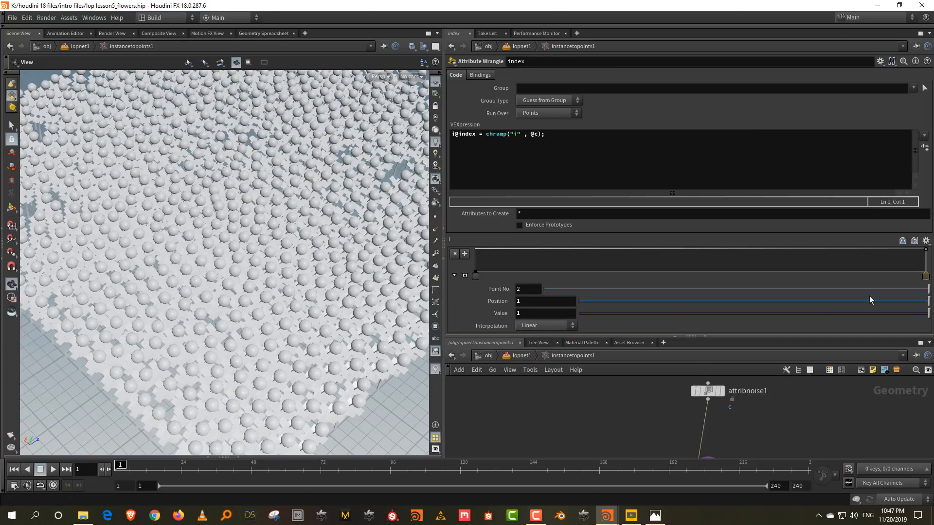
pyautogui.click(547, 325)
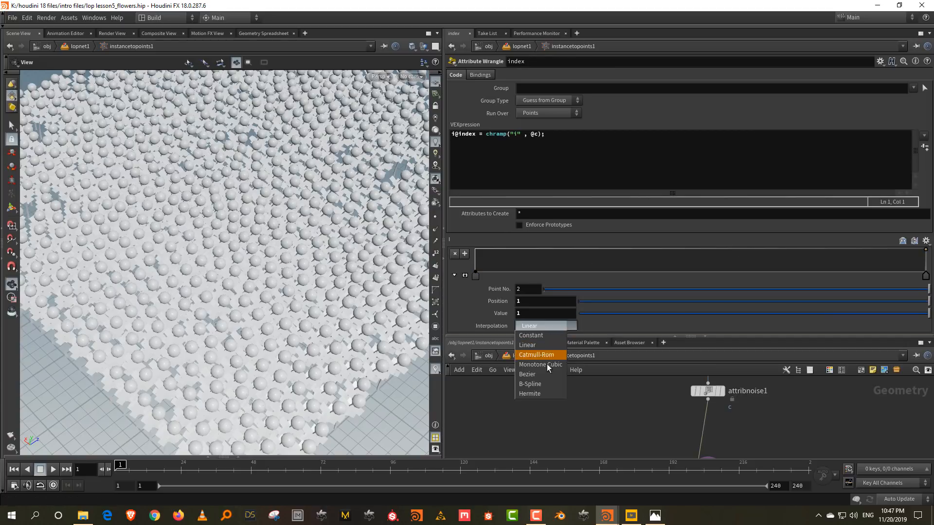
pyautogui.click(546, 336)
# Step: Add one middle point to the i ramp at position about 0.37 with value 1, discarding the extra point
pyautogui.click(585, 273)
pyautogui.click(627, 273)
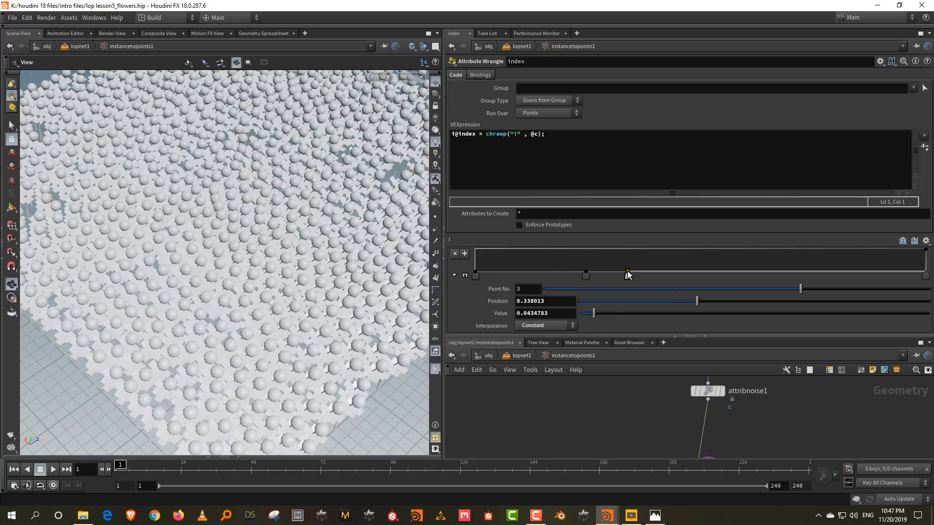
pyautogui.moveTo(627, 276); pyautogui.dragTo(607, 253)
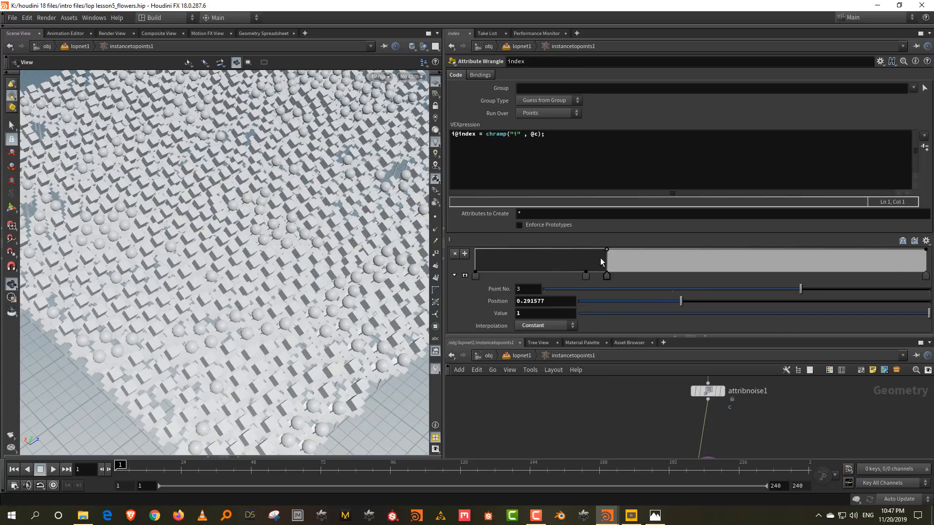
pyautogui.moveTo(590, 309); pyautogui.dragTo(591, 314)
pyautogui.moveTo(606, 278); pyautogui.dragTo(640, 275)
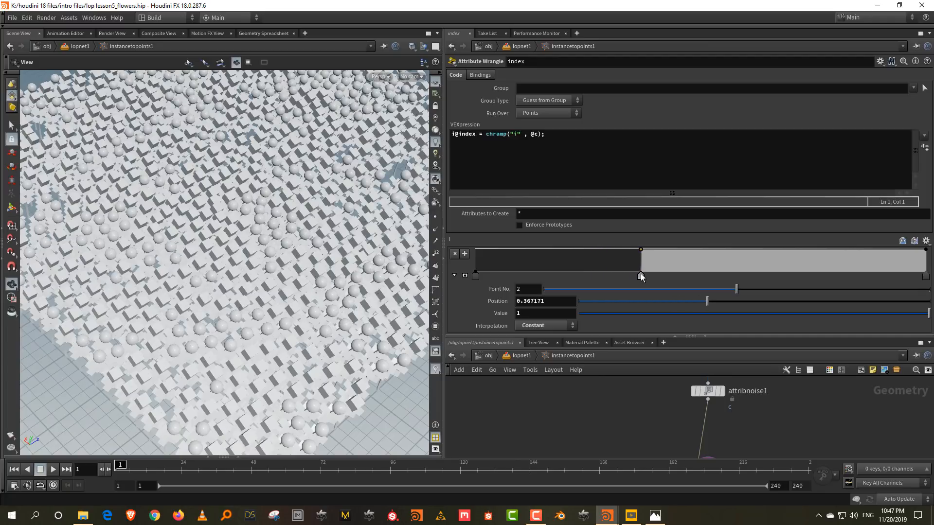
# Step: Move the i ramp's last point to position about 0.72 and set its value to 2
pyautogui.click(789, 250)
pyautogui.moveTo(791, 331); pyautogui.dragTo(792, 330)
pyautogui.moveTo(925, 275); pyautogui.dragTo(801, 287)
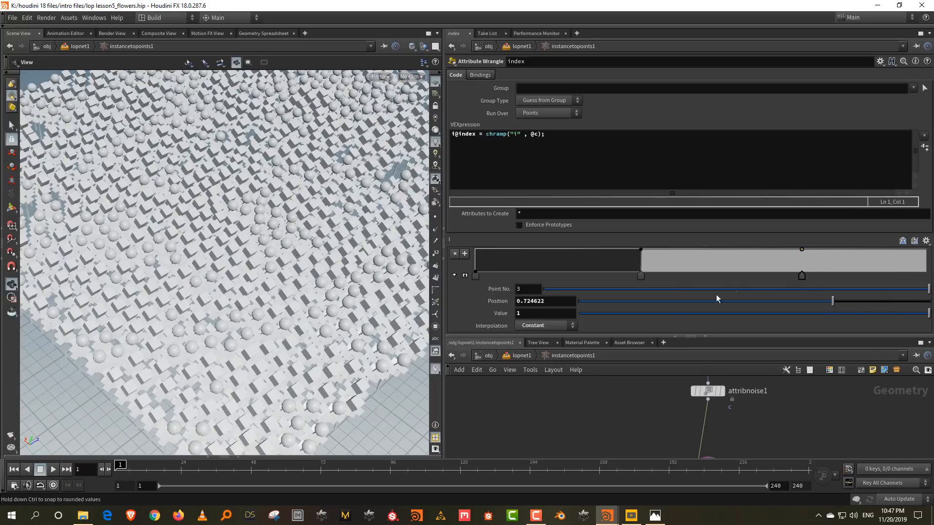
pyautogui.click(536, 313)
pyautogui.write('2')
pyautogui.press('Return')
# Step: Rebalance the flower variants by moving the i ramp's middle point slightly higher and its last point to position about 0.65
pyautogui.moveTo(291, 301); pyautogui.dragTo(234, 248, button='right')
pyautogui.moveTo(233, 273); pyautogui.dragTo(321, 253)
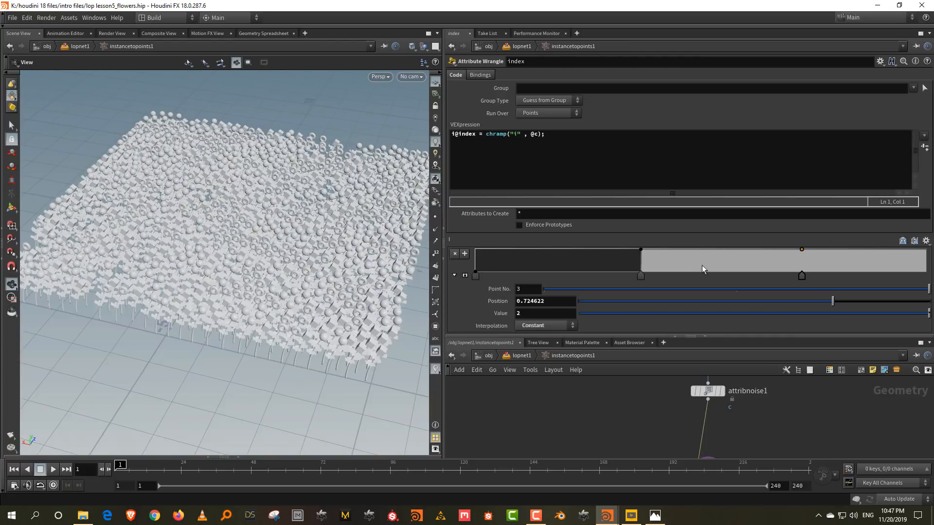
pyautogui.moveTo(641, 275)
pyautogui.mouseDown()
pyautogui.moveTo(657, 274)
pyautogui.moveTo(646, 276)
pyautogui.mouseUp()
pyautogui.moveTo(799, 274); pyautogui.dragTo(772, 274)
pyautogui.moveTo(245, 216); pyautogui.dragTo(243, 248)
pyautogui.moveTo(243, 248); pyautogui.dragTo(282, 282, button='right')
pyautogui.click(563, 134)
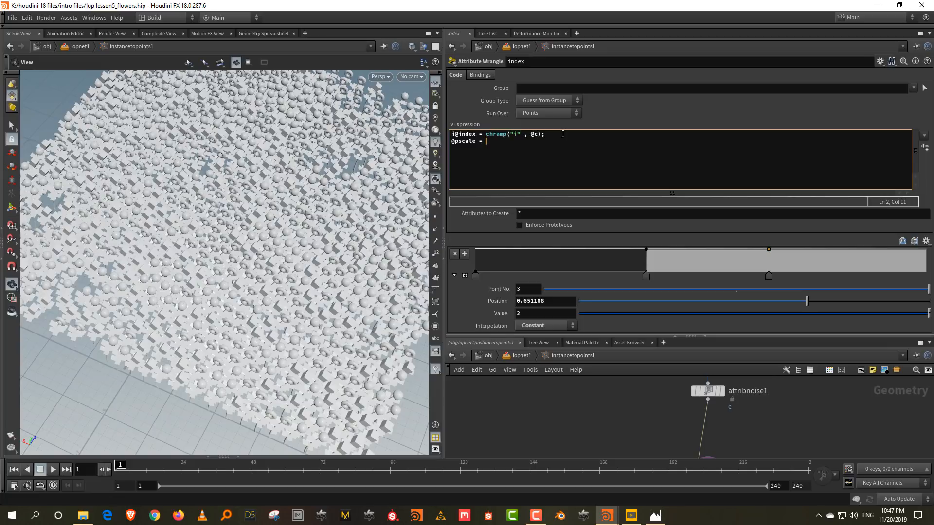
pyautogui.moveTo(485, 134); pyautogui.dragTo(534, 135)
pyautogui.click(486, 147)
pyautogui.write('chramp("i" , @c)')
pyautogui.doubleClick(516, 142)
pyautogui.write('ps')
pyautogui.click(924, 147)
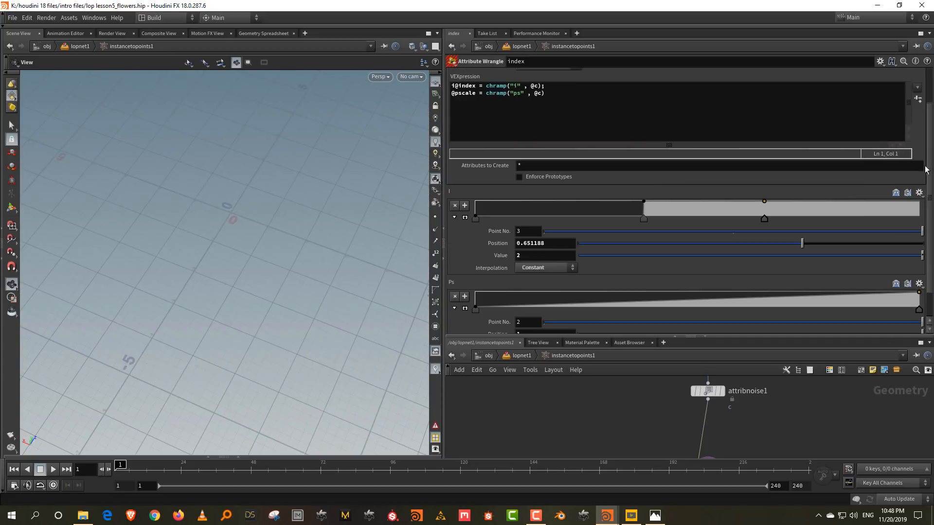
pyautogui.scroll(2, 643, 133)
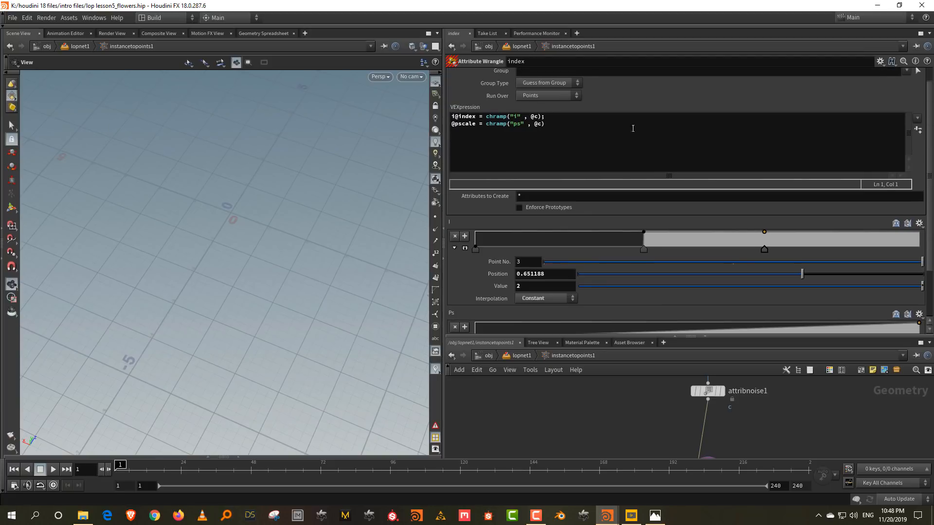
pyautogui.click(549, 126)
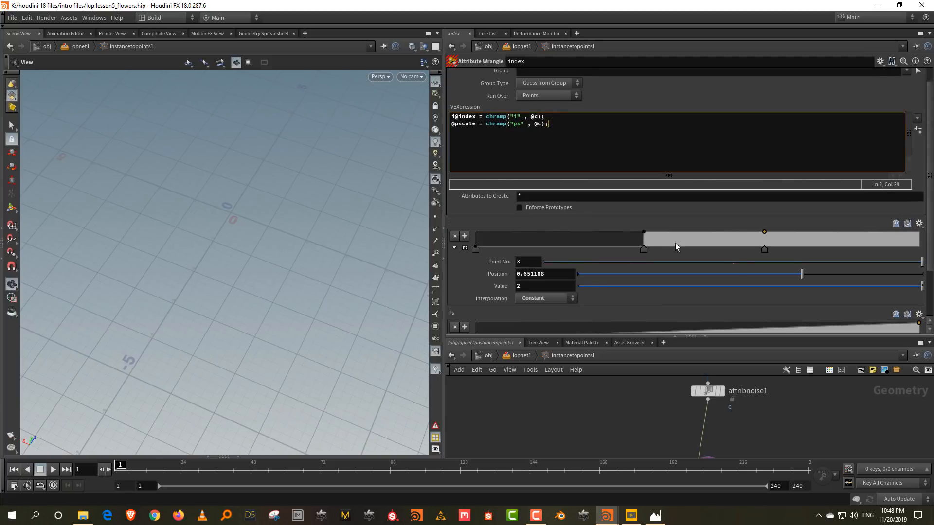
pyautogui.moveTo(252, 263); pyautogui.dragTo(236, 199)
# Step: Raise the Ps ramp's first point to a value of 0.267 and inspect the flower sizes
pyautogui.scroll(-1, 609, 257)
pyautogui.click(475, 320)
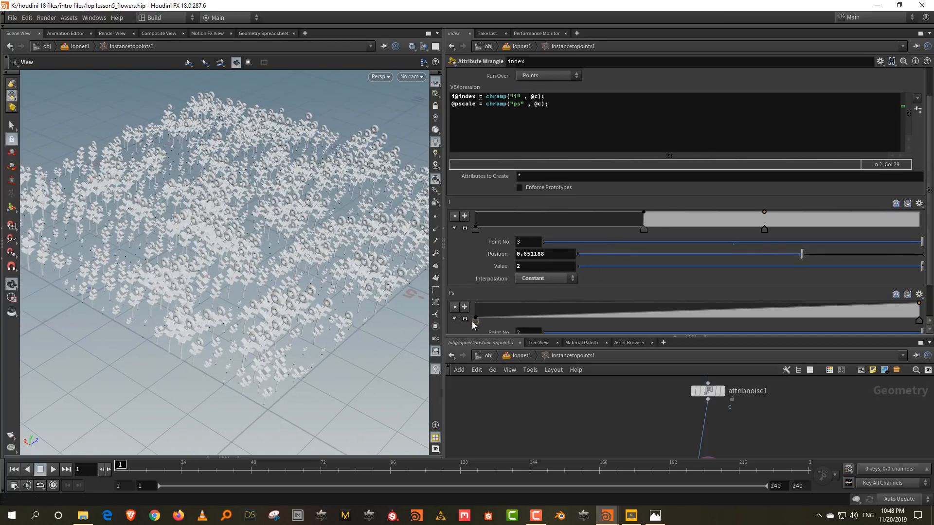
pyautogui.scroll(-1, 579, 326)
pyautogui.scroll(-1, 582, 334)
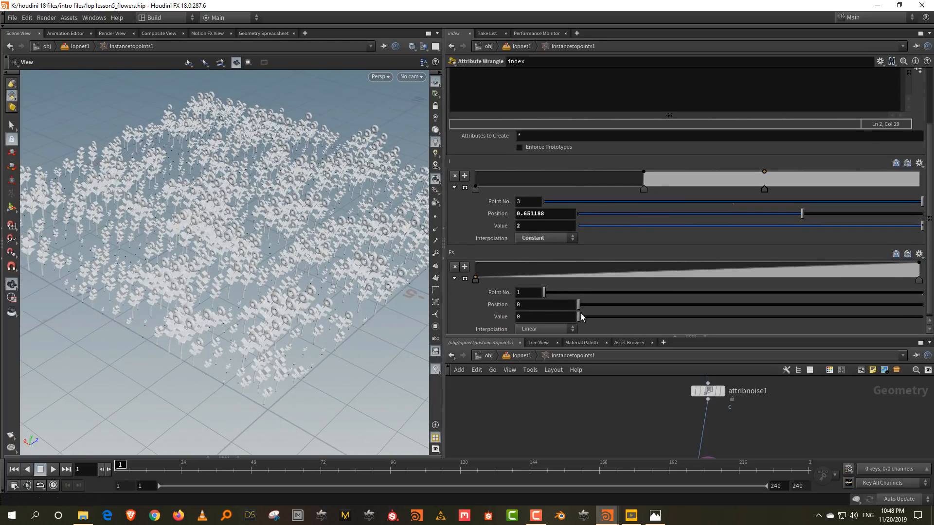
pyautogui.moveTo(585, 315); pyautogui.dragTo(672, 315)
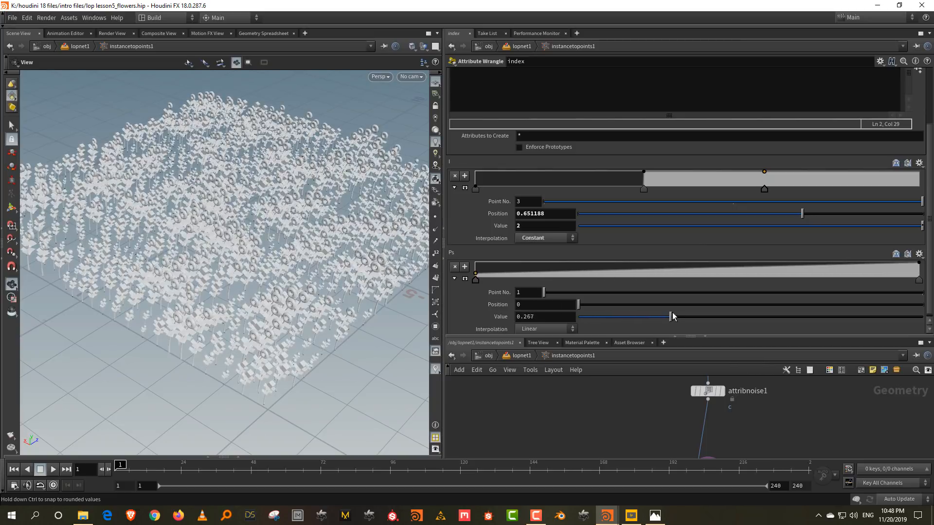
pyautogui.moveTo(279, 243); pyautogui.dragTo(276, 270)
pyautogui.scroll(6, 276, 270)
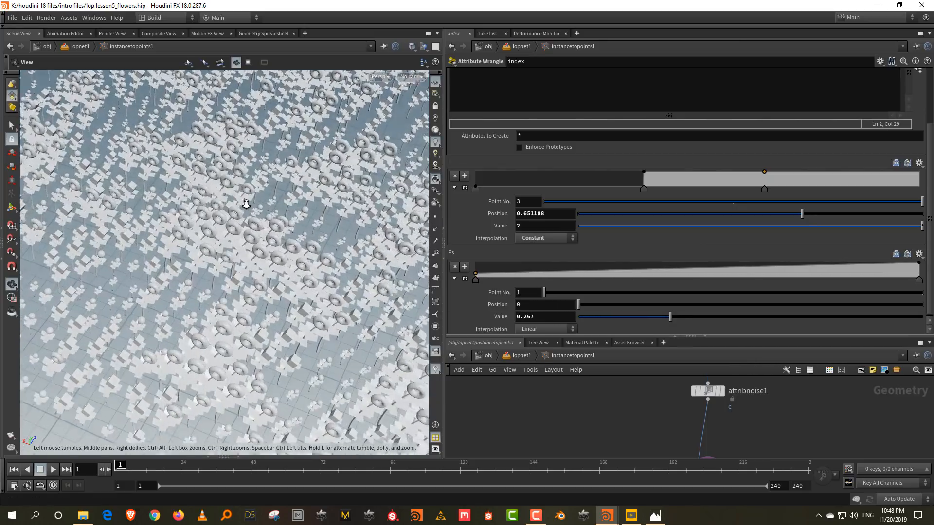
pyautogui.moveTo(295, 225); pyautogui.dragTo(262, 218)
pyautogui.scroll(-5, 262, 218)
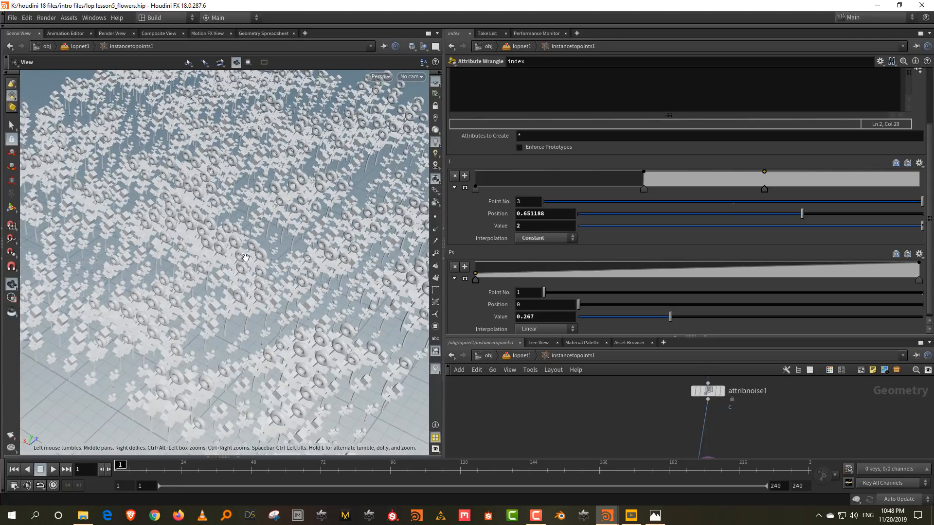
# Step: Insert an Attribute Randomize node between attribnoise1 and the index wrangle
pyautogui.moveTo(629, 337); pyautogui.dragTo(638, 211)
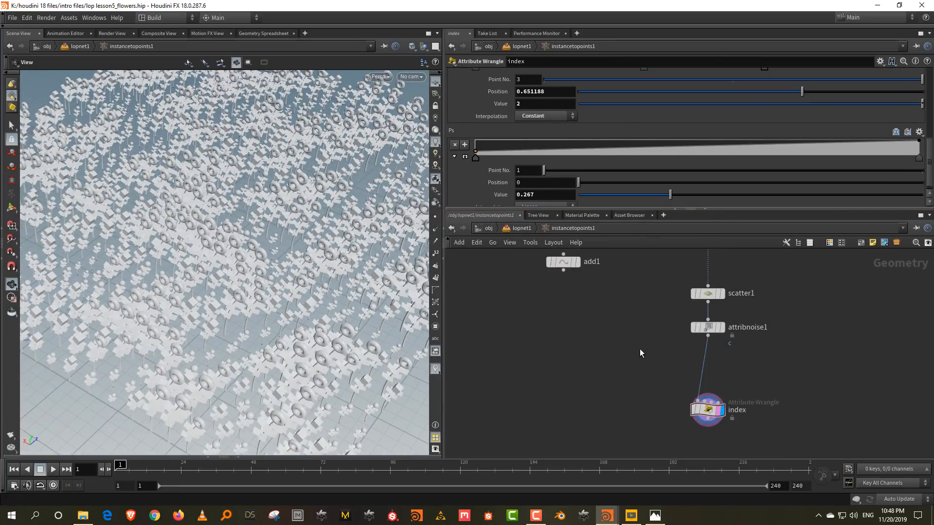
pyautogui.press('Tab')
pyautogui.write('rando')
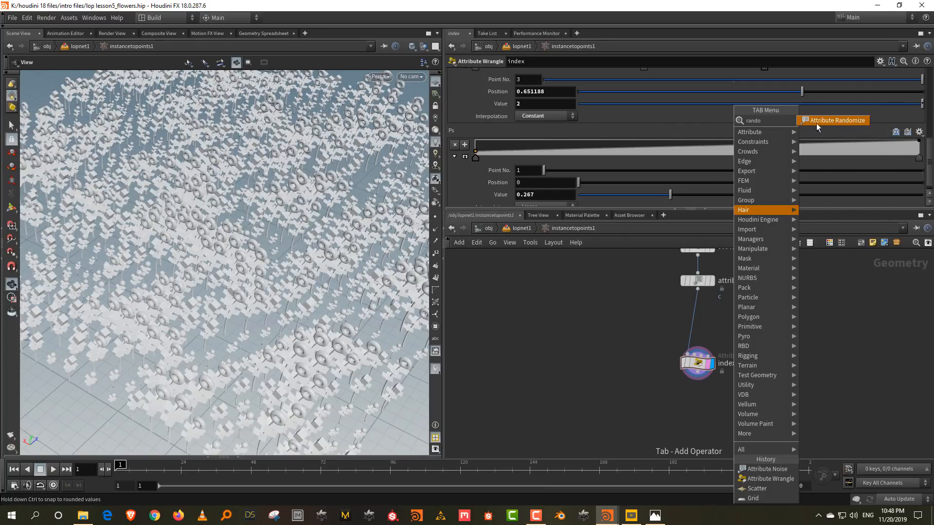
pyautogui.click(817, 126)
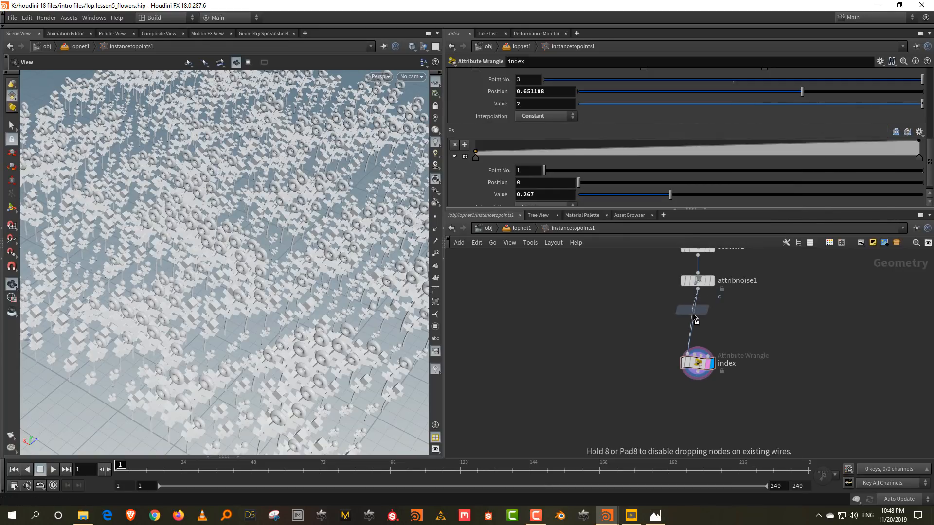
pyautogui.click(693, 316)
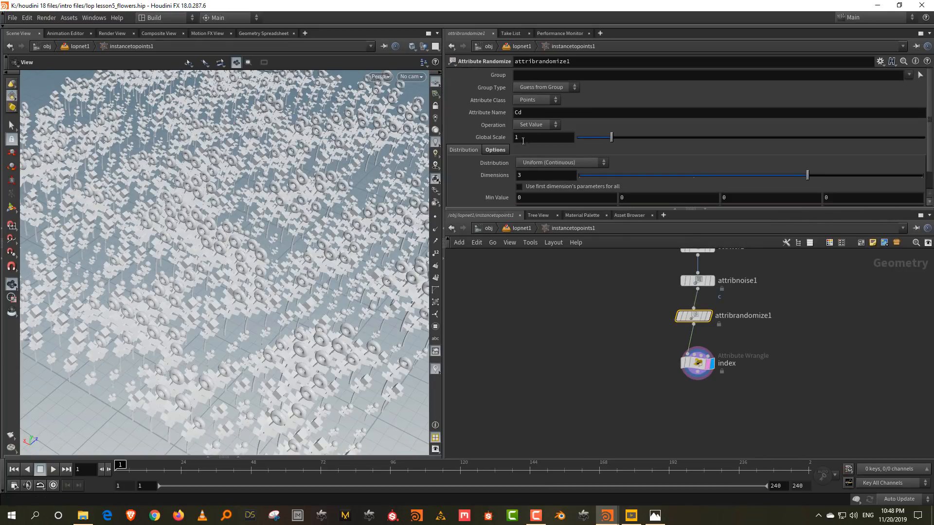
# Step: Set attribrandomize1's attribute name to orient
pyautogui.doubleClick(518, 112)
pyautogui.write('or')
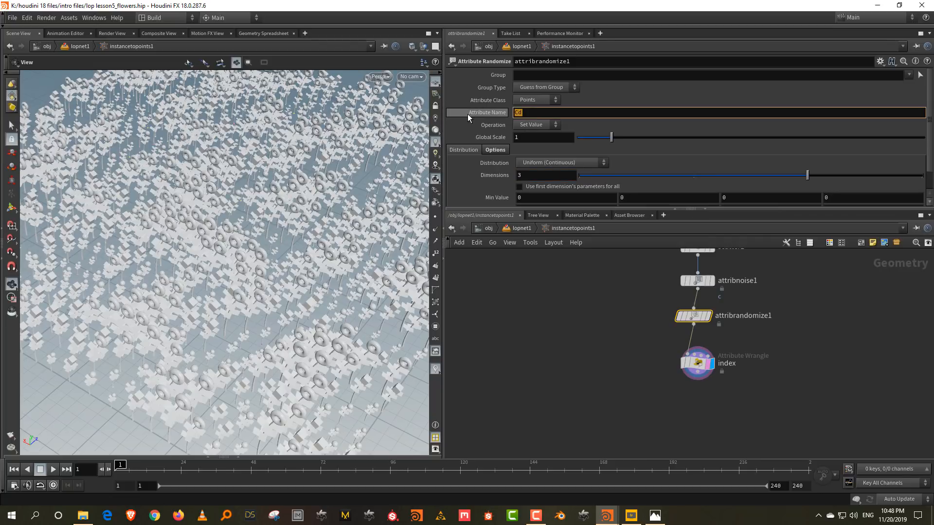
pyautogui.write('ient')
pyautogui.press('Return')
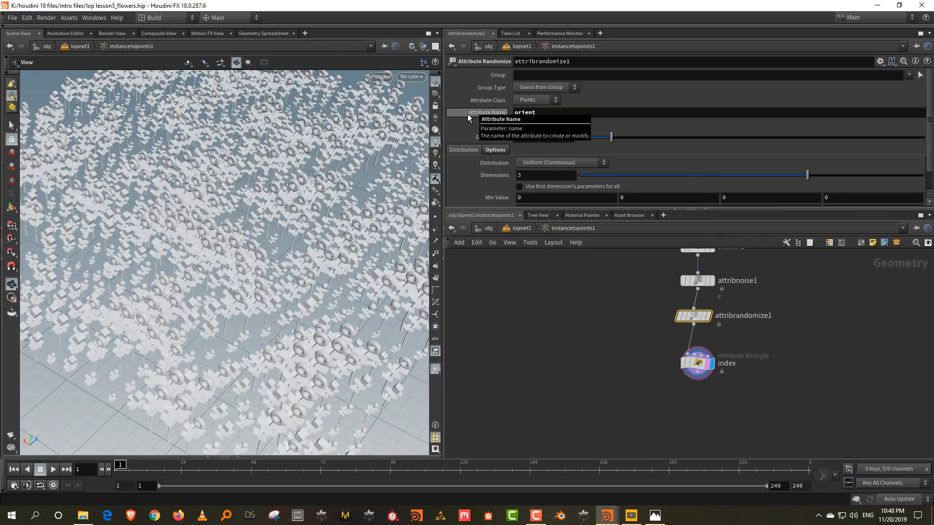
# Step: Set attribrandomize1's dimensions to 4 and the first and third components of its maximum value to 0
pyautogui.click(906, 176)
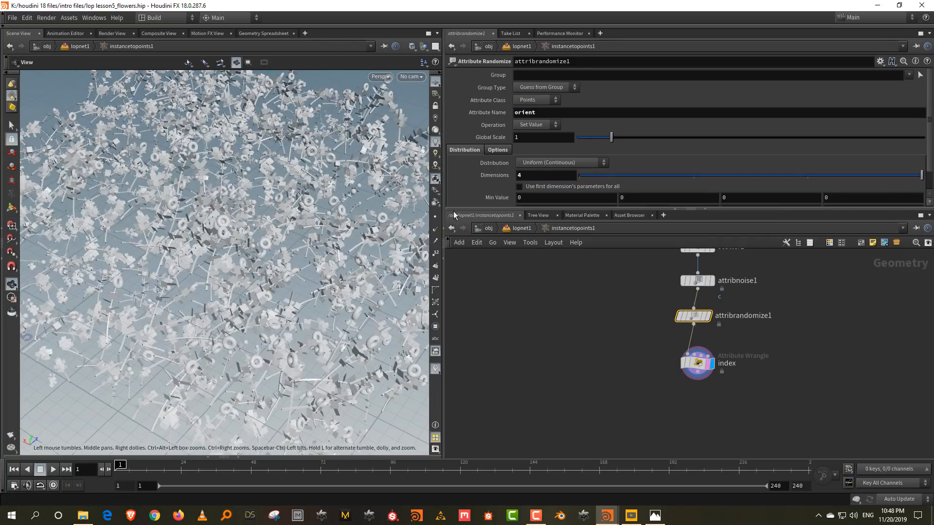
pyautogui.moveTo(538, 208); pyautogui.dragTo(534, 295)
pyautogui.press('BackSpace')
pyautogui.write('0')
pyautogui.press('Return')
pyautogui.write('0')
pyautogui.press('Return')
# Step: Set the second component of attribrandomize1's minimum value to -1 and inspect the rotated flowers up close
pyautogui.write('-1')
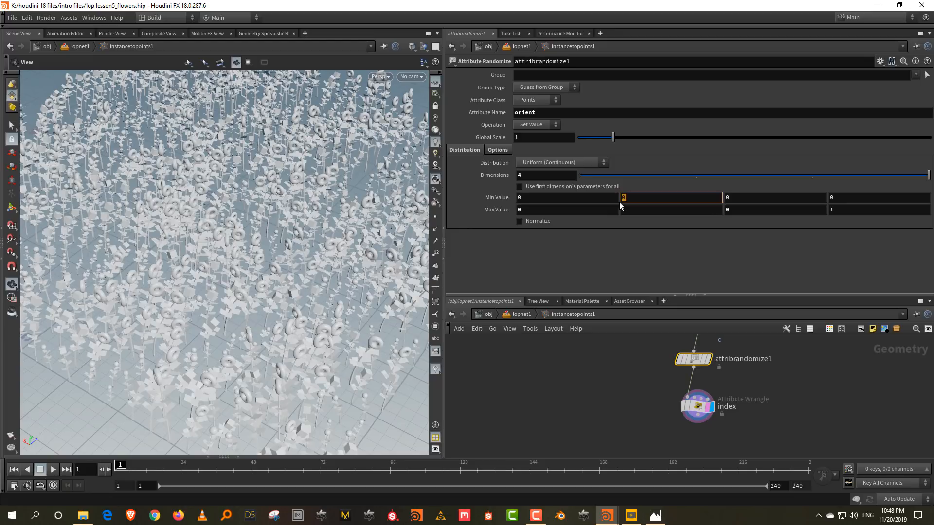
pyautogui.press('Return')
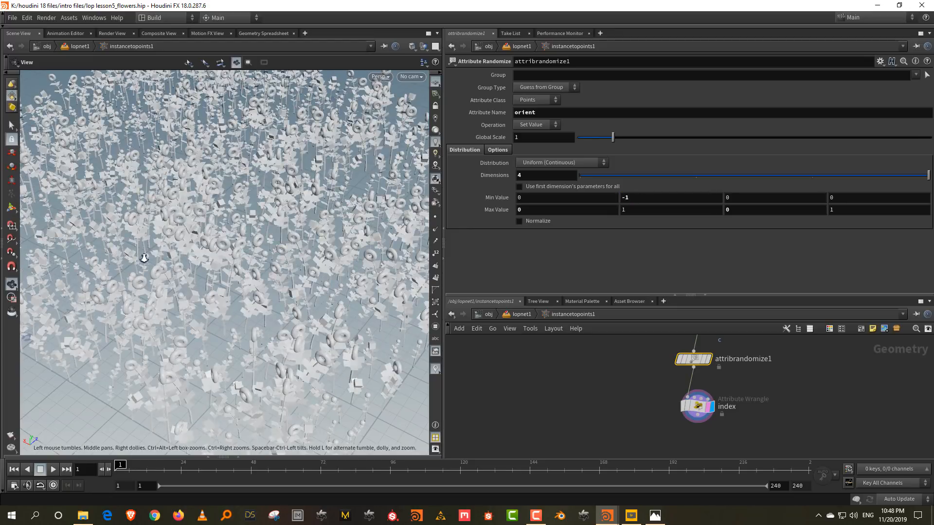
pyautogui.moveTo(142, 243); pyautogui.dragTo(149, 305, button='right')
pyautogui.moveTo(174, 249); pyautogui.dragTo(244, 252)
pyautogui.moveTo(259, 307); pyautogui.dragTo(280, 192, button='right')
# Step: Raise the Ps ramp's first point on the index wrangle to a value of 0.5
pyautogui.moveTo(608, 296); pyautogui.dragTo(608, 185)
pyautogui.moveTo(652, 278); pyautogui.dragTo(637, 318, button='middle')
pyautogui.moveTo(638, 321); pyautogui.dragTo(720, 294)
pyautogui.moveTo(617, 320); pyautogui.dragTo(612, 348)
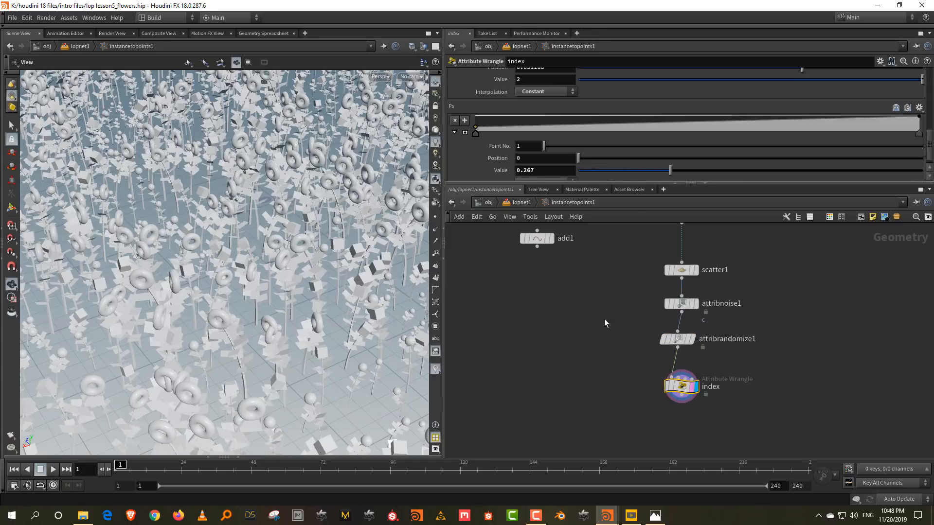
pyautogui.moveTo(537, 183); pyautogui.dragTo(537, 267)
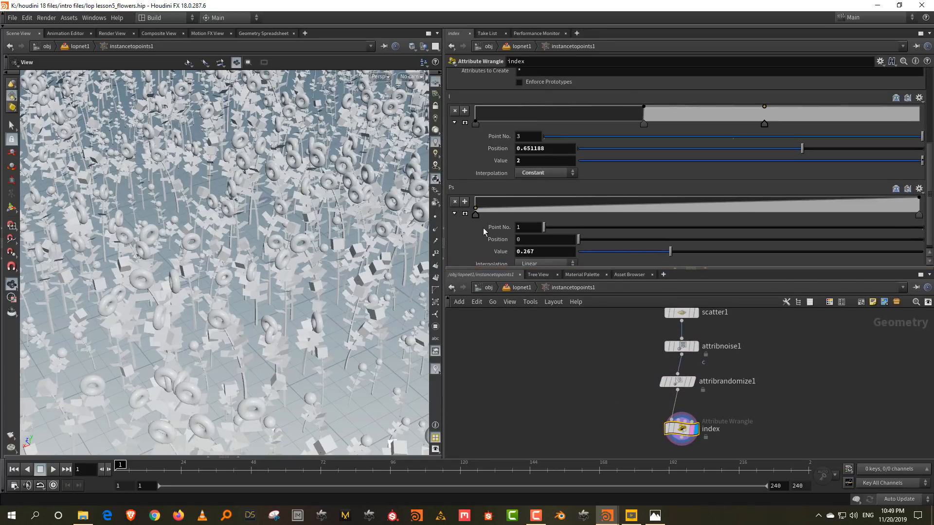
pyautogui.moveTo(474, 209); pyautogui.dragTo(472, 206)
pyautogui.moveTo(306, 253); pyautogui.dragTo(243, 246, button='right')
pyautogui.moveTo(243, 245); pyautogui.dragTo(249, 207, button='middle')
# Step: Set attribnoise1's roughness to 0.241 and its element size to 4.83, and inspect the flower distribution
pyautogui.moveTo(774, 351); pyautogui.dragTo(764, 380, button='middle')
pyautogui.click(670, 375)
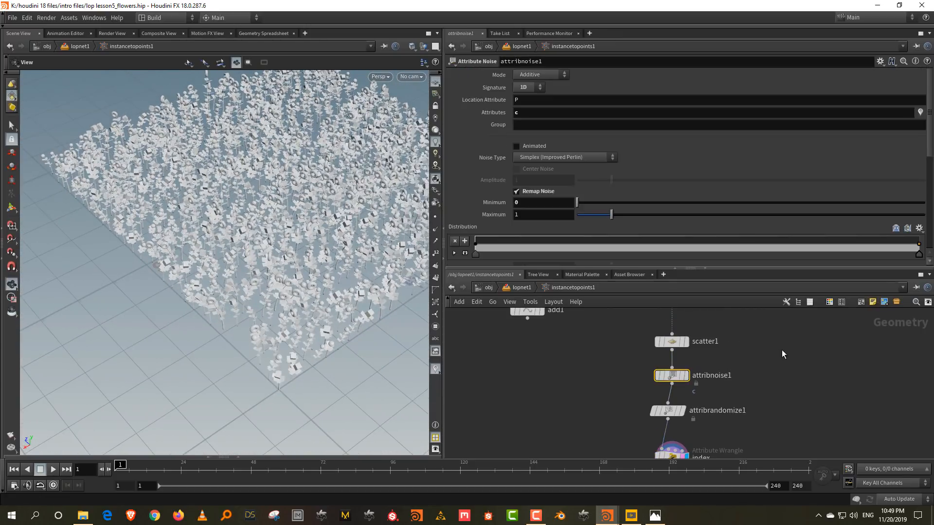
pyautogui.scroll(-1, 687, 176)
pyautogui.scroll(-5, 687, 176)
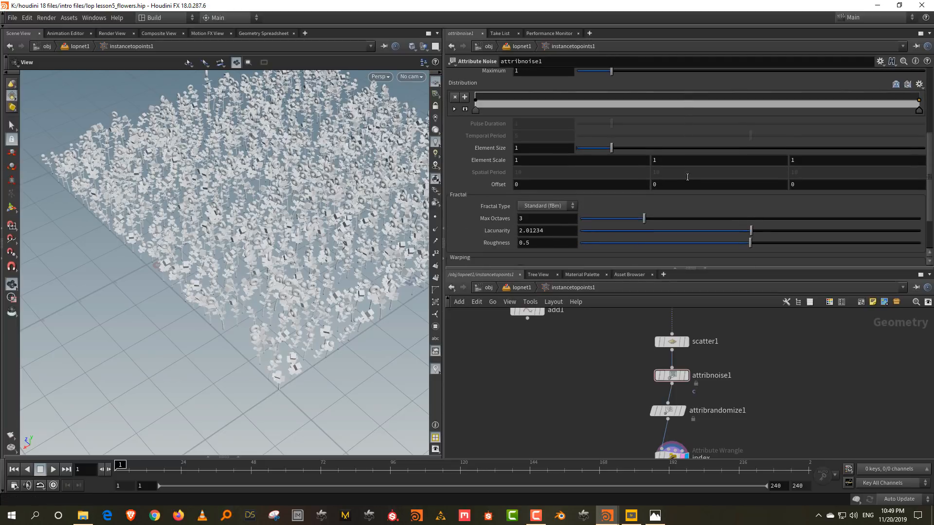
pyautogui.click(662, 219)
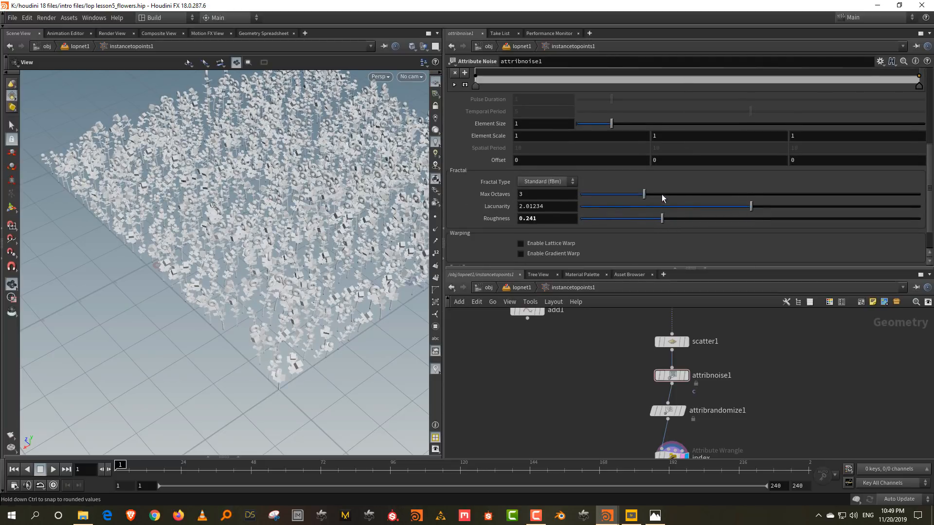
pyautogui.moveTo(643, 123); pyautogui.dragTo(745, 127)
pyautogui.moveTo(233, 185); pyautogui.dragTo(333, 168)
pyautogui.moveTo(341, 122); pyautogui.dragTo(269, 185, button='middle')
pyautogui.moveTo(269, 185); pyautogui.dragTo(312, 168)
pyautogui.moveTo(291, 179); pyautogui.dragTo(282, 183, button='middle')
# Step: Shift the second and third points of the index wrangle's I ramp to higher positions
pyautogui.moveTo(729, 349); pyautogui.dragTo(651, 384)
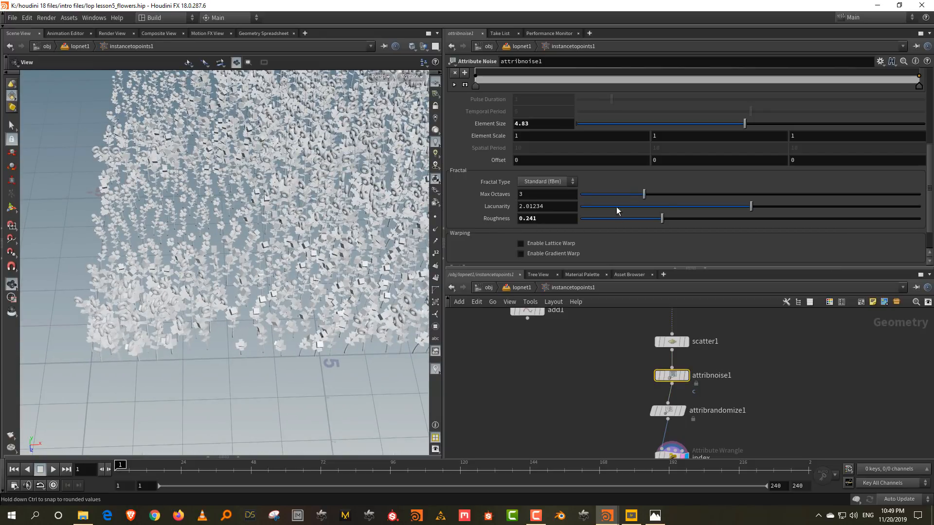
pyautogui.moveTo(719, 391); pyautogui.dragTo(668, 417)
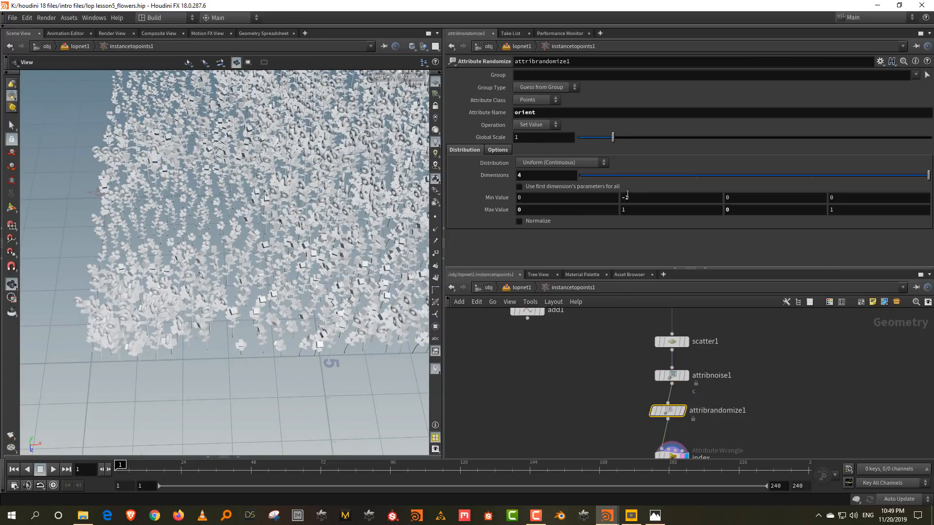
pyautogui.moveTo(632, 398); pyautogui.dragTo(622, 367, button='middle')
pyautogui.click(654, 407)
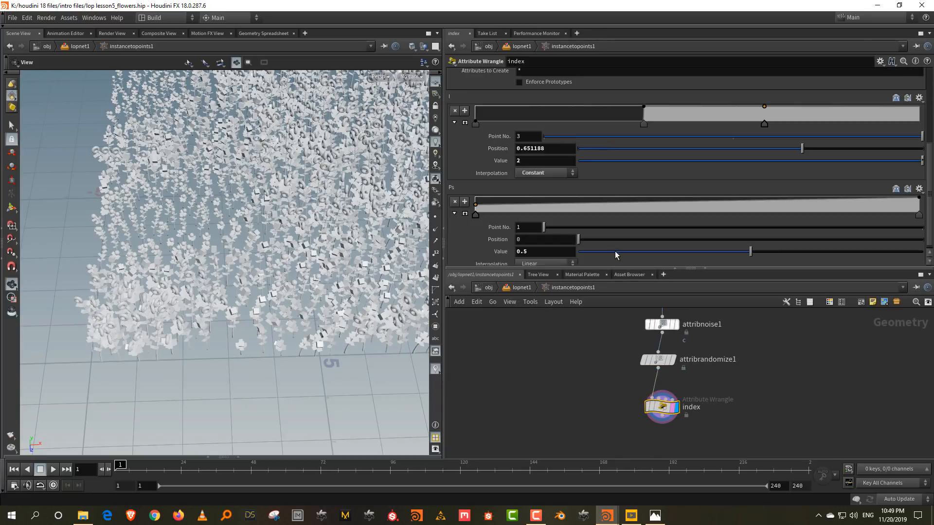
pyautogui.moveTo(643, 127)
pyautogui.mouseDown()
pyautogui.moveTo(598, 128)
pyautogui.moveTo(636, 128)
pyautogui.mouseUp()
pyautogui.moveTo(763, 124)
pyautogui.mouseDown()
pyautogui.moveTo(661, 129)
pyautogui.moveTo(832, 127)
pyautogui.moveTo(691, 131)
pyautogui.moveTo(825, 128)
pyautogui.moveTo(772, 128)
pyautogui.mouseUp()
pyautogui.moveTo(636, 125); pyautogui.dragTo(699, 128)
pyautogui.scroll(-3, 233, 204)
pyautogui.moveTo(233, 204); pyautogui.dragTo(380, 194)
# Step: Raise the Ps ramp's first point to 0.866667, lower its last point to 0.6, and inspect the flower sizes
pyautogui.moveTo(474, 206); pyautogui.dragTo(471, 200)
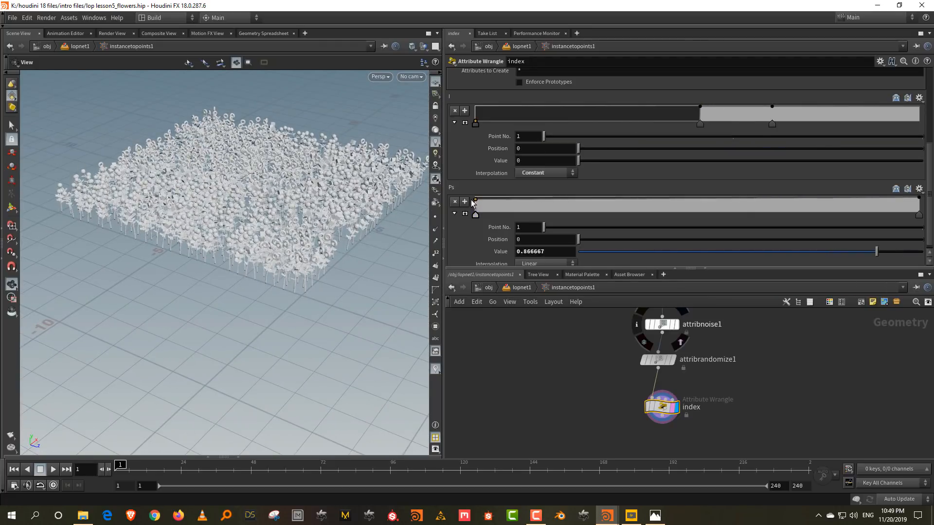
pyautogui.moveTo(919, 199); pyautogui.dragTo(918, 203)
pyautogui.moveTo(195, 209); pyautogui.dragTo(272, 244)
pyautogui.moveTo(273, 243); pyautogui.dragTo(292, 233, button='right')
pyautogui.moveTo(292, 233); pyautogui.dragTo(237, 239)
pyautogui.moveTo(237, 239); pyautogui.dragTo(273, 228, button='right')
pyautogui.moveTo(273, 228); pyautogui.dragTo(229, 231, button='middle')
# Step: Set scatter1's Force Total Count to 4000 and inspect the denser flower field
pyautogui.moveTo(744, 349); pyautogui.dragTo(733, 454, button='middle')
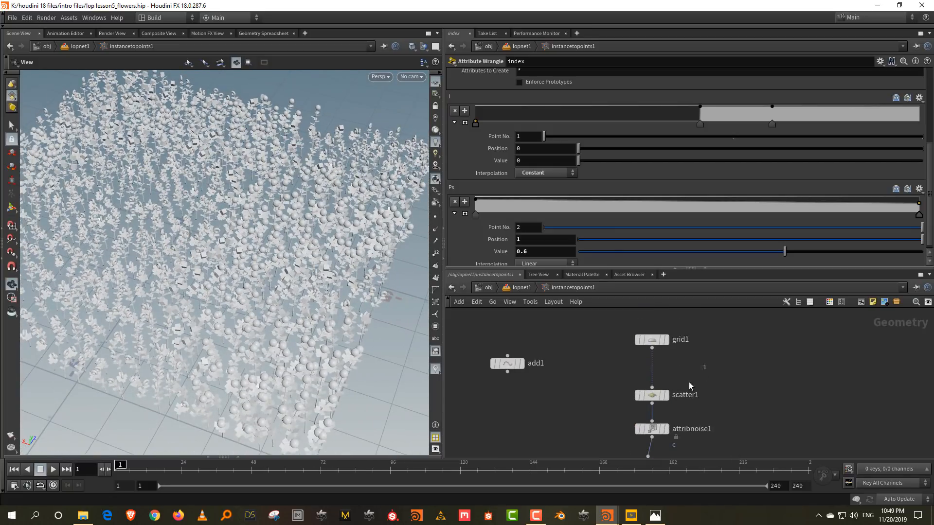
pyautogui.click(652, 395)
pyautogui.doubleClick(538, 171)
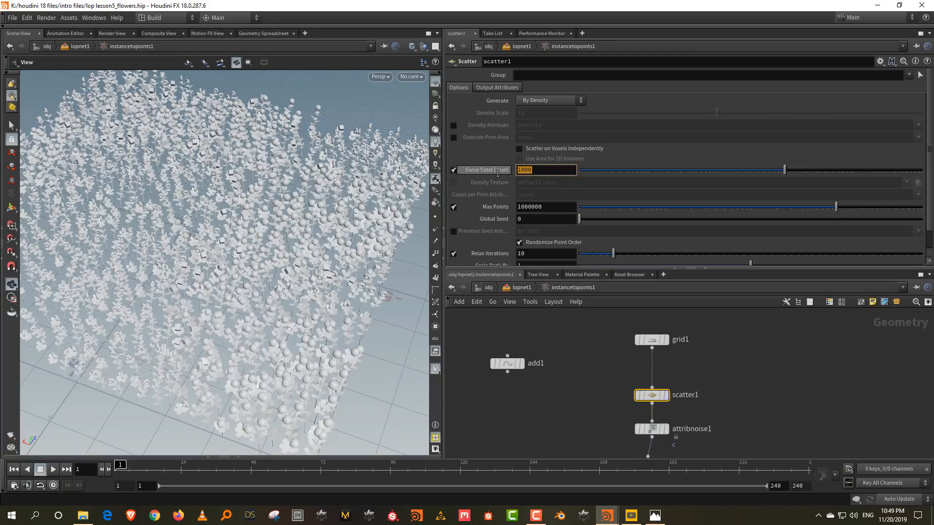
pyautogui.write('4000')
pyautogui.press('Return')
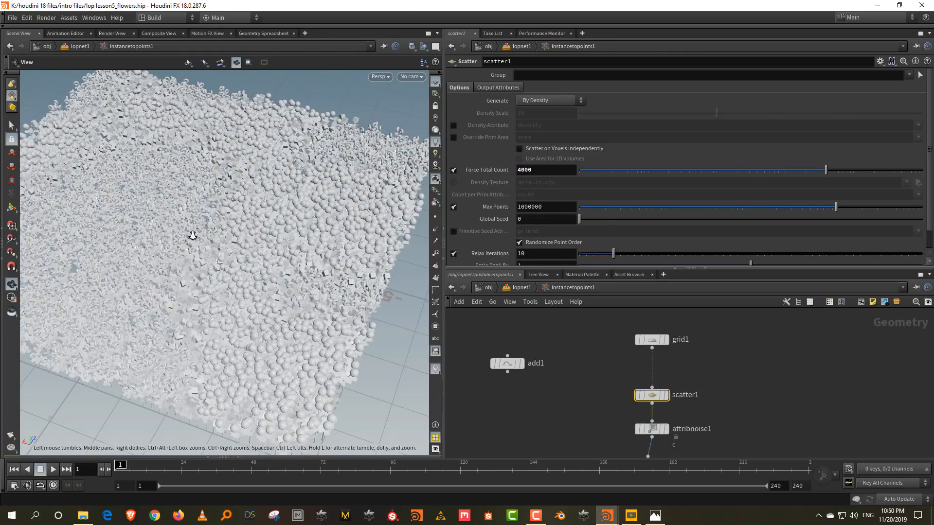
pyautogui.moveTo(192, 225); pyautogui.dragTo(189, 261, button='right')
pyautogui.moveTo(169, 240); pyautogui.dragTo(232, 238)
pyautogui.moveTo(153, 275)
pyautogui.mouseDown(button='right')
pyautogui.moveTo(158, 246)
pyautogui.moveTo(159, 282)
pyautogui.mouseUp(button='right')
pyautogui.moveTo(161, 272); pyautogui.dragTo(190, 253)
# Step: Lower the Ps ramp's last point on the index wrangle to 0.233333 and raise its first point to 1
pyautogui.moveTo(721, 455); pyautogui.dragTo(716, 375, button='middle')
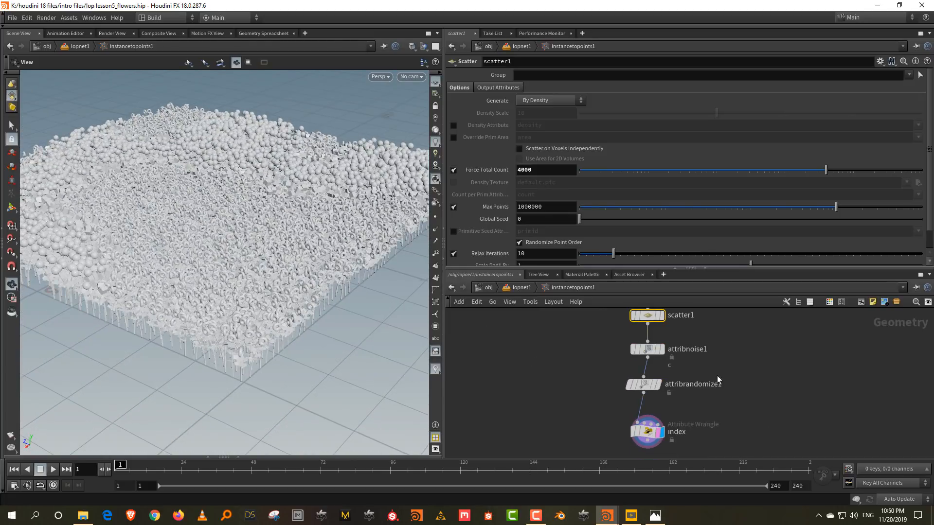
pyautogui.moveTo(701, 413); pyautogui.dragTo(608, 450)
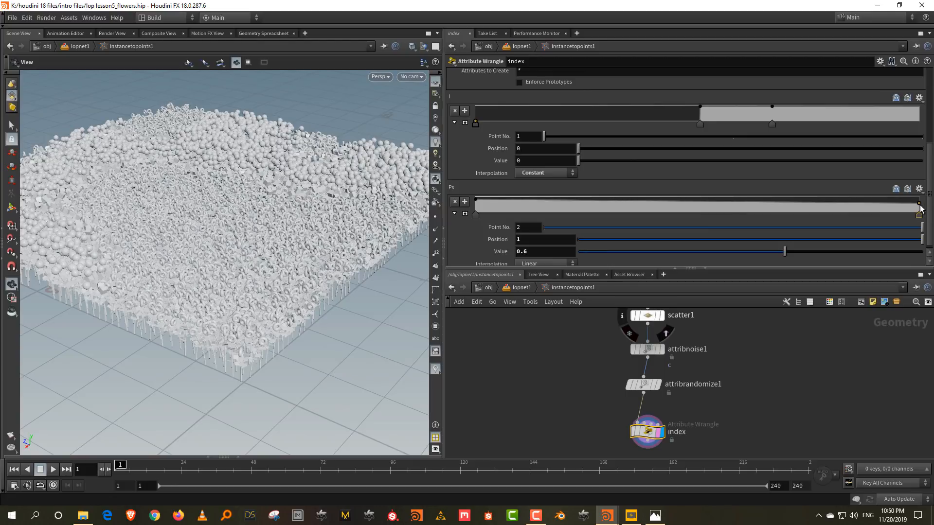
pyautogui.moveTo(920, 208); pyautogui.dragTo(919, 211)
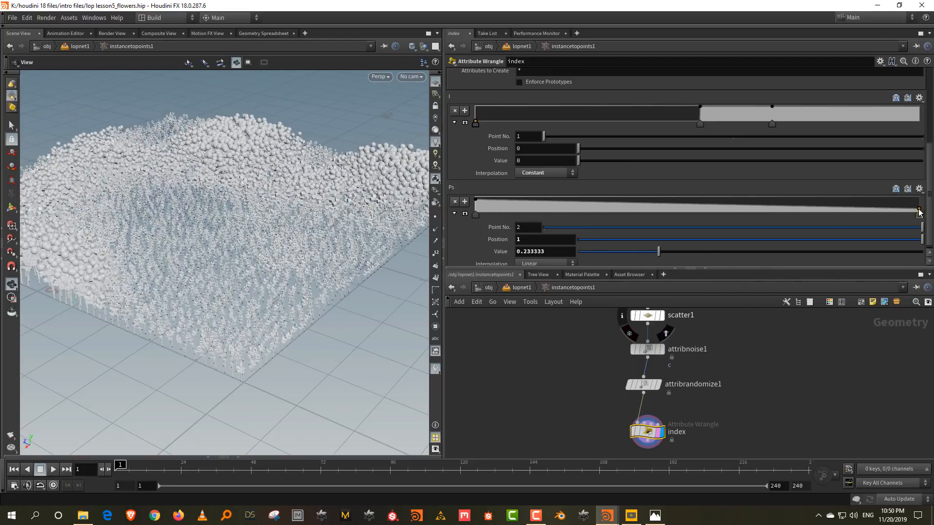
pyautogui.click(476, 197)
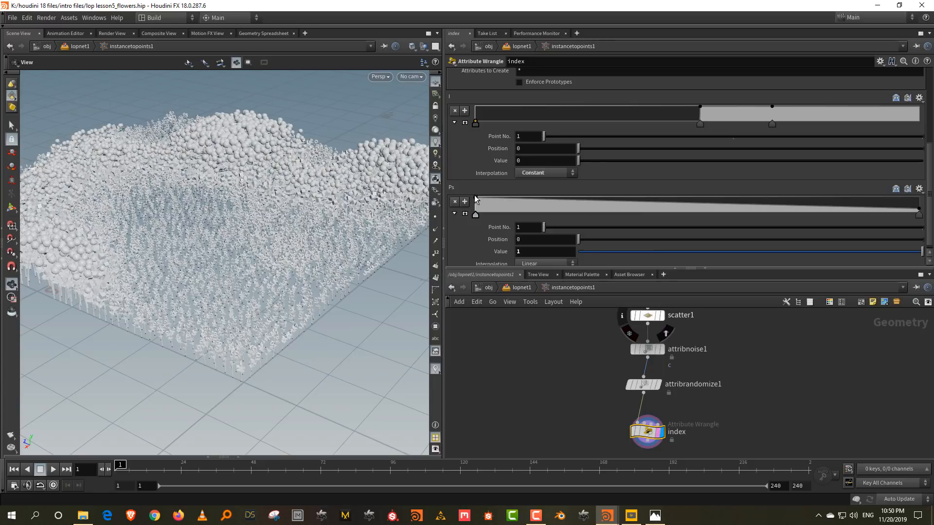
# Step: Add four stepping points to the Ps ramp, the last two at positions 0.577851 and 0.629386 with values 0.433333 and 0.233333
pyautogui.click(598, 204)
pyautogui.moveTo(613, 206); pyautogui.dragTo(610, 206)
pyautogui.click(732, 208)
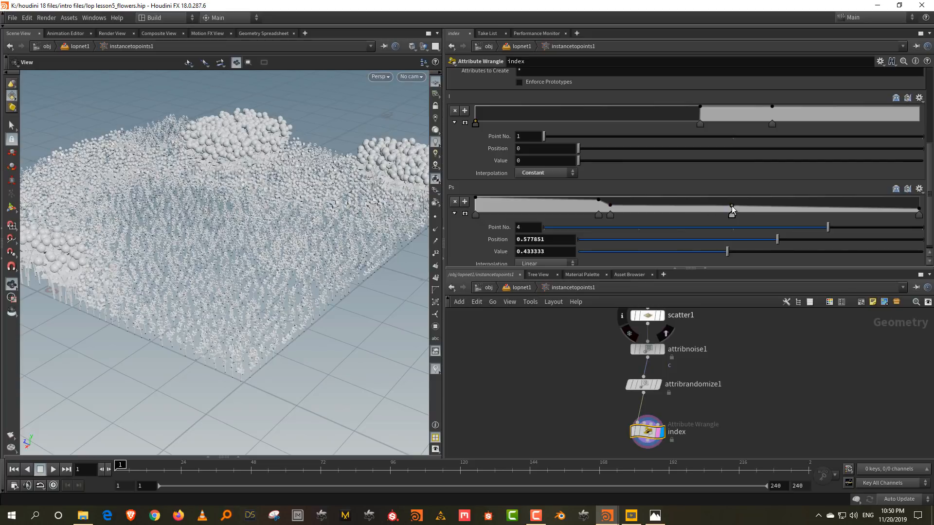
pyautogui.click(772, 208)
pyautogui.moveTo(772, 208); pyautogui.dragTo(753, 209)
pyautogui.moveTo(223, 219); pyautogui.dragTo(198, 338)
pyautogui.moveTo(198, 337); pyautogui.dragTo(254, 231, button='right')
pyautogui.moveTo(254, 232); pyautogui.dragTo(281, 244)
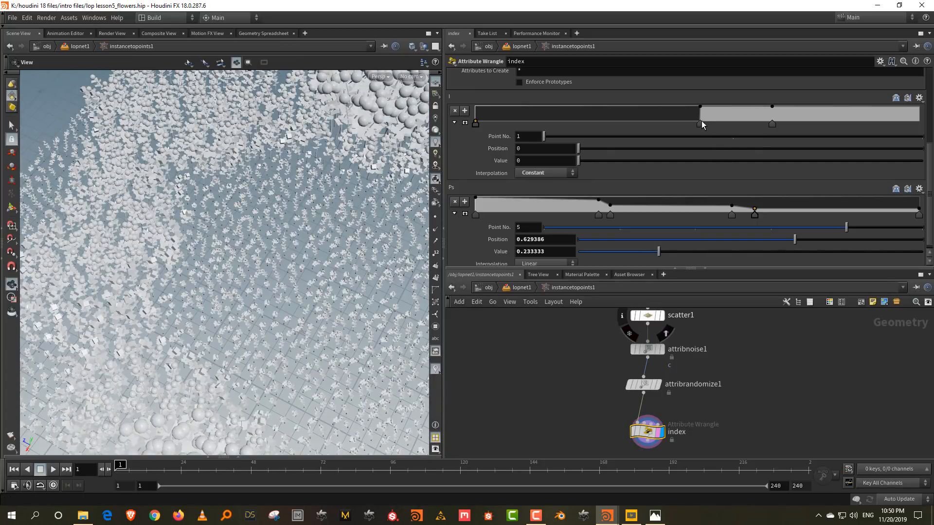
# Step: Move the I ramp's second point to position 0.35636 and inspect how the flower variants are distributed
pyautogui.moveTo(697, 123); pyautogui.dragTo(633, 125)
pyautogui.moveTo(219, 204); pyautogui.dragTo(194, 263, button='right')
pyautogui.moveTo(194, 263); pyautogui.dragTo(223, 240)
pyautogui.moveTo(223, 240); pyautogui.dragTo(225, 349, button='right')
pyautogui.moveTo(225, 349); pyautogui.dragTo(295, 315)
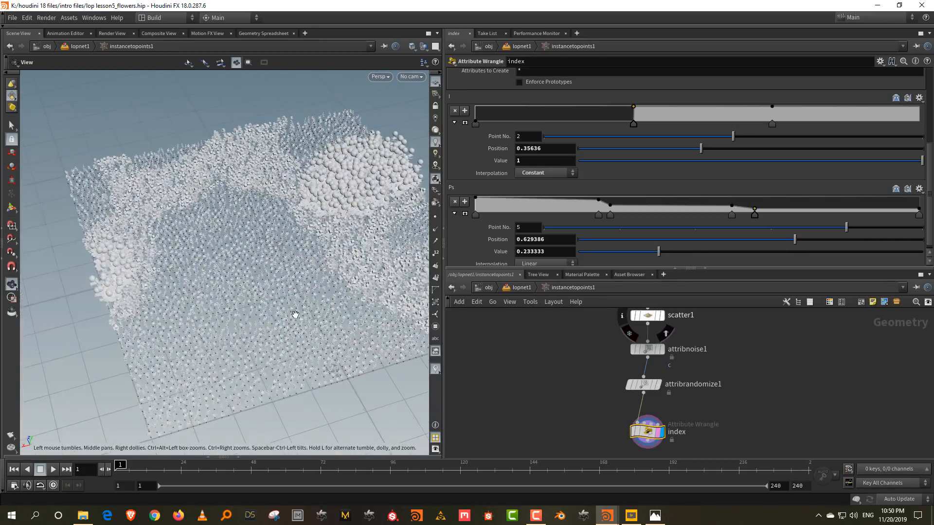
pyautogui.moveTo(265, 337); pyautogui.dragTo(277, 297, button='right')
pyautogui.moveTo(276, 298)
pyautogui.mouseDown()
pyautogui.moveTo(292, 313)
pyautogui.moveTo(290, 300)
pyautogui.mouseUp()
pyautogui.moveTo(290, 300)
pyautogui.mouseDown(button='right')
pyautogui.moveTo(303, 232)
pyautogui.moveTo(252, 284)
pyautogui.moveTo(261, 181)
pyautogui.moveTo(265, 340)
pyautogui.mouseUp(button='right')
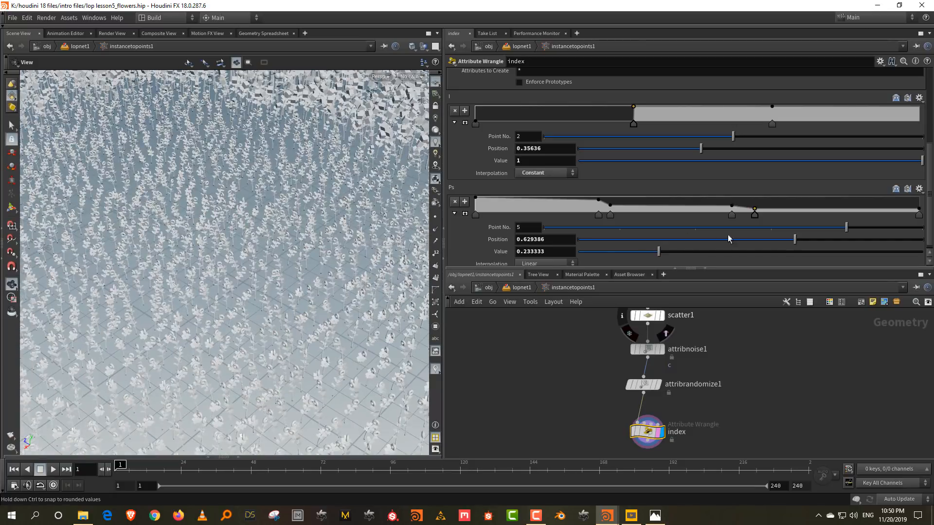
# Step: Move the I ramp's second point to a lower position and its third point to position 0.612939
pyautogui.moveTo(633, 123); pyautogui.dragTo(600, 124)
pyautogui.moveTo(772, 123); pyautogui.dragTo(747, 124)
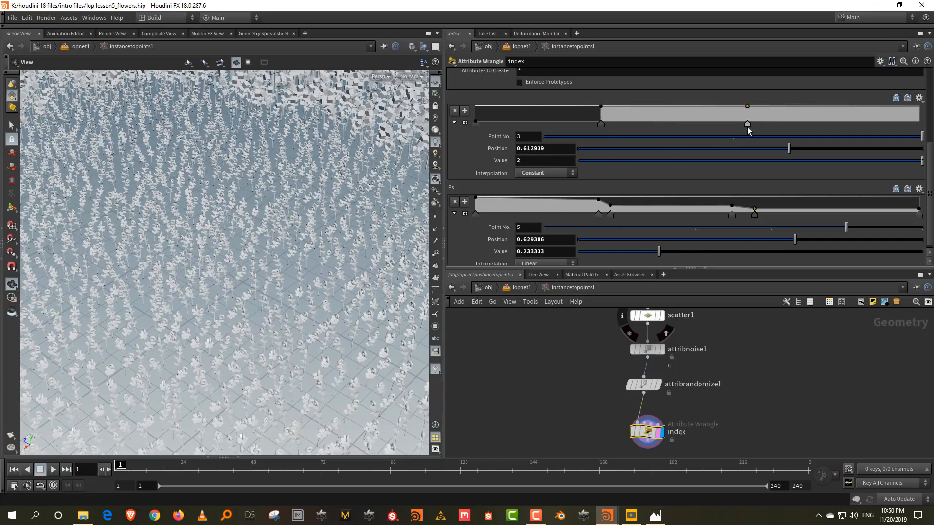
pyautogui.moveTo(136, 233); pyautogui.dragTo(139, 321, button='right')
pyautogui.moveTo(138, 321); pyautogui.dragTo(229, 311)
# Step: Reduce attribnoise1's element size to 1.71 and inspect the smaller flower clusters
pyautogui.moveTo(725, 384); pyautogui.dragTo(715, 439, button='middle')
pyautogui.click(674, 406)
pyautogui.moveTo(745, 124); pyautogui.dragTo(636, 125)
pyautogui.moveTo(189, 195); pyautogui.dragTo(222, 172)
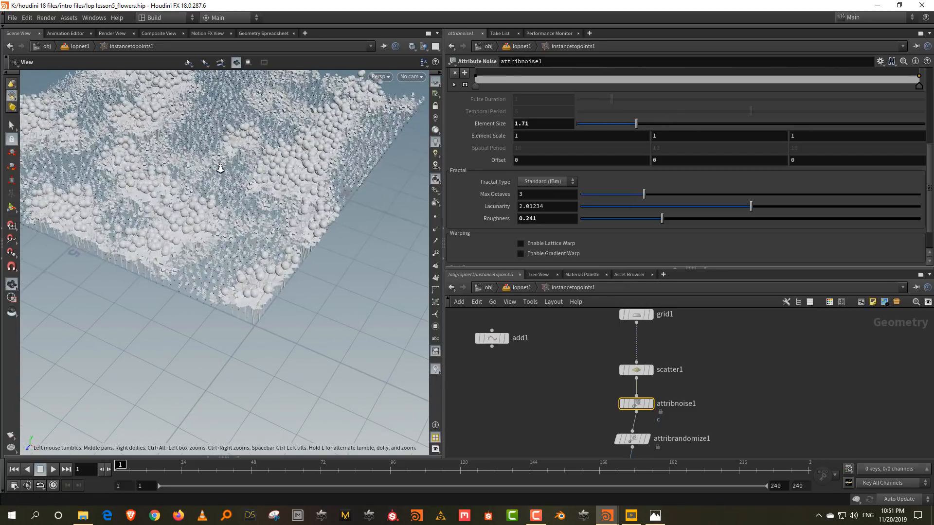
pyautogui.moveTo(222, 172); pyautogui.dragTo(242, 271, button='middle')
pyautogui.moveTo(242, 271); pyautogui.dragTo(305, 261)
# Step: Go back up from instancetopoints1 to lopnet1 and look over the whole flower field
pyautogui.press('u')
pyautogui.press('Return')
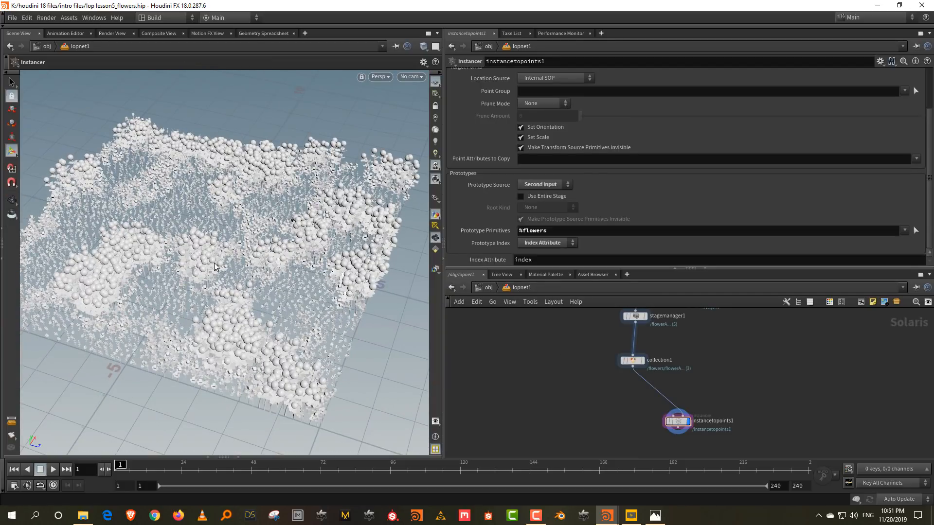
pyautogui.press('Escape')
pyautogui.moveTo(215, 267); pyautogui.dragTo(271, 277)
pyautogui.scroll(-8, 190, 317)
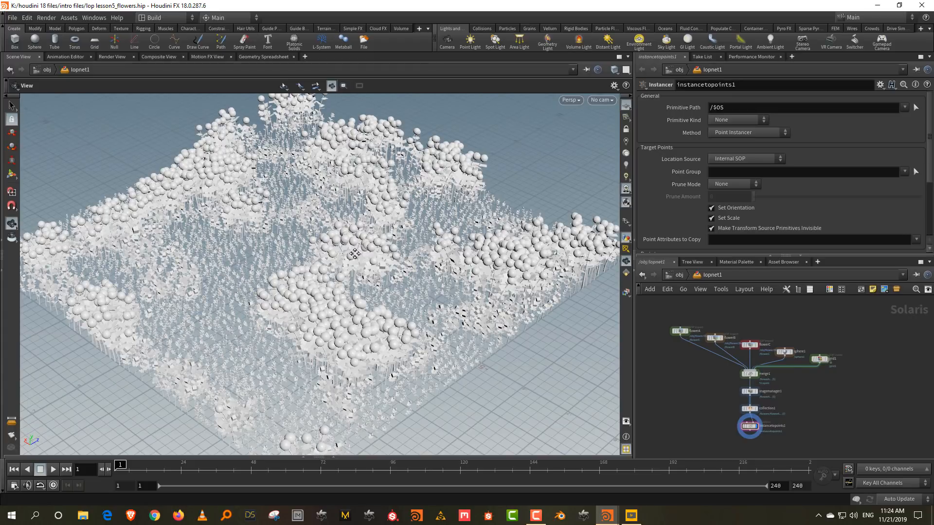
# Step: Reveal the Scene Graph Tree pane and enlarge it to show the stage's primitives
pyautogui.click(334, 458)
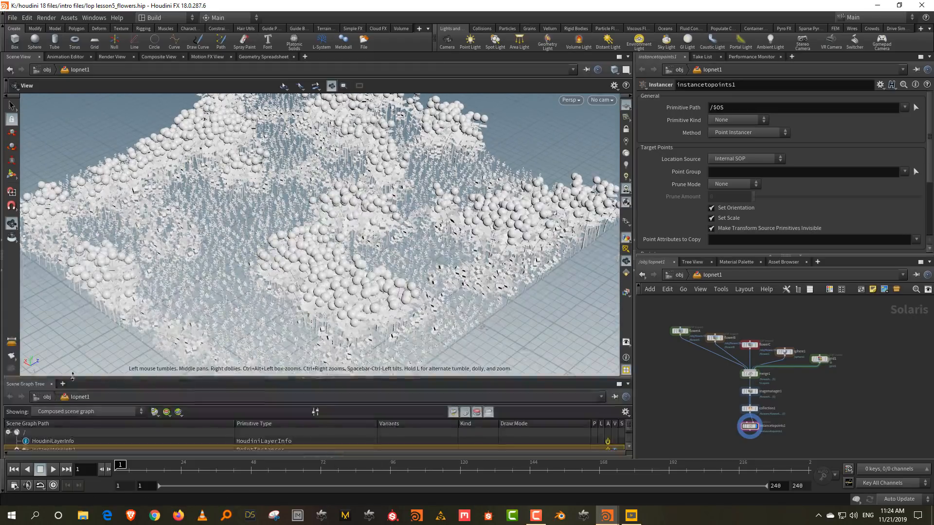
pyautogui.moveTo(102, 378); pyautogui.dragTo(99, 307)
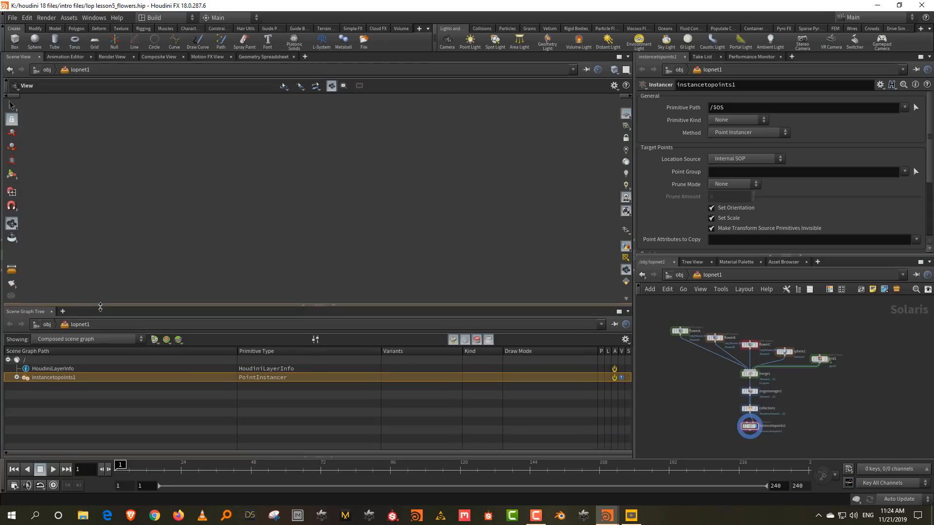
# Step: Make room in front of stagemanager1 and place a Material Library node on the wire between merge1 and stagemanager1
pyautogui.scroll(3, 749, 433)
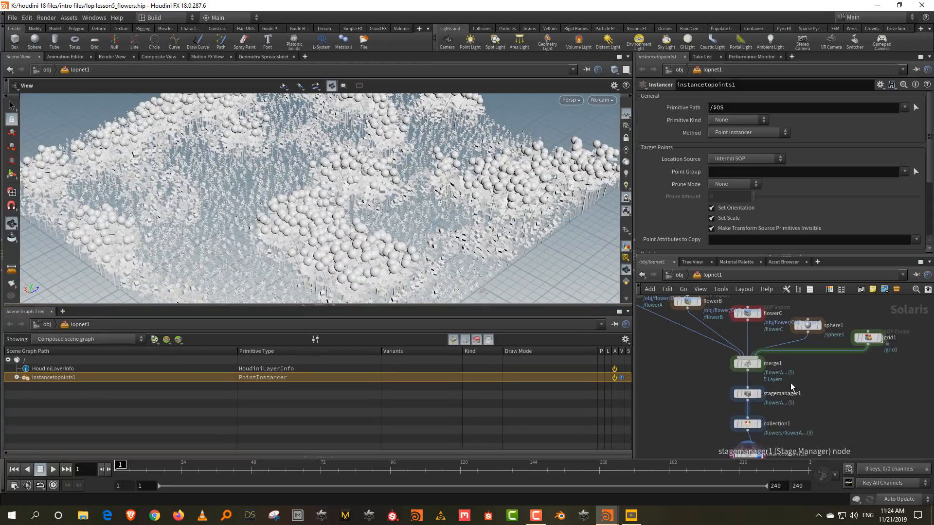
pyautogui.moveTo(699, 326); pyautogui.dragTo(812, 417)
pyautogui.scroll(3, 764, 380)
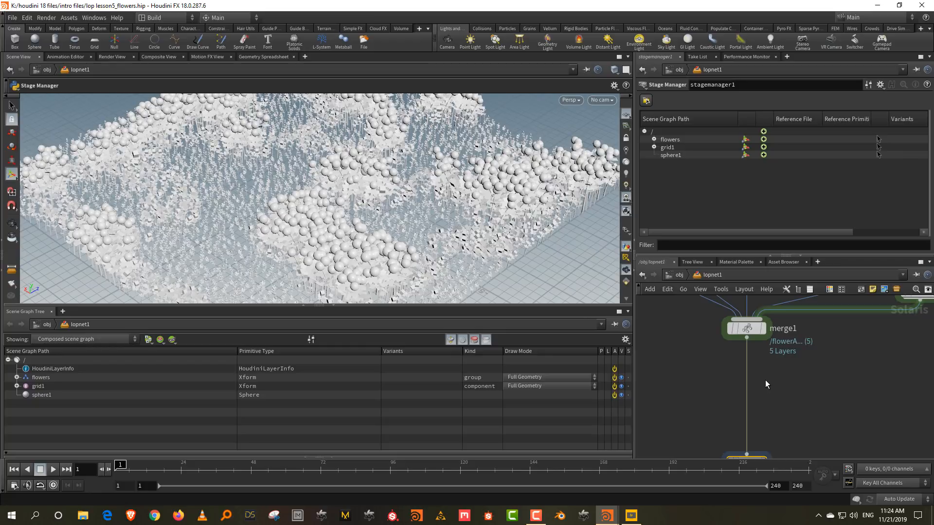
pyautogui.press('`')
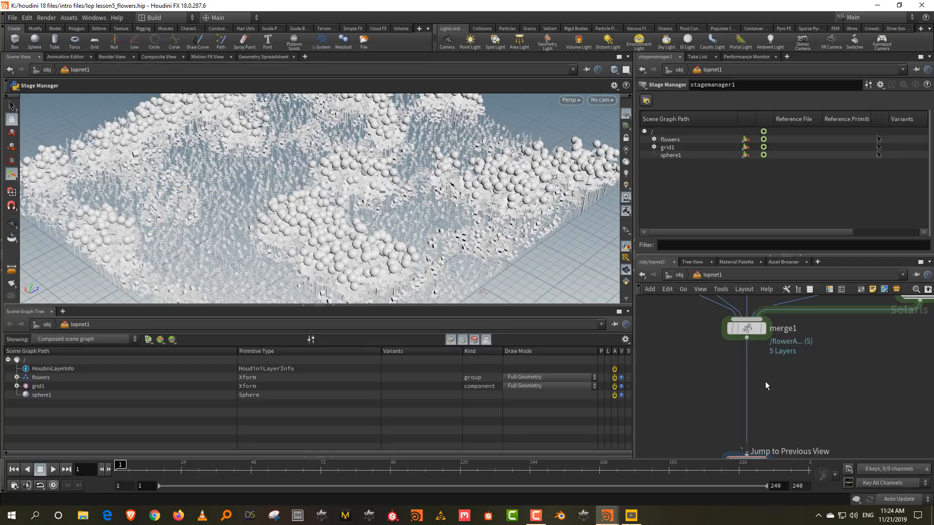
pyautogui.press('Tab')
pyautogui.write('mater')
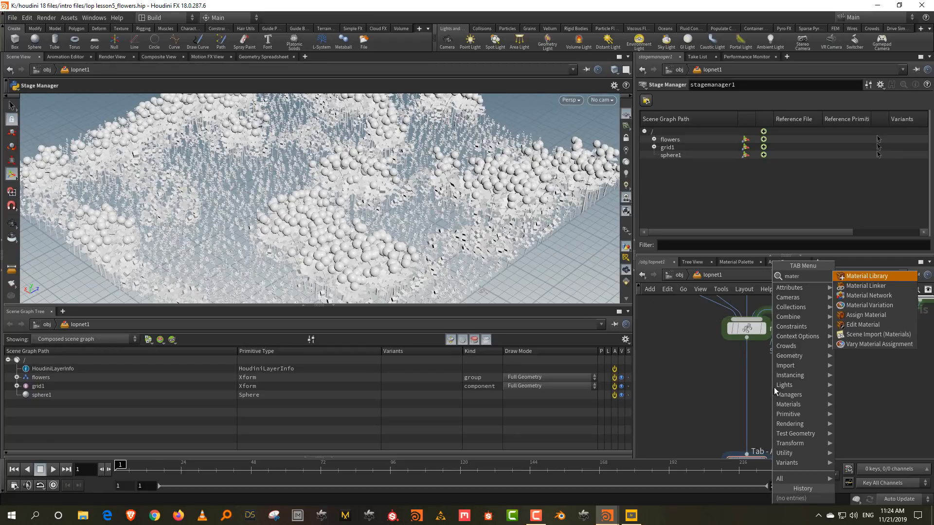
pyautogui.click(872, 279)
pyautogui.click(743, 379)
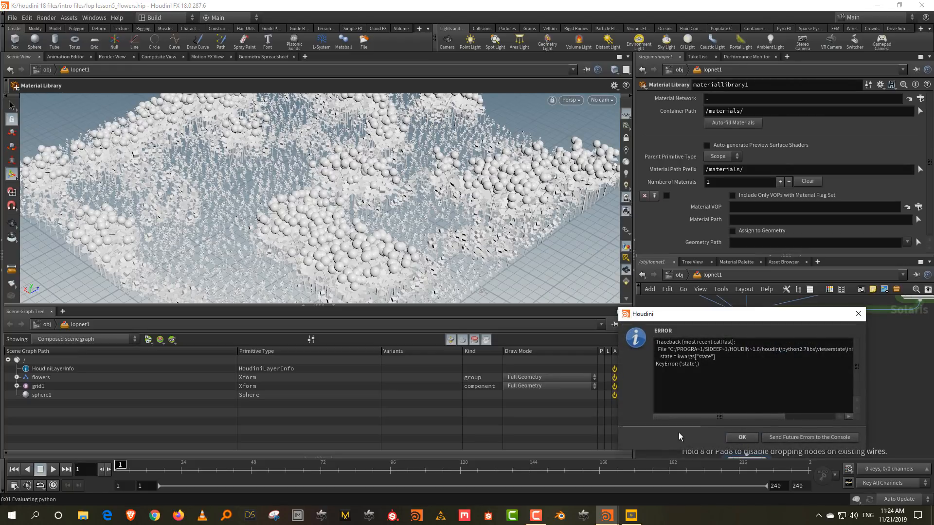
pyautogui.moveTo(740, 322); pyautogui.dragTo(586, 325)
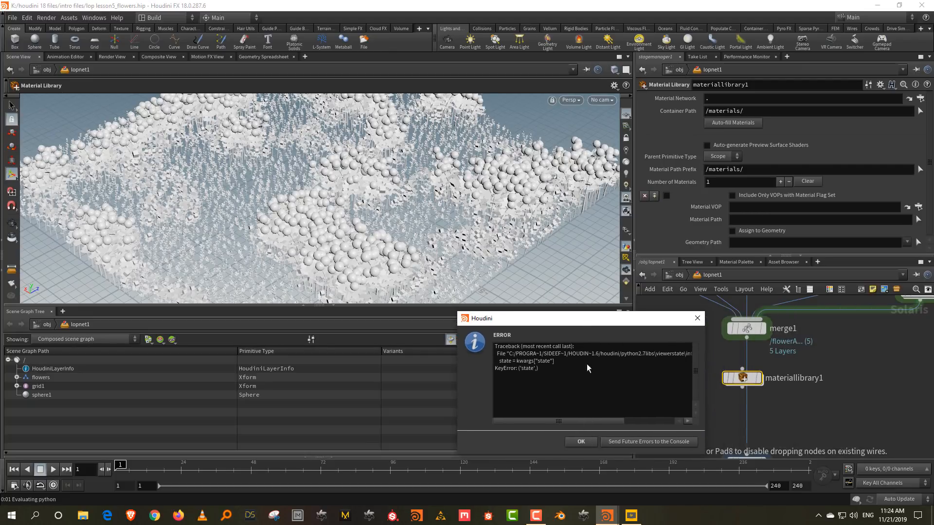
# Step: Dismiss the Python error, check the empty network inside materiallibrary1 and enlarge the network editor before returning to lopnet1
pyautogui.click(581, 441)
pyautogui.doubleClick(742, 377)
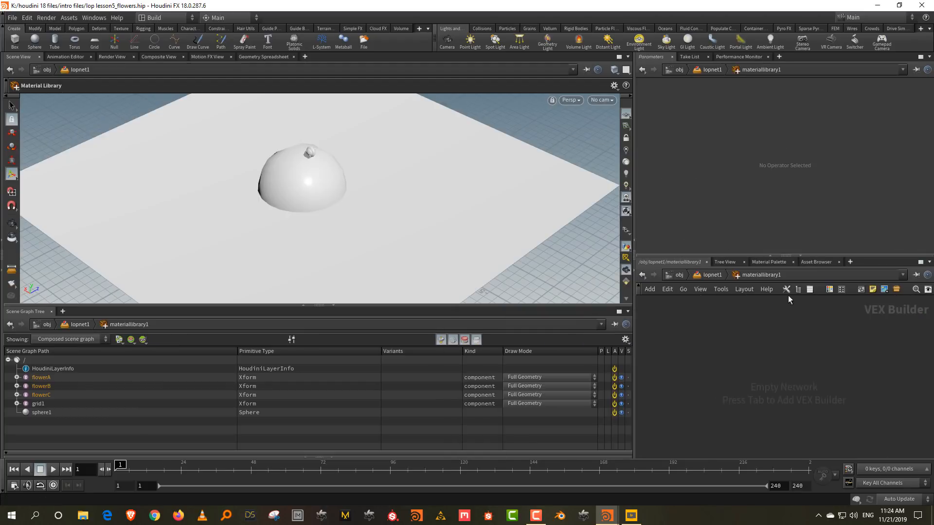
pyautogui.moveTo(746, 257); pyautogui.dragTo(746, 234)
pyautogui.click(711, 252)
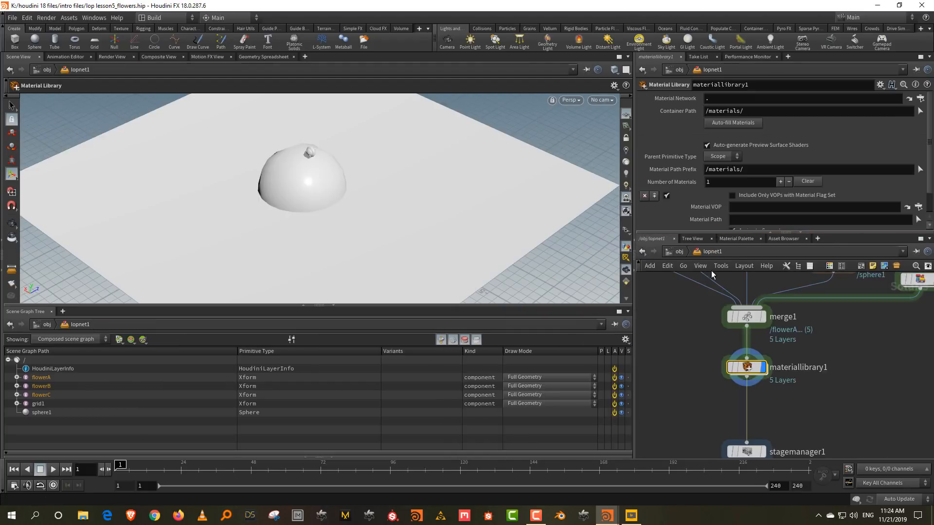
# Step: Cut the wire from sphere1 to merge1 and move the sphere1 node away from the network flow
pyautogui.moveTo(836, 355); pyautogui.dragTo(765, 428, button='middle')
pyautogui.moveTo(761, 336); pyautogui.dragTo(797, 300)
pyautogui.press('y')
pyautogui.moveTo(784, 345)
pyautogui.mouseDown()
pyautogui.moveTo(748, 314)
pyautogui.moveTo(861, 295)
pyautogui.mouseUp()
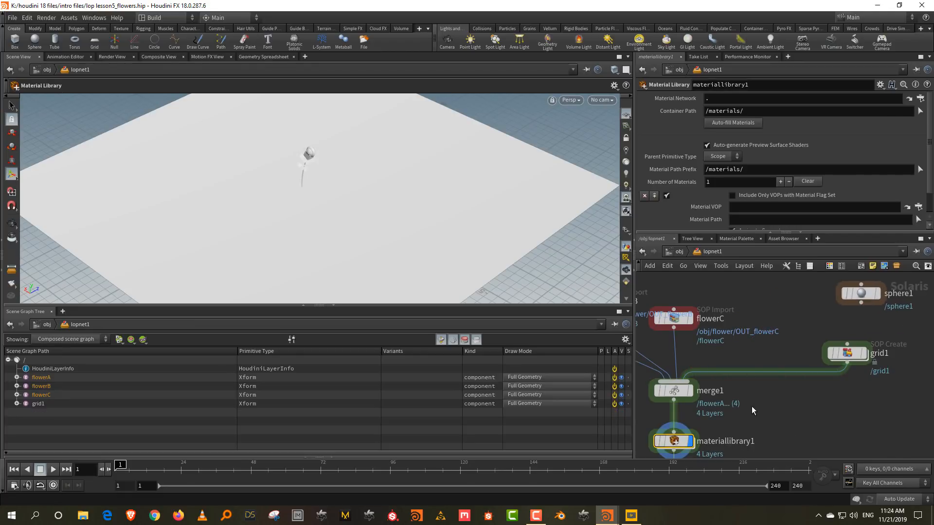
# Step: Enter materiallibrary1, widen the network and parameter area, and add a Principled Shader node
pyautogui.moveTo(751, 410); pyautogui.dragTo(835, 321, button='middle')
pyautogui.scroll(2, 799, 368)
pyautogui.doubleClick(741, 341)
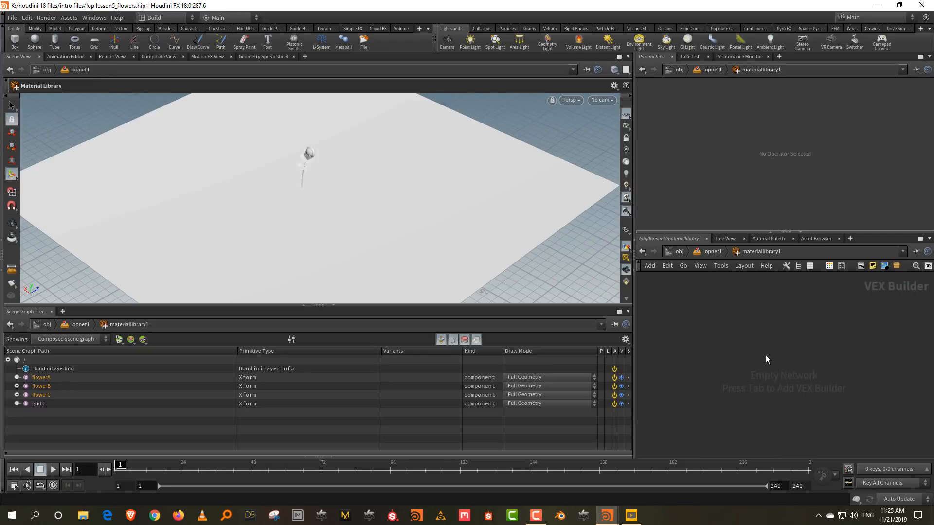
pyautogui.moveTo(635, 213); pyautogui.dragTo(541, 214)
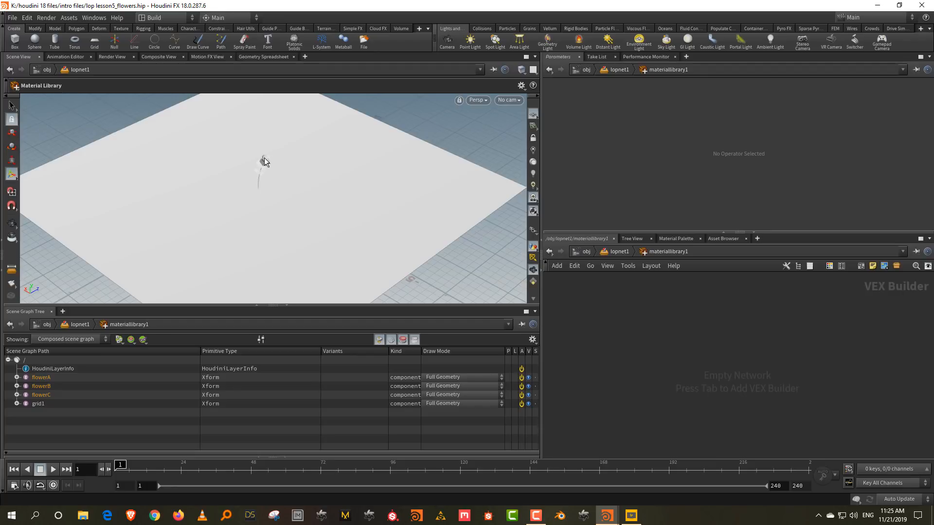
pyautogui.press('Tab')
pyautogui.write('princ')
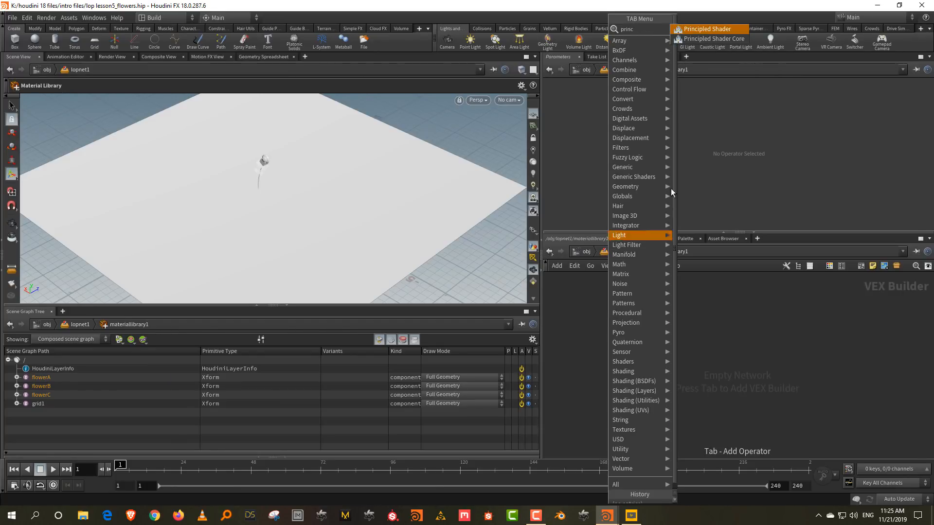
pyautogui.click(709, 32)
pyautogui.click(625, 335)
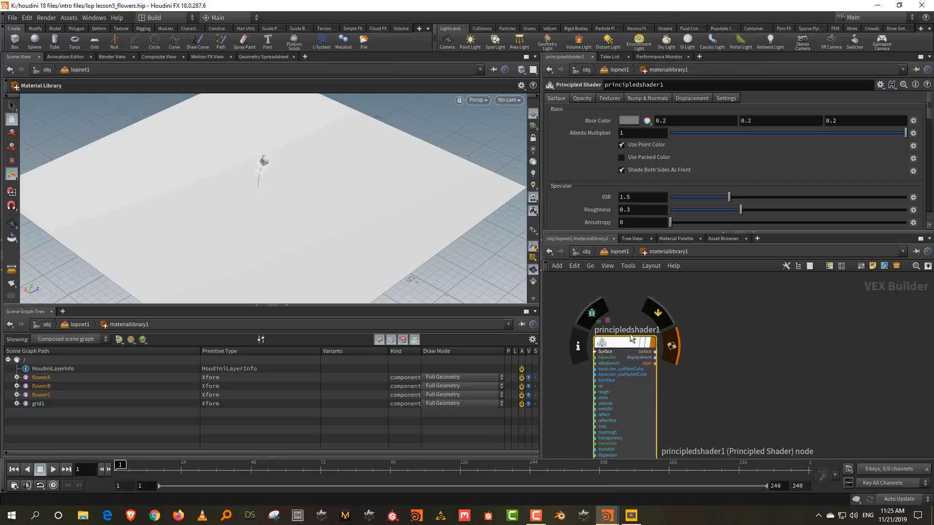
# Step: Rename the Principled Shader to flower and set its base color to pink (0.734, 0.04037, 0.26002)
pyautogui.doubleClick(629, 331)
pyautogui.write('flower')
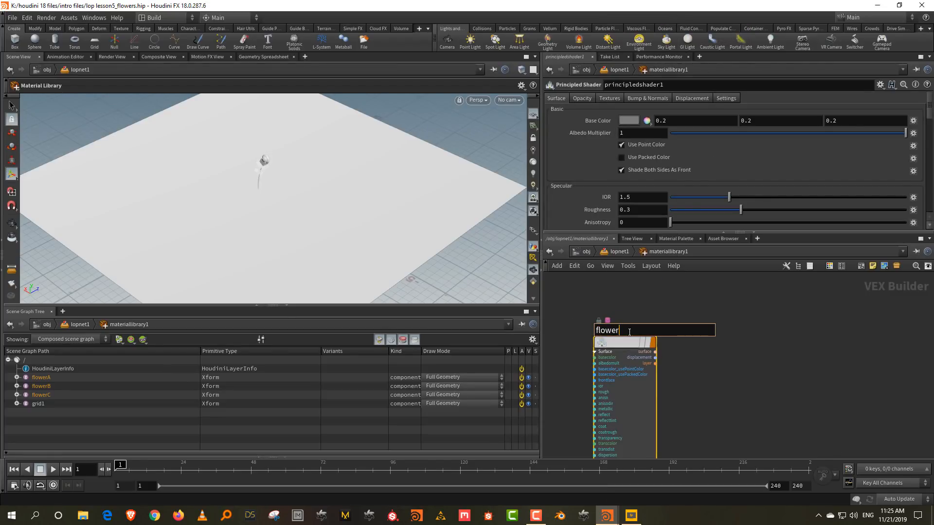
pyautogui.press('Return')
pyautogui.click(645, 122)
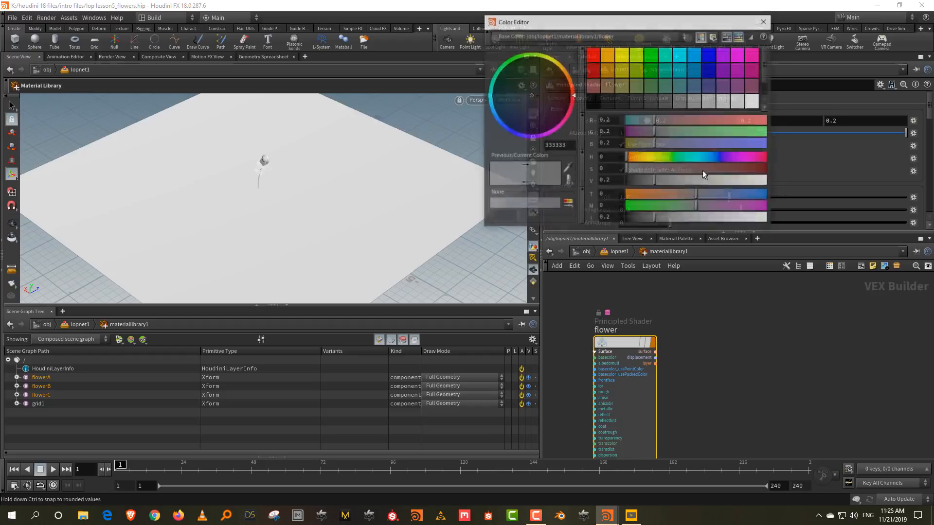
pyautogui.click(761, 158)
pyautogui.click(761, 169)
pyautogui.moveTo(760, 181); pyautogui.dragTo(731, 183)
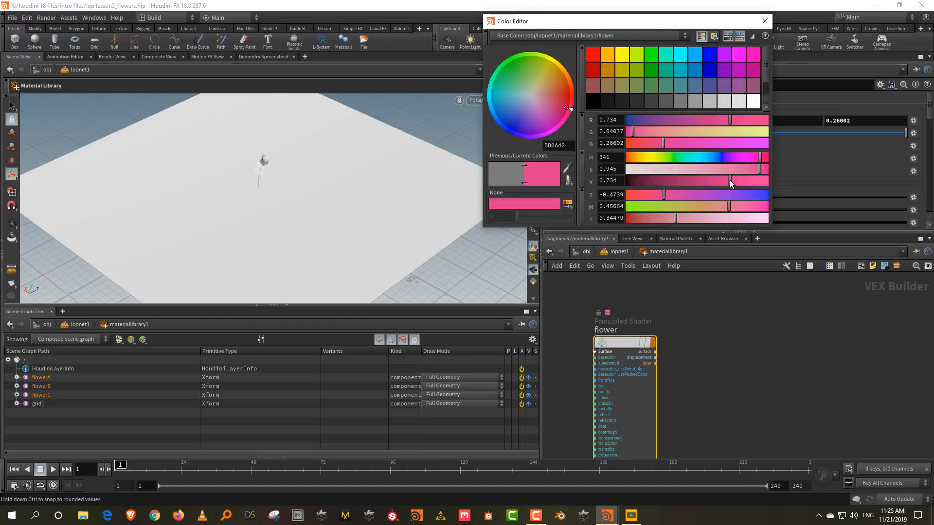
pyautogui.click(765, 20)
# Step: Duplicate the flower shader as leaves and set its base color to yellow-green (0.583714, 0.734, 0.04037)
pyautogui.hotkey('ctrl', 'c')
pyautogui.hotkey('ctrl', 'v')
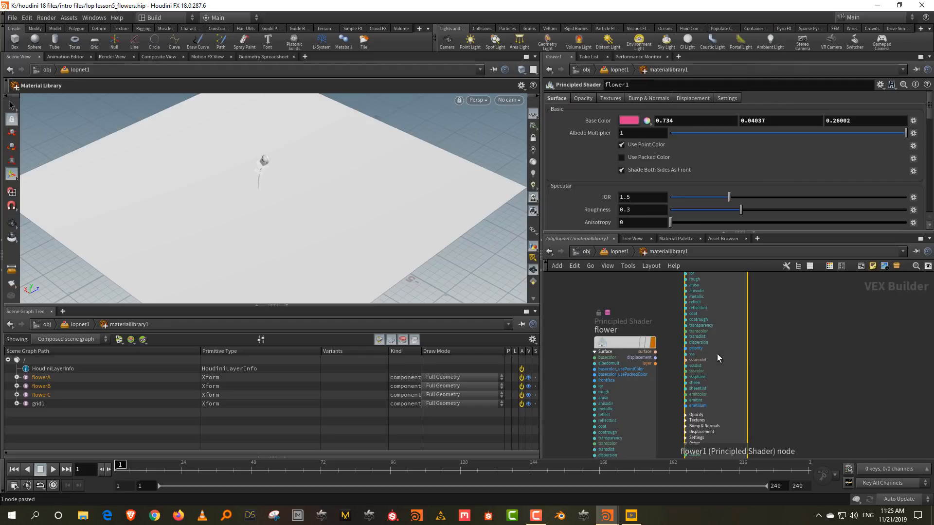
pyautogui.click(737, 378)
pyautogui.doubleClick(717, 349)
pyautogui.write('leaves')
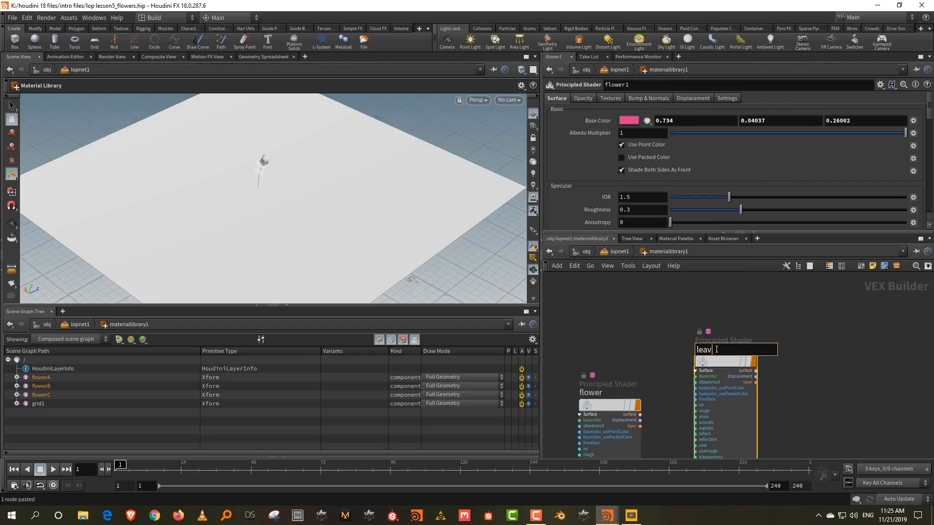
pyautogui.press('Return')
pyautogui.click(628, 121)
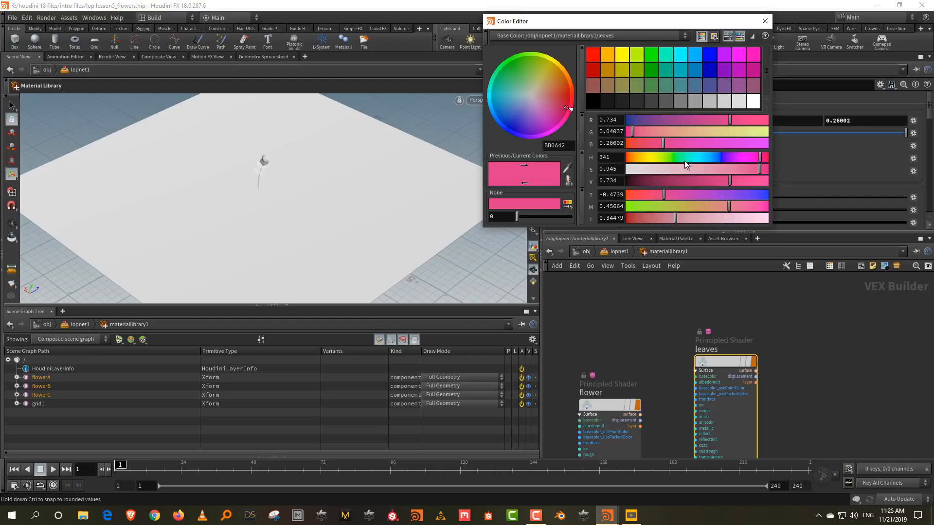
pyautogui.click(654, 159)
pyautogui.click(764, 21)
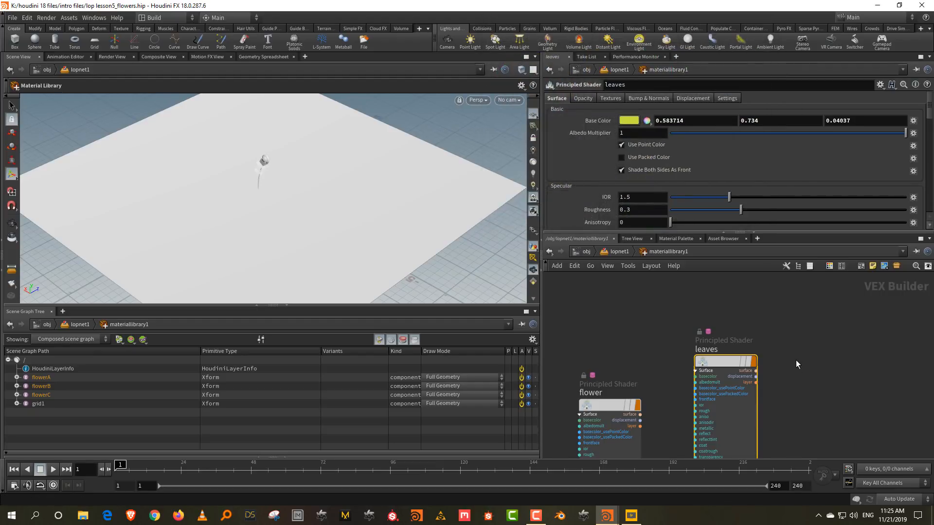
# Step: Duplicate the leaves shader as stem and give it a brighter, less saturated orange base color with hue 19 and saturation 0.505
pyautogui.hotkey('ctrl', 'c')
pyautogui.hotkey('ctrl', 'v')
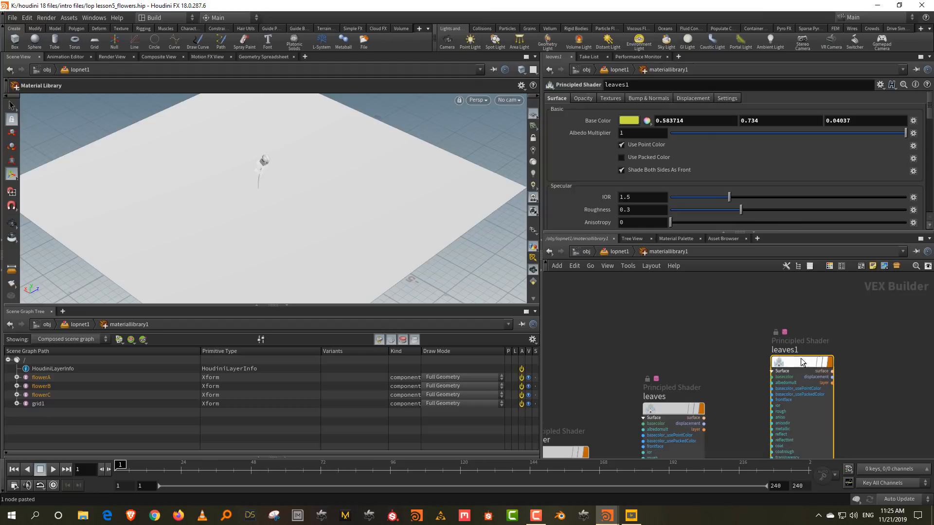
pyautogui.doubleClick(787, 349)
pyautogui.write('s')
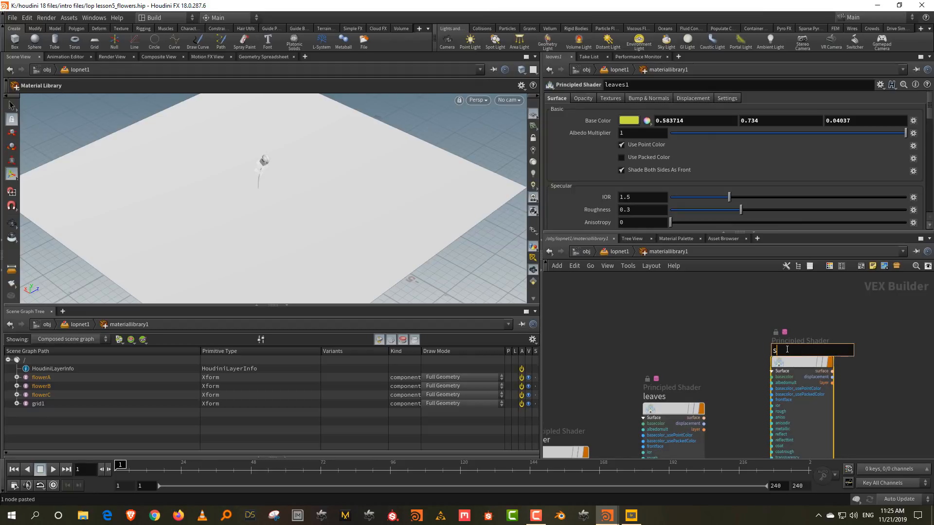
pyautogui.press('Return')
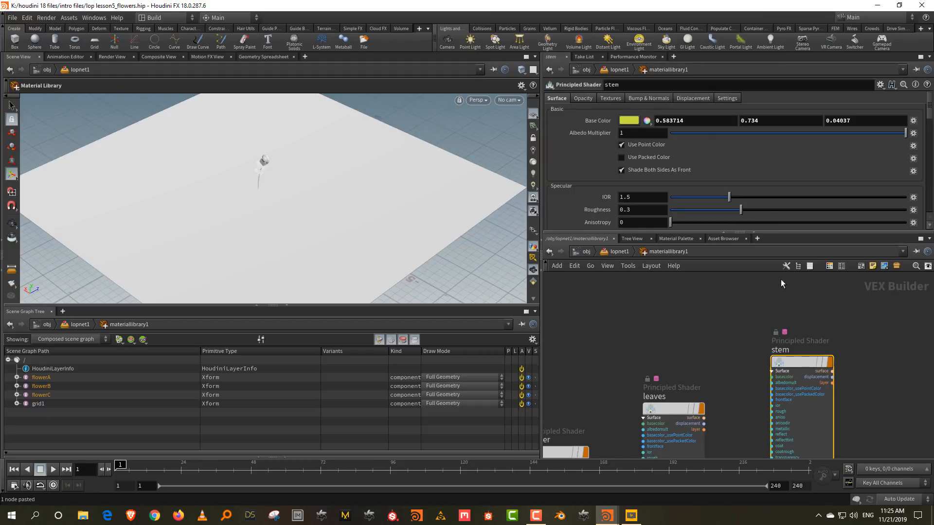
pyautogui.click(628, 120)
pyautogui.click(634, 157)
pyautogui.click(697, 171)
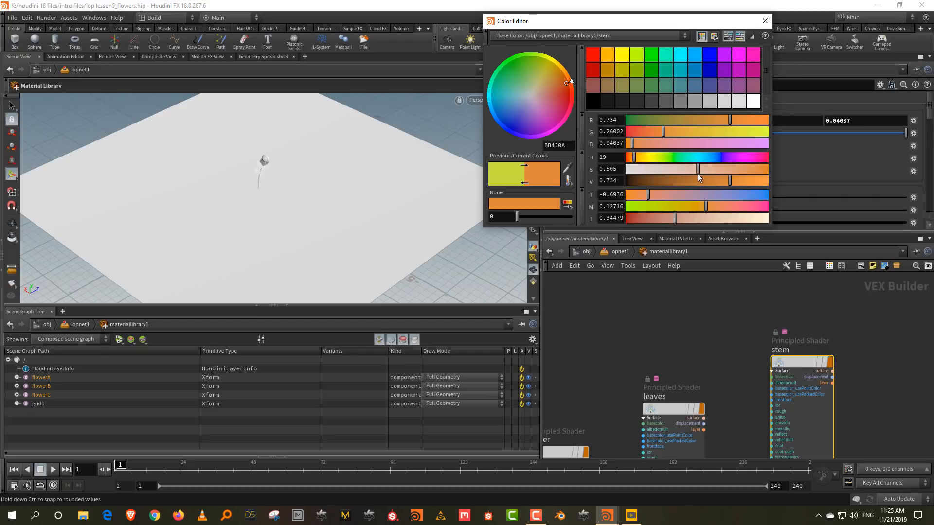
pyautogui.click(744, 182)
pyautogui.click(764, 21)
# Step: Go back up to lopnet1 and auto-fill materiallibrary1 with the flower, leaves and stem materials
pyautogui.press('u')
pyautogui.moveTo(631, 316); pyautogui.dragTo(774, 381)
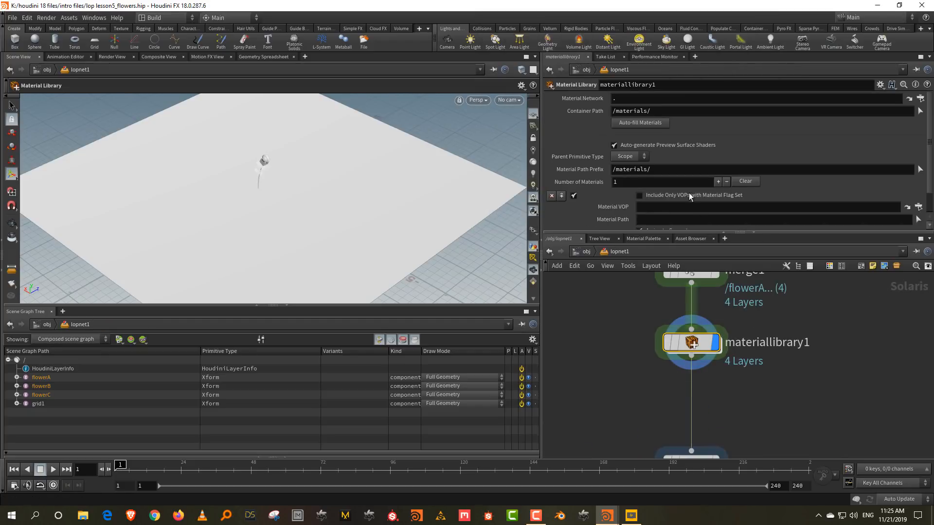
pyautogui.click(652, 125)
pyautogui.scroll(-5, 754, 147)
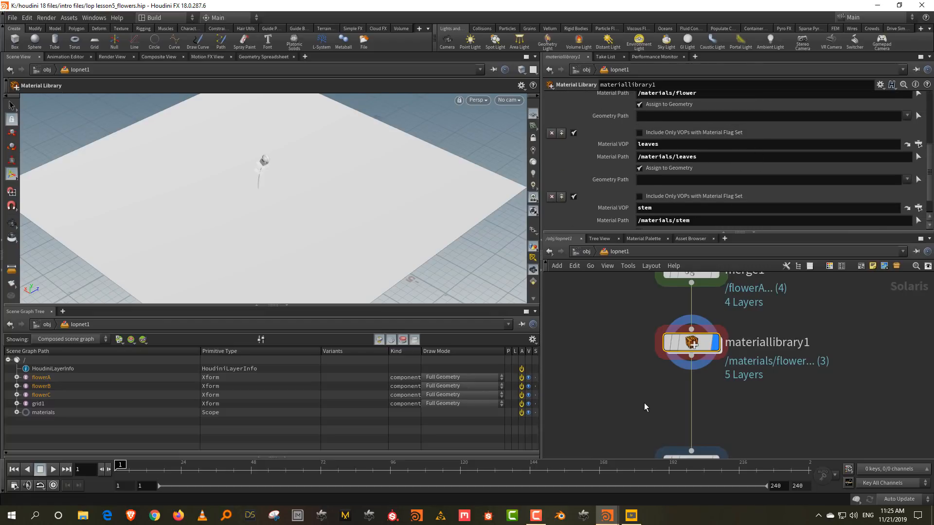
# Step: Insert an Assign Material node between materiallibrary1 and stagemanager1 and set the display flag on it
pyautogui.press('Tab')
pyautogui.write('ass')
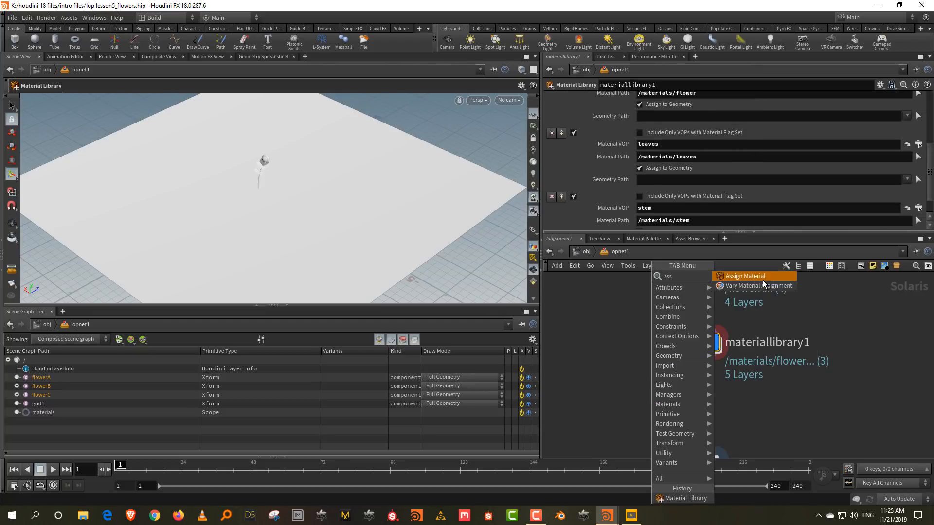
pyautogui.press('Return')
pyautogui.click(715, 413)
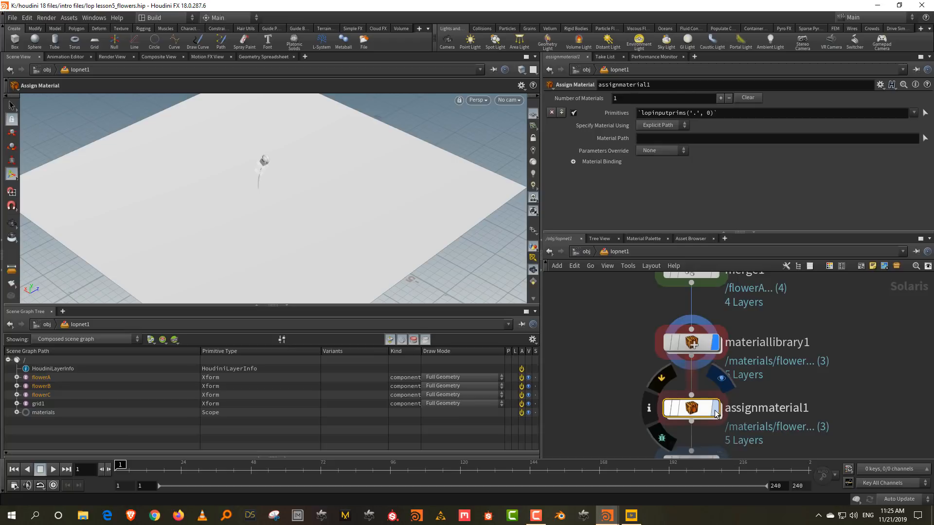
pyautogui.click(715, 413)
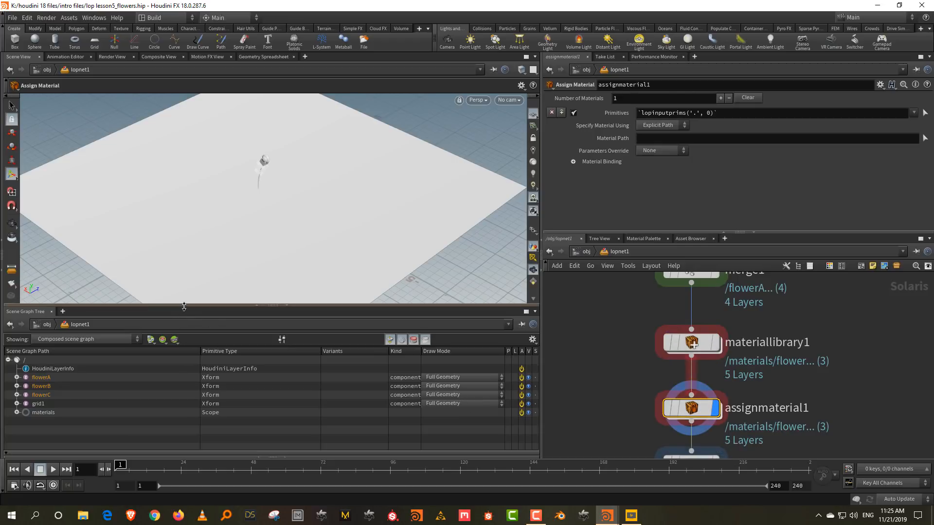
# Step: Enlarge the Scene Graph Tree and expand materials, flowerA, flowerB and flowerC down to the geometry subsets of each mesh_0
pyautogui.moveTo(184, 306); pyautogui.dragTo(184, 243)
pyautogui.click(17, 349)
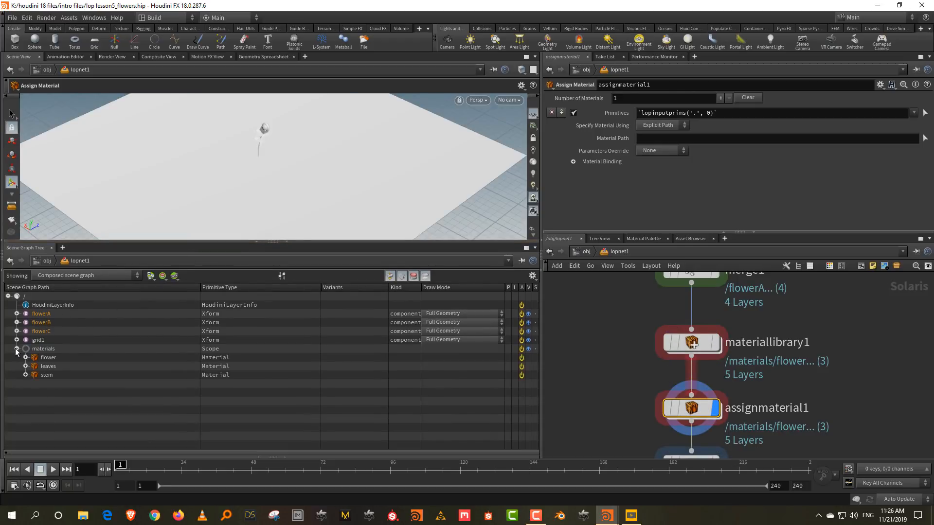
pyautogui.click(16, 314)
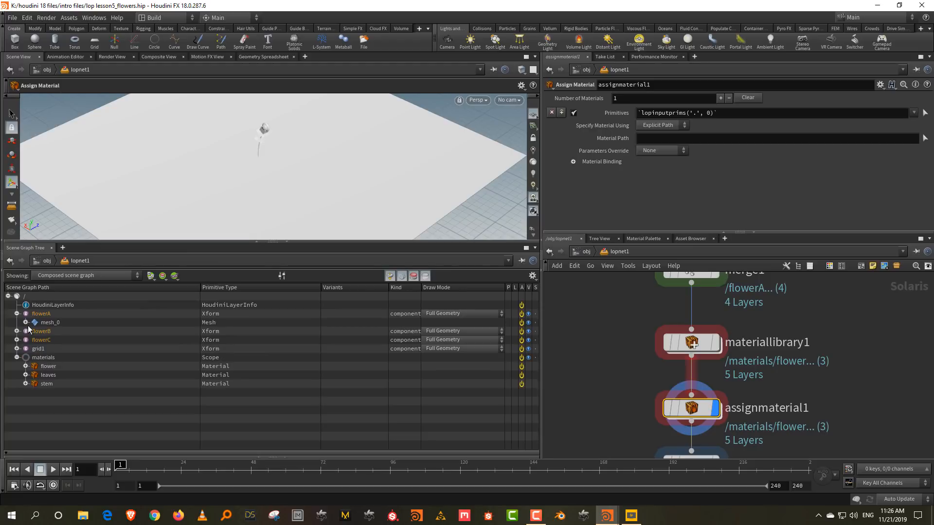
pyautogui.click(16, 331)
pyautogui.click(17, 348)
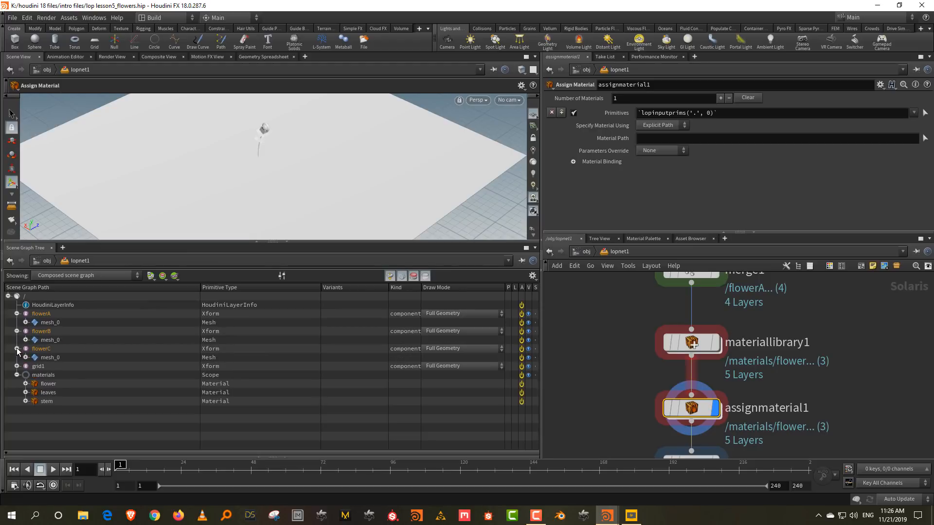
pyautogui.click(26, 323)
pyautogui.click(25, 366)
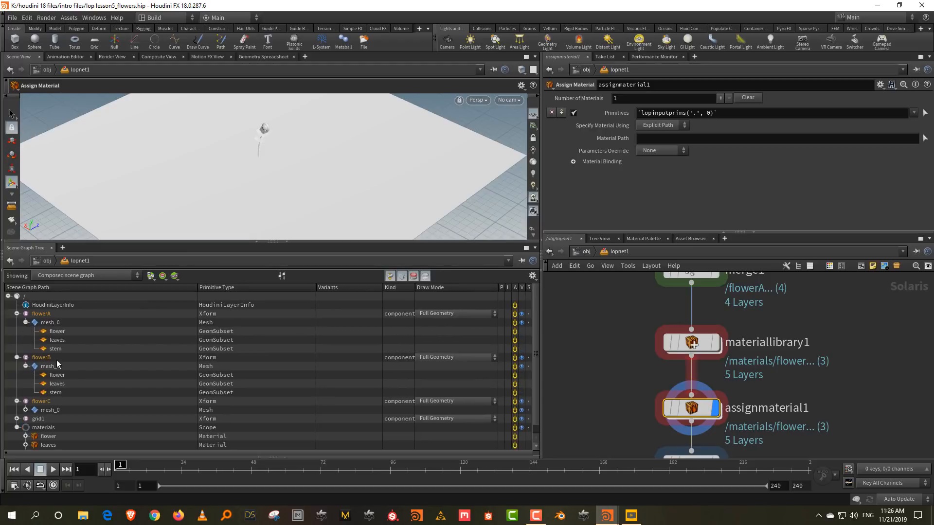
pyautogui.click(25, 410)
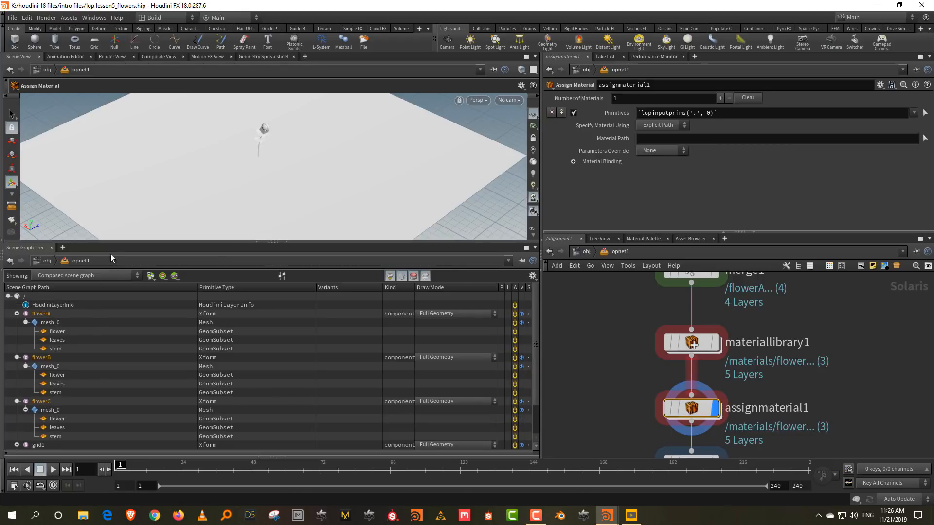
pyautogui.moveTo(224, 241); pyautogui.dragTo(224, 219)
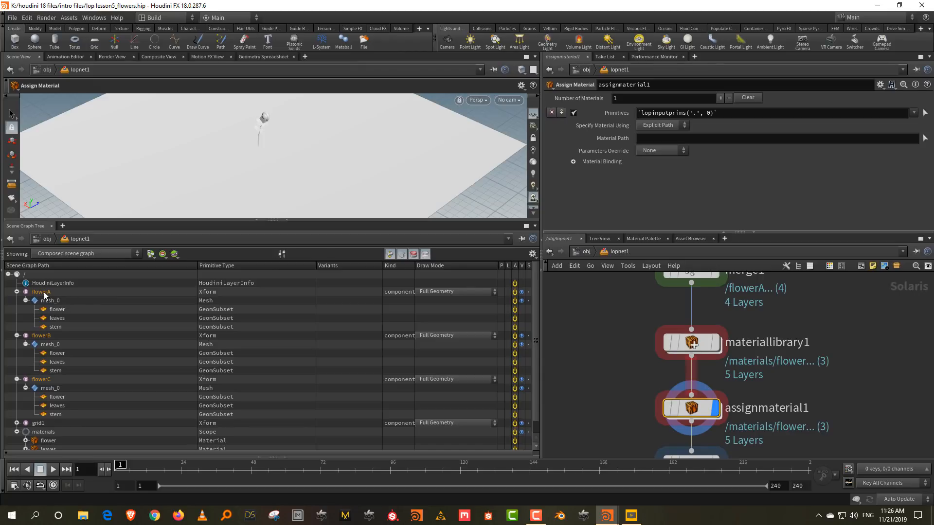
# Step: Assign the material /materials/flower to the primitive /flowerA/mesh_0/flower in assignmaterial1
pyautogui.moveTo(57, 310); pyautogui.dragTo(743, 110)
pyautogui.scroll(-1, 124, 348)
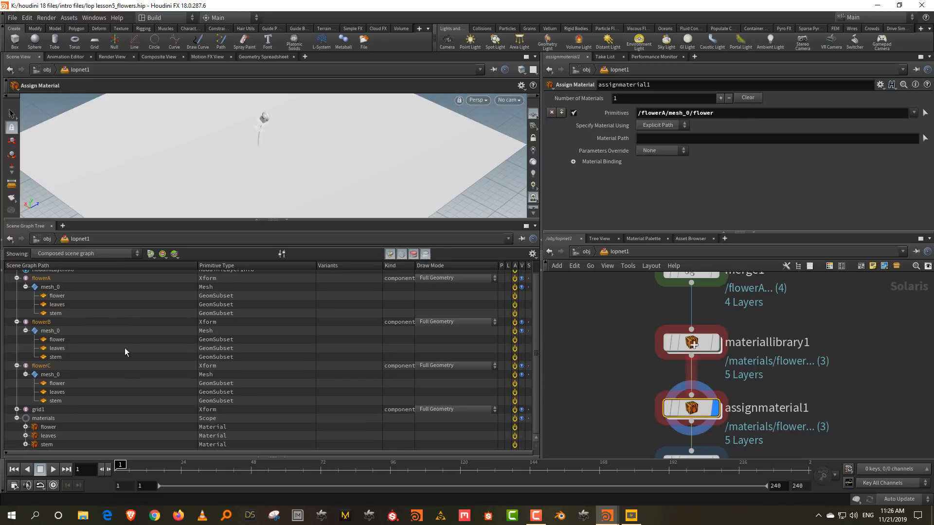
pyautogui.moveTo(672, 138); pyautogui.dragTo(671, 139)
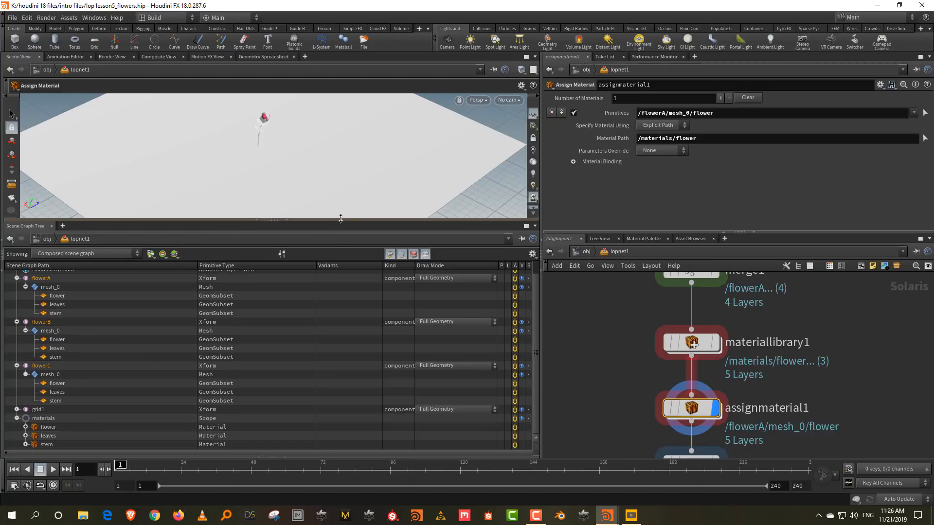
# Step: Enlarge the viewport and view the flower up close to check its assigned material
pyautogui.moveTo(340, 221); pyautogui.dragTo(340, 324)
pyautogui.press('Escape')
pyautogui.moveTo(263, 170); pyautogui.dragTo(323, 30, button='right')
pyautogui.moveTo(291, 161); pyautogui.dragTo(288, 208, button='middle')
pyautogui.moveTo(281, 188); pyautogui.dragTo(269, 194)
pyautogui.moveTo(268, 194); pyautogui.dragTo(289, 160, button='middle')
pyautogui.moveTo(289, 160); pyautogui.dragTo(265, 181)
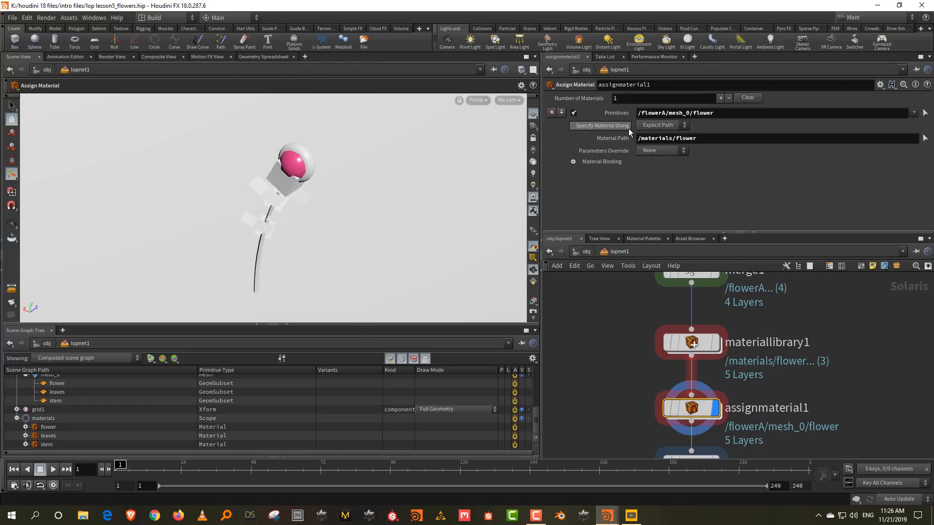
# Step: Replace the variant letter with a wildcard so assignmaterial1's primitives read /flower*/mesh_0/flower
pyautogui.click(664, 113)
pyautogui.write('A')
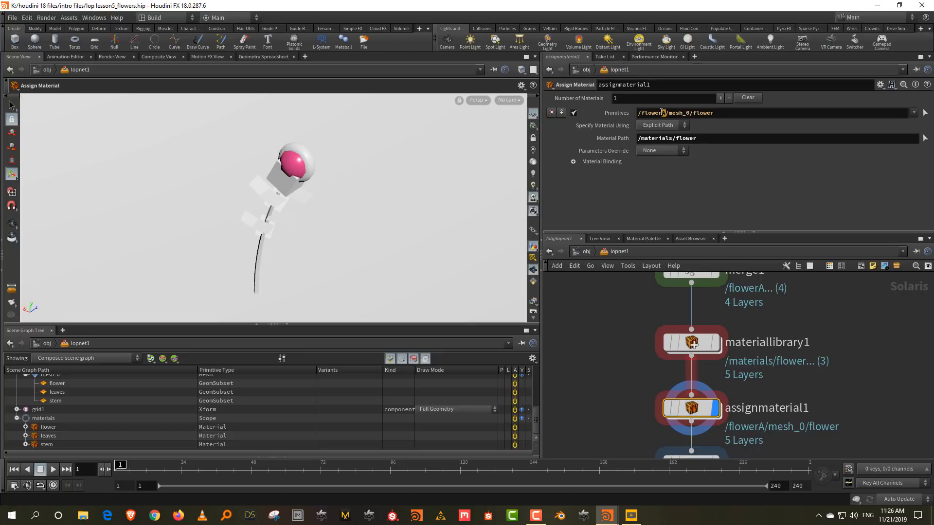
pyautogui.press('BackSpace')
pyautogui.write('*')
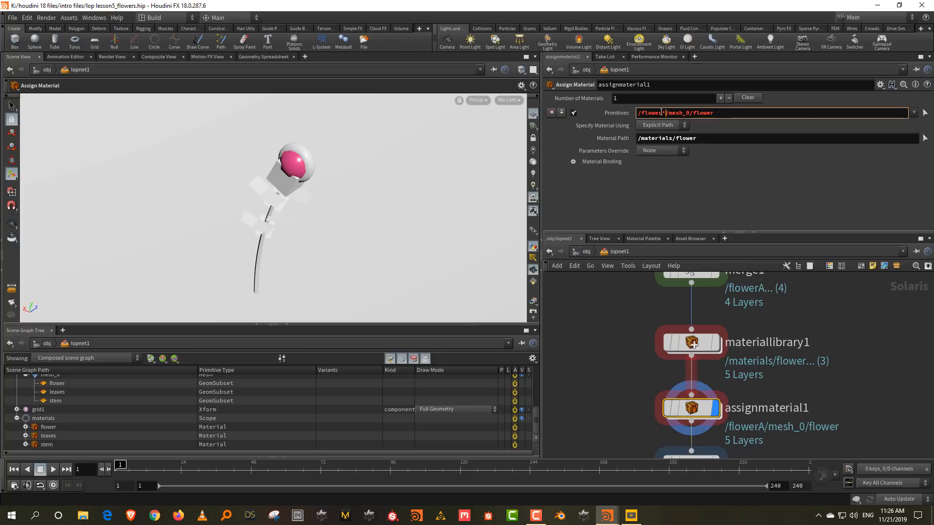
pyautogui.press('Return')
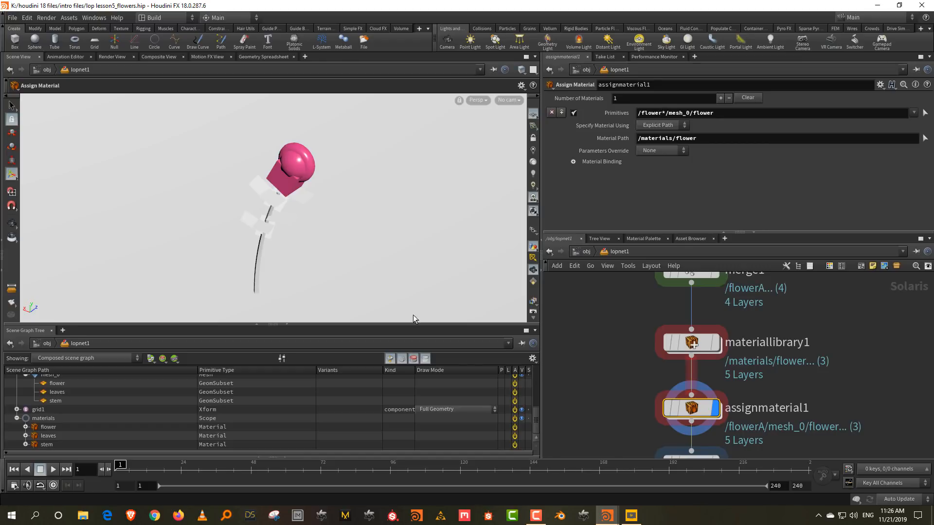
# Step: Enlarge the Scene Graph Tree and add two more material entries to assignmaterial1, for three in total
pyautogui.moveTo(417, 324); pyautogui.dragTo(425, 299)
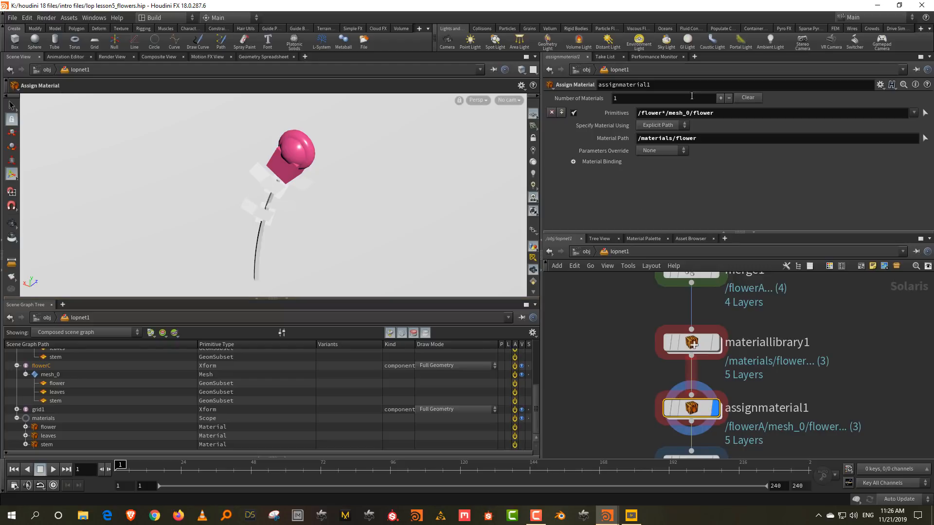
pyautogui.click(719, 99)
pyautogui.click(719, 99)
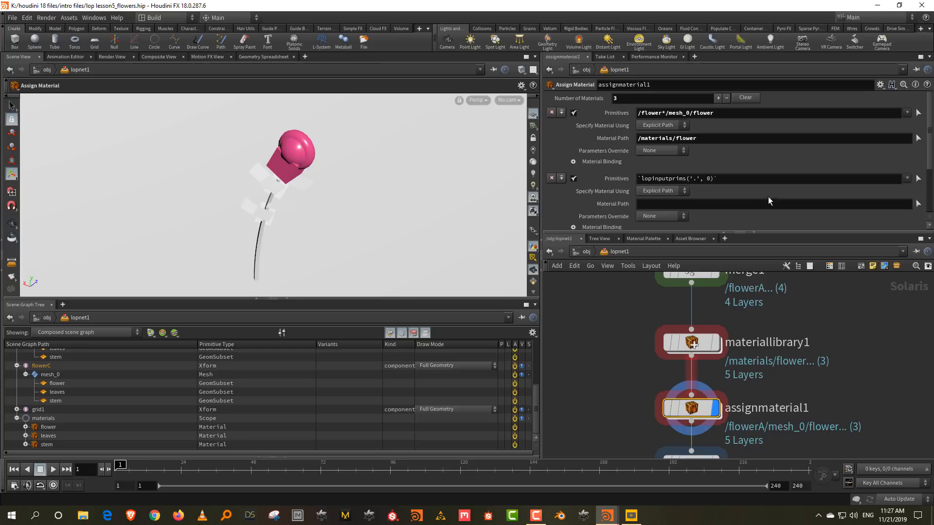
# Step: Set the second entry's primitives to /flowerA/mesh_0/stem and the third entry's to /flowerA/mesh_0/leaves in assignmaterial1
pyautogui.scroll(-2, 785, 154)
pyautogui.scroll(-1, 786, 153)
pyautogui.scroll(4, 97, 385)
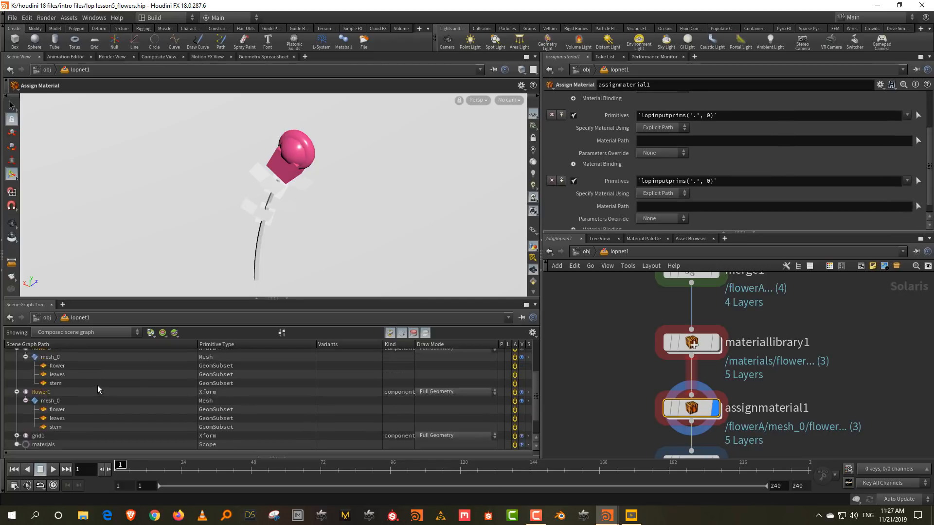
pyautogui.moveTo(56, 396); pyautogui.dragTo(761, 183)
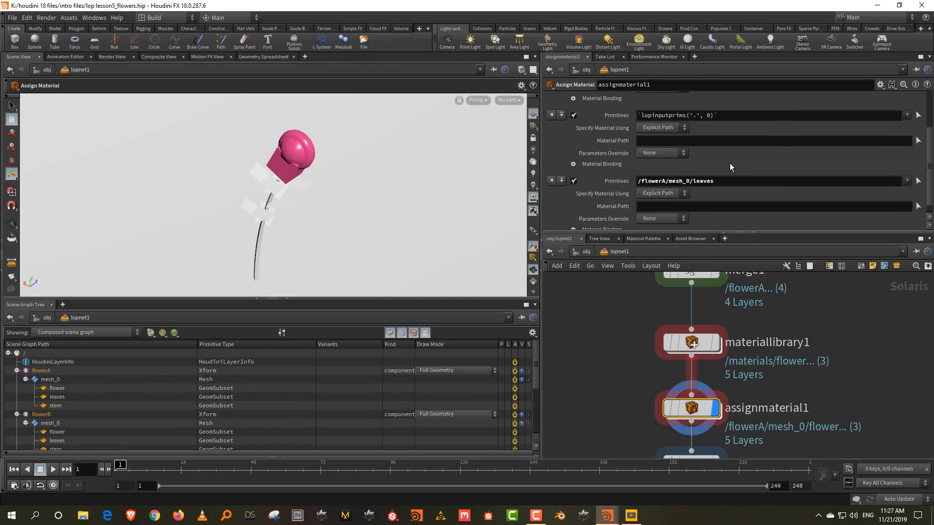
pyautogui.moveTo(55, 406); pyautogui.dragTo(726, 130)
# Step: Set the material paths to /materials/stem for the stem entry and /materials/leaves for the leaves entry
pyautogui.scroll(-4, 107, 390)
pyautogui.moveTo(47, 438); pyautogui.dragTo(705, 220)
pyautogui.scroll(-1, 248, 418)
pyautogui.moveTo(47, 444); pyautogui.dragTo(789, 160)
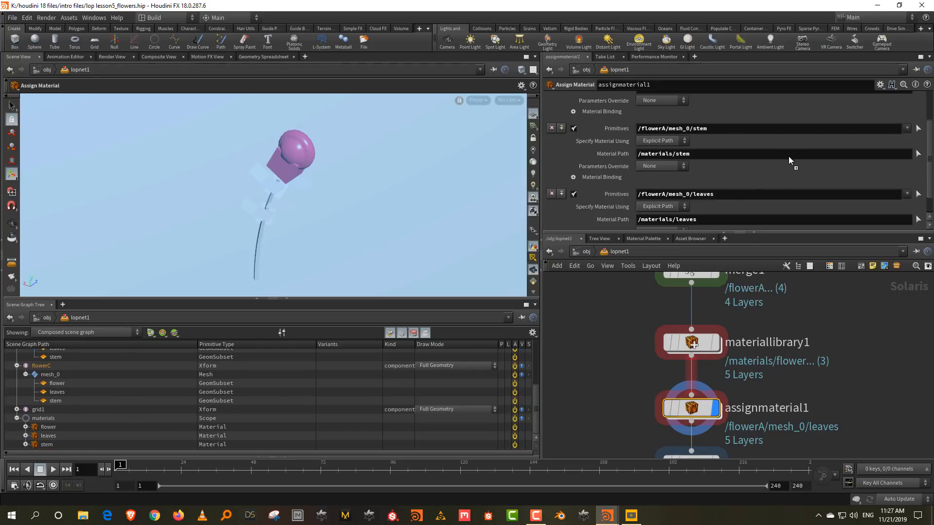
pyautogui.press('Escape')
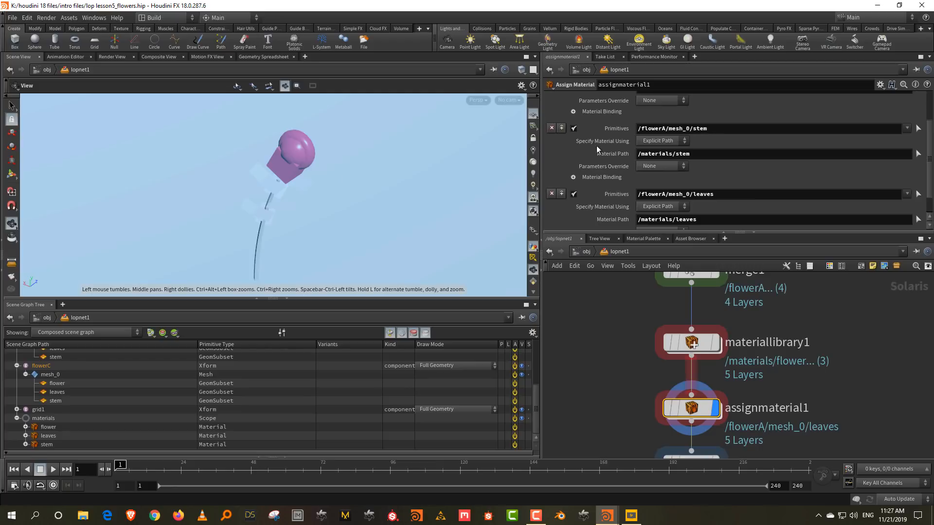
# Step: Replace the variant letters with wildcards so the primitives read /flower*/mesh_0/stem and /flower*/mesh_0/leaves
pyautogui.click(665, 128)
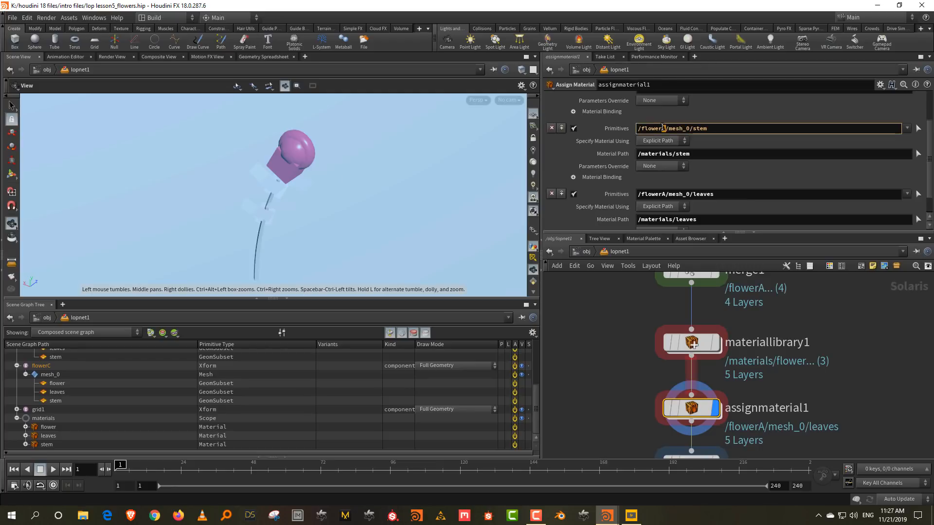
pyautogui.press('BackSpace')
pyautogui.write('C')
pyautogui.press('Return')
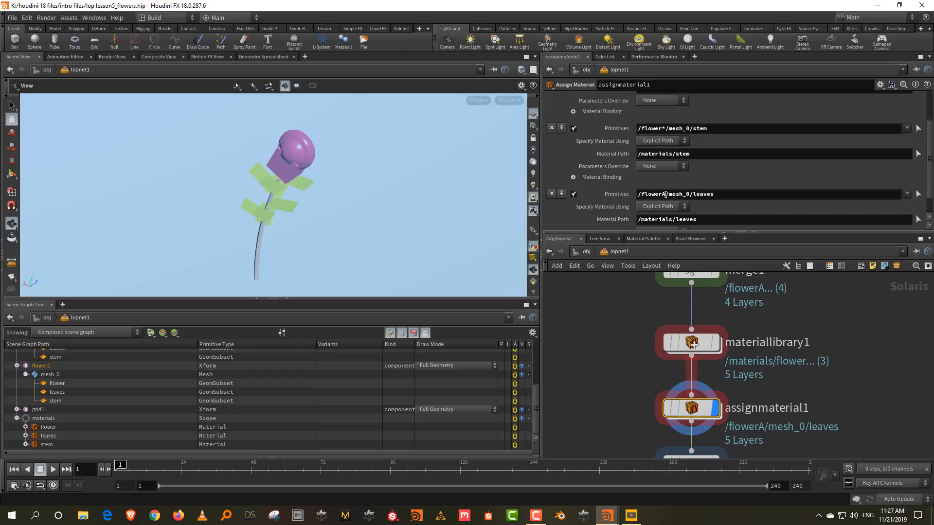
pyautogui.moveTo(665, 194); pyautogui.dragTo(663, 194)
pyautogui.write('*')
pyautogui.press('Return')
pyautogui.moveTo(291, 173)
pyautogui.mouseDown()
pyautogui.moveTo(394, 171)
pyautogui.moveTo(287, 173)
pyautogui.mouseUp()
# Step: Display instancetopoints1 and collapse the Scene Graph Tree so the whole instanced flower field fits the enlarged viewport
pyautogui.scroll(-1, 287, 173)
pyautogui.moveTo(768, 389); pyautogui.dragTo(775, 277, button='middle')
pyautogui.moveTo(759, 370); pyautogui.dragTo(758, 273, button='middle')
pyautogui.click(723, 389)
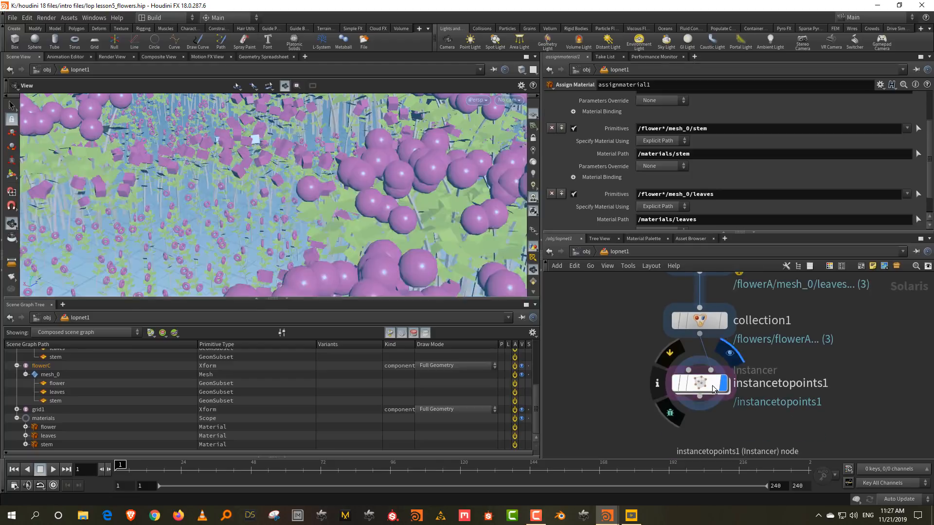
pyautogui.moveTo(310, 176); pyautogui.dragTo(265, 281, button='right')
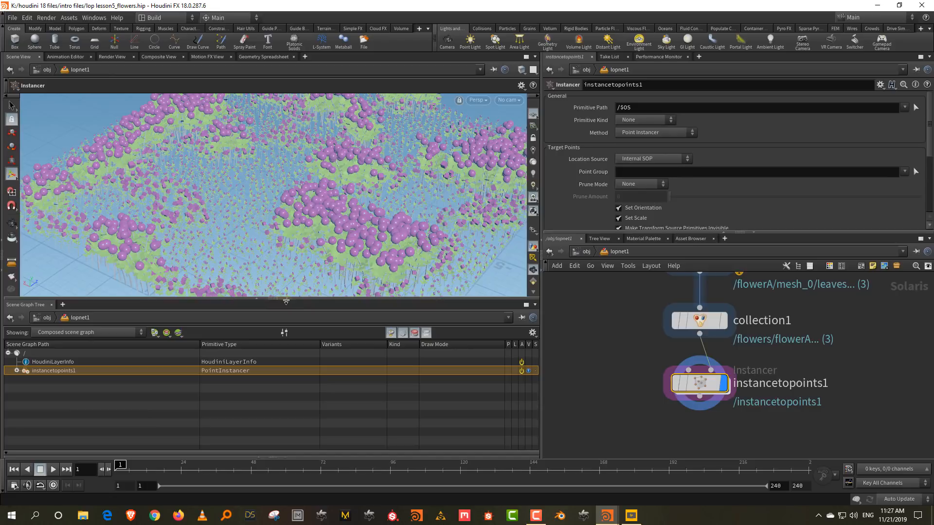
pyautogui.click(286, 300)
pyautogui.moveTo(328, 184); pyautogui.dragTo(338, 214, button='right')
pyautogui.moveTo(338, 214); pyautogui.dragTo(285, 221, button='middle')
pyautogui.moveTo(353, 215); pyautogui.dragTo(339, 222)
# Step: Disconnect grid1 from merge1 by cutting the wire between them
pyautogui.moveTo(849, 365); pyautogui.dragTo(819, 423, button='middle')
pyautogui.moveTo(825, 323); pyautogui.dragTo(813, 412, button='middle')
pyautogui.moveTo(773, 316); pyautogui.dragTo(740, 334, button='middle')
pyautogui.scroll(-1, 736, 331)
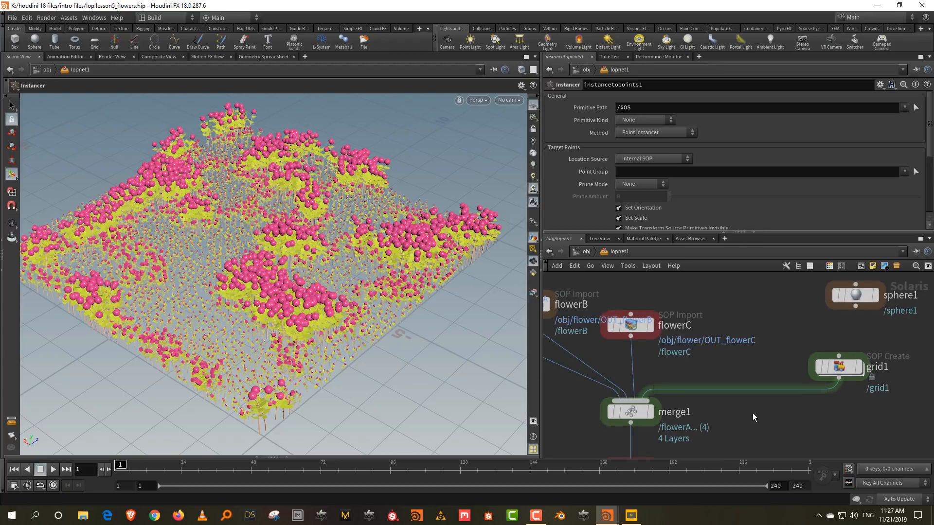
pyautogui.moveTo(749, 414); pyautogui.dragTo(741, 353)
pyautogui.moveTo(753, 371); pyautogui.dragTo(686, 292, button='middle')
# Step: Move grid1 down beside collection1 and connect its output to the first input of instancetopoints1
pyautogui.moveTo(780, 298); pyautogui.dragTo(824, 430)
pyautogui.moveTo(775, 334); pyautogui.dragTo(807, 180, button='middle')
pyautogui.scroll(-3, 830, 298)
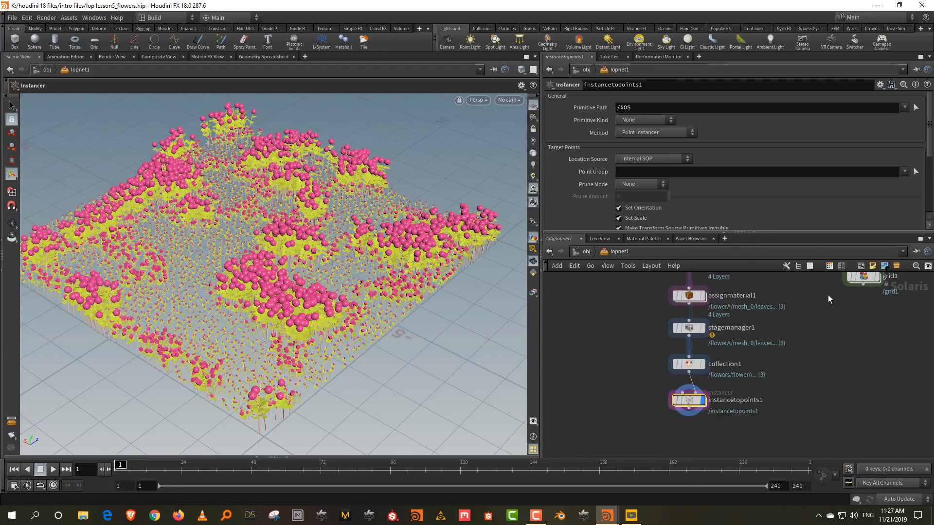
pyautogui.moveTo(855, 280); pyautogui.dragTo(643, 341)
pyautogui.scroll(4, 705, 379)
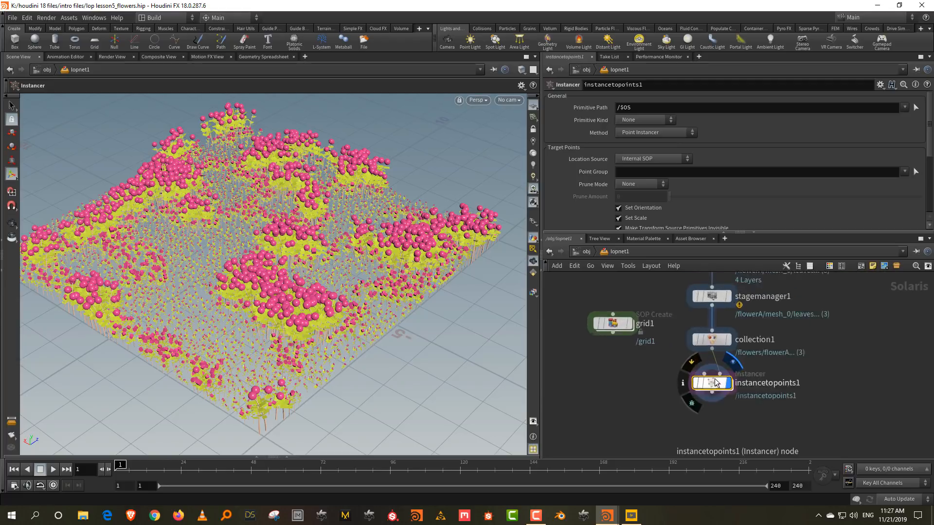
pyautogui.moveTo(702, 376); pyautogui.dragTo(679, 389)
pyautogui.moveTo(594, 324); pyautogui.dragTo(680, 387)
# Step: Set the uniform scale of grid1 to 1.7
pyautogui.click(591, 312)
pyautogui.scroll(-3, 625, 209)
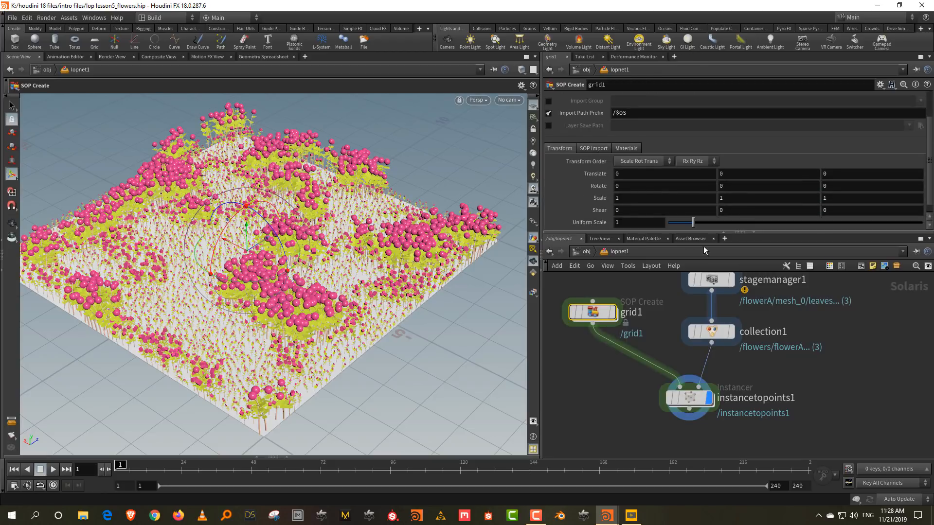
pyautogui.moveTo(707, 223); pyautogui.dragTo(712, 225)
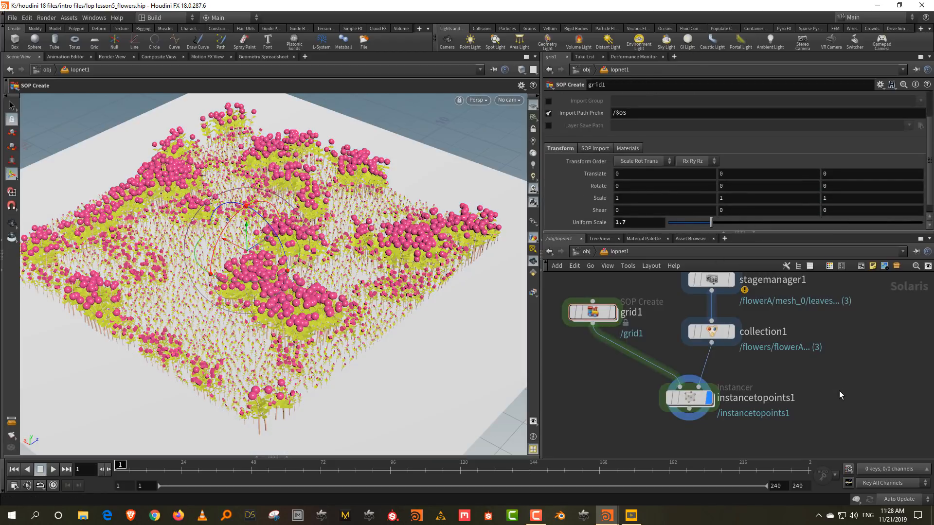
# Step: Add a Dome Light node below instancetopoints1, connected to its output and displayed
pyautogui.moveTo(838, 389); pyautogui.dragTo(845, 331, button='middle')
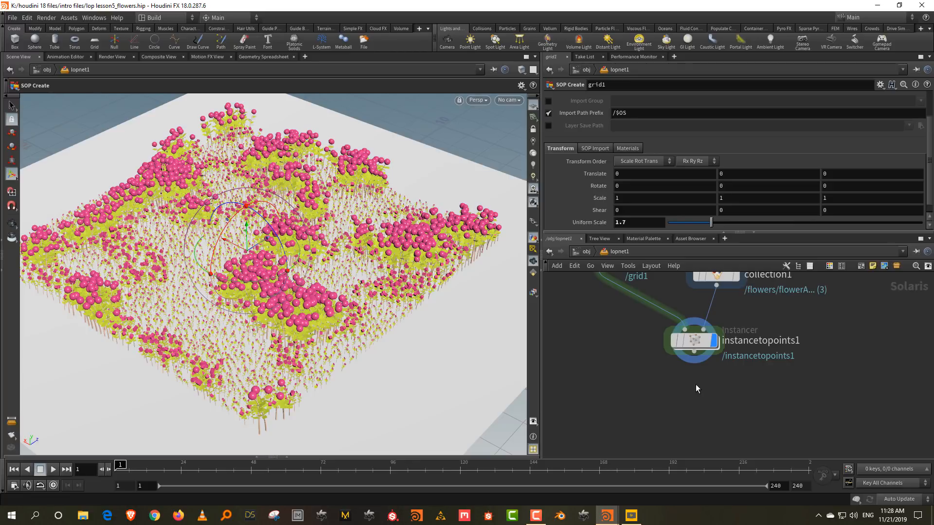
pyautogui.press('Tab')
pyautogui.write('dom')
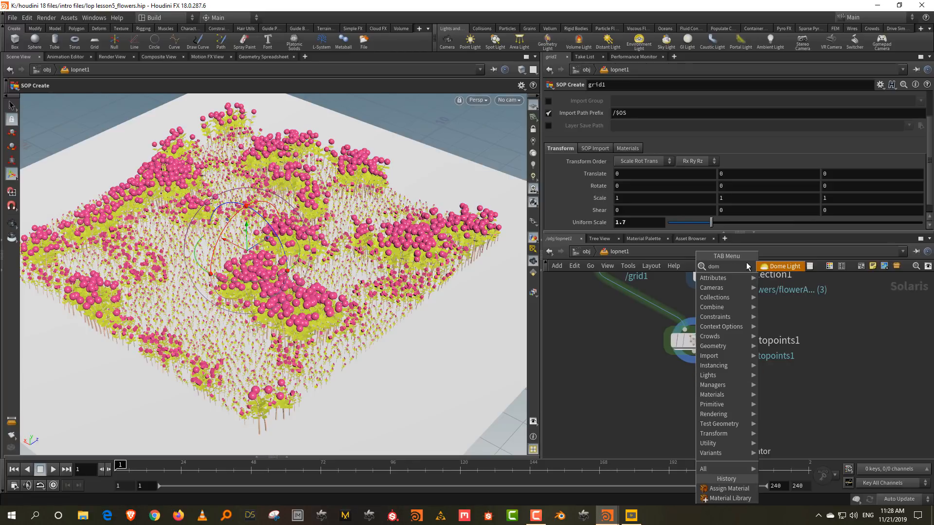
pyautogui.click(778, 267)
pyautogui.click(686, 410)
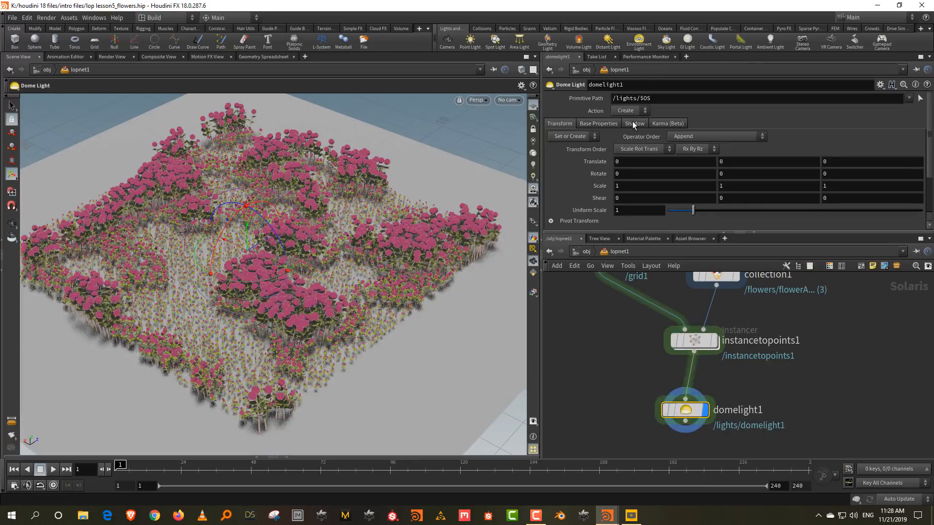
# Step: Try veranda_1k.hdr as the texture of domelight1 and replace it with L:/d drive data/drive_z/HDRI/Volume_3.hdr
pyautogui.click(598, 124)
pyautogui.click(906, 200)
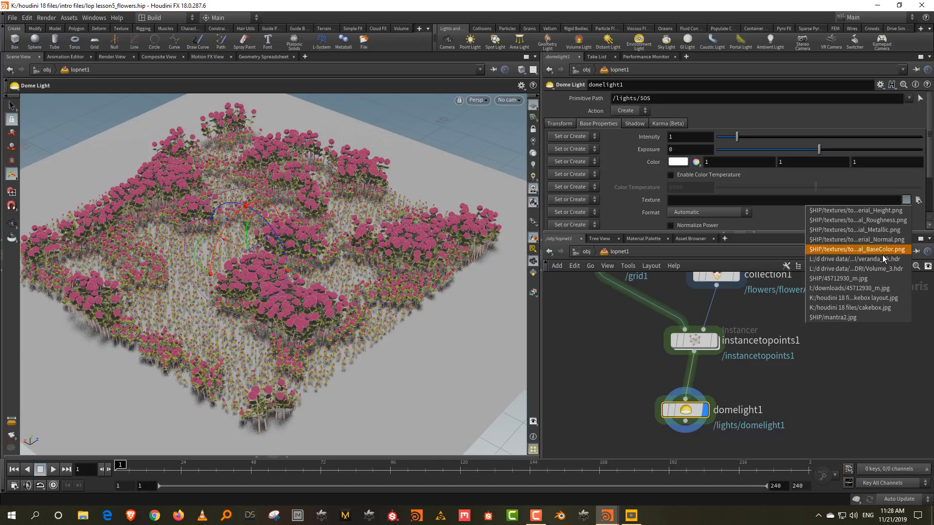
pyautogui.click(873, 259)
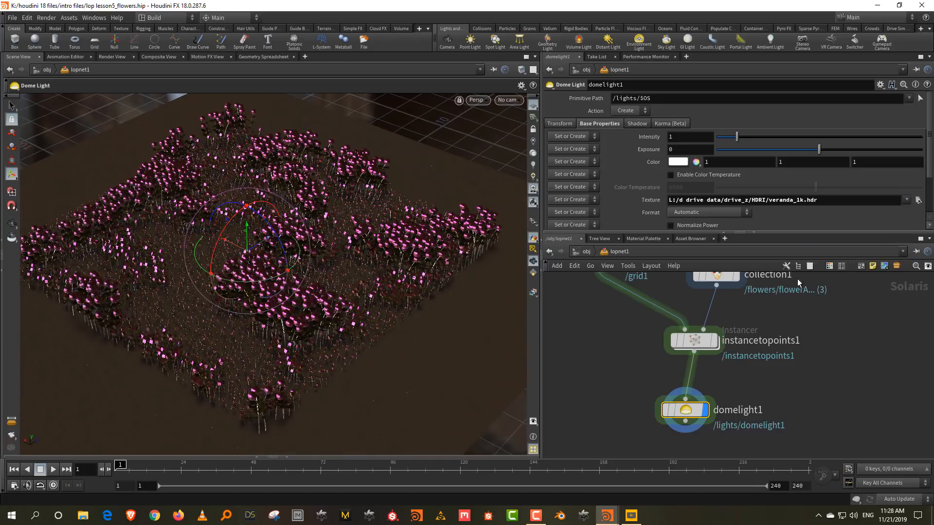
pyautogui.click(906, 200)
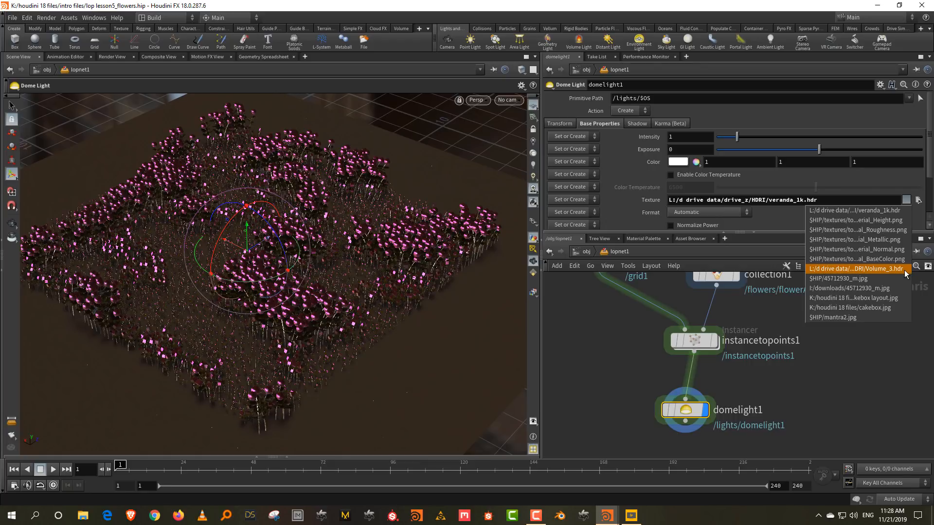
pyautogui.click(905, 269)
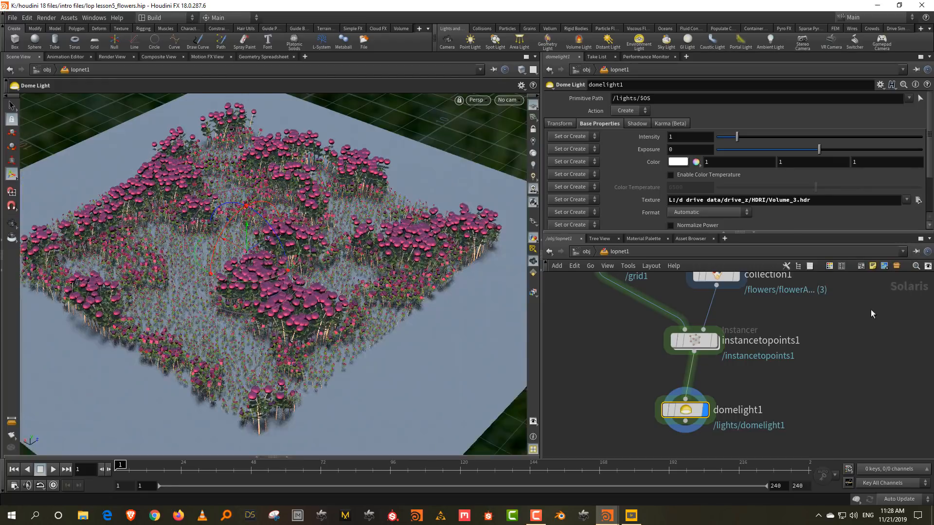
# Step: Add a Karma node below domelight1, connect domelight1 to its first input and display it
pyautogui.moveTo(818, 386); pyautogui.dragTo(828, 317, button='middle')
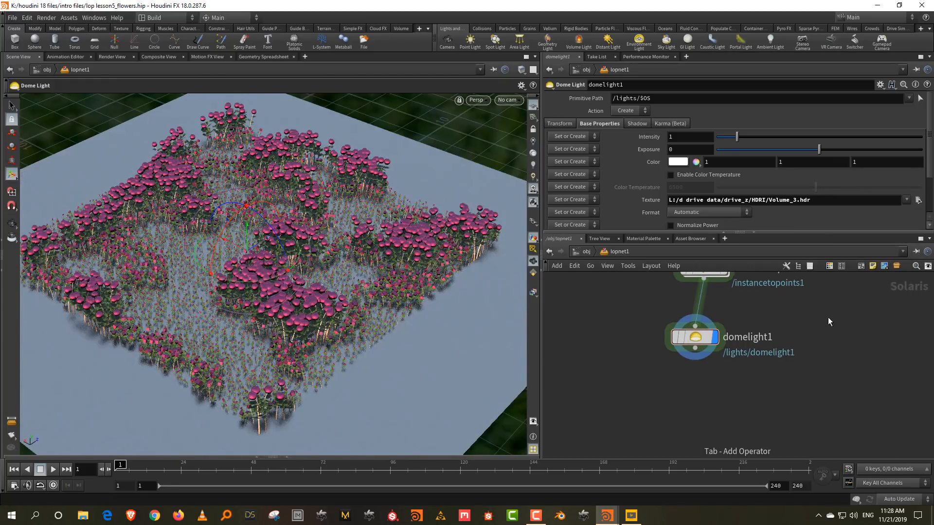
pyautogui.press('Tab')
pyautogui.write('kar')
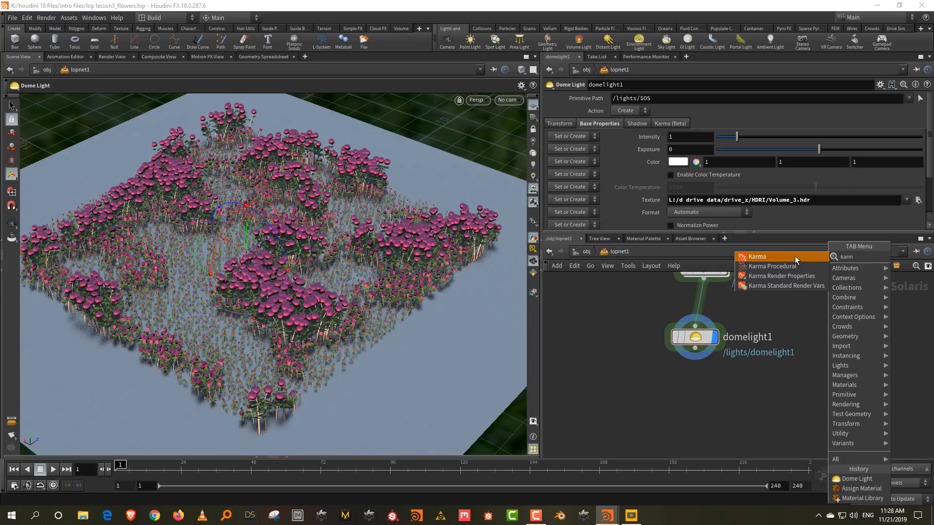
pyautogui.click(794, 256)
pyautogui.click(701, 425)
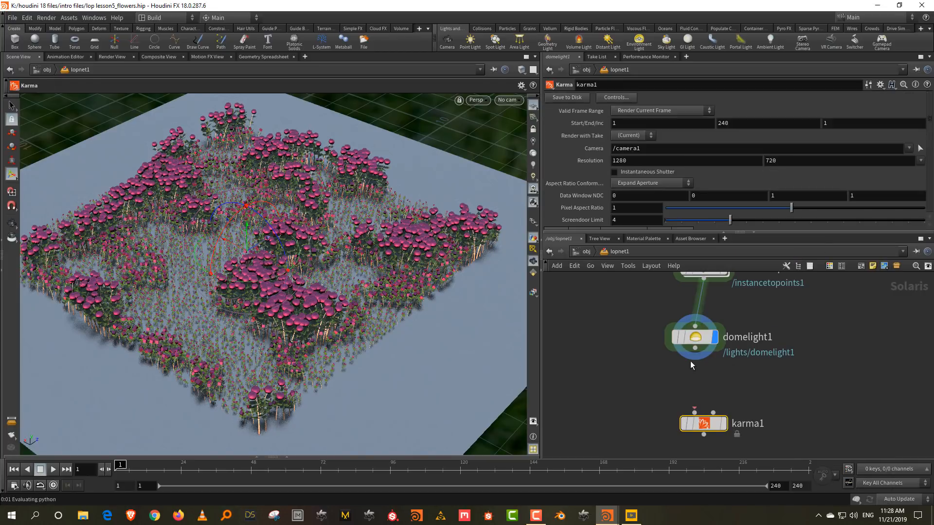
pyautogui.moveTo(695, 349); pyautogui.dragTo(704, 414)
pyautogui.click(723, 424)
# Step: Open a new floating panel and change its contents to a Scene View
pyautogui.click(93, 17)
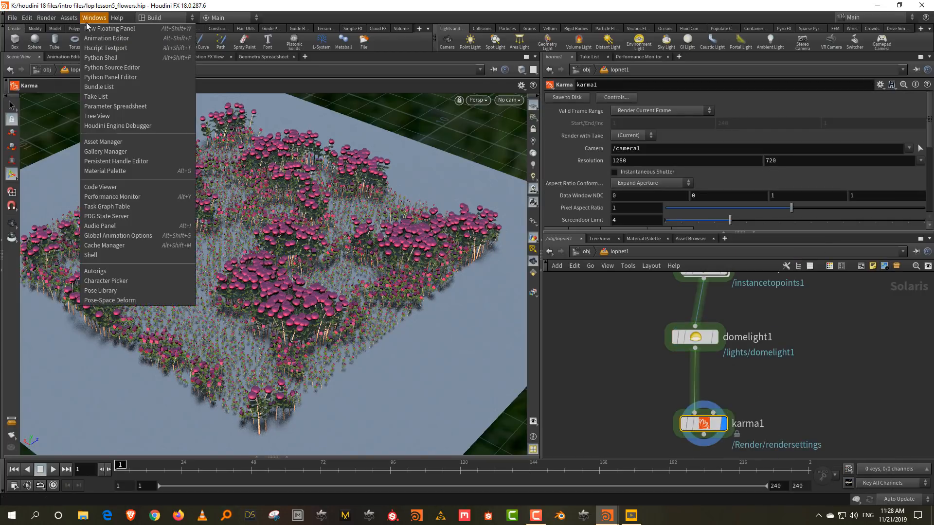
pyautogui.click(95, 27)
pyautogui.click(21, 19)
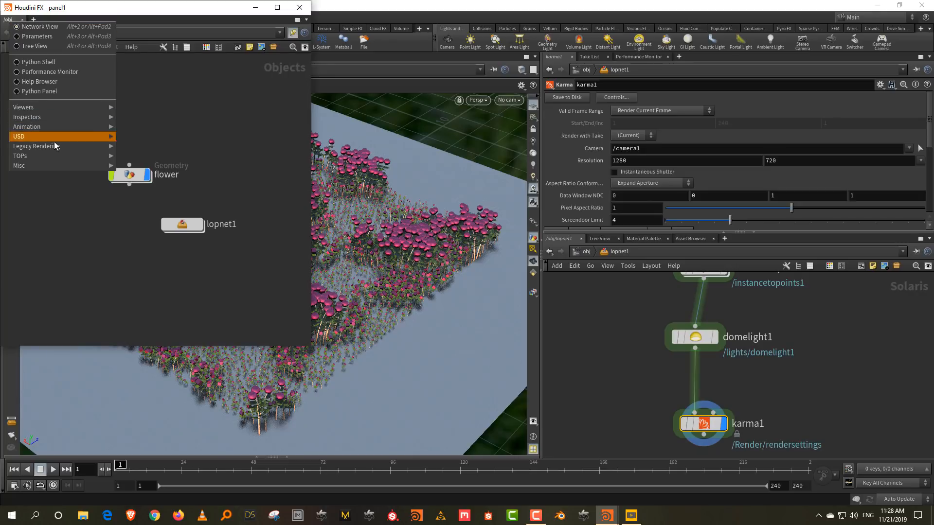
pyautogui.moveTo(54, 136)
pyautogui.click(144, 138)
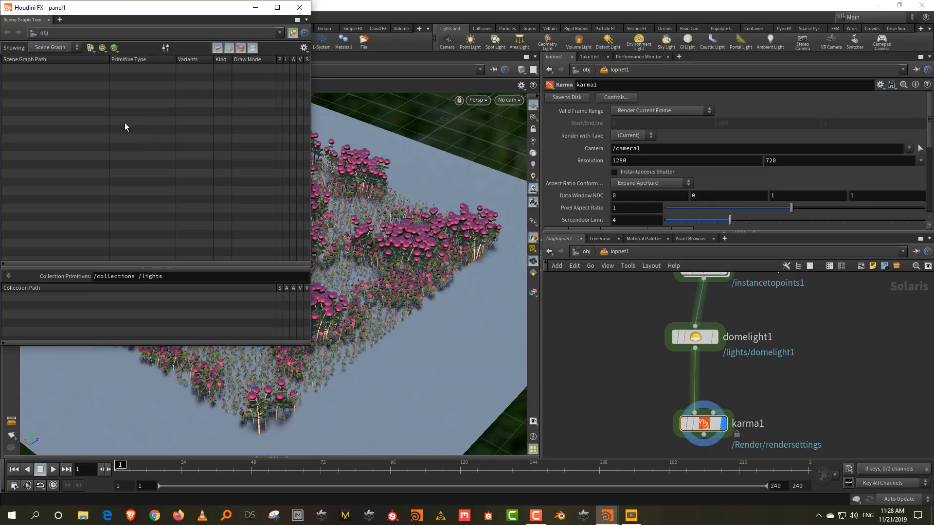
pyautogui.click(18, 21)
pyautogui.moveTo(76, 106)
pyautogui.click(130, 105)
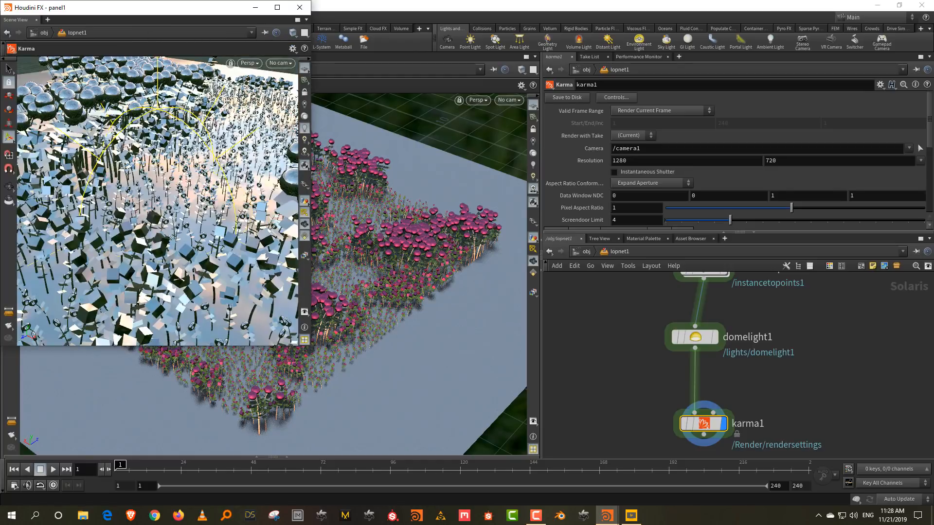
# Step: Switch the floating panel's viewport to the Karma (Beta) renderer and hide the yellow light guide over the flower field
pyautogui.keyDown('alt'); pyautogui.moveTo(175, 136); pyautogui.dragTo(163, 238, button='right'); pyautogui.keyUp('alt')
pyautogui.moveTo(175, 163)
pyautogui.keyDown('alt'); pyautogui.mouseDown()
pyautogui.moveTo(159, 185)
pyautogui.moveTo(167, 163)
pyautogui.mouseUp(); pyautogui.keyUp('alt')
pyautogui.click(249, 62)
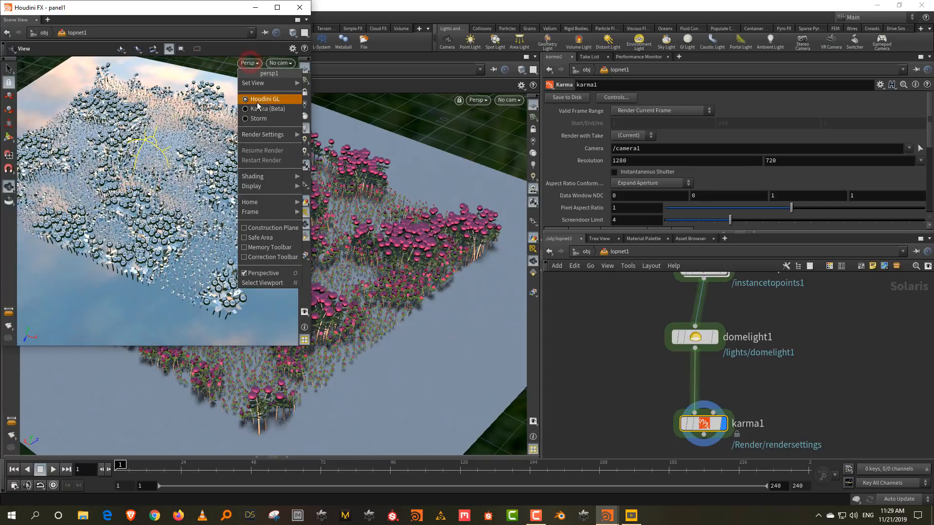
pyautogui.click(258, 106)
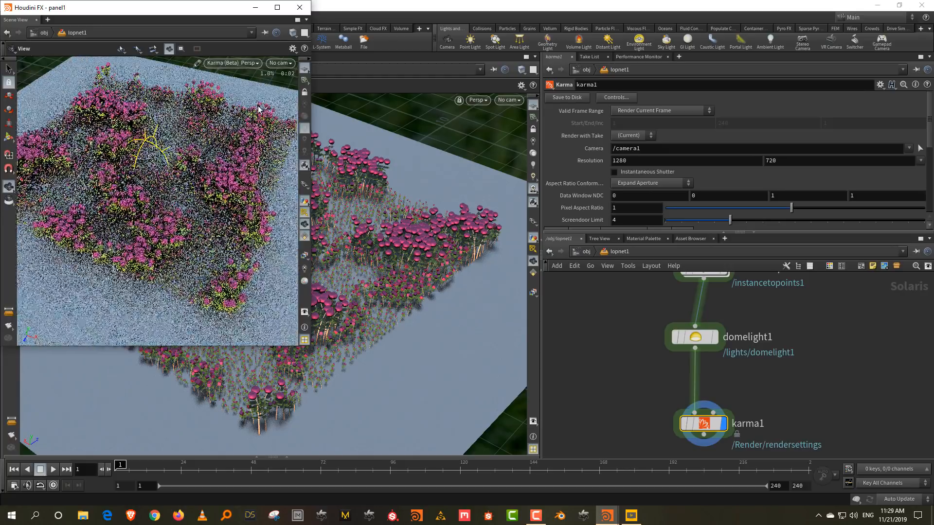
pyautogui.click(305, 214)
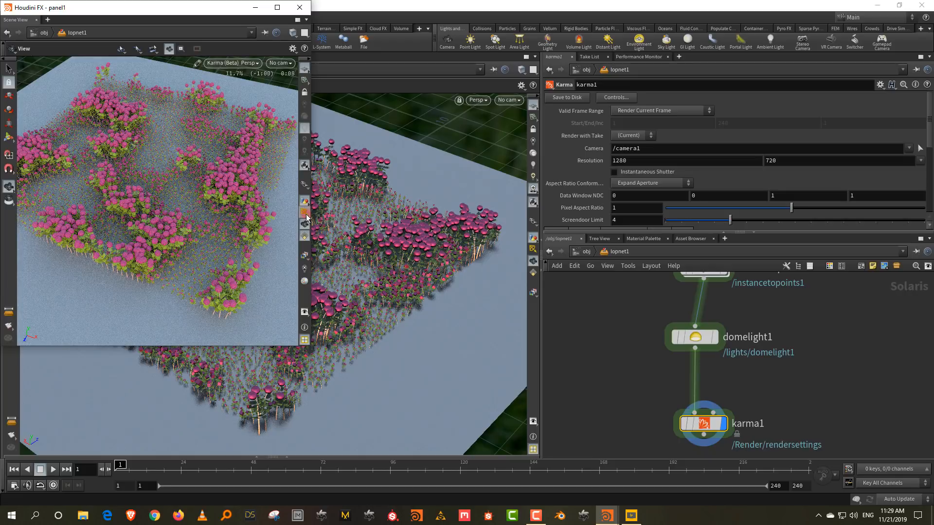
pyautogui.moveTo(150, 170); pyautogui.dragTo(131, 180)
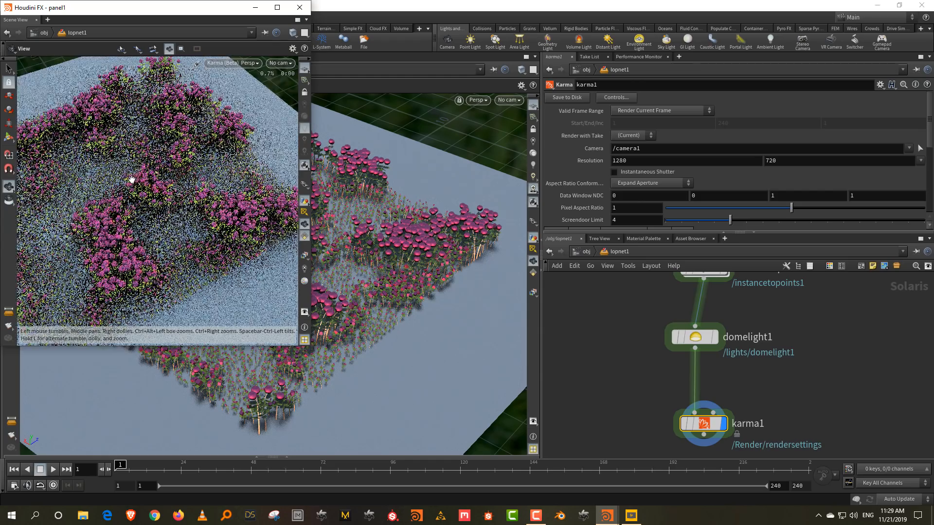
pyautogui.moveTo(131, 180); pyautogui.dragTo(174, 163, button='middle')
pyautogui.moveTo(175, 162)
pyautogui.mouseDown()
pyautogui.moveTo(183, 154)
pyautogui.moveTo(167, 158)
pyautogui.mouseUp()
pyautogui.moveTo(203, 152); pyautogui.dragTo(211, 122, button='right')
pyautogui.moveTo(210, 122); pyautogui.dragTo(197, 136, button='middle')
# Step: Examine the Attributes setting under Import Data for the flowerA, flowerB and flowerC import nodes
pyautogui.click(605, 363)
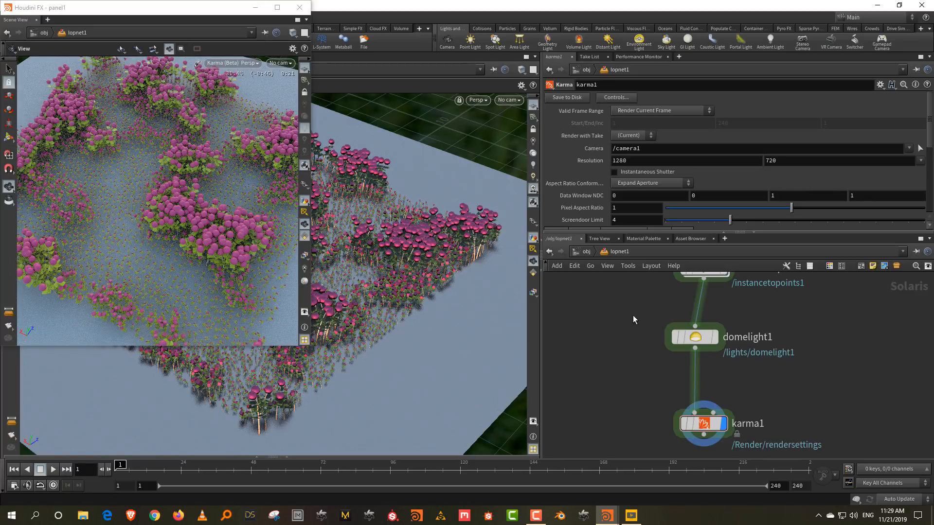
pyautogui.scroll(-10, 637, 291)
pyautogui.scroll(5, 635, 363)
pyautogui.moveTo(594, 319); pyautogui.dragTo(777, 378)
pyautogui.scroll(-6, 593, 181)
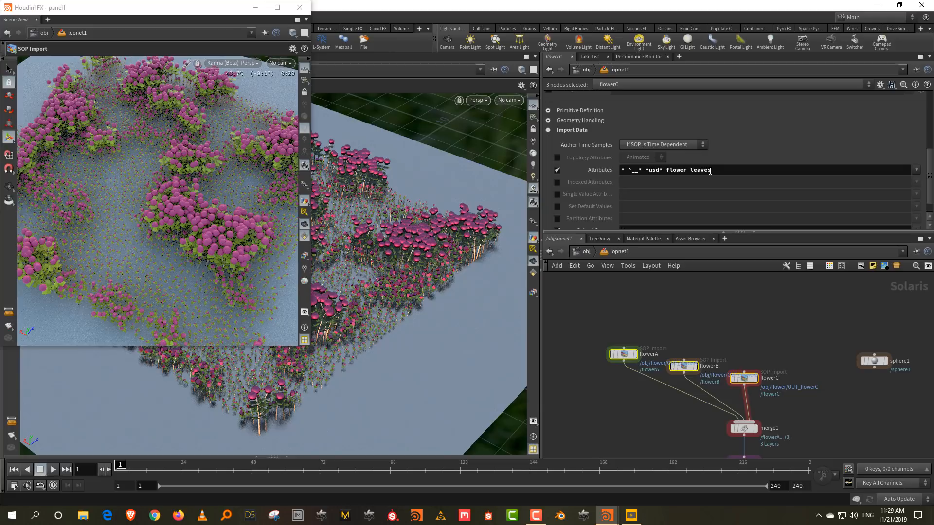
pyautogui.click(751, 297)
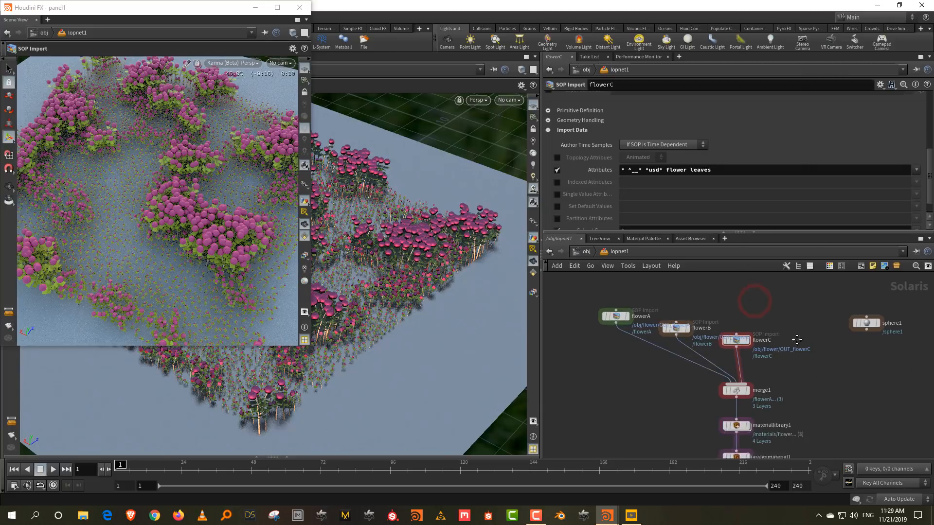
# Step: Switch the floating panel's viewport to the Houdini GL renderer and open the shader network inside materiallibrary1
pyautogui.click(236, 64)
pyautogui.click(231, 99)
pyautogui.moveTo(813, 381); pyautogui.dragTo(837, 280, button='middle')
pyautogui.doubleClick(701, 338)
pyautogui.moveTo(671, 341); pyautogui.dragTo(682, 299, button='middle')
# Step: Add a Bind node beside the flower Principled Shader in the material network
pyautogui.click(620, 333)
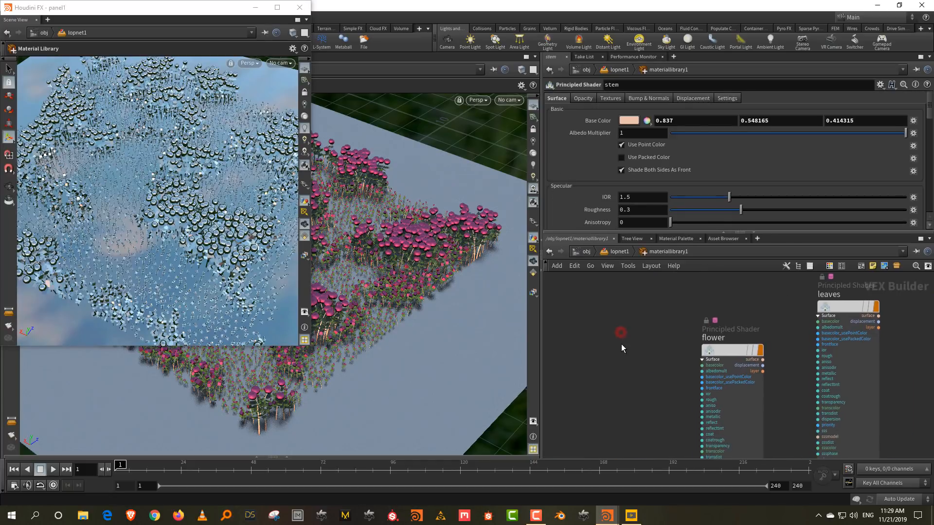
pyautogui.press('Tab')
pyautogui.write('bin')
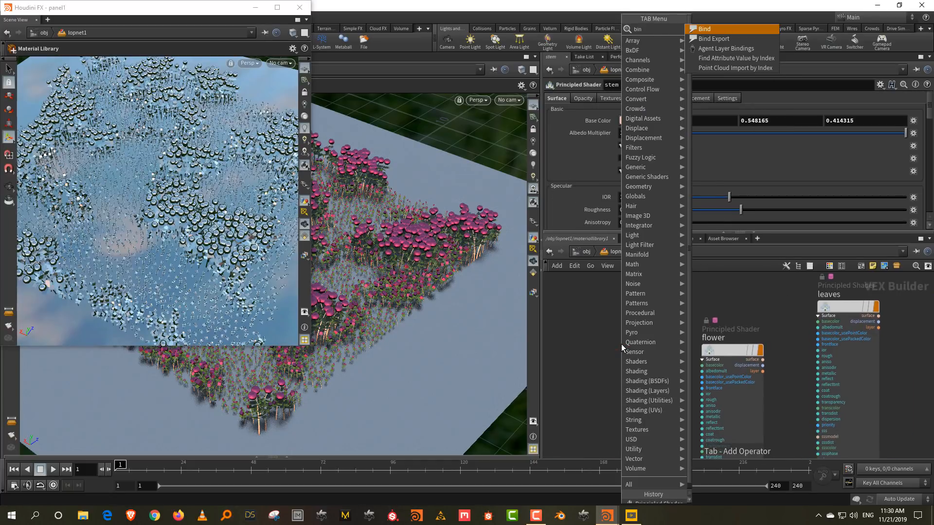
pyautogui.press('Return')
pyautogui.click(620, 343)
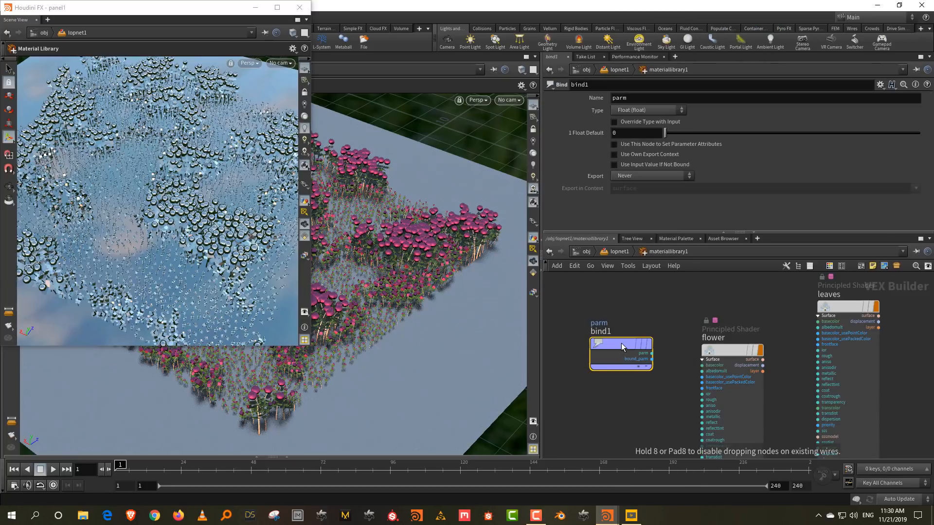
# Step: Set the Bind node's type to 3 Floats (vector) and its parameter name to flower
pyautogui.click(634, 110)
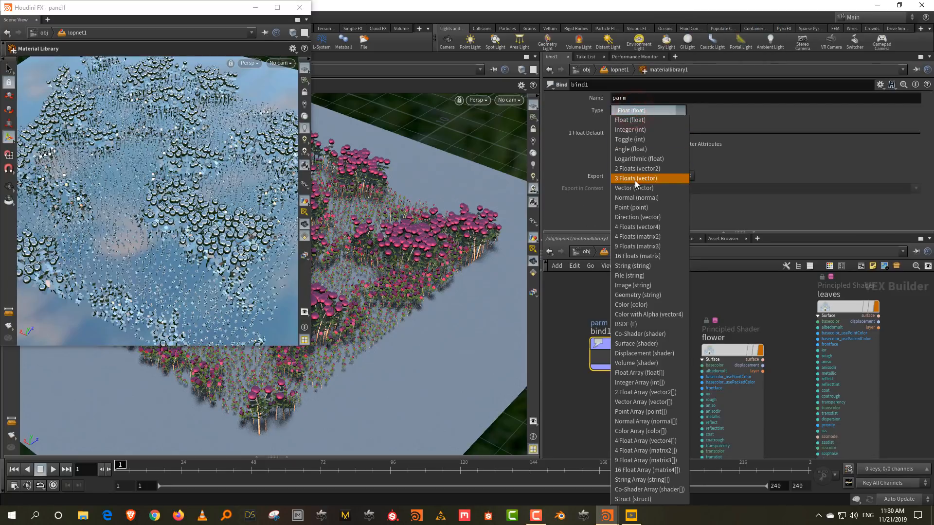
pyautogui.click(635, 180)
pyautogui.doubleClick(639, 99)
pyautogui.write('flower')
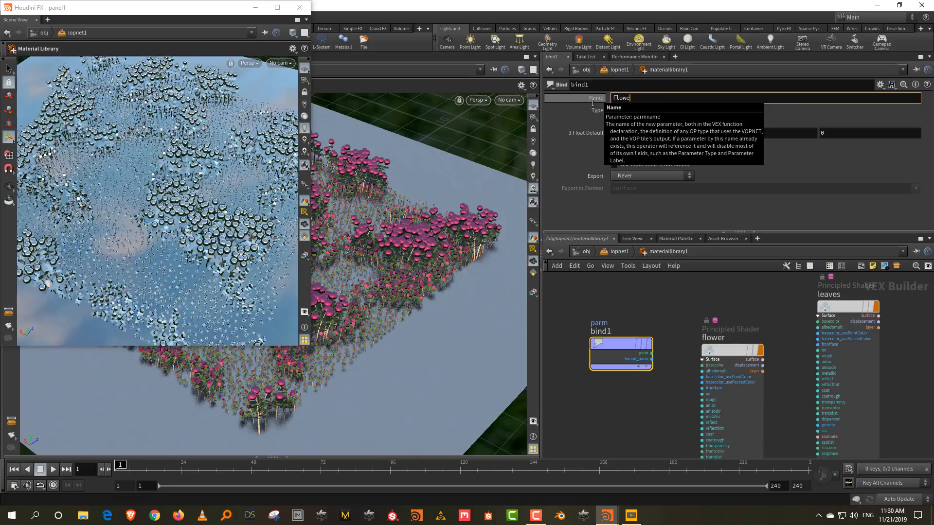
pyautogui.press('Return')
# Step: Duplicate the flower Bind node and place the copy above the flower shader
pyautogui.moveTo(628, 285); pyautogui.dragTo(641, 377)
pyautogui.hotkey('ctrl', 'c')
pyautogui.hotkey('ctrl', 'v')
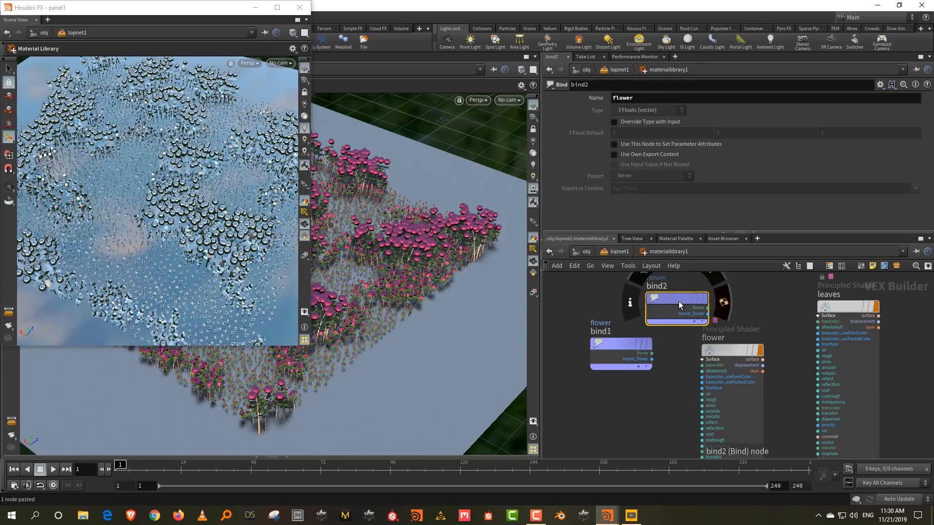
pyautogui.moveTo(679, 302); pyautogui.dragTo(728, 280)
# Step: Set the duplicated Bind node's parameter name to leaves
pyautogui.click(639, 99)
pyautogui.press('BackSpace')
pyautogui.press('BackSpace')
pyautogui.press('BackSpace')
pyautogui.press('BackSpace')
pyautogui.press('BackSpace')
pyautogui.press('BackSpace')
pyautogui.write('leaves')
pyautogui.press('Return')
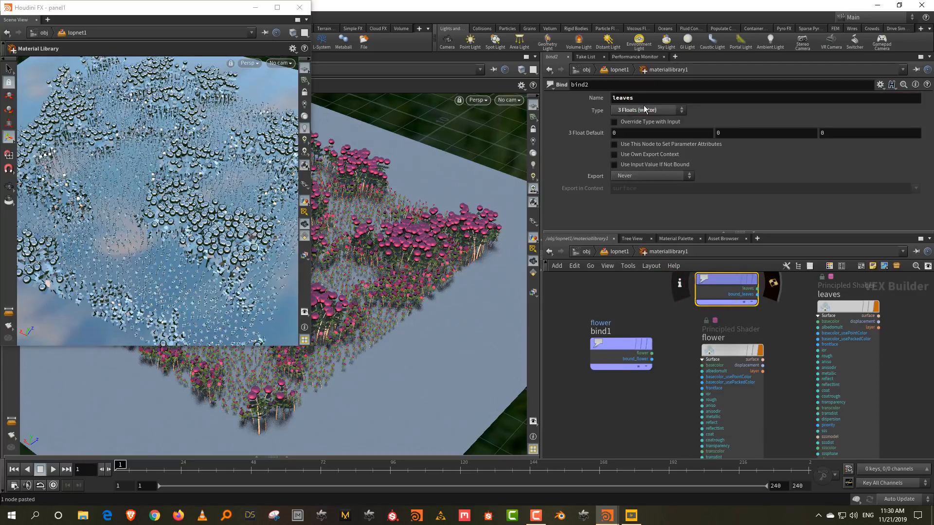
# Step: Connect the leaves Bind output to the leaves shader's basecolor and the flower Bind output to the flower shader's basecolor
pyautogui.click(757, 290)
pyautogui.click(810, 320)
pyautogui.scroll(4, 674, 362)
pyautogui.click(616, 336)
pyautogui.click(640, 374)
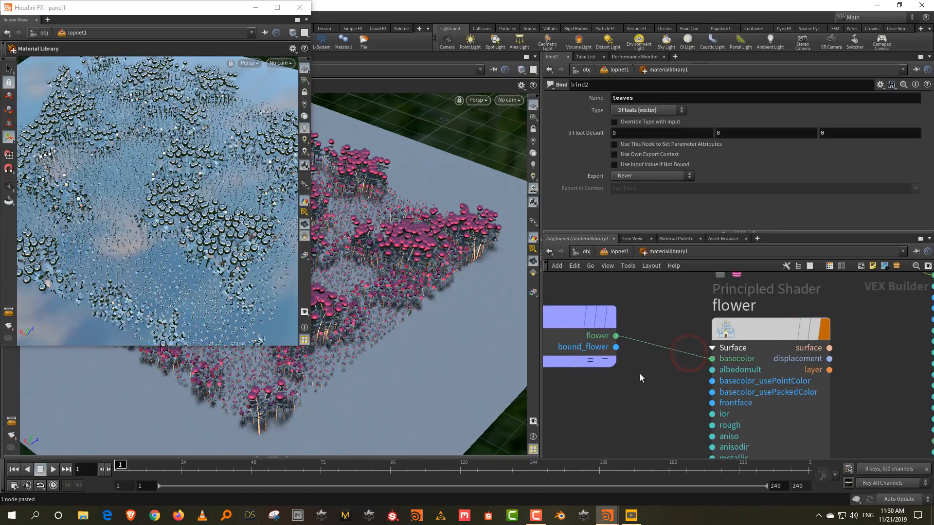
# Step: Return to lopnet1, switch the floating panel's viewport to Karma (Beta) and restart its render
pyautogui.click(619, 252)
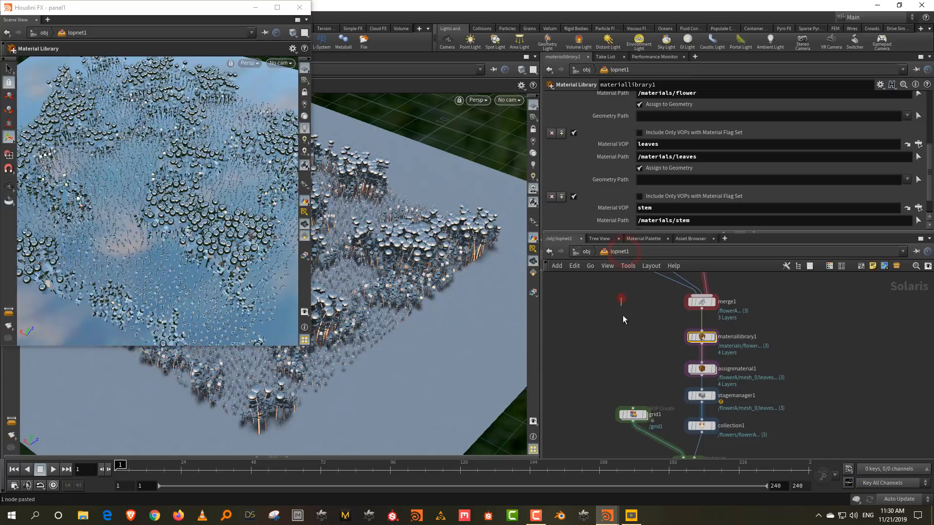
pyautogui.click(249, 63)
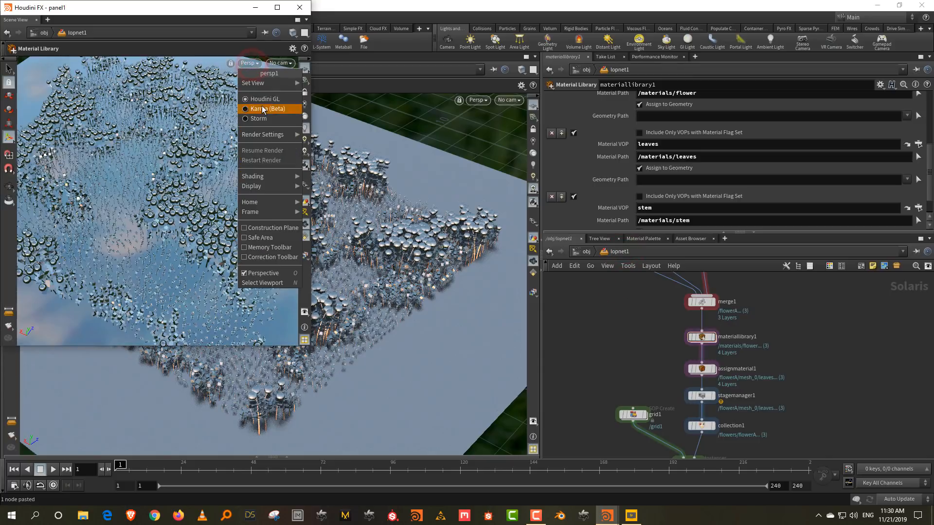
pyautogui.click(263, 109)
pyautogui.click(237, 61)
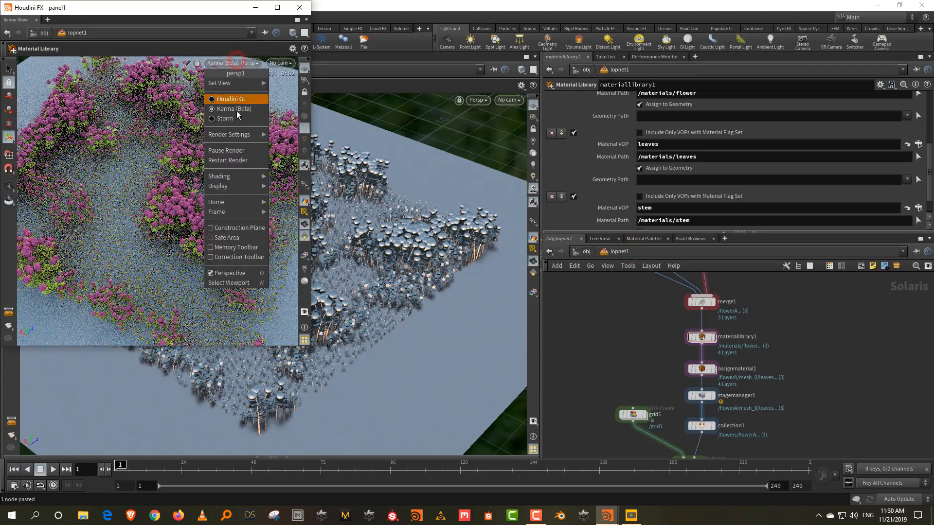
pyautogui.click(240, 158)
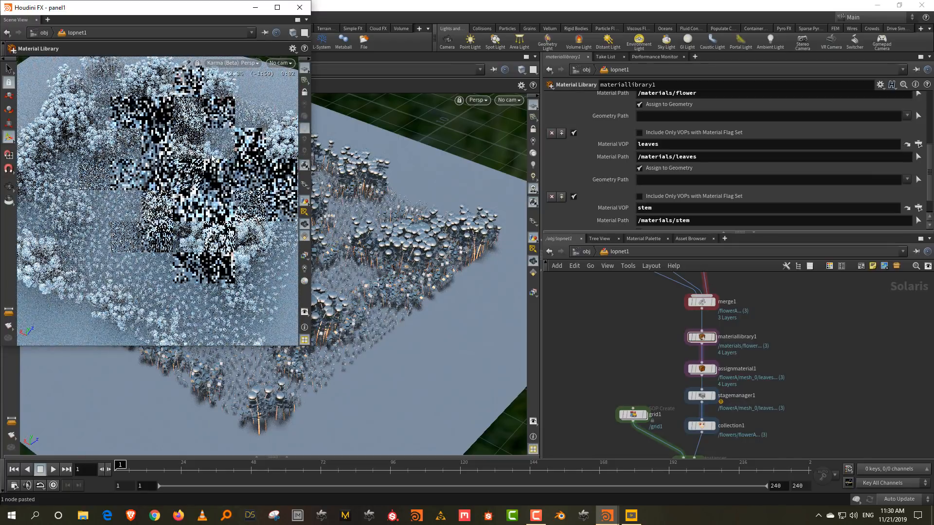
pyautogui.keyDown('alt'); pyautogui.moveTo(192, 222); pyautogui.dragTo(187, 216); pyautogui.keyUp('alt')
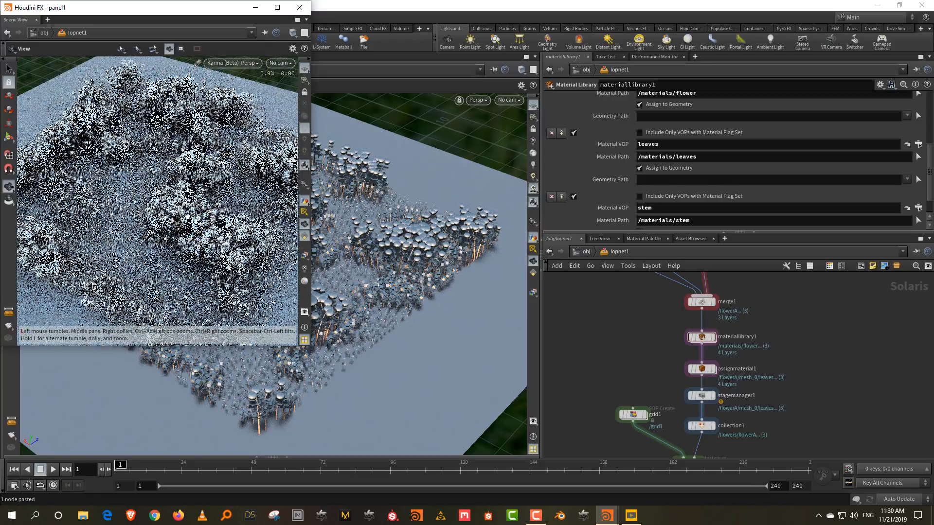
# Step: Open materiallibrary1's shader network and inspect the base color settings of the leaves and stem shaders
pyautogui.click(841, 376)
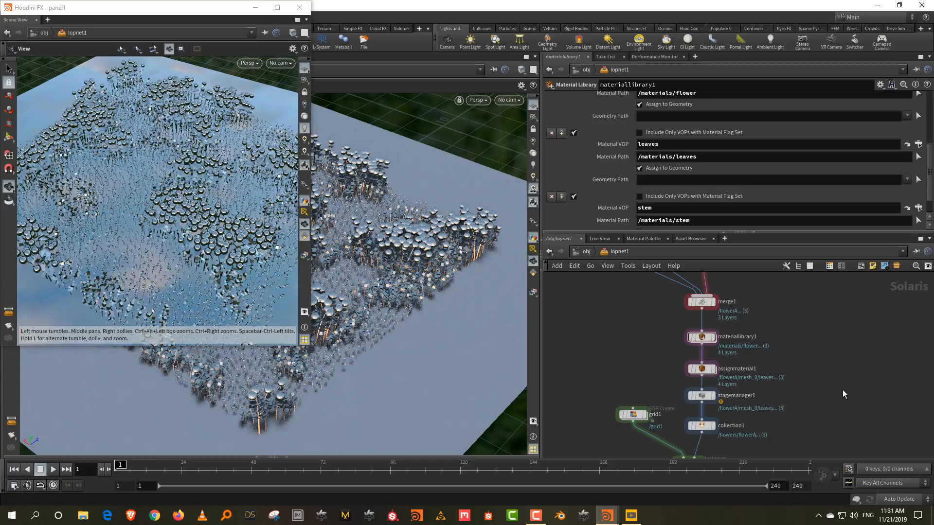
pyautogui.click(833, 332)
pyautogui.moveTo(813, 232); pyautogui.dragTo(811, 209)
pyautogui.click(797, 276)
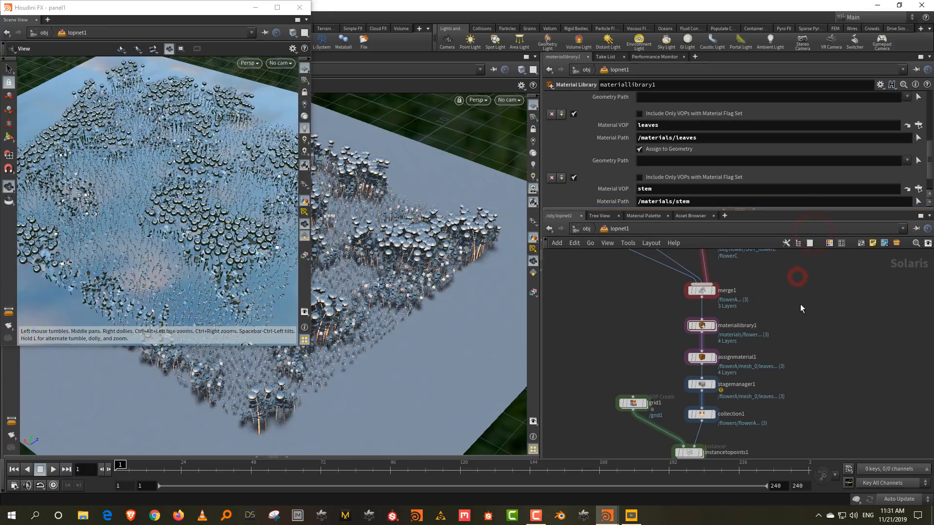
pyautogui.doubleClick(702, 325)
pyautogui.moveTo(669, 366); pyautogui.dragTo(827, 396)
pyautogui.moveTo(845, 369); pyautogui.dragTo(613, 403, button='middle')
pyautogui.moveTo(648, 339); pyautogui.dragTo(844, 340)
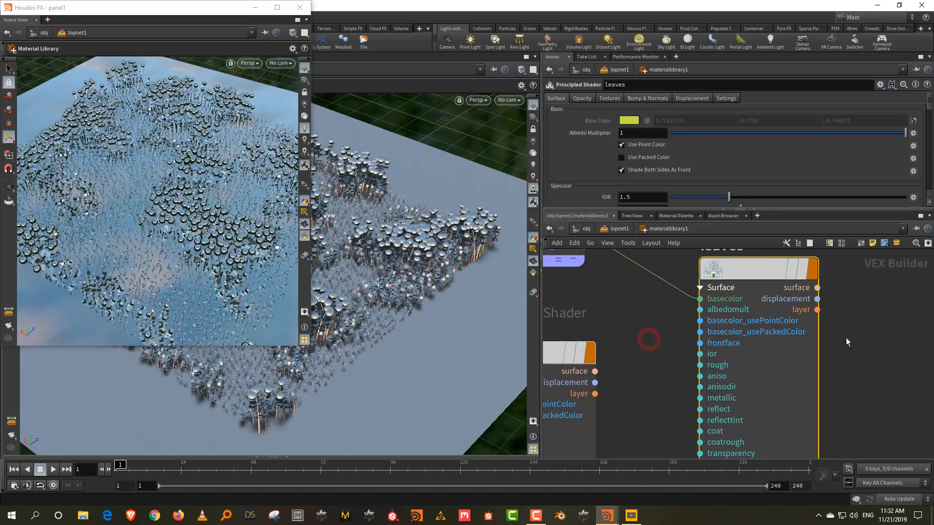
pyautogui.moveTo(844, 343); pyautogui.dragTo(853, 336, button='middle')
pyautogui.moveTo(671, 336); pyautogui.dragTo(783, 386)
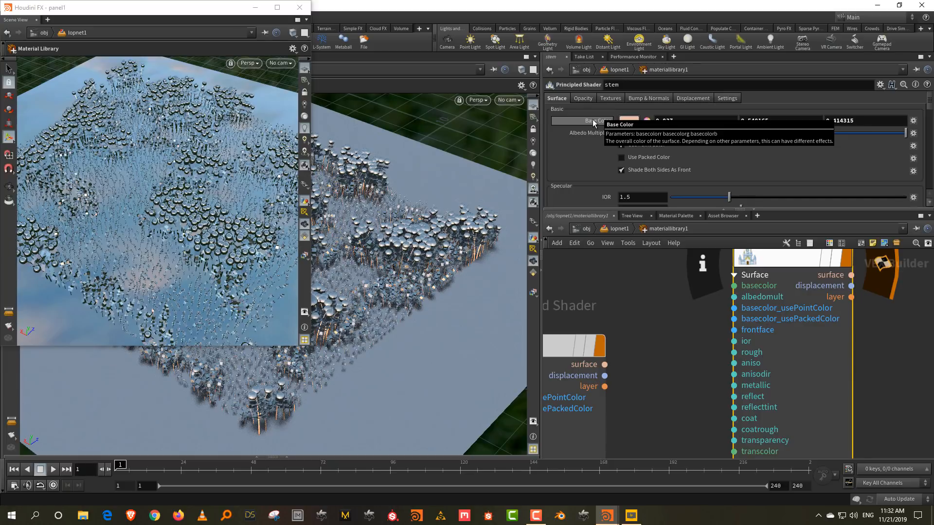
# Step: Disconnect bind1 from the flower shader and bind2 from the leaves shader, and return to lopnet1
pyautogui.click(627, 272)
pyautogui.scroll(-3, 653, 394)
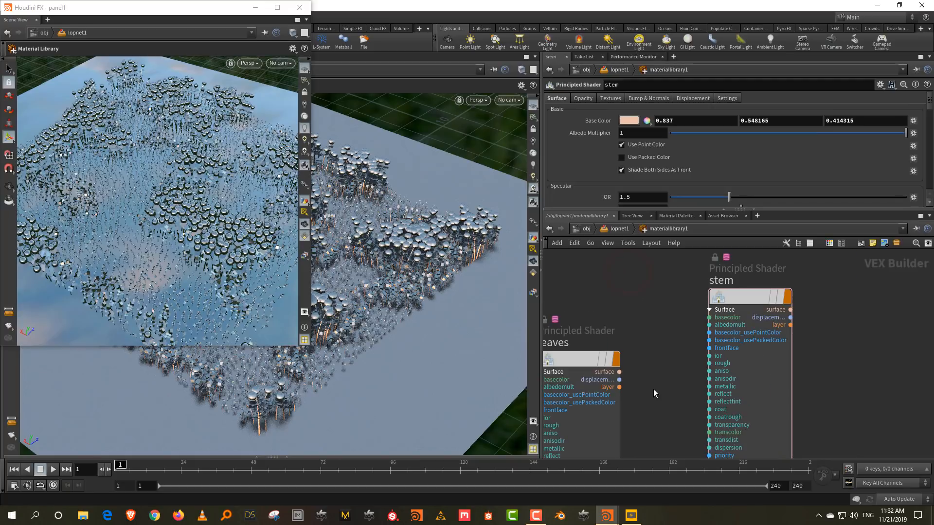
pyautogui.moveTo(648, 290); pyautogui.dragTo(809, 295, button='middle')
pyautogui.scroll(-3, 704, 297)
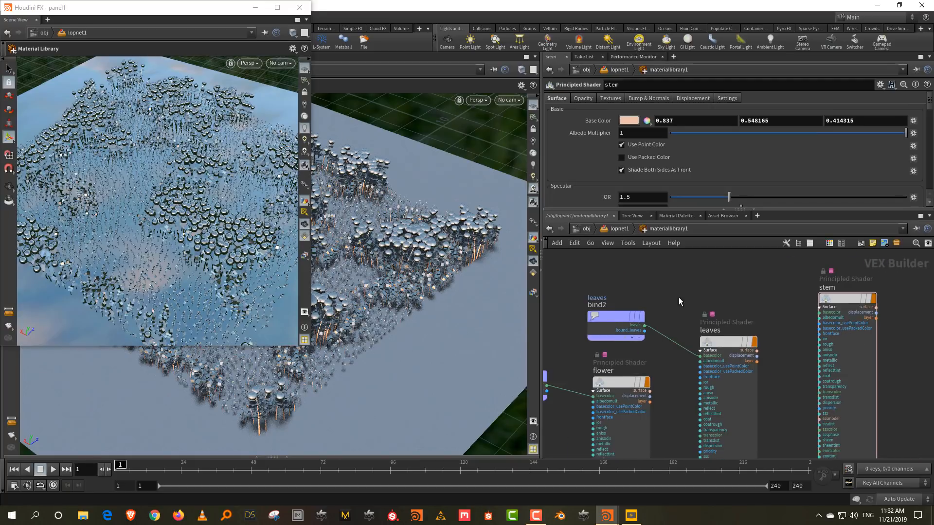
pyautogui.moveTo(678, 296); pyautogui.dragTo(773, 283, button='middle')
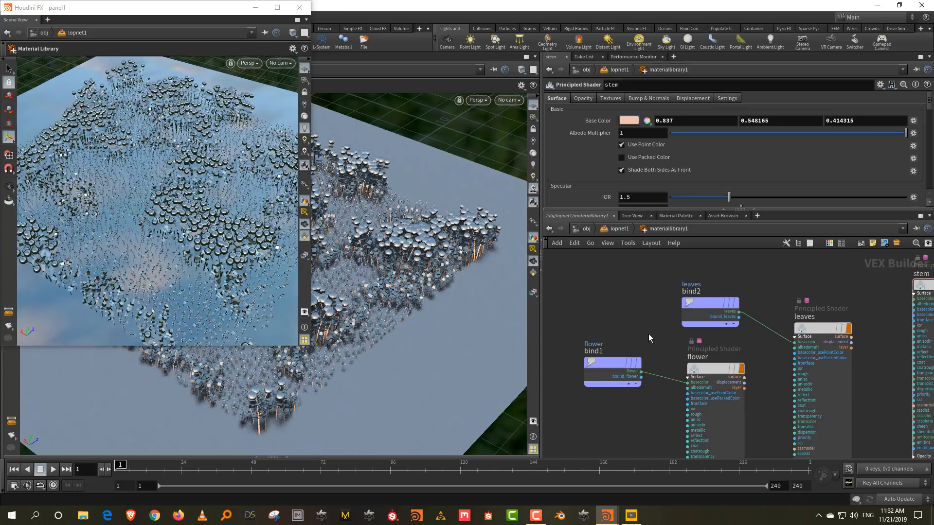
pyautogui.press('y')
pyautogui.moveTo(660, 342); pyautogui.dragTo(661, 403)
pyautogui.moveTo(766, 299); pyautogui.dragTo(768, 355)
pyautogui.press('u')
pyautogui.click(612, 287)
# Step: Preview the material change in the floating viewport with Karma, restart the render, and switch back to Houdini GL
pyautogui.click(249, 63)
pyautogui.click(259, 104)
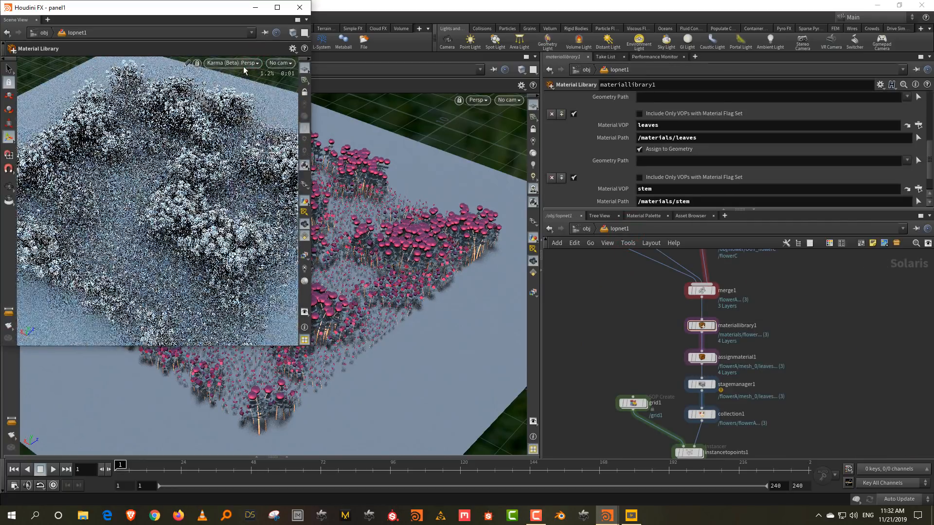
pyautogui.click(245, 63)
pyautogui.click(240, 160)
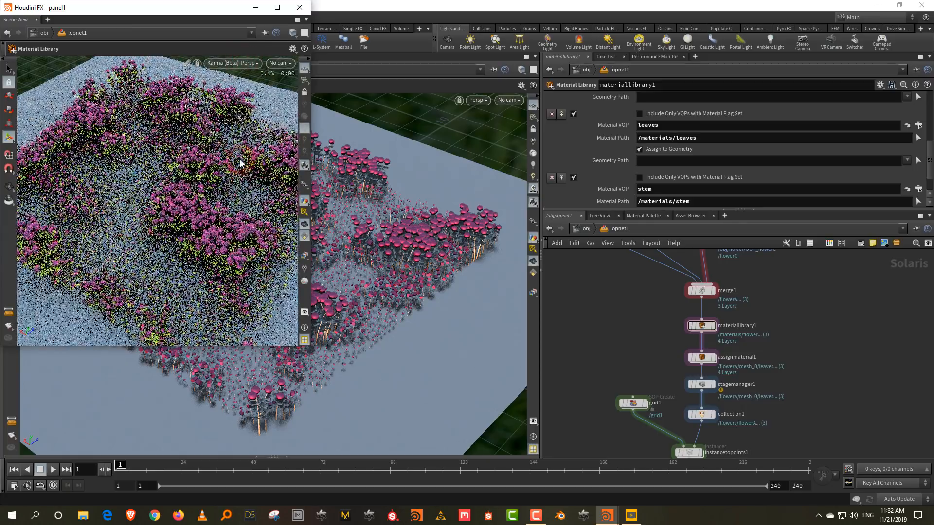
pyautogui.click(234, 63)
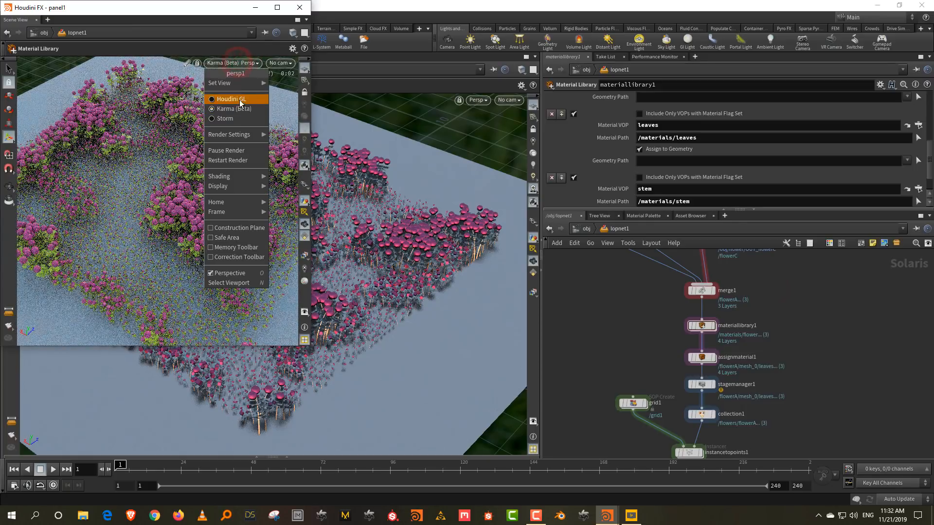
pyautogui.click(241, 99)
# Step: Inside instancetopoints1, add an Attribute Randomize node below the index wrangle and name it basecolor
pyautogui.scroll(-2, 772, 334)
pyautogui.scroll(3, 771, 338)
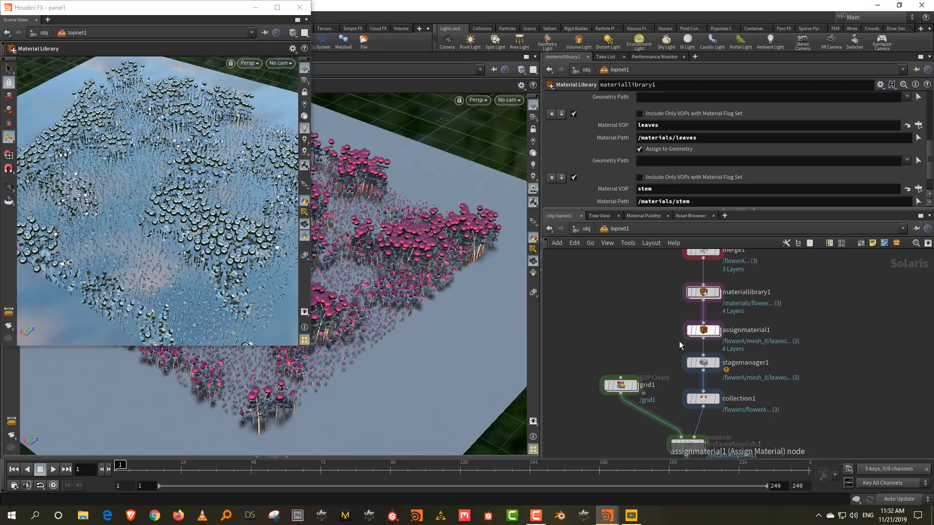
pyautogui.moveTo(653, 366); pyautogui.dragTo(654, 338, button='middle')
pyautogui.doubleClick(692, 419)
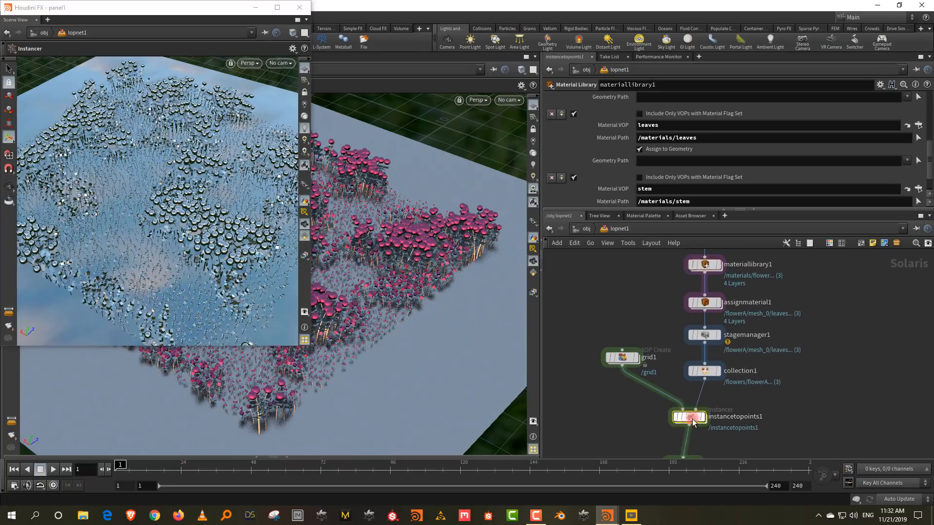
pyautogui.scroll(3, 790, 340)
pyautogui.click(719, 410)
pyautogui.press('Tab')
pyautogui.write('ran')
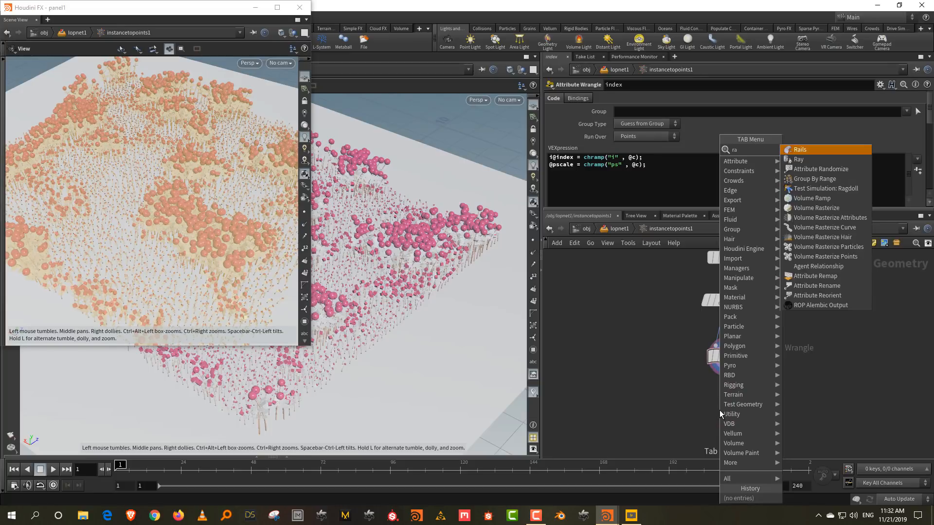
pyautogui.click(832, 154)
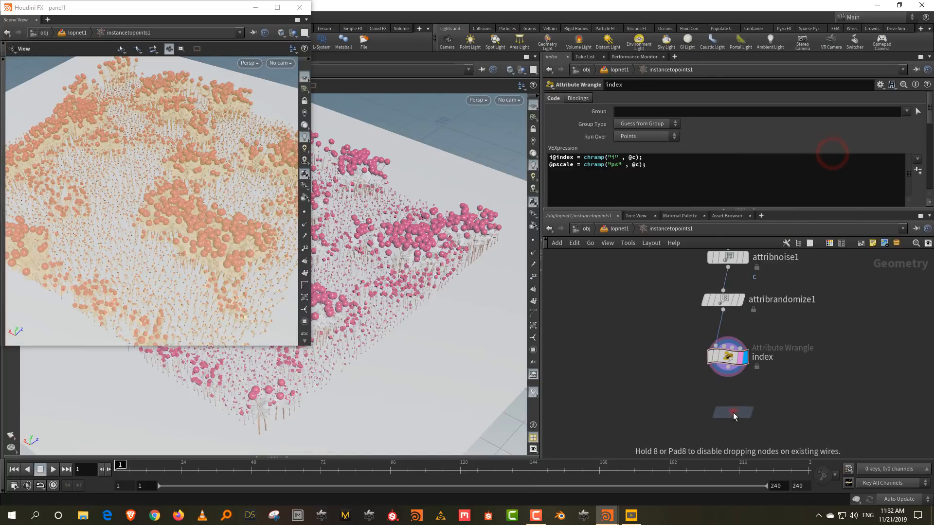
pyautogui.click(733, 413)
pyautogui.doubleClick(778, 412)
pyautogui.write('basecolor')
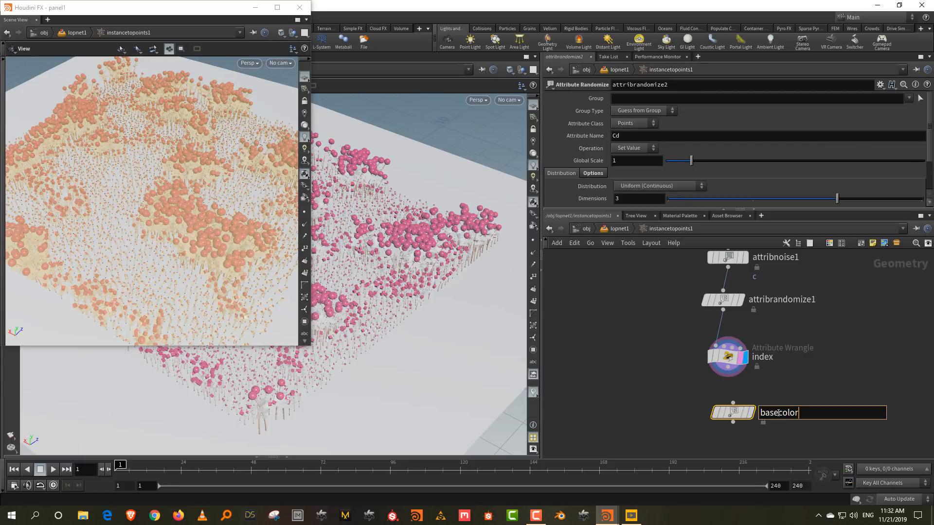
pyautogui.press('Return')
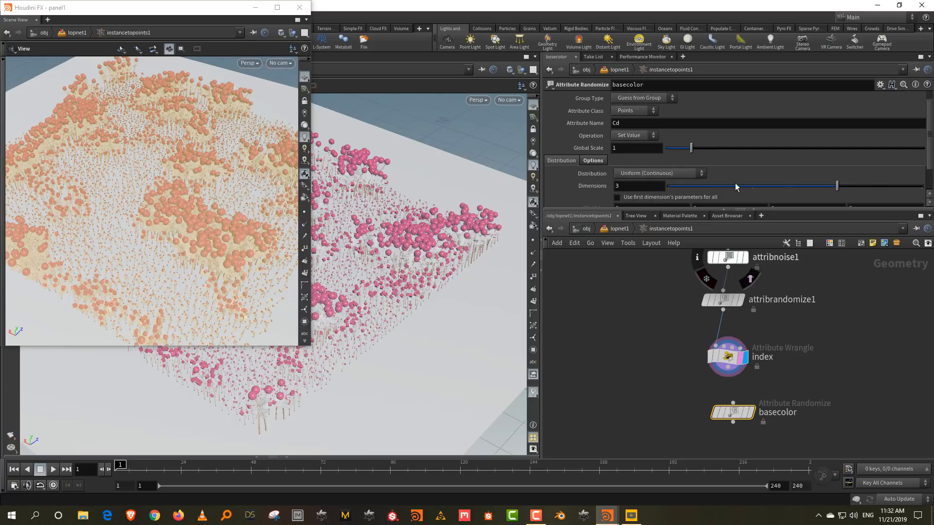
# Step: Set the Attribute Randomize node's attribute name to basecolor
pyautogui.click(640, 137)
pyautogui.press('BackSpace')
pyautogui.press('BackSpace')
pyautogui.write('basecolor')
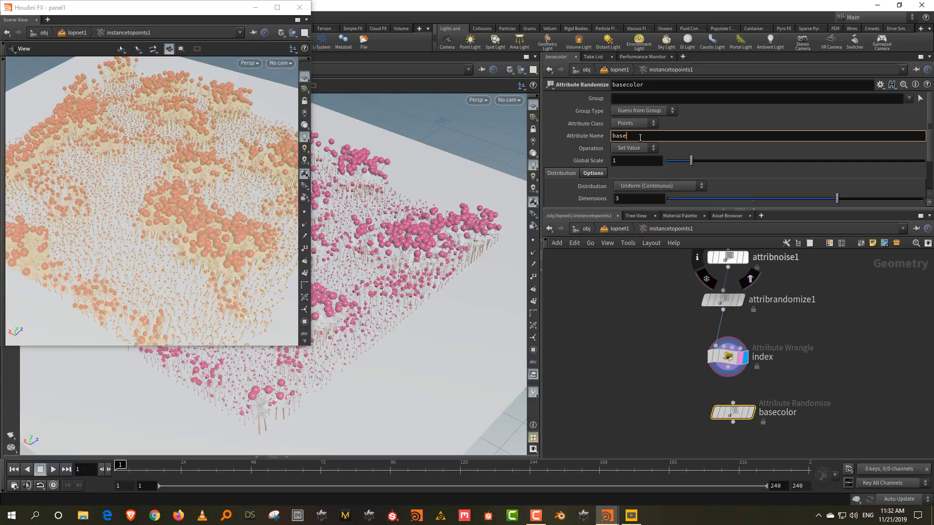
pyautogui.press('Return')
# Step: Connect the index wrangle to the basecolor node, make basecolor the displayed node, and return to lopnet1
pyautogui.scroll(-3, 637, 160)
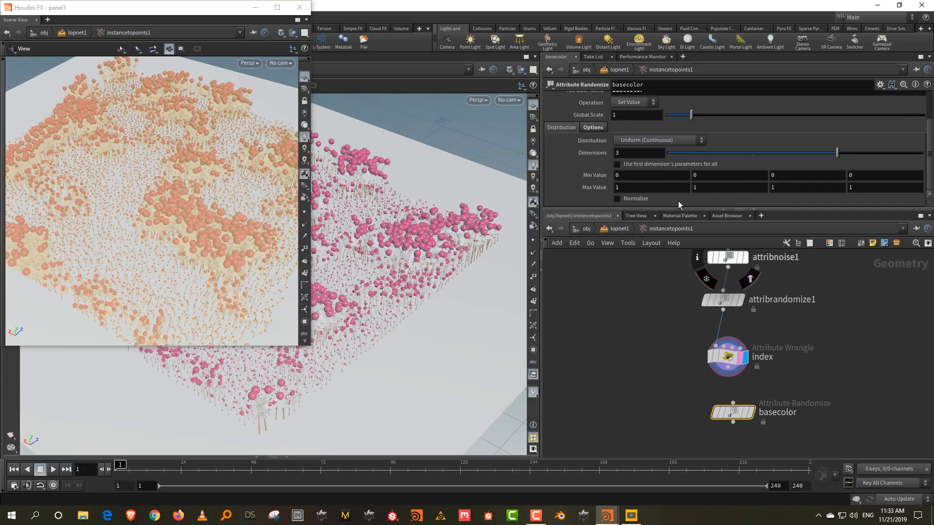
pyautogui.moveTo(728, 376); pyautogui.dragTo(733, 404)
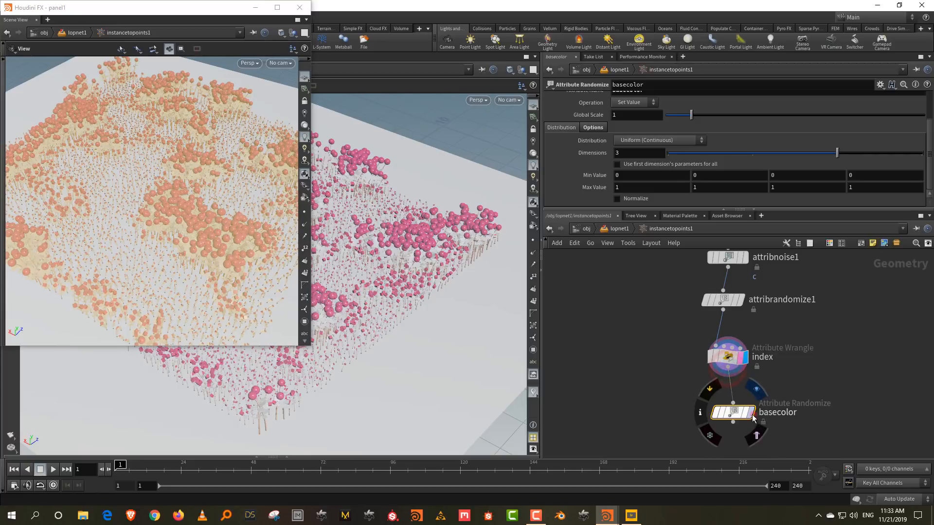
pyautogui.click(620, 229)
# Step: Set instancetopoints1's Point Attributes to Copy to basecolor
pyautogui.moveTo(636, 409); pyautogui.dragTo(725, 424)
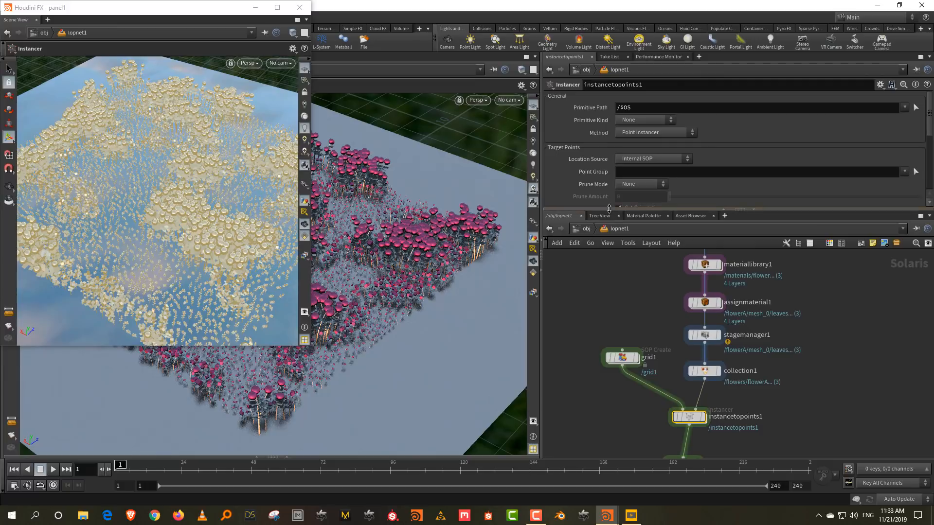
pyautogui.moveTo(608, 209); pyautogui.dragTo(610, 280)
pyautogui.scroll(-2, 582, 220)
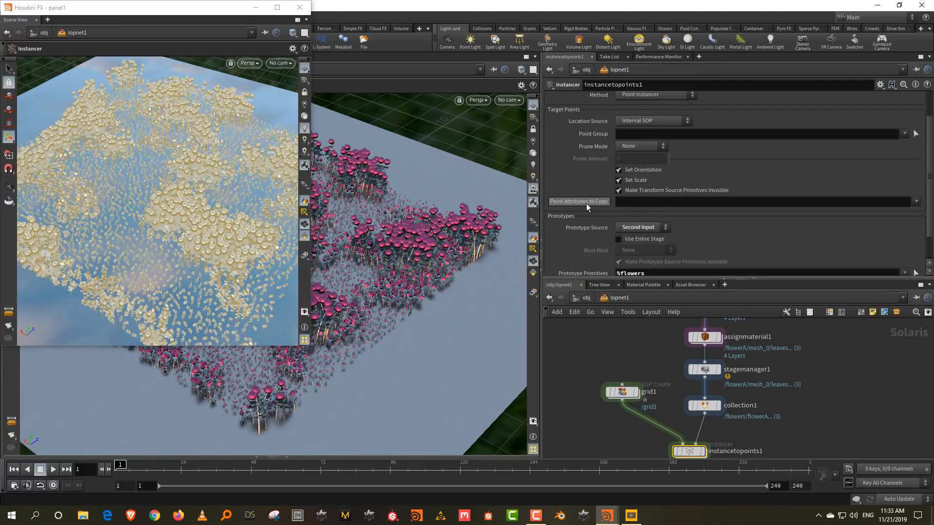
pyautogui.moveTo(572, 208)
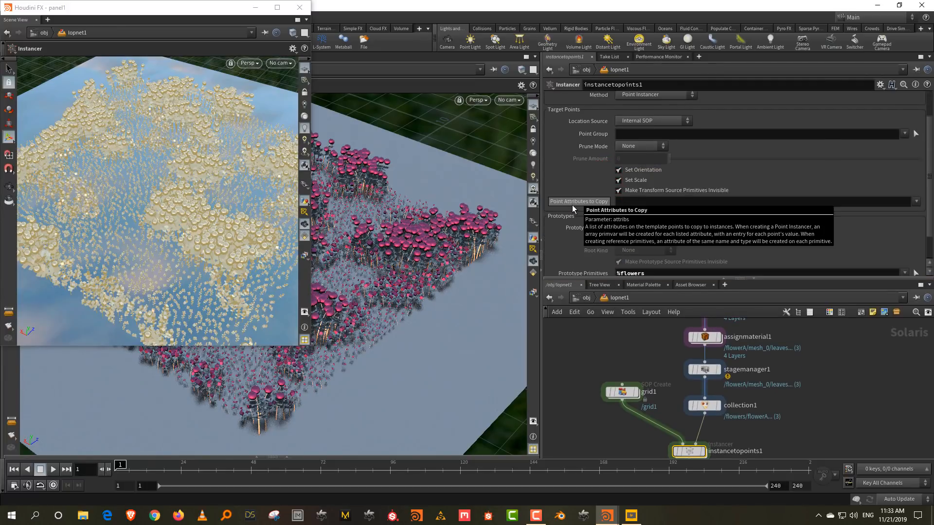
pyautogui.click(638, 202)
pyautogui.write('basecolor')
pyautogui.press('Return')
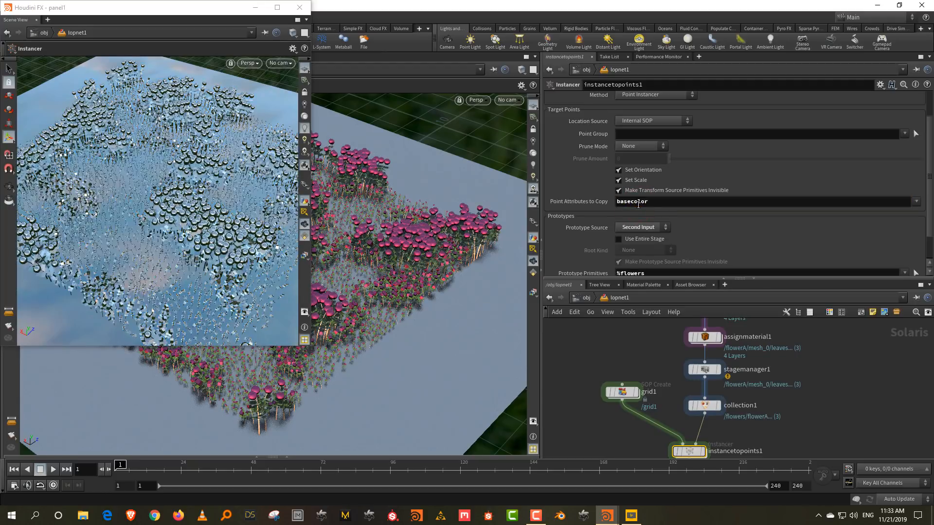
# Step: Render the floating viewport with Karma to check the randomized instance colors, and switch back to Houdini GL
pyautogui.moveTo(669, 368); pyautogui.dragTo(673, 370)
pyautogui.moveTo(774, 453); pyautogui.dragTo(751, 314, button='middle')
pyautogui.click(770, 361)
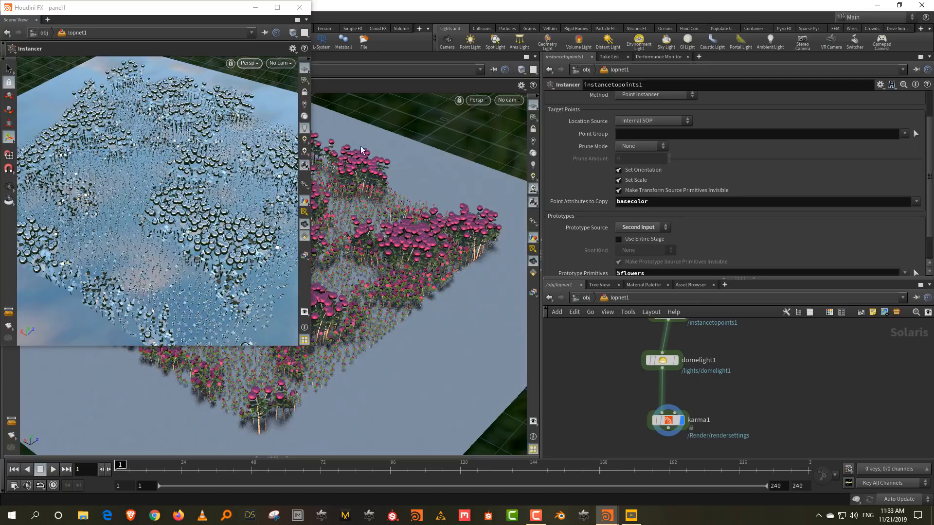
pyautogui.click(259, 63)
pyautogui.click(264, 109)
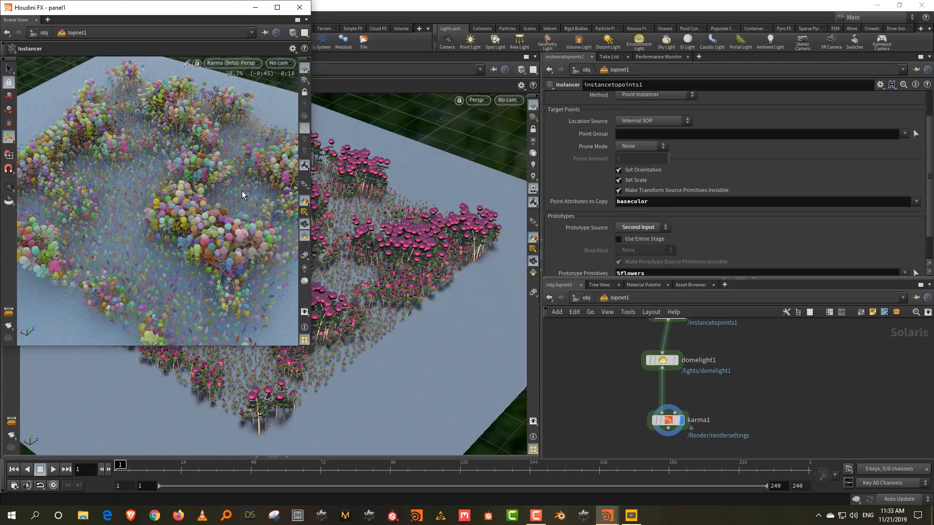
pyautogui.click(234, 62)
pyautogui.click(229, 97)
# Step: Open materiallibrary1's shader network and review the stem shader's surface parameters
pyautogui.moveTo(734, 371); pyautogui.dragTo(738, 427, button='middle')
pyautogui.scroll(5, 738, 426)
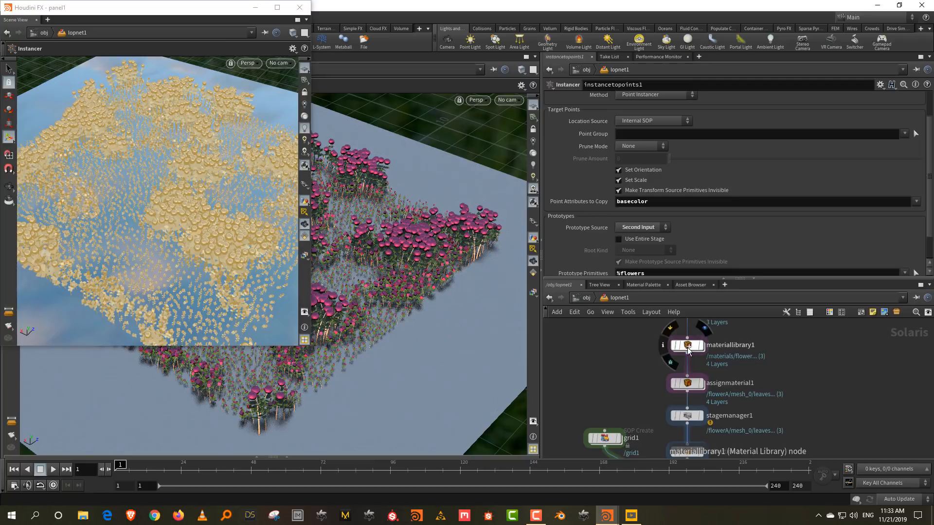
pyautogui.doubleClick(687, 347)
pyautogui.scroll(4, 790, 349)
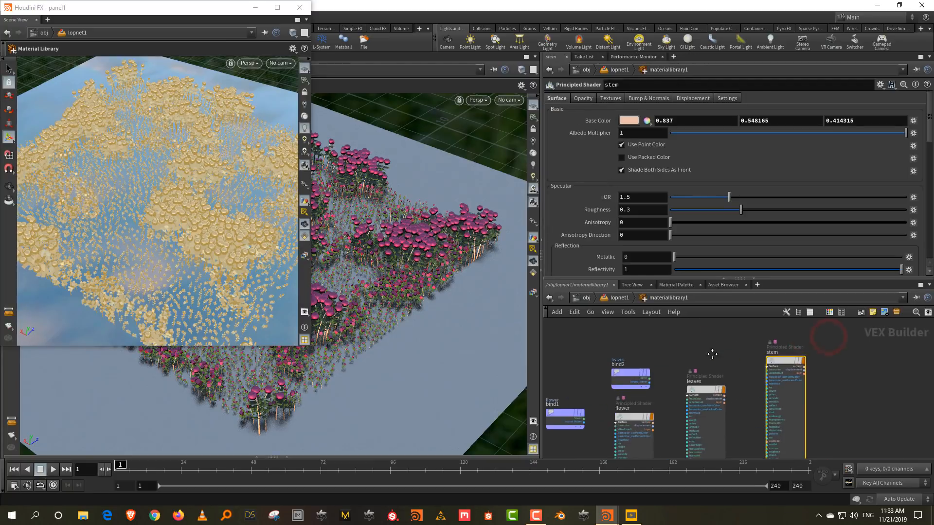
pyautogui.scroll(2, 789, 349)
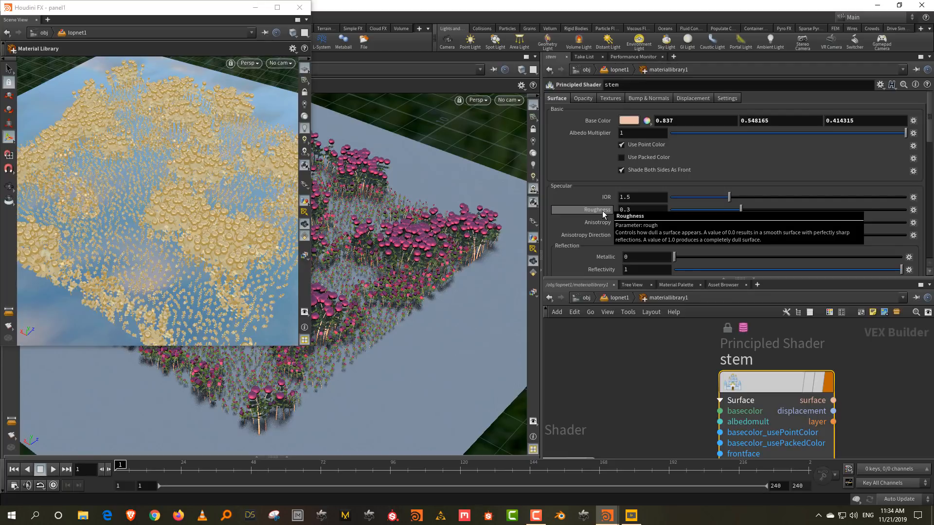
# Step: Reconnect bind1's flower output to the basecolor input of the flower shader
pyautogui.moveTo(640, 279); pyautogui.dragTo(640, 219)
pyautogui.moveTo(606, 317); pyautogui.dragTo(822, 265, button='middle')
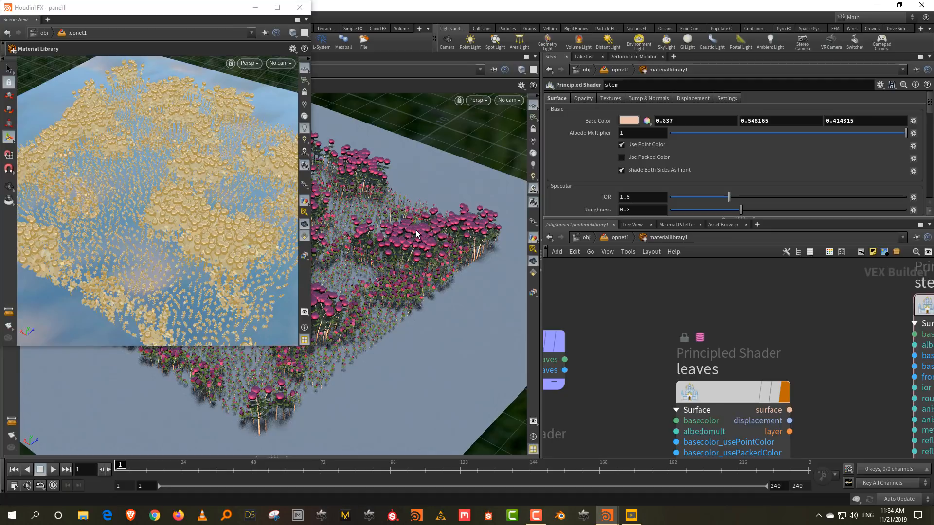
pyautogui.moveTo(628, 375); pyautogui.dragTo(791, 323, button='middle')
pyautogui.moveTo(661, 363); pyautogui.dragTo(800, 316, button='middle')
pyautogui.scroll(-1, 748, 319)
pyautogui.moveTo(728, 320); pyautogui.dragTo(707, 312, button='middle')
pyautogui.click(667, 361)
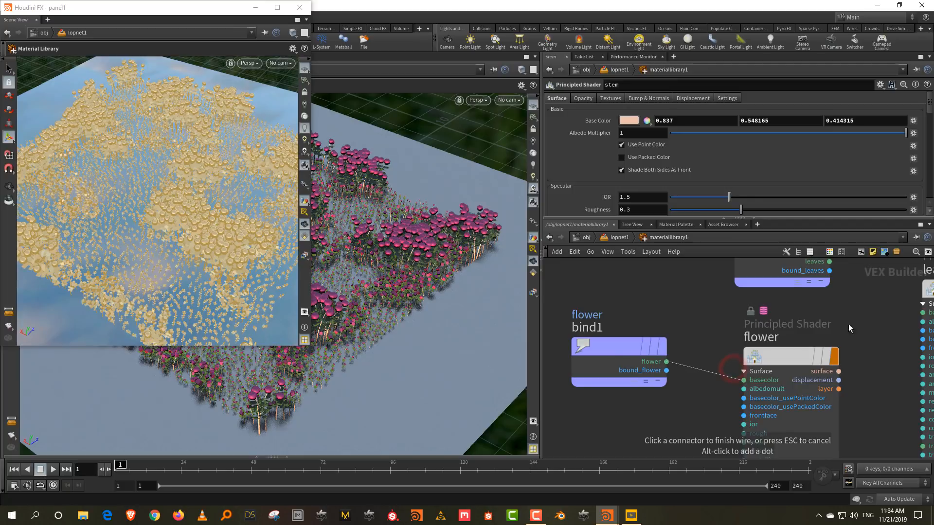
pyautogui.click(744, 380)
pyautogui.moveTo(797, 340); pyautogui.dragTo(641, 384, button='middle')
# Step: Inside instancetopoints1, change the basecolor randomize node's attribute name to flower
pyautogui.click(617, 239)
pyautogui.moveTo(765, 386); pyautogui.dragTo(761, 342, button='middle')
pyautogui.doubleClick(684, 307)
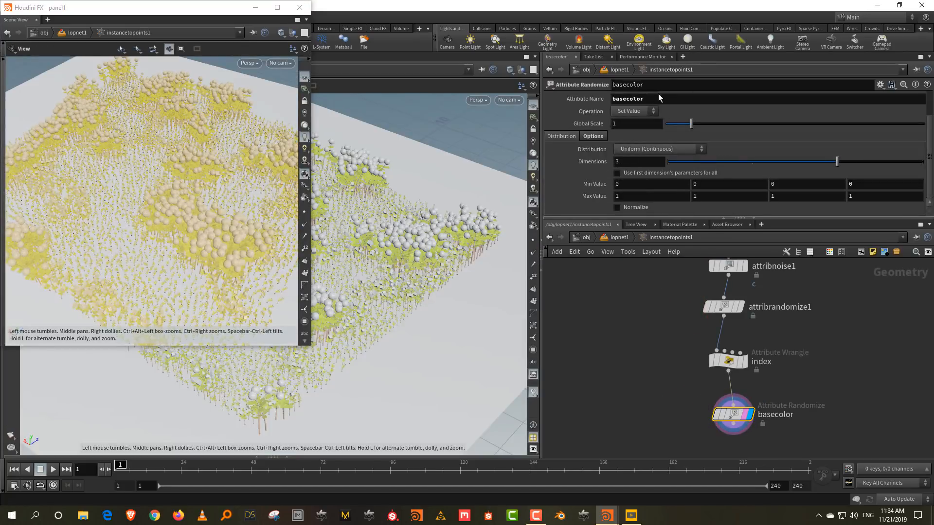
pyautogui.moveTo(657, 99); pyautogui.dragTo(589, 106)
pyautogui.write('f')
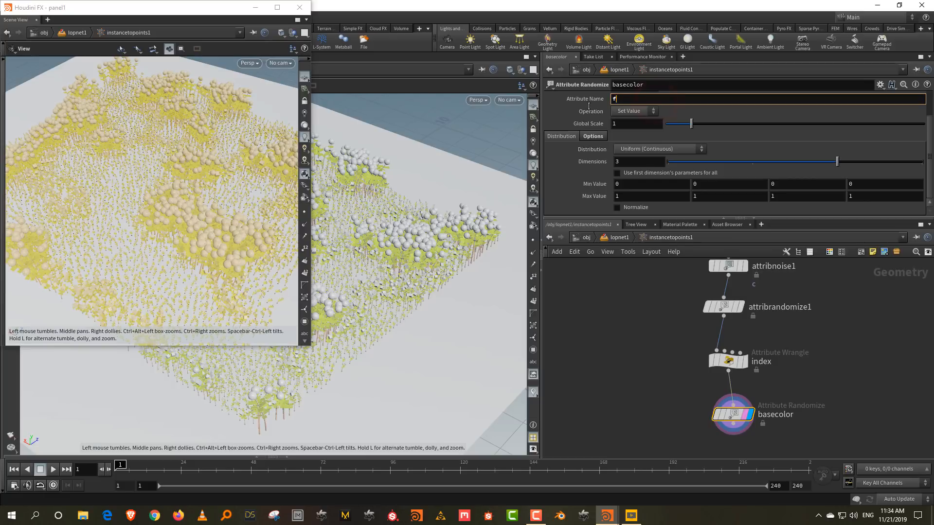
pyautogui.write('lower')
pyautogui.press('Return')
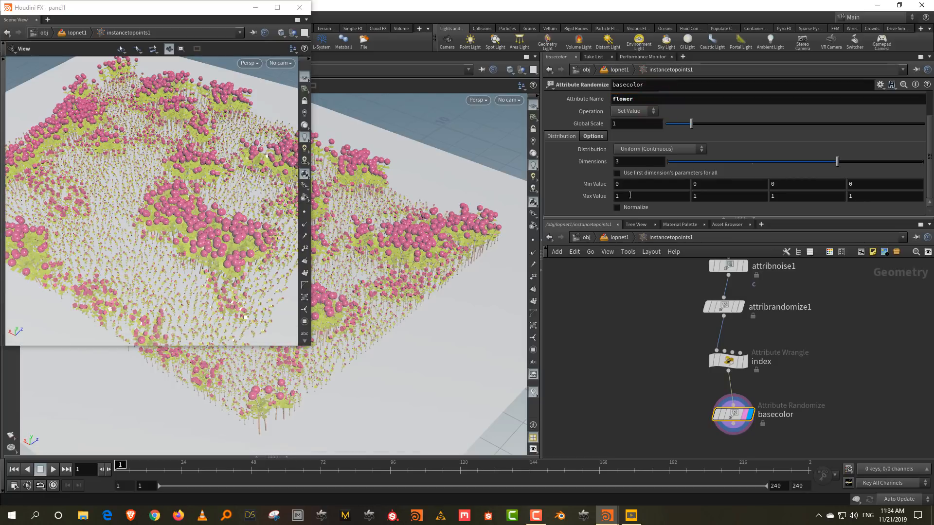
# Step: Set the Point Attributes to Copy on the instancetopoints1 LOP to flower
pyautogui.click(619, 239)
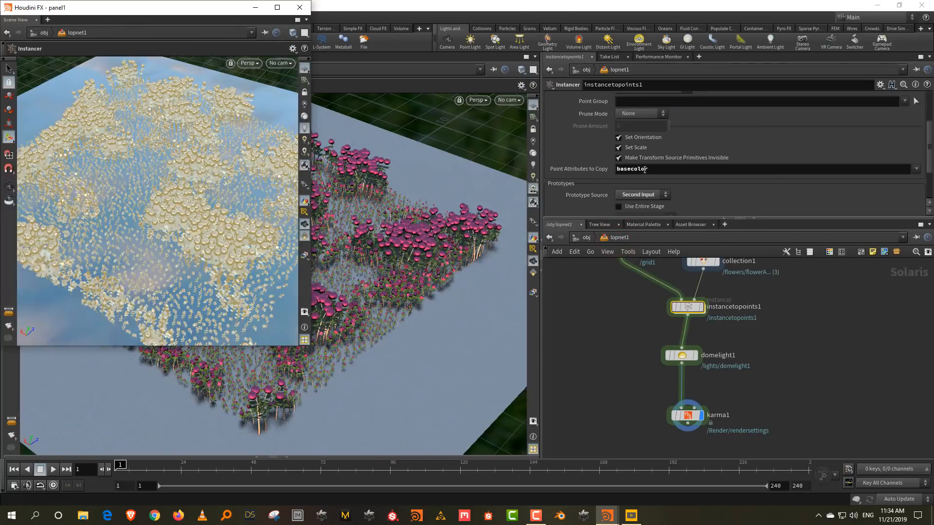
pyautogui.moveTo(656, 170); pyautogui.dragTo(604, 176)
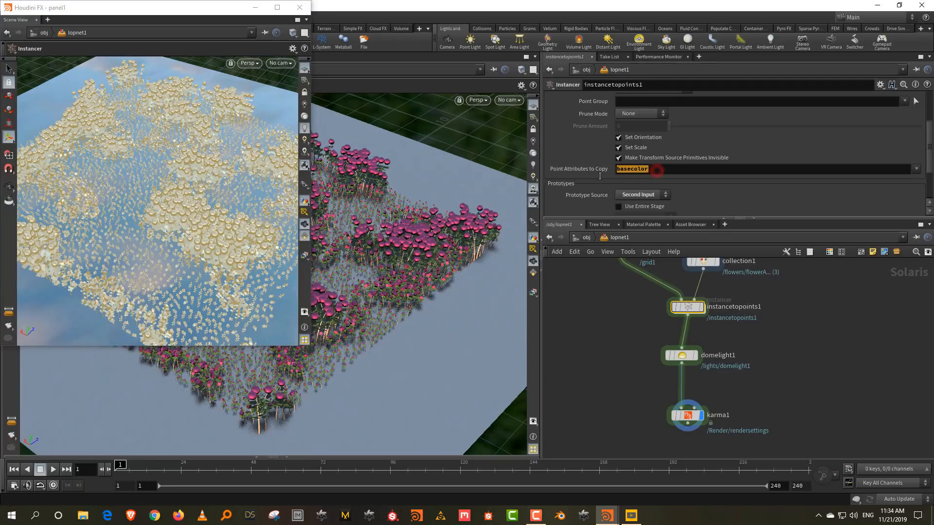
pyautogui.write('flower')
pyautogui.press('Return')
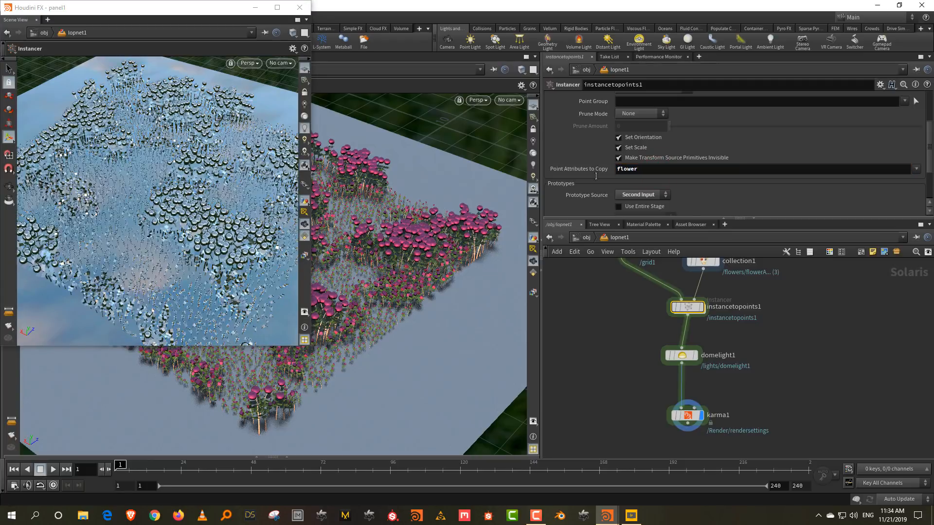
pyautogui.click(604, 298)
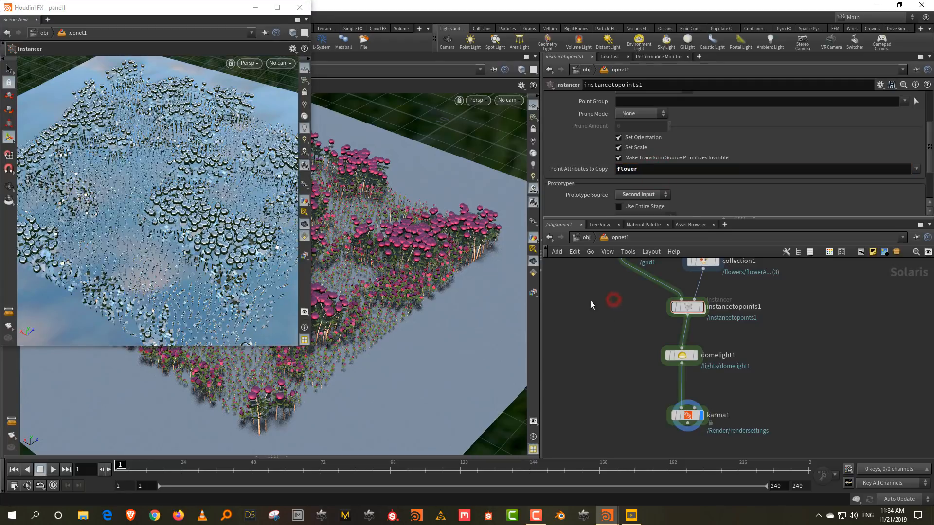
# Step: Render the floating viewport with Karma to check the flower colors, and return it to Houdini GL
pyautogui.click(242, 65)
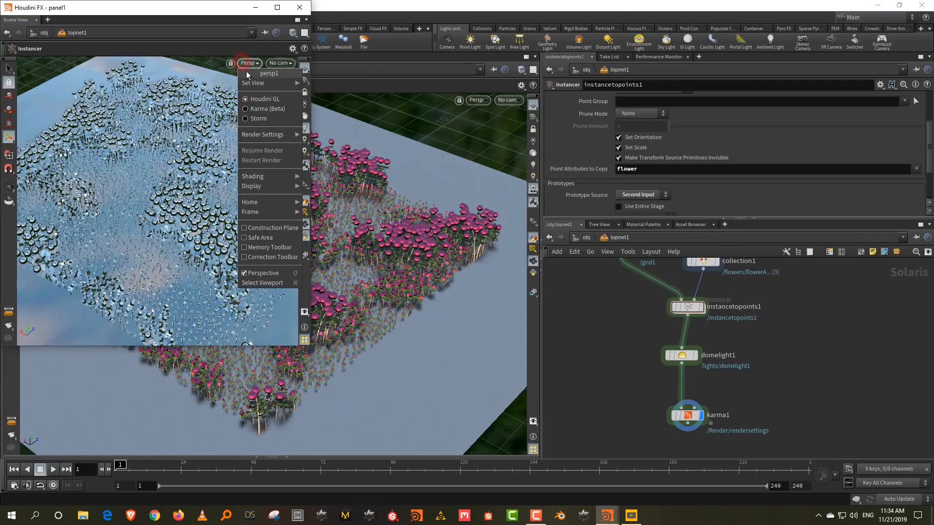
pyautogui.click(265, 109)
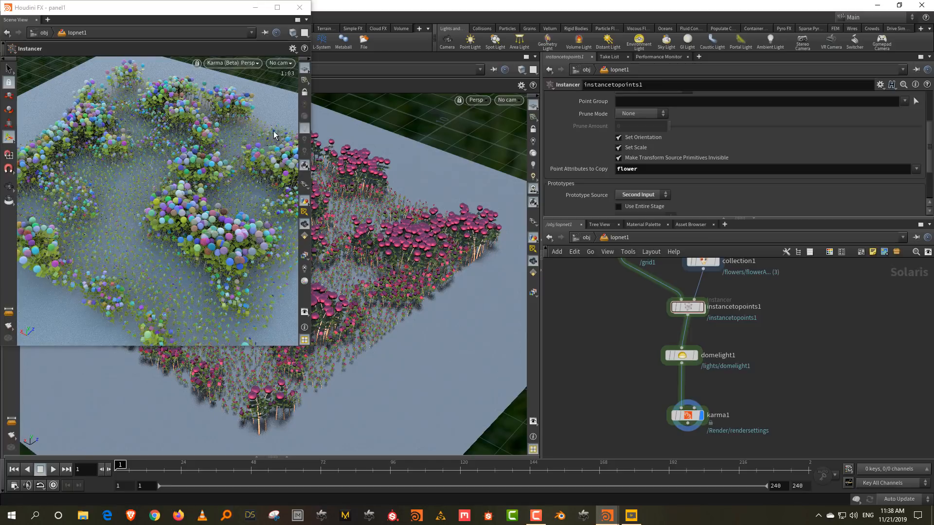
pyautogui.click(234, 63)
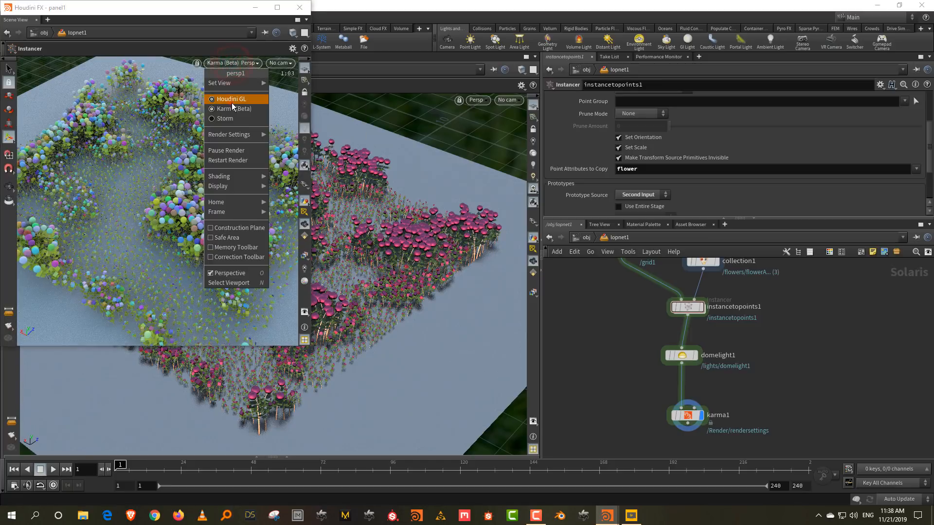
pyautogui.click(230, 99)
# Step: Open the geometry network inside instancetopoints1 and select the index attribute wrangle
pyautogui.moveTo(743, 320); pyautogui.dragTo(746, 362, button='middle')
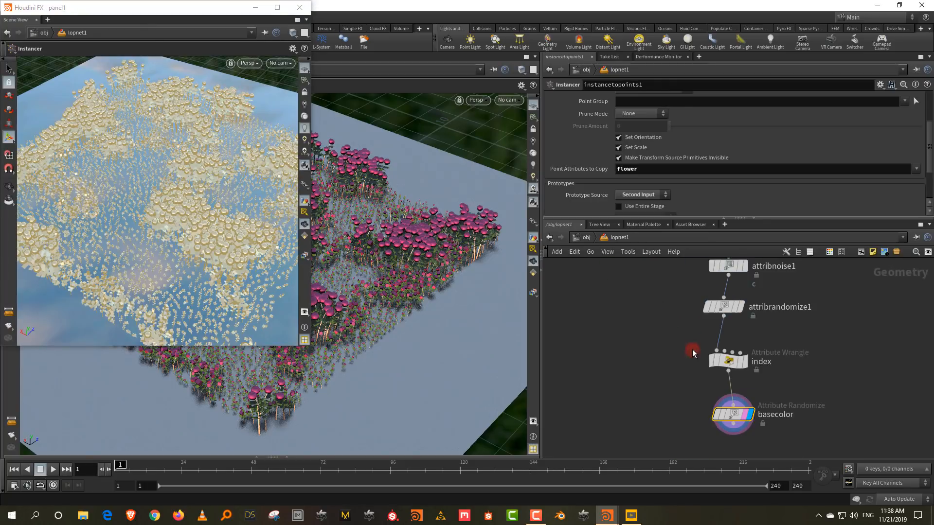
pyautogui.doubleClick(693, 349)
pyautogui.moveTo(680, 340); pyautogui.dragTo(638, 312, button='middle')
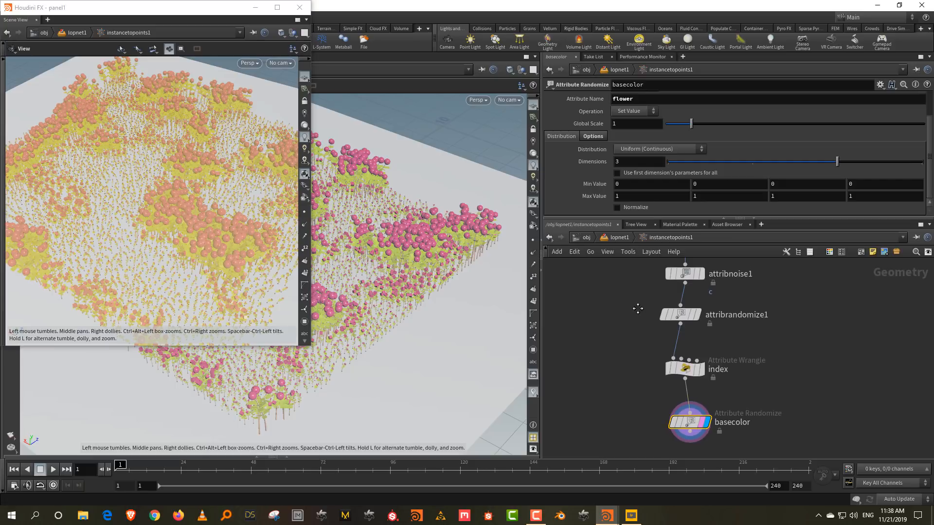
pyautogui.click(670, 369)
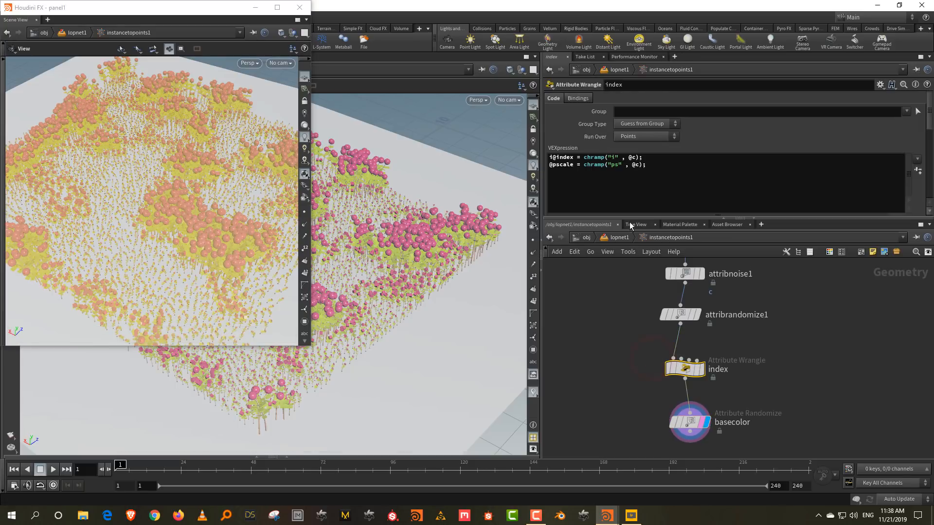
# Step: Try renaming the index wrangle to index_and_scale, and restore its name to index
pyautogui.doubleClick(732, 369)
pyautogui.write('index_and_scale')
pyautogui.press('Return')
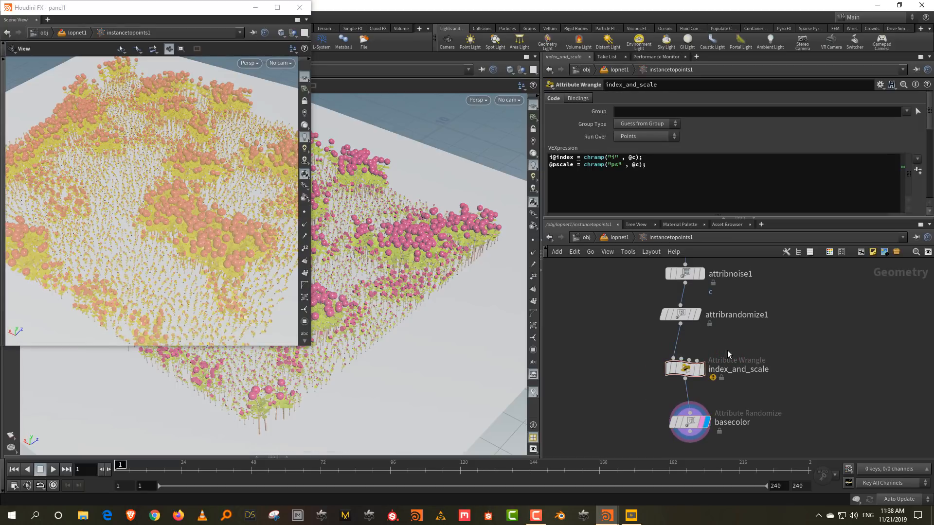
pyautogui.moveTo(684, 372)
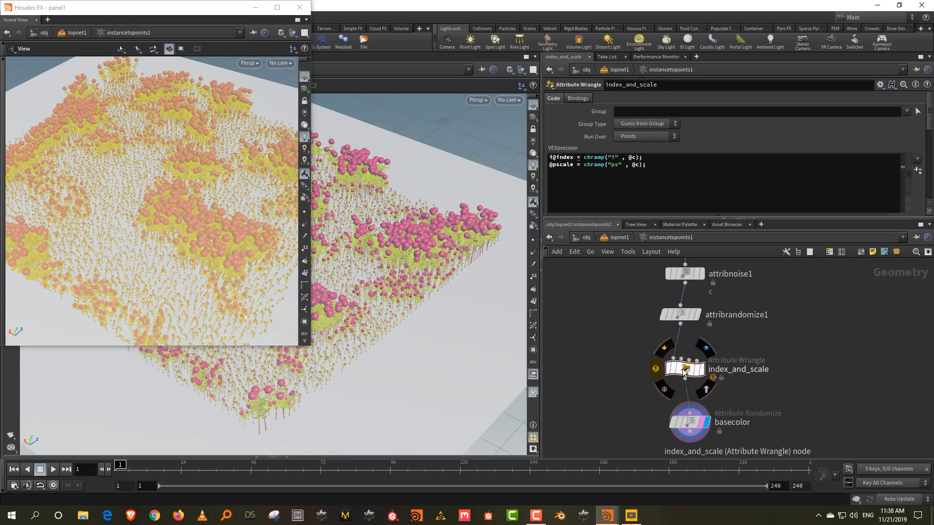
pyautogui.click(656, 371)
pyautogui.doubleClick(731, 370)
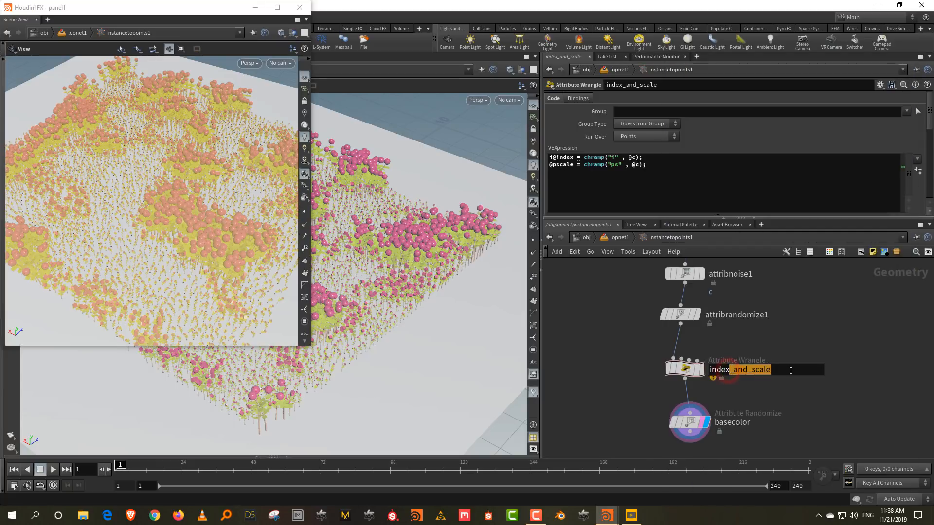
pyautogui.write('index')
pyautogui.press('Return')
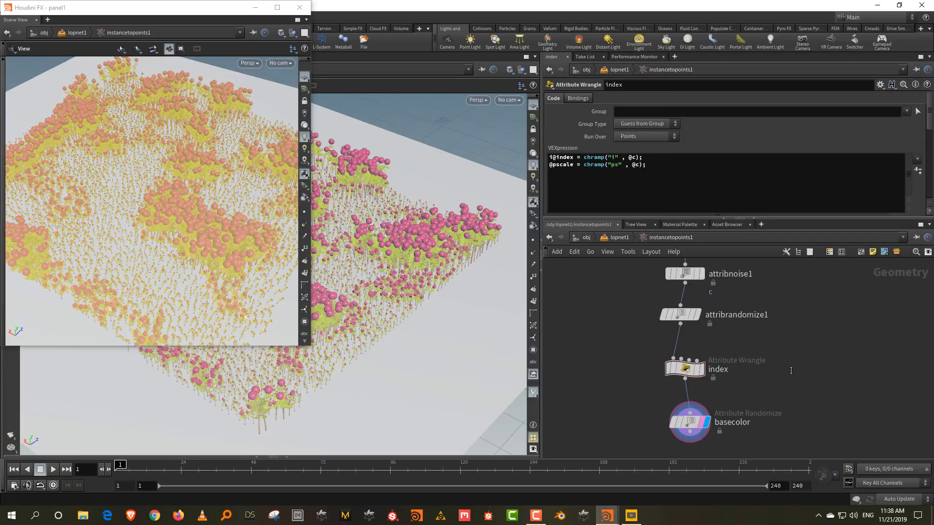
# Step: Raise points 3 to 6 of the index wrangle's Ps ramp, with point 3 at 0.542 and point 6 at 0.408
pyautogui.click(685, 370)
pyautogui.scroll(-10, 821, 194)
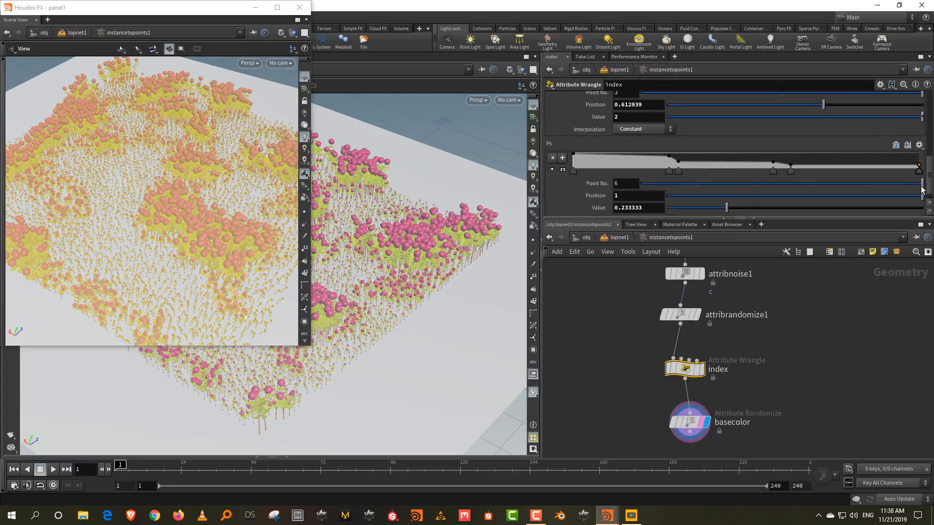
pyautogui.click(678, 170)
pyautogui.click(807, 208)
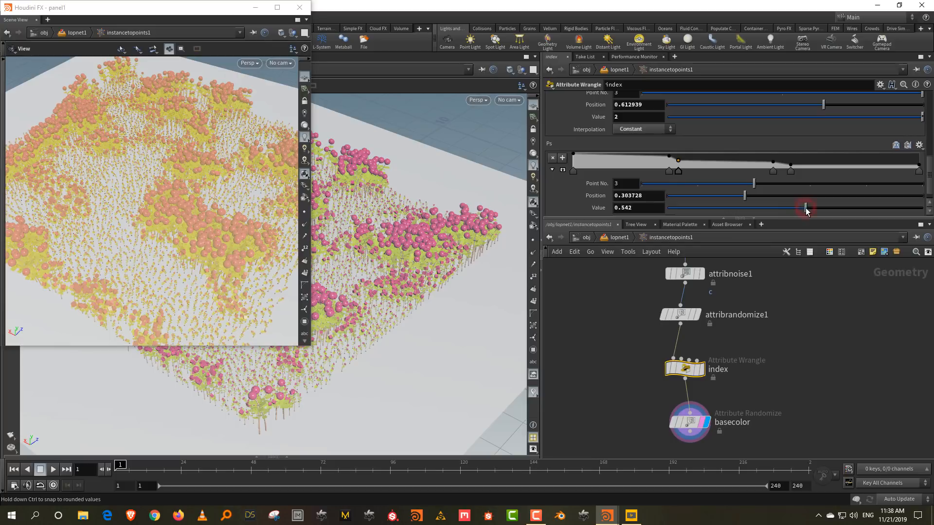
pyautogui.click(773, 171)
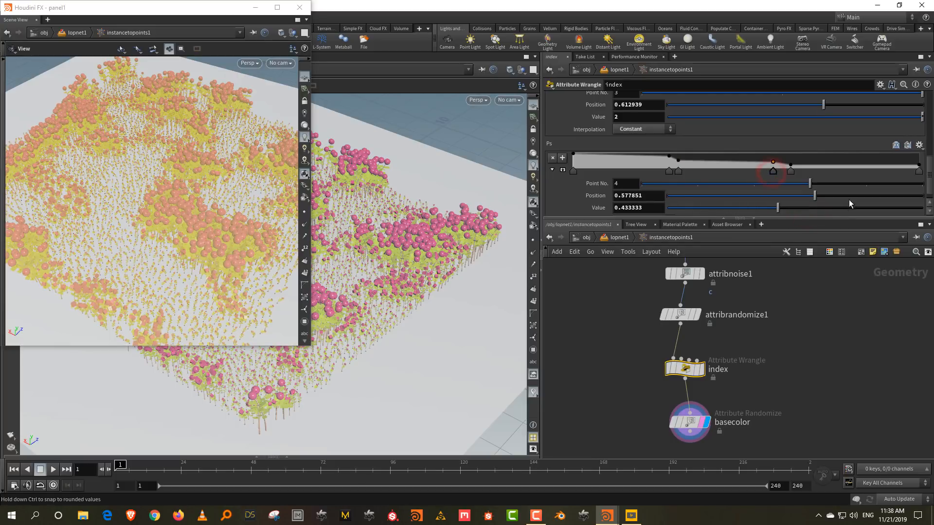
pyautogui.click(805, 208)
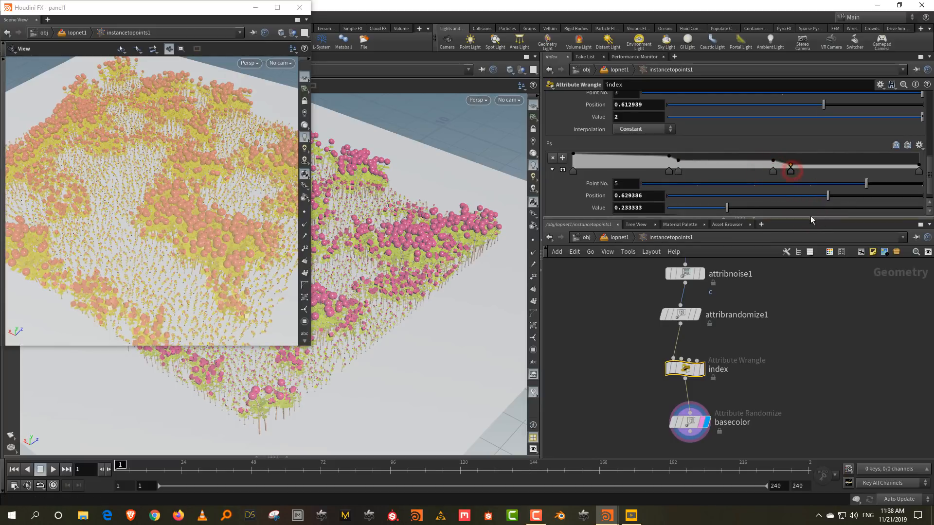
pyautogui.click(918, 170)
pyautogui.click(820, 208)
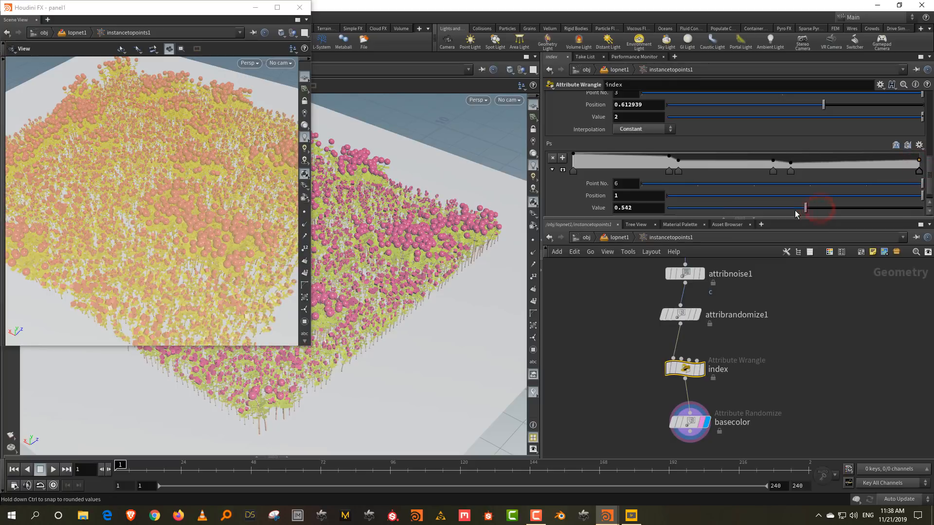
pyautogui.moveTo(820, 208); pyautogui.dragTo(772, 208)
pyautogui.click(800, 311)
# Step: Rename the basecolor attribute randomize node to flower
pyautogui.moveTo(735, 369); pyautogui.dragTo(732, 339, button='middle')
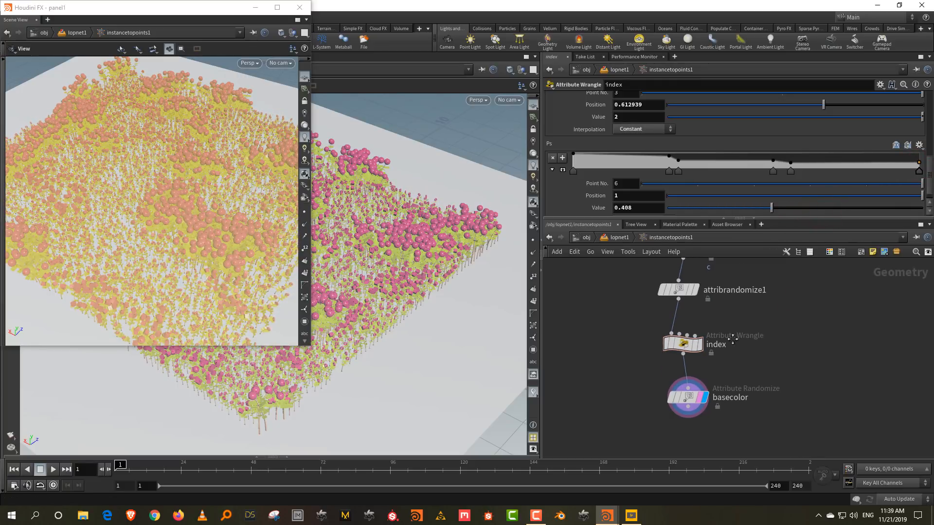
pyautogui.doubleClick(729, 397)
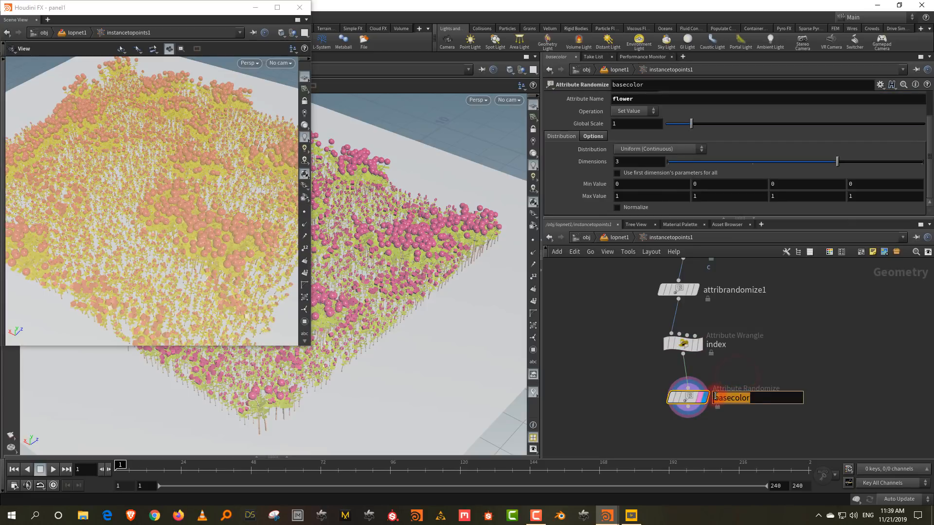
pyautogui.write('flower')
pyautogui.press('Return')
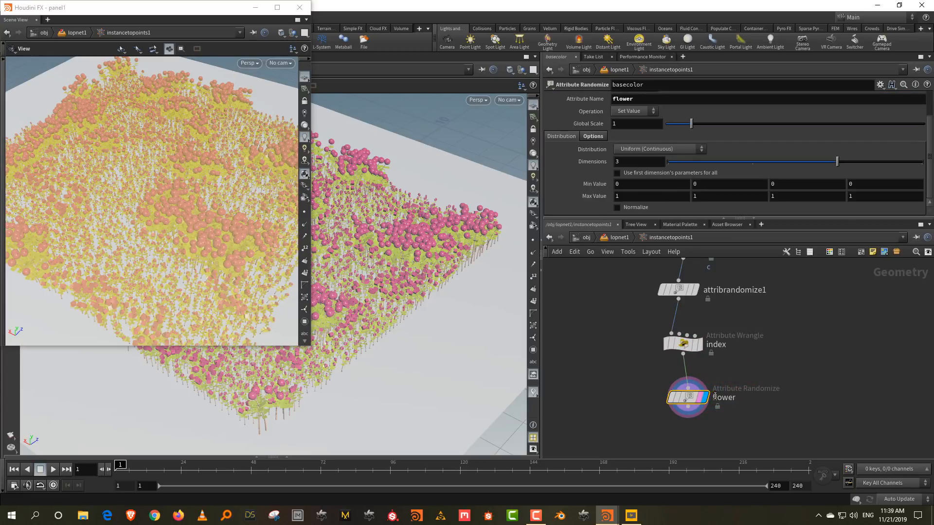
# Step: Disconnect the flower randomize node and set it aside, and wire a new Attribute Wrangle below index as the displayed output
pyautogui.moveTo(687, 397); pyautogui.dragTo(610, 403)
pyautogui.press('Tab')
pyautogui.write('wran')
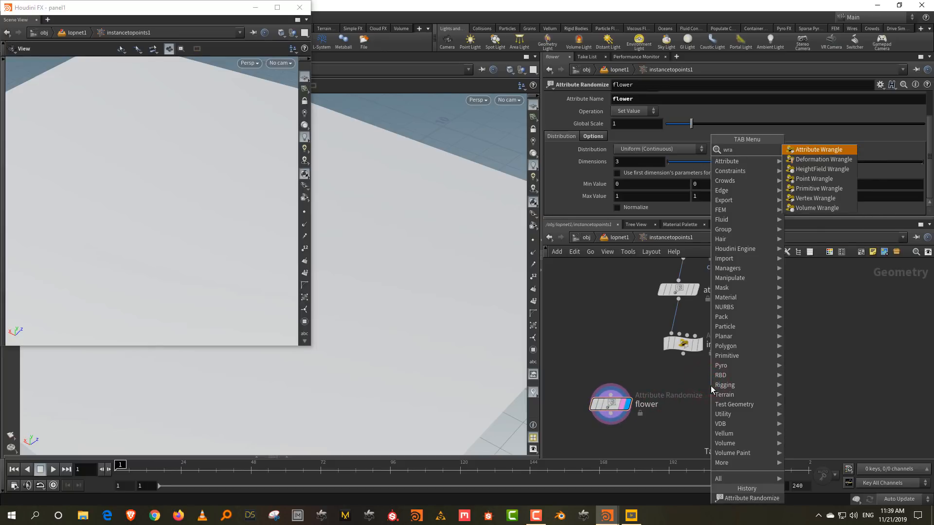
pyautogui.click(843, 151)
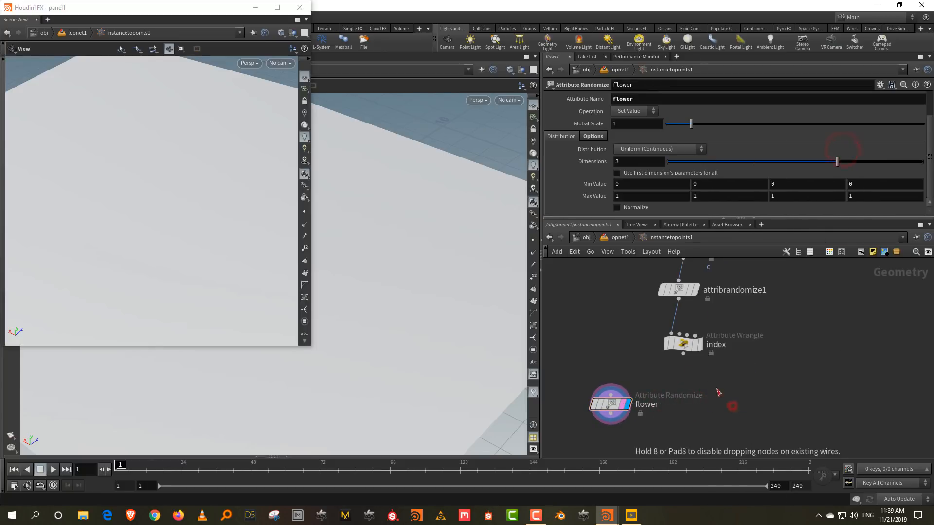
pyautogui.click(728, 404)
pyautogui.moveTo(683, 353); pyautogui.dragTo(705, 429)
pyautogui.click(730, 382)
pyautogui.moveTo(618, 401); pyautogui.dragTo(583, 405)
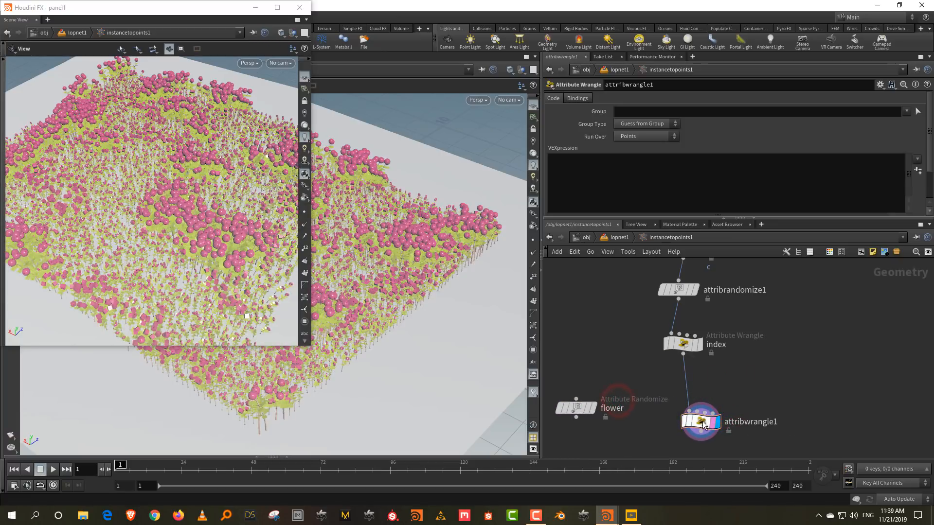
pyautogui.moveTo(703, 423); pyautogui.dragTo(686, 425)
pyautogui.click(716, 386)
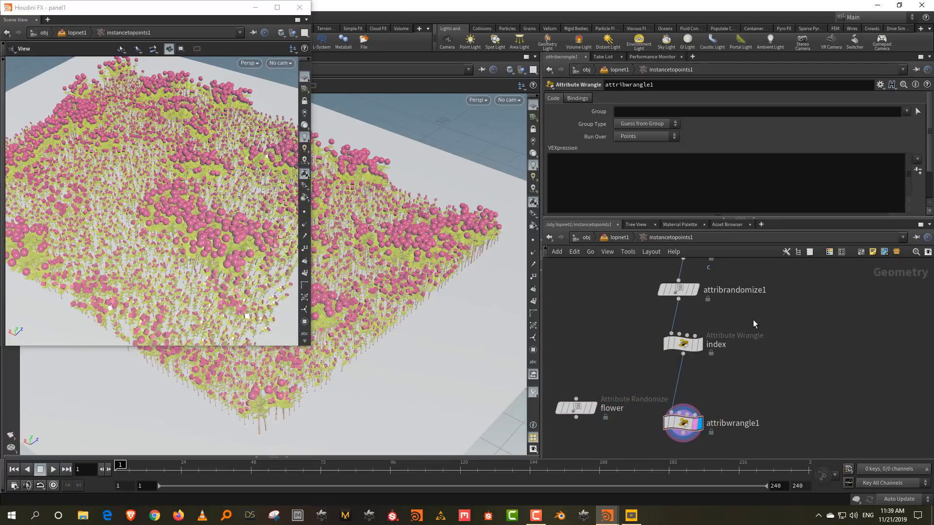
# Step: Check the attribute name in attribnoise1, and insert a Color node between index and attribwrangle1
pyautogui.moveTo(753, 320); pyautogui.dragTo(736, 372, button='middle')
pyautogui.moveTo(640, 326); pyautogui.dragTo(716, 299)
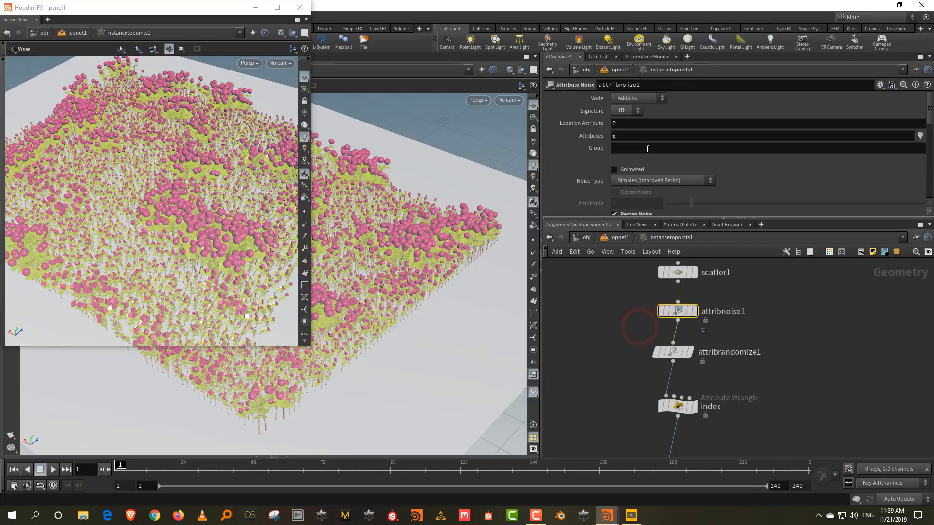
pyautogui.click(790, 321)
pyautogui.moveTo(786, 400); pyautogui.dragTo(765, 334, button='middle')
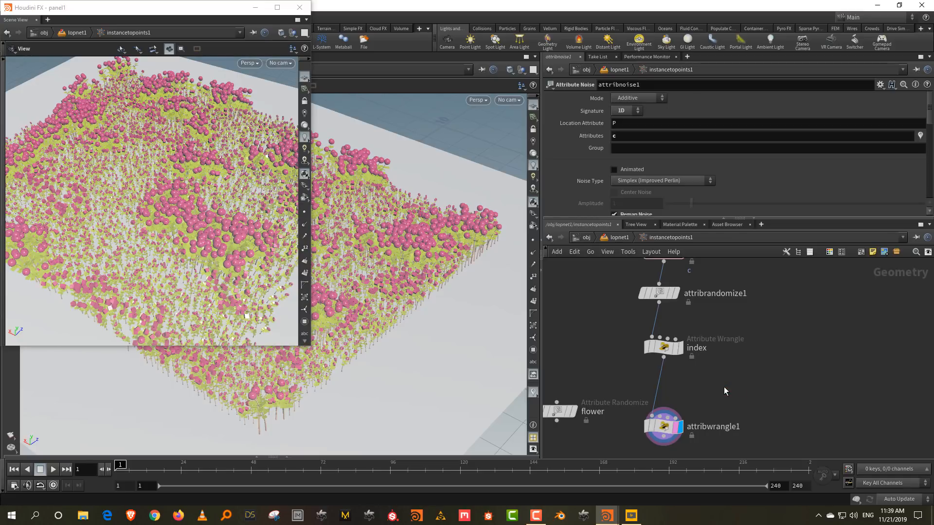
pyautogui.press('Tab')
pyautogui.write('colo')
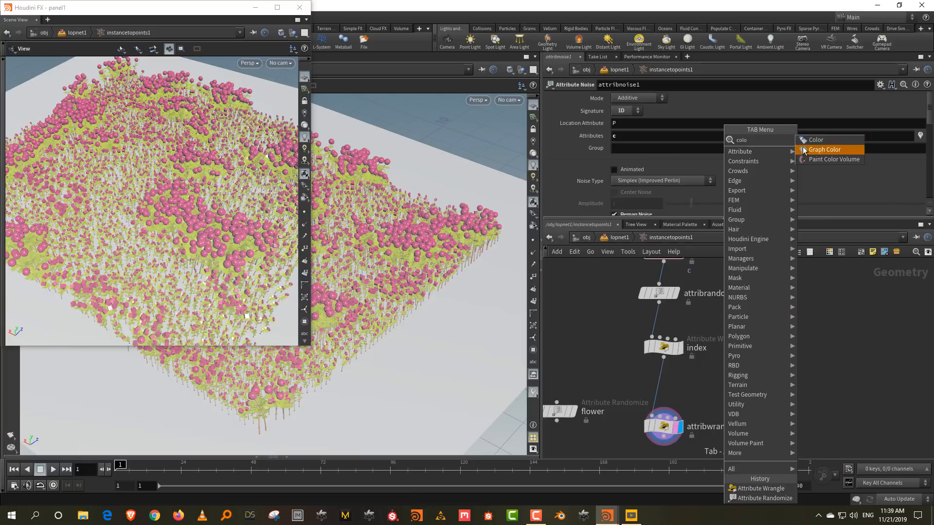
pyautogui.click(815, 139)
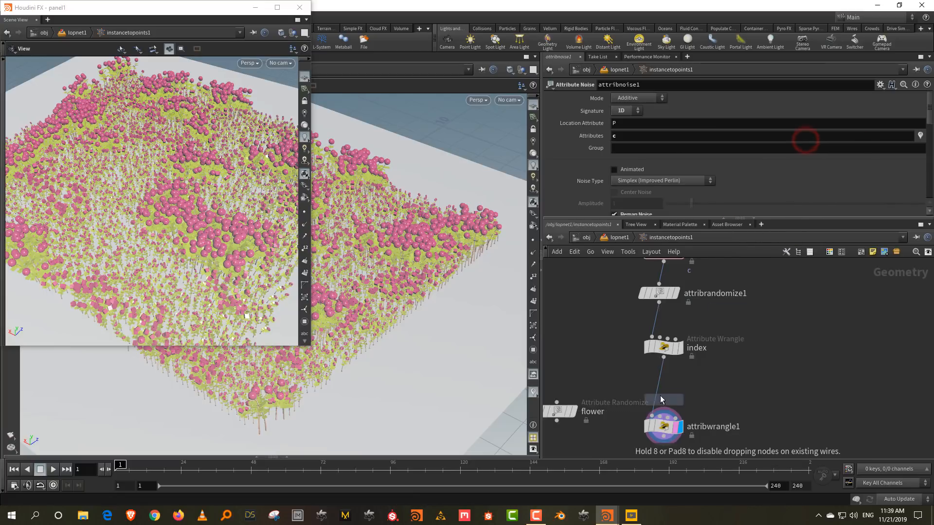
pyautogui.click(662, 396)
# Step: Set the Color node's type to Ramp from Attribute, driven by attribute c
pyautogui.click(650, 146)
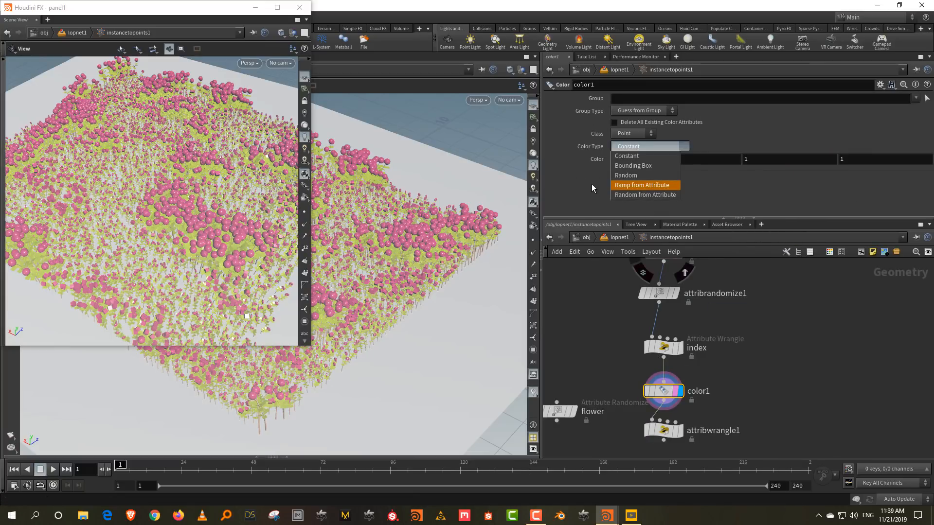
pyautogui.click(639, 186)
pyautogui.click(636, 161)
pyautogui.write('c')
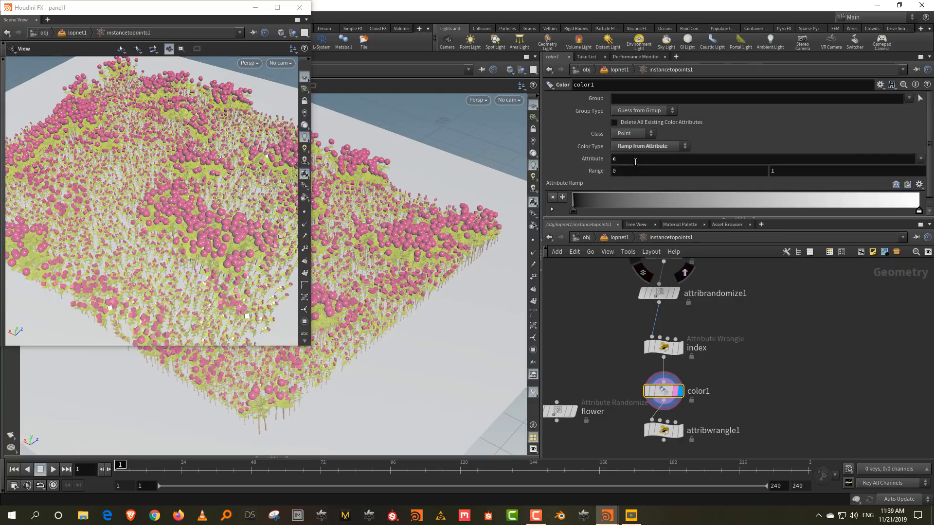
pyautogui.scroll(-1, 582, 156)
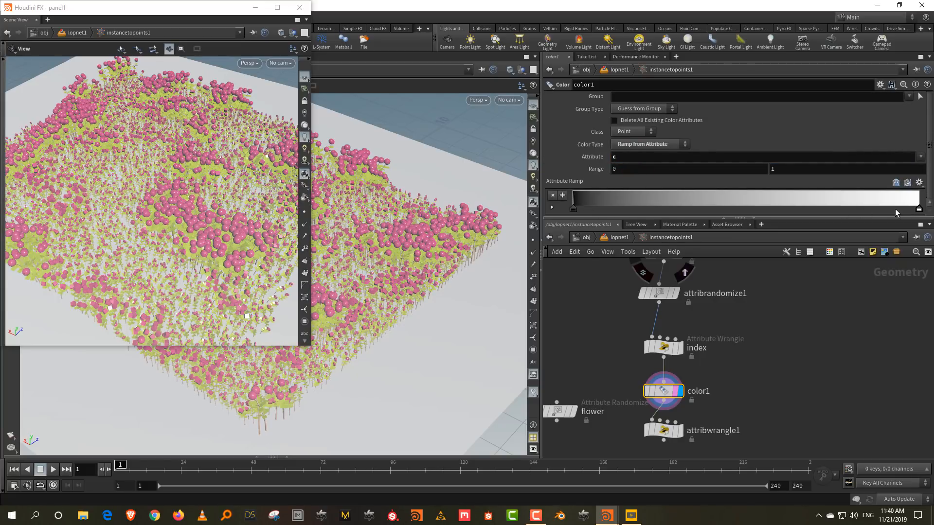
pyautogui.moveTo(751, 381); pyautogui.dragTo(743, 347, button='middle')
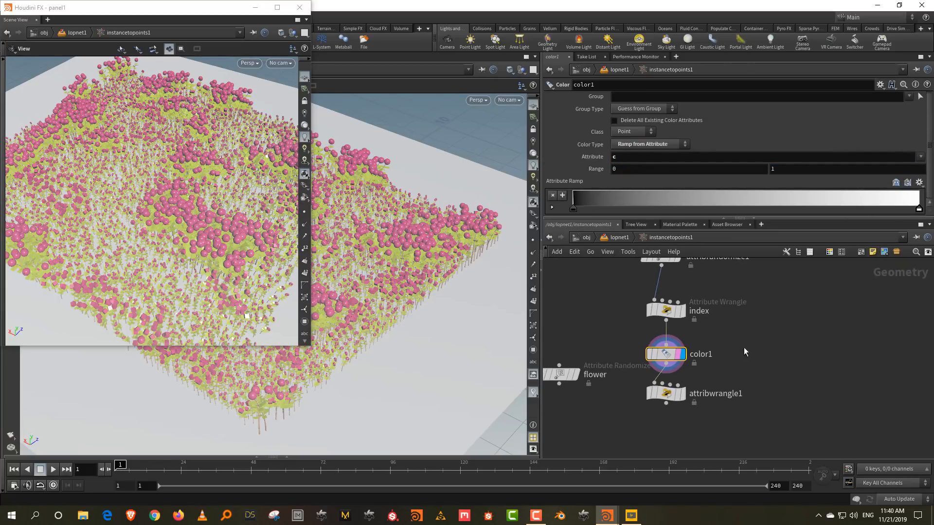
pyautogui.click(668, 396)
pyautogui.click(611, 168)
pyautogui.write('v')
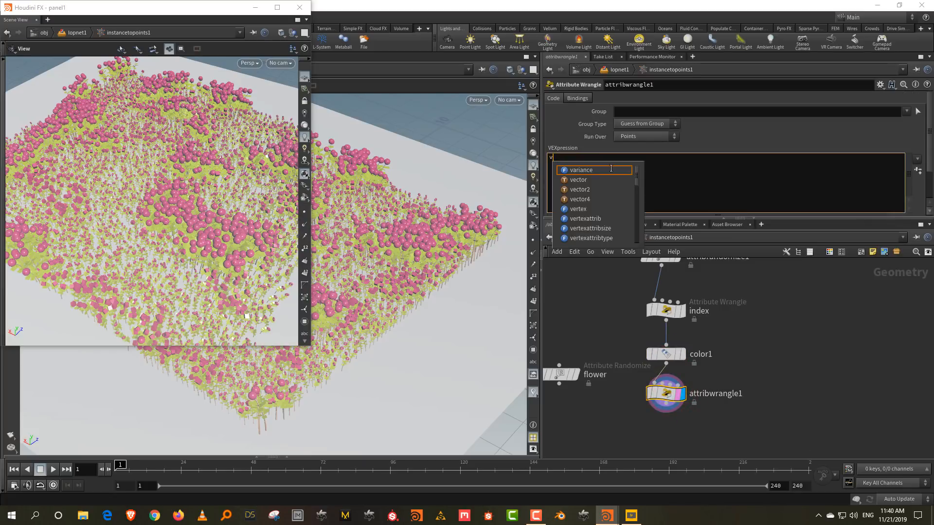
pyautogui.write('@flower = @Cd;')
pyautogui.click(841, 343)
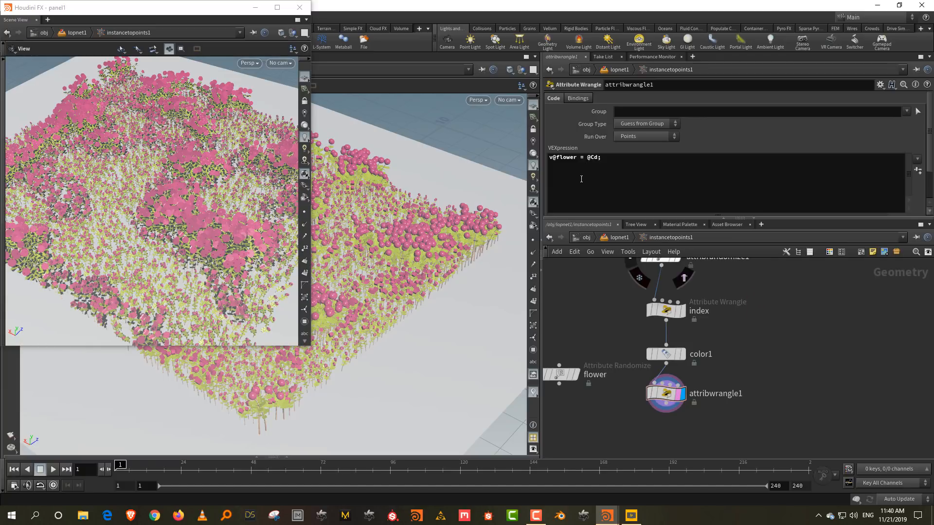
# Step: Return to the LOP network and preview the instanced flowers with Karma (Beta) in the floating viewport
pyautogui.click(665, 354)
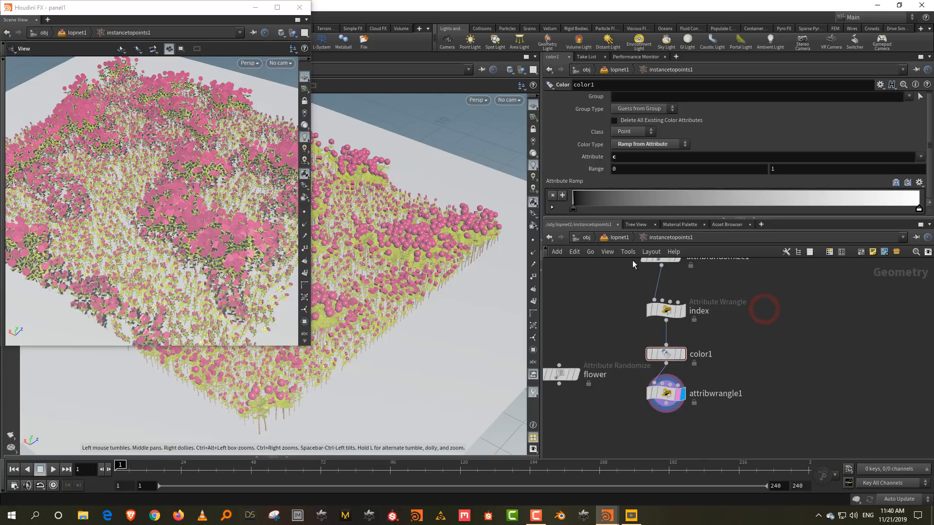
pyautogui.click(619, 237)
pyautogui.click(249, 63)
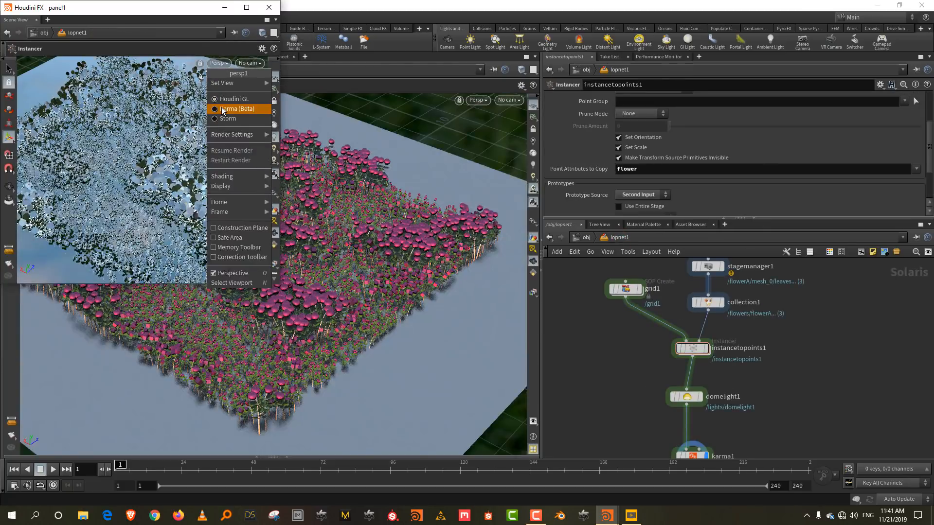
pyautogui.click(229, 104)
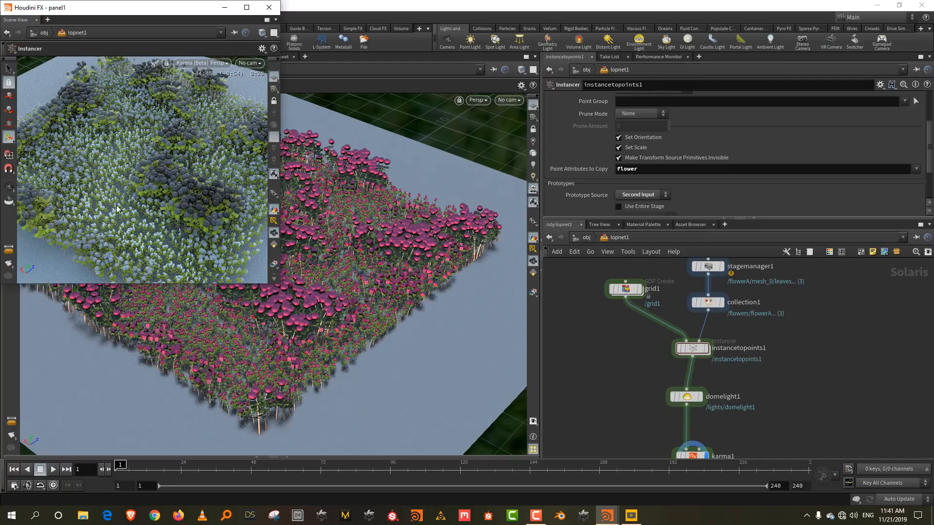
# Step: Back inside instancetopoints1, color the start key of color1's ramp pink with hue 323, saturation 0.913 and value 0.945
pyautogui.doubleClick(693, 348)
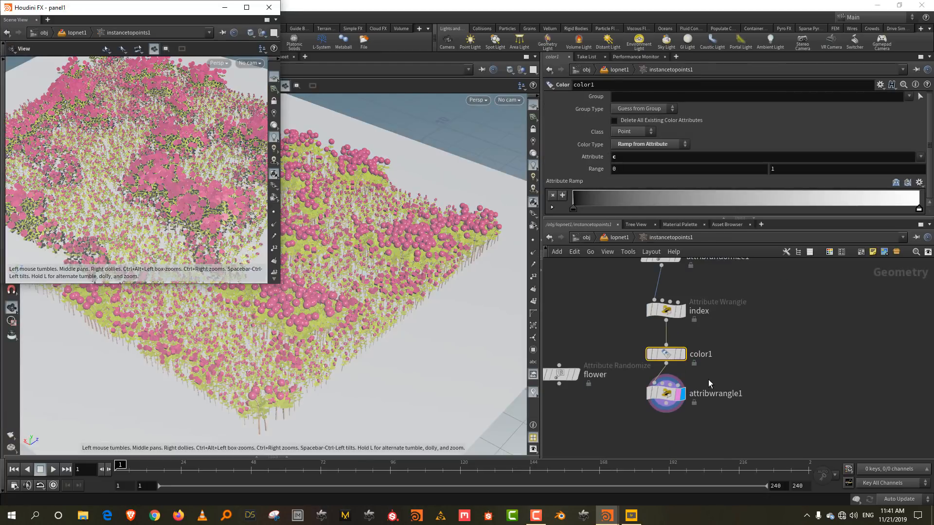
pyautogui.click(667, 394)
pyautogui.click(666, 354)
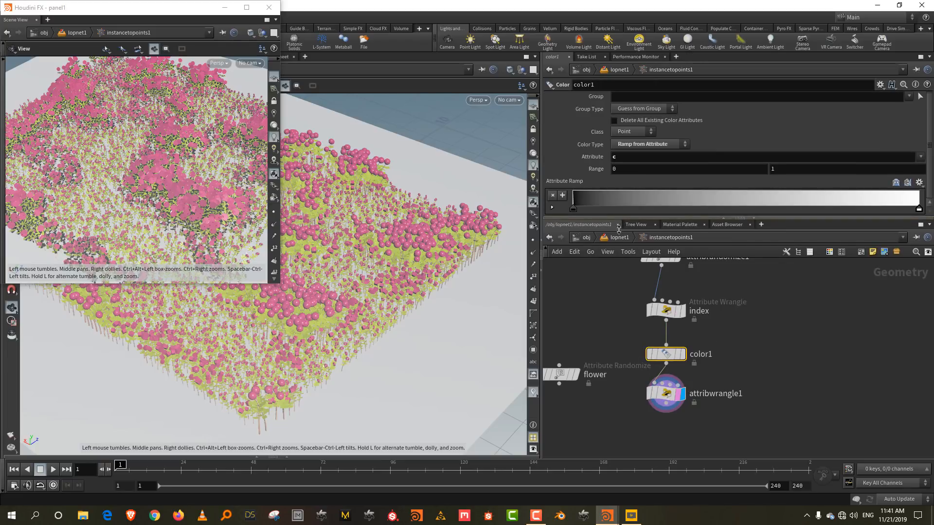
pyautogui.moveTo(619, 218); pyautogui.dragTo(601, 260)
pyautogui.click(574, 211)
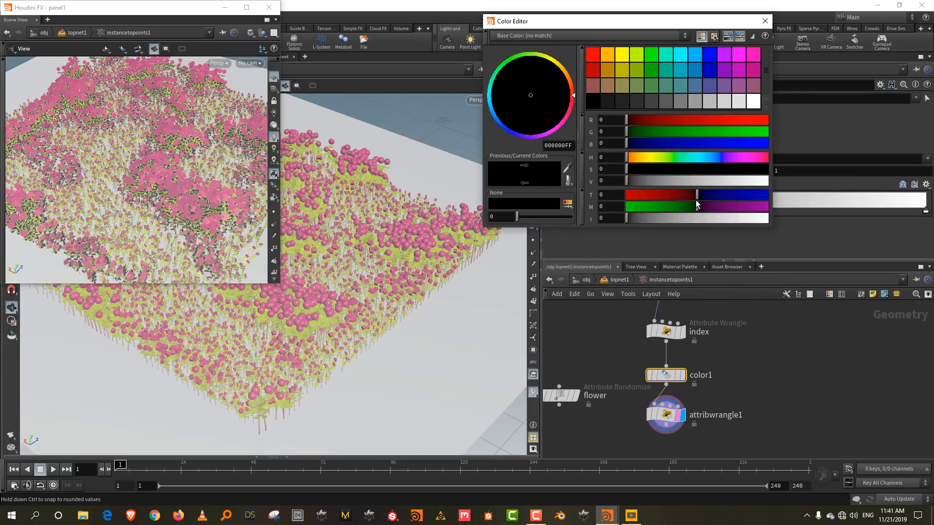
pyautogui.click(753, 157)
pyautogui.click(754, 169)
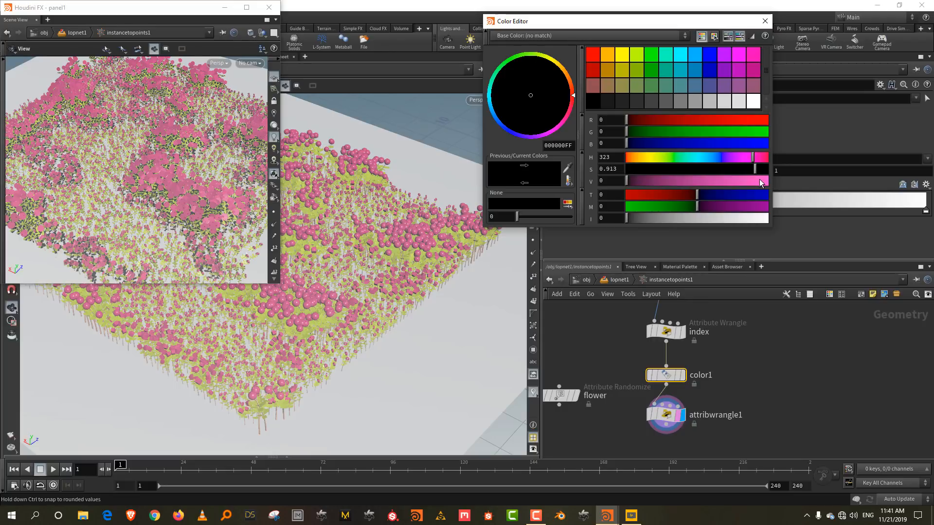
pyautogui.click(760, 181)
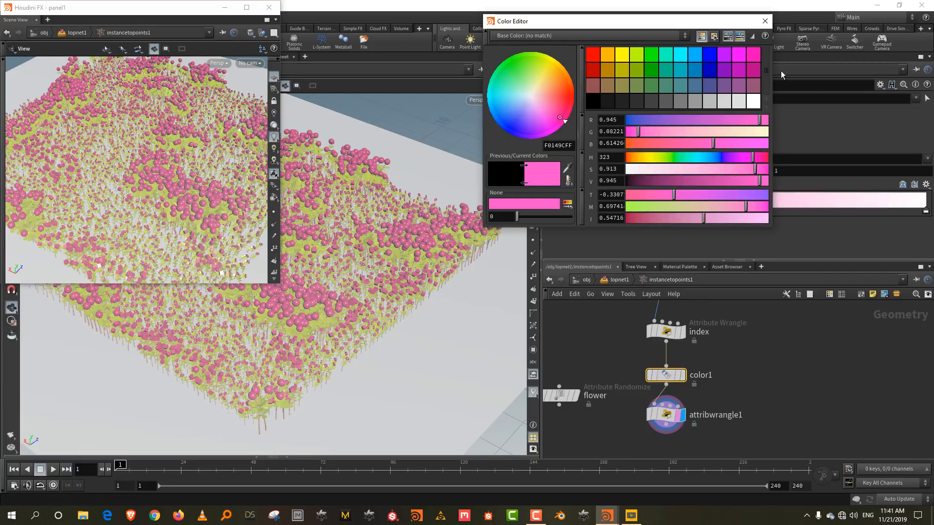
pyautogui.click(764, 22)
# Step: Add a key about a third of the way along the ramp and color it orange with hue 24 and saturation 0.917
pyautogui.moveTo(684, 206); pyautogui.dragTo(697, 209)
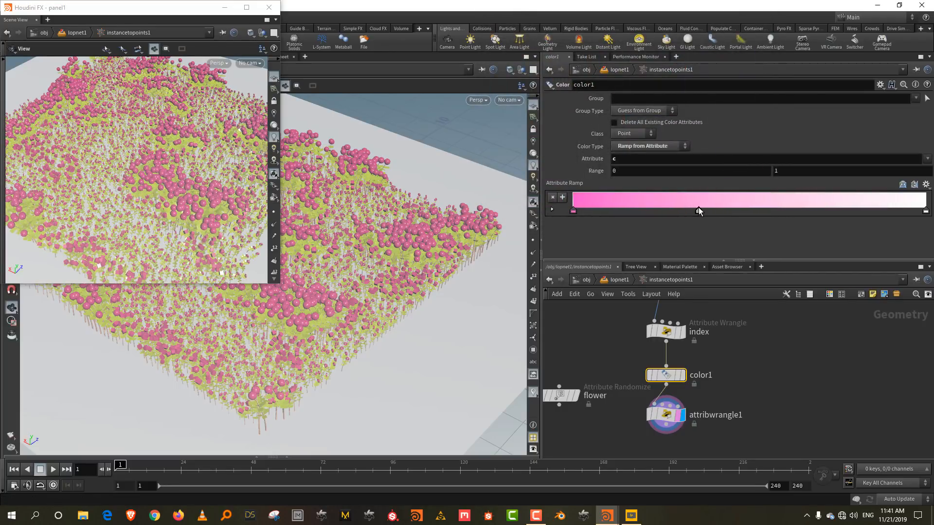
pyautogui.doubleClick(697, 210)
pyautogui.click(635, 158)
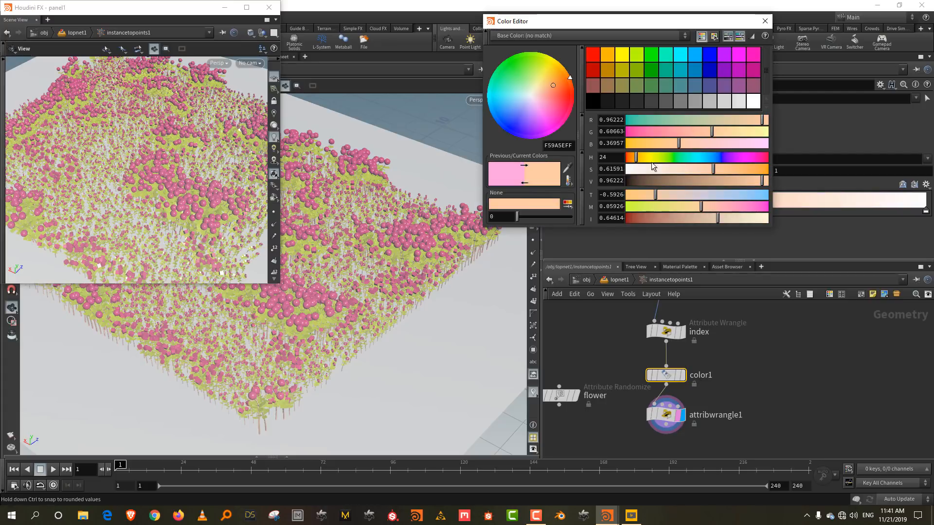
pyautogui.moveTo(752, 169); pyautogui.dragTo(756, 169)
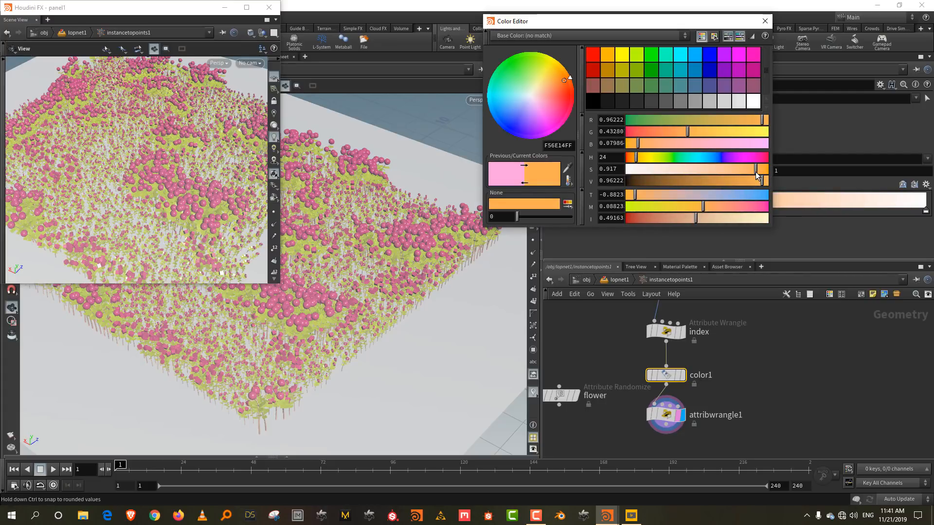
# Step: Color the ramp's end key yellow with hue 59 and saturation 0.92, and move the pink key inward from the start
pyautogui.doubleClick(925, 211)
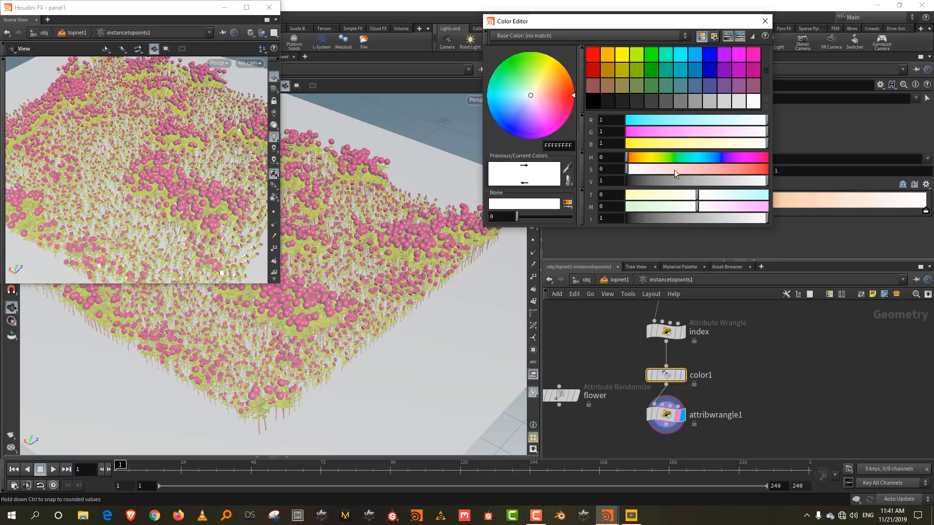
pyautogui.click(649, 158)
pyautogui.click(756, 170)
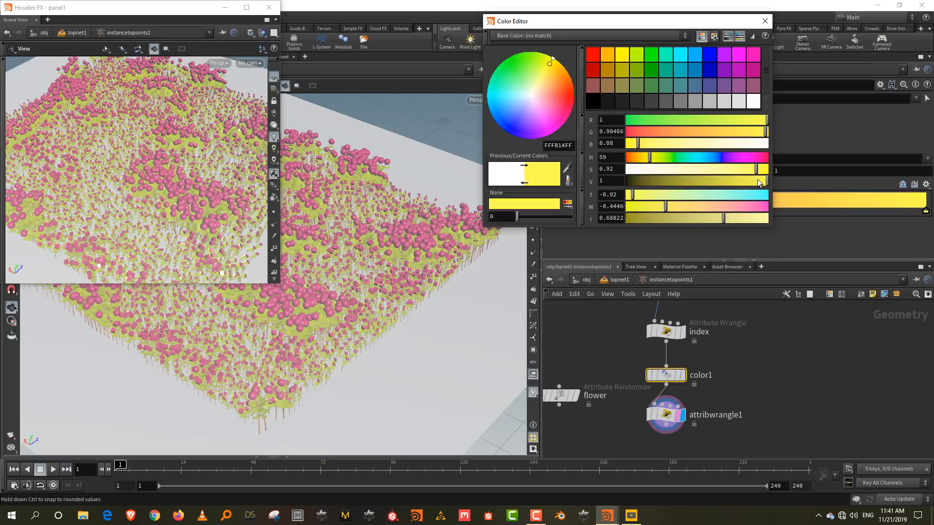
pyautogui.click(758, 181)
pyautogui.click(609, 283)
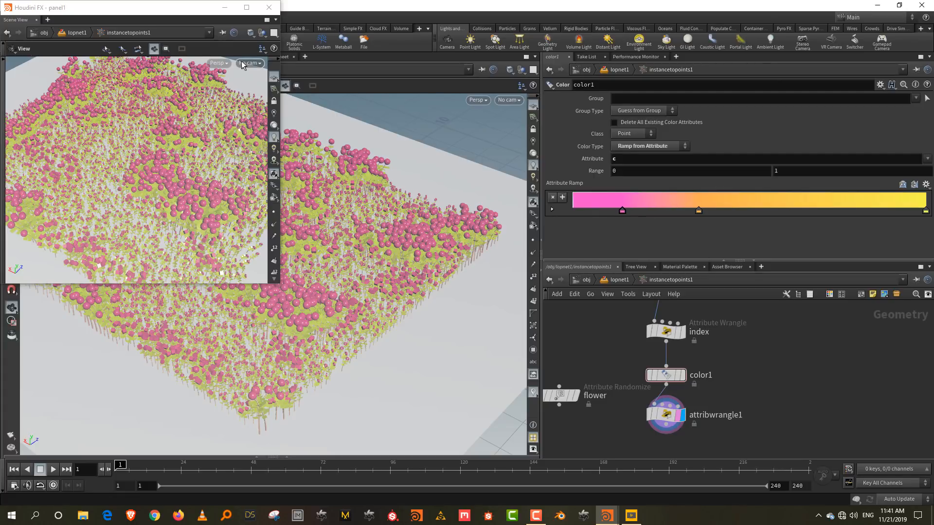
# Step: Check the ramp colors in the Karma render at LOP network level, and switch the floating viewport back to Houdini GL
pyautogui.click(620, 279)
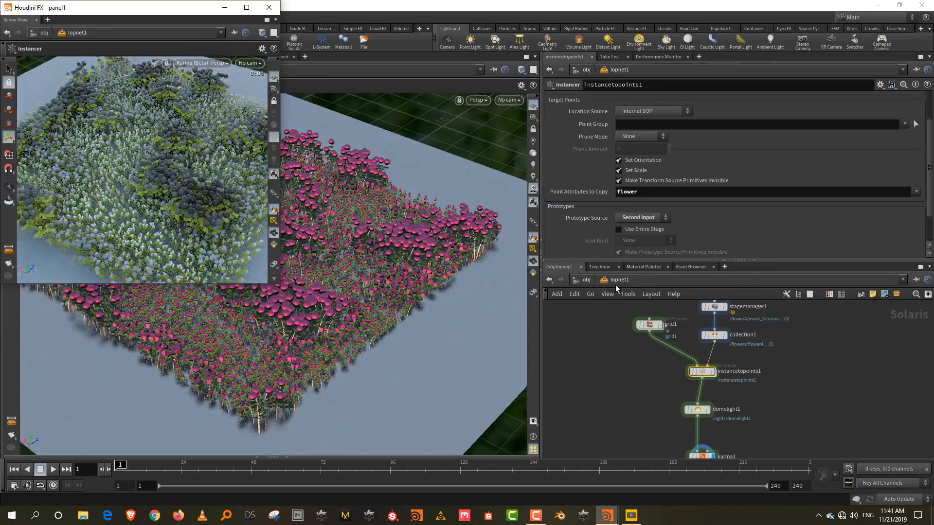
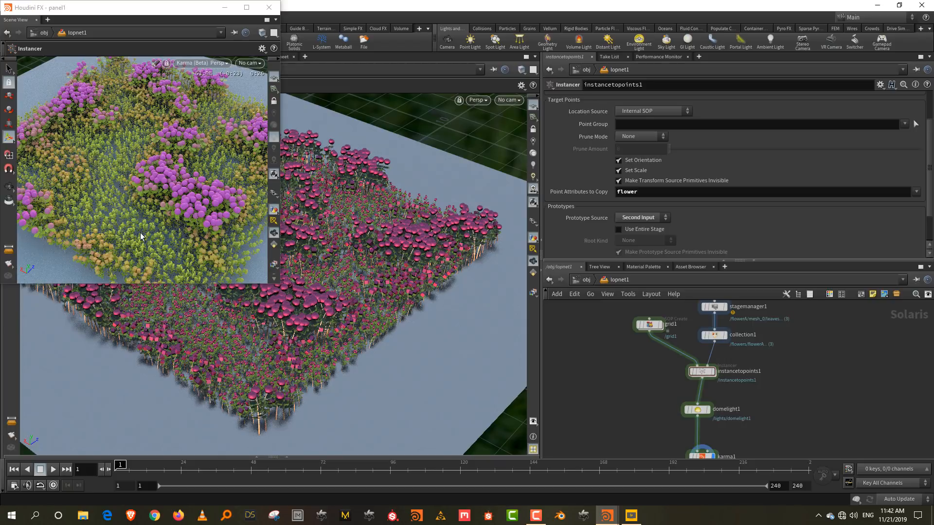
pyautogui.click(194, 64)
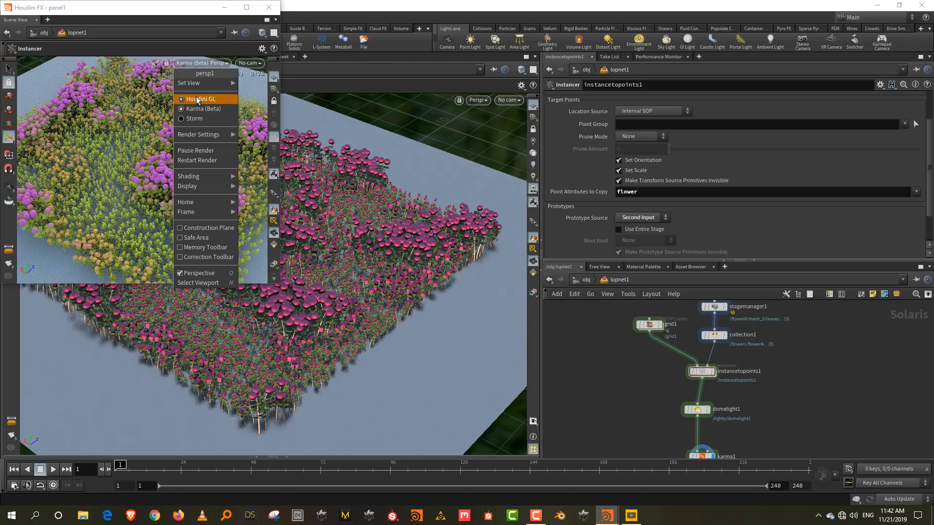
pyautogui.click(197, 100)
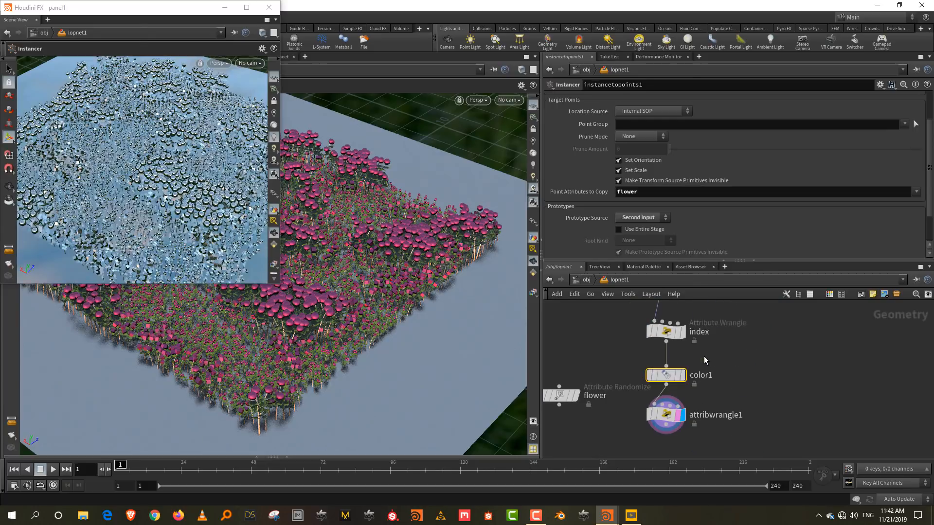
# Step: Go back inside instancetopoints1 and rename attribwrangle1 as flower
pyautogui.doubleClick(704, 356)
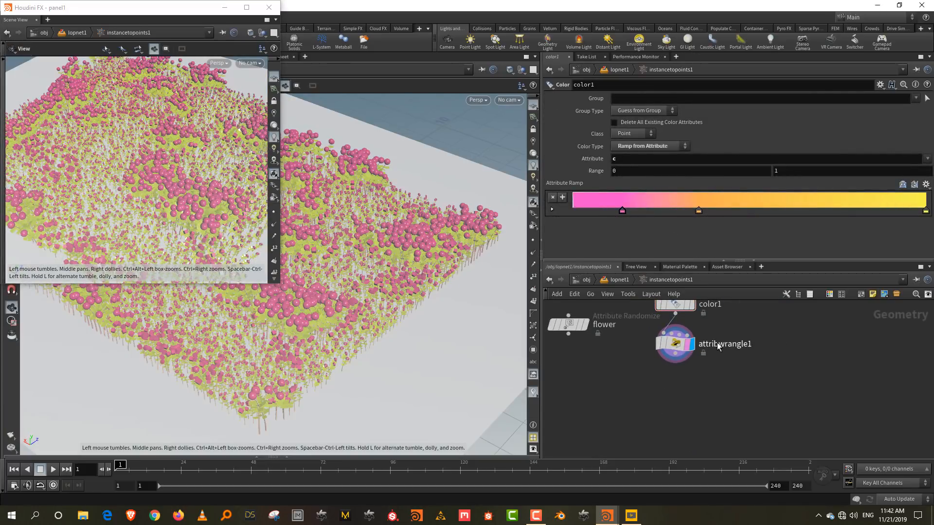
pyautogui.doubleClick(717, 345)
pyautogui.write('flower')
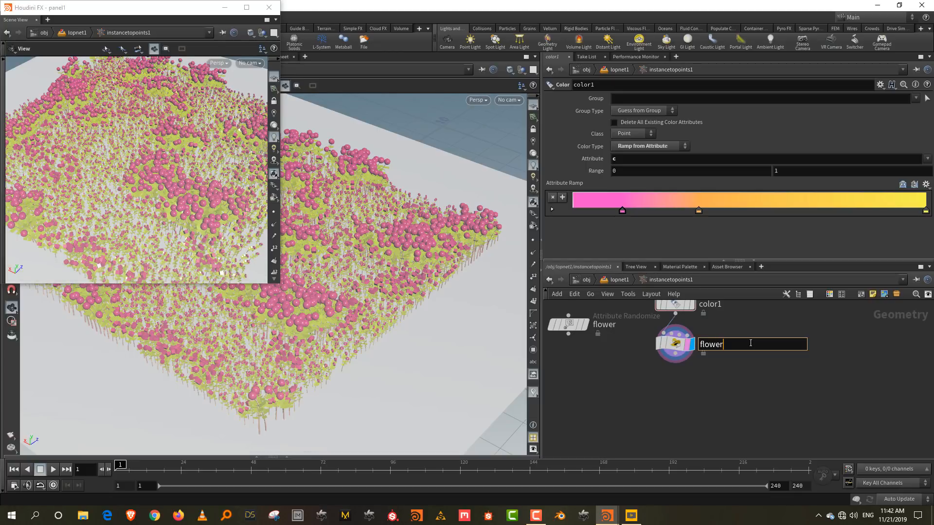
pyautogui.press('Return')
# Step: Add an Attribute Randomize node below the flower wrangle, wire it in as the displayed output, and rename it leaves
pyautogui.press('Tab')
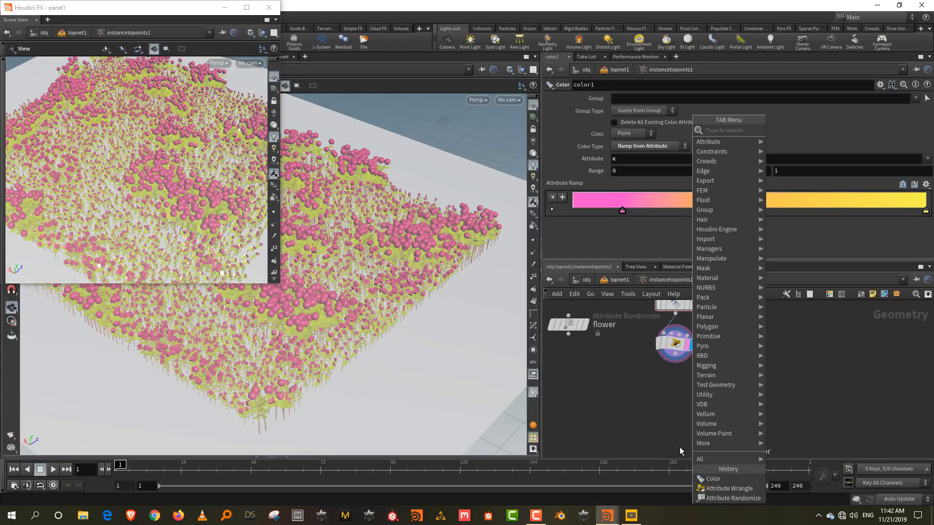
pyautogui.click(728, 498)
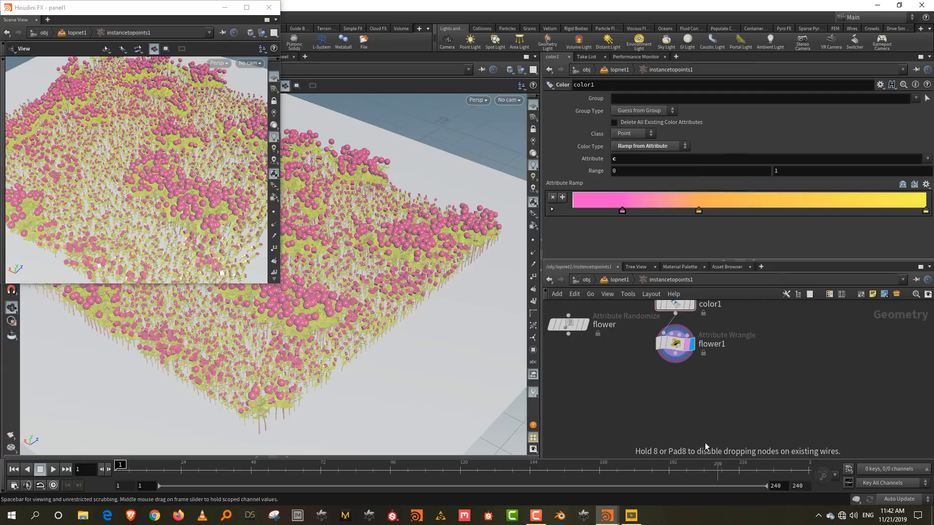
pyautogui.click(688, 408)
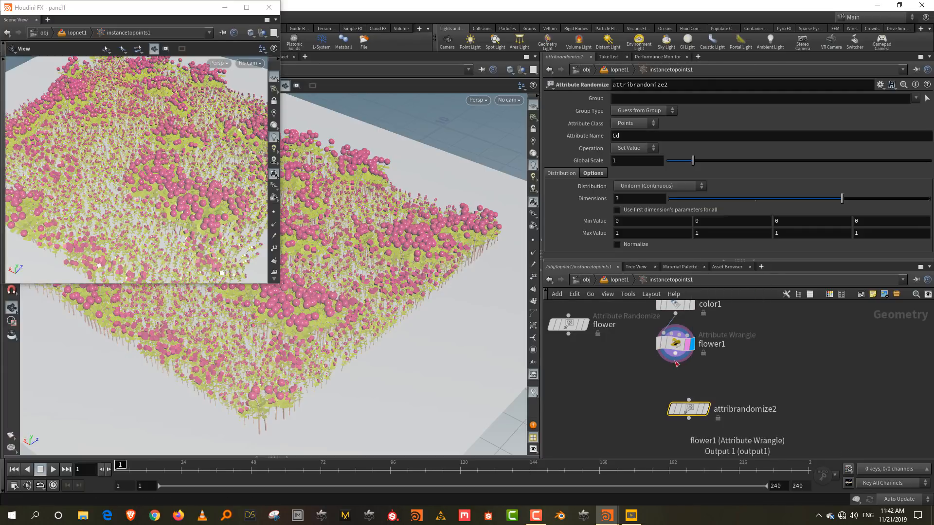
pyautogui.click(704, 408)
pyautogui.click(733, 409)
pyautogui.write('leaves')
pyautogui.press('Return')
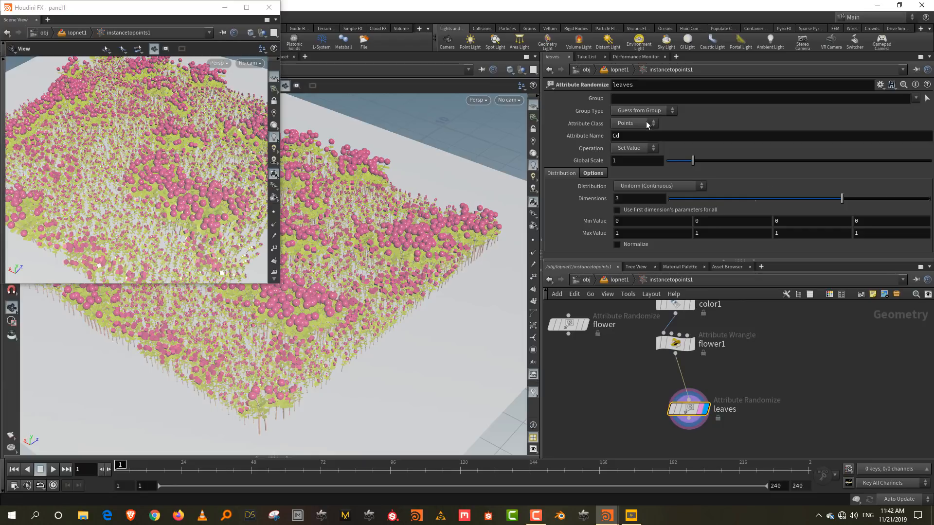
# Step: Set the attribute name of the leaves randomize node to leaves
pyautogui.click(627, 136)
pyautogui.press('BackSpace')
pyautogui.press('BackSpace')
pyautogui.write('leaves')
pyautogui.press('Return')
# Step: Set the first, third and fourth components of the leaves node's maximum value to 0
pyautogui.moveTo(624, 234); pyautogui.dragTo(600, 233)
pyautogui.write('0')
pyautogui.press('Return')
pyautogui.write('0')
pyautogui.press('Return')
pyautogui.moveTo(864, 234); pyautogui.dragTo(848, 234)
pyautogui.write('0')
pyautogui.press('Return')
# Step: Set the green component of the leaves randomize range to a minimum of 0.2 and a maximum of 0.5
pyautogui.click(699, 221)
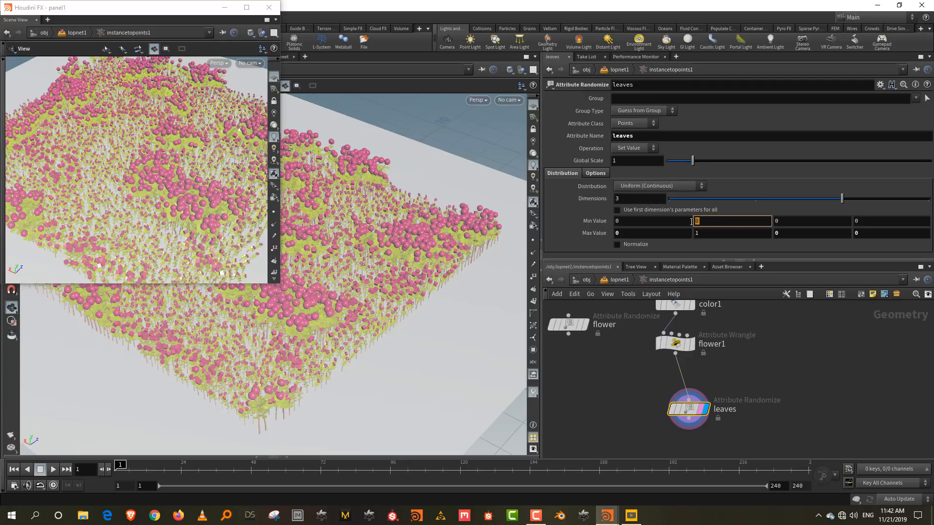
pyautogui.write('0.2')
pyautogui.press('Return')
pyautogui.click(698, 234)
pyautogui.write('0.5')
pyautogui.press('Return')
# Step: Add leaves to the point attributes copied by the instancetopoints1 LOP, so the list reads flower leaves
pyautogui.click(619, 280)
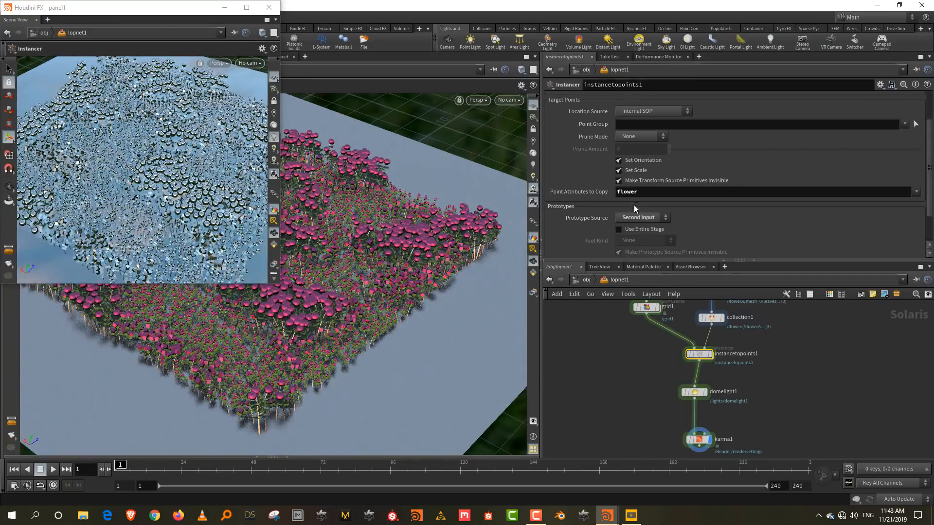
pyautogui.click(651, 194)
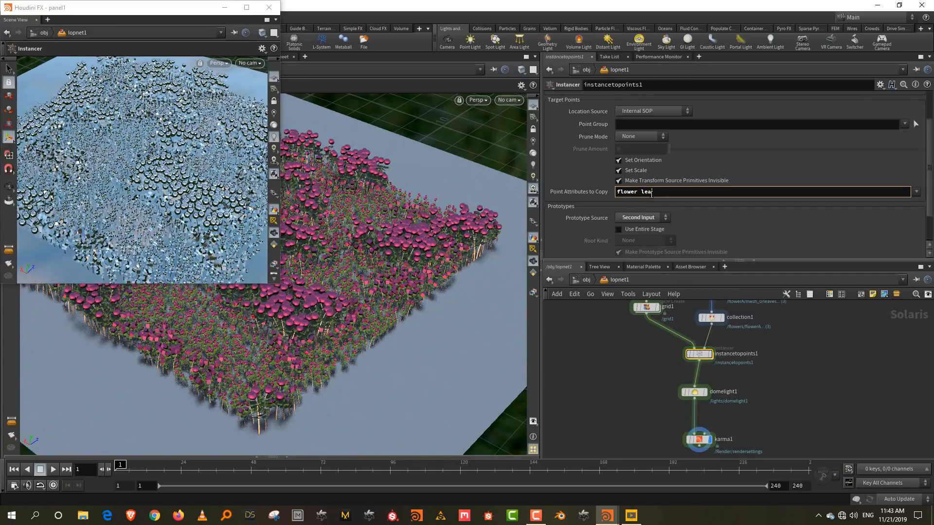
pyautogui.press('Return')
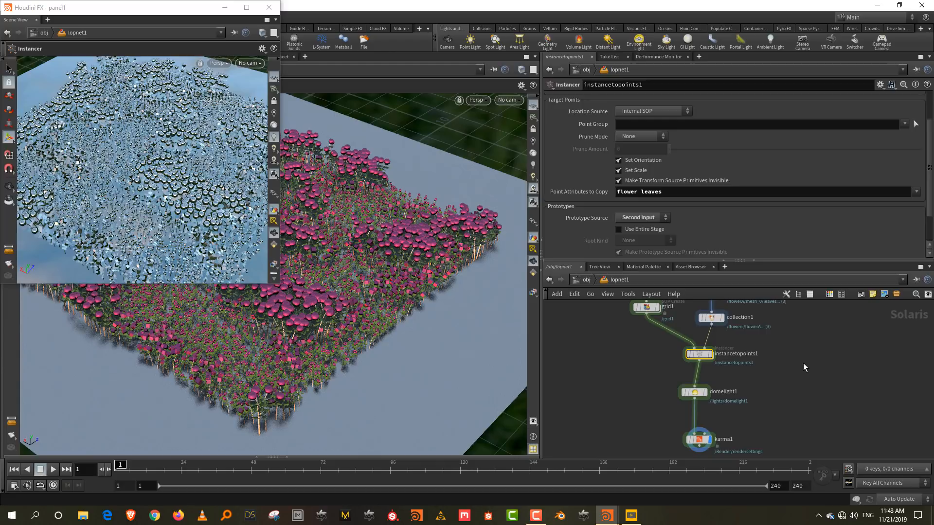
# Step: In materiallibrary1, connect bind2's leaves output to the leaves shader's basecolor input, and return to the LOP network
pyautogui.moveTo(749, 311); pyautogui.dragTo(741, 397, button='middle')
pyautogui.moveTo(752, 329); pyautogui.dragTo(744, 383, button='middle')
pyautogui.scroll(1, 733, 364)
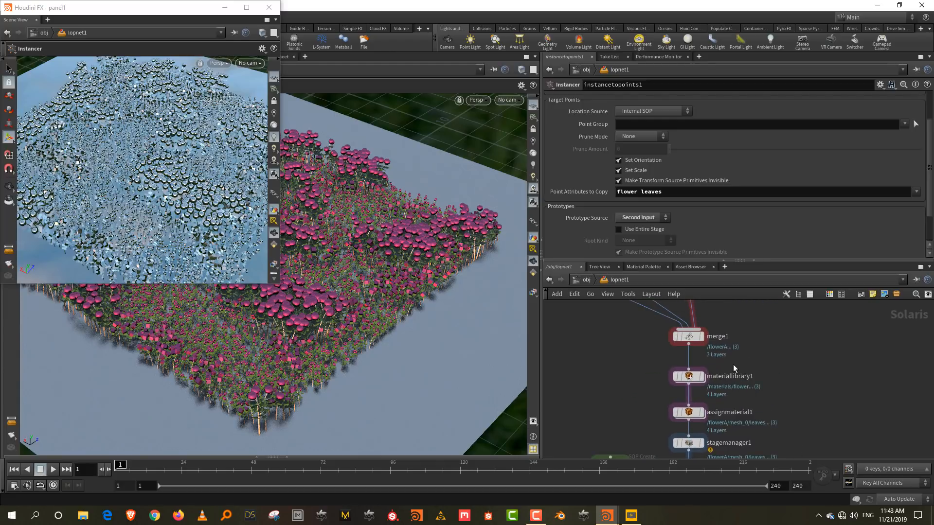
pyautogui.doubleClick(690, 378)
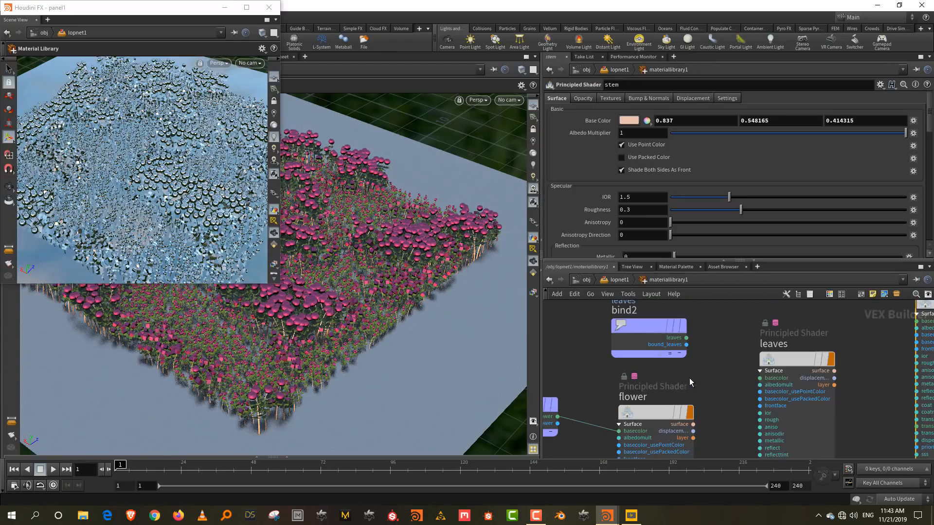
pyautogui.click(687, 338)
pyautogui.click(736, 372)
pyautogui.moveTo(731, 328); pyautogui.dragTo(733, 350, button='middle')
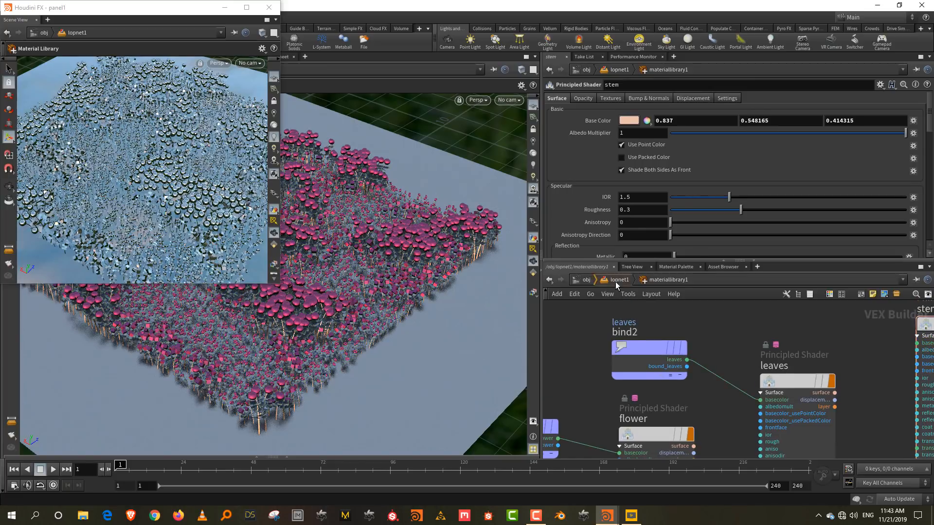
pyautogui.click(614, 282)
pyautogui.moveTo(626, 379); pyautogui.dragTo(630, 303, button='middle')
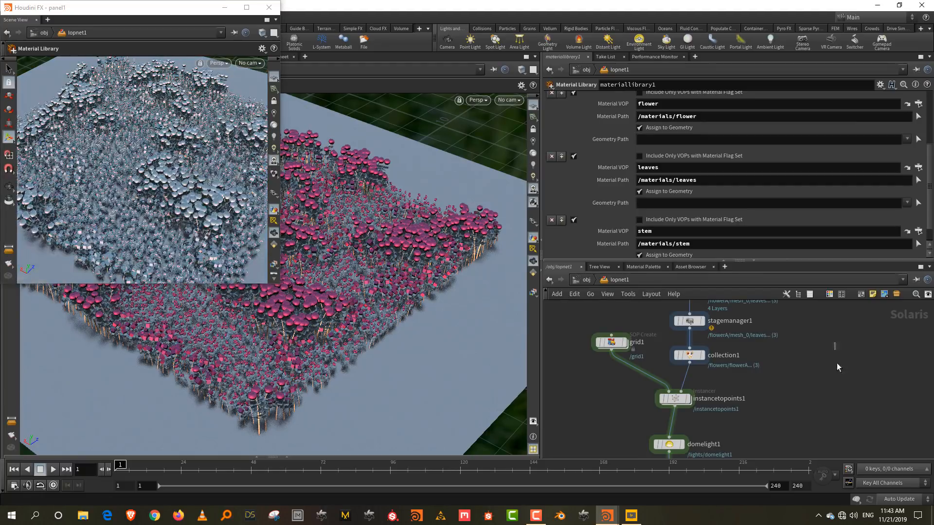
# Step: Switch the floating scene view to the Karma renderer and enlarge its window
pyautogui.scroll(-5, 798, 357)
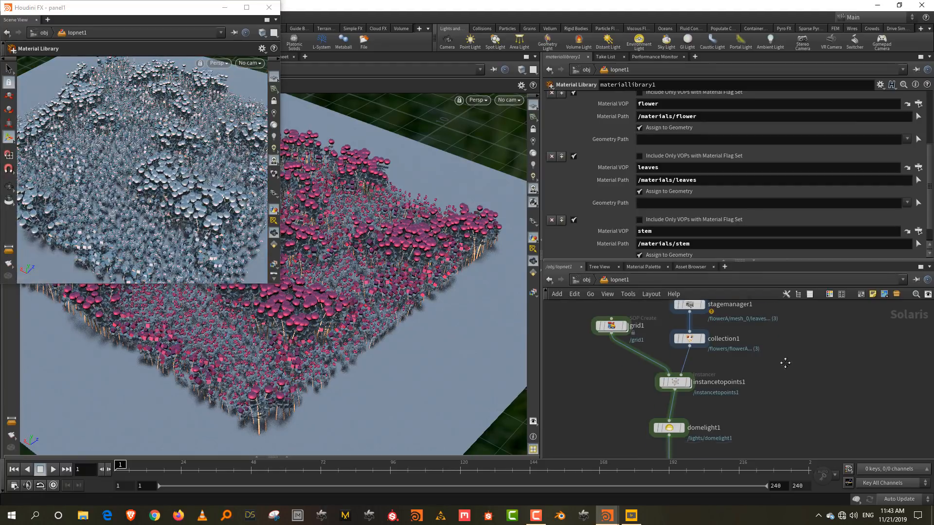
pyautogui.click(225, 63)
pyautogui.click(231, 108)
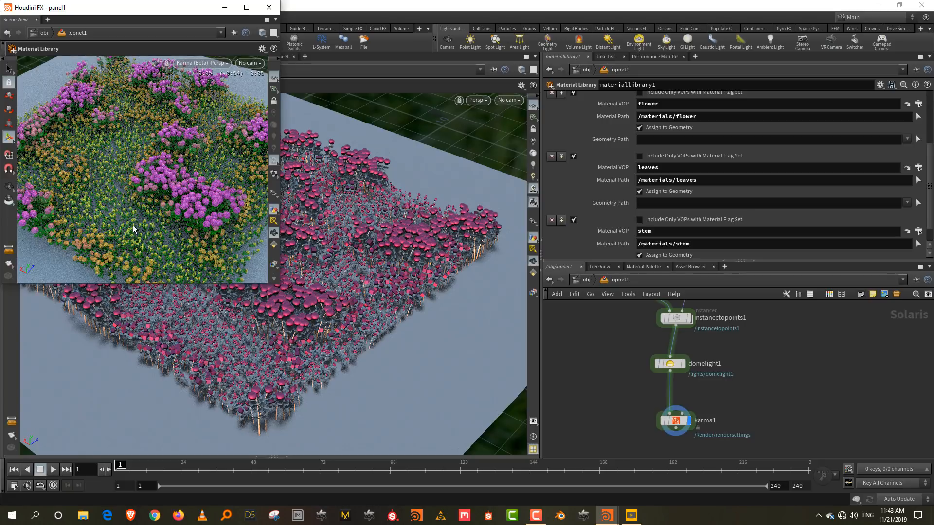
pyautogui.moveTo(277, 287); pyautogui.dragTo(394, 367)
pyautogui.press('Escape')
# Step: Examine the flower and leaf colors in the Karma render up close and from several angles
pyautogui.moveTo(214, 242); pyautogui.dragTo(216, 196)
pyautogui.moveTo(216, 196); pyautogui.dragTo(287, 239, button='right')
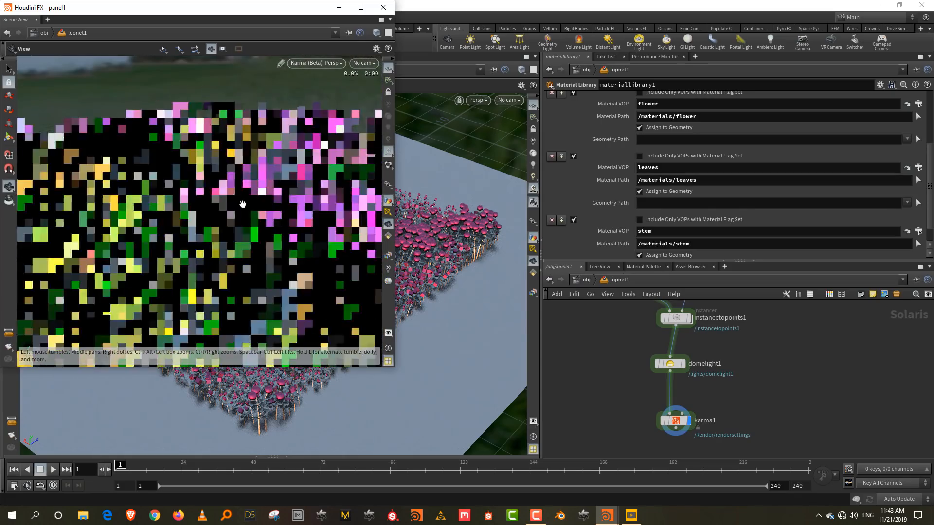
pyautogui.moveTo(287, 239); pyautogui.dragTo(270, 180, button='middle')
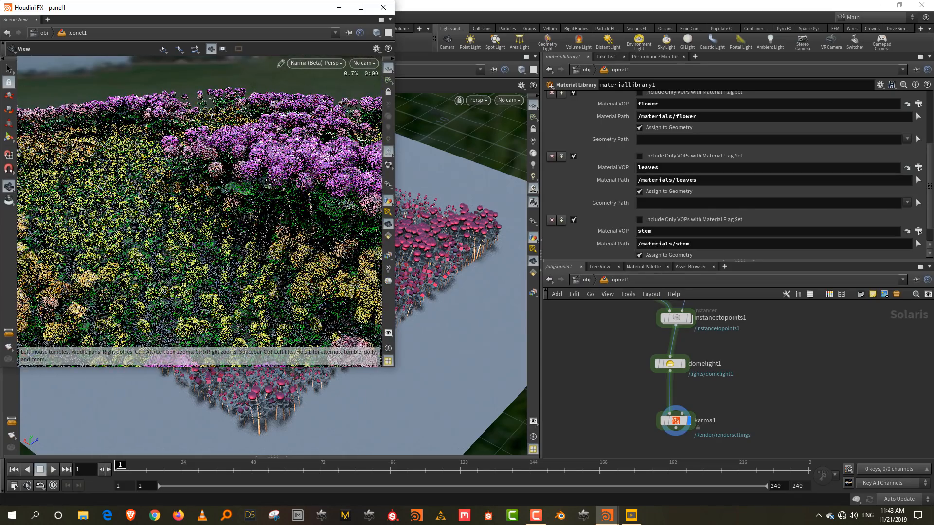
pyautogui.moveTo(246, 263); pyautogui.dragTo(221, 196, button='middle')
pyautogui.moveTo(229, 168); pyautogui.dragTo(222, 242, button='right')
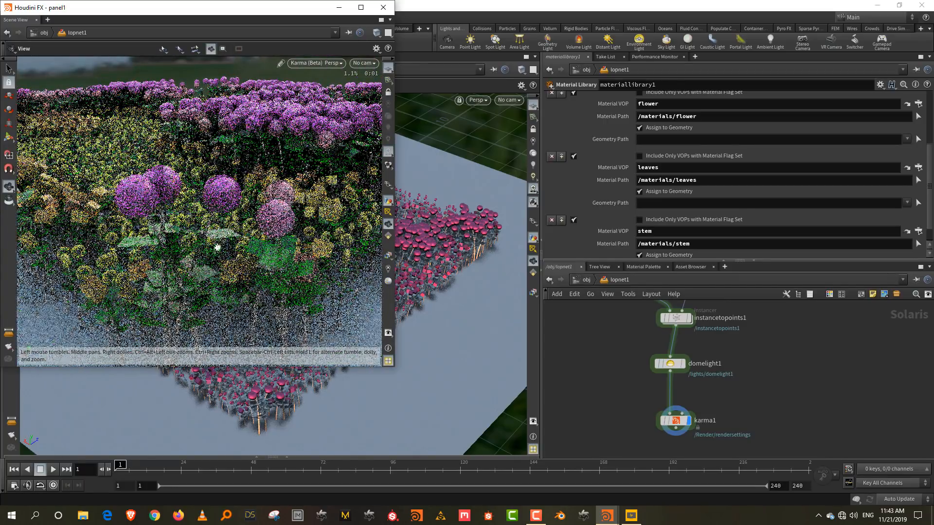
pyautogui.moveTo(212, 240); pyautogui.dragTo(200, 165)
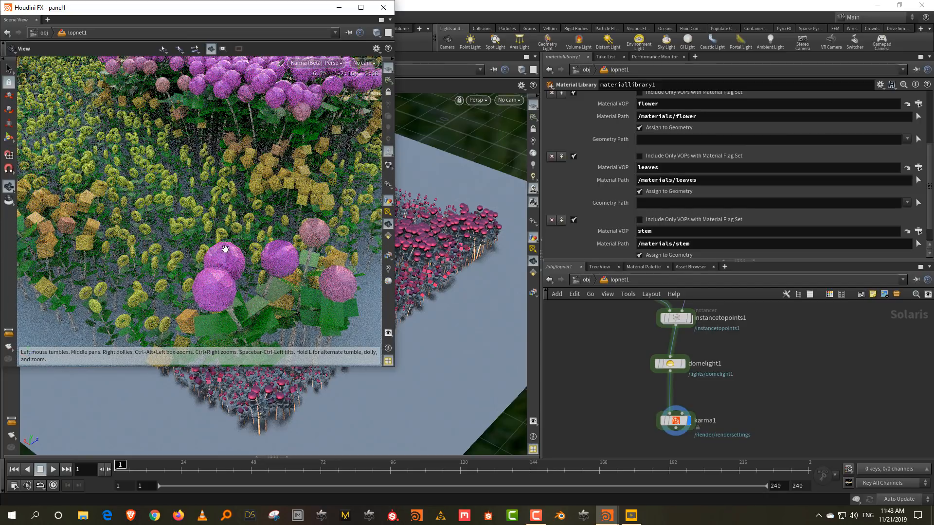
pyautogui.moveTo(231, 239); pyautogui.dragTo(229, 221)
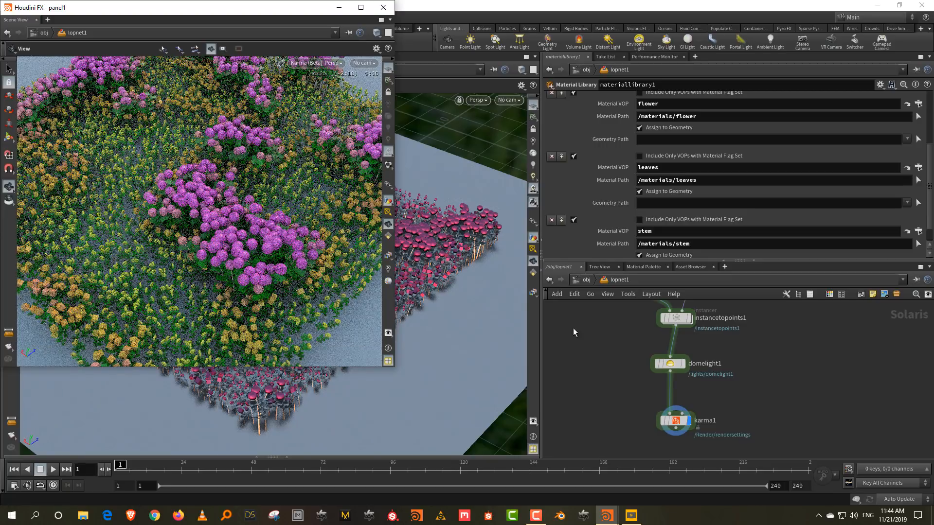
# Step: Inside instancetopoints1, set the first component of the leaves randomize range to a minimum of 0.2 and a maximum of 0.5, and return to lopnet1
pyautogui.doubleClick(681, 322)
pyautogui.doubleClick(706, 234)
pyautogui.write('1')
pyautogui.press('Return')
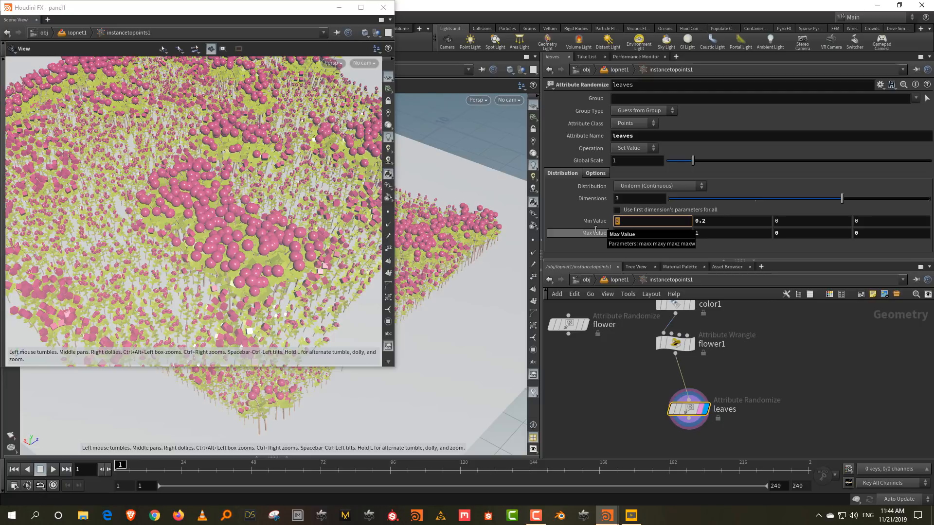
pyautogui.press('Return')
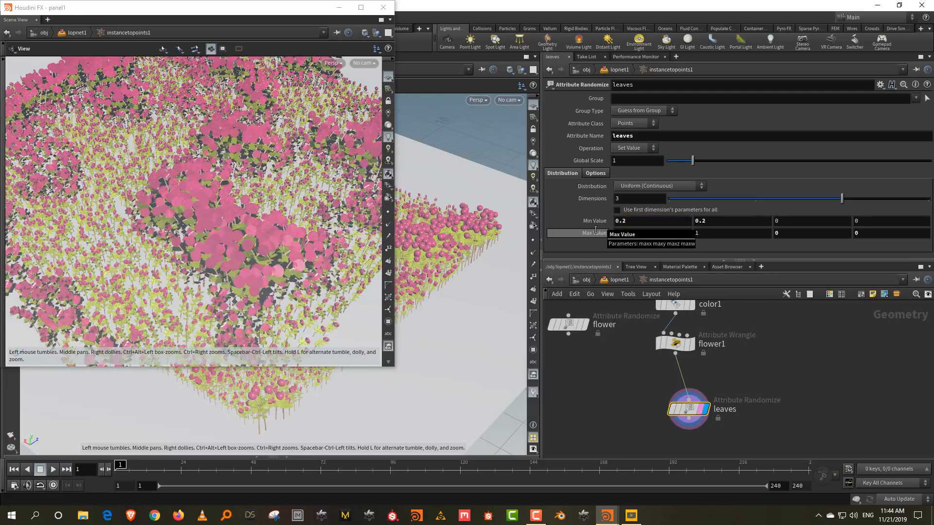
pyautogui.moveTo(630, 233); pyautogui.dragTo(597, 234)
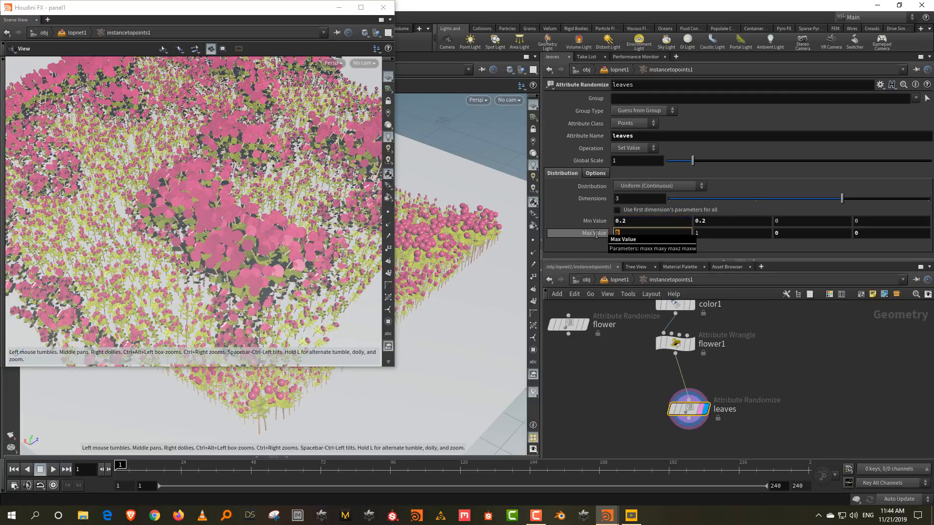
pyautogui.write('0.7')
pyautogui.press('Return')
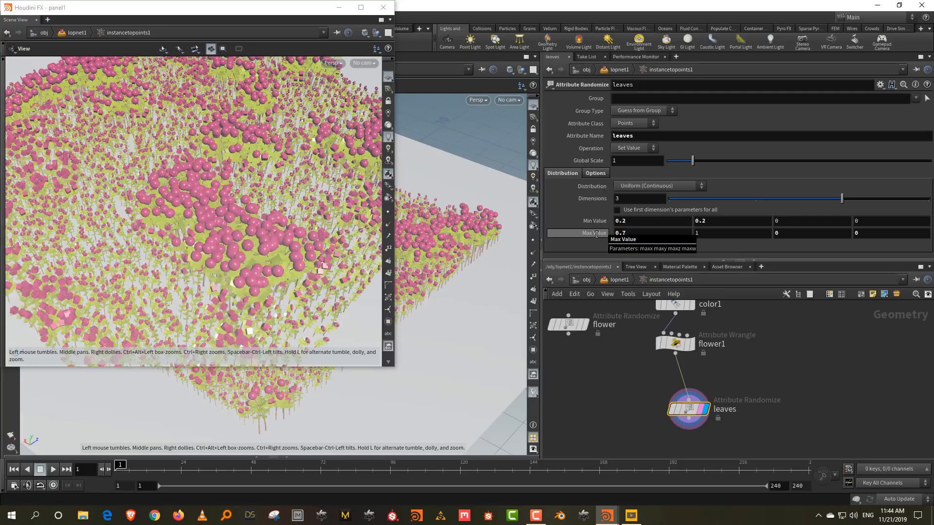
pyautogui.click(627, 234)
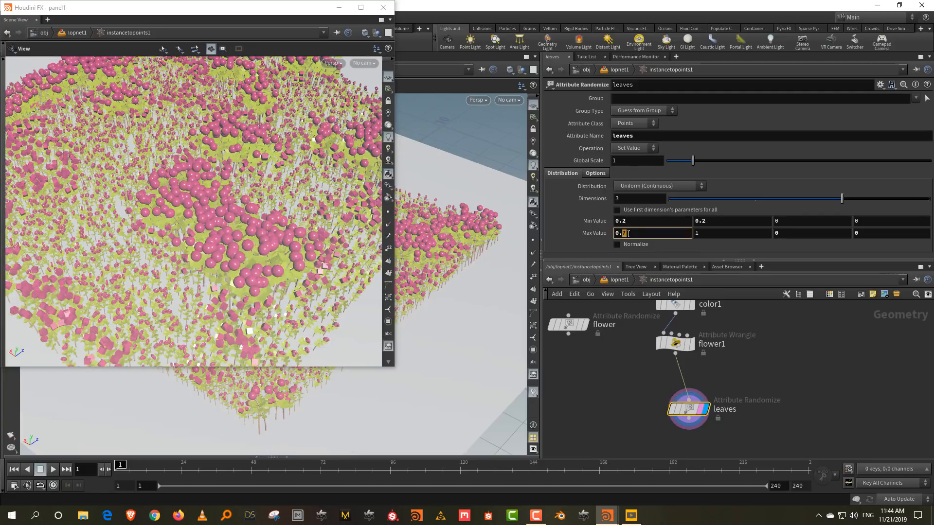
pyautogui.press('Return')
pyautogui.click(612, 281)
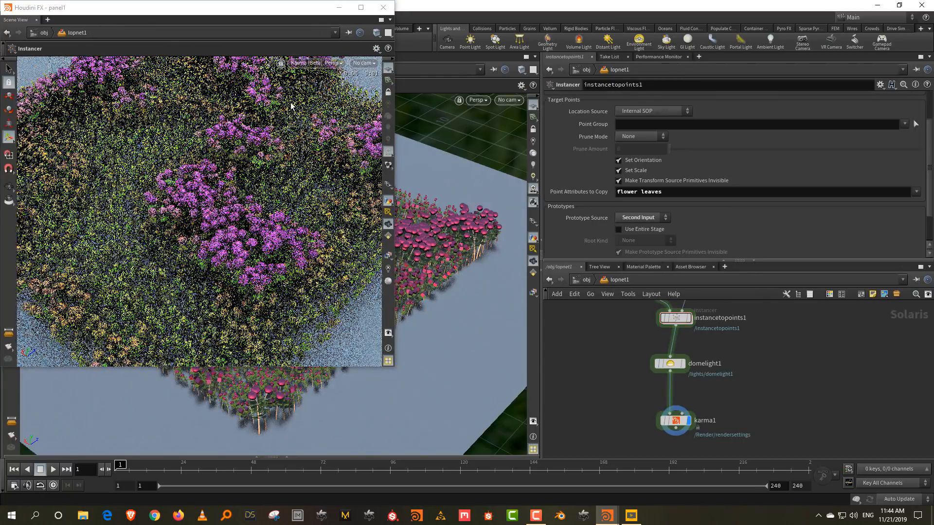
# Step: Inside instancetopoints1, recolor the last key of color1's attribute ramp to a saturated, bright blue with hue 209 and value 0.997
pyautogui.press('i')
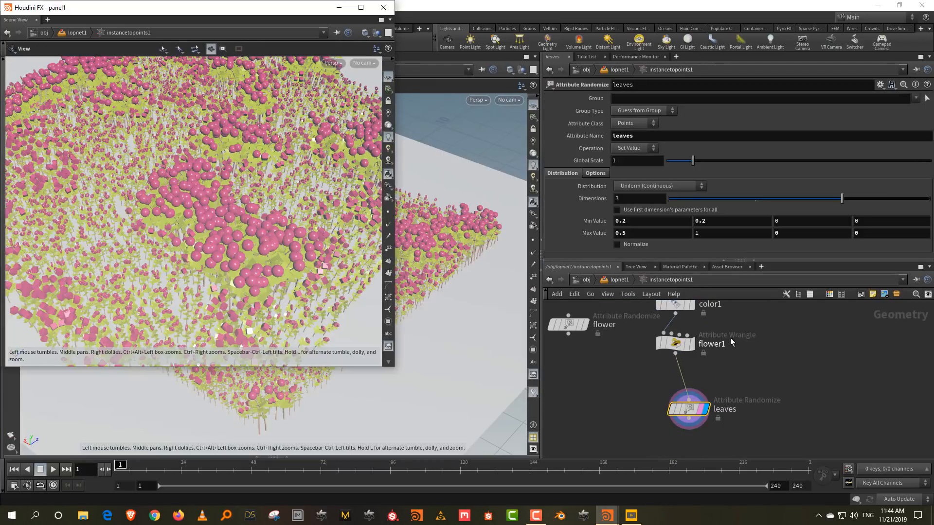
pyautogui.click(676, 343)
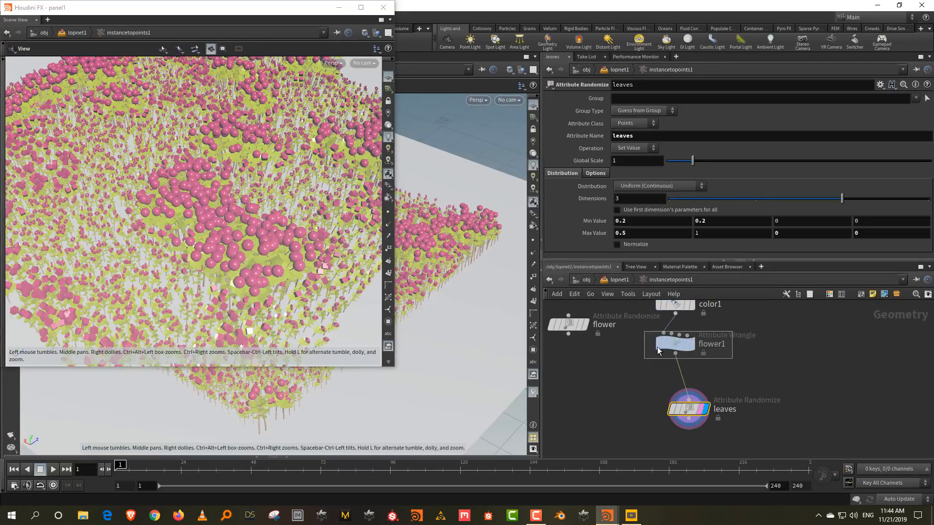
pyautogui.moveTo(747, 344); pyautogui.dragTo(743, 390, button='middle')
pyautogui.click(671, 351)
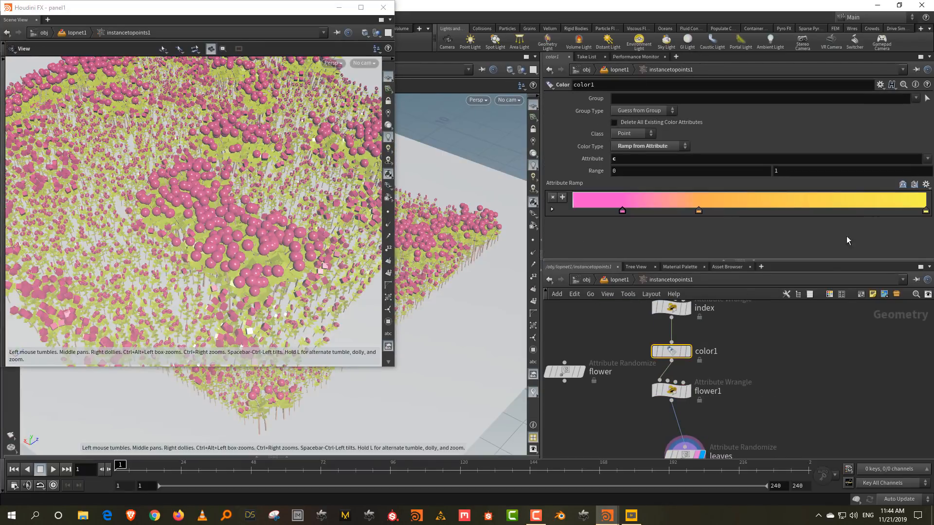
pyautogui.doubleClick(925, 212)
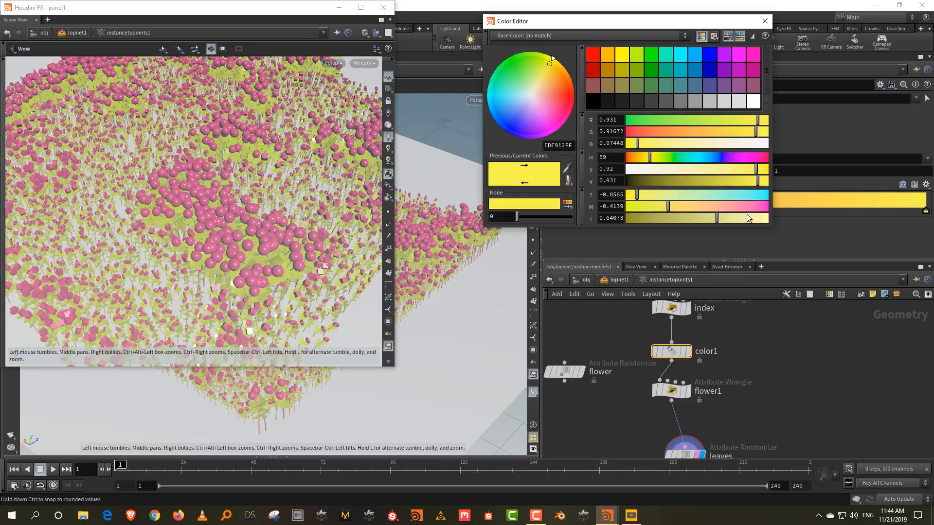
pyautogui.click(709, 157)
pyautogui.click(766, 181)
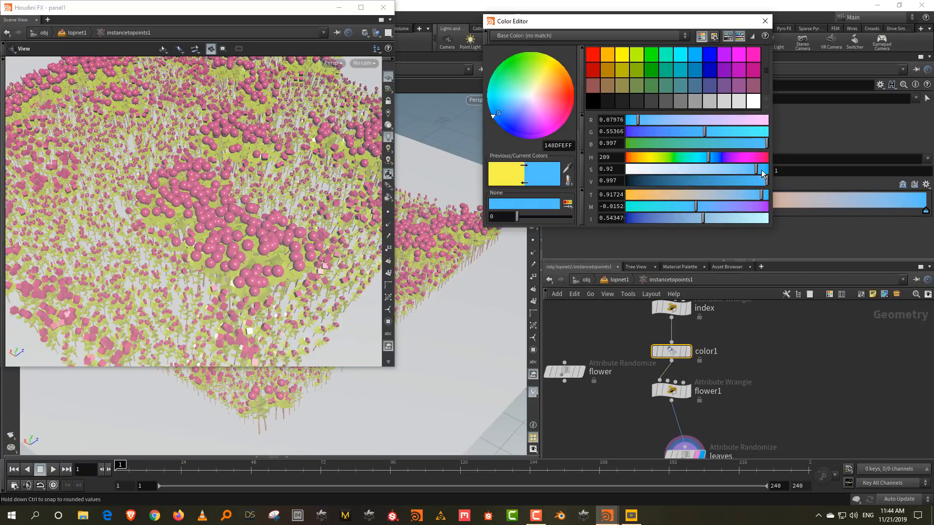
pyautogui.click(763, 170)
pyautogui.click(765, 21)
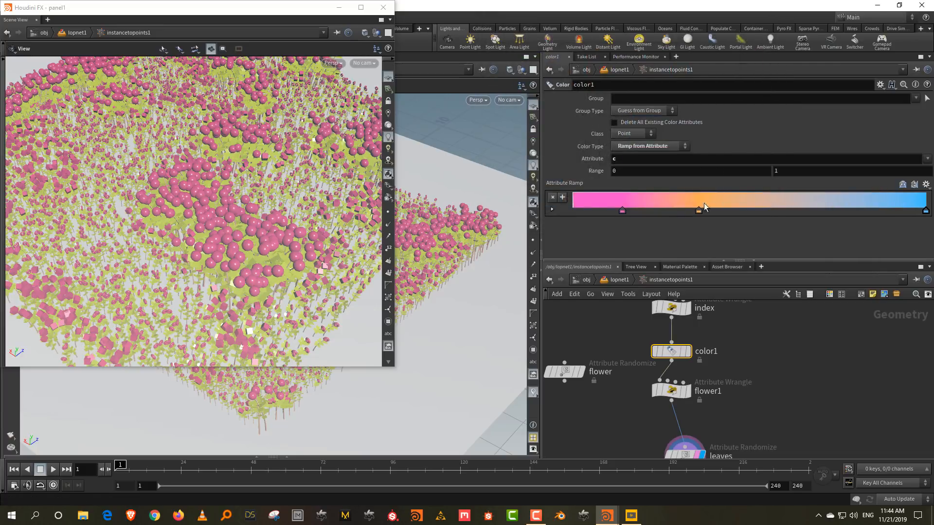
# Step: Recolor the middle key of color1's ramp to a deep orange with hue 11, saturation 1 and value 1
pyautogui.doubleClick(698, 211)
pyautogui.click(767, 170)
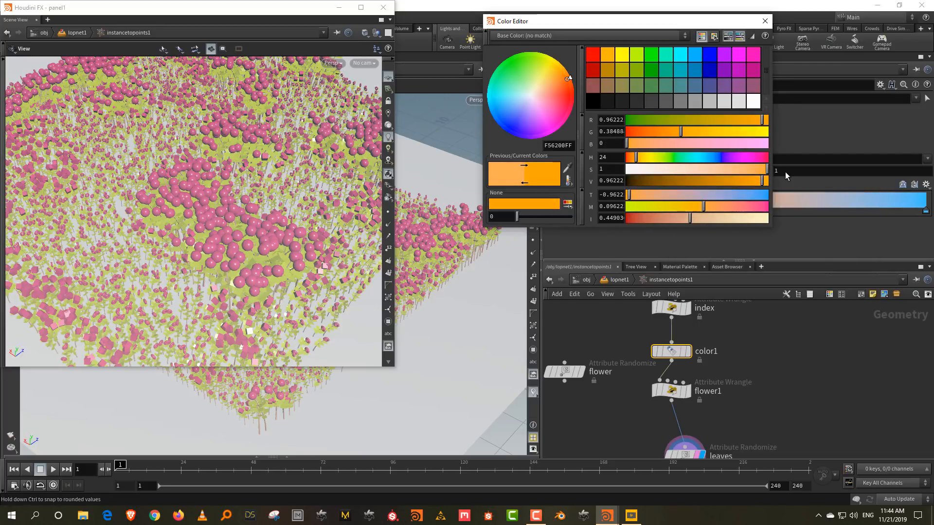
pyautogui.click(766, 181)
pyautogui.moveTo(634, 158); pyautogui.dragTo(632, 159)
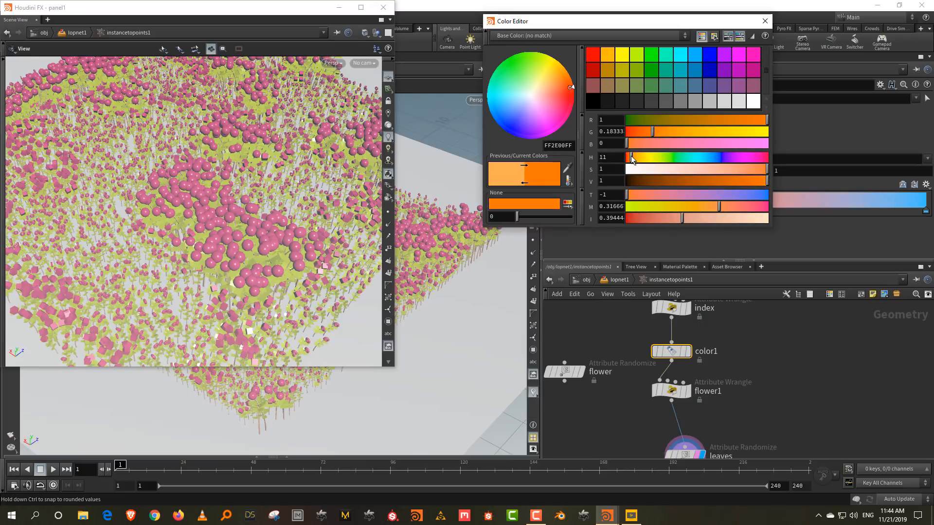
pyautogui.click(765, 21)
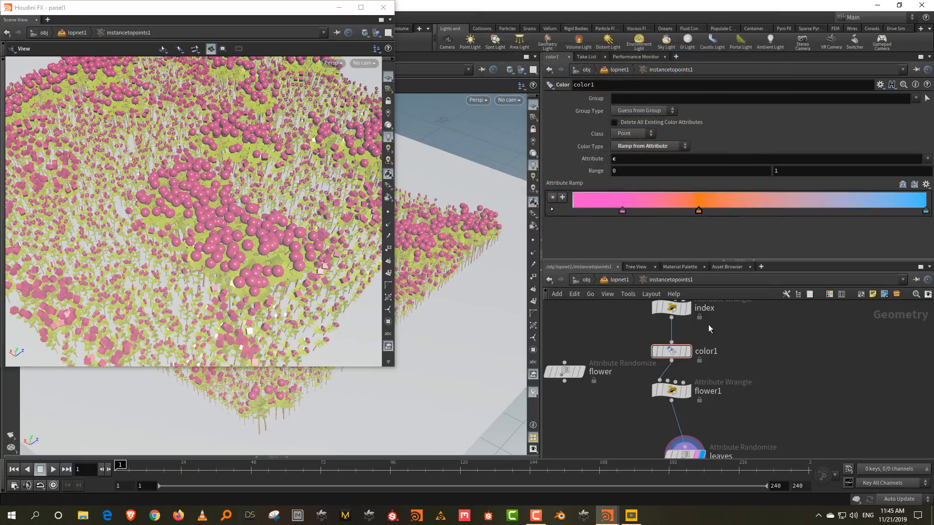
# Step: Deepen the pink key of color1's ramp to saturation 0.986 and value 0.792, and return to the LOP network
pyautogui.doubleClick(622, 214)
pyautogui.moveTo(757, 183)
pyautogui.mouseDown()
pyautogui.moveTo(738, 181)
pyautogui.moveTo(765, 168)
pyautogui.mouseUp()
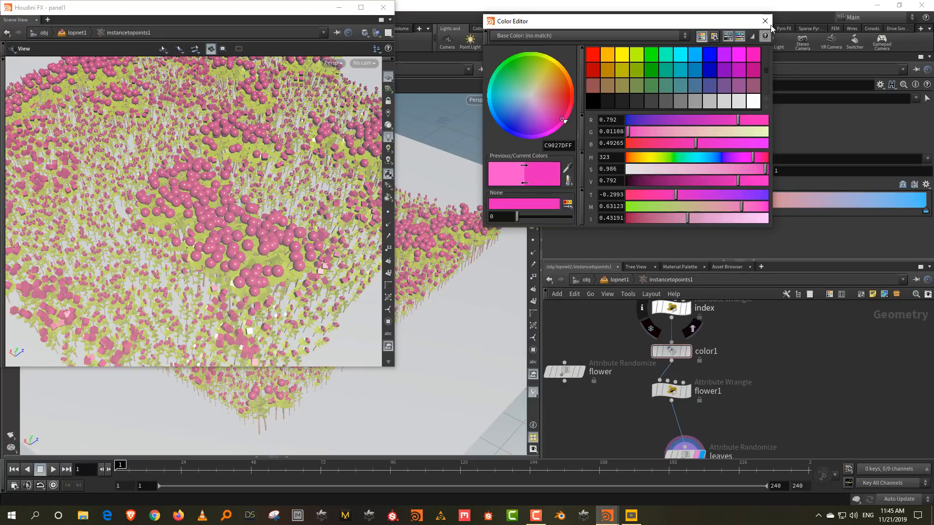
pyautogui.click(765, 21)
pyautogui.press('u')
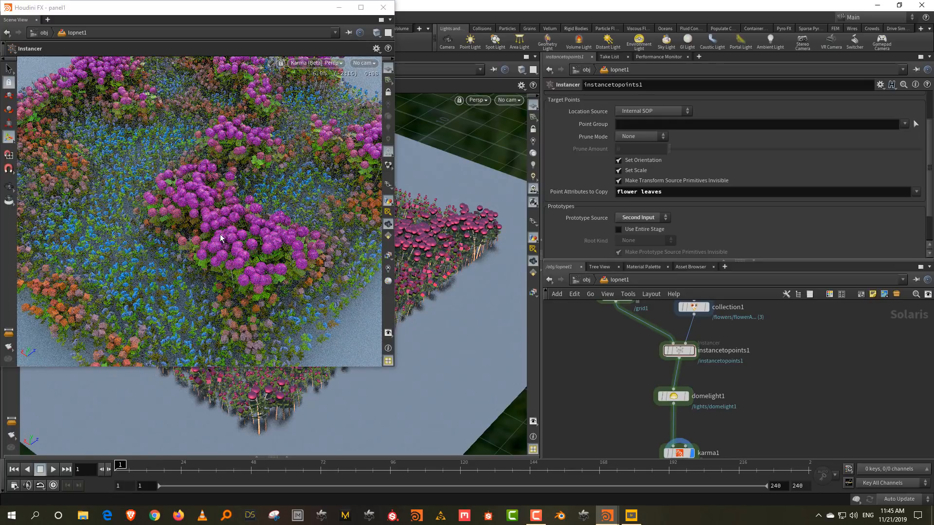
# Step: Examine the recolored flowers and leaves up close in the Karma render
pyautogui.keyDown('alt'); pyautogui.moveTo(200, 226); pyautogui.dragTo(234, 208, button='right'); pyautogui.keyUp('alt')
pyautogui.keyDown('alt'); pyautogui.moveTo(223, 244); pyautogui.dragTo(217, 189); pyautogui.keyUp('alt')
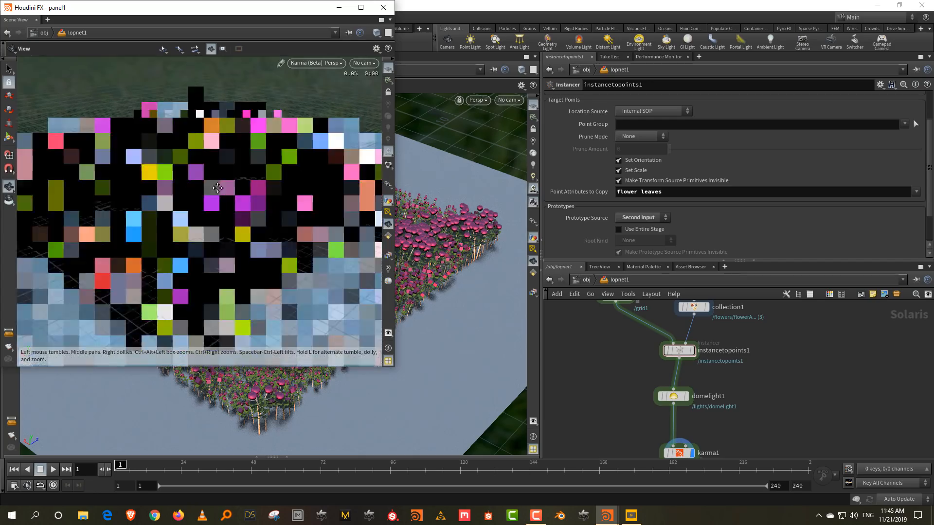
pyautogui.moveTo(154, 173); pyautogui.dragTo(215, 208, button='right')
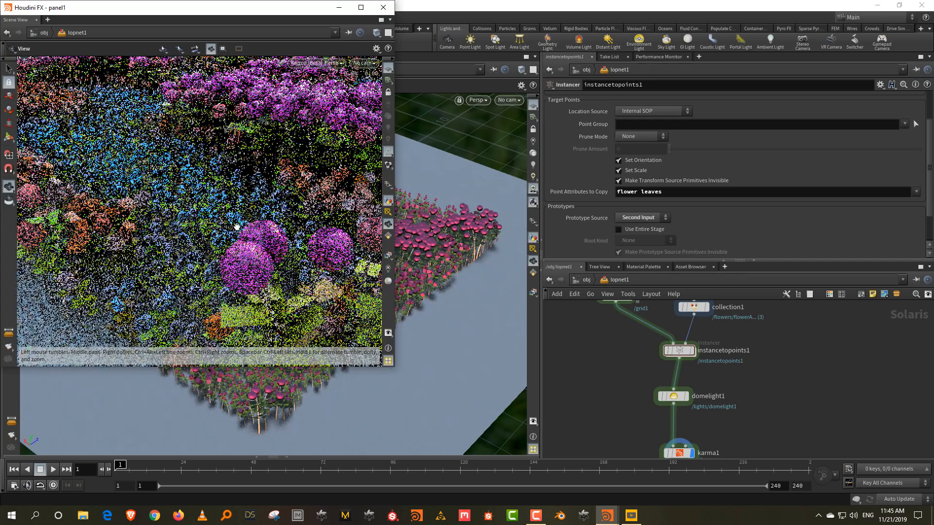
pyautogui.moveTo(277, 249); pyautogui.dragTo(228, 270)
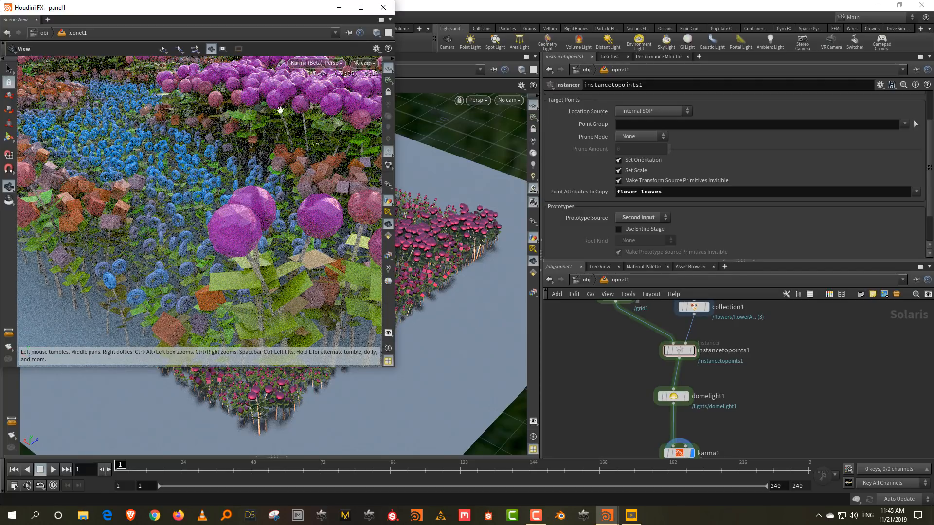
pyautogui.press('h')
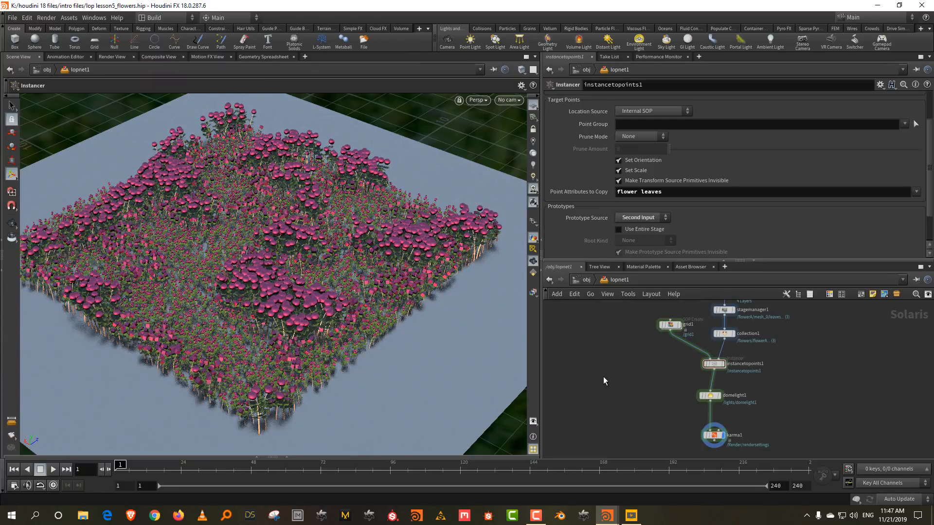
# Step: Open the recent scene file lop lesson5_PBR.hip
pyautogui.click(12, 18)
pyautogui.moveTo(58, 48)
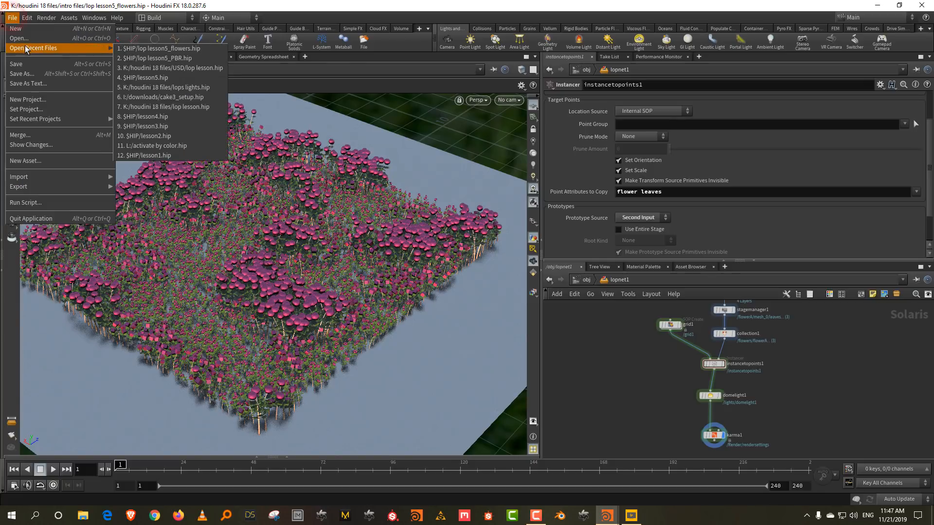
pyautogui.click(169, 59)
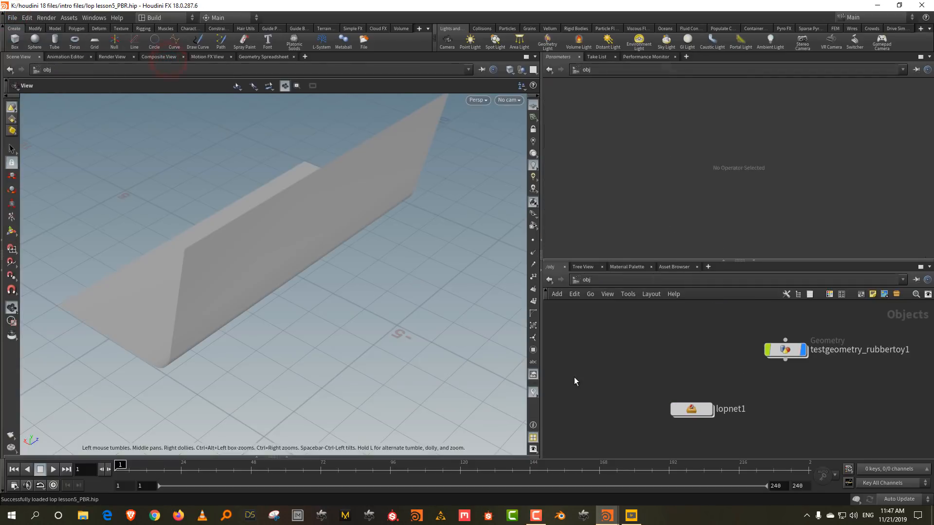
# Step: Display the OUT_toy null instead of OUT_base inside testgeometry_rubbertoy1, and return to the object level
pyautogui.moveTo(249, 219); pyautogui.dragTo(371, 196)
pyautogui.moveTo(138, 300); pyautogui.dragTo(170, 227, button='right')
pyautogui.moveTo(137, 304); pyautogui.dragTo(221, 236, button='middle')
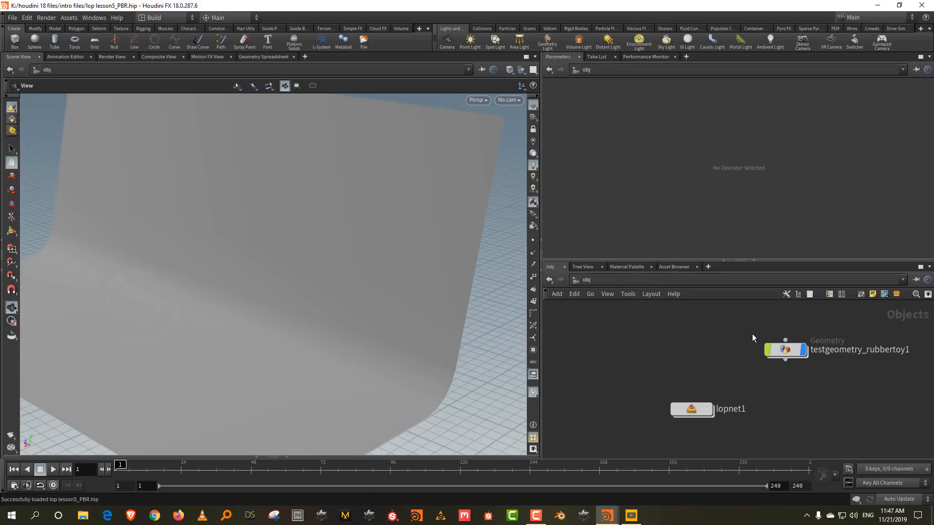
pyautogui.doubleClick(784, 350)
pyautogui.click(781, 340)
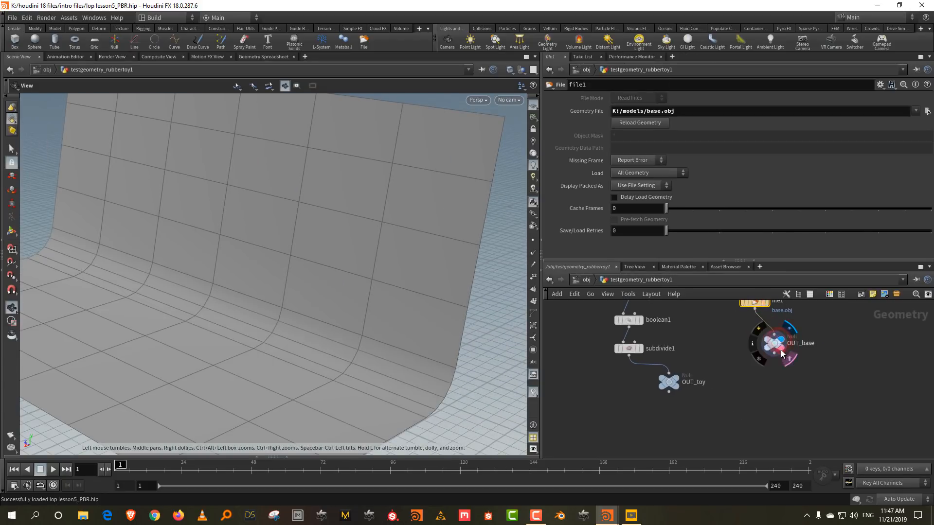
pyautogui.click(674, 382)
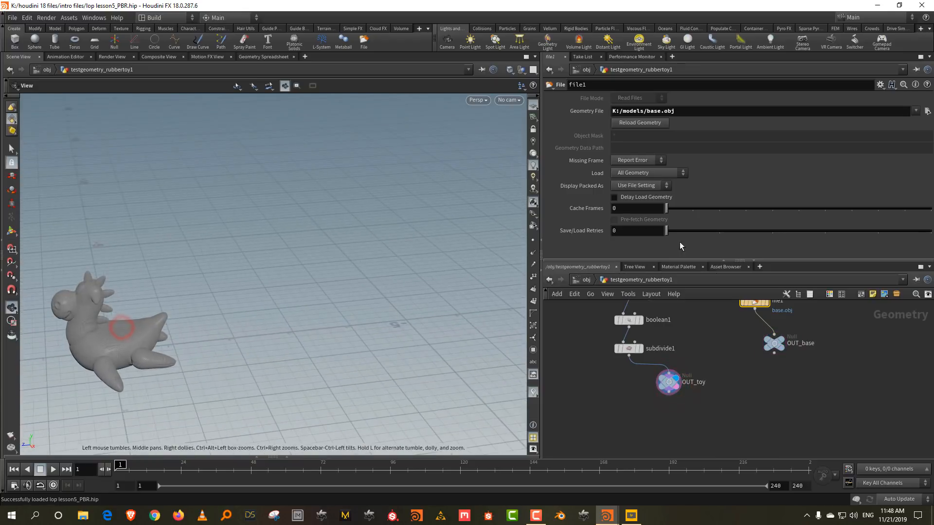
pyautogui.click(587, 279)
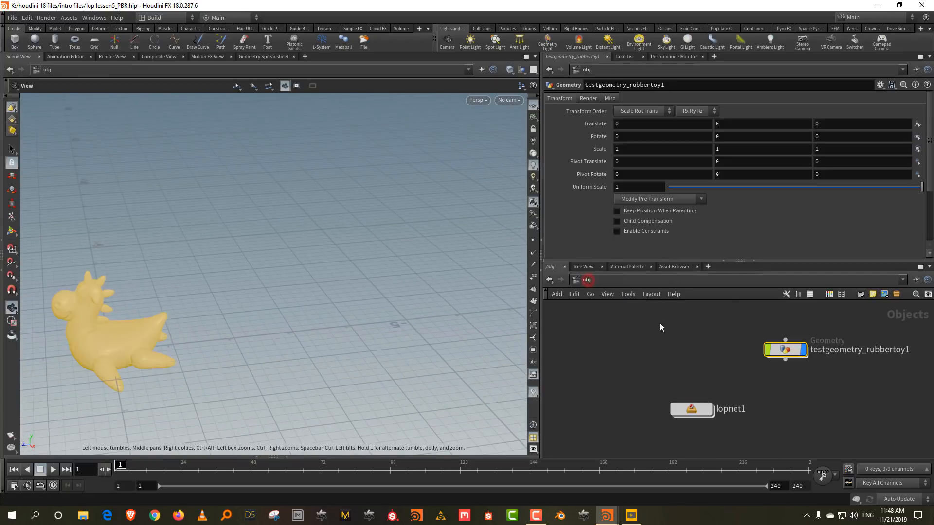
# Step: Deselect the rubber toy object and examine its model up close
pyautogui.click(714, 364)
pyautogui.moveTo(120, 325); pyautogui.dragTo(339, 272, button='middle')
pyautogui.moveTo(339, 271); pyautogui.dragTo(366, 227, button='right')
pyautogui.moveTo(367, 227); pyautogui.dragTo(278, 269, button='middle')
pyautogui.moveTo(279, 269); pyautogui.dragTo(246, 292)
pyautogui.moveTo(247, 292); pyautogui.dragTo(263, 270, button='right')
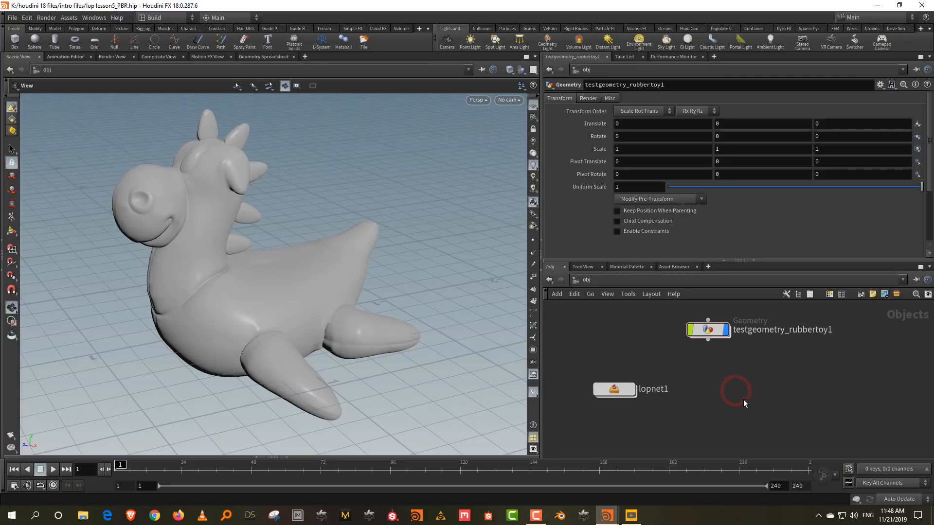
# Step: Create a second LOP Network beside lopnet1 at the object level and go inside it
pyautogui.press('Tab')
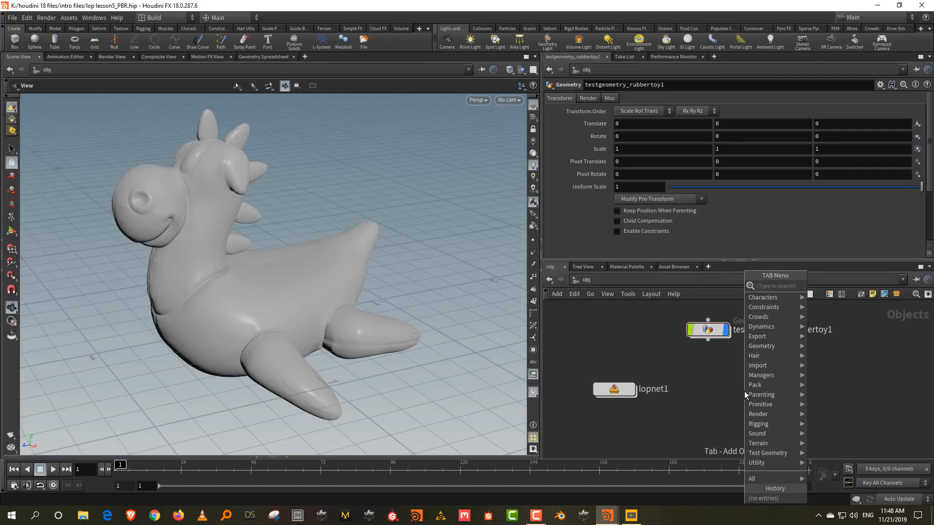
pyautogui.write('lop')
pyautogui.press('Down')
pyautogui.press('Down')
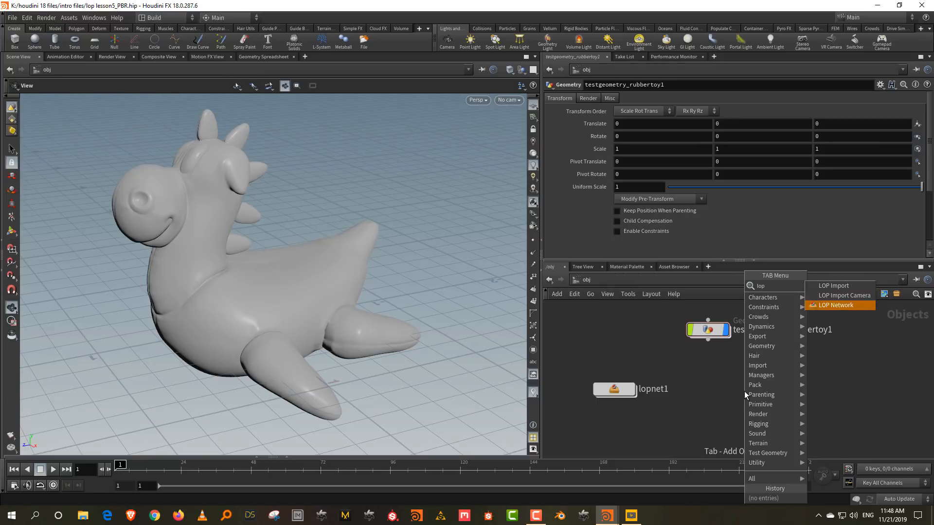
pyautogui.press('Return')
pyautogui.click(746, 394)
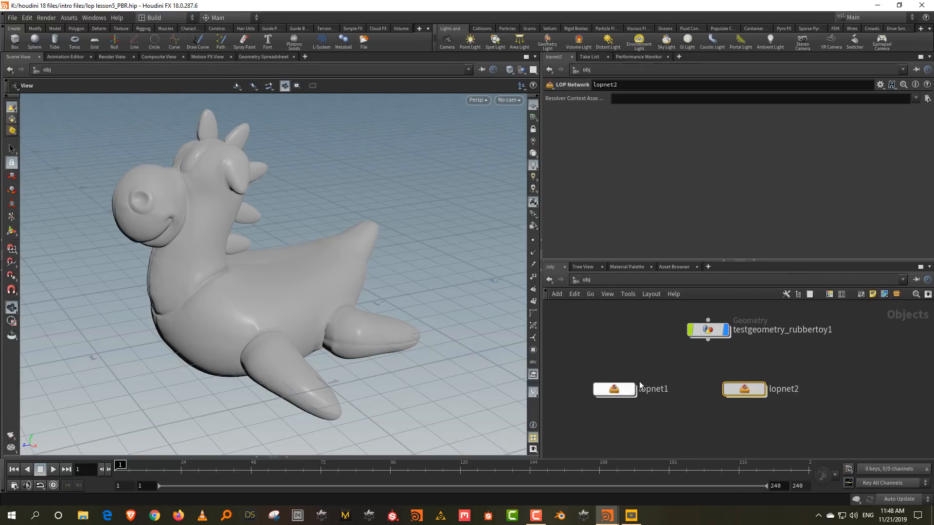
pyautogui.doubleClick(747, 392)
# Step: Add a SOP Import node named toy that loads /obj/testgeometry_rubbertoy1/OUT_toy
pyautogui.press('Tab')
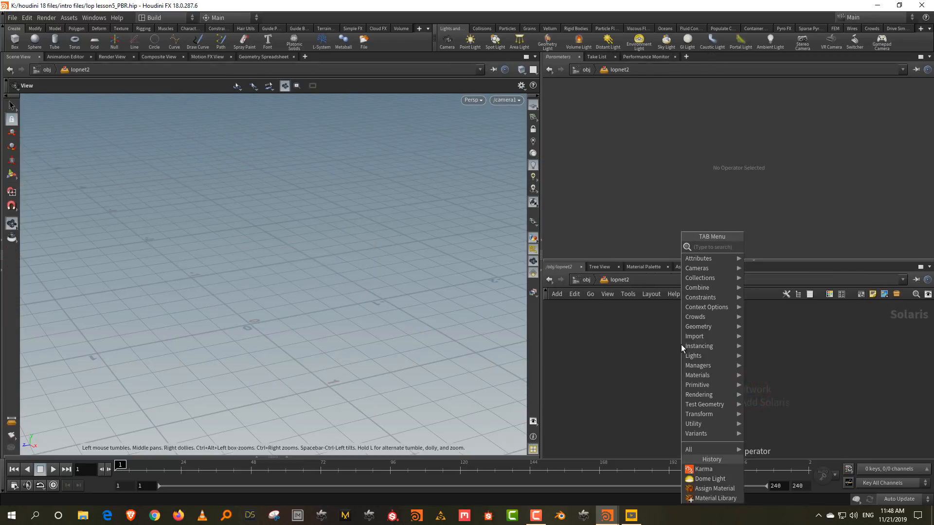
pyautogui.write('so')
pyautogui.press('Down')
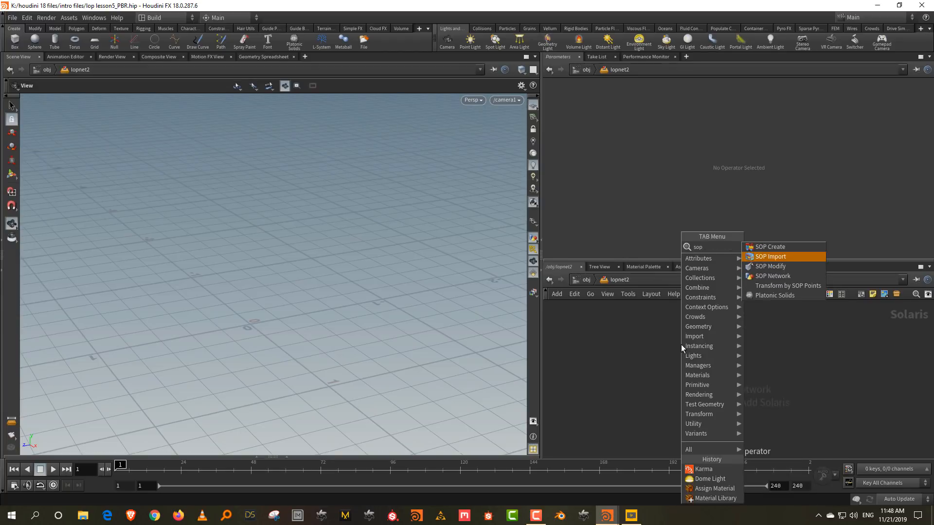
pyautogui.press('Return')
pyautogui.click(681, 345)
pyautogui.doubleClick(732, 343)
pyautogui.write('toy')
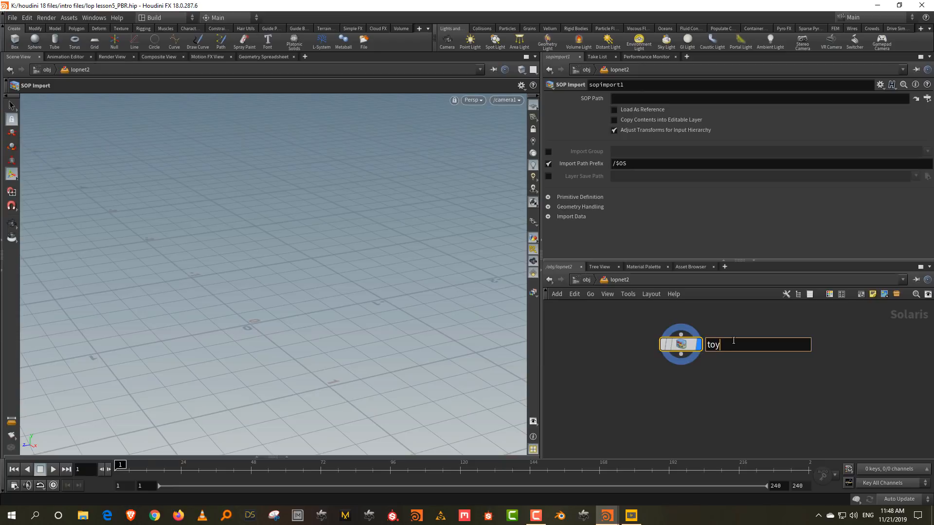
pyautogui.press('Return')
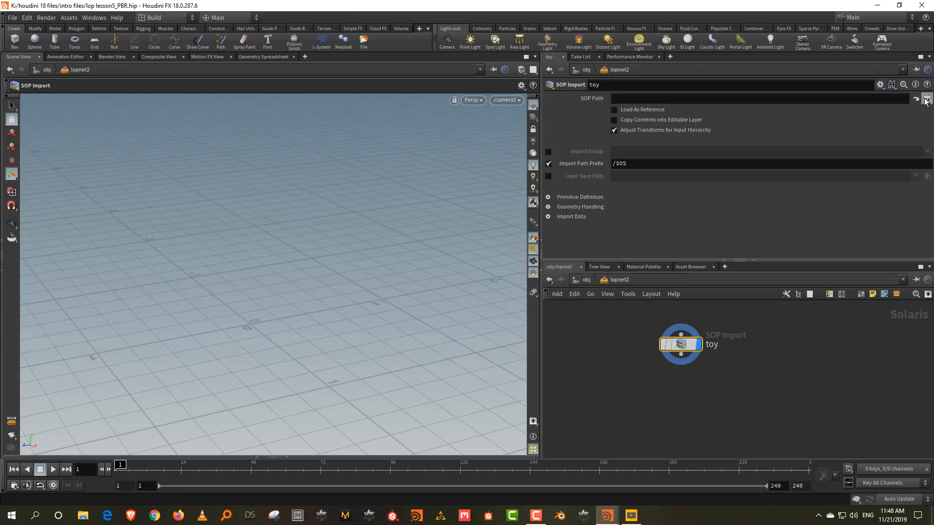
pyautogui.click(927, 98)
pyautogui.doubleClick(869, 65)
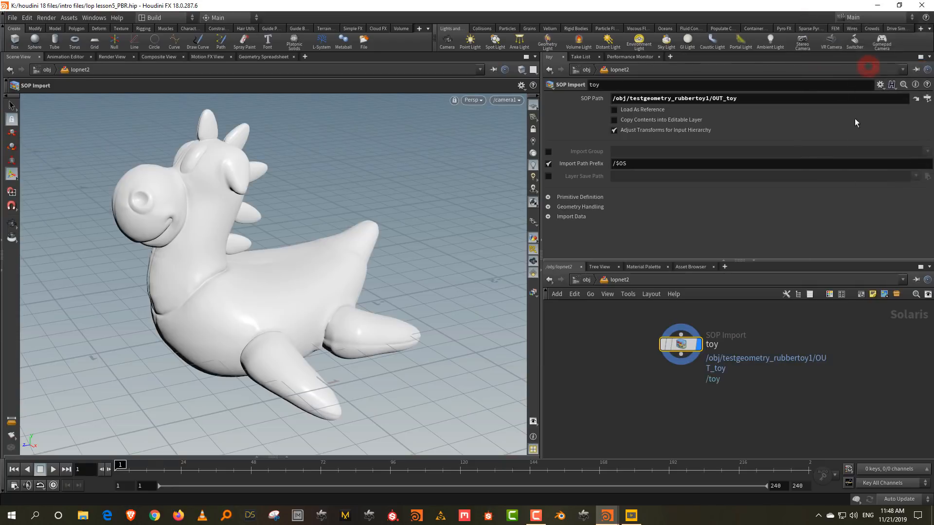
# Step: Duplicate the toy import node, place the copy beside it and rename it base
pyautogui.hotkey('ctrl', 'c')
pyautogui.hotkey('ctrl', 'v')
pyautogui.moveTo(737, 387); pyautogui.dragTo(848, 361)
pyautogui.moveTo(863, 400); pyautogui.dragTo(806, 395, button='middle')
pyautogui.doubleClick(823, 345)
pyautogui.write('base')
pyautogui.press('Return')
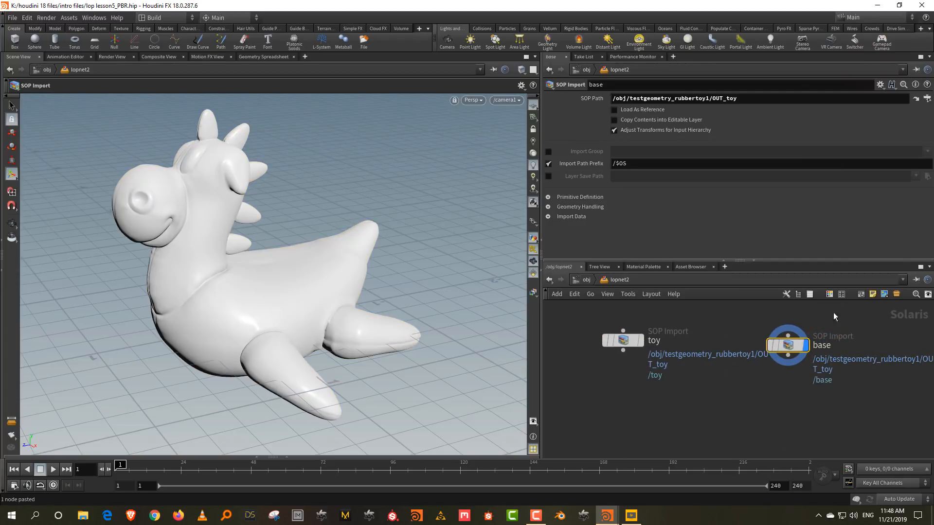
# Step: Set the base import's SOP path to /obj/testgeometry_rubbertoy1/OUT_base
pyautogui.click(766, 101)
pyautogui.press('BackSpace')
pyautogui.press('BackSpace')
pyautogui.press('BackSpace')
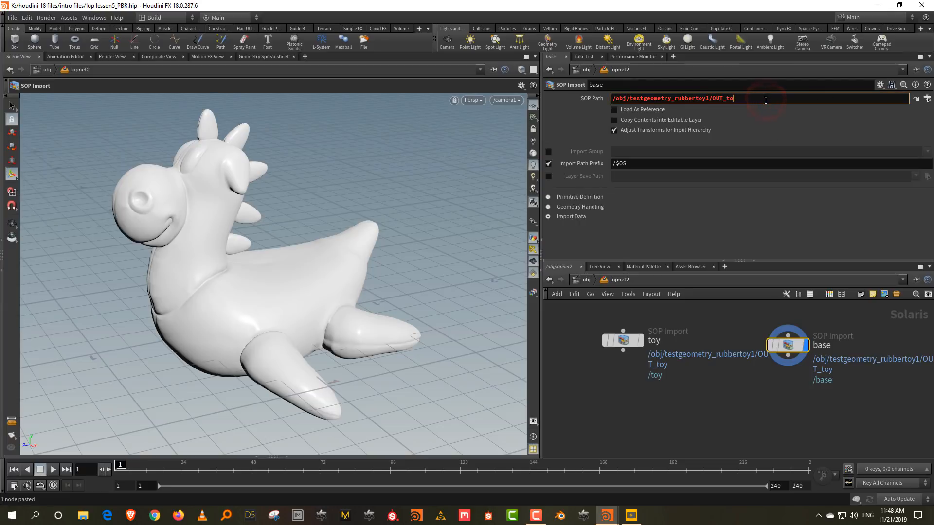
pyautogui.write('base')
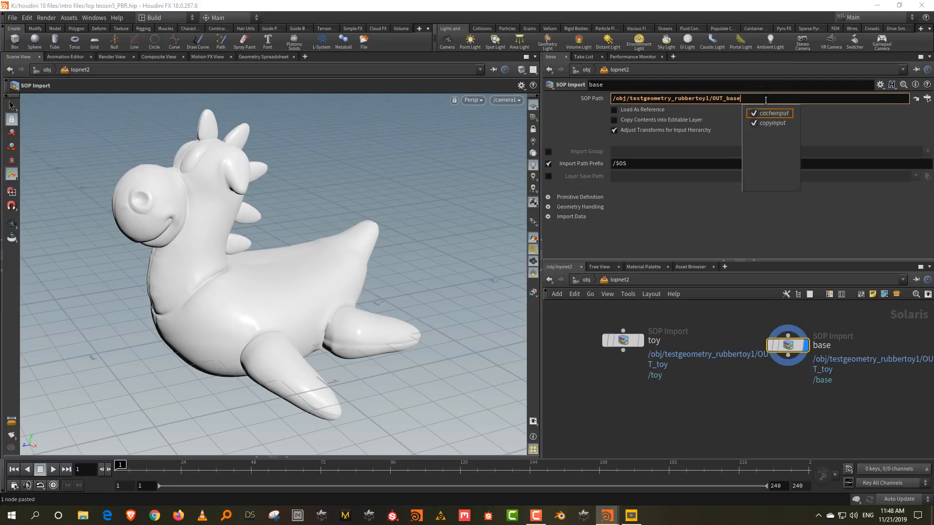
pyautogui.press('Return')
# Step: Add a Merge node below the two imports and connect toy and base into it
pyautogui.press('Tab')
pyautogui.write('merge')
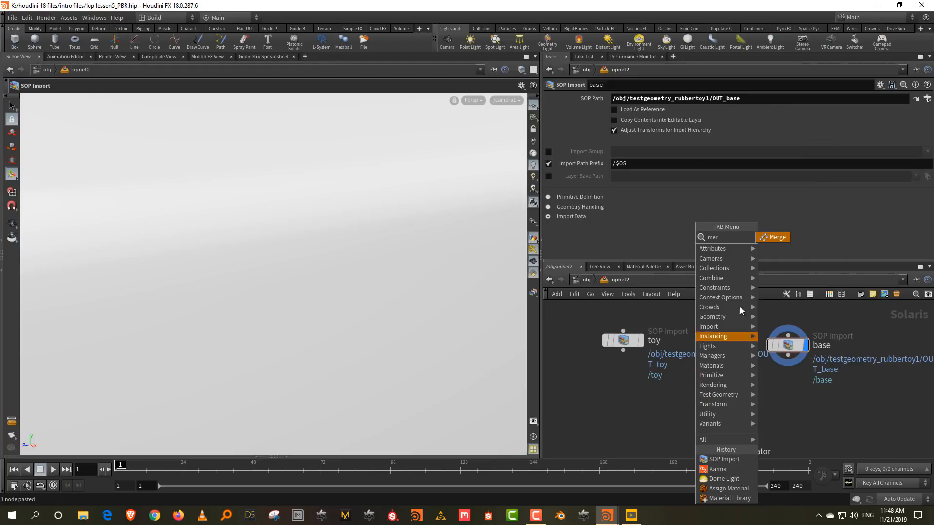
pyautogui.click(775, 238)
pyautogui.click(721, 443)
pyautogui.moveTo(785, 346); pyautogui.dragTo(630, 396)
pyautogui.moveTo(626, 362); pyautogui.dragTo(610, 429)
pyautogui.moveTo(638, 394); pyautogui.dragTo(721, 432)
pyautogui.moveTo(623, 350); pyautogui.dragTo(690, 427)
pyautogui.moveTo(786, 400); pyautogui.dragTo(780, 355, button='middle')
pyautogui.moveTo(779, 380); pyautogui.dragTo(675, 422)
pyautogui.hotkey('shift', 'r')
# Step: Display the Merge node's output so the toy and base appear together in the viewport
pyautogui.press('space')
pyautogui.moveTo(354, 223); pyautogui.dragTo(339, 372, button='right')
pyautogui.moveTo(279, 259); pyautogui.dragTo(321, 252)
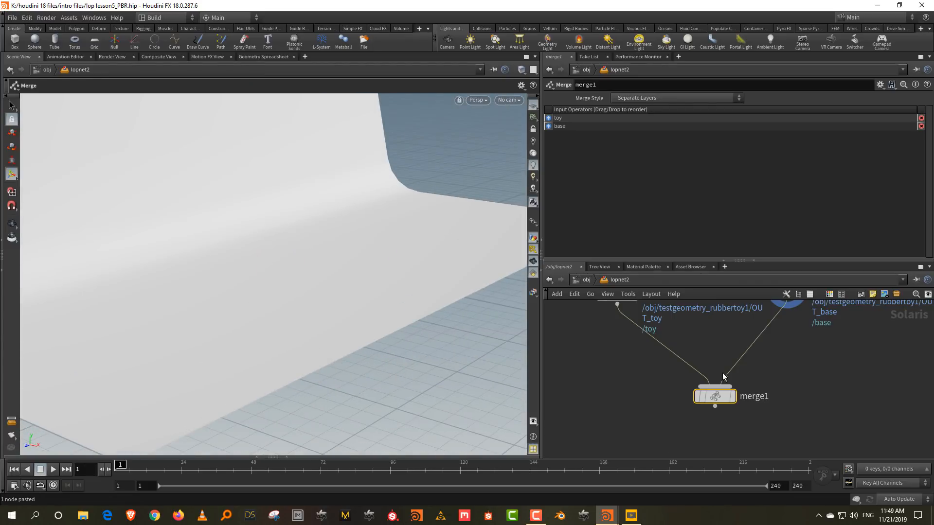
pyautogui.click(728, 396)
pyautogui.press('space')
pyautogui.moveTo(343, 267); pyautogui.dragTo(352, 286, button='right')
pyautogui.moveTo(352, 286); pyautogui.dragTo(373, 323)
pyautogui.moveTo(679, 338); pyautogui.dragTo(719, 366, button='middle')
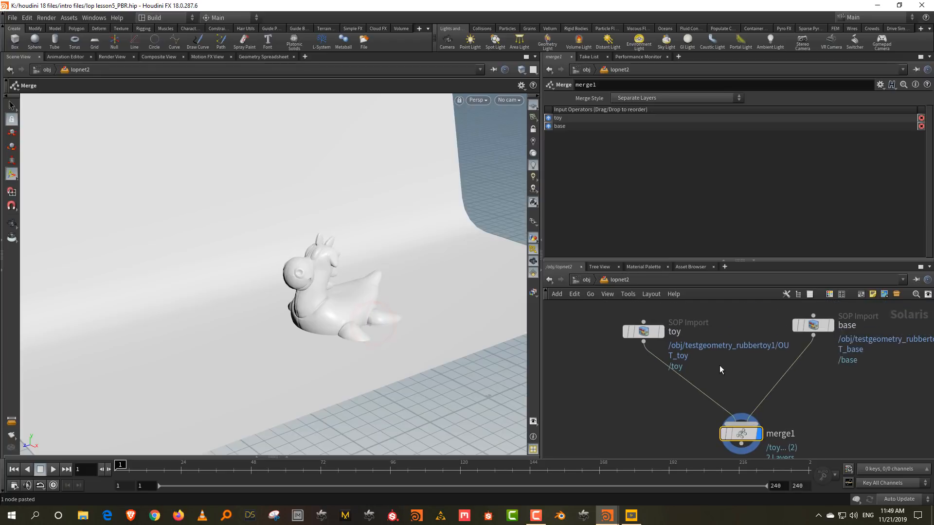
# Step: Insert a Transform node between the toy import and the Merge node
pyautogui.press('Tab')
pyautogui.write('tr')
pyautogui.click(817, 239)
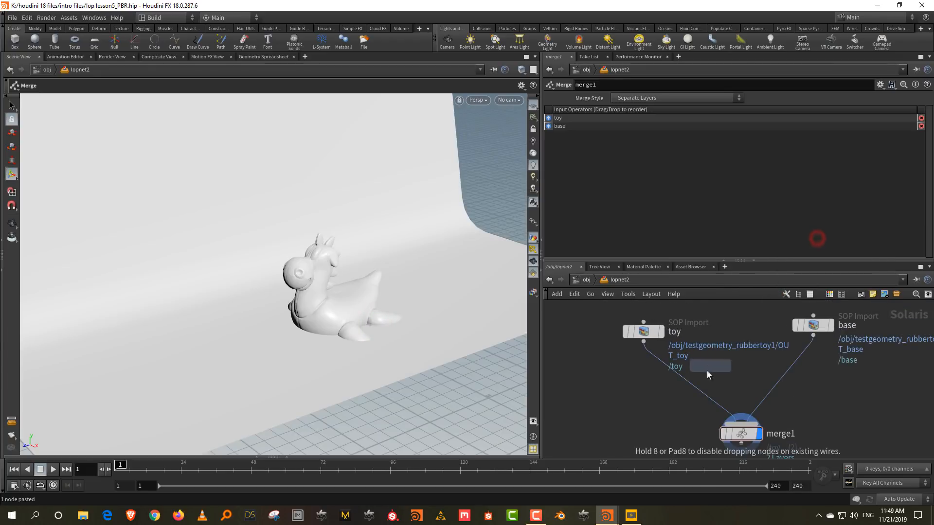
pyautogui.click(688, 391)
pyautogui.moveTo(696, 393); pyautogui.dragTo(641, 399)
# Step: Set the toy's uniform scale to 0.68, raise it about 0.25 and rotate it about 19 degrees around Y
pyautogui.moveTo(333, 306); pyautogui.dragTo(351, 276)
pyautogui.moveTo(692, 205); pyautogui.dragTo(684, 206)
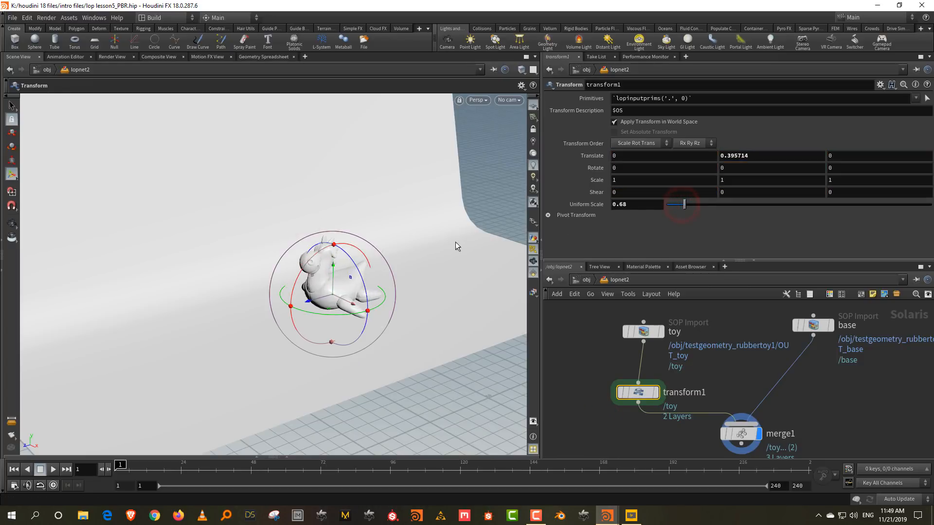
pyautogui.moveTo(332, 274)
pyautogui.mouseDown()
pyautogui.moveTo(337, 298)
pyautogui.moveTo(338, 285)
pyautogui.mouseUp()
pyautogui.moveTo(339, 323); pyautogui.dragTo(362, 325)
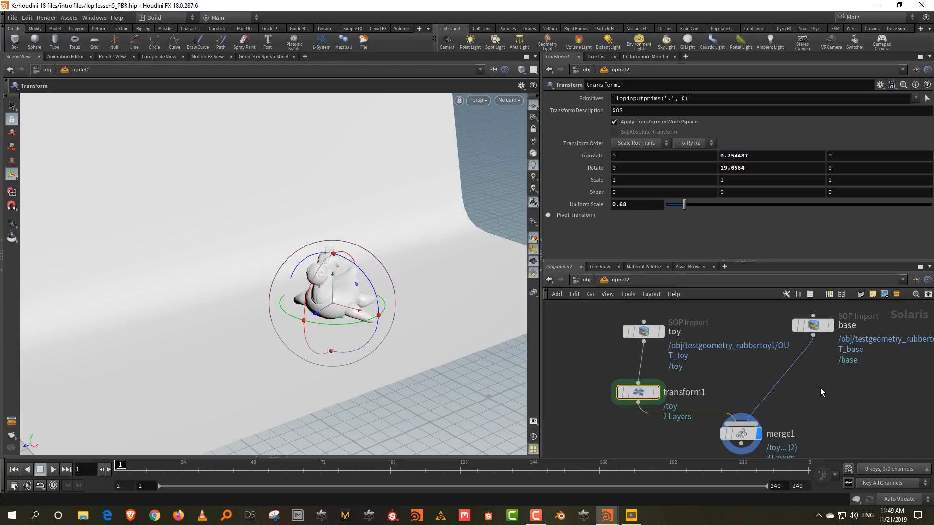
# Step: Frame the toy in a close three-quarter view and add a displayed Camera node after the Merge node
pyautogui.press('space')
pyautogui.moveTo(355, 294); pyautogui.dragTo(390, 161, button='right')
pyautogui.moveTo(379, 255); pyautogui.dragTo(333, 250)
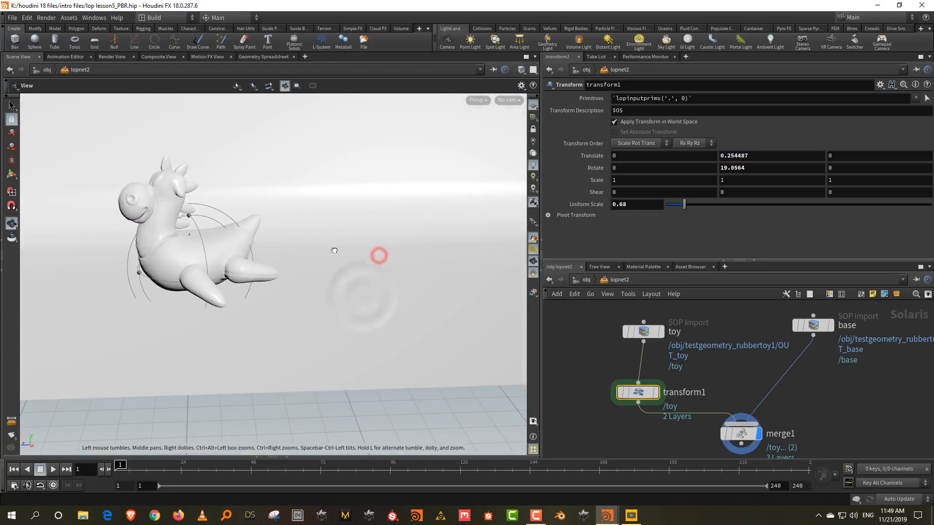
pyautogui.moveTo(278, 223); pyautogui.dragTo(264, 306)
pyautogui.moveTo(805, 407); pyautogui.dragTo(789, 316, button='middle')
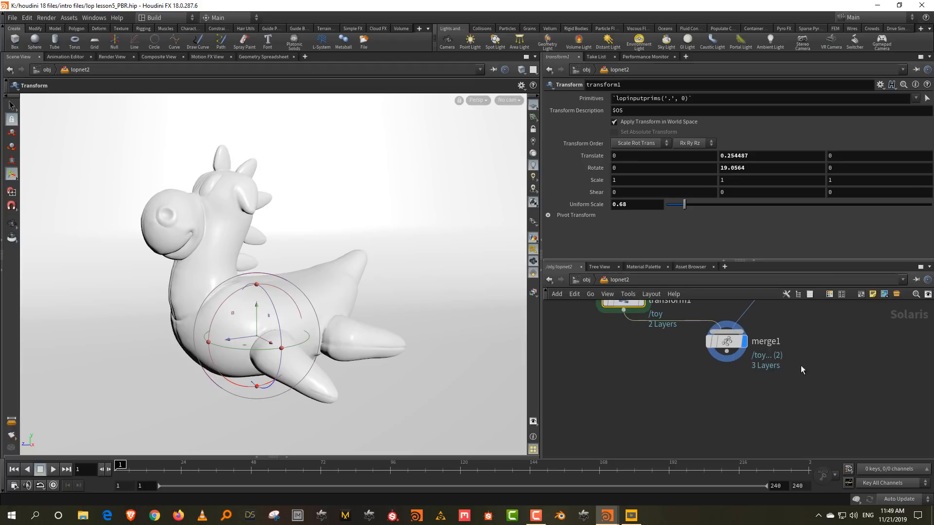
pyautogui.press('Tab')
pyautogui.write('cam')
pyautogui.click(853, 228)
pyautogui.click(758, 424)
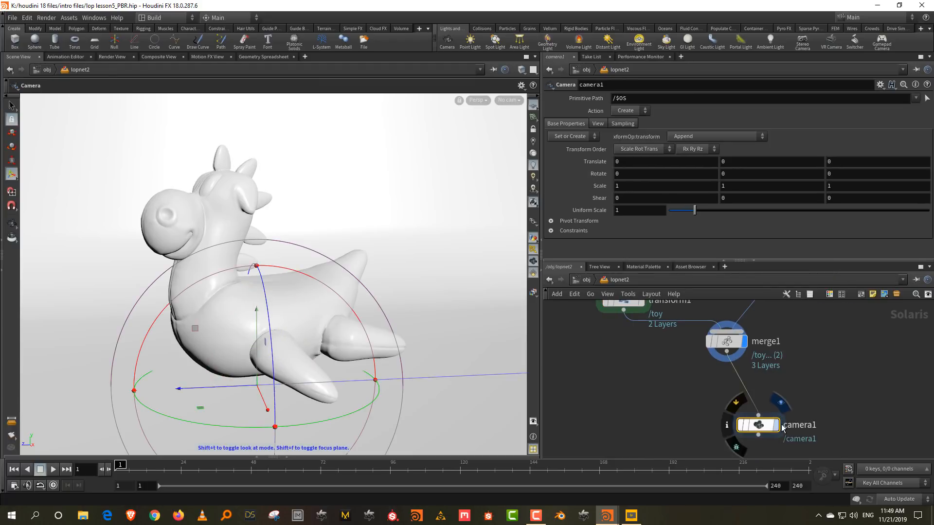
# Step: Look through camera1 and frame the toy, moving the camera to about 4.58, 2.08, 1.53
pyautogui.click(509, 100)
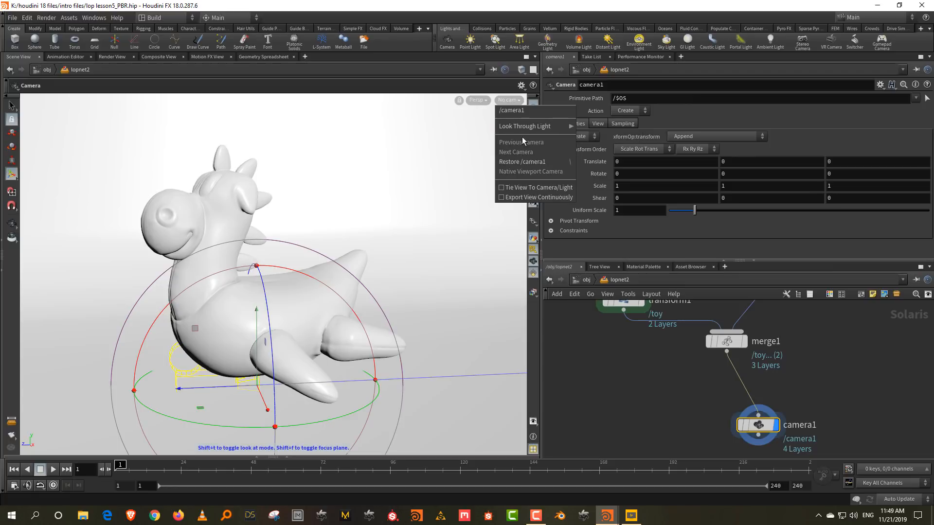
pyautogui.click(522, 113)
pyautogui.hotkey('space', 'h')
pyautogui.moveTo(294, 217); pyautogui.dragTo(318, 123, button='right')
pyautogui.moveTo(318, 123); pyautogui.dragTo(263, 253)
pyautogui.moveTo(263, 253); pyautogui.dragTo(204, 212, button='middle')
pyautogui.moveTo(204, 211); pyautogui.dragTo(271, 246, button='right')
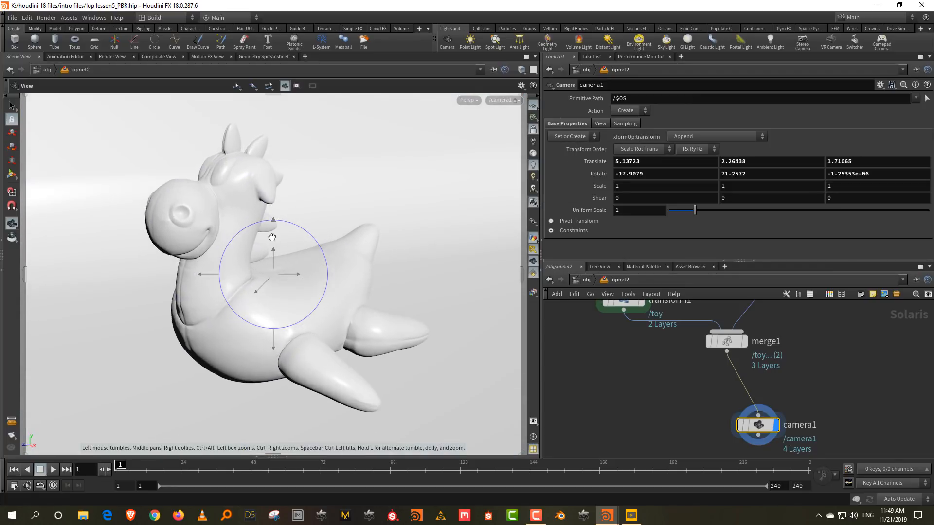
# Step: Open a small floating Scene View of lopnet2 that looks through camera1, and leave the main view free of the camera
pyautogui.click(94, 18)
pyautogui.click(97, 32)
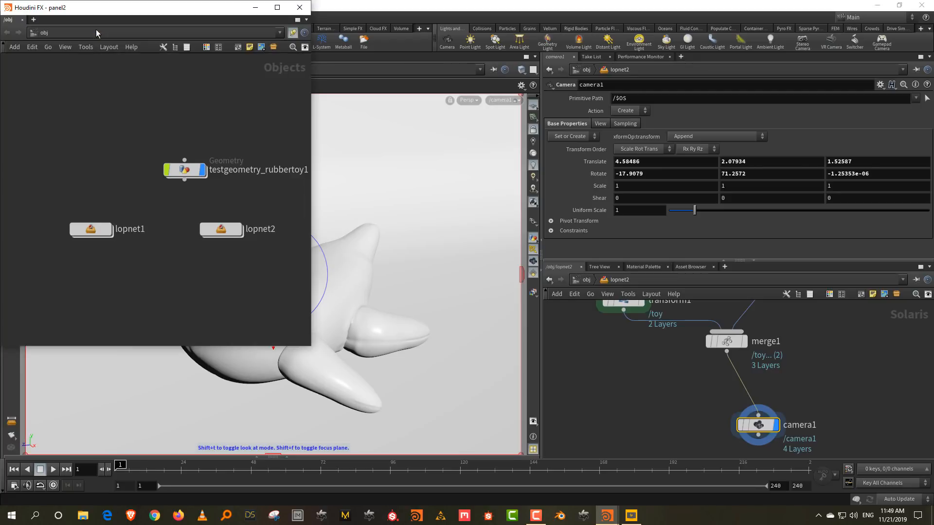
pyautogui.rightClick(10, 23)
pyautogui.moveTo(51, 106)
pyautogui.click(131, 104)
pyautogui.click(253, 32)
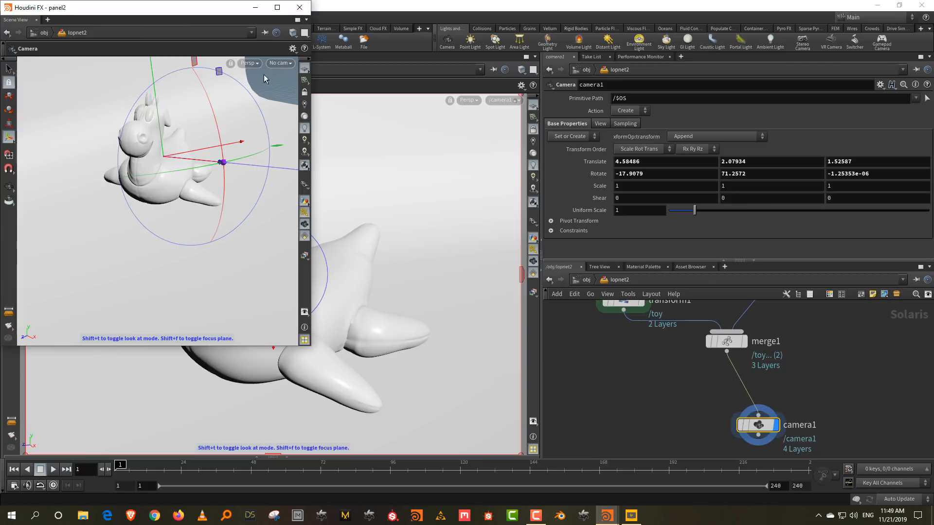
pyautogui.click(281, 65)
pyautogui.click(286, 74)
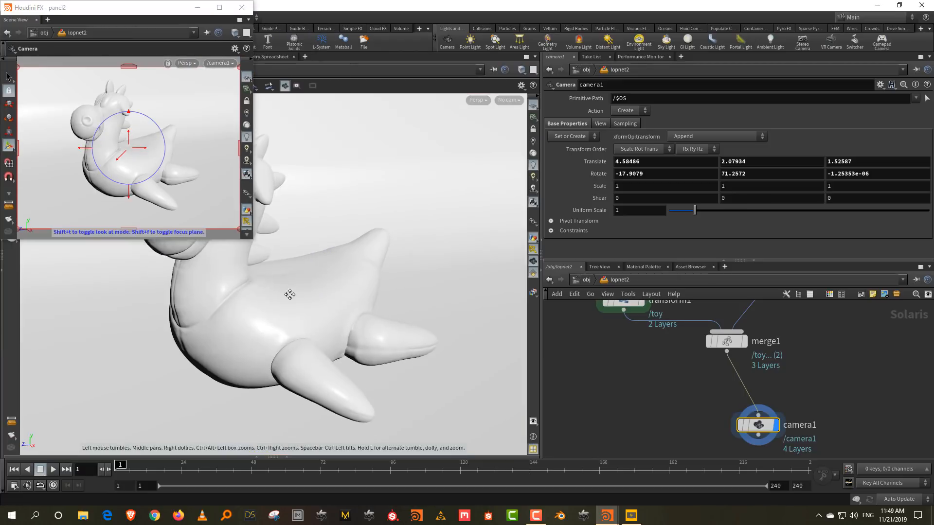
pyautogui.keyDown('alt'); pyautogui.moveTo(290, 294); pyautogui.dragTo(290, 312, button='middle'); pyautogui.keyUp('alt')
# Step: Move camera1 lower in the network and insert a Material Library node between the Merge node and camera1
pyautogui.moveTo(788, 392); pyautogui.dragTo(761, 330, button='middle')
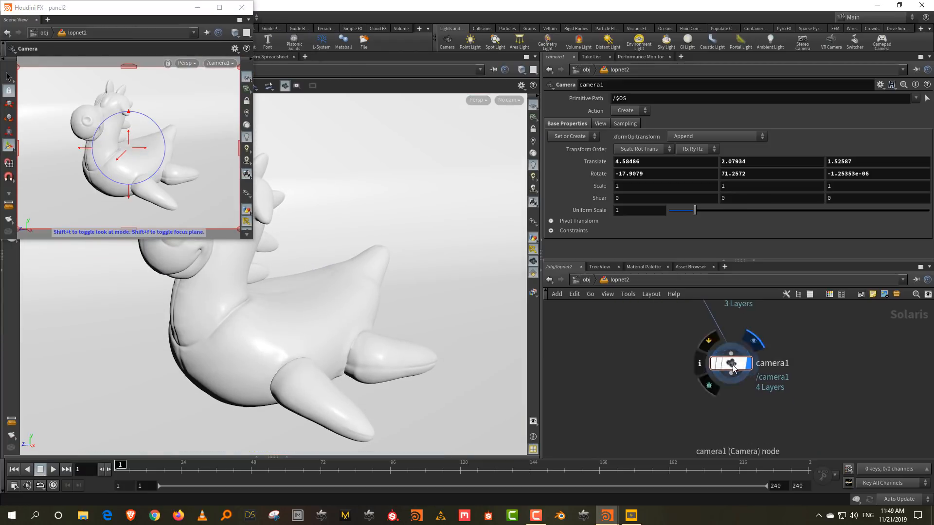
pyautogui.moveTo(732, 363); pyautogui.dragTo(715, 424)
pyautogui.press('Tab')
pyautogui.write('mater')
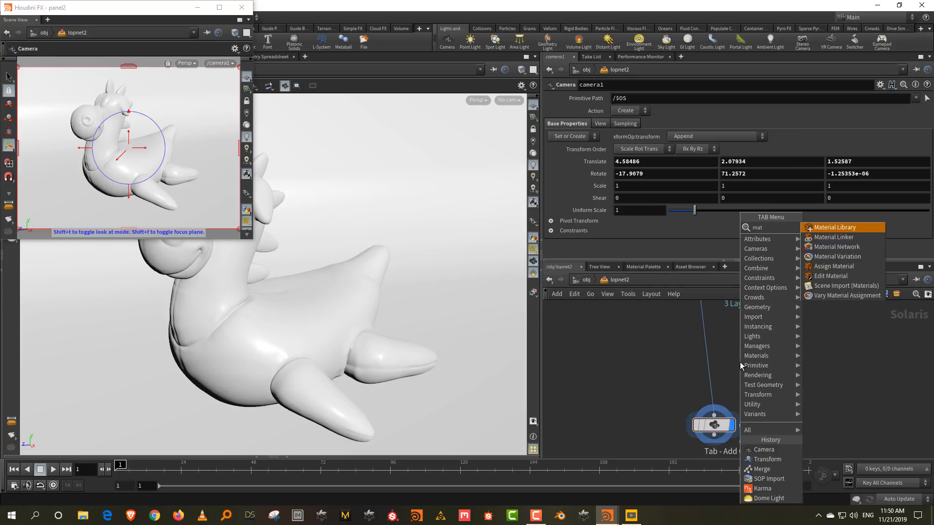
pyautogui.click(852, 228)
pyautogui.click(715, 333)
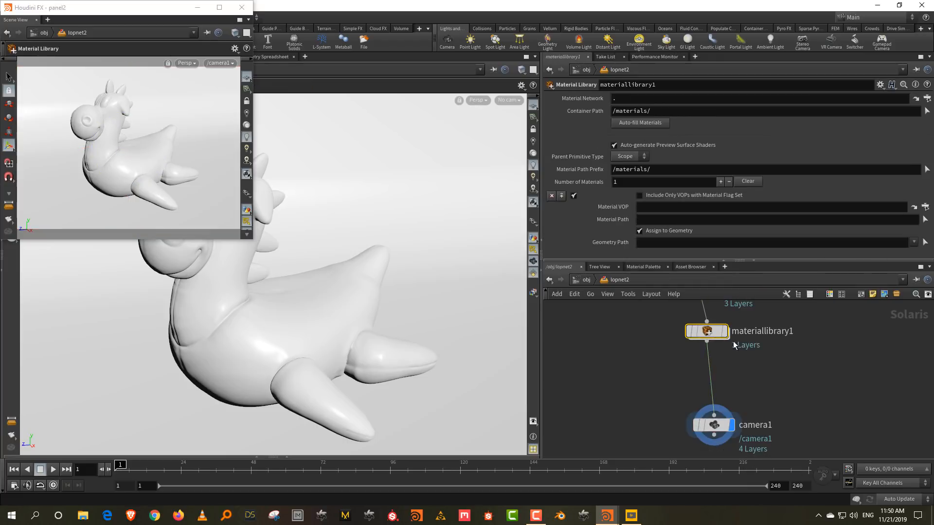
# Step: Create a Principled Shader named toy inside the material library
pyautogui.doubleClick(718, 334)
pyautogui.press('Tab')
pyautogui.write('pr')
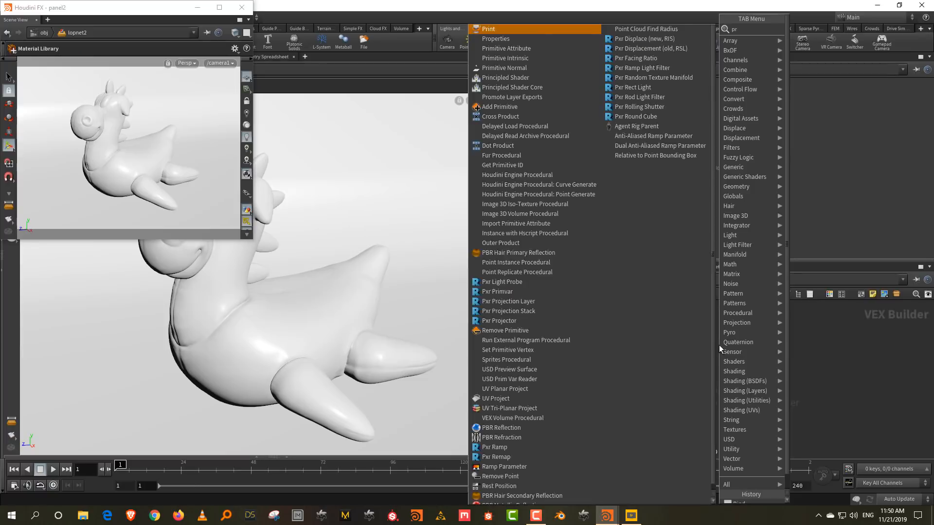
pyautogui.write('inci')
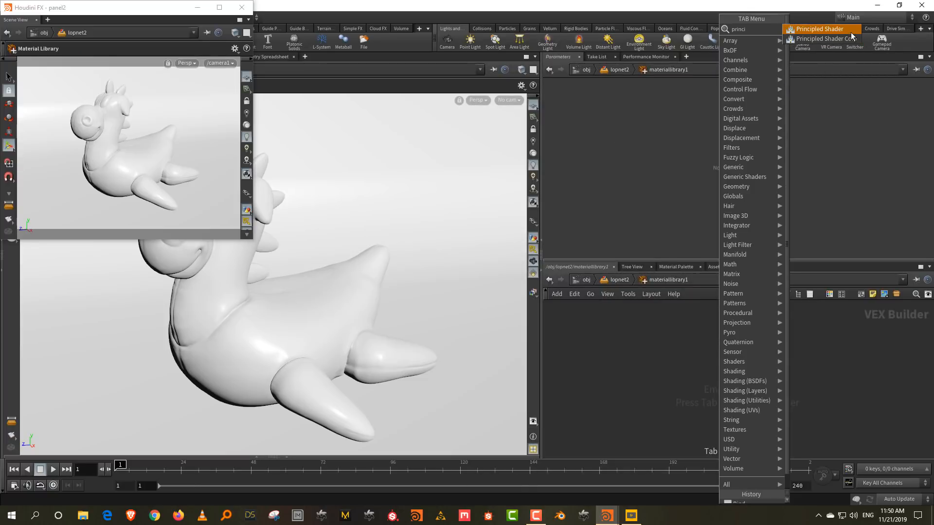
pyautogui.click(850, 32)
pyautogui.click(677, 369)
pyautogui.doubleClick(684, 355)
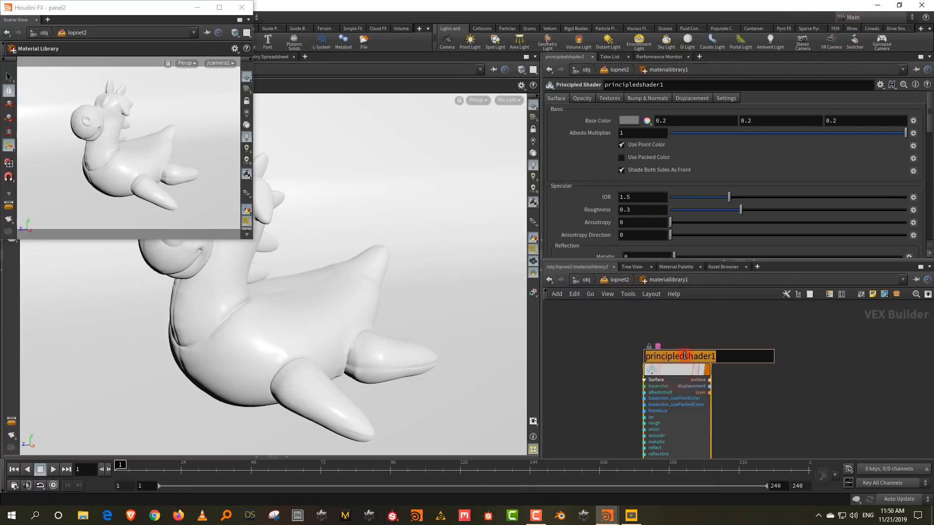
pyautogui.write('toy')
pyautogui.press('Return')
# Step: Duplicate the toy shader, place the copy beside it and rename it base
pyautogui.moveTo(755, 342); pyautogui.dragTo(703, 404)
pyautogui.hotkey('ctrl', 'c')
pyautogui.hotkey('ctrl', 'v')
pyautogui.moveTo(763, 350); pyautogui.dragTo(688, 441, button='middle')
pyautogui.click(666, 341)
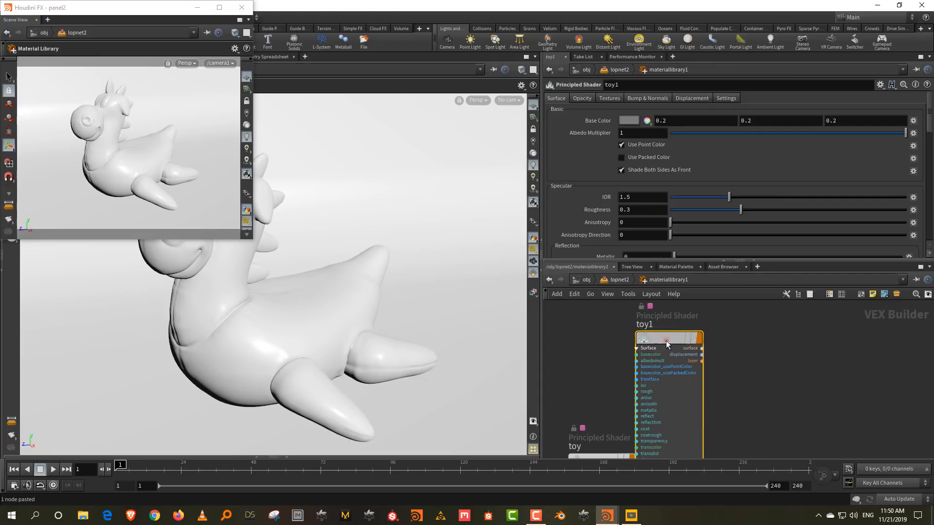
pyautogui.moveTo(666, 340); pyautogui.dragTo(746, 378)
pyautogui.doubleClick(726, 363)
pyautogui.write('base')
pyautogui.press('Return')
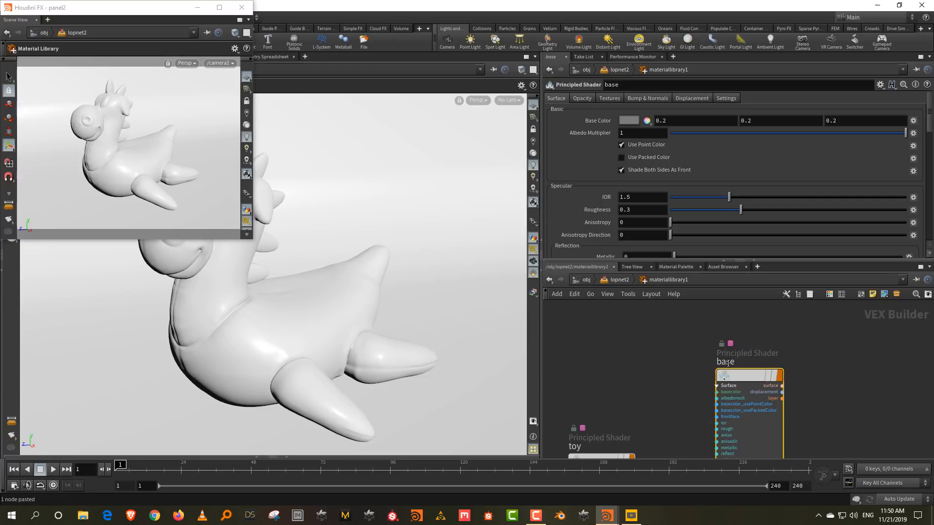
# Step: Return to lopnet2 and auto-fill the material library with the toy and base materials
pyautogui.click(631, 278)
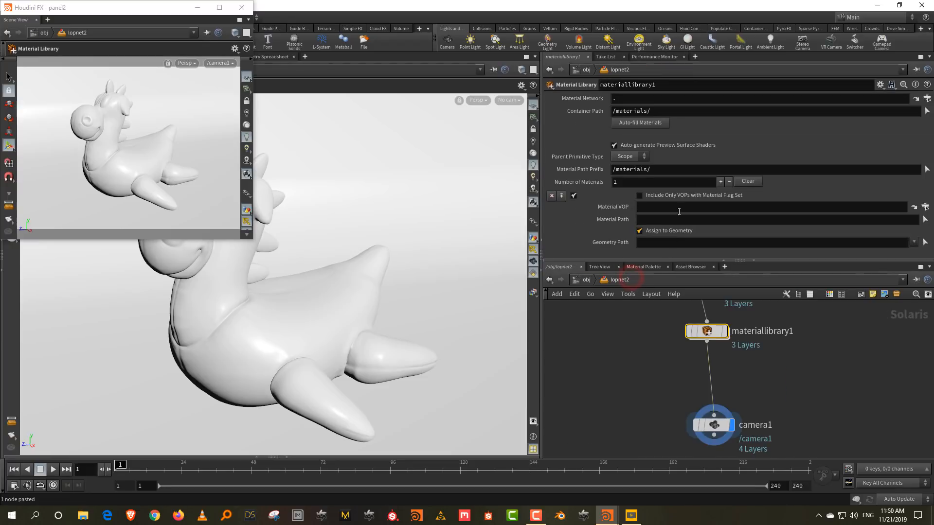
pyautogui.click(641, 122)
pyautogui.moveTo(798, 416); pyautogui.dragTo(791, 373, button='middle')
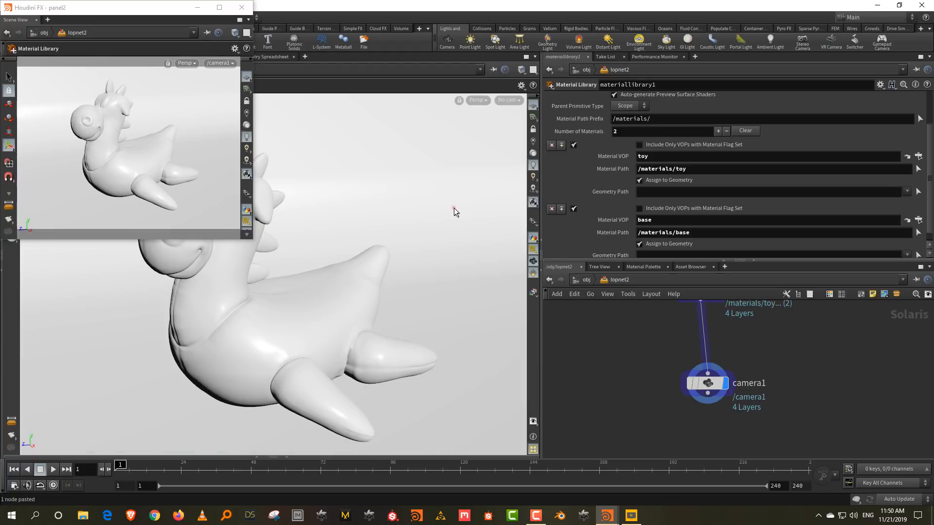
# Step: Split the main scene view pane and show the Scene Graph Tree in the new lower pane
pyautogui.hotkey('alt', ']')
pyautogui.rightClick(12, 261)
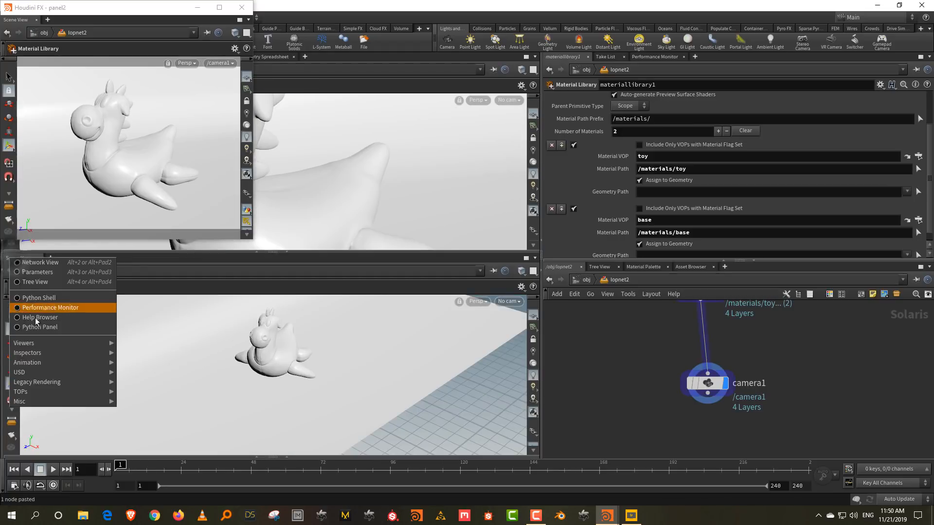
pyautogui.moveTo(43, 362)
pyautogui.click(144, 370)
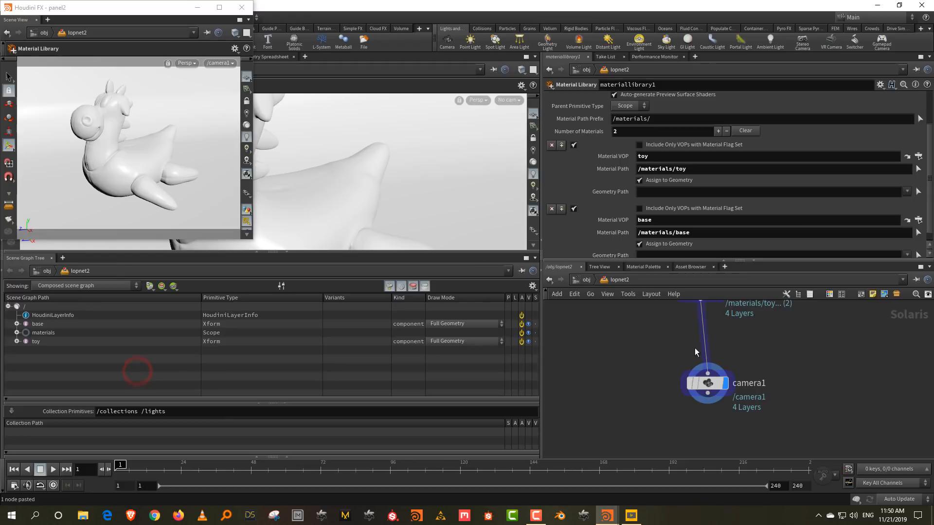
# Step: Insert an Assign Material node between materiallibrary1 and camera1
pyautogui.press('Tab')
pyautogui.write('ass')
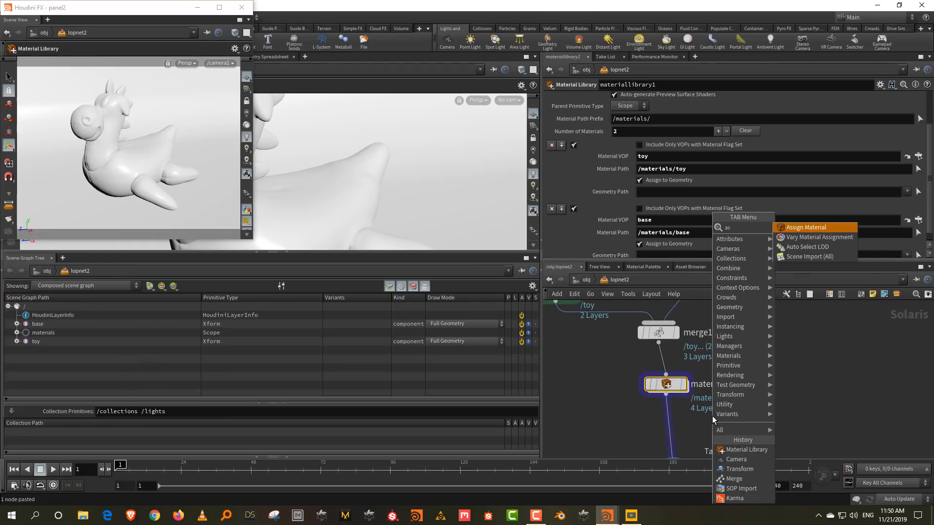
pyautogui.click(827, 227)
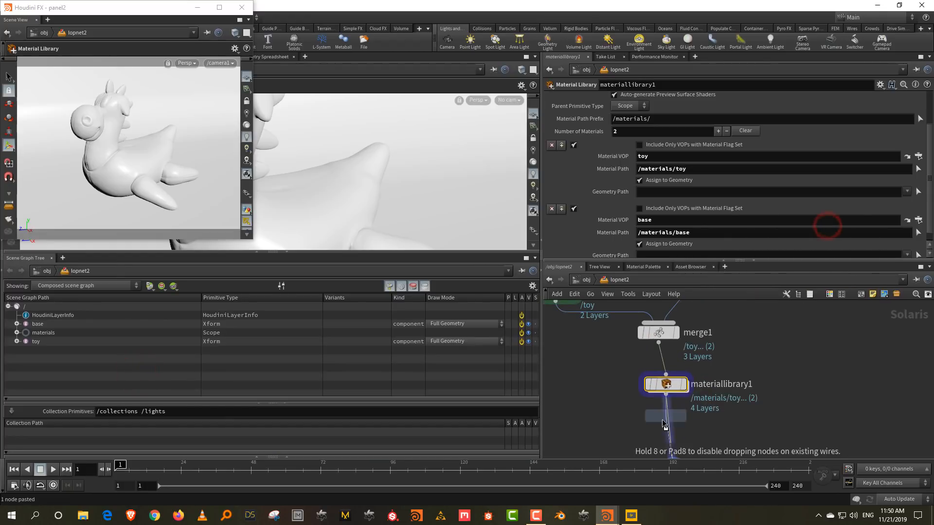
pyautogui.click(673, 427)
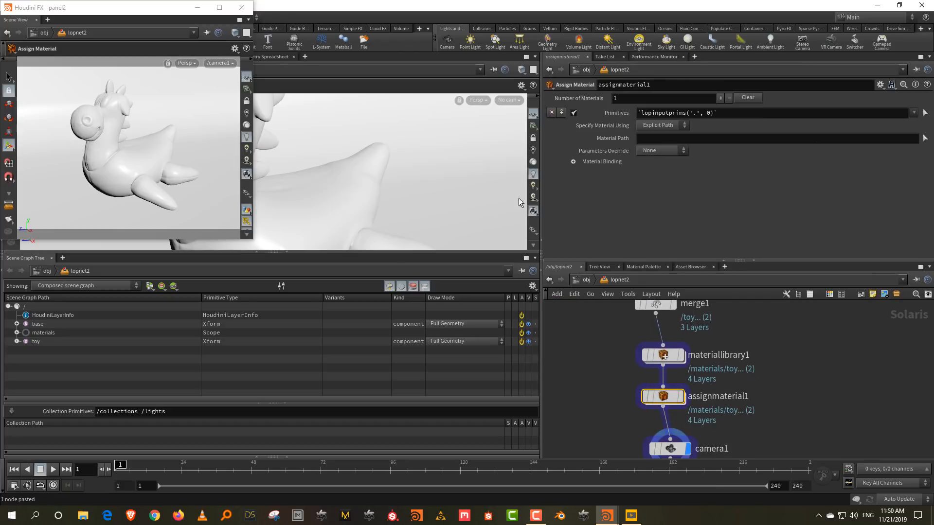
# Step: Assign the material /materials/base to the primitive /base/mesh_0 in the Assign Material node
pyautogui.click(16, 323)
pyautogui.moveTo(732, 115); pyautogui.dragTo(733, 115)
pyautogui.click(16, 341)
pyautogui.moveTo(49, 351)
pyautogui.mouseDown()
pyautogui.moveTo(597, 204)
pyautogui.moveTo(678, 138)
pyautogui.mouseUp()
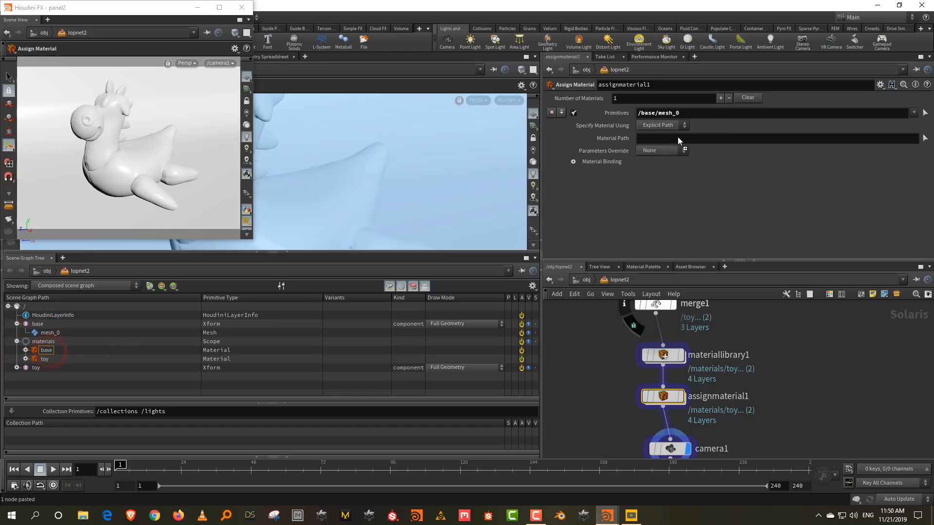
# Step: Add a second material assignment that applies /materials/toy to the primitive /toy/mesh_0
pyautogui.click(719, 98)
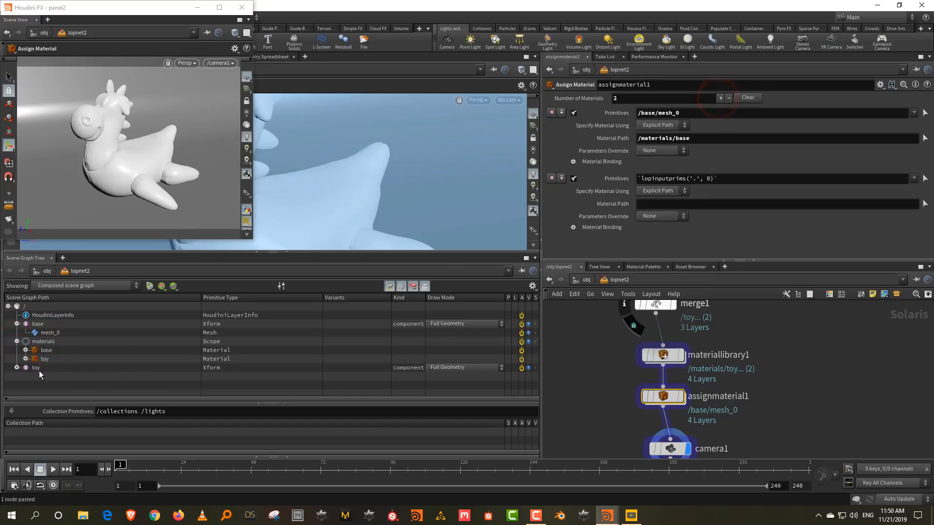
pyautogui.click(16, 369)
pyautogui.moveTo(732, 181); pyautogui.dragTo(732, 179)
pyautogui.moveTo(675, 205); pyautogui.dragTo(675, 203)
# Step: Add a Dome Light node after camera1 in the network and make it the displayed node
pyautogui.moveTo(788, 407); pyautogui.dragTo(792, 316, button='middle')
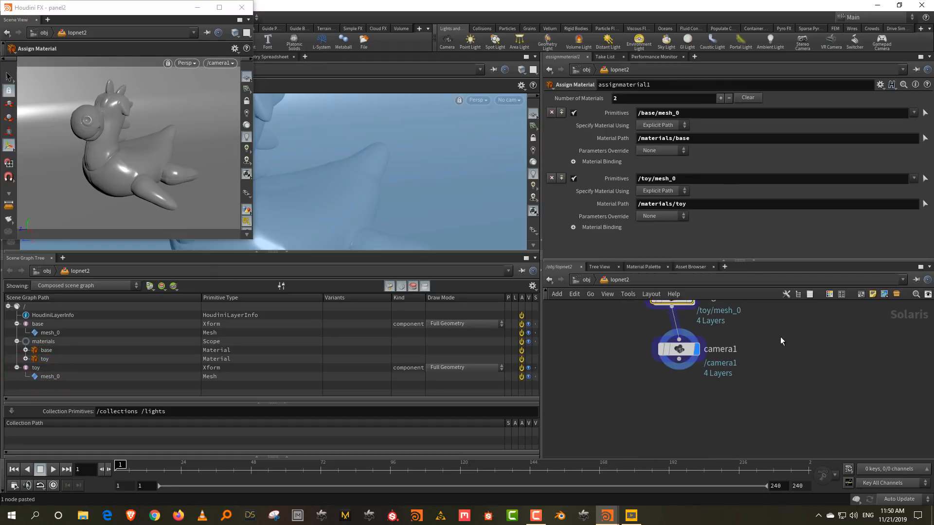
pyautogui.press('Tab')
pyautogui.write('dome')
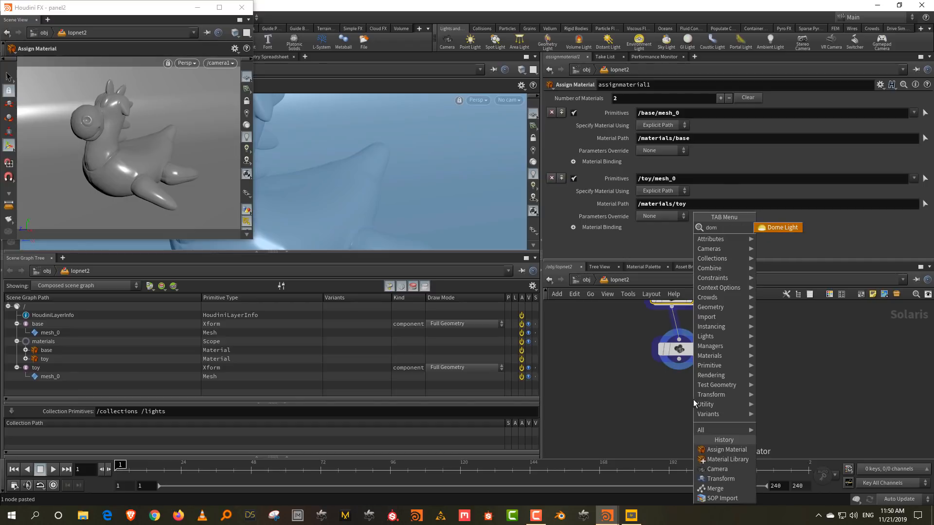
pyautogui.click(787, 229)
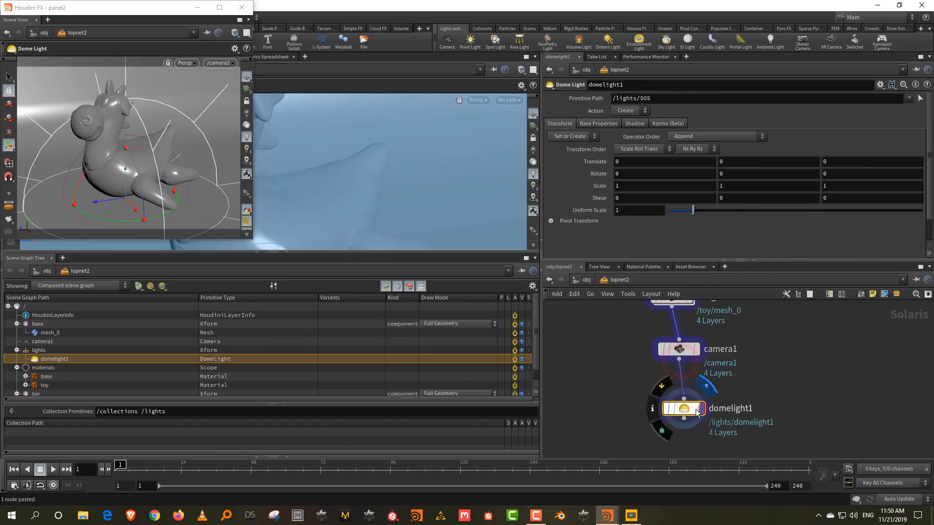
# Step: Load the HDRI image veranda_1k.hdr as the dome light's texture
pyautogui.click(598, 124)
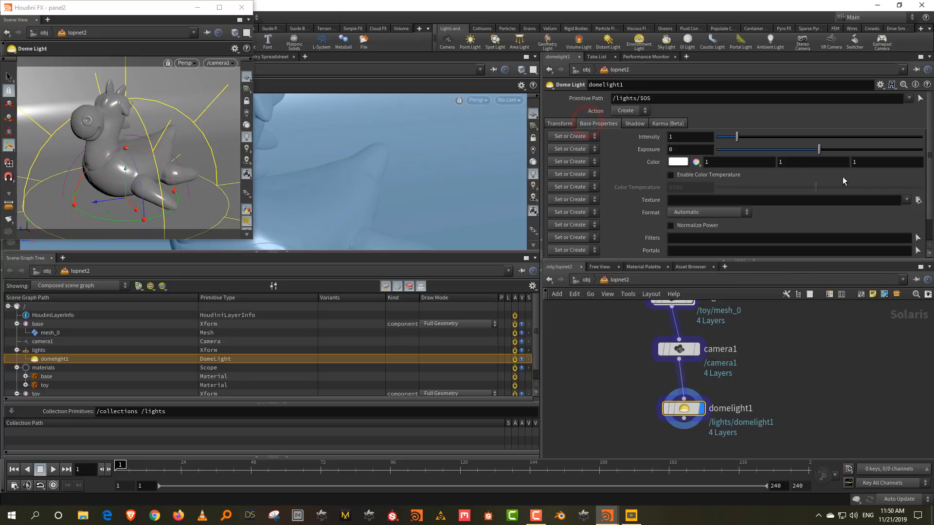
pyautogui.click(917, 200)
pyautogui.click(898, 221)
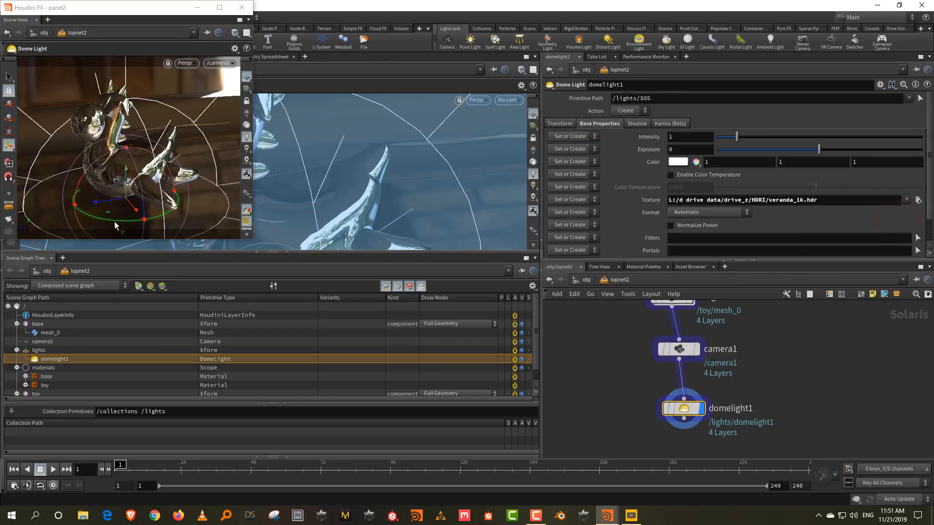
# Step: Rotate the dome light around its vertical axis and enable high-quality lighting with shadows in the floating viewport
pyautogui.moveTo(114, 221); pyautogui.dragTo(319, 191)
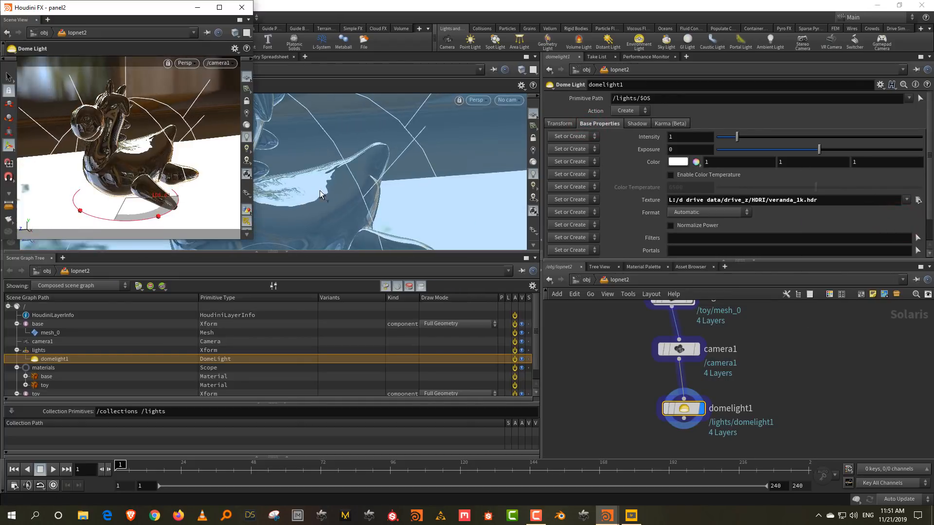
pyautogui.click(246, 161)
# Step: Add a Karma node below domelight1, connect the dome light's output to it and make it the displayed node
pyautogui.press('Tab')
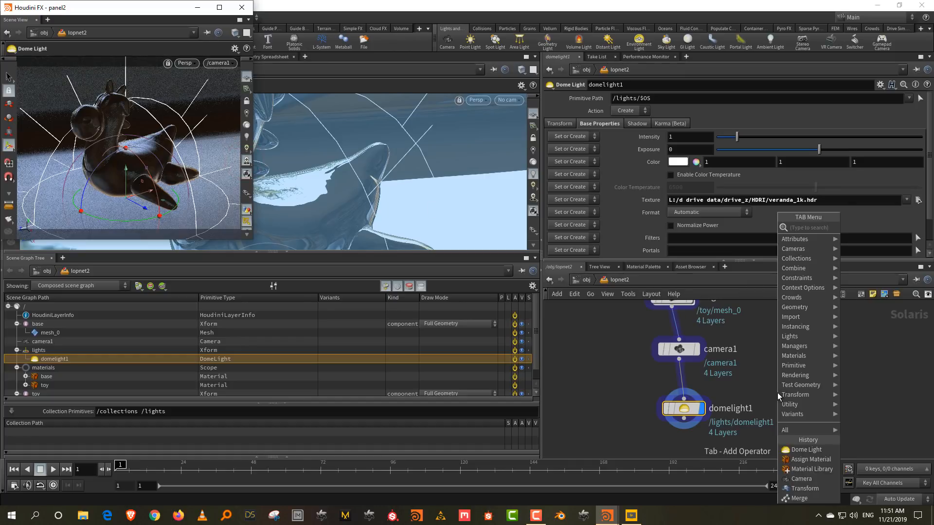
pyautogui.write('karm')
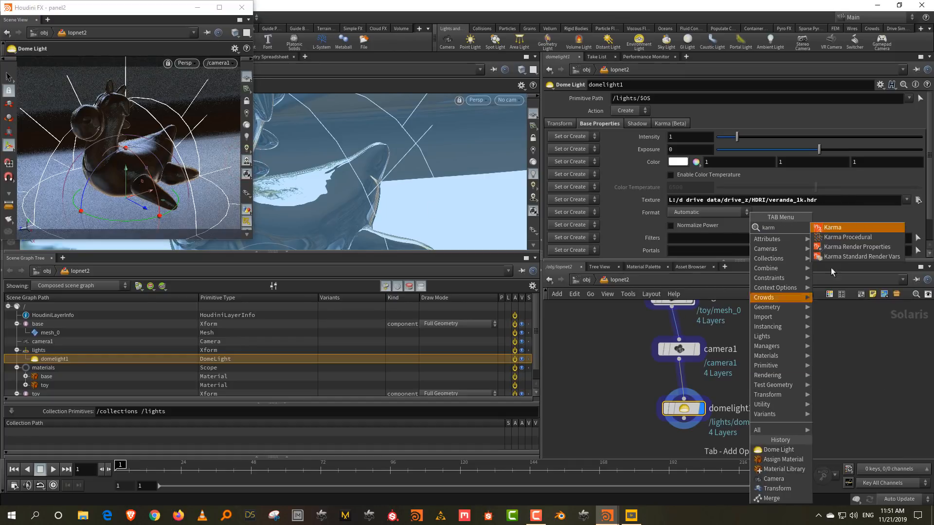
pyautogui.click(842, 227)
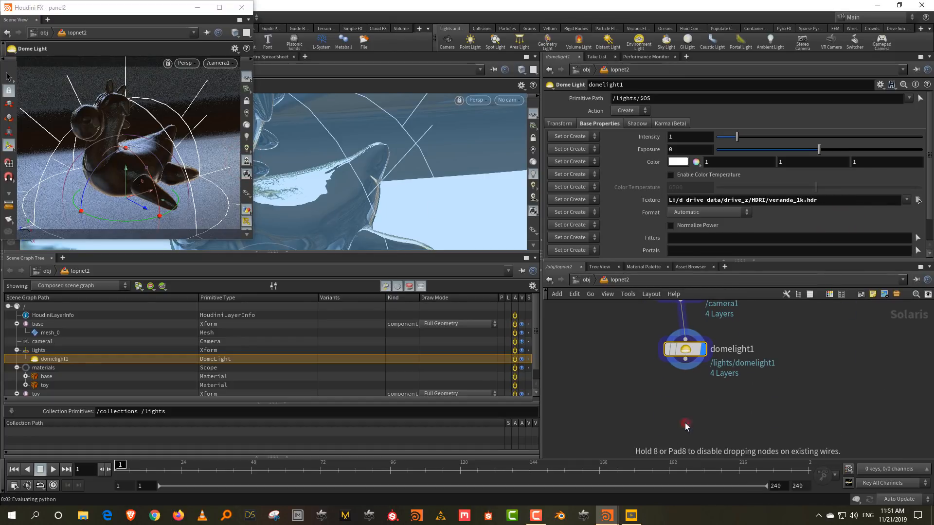
pyautogui.click(685, 422)
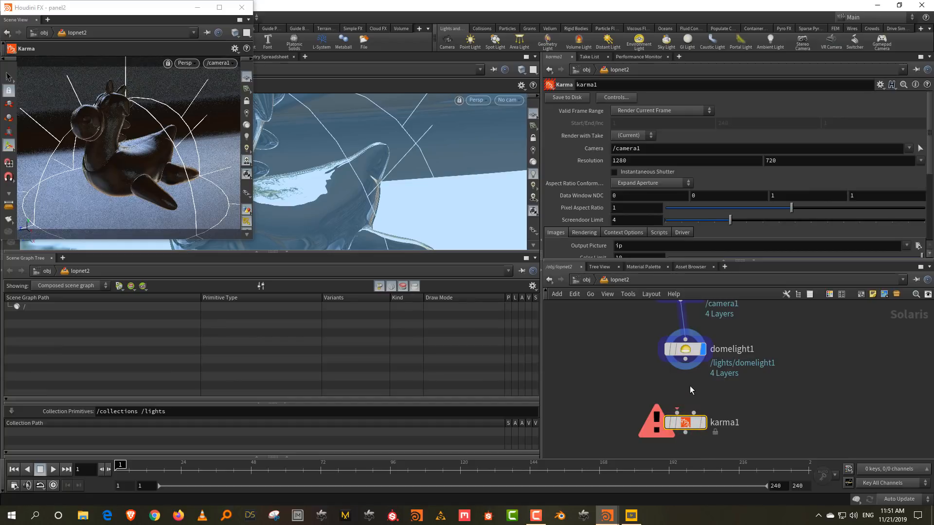
pyautogui.moveTo(685, 359); pyautogui.dragTo(686, 412)
pyautogui.click(701, 422)
pyautogui.click(772, 401)
# Step: Render the floating camera1 viewport with Karma (Beta) and hide the dome light's guides there
pyautogui.click(188, 63)
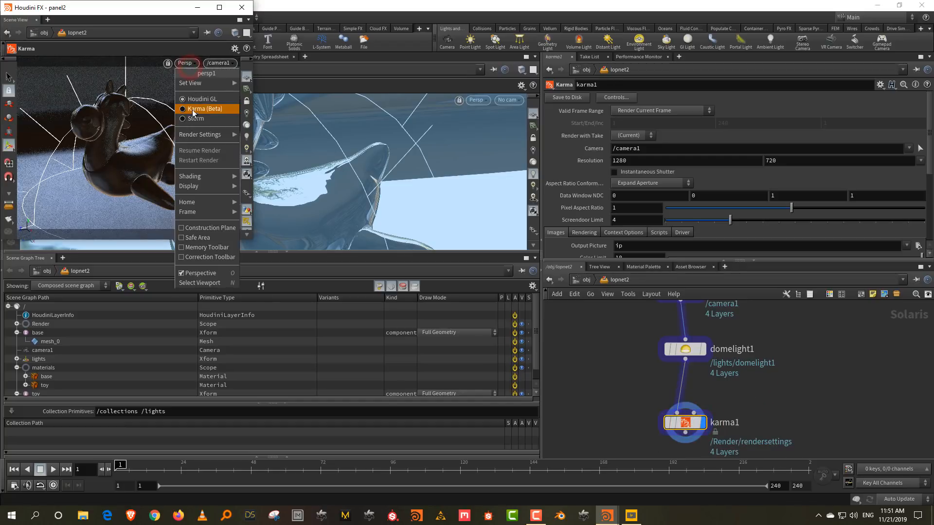
pyautogui.click(192, 111)
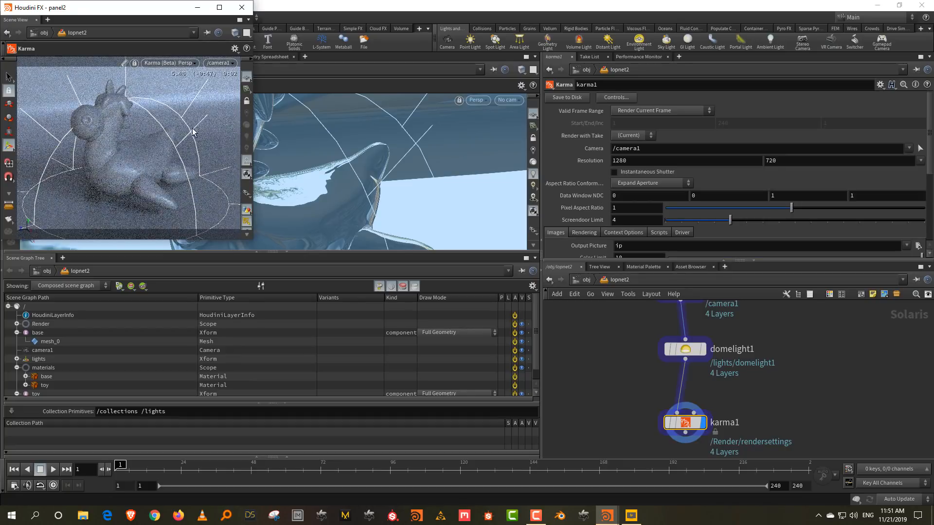
pyautogui.click(247, 221)
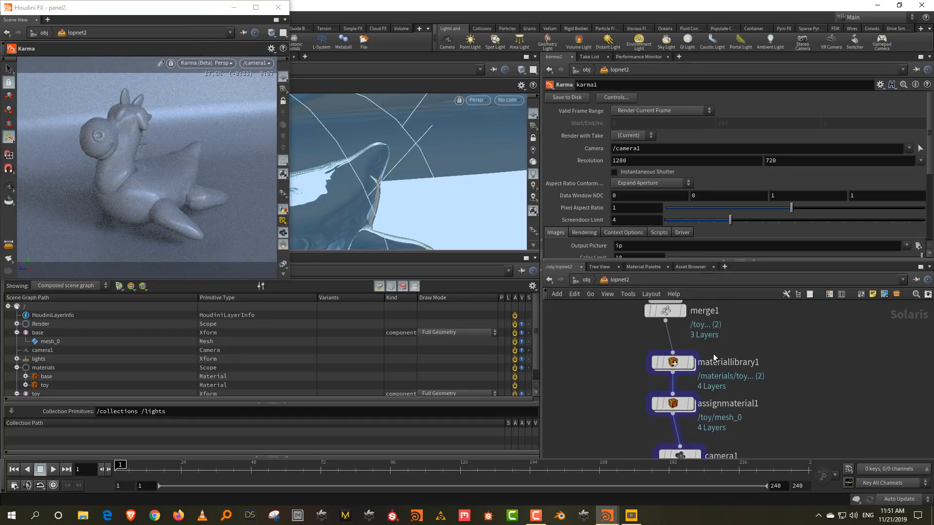
# Step: Open the material library's toy shader and set its base color to white (1, 1, 1)
pyautogui.doubleClick(674, 363)
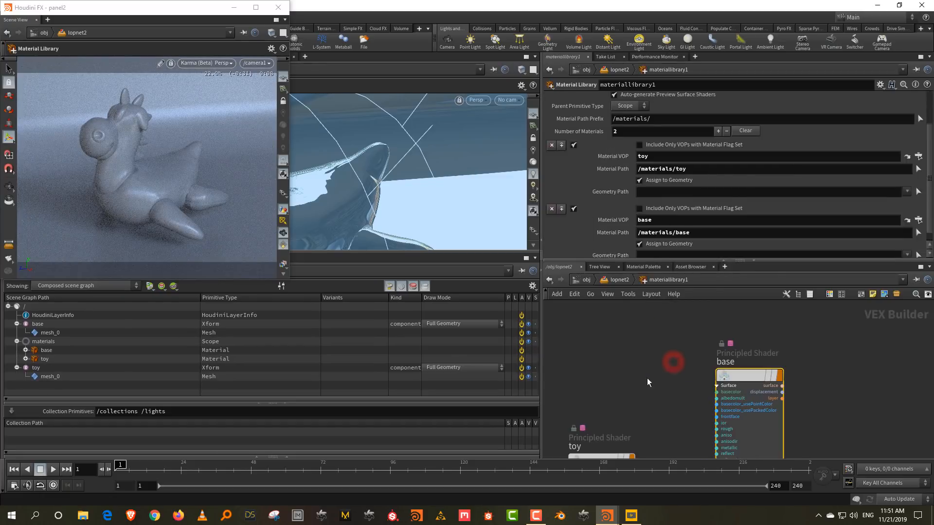
pyautogui.click(654, 417)
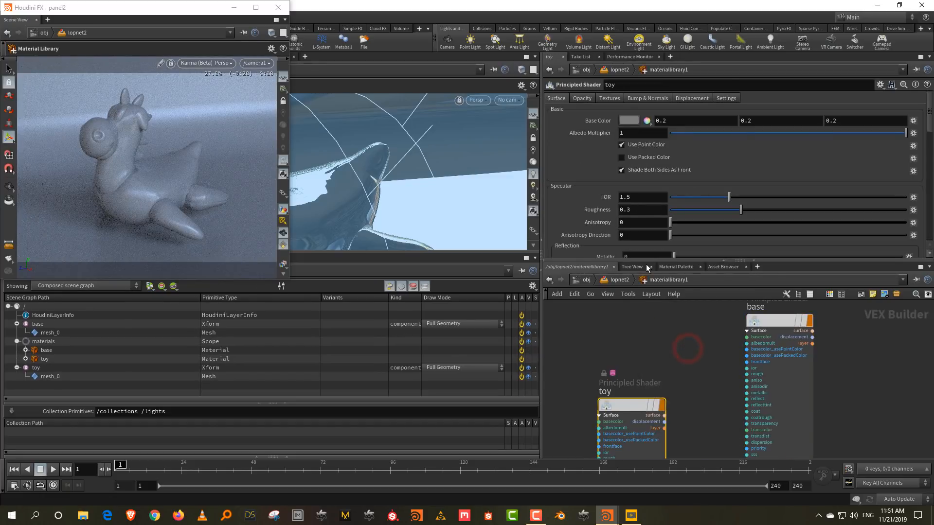
pyautogui.moveTo(646, 263); pyautogui.dragTo(646, 324)
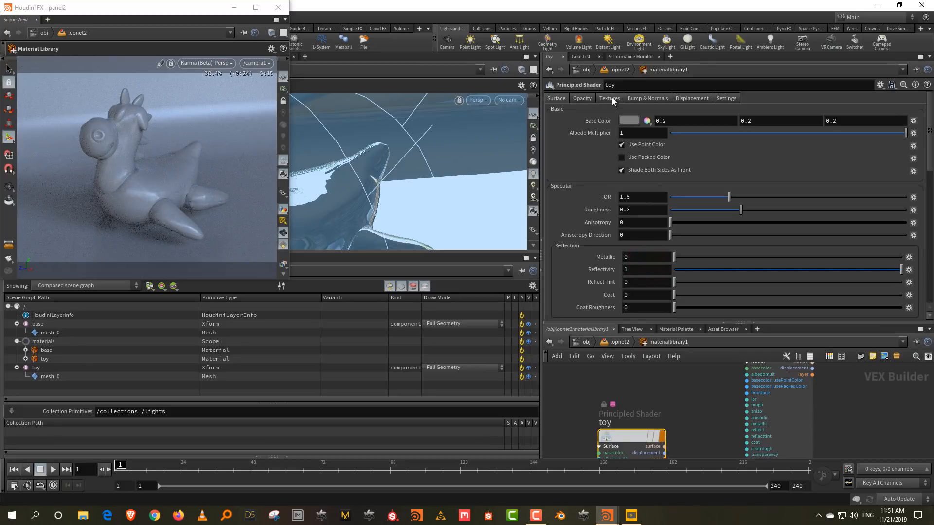
pyautogui.click(629, 121)
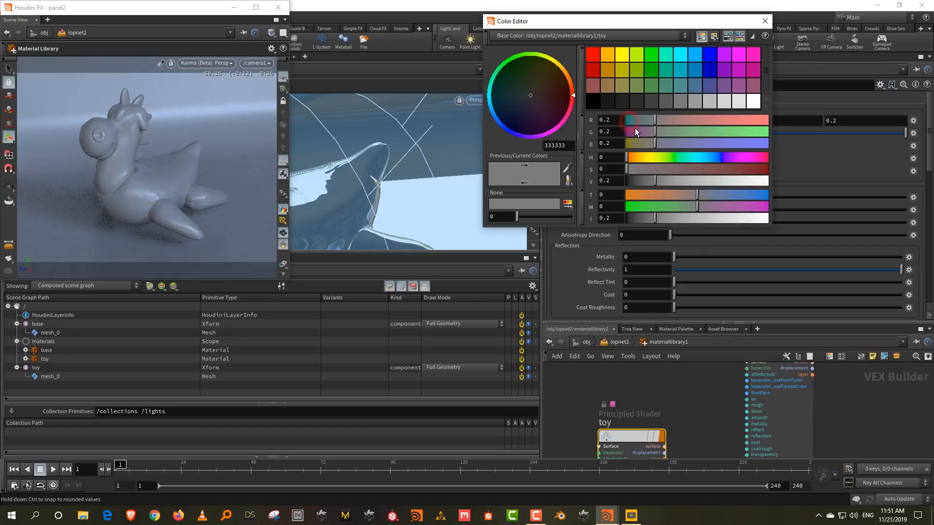
pyautogui.click(768, 180)
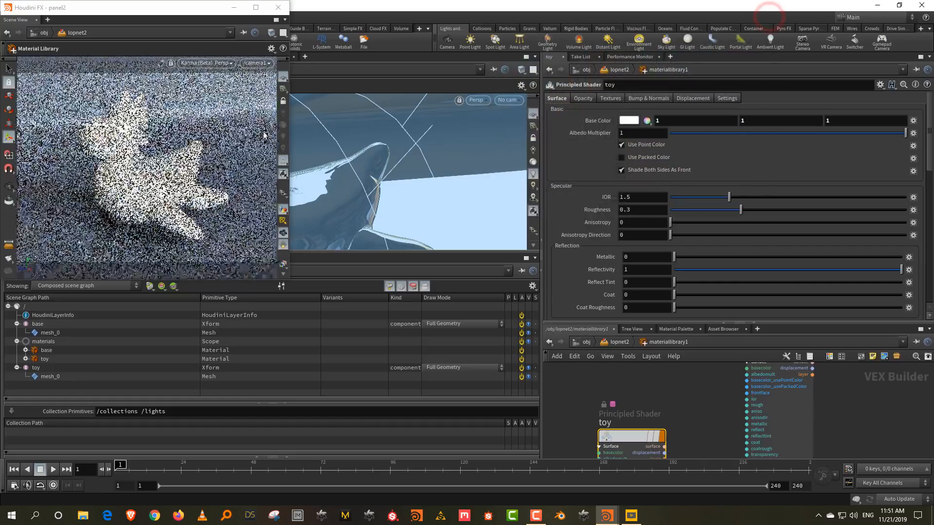
# Step: Enable the toy shader's base color texture and load toy_DefaultMaterial_BaseColor.png from the $HIP/textures folder
pyautogui.click(608, 98)
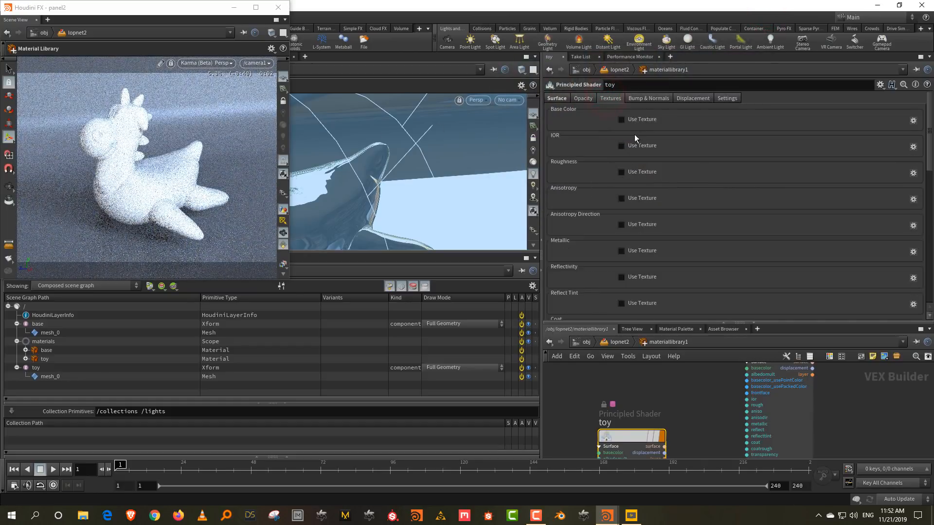
pyautogui.click(618, 119)
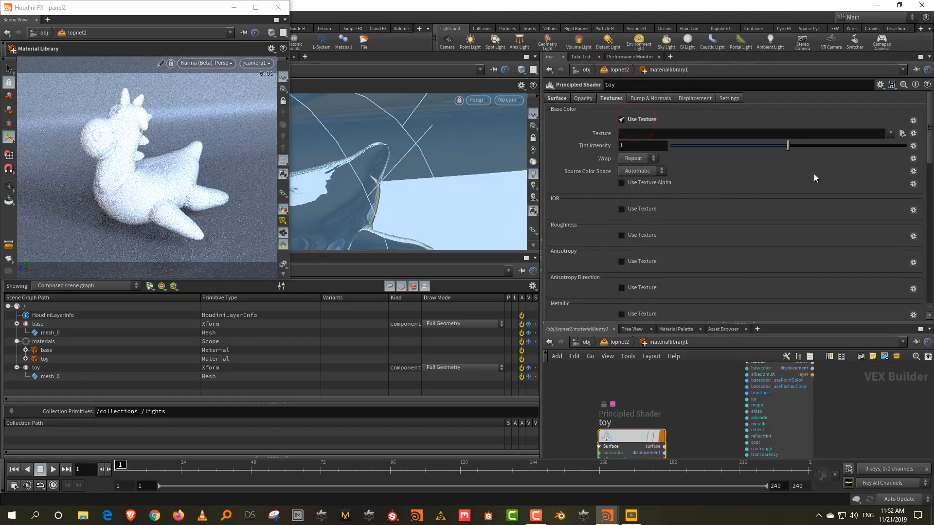
pyautogui.click(903, 135)
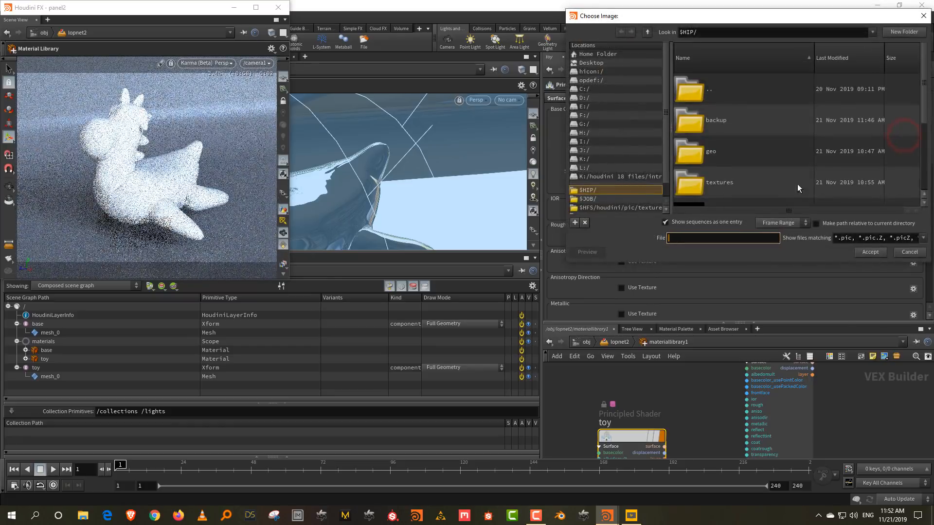
pyautogui.click(735, 183)
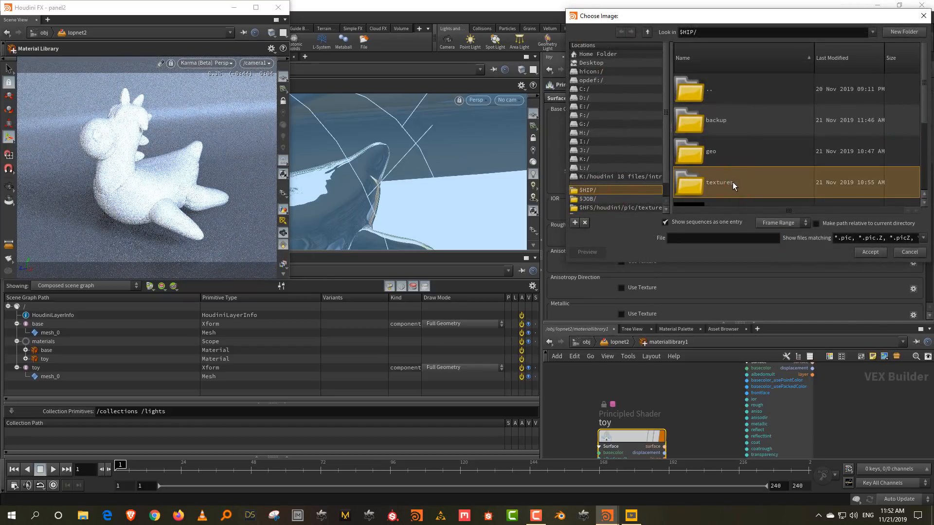
pyautogui.doubleClick(732, 182)
pyautogui.click(739, 122)
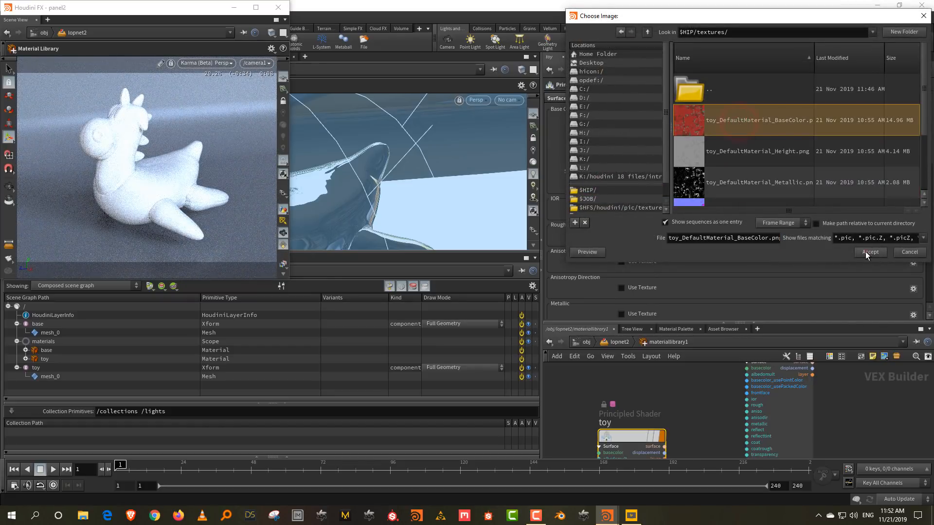
pyautogui.click(868, 252)
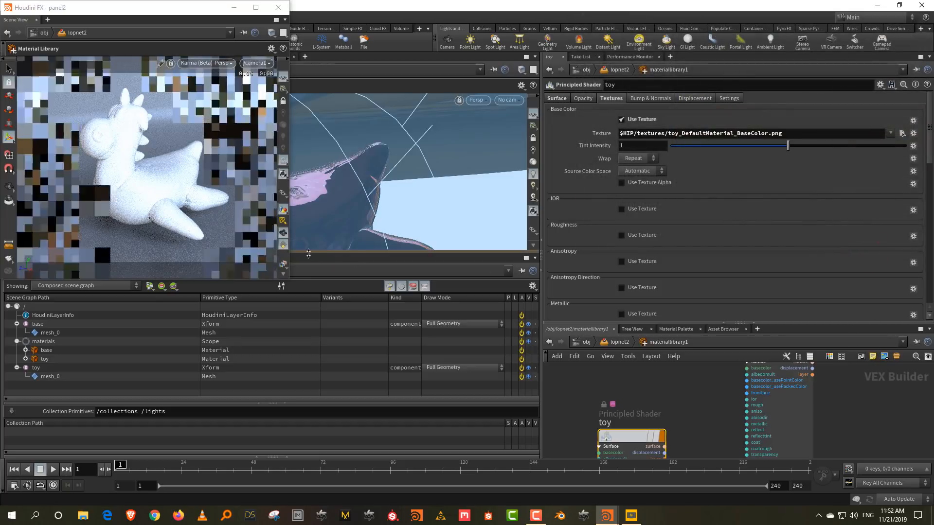
# Step: Move the floating Karma render window off the main scene view and expand that view over the Scene Graph Tree pane
pyautogui.click(186, 11)
pyautogui.moveTo(186, 12); pyautogui.dragTo(677, 96)
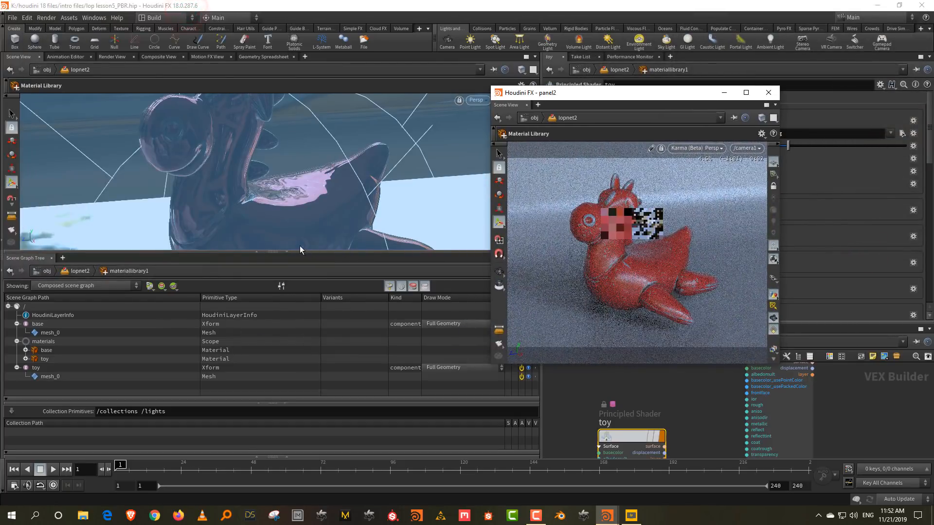
pyautogui.hotkey('ctrl', 'b')
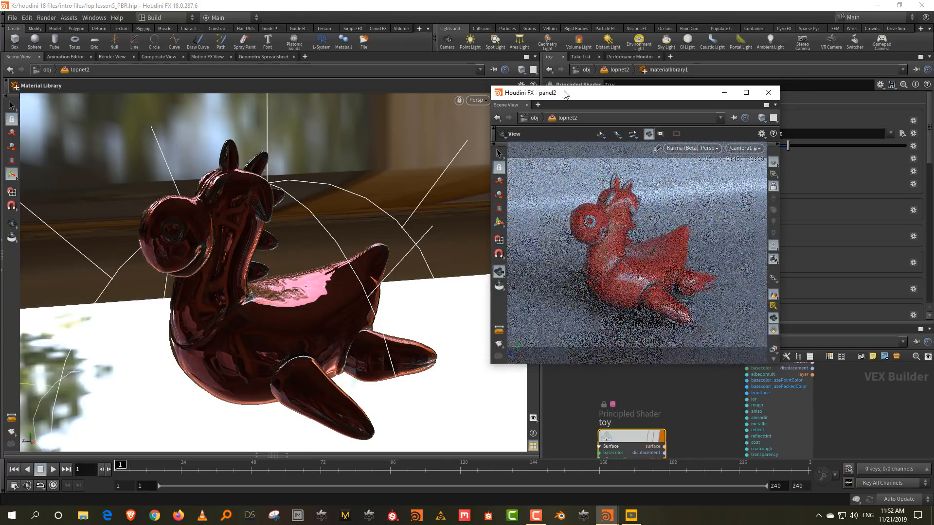
pyautogui.moveTo(564, 92); pyautogui.dragTo(760, 91)
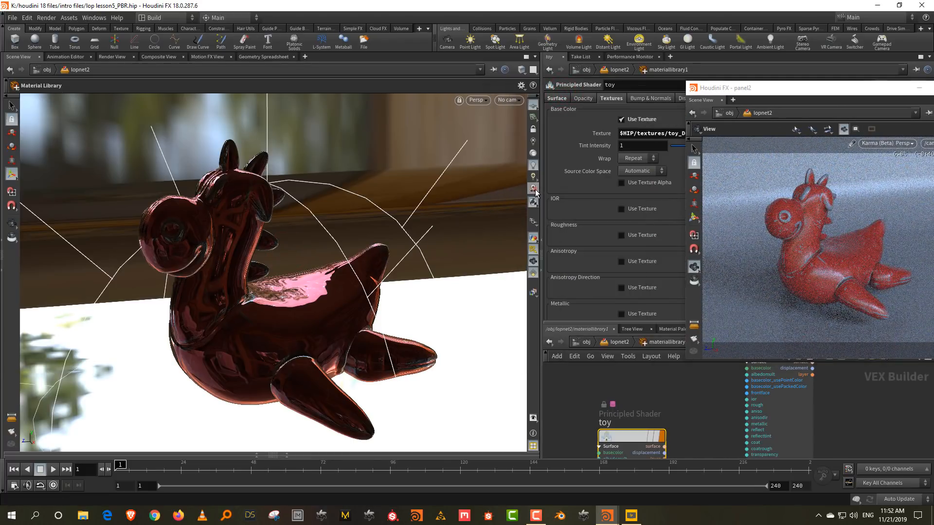
# Step: Switch the main viewport to headlight-only lighting and move the floating render window clear of the toy shader's parameters
pyautogui.click(533, 190)
pyautogui.press('Escape')
pyautogui.moveTo(313, 293); pyautogui.dragTo(513, 182)
pyautogui.click(533, 154)
pyautogui.moveTo(286, 287)
pyautogui.mouseDown()
pyautogui.moveTo(313, 277)
pyautogui.moveTo(296, 297)
pyautogui.moveTo(291, 291)
pyautogui.mouseUp()
pyautogui.moveTo(790, 91); pyautogui.dragTo(163, 95)
pyautogui.scroll(-2, 702, 196)
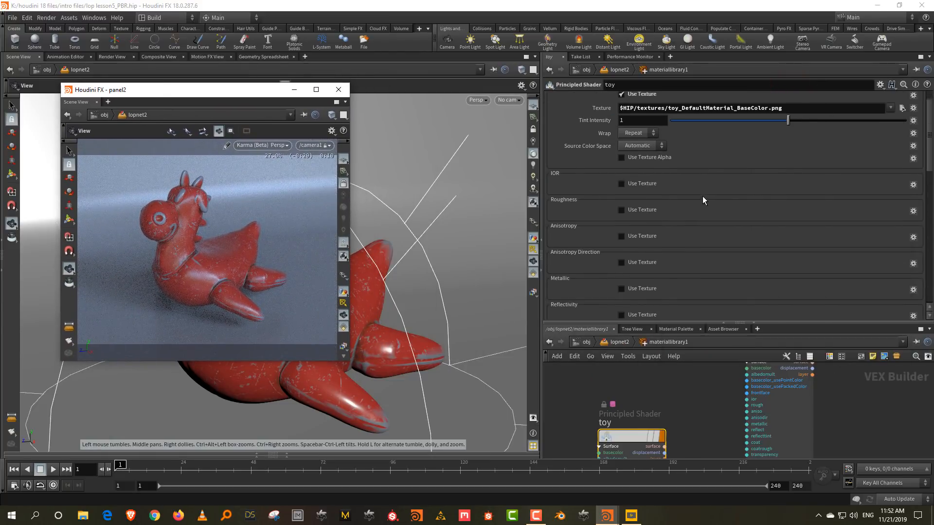
# Step: Enable the toy shader's metallic texture and load toy_DefaultMaterial_Metallic.png from the $HIP/textures folder
pyautogui.click(628, 266)
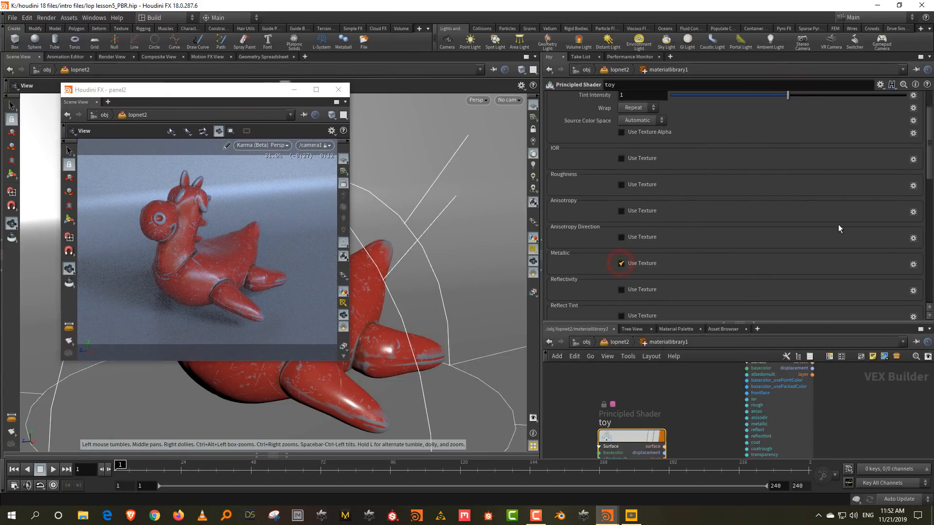
pyautogui.scroll(-1, 842, 227)
pyautogui.click(902, 249)
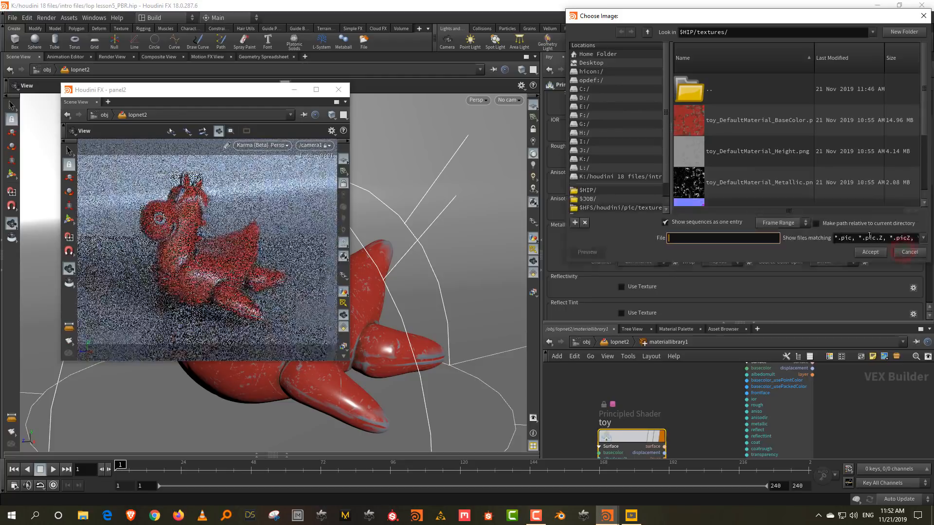
pyautogui.scroll(-2, 736, 159)
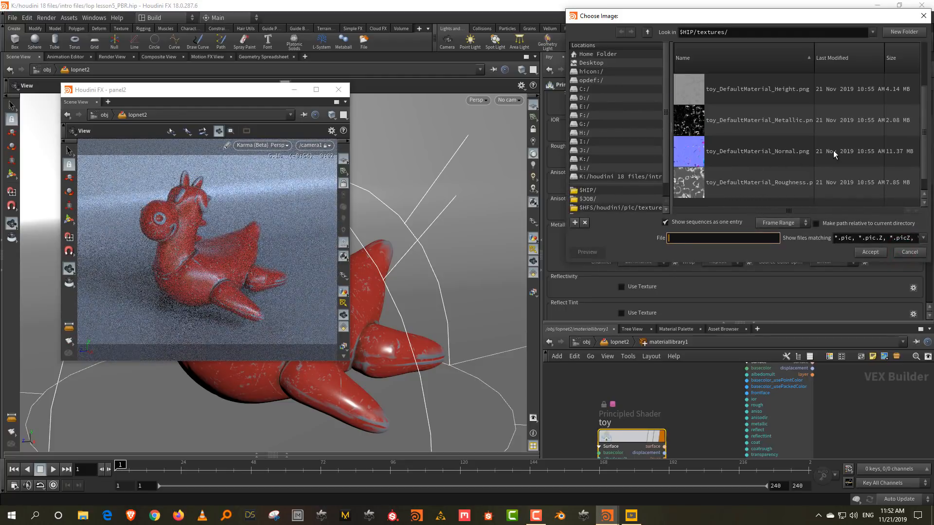
pyautogui.click(788, 125)
pyautogui.click(874, 254)
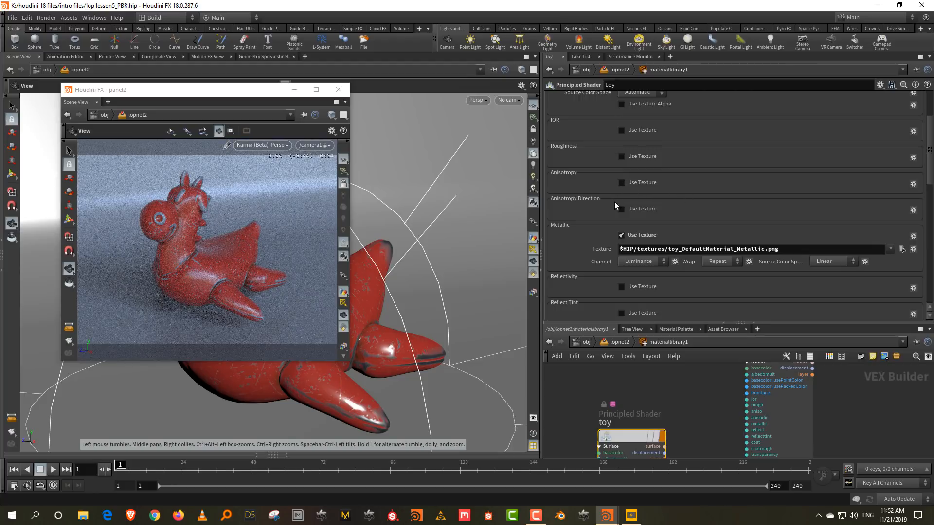
# Step: Set the toy shader's Metallic value to 1 in its surface reflection settings
pyautogui.scroll(3, 708, 185)
pyautogui.click(558, 99)
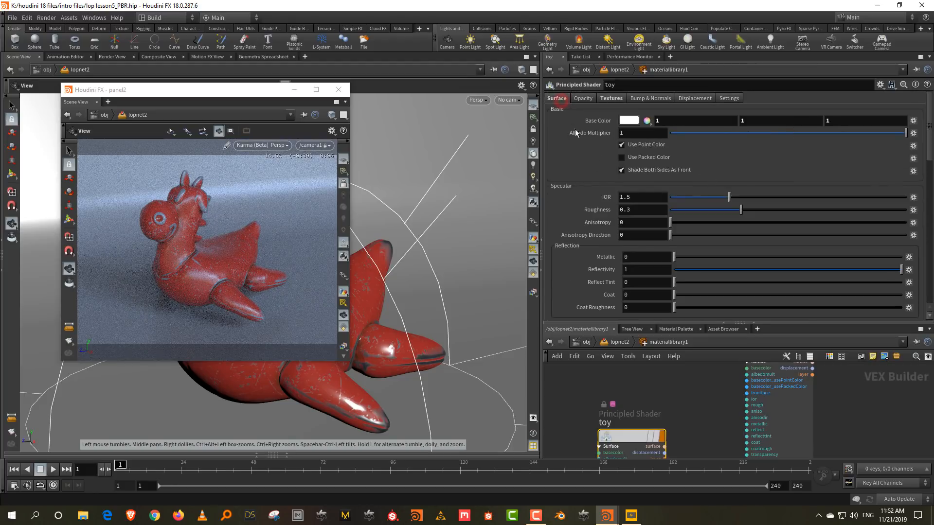
pyautogui.click(632, 257)
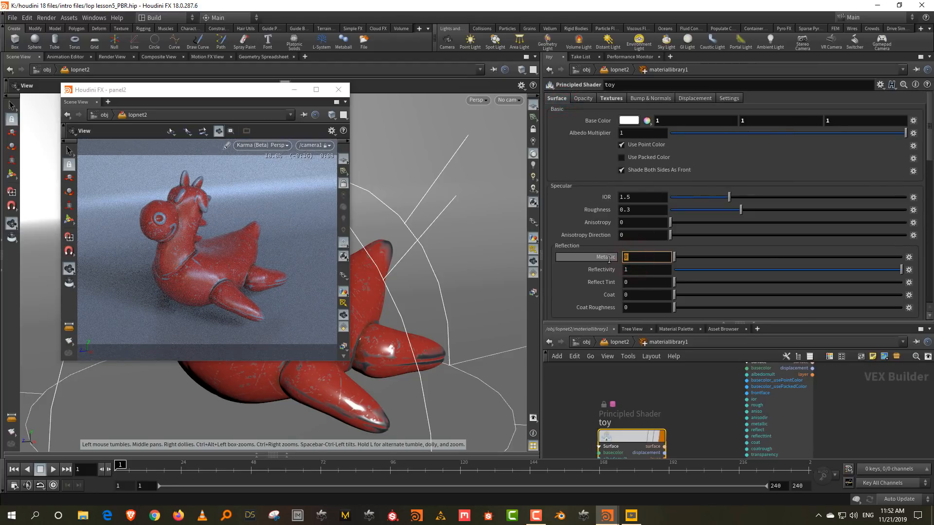
pyautogui.write('1')
pyautogui.press('Return')
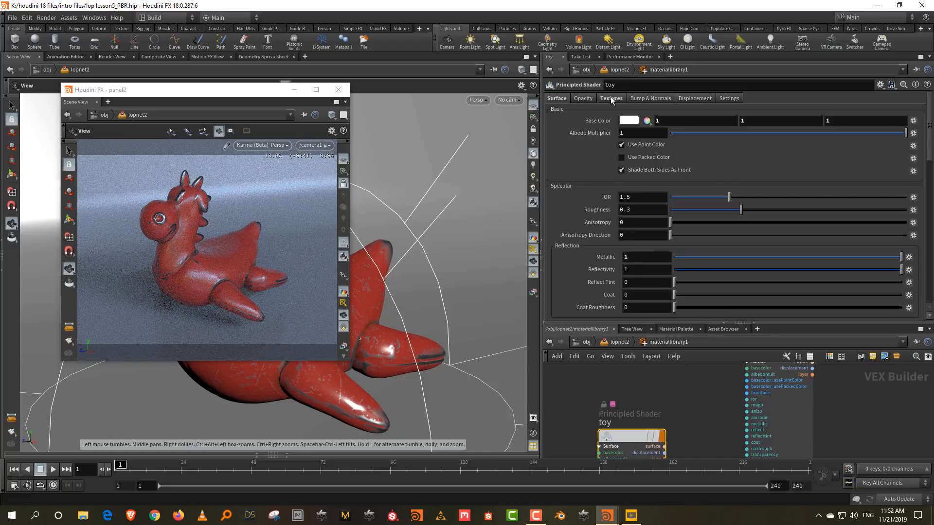
# Step: Try a roughness of 1 on the toy shader's surface and reduce it to 0.275
pyautogui.click(589, 98)
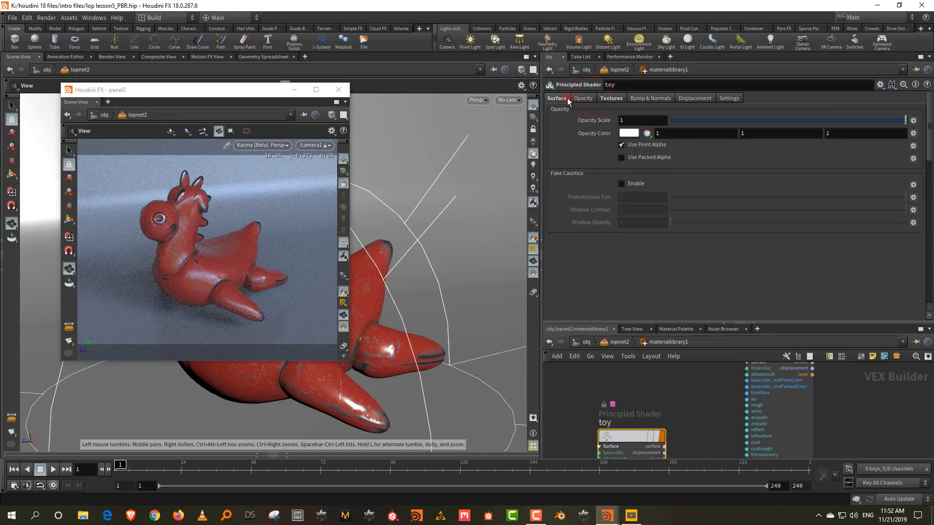
pyautogui.click(564, 99)
pyautogui.moveTo(634, 210); pyautogui.dragTo(614, 210)
pyautogui.write('1')
pyautogui.press('Return')
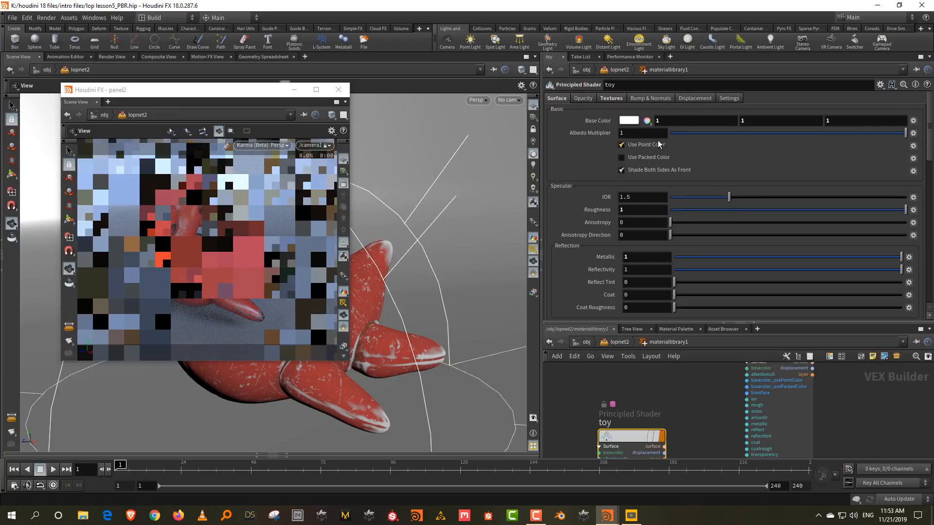
pyautogui.click(734, 209)
# Step: Enable the toy shader's roughness texture and load toy_DefaultMaterial_Roughness.png from the $HIP/textures folder
pyautogui.click(605, 99)
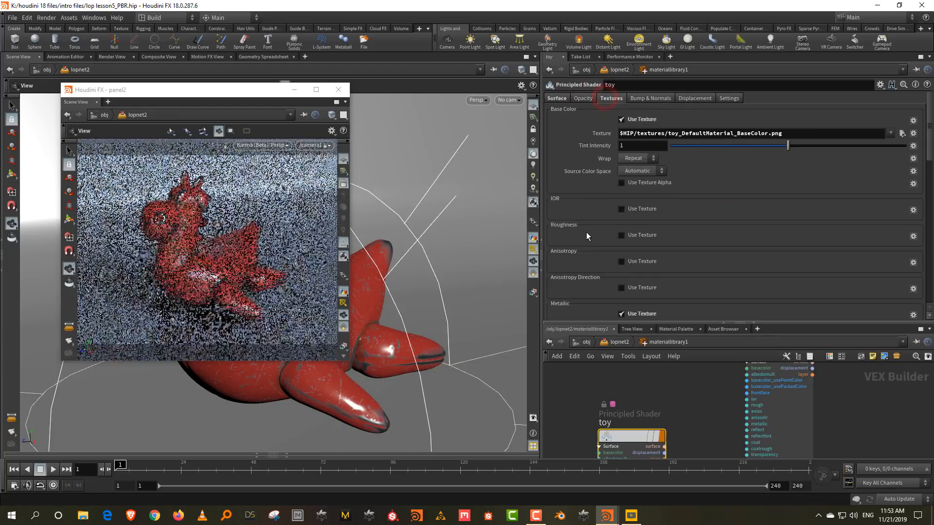
pyautogui.scroll(-1, 586, 232)
pyautogui.click(621, 210)
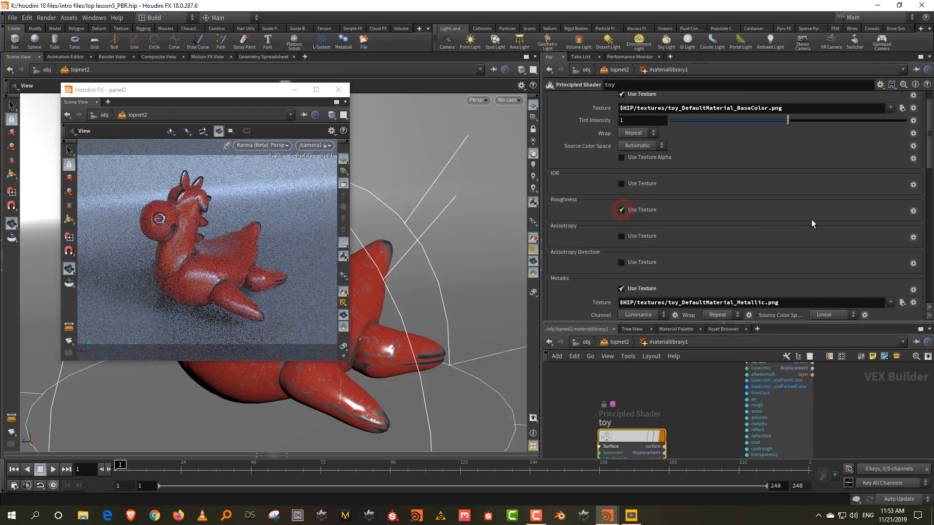
pyautogui.click(902, 223)
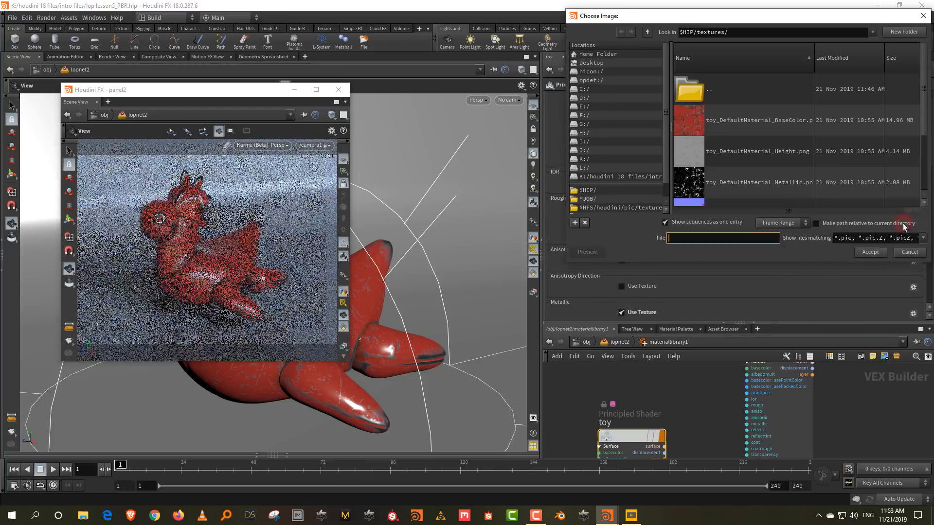
pyautogui.scroll(-3, 752, 161)
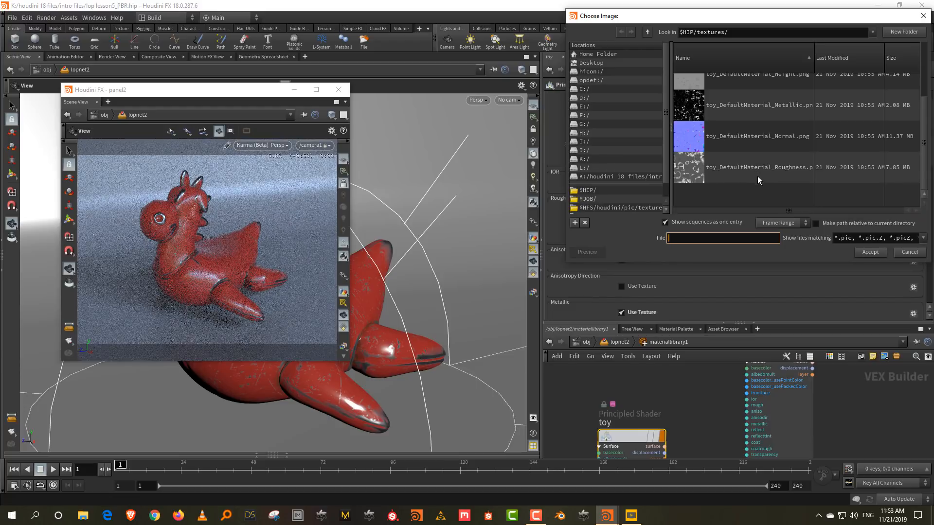
pyautogui.click(758, 176)
pyautogui.click(869, 250)
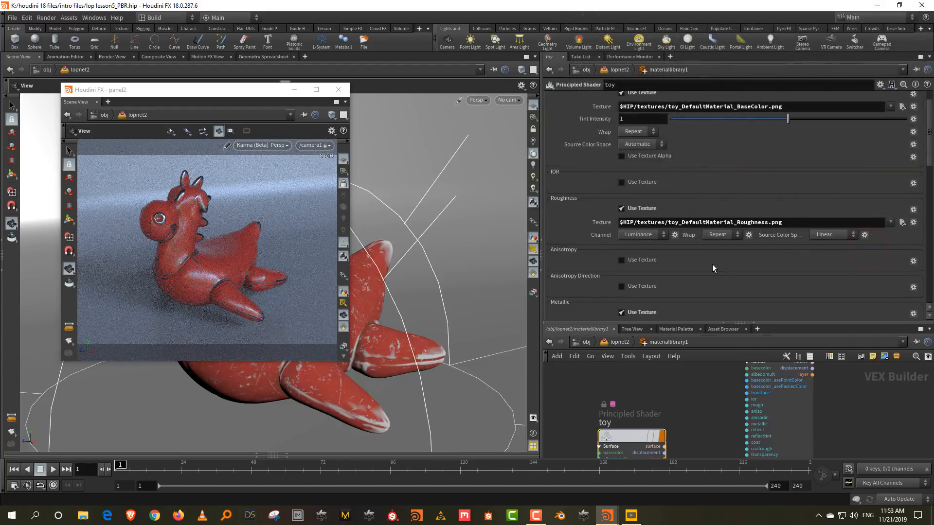
# Step: Set the toy shader's surface Roughness value to 1
pyautogui.scroll(2, 584, 112)
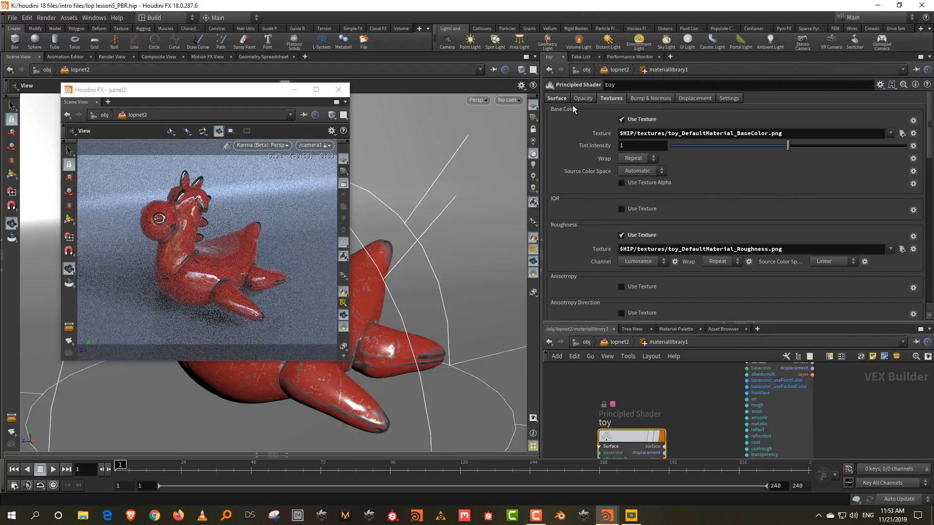
pyautogui.click(559, 98)
pyautogui.click(642, 213)
pyautogui.write('1')
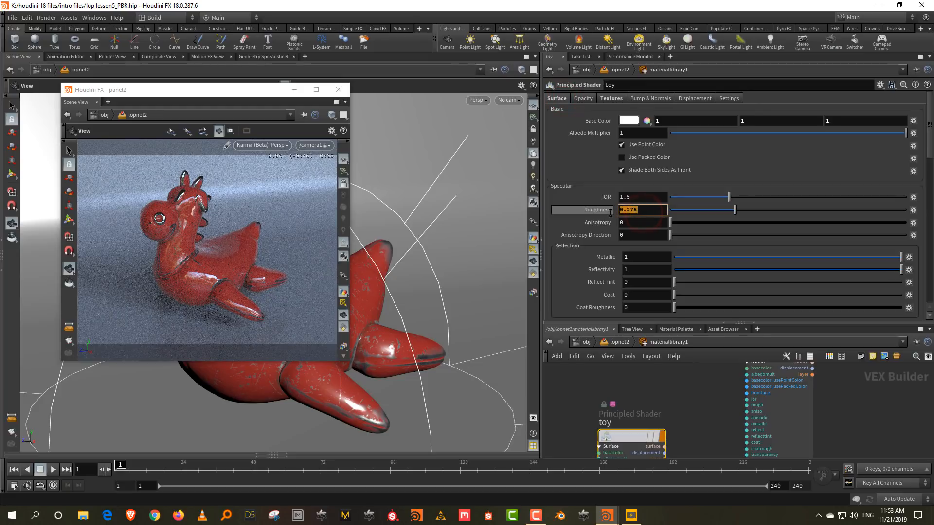
pyautogui.press('Return')
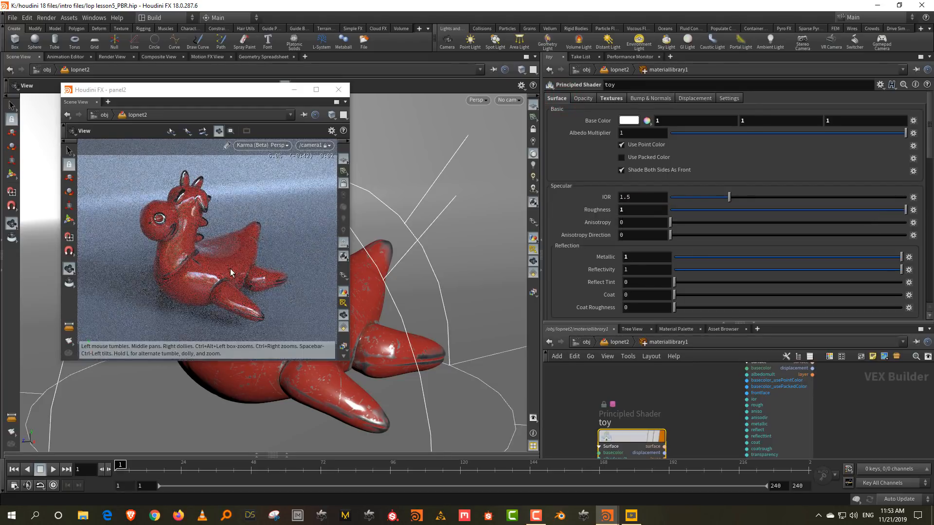
# Step: Enable the toy shader's base bump, set its texture type to Bump and load toy_DefaultMaterial_Height.png
pyautogui.click(640, 99)
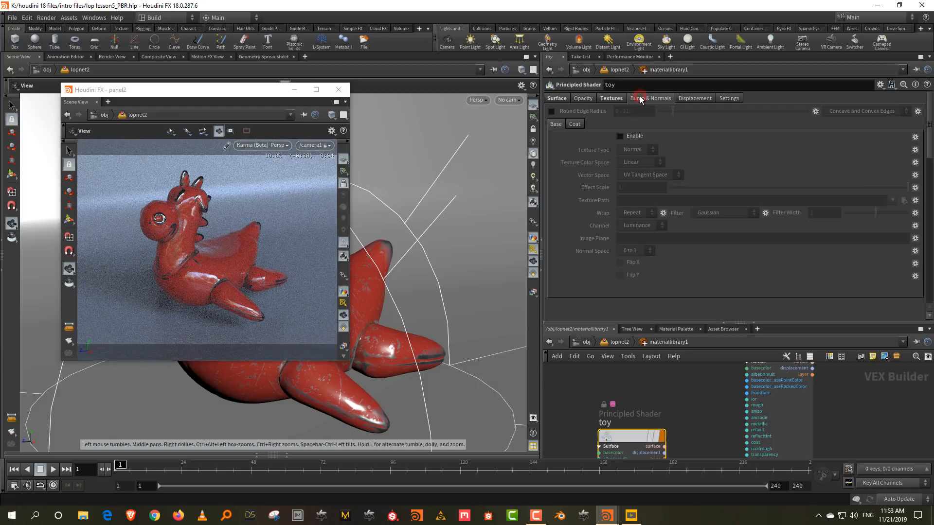
pyautogui.click(621, 137)
pyautogui.click(637, 155)
pyautogui.click(638, 149)
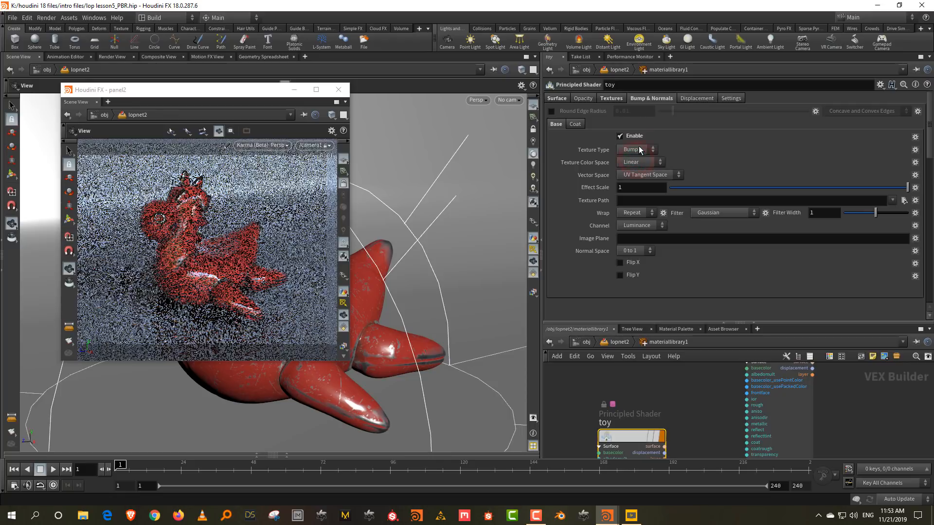
pyautogui.click(904, 199)
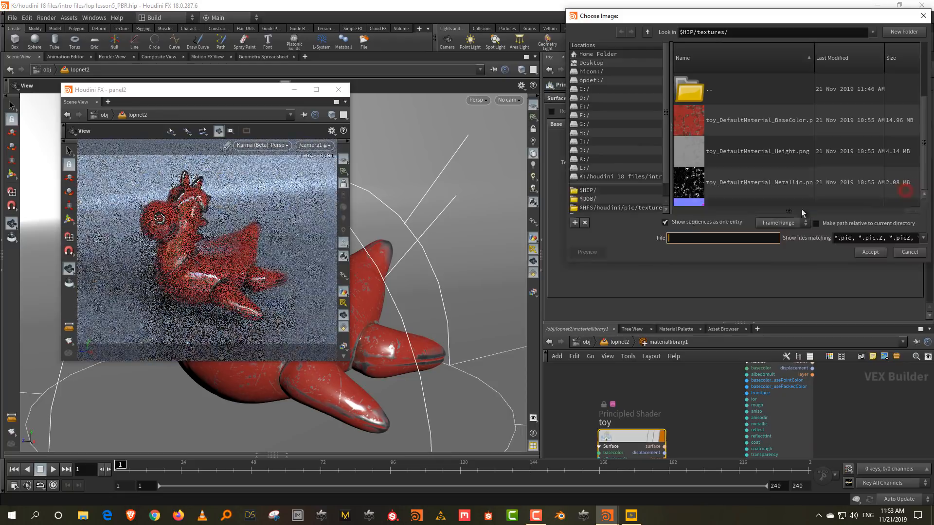
pyautogui.scroll(-3, 749, 160)
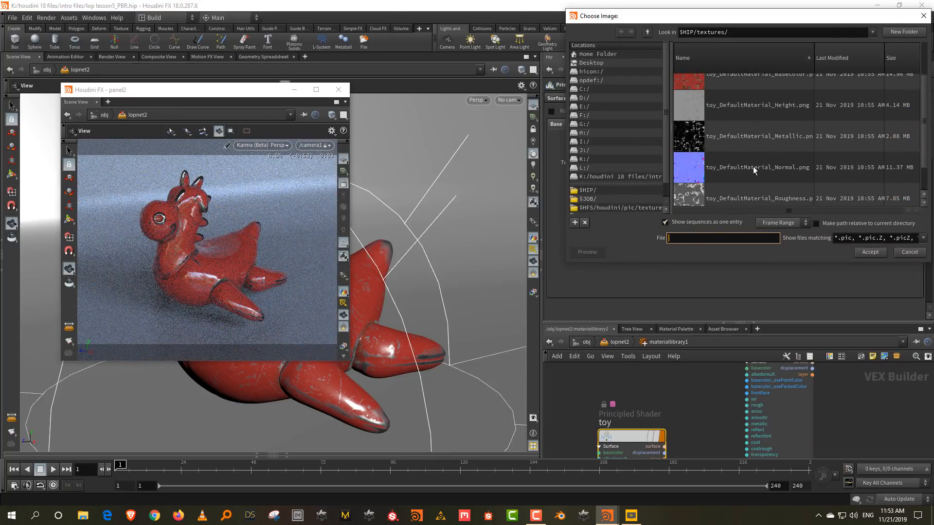
pyautogui.click(762, 110)
pyautogui.click(869, 253)
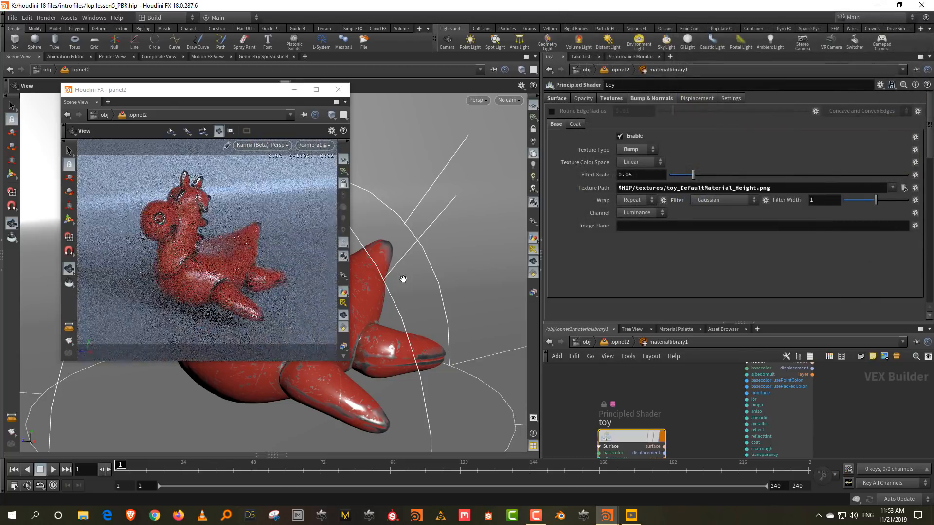
# Step: Move and enlarge the floating Karma render window, and set the toy shader's bump effect scale to 0.01
pyautogui.moveTo(195, 90); pyautogui.dragTo(186, 20)
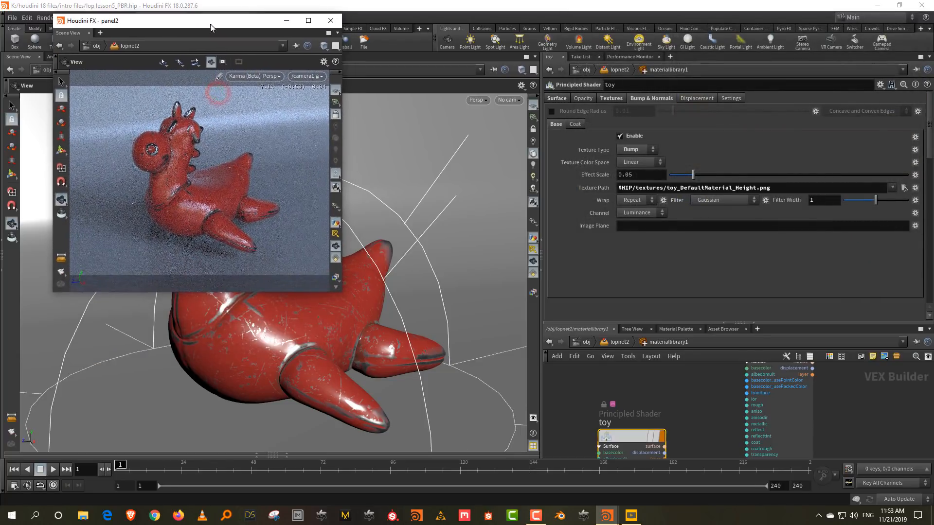
pyautogui.moveTo(344, 296); pyautogui.dragTo(489, 407)
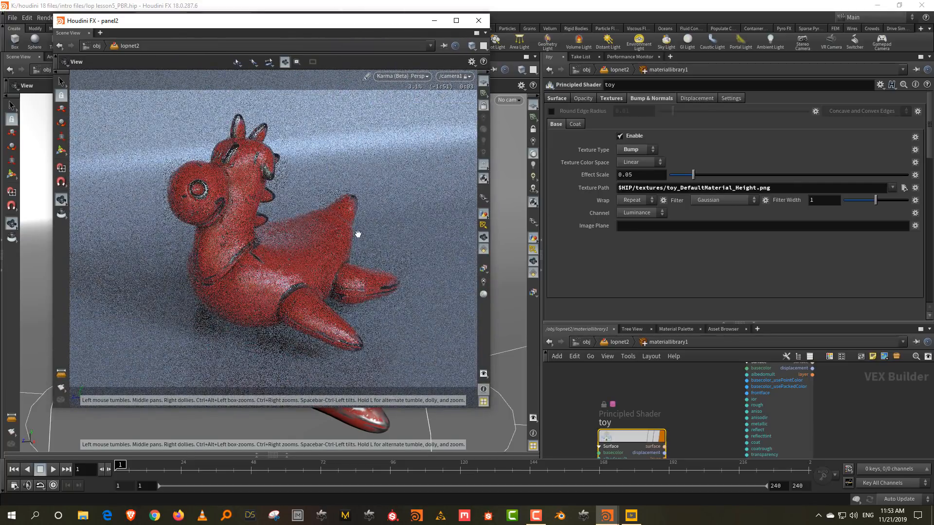
pyautogui.moveTo(628, 174); pyautogui.dragTo(641, 174)
pyautogui.press('Return')
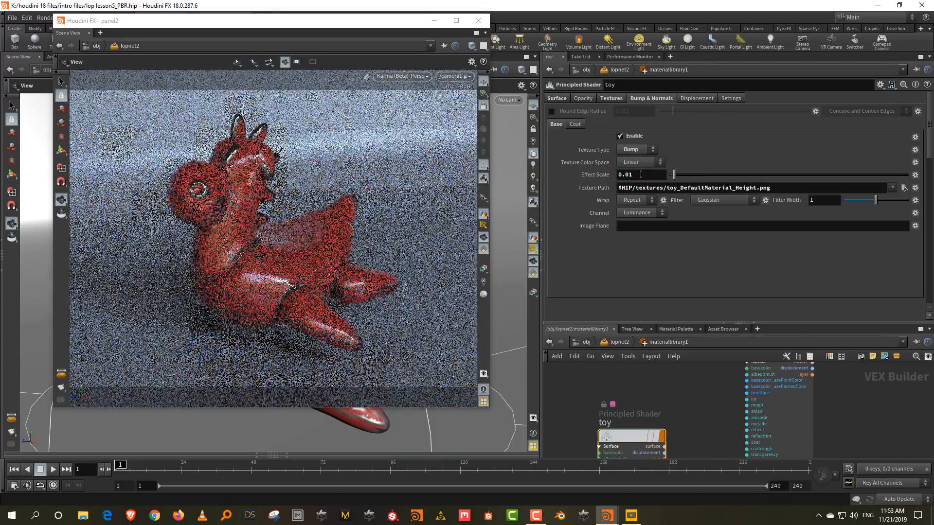
# Step: Return to the lopnet2 network, select the karma1 node and enlarge its parameter area
pyautogui.click(620, 342)
pyautogui.moveTo(637, 322); pyautogui.dragTo(638, 209)
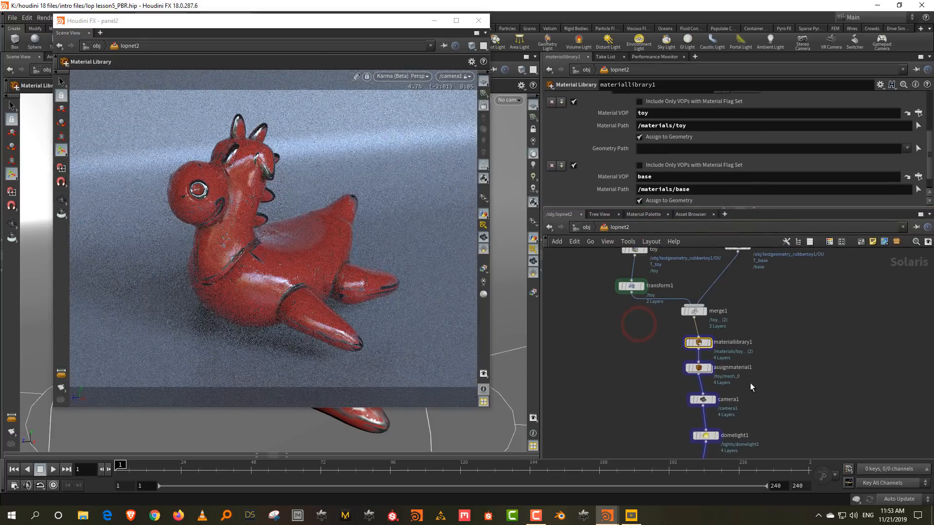
pyautogui.moveTo(744, 379); pyautogui.dragTo(663, 425)
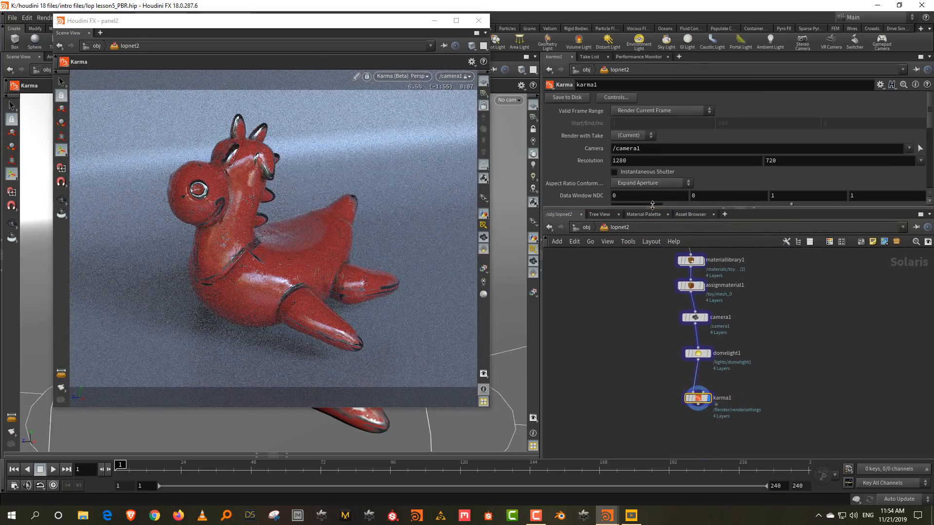
pyautogui.moveTo(652, 207); pyautogui.dragTo(652, 290)
# Step: Show the Render Vars (AOVs) of karma1 and expand the LPE group to review its output passes
pyautogui.scroll(-3, 582, 196)
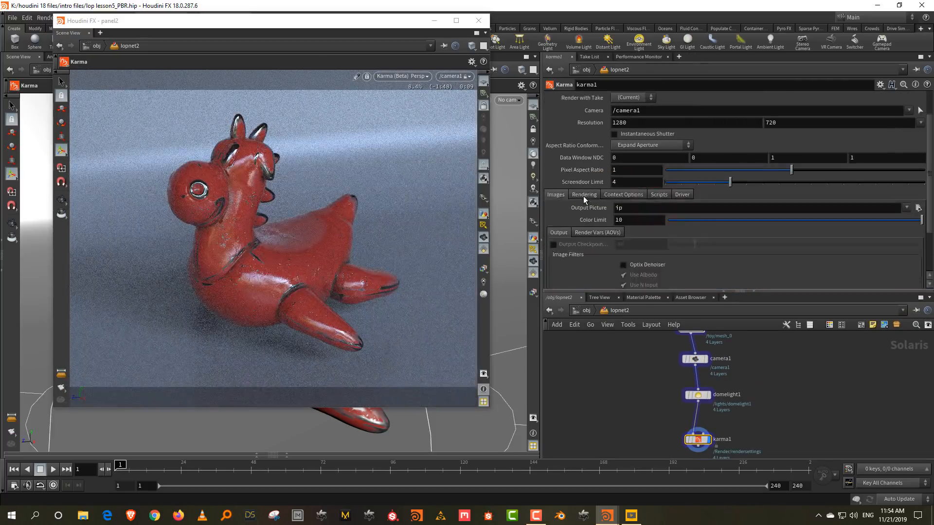
pyautogui.scroll(-1, 583, 196)
pyautogui.click(585, 209)
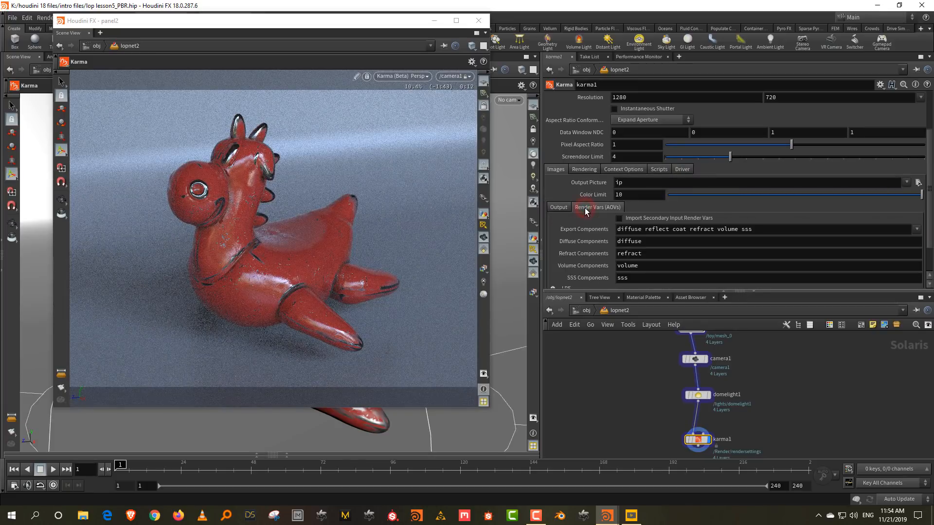
pyautogui.scroll(-2, 577, 238)
pyautogui.click(552, 251)
pyautogui.scroll(-6, 569, 226)
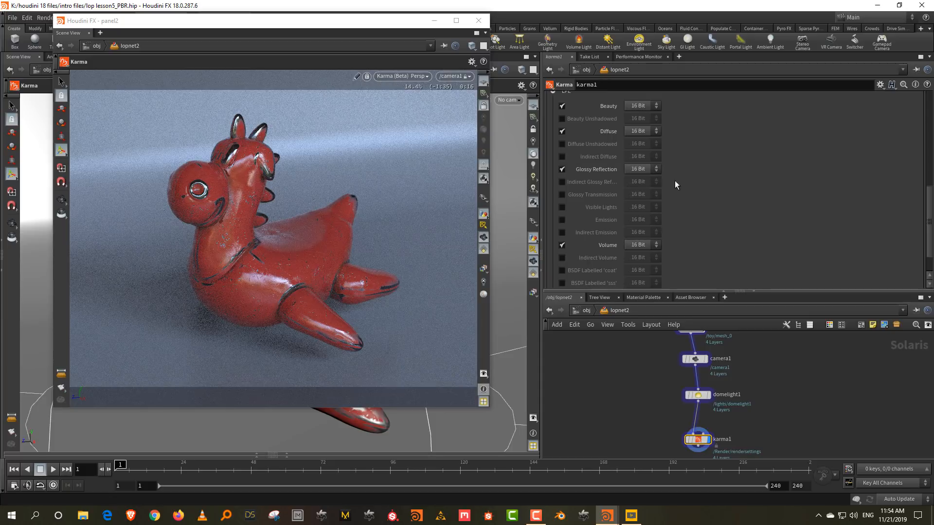
pyautogui.scroll(2, 673, 202)
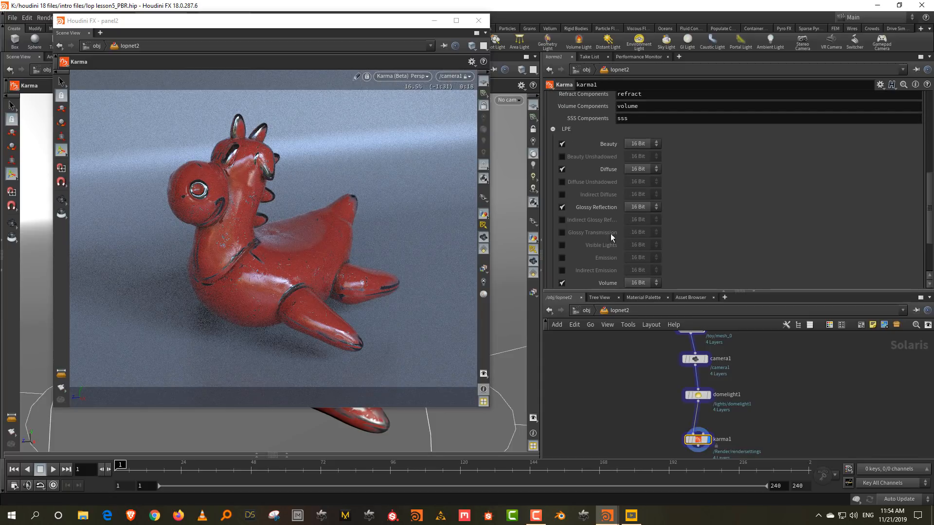
# Step: Inspect the diffuse, glossyreflection, N and UV render outputs in the floating Karma view, returning to the C output
pyautogui.click(484, 272)
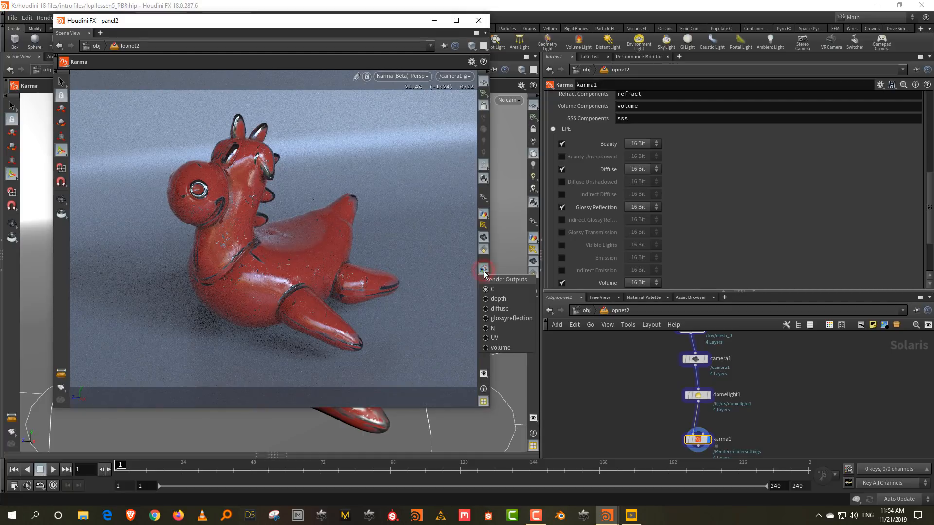
pyautogui.click(501, 310)
pyautogui.click(484, 268)
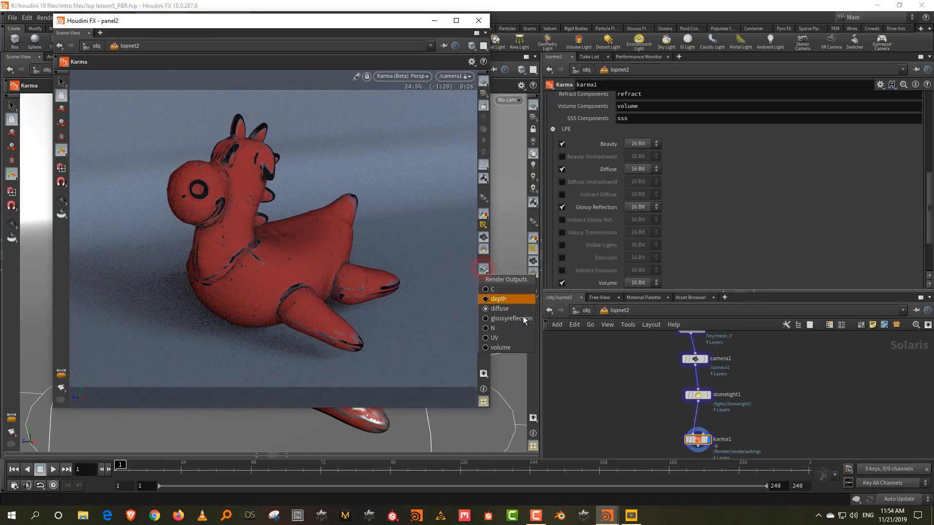
pyautogui.click(525, 320)
pyautogui.click(483, 269)
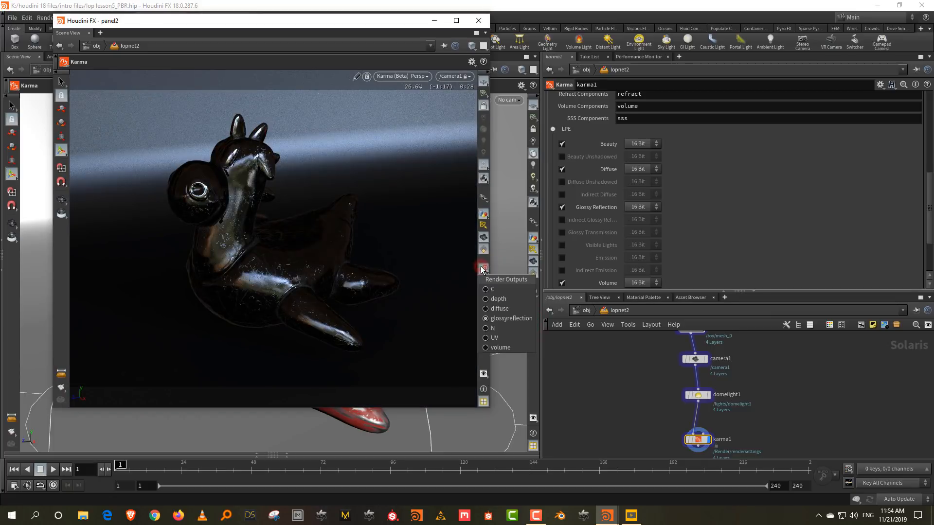
pyautogui.click(506, 329)
pyautogui.click(483, 269)
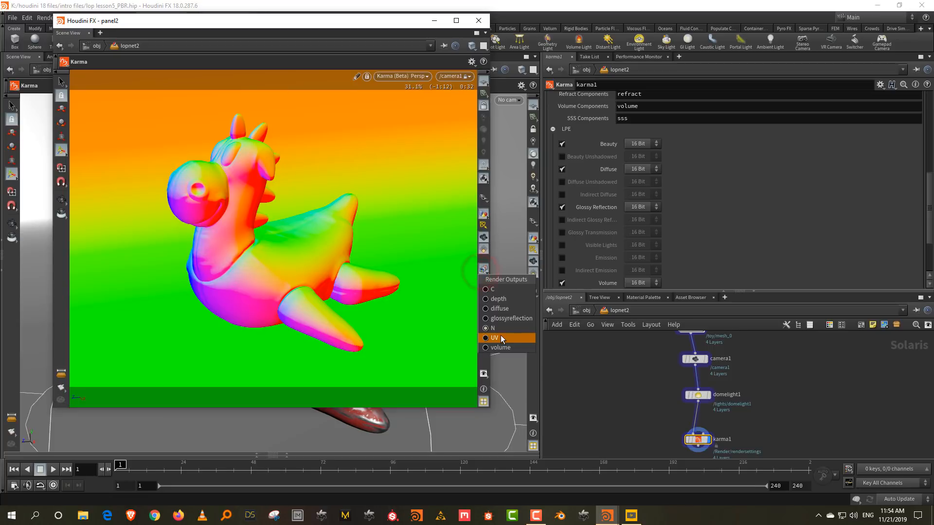
pyautogui.click(500, 336)
pyautogui.click(483, 267)
pyautogui.click(500, 285)
# Step: Disable the Volume pass and enable the Indirect Diffuse pass among karma1's LPE render vars
pyautogui.scroll(-3, 686, 208)
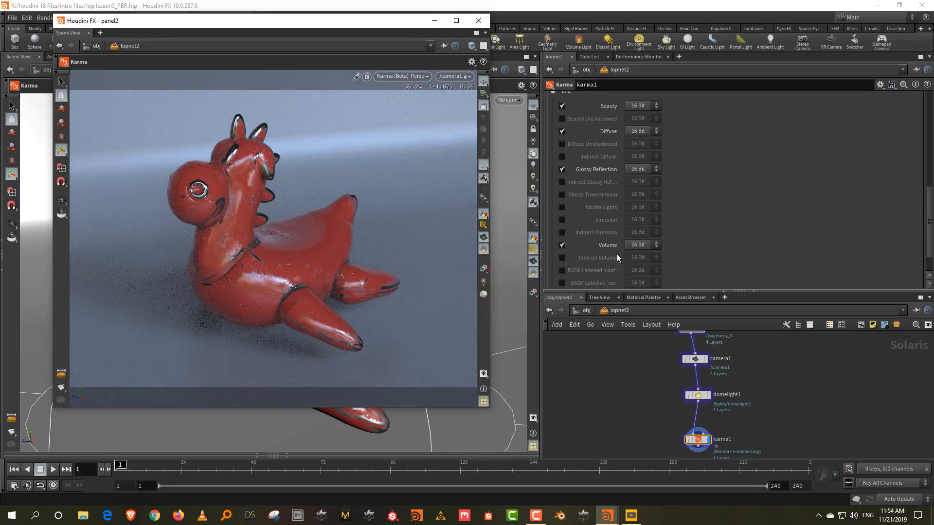
pyautogui.click(562, 245)
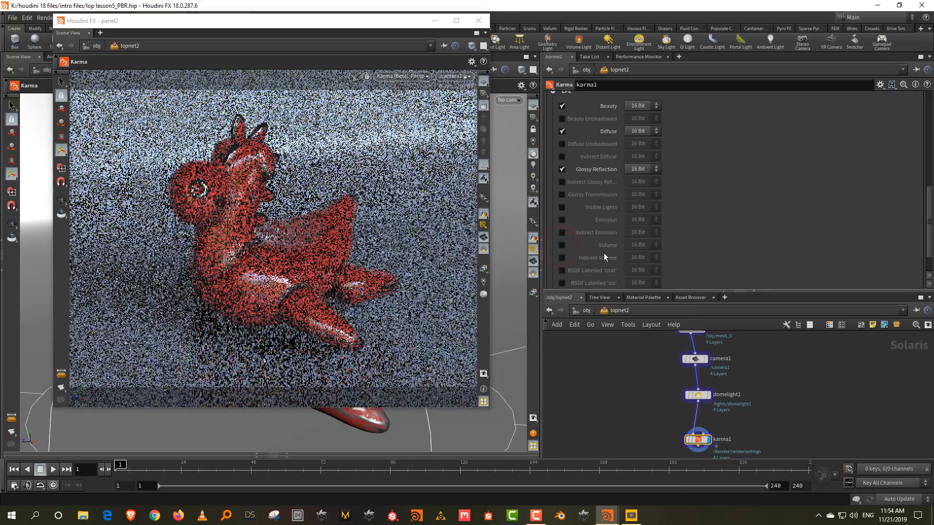
pyautogui.scroll(3, 691, 222)
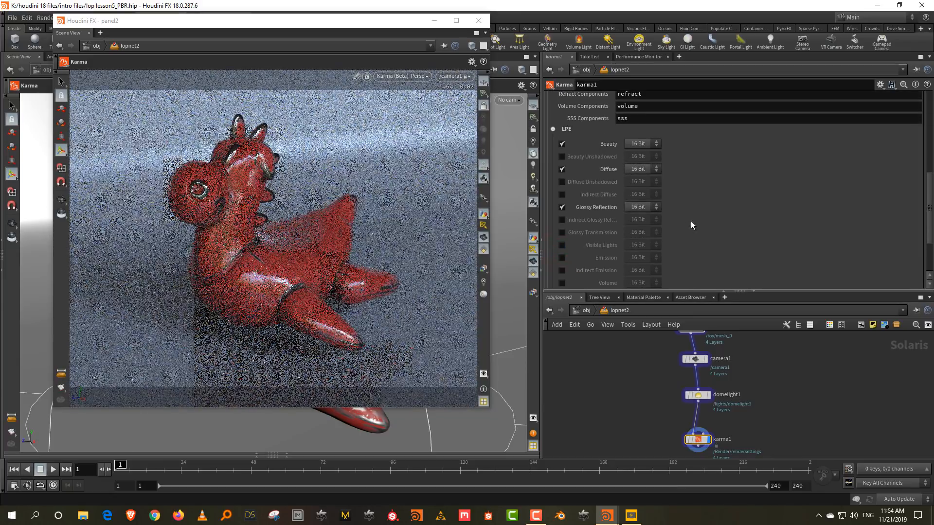
pyautogui.click(563, 195)
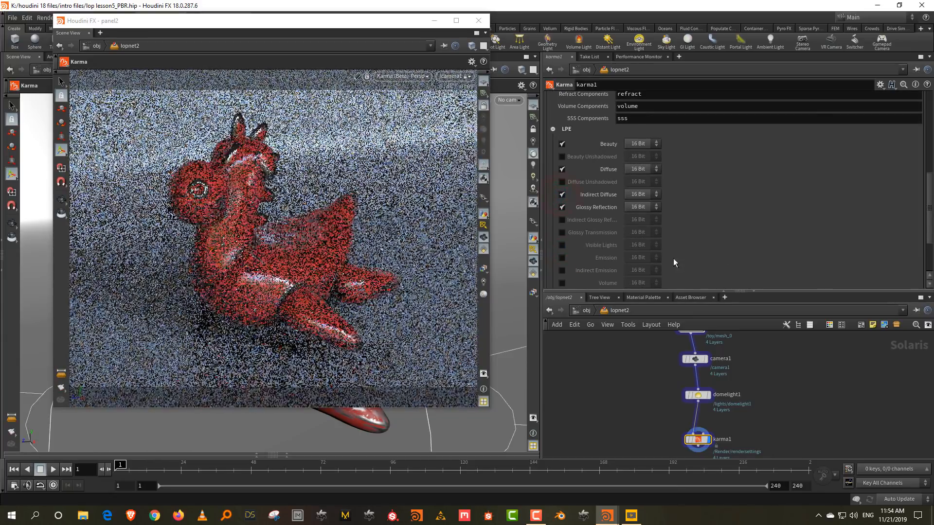
# Step: View the indirectdiffuse render output in the floating Karma view and switch back to C
pyautogui.click(484, 268)
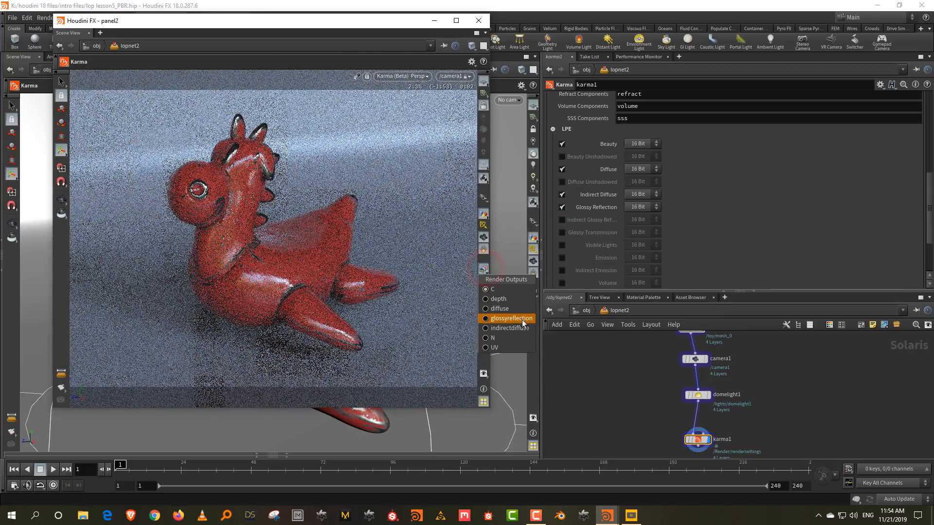
pyautogui.click(522, 329)
pyautogui.click(507, 292)
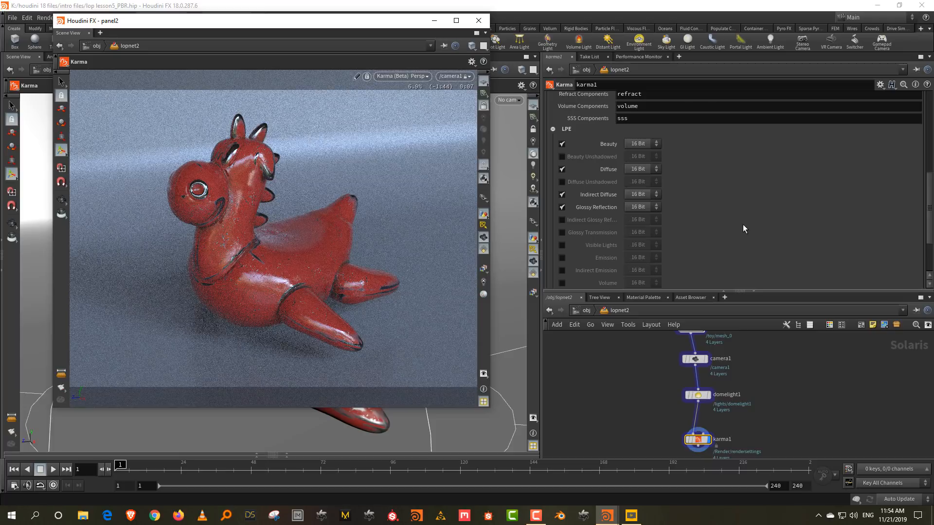
# Step: Review karma1's rendering settings and set its output picture to a sequence of .exr files
pyautogui.scroll(5, 742, 224)
pyautogui.scroll(4, 757, 191)
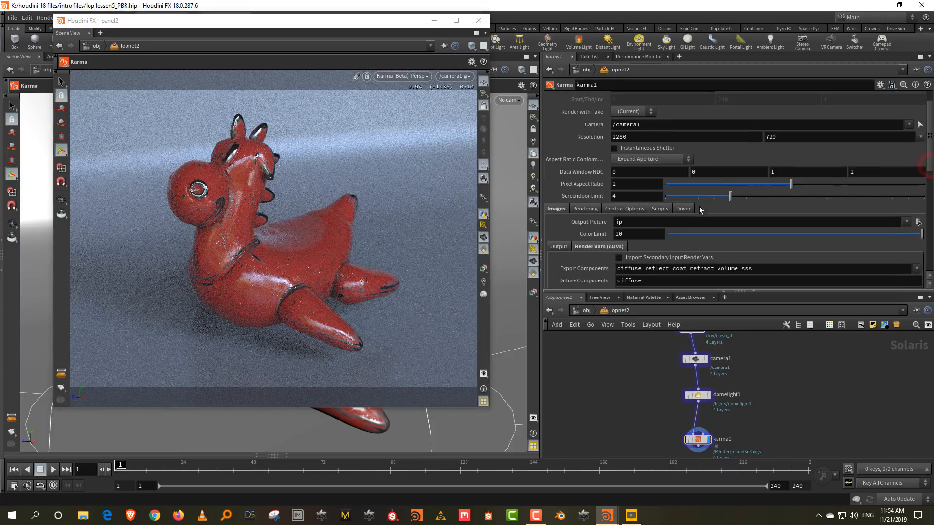
pyautogui.click(587, 209)
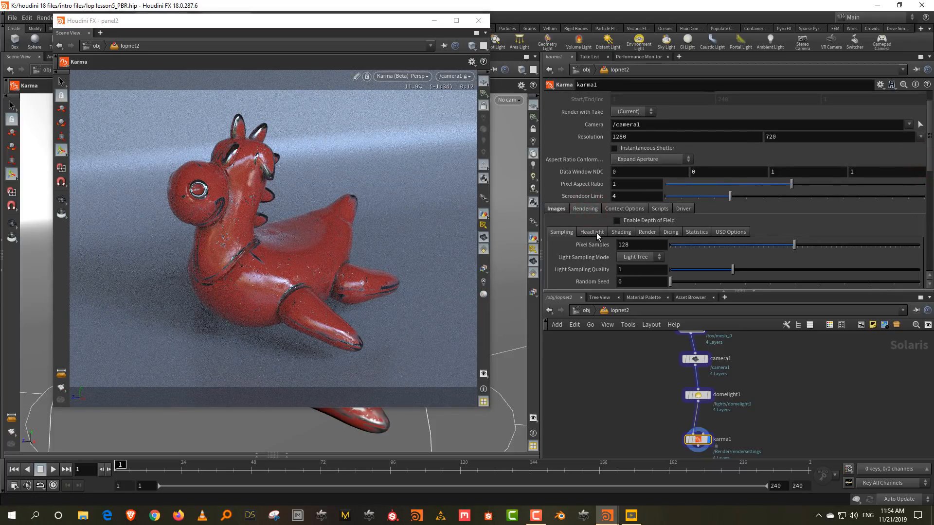
pyautogui.scroll(-1, 593, 235)
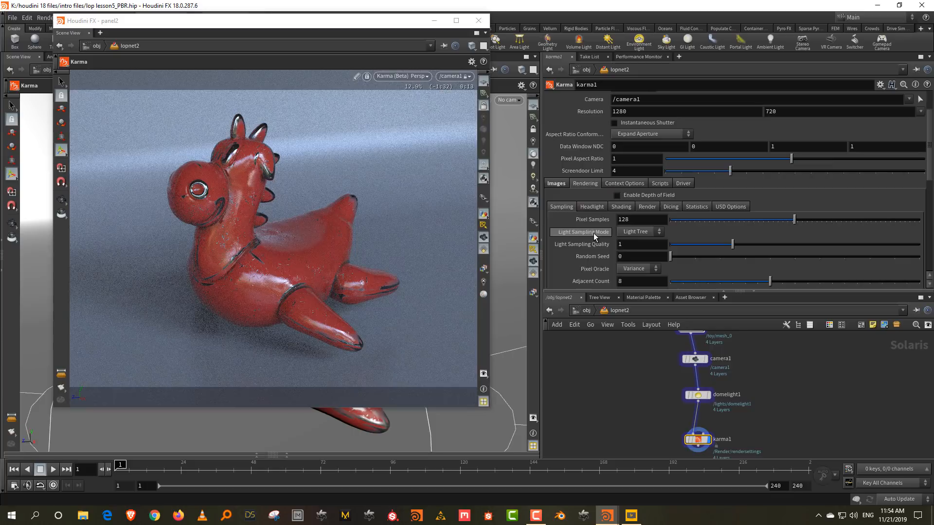
pyautogui.click(557, 185)
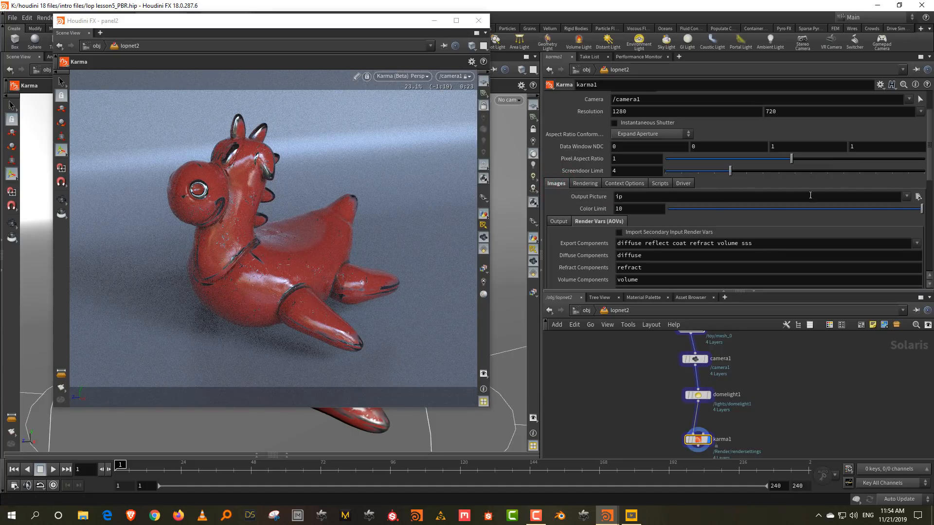
pyautogui.click(906, 196)
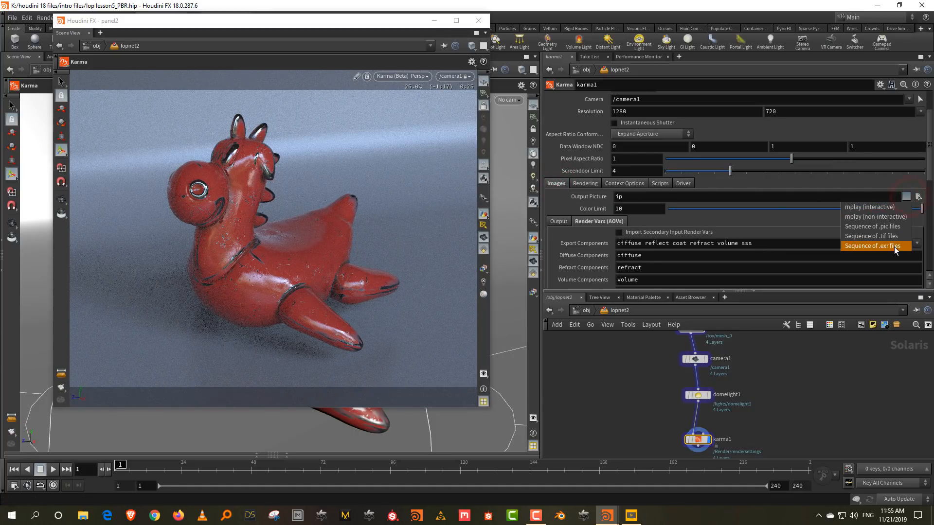
pyautogui.click(894, 246)
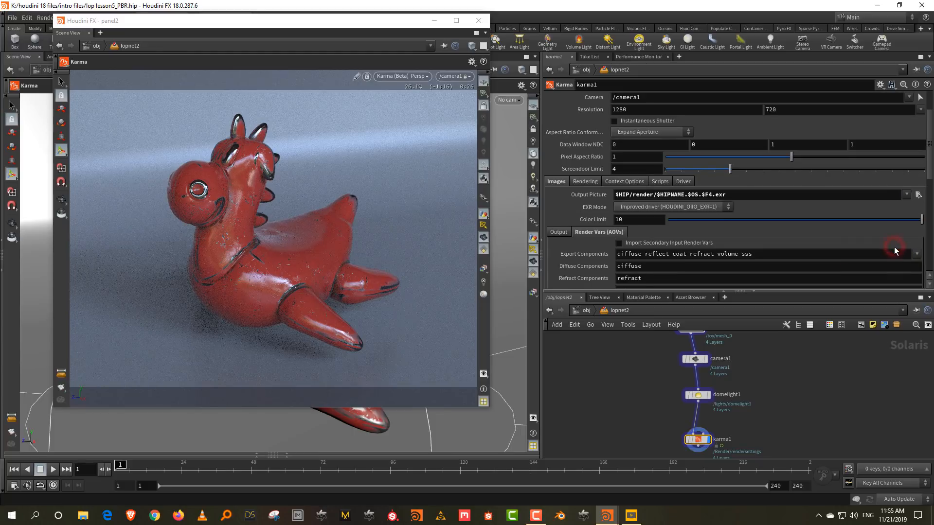
# Step: Remove the render folder from karma1's output picture path, making it $HIP/$HIPNAME.$OS.$F4.exr
pyautogui.click(656, 194)
pyautogui.press('BackSpace')
pyautogui.press('BackSpace')
pyautogui.press('BackSpace')
pyautogui.press('BackSpace')
pyautogui.press('BackSpace')
pyautogui.press('BackSpace')
pyautogui.press('BackSpace')
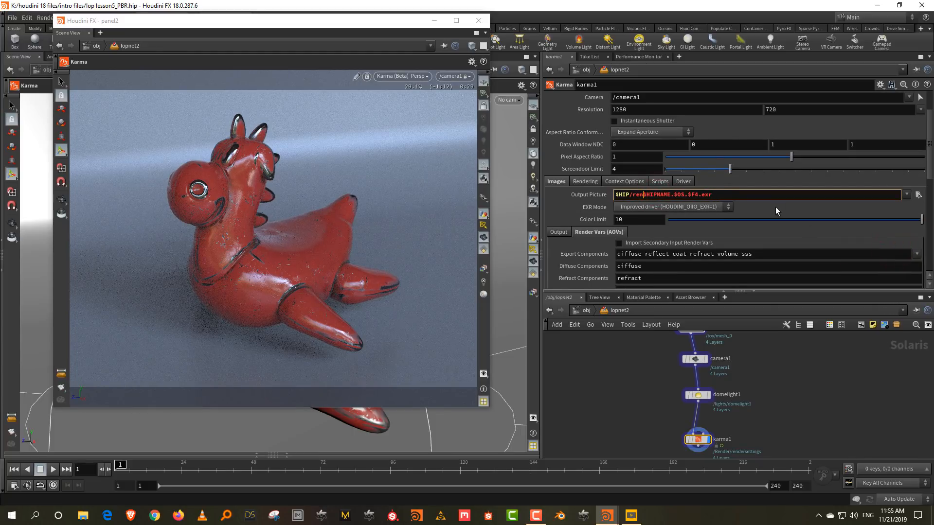
pyautogui.press('Return')
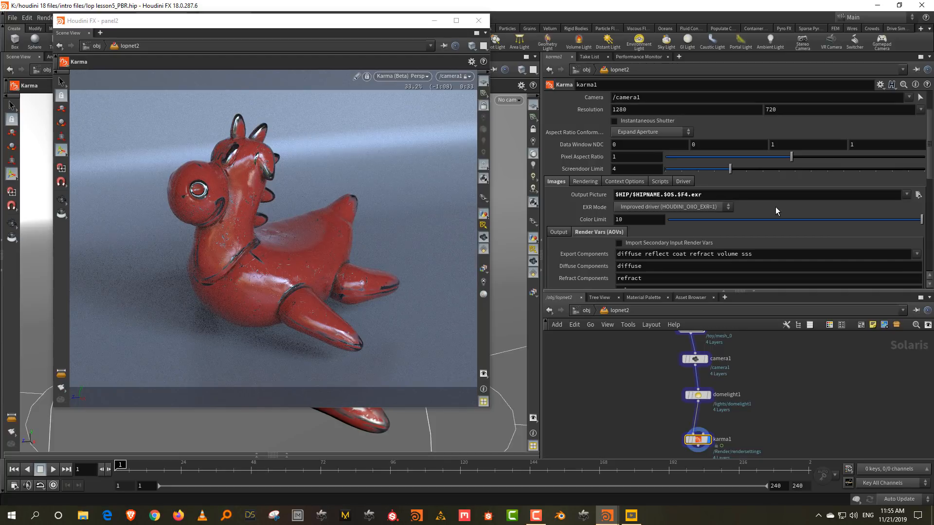
# Step: Set the karma1 render resolution to 640 by 480
pyautogui.doubleClick(637, 110)
pyautogui.write('640')
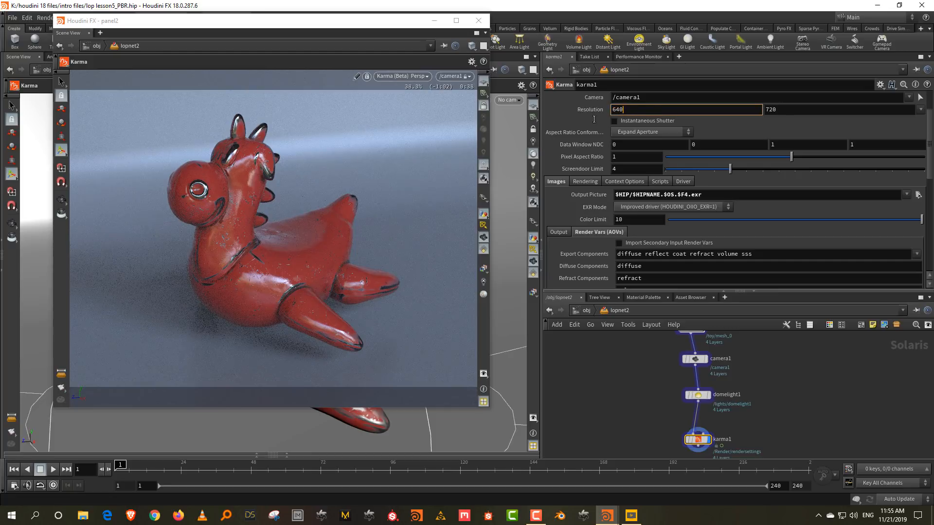
pyautogui.press('Tab')
pyautogui.write('4')
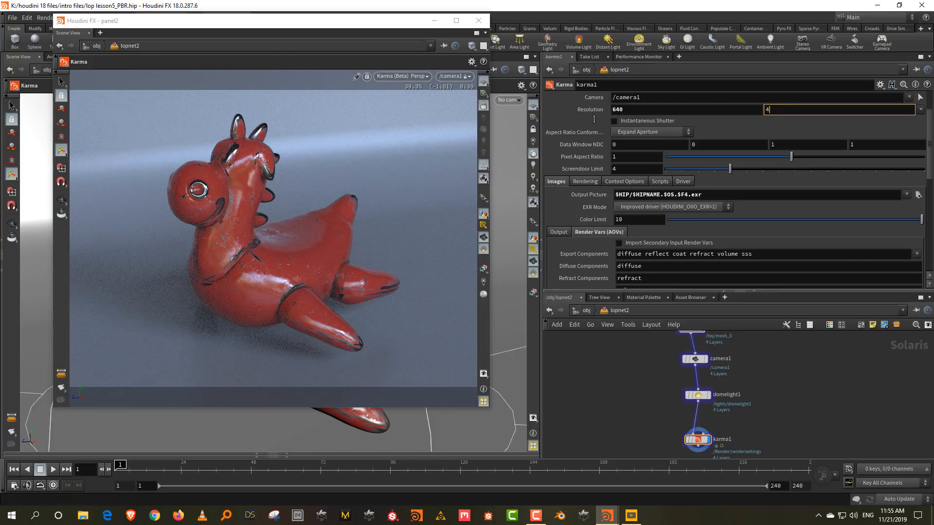
pyautogui.write('80')
pyautogui.press('Return')
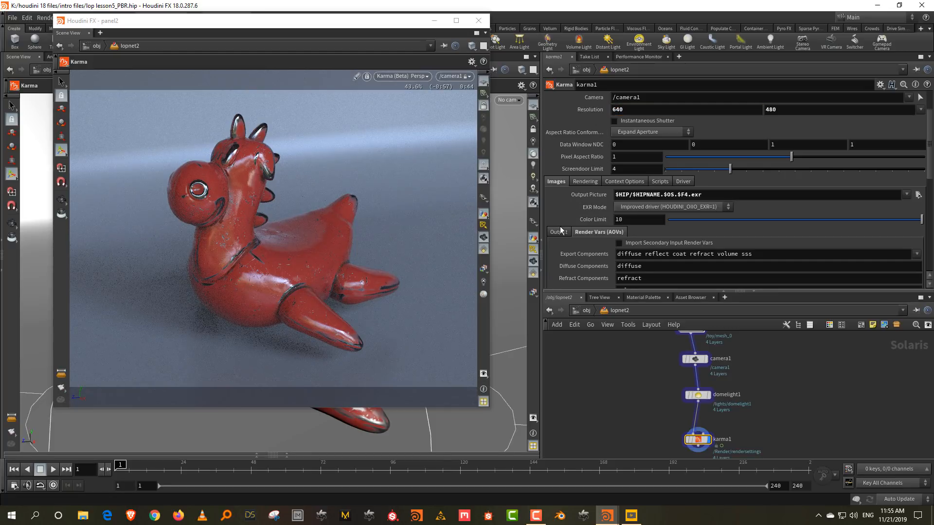
# Step: Set karma1's pixel samples to 64 in the rendering sampling settings
pyautogui.click(579, 181)
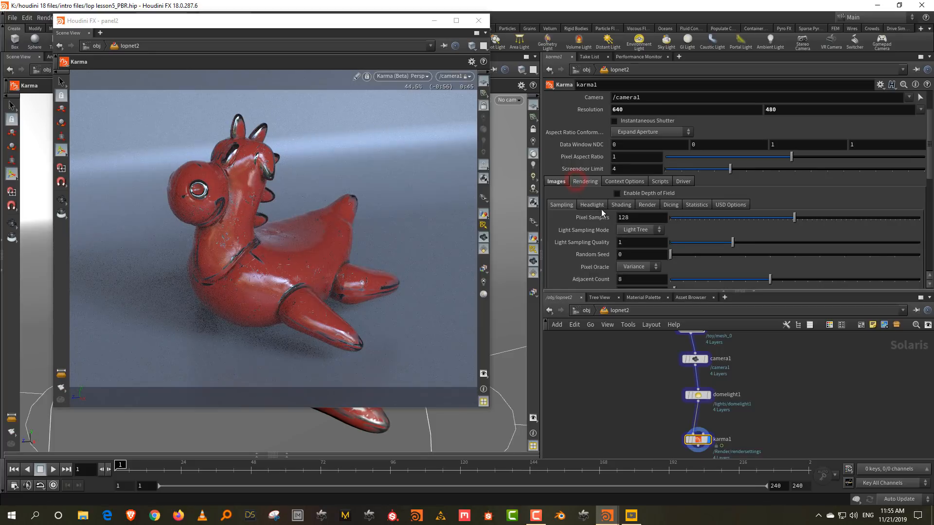
pyautogui.doubleClick(642, 218)
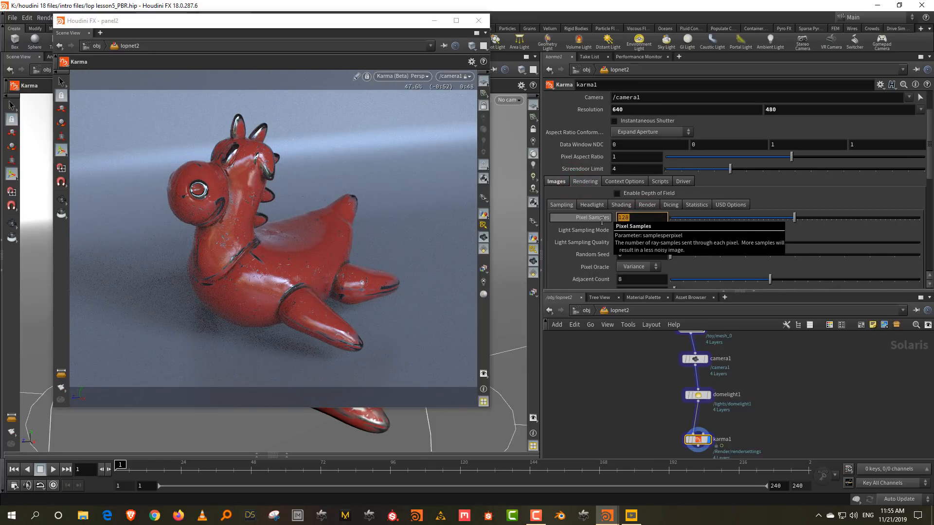
pyautogui.write('64')
pyautogui.press('Return')
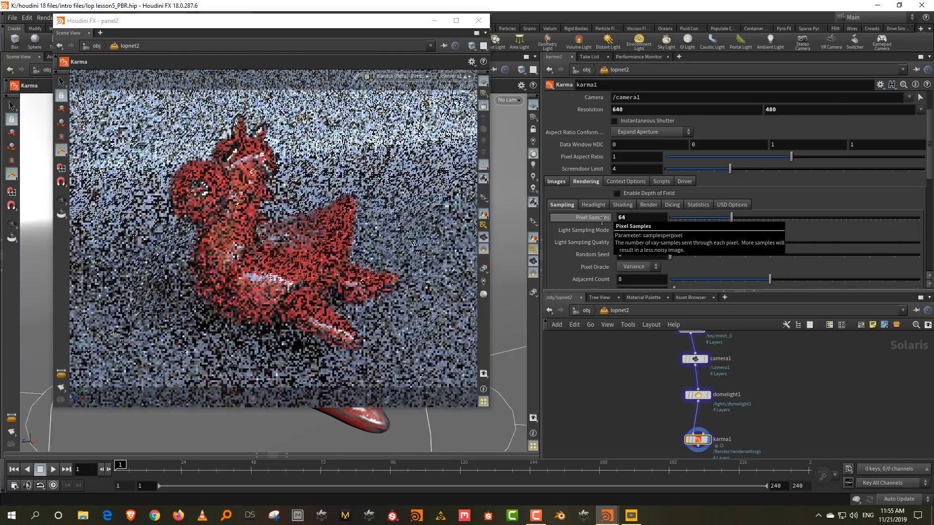
pyautogui.scroll(-2, 628, 235)
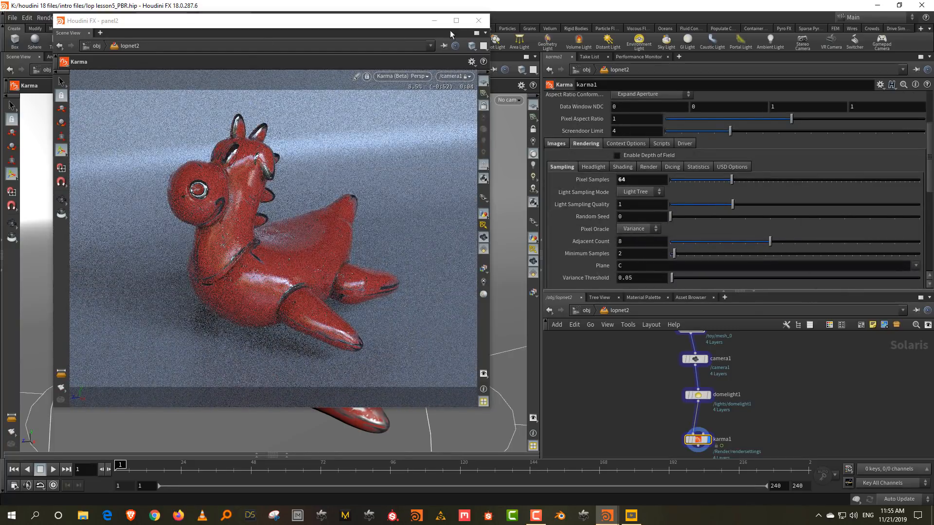
# Step: Close the floating Karma render window and save the scene file
pyautogui.click(476, 23)
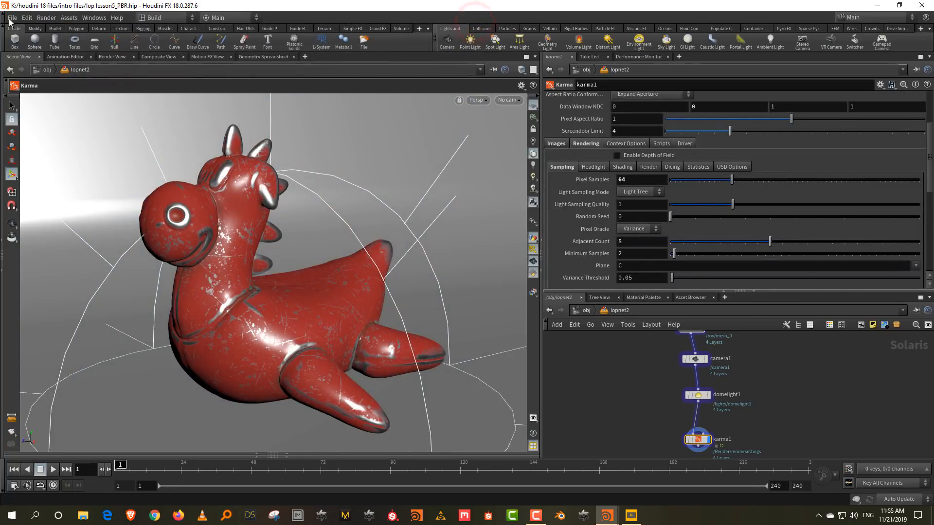
pyautogui.click(12, 18)
pyautogui.click(29, 65)
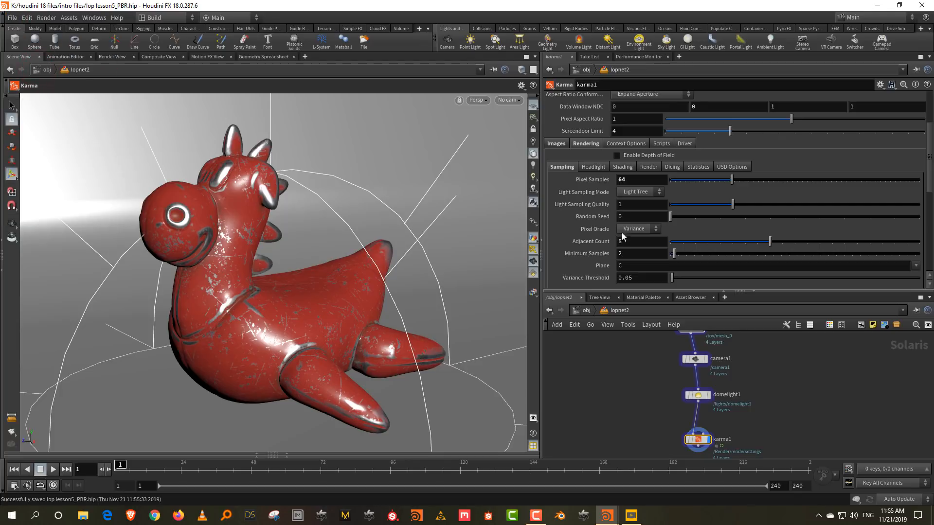
# Step: Open the render scheduler and render the current frame of karma1 to disk
pyautogui.click(45, 18)
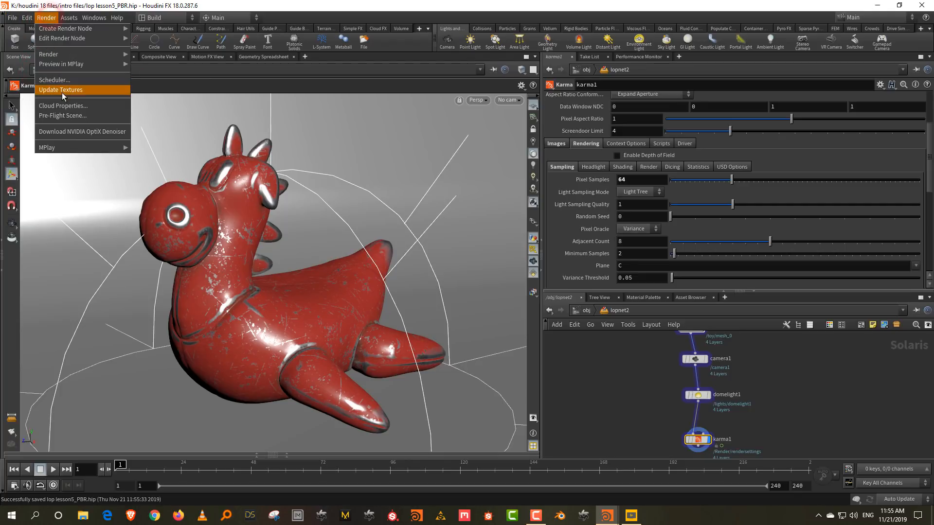
pyautogui.click(62, 78)
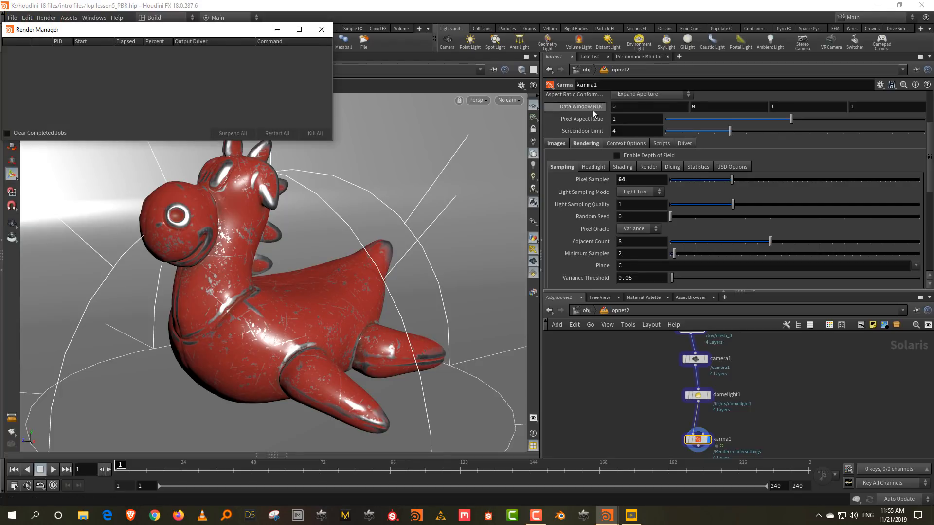
pyautogui.scroll(4, 592, 111)
pyautogui.click(577, 101)
# Step: Show the depth pass of the rendered EXR in MPlay, enlarge its window and adapt the display range to the depth values
pyautogui.moveTo(423, 113); pyautogui.dragTo(456, 108)
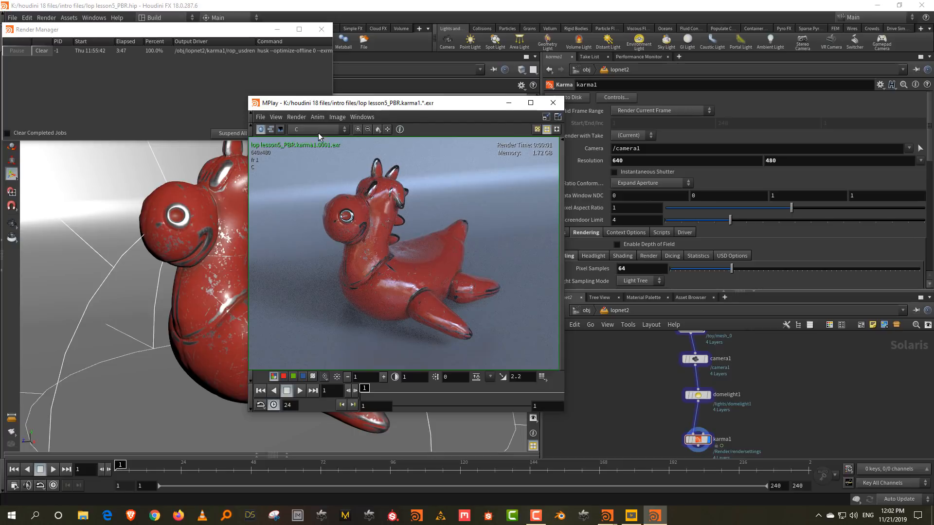
pyautogui.click(302, 130)
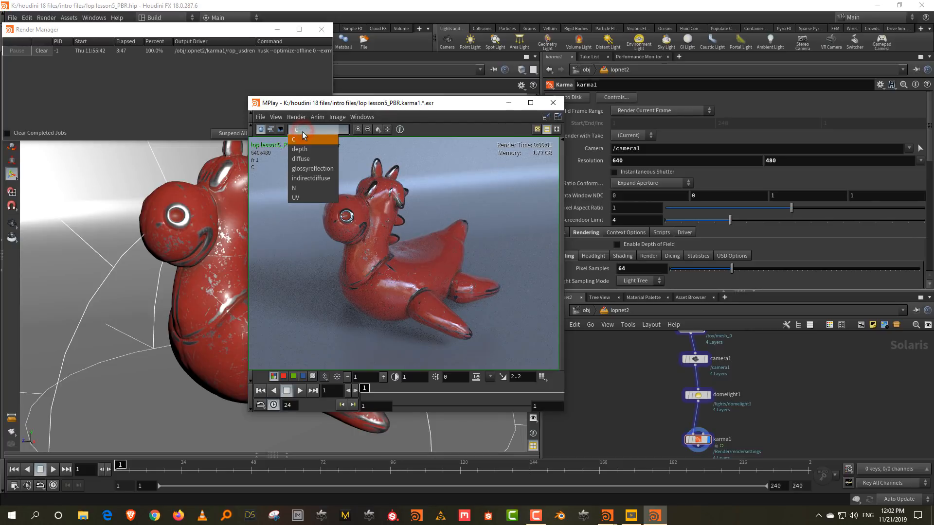
pyautogui.click(300, 148)
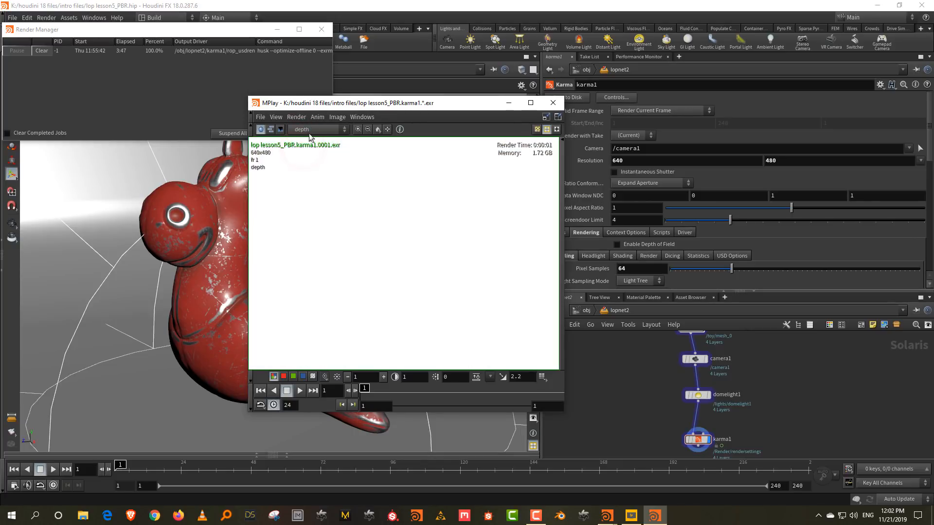
pyautogui.moveTo(339, 109); pyautogui.dragTo(334, 63)
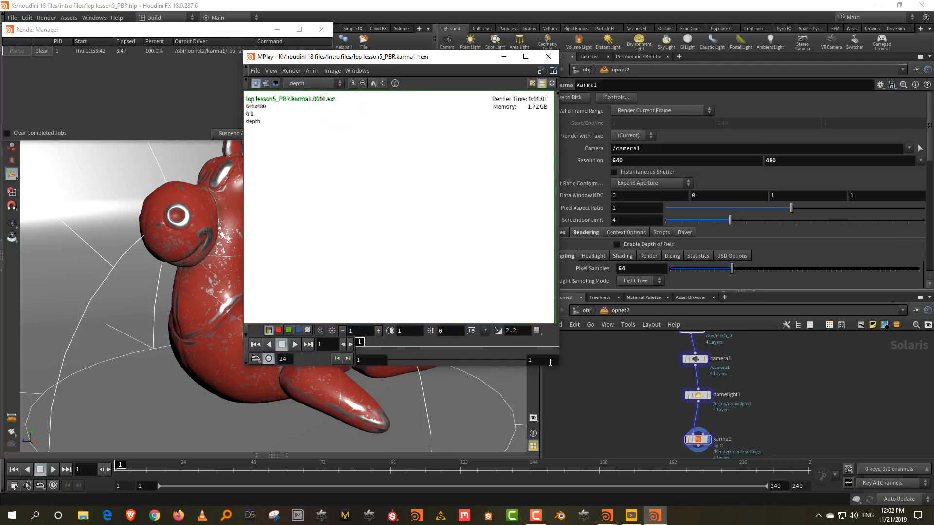
pyautogui.moveTo(557, 366); pyautogui.dragTo(678, 459)
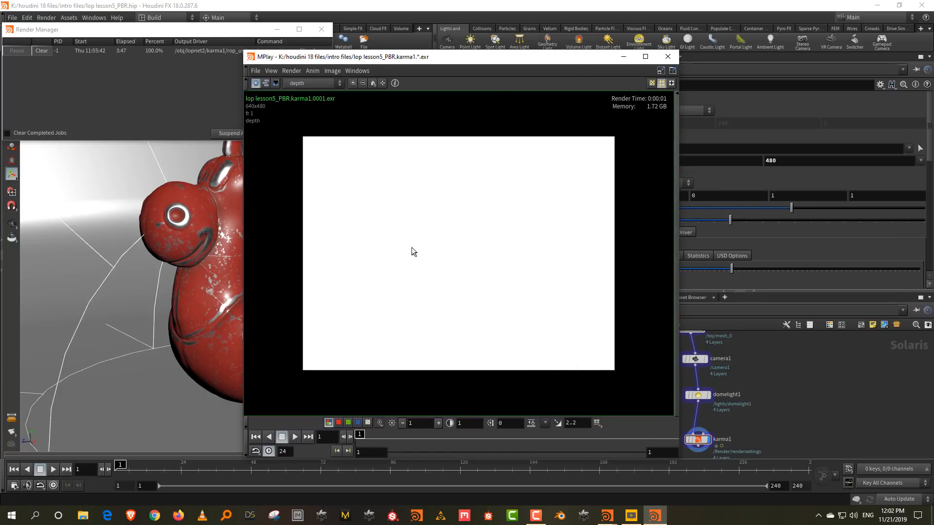
pyautogui.click(532, 426)
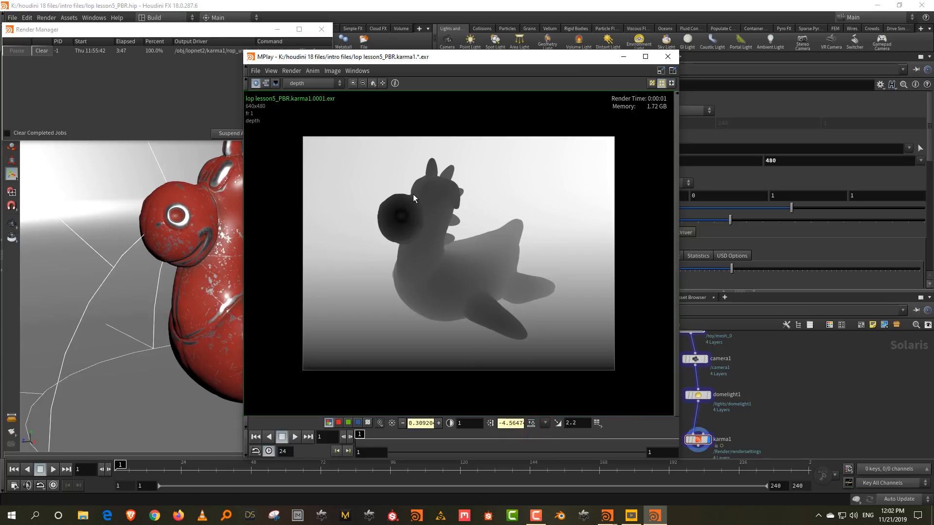
# Step: Inspect the diffuse, glossyreflection, indirectdiffuse and N passes of the rendered EXR and return to the C pass
pyautogui.click(325, 86)
pyautogui.click(319, 112)
pyautogui.click(313, 86)
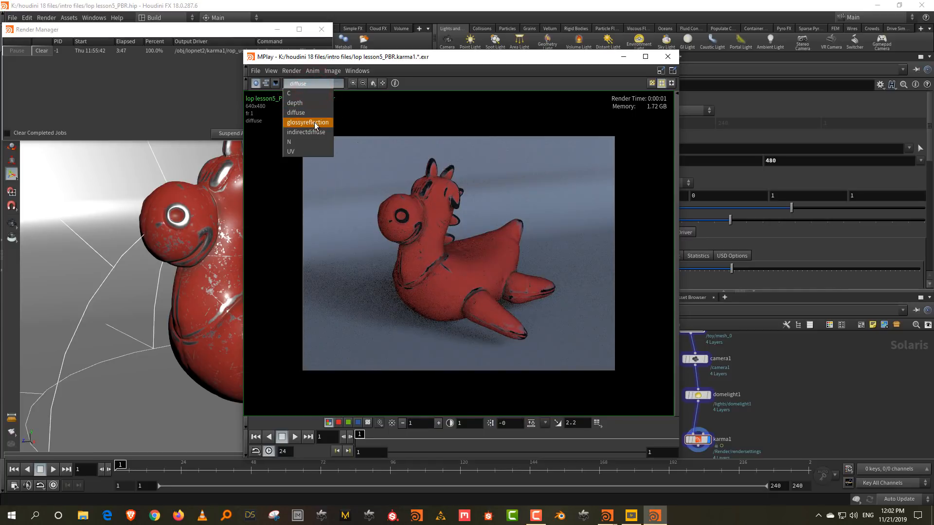
pyautogui.click(315, 122)
pyautogui.click(313, 87)
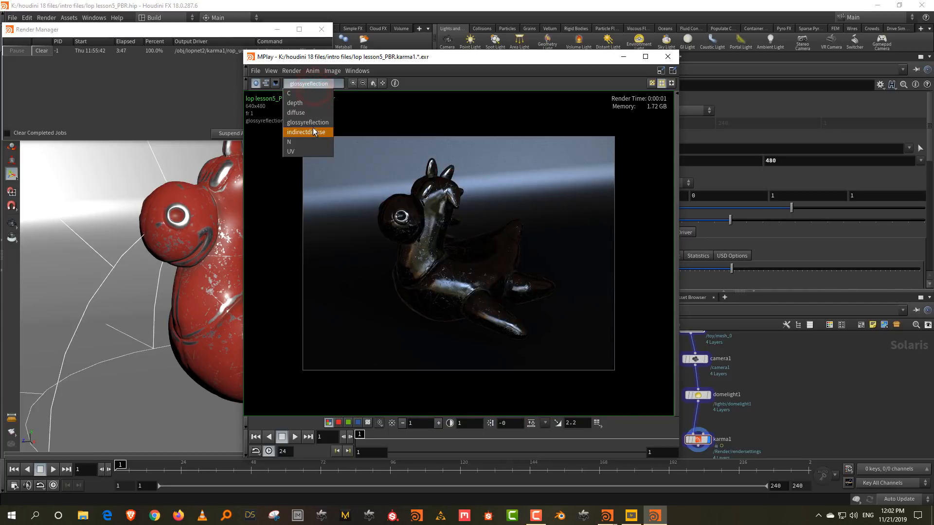
pyautogui.click(313, 127)
pyautogui.click(314, 84)
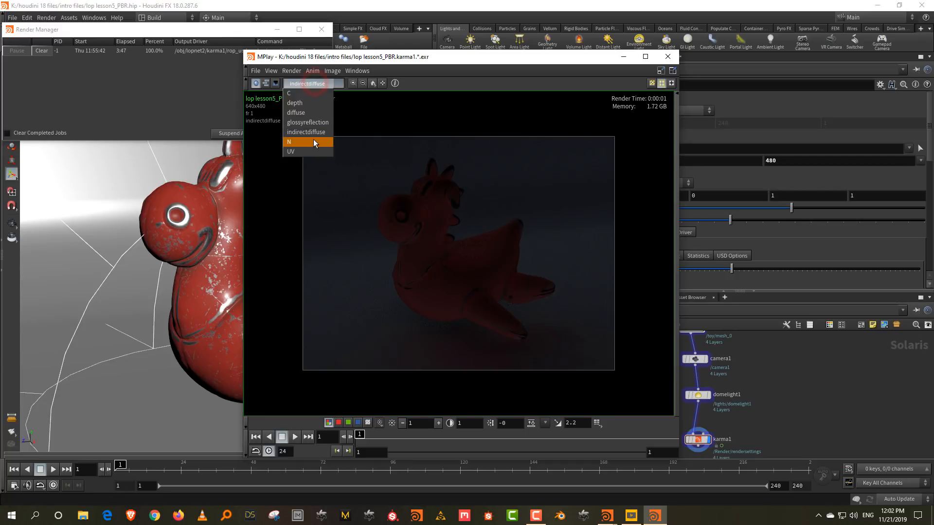
pyautogui.click(313, 139)
pyautogui.click(316, 84)
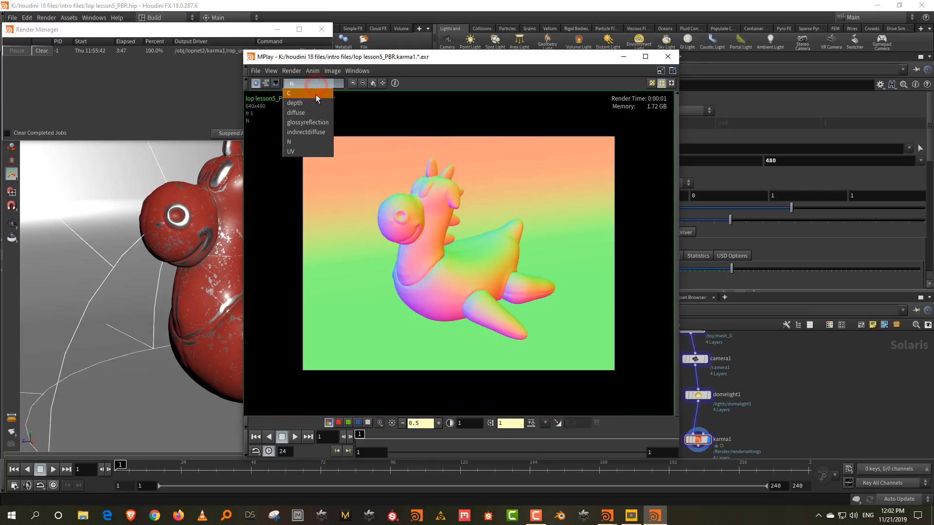
pyautogui.click(316, 95)
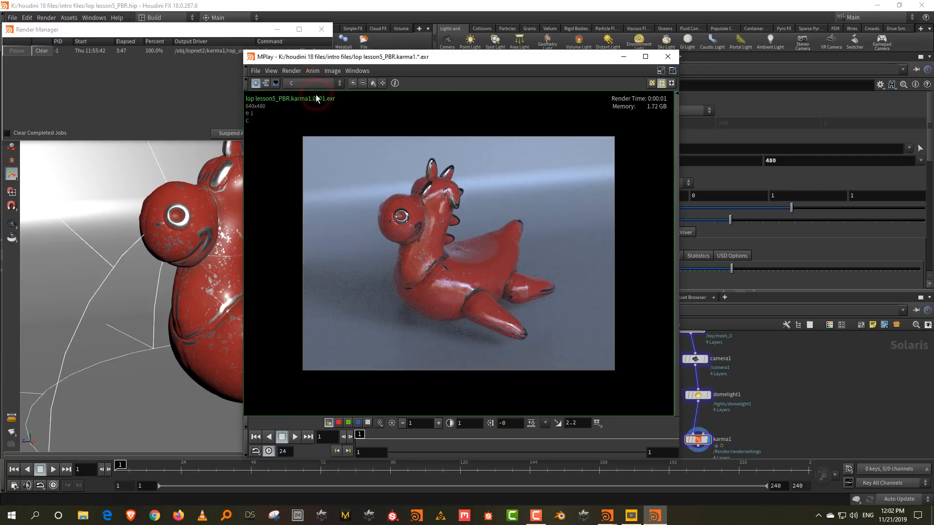
# Step: Minimize MPlay, close the Render Manager and enlarge the network editor of lopnet2
pyautogui.click(624, 59)
pyautogui.click(325, 28)
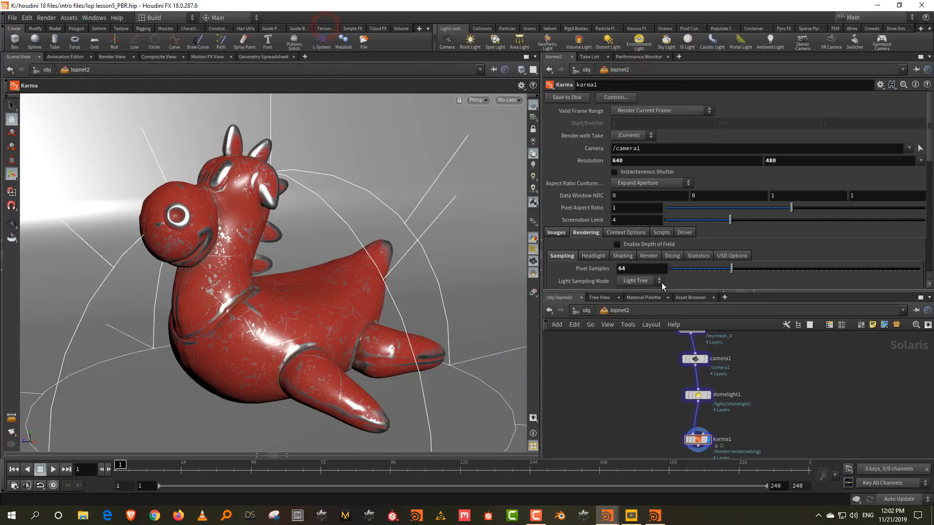
pyautogui.moveTo(663, 291); pyautogui.dragTo(663, 203)
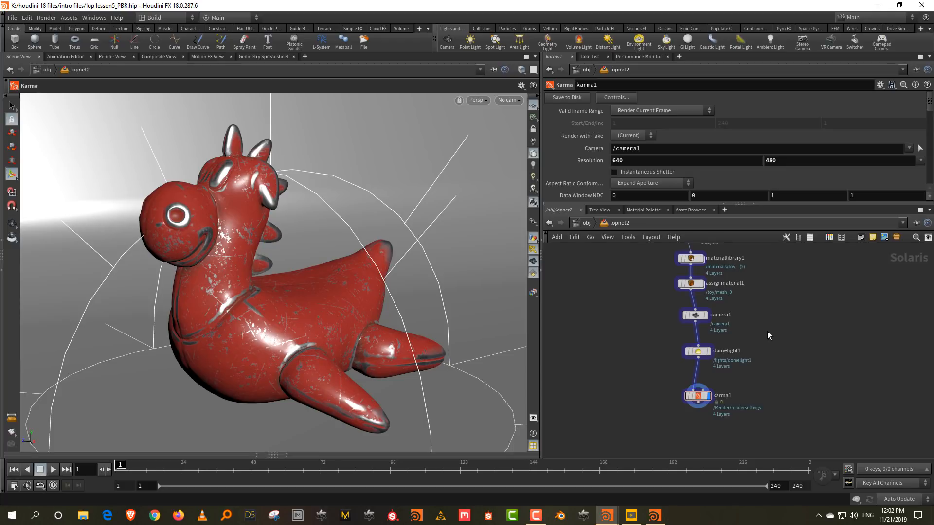
pyautogui.click(612, 392)
pyautogui.click(611, 514)
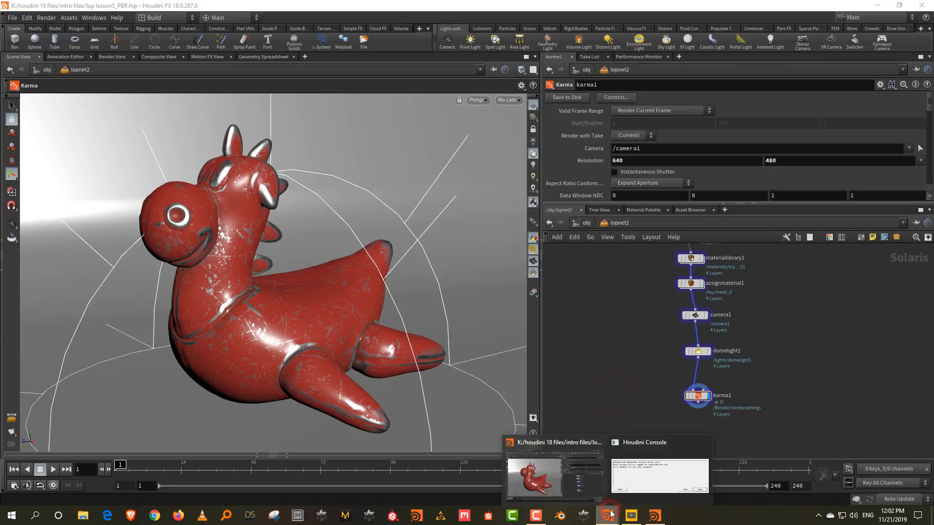
# Step: Open a floating Scene View panel, point it at lopnet2 and look through /camera1
pyautogui.click(93, 18)
pyautogui.click(98, 29)
pyautogui.rightClick(11, 22)
pyautogui.moveTo(39, 102)
pyautogui.click(175, 108)
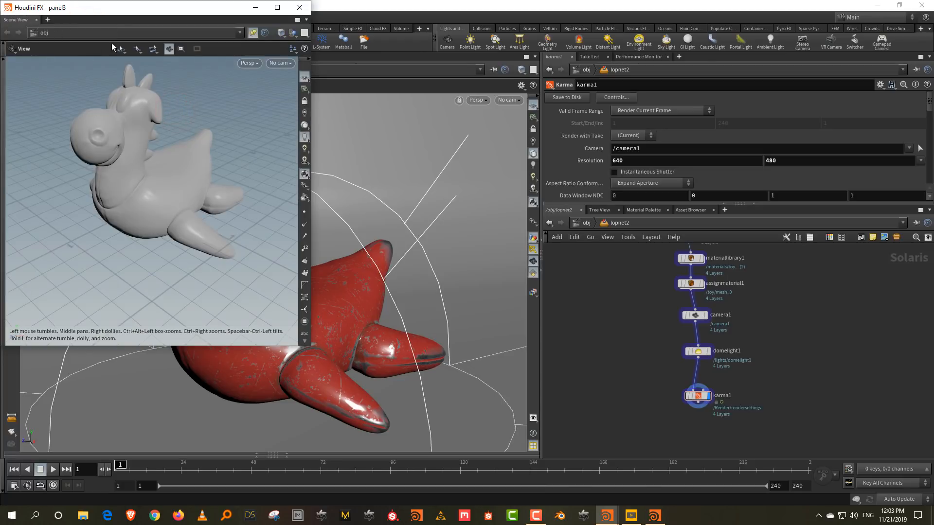
pyautogui.click(254, 33)
pyautogui.click(277, 63)
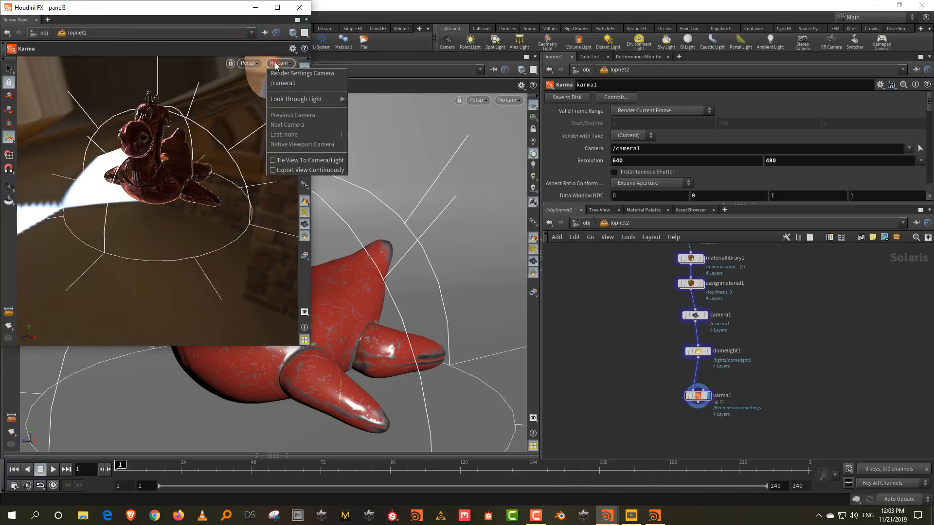
# Step: Preview the floating camera view with Karma (Beta) and return it to Houdini GL
pyautogui.click(214, 63)
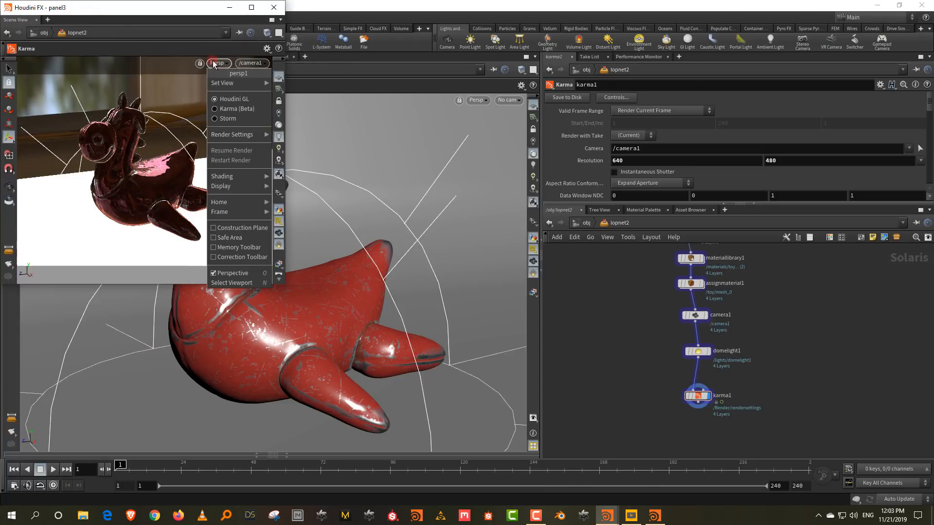
pyautogui.click(237, 108)
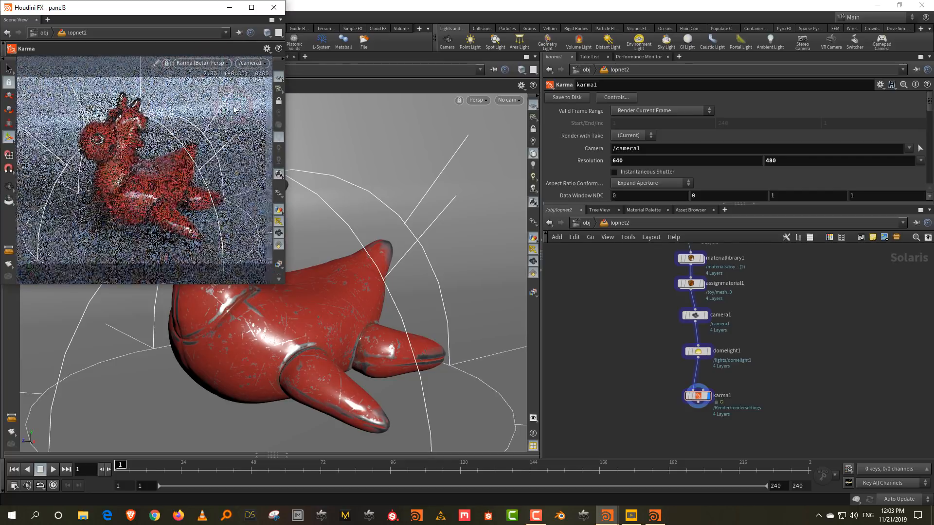
pyautogui.click(217, 64)
pyautogui.click(203, 98)
# Step: Duplicate the domelight1 node and place the copy to the right of the main node chain
pyautogui.moveTo(747, 332); pyautogui.dragTo(661, 364)
pyautogui.hotkey('ctrl', 'c')
pyautogui.hotkey('ctrl', 'v')
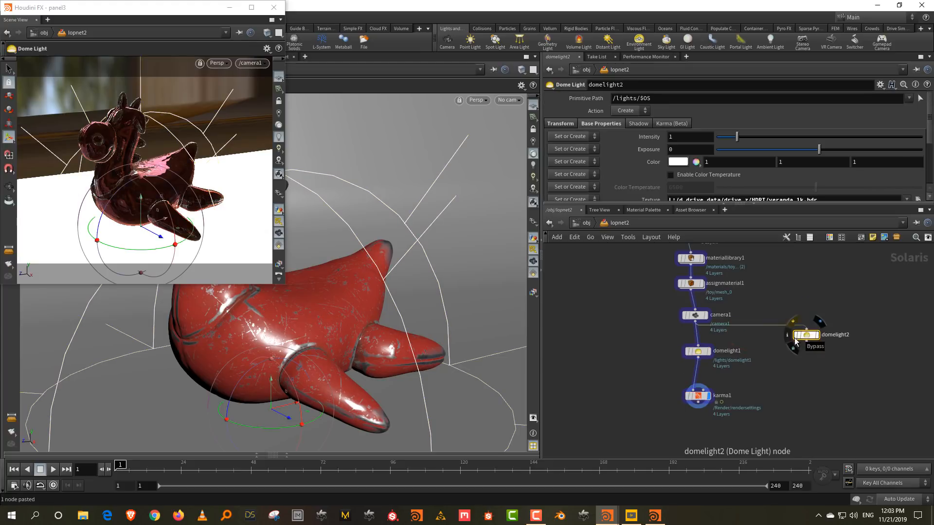
pyautogui.moveTo(815, 359); pyautogui.dragTo(822, 370)
pyautogui.moveTo(859, 340); pyautogui.dragTo(783, 378)
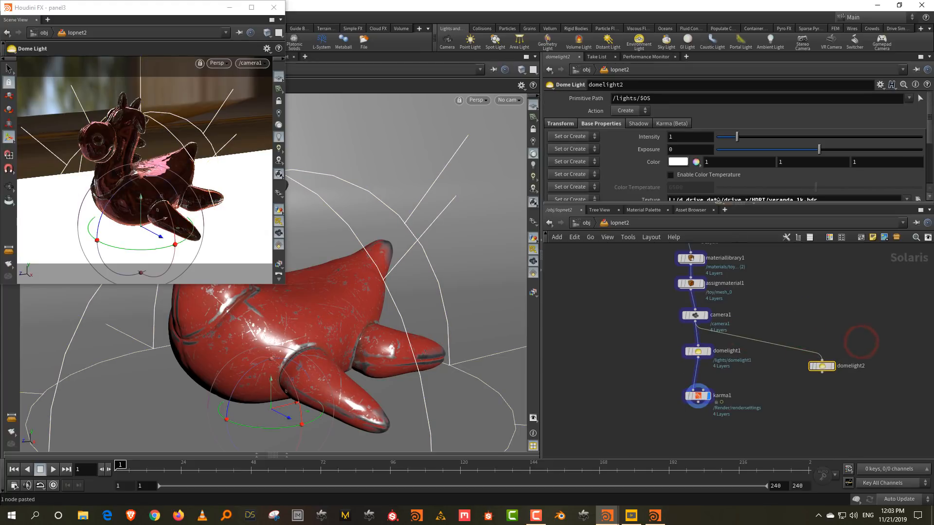
# Step: Set domelight2's texture to L:/d drive data/drive_z/HDRI/Volume_3.hdr
pyautogui.moveTo(708, 201); pyautogui.dragTo(708, 254)
pyautogui.click(917, 199)
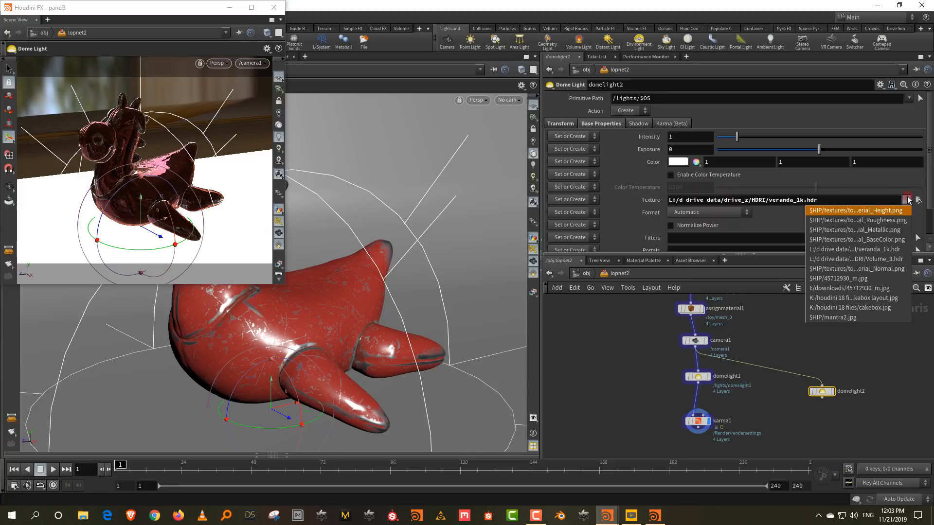
pyautogui.click(899, 259)
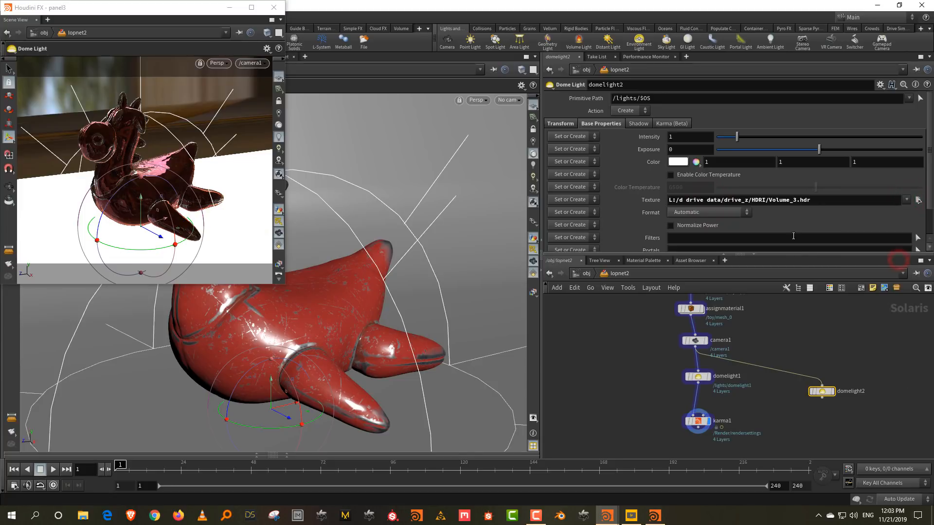
# Step: Add a Switch node to the network between karma1 and domelight2
pyautogui.click(767, 406)
pyautogui.press('Tab')
pyautogui.write('swit')
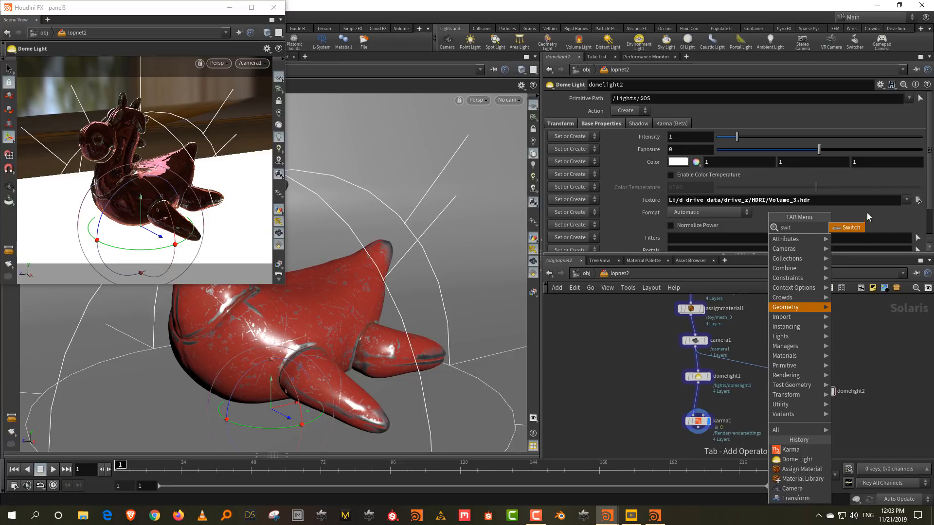
pyautogui.click(857, 231)
pyautogui.click(777, 412)
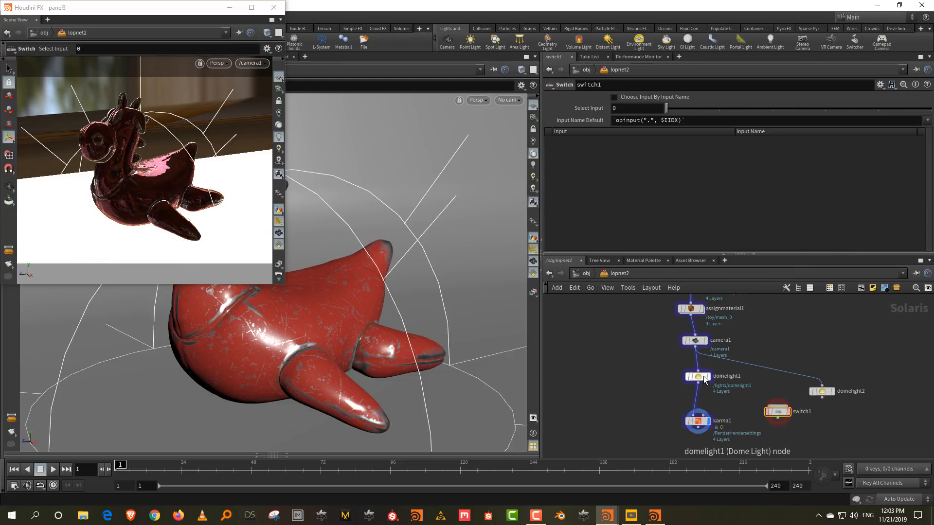
# Step: Pull domelight1 out of the main chain and insert a Merge node between camera1 and karma1
pyautogui.moveTo(699, 376); pyautogui.dragTo(795, 343)
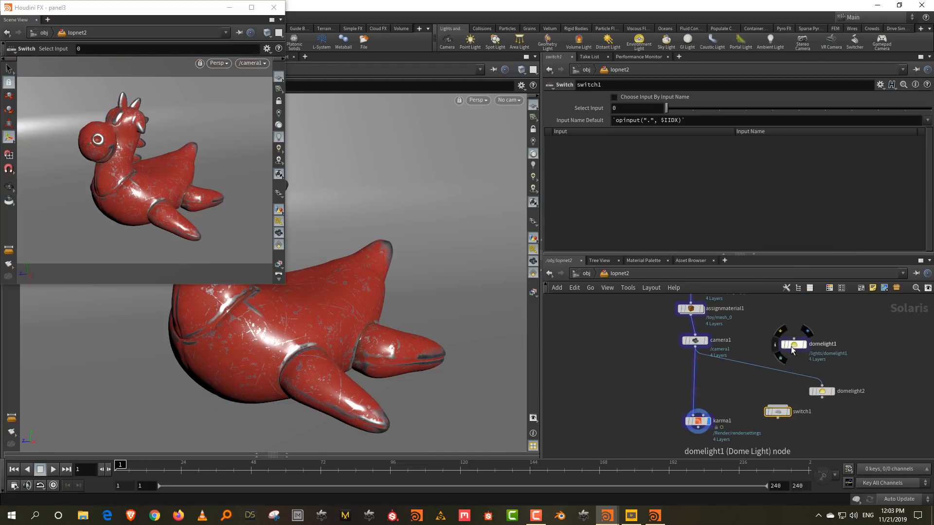
pyautogui.press('Tab')
pyautogui.write('mer')
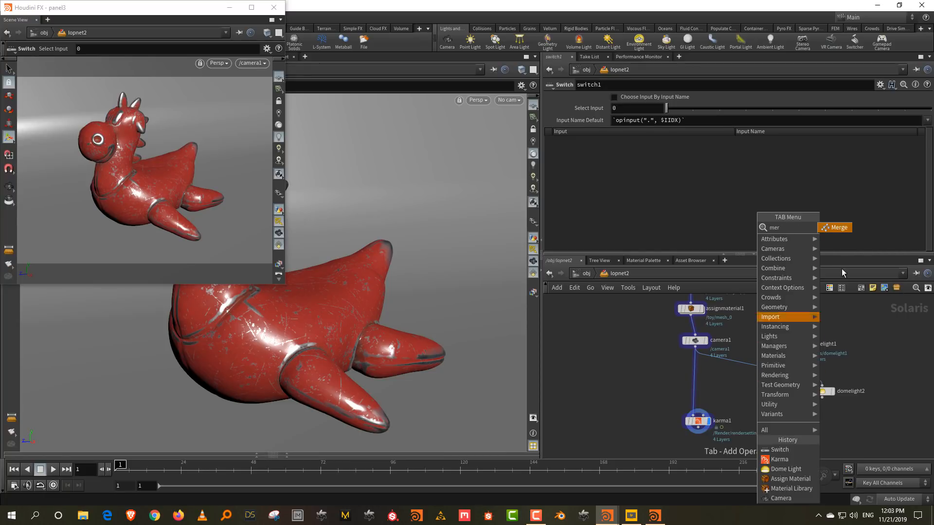
pyautogui.click(845, 229)
pyautogui.click(694, 391)
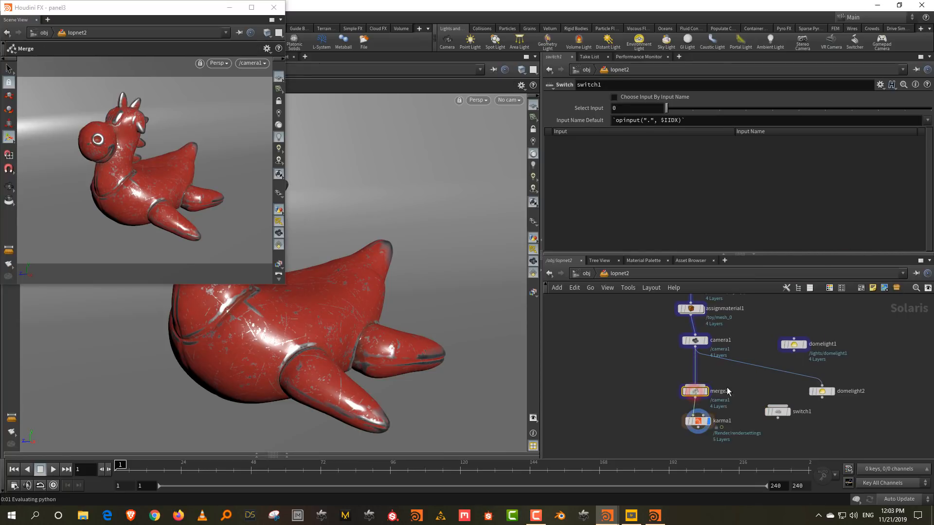
# Step: Cut the wire from camera1 to domelight2, feed domelight2 and domelight1 into switch1, and connect switch1 to merge2
pyautogui.press('y')
pyautogui.moveTo(735, 389); pyautogui.dragTo(738, 362)
pyautogui.moveTo(792, 343); pyautogui.dragTo(852, 344)
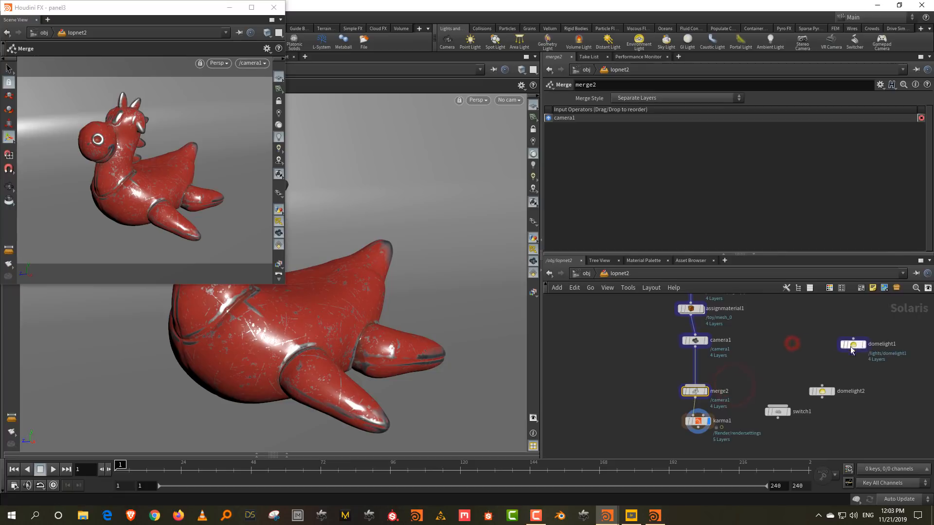
pyautogui.moveTo(821, 392); pyautogui.dragTo(788, 338)
pyautogui.moveTo(777, 411); pyautogui.dragTo(821, 378)
pyautogui.moveTo(788, 346); pyautogui.dragTo(708, 394)
pyautogui.click(708, 395)
# Step: Render the floating camera view with Karma (Beta) and compare the lighting from switch1's inputs 1 and 0
pyautogui.click(696, 422)
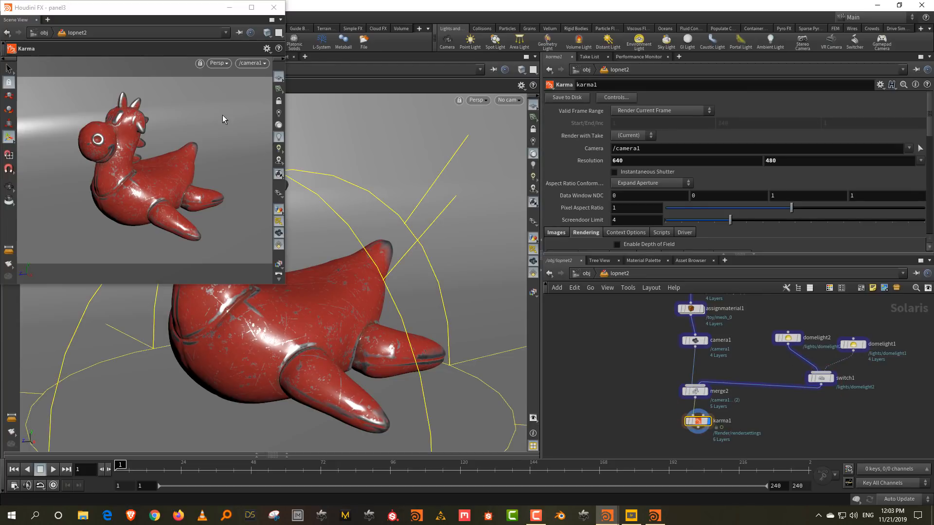
pyautogui.click(219, 63)
pyautogui.click(224, 103)
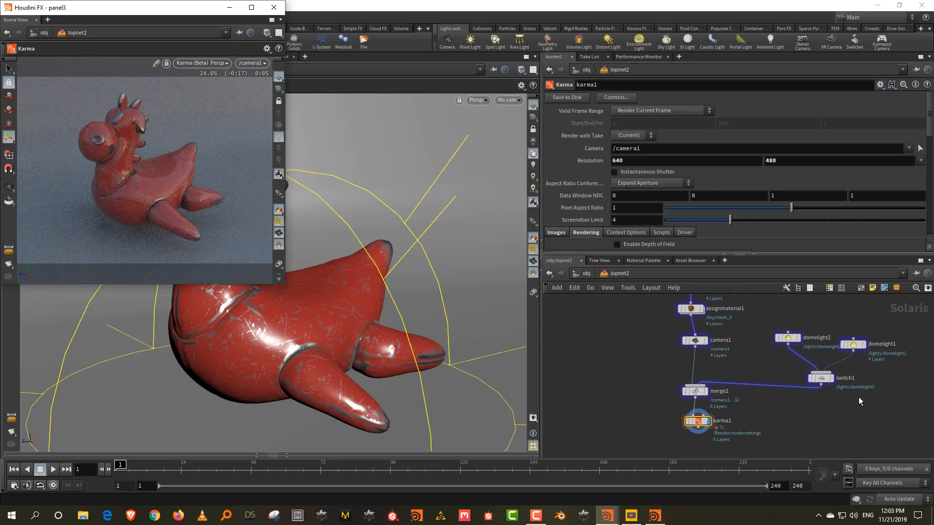
pyautogui.click(822, 378)
pyautogui.click(691, 108)
pyautogui.click(668, 108)
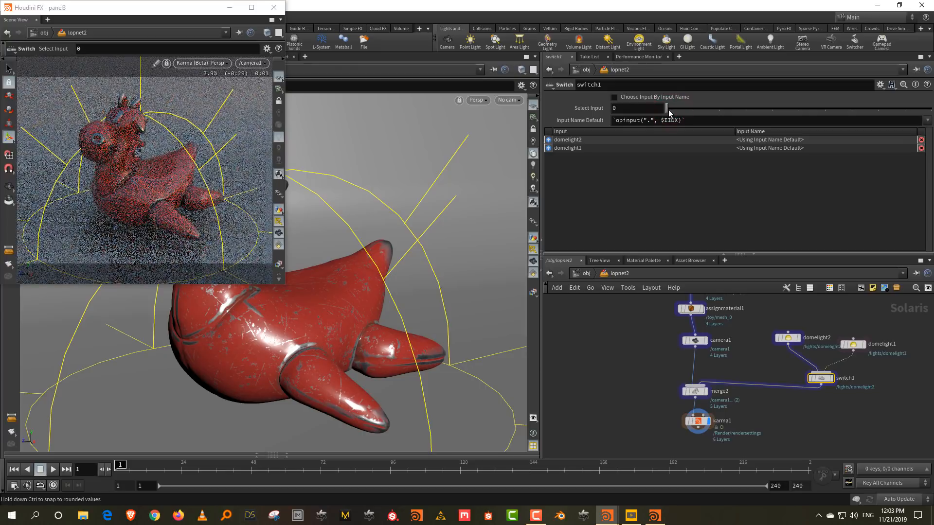
# Step: Rotate domelight2 about its vertical axis in the floating view and set its exposure to 1.28
pyautogui.click(788, 337)
pyautogui.moveTo(141, 250); pyautogui.dragTo(54, 243)
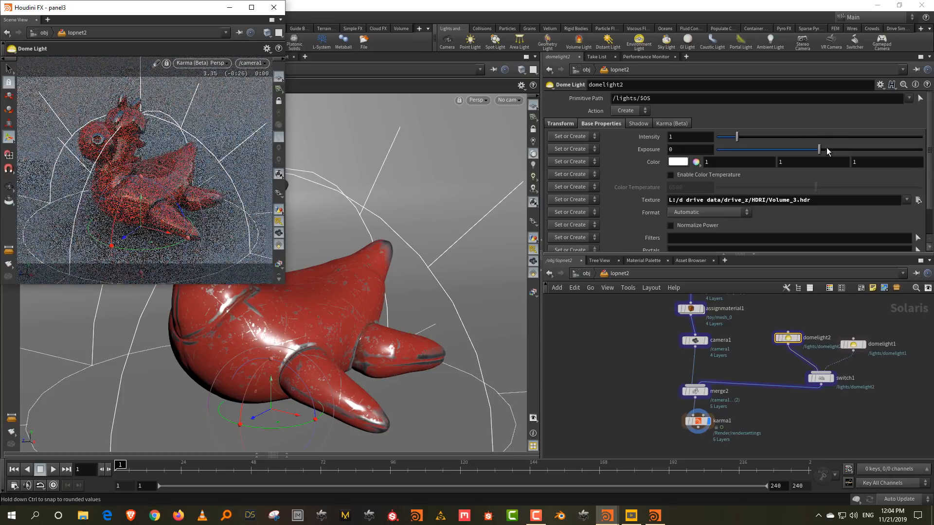
pyautogui.moveTo(825, 148); pyautogui.dragTo(832, 150)
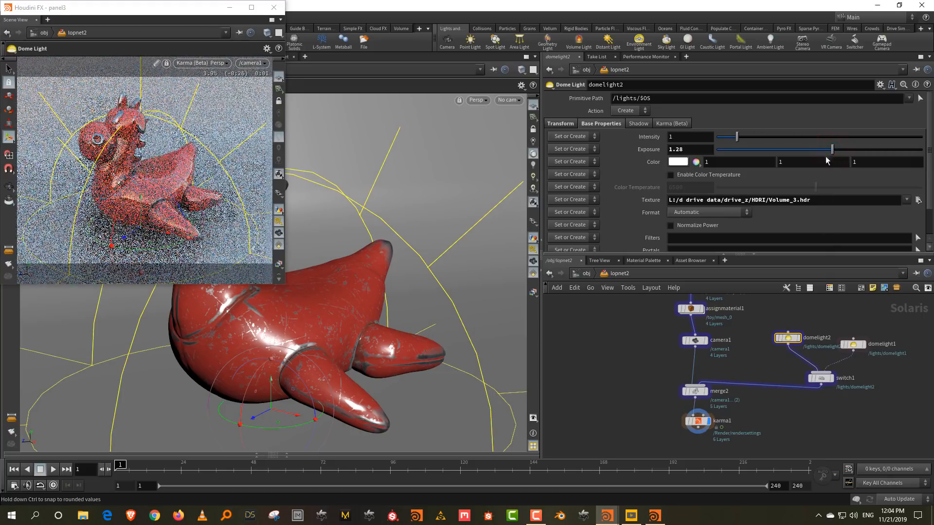
pyautogui.click(870, 412)
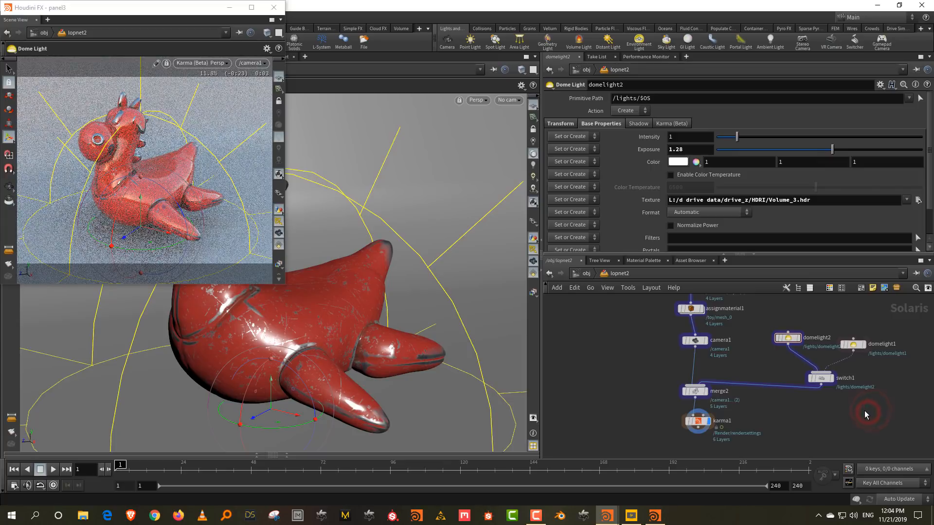
# Step: Set switch1's Select Input to 1 and return the floating camera view to Houdini GL
pyautogui.moveTo(767, 361); pyautogui.dragTo(872, 393)
pyautogui.click(694, 112)
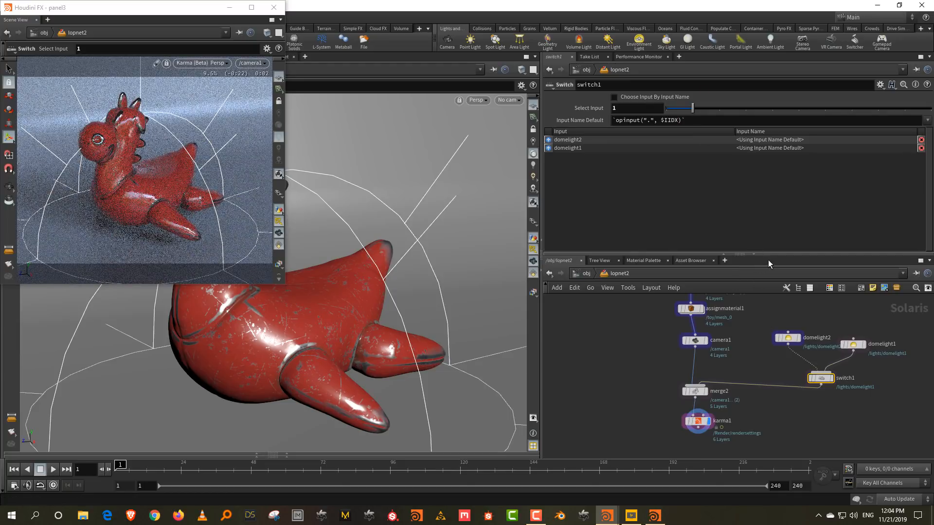
pyautogui.moveTo(767, 257); pyautogui.dragTo(769, 217)
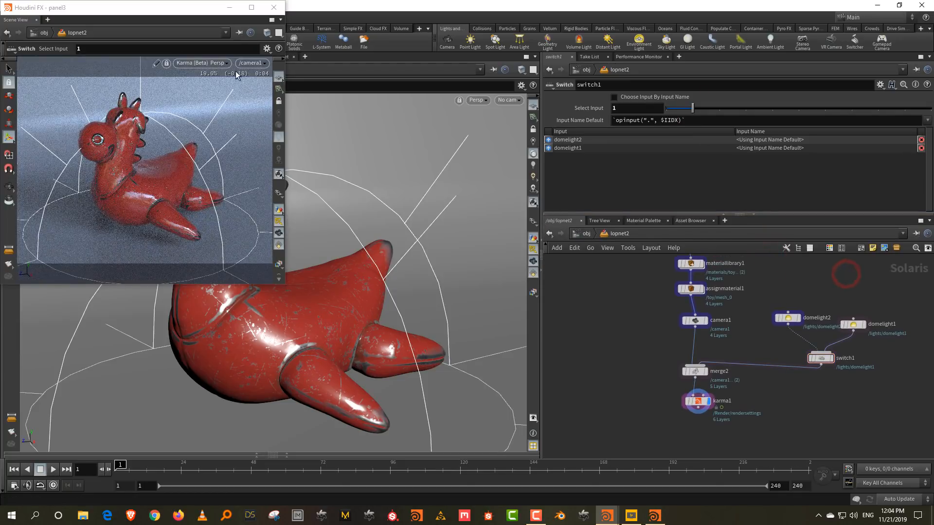
pyautogui.click(200, 63)
pyautogui.click(209, 101)
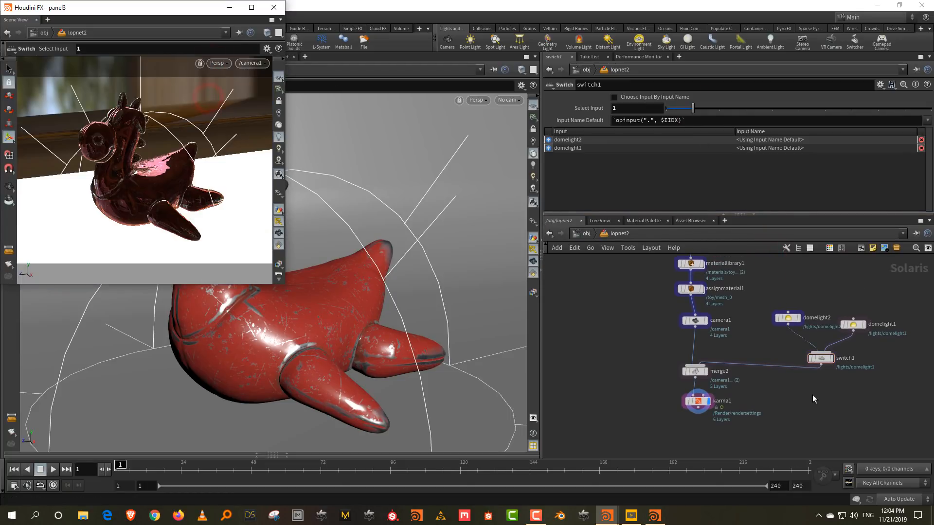
# Step: Add a Light node beside domelight1 and connect it to switch1 as the third input
pyautogui.moveTo(881, 380); pyautogui.dragTo(802, 384, button='middle')
pyautogui.press('Tab')
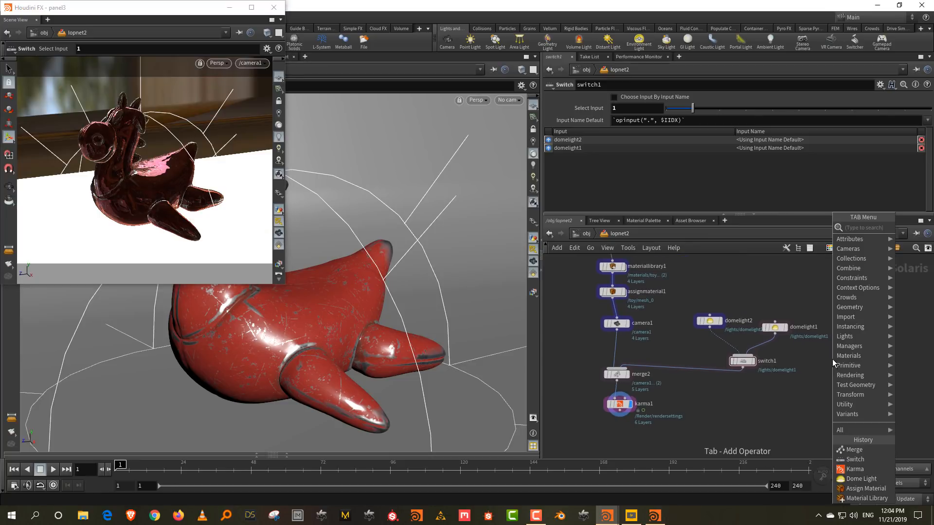
pyautogui.write('lig')
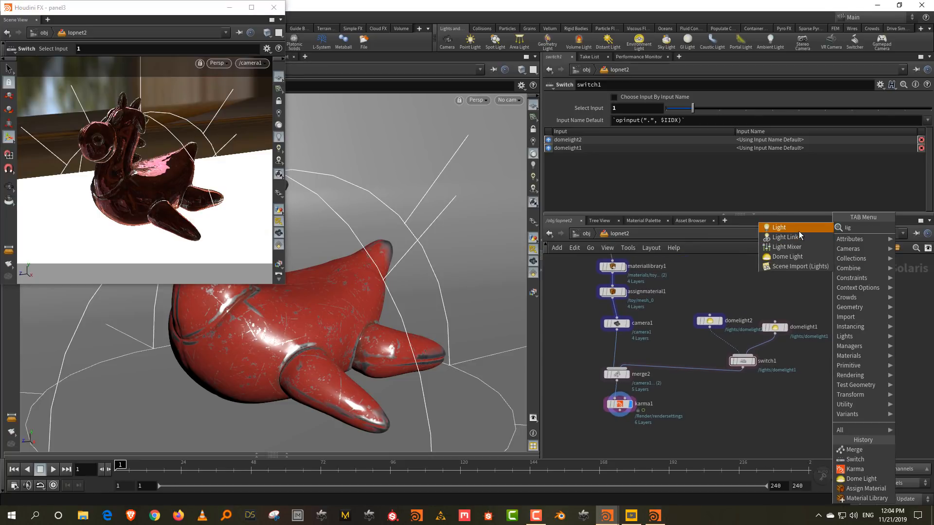
pyautogui.click(798, 229)
pyautogui.click(859, 325)
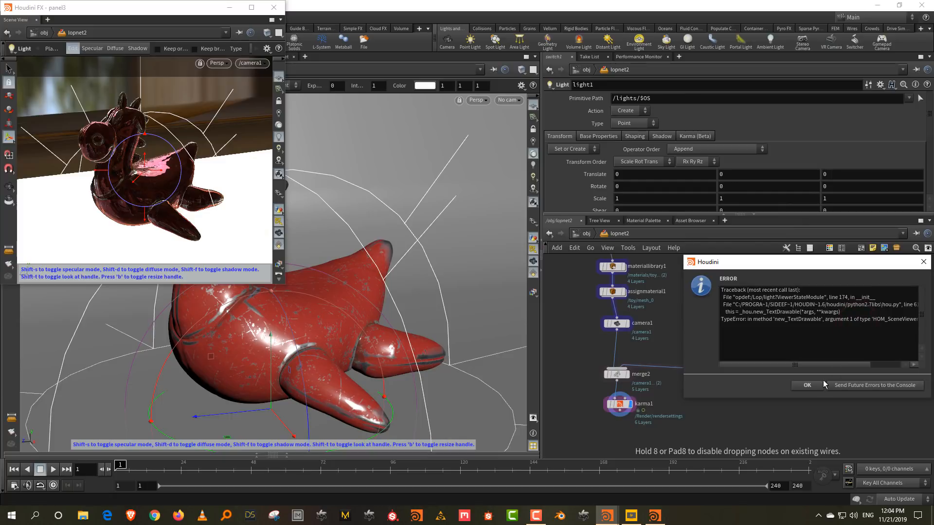
pyautogui.click(856, 328)
pyautogui.click(743, 355)
pyautogui.moveTo(889, 298); pyautogui.dragTo(842, 346)
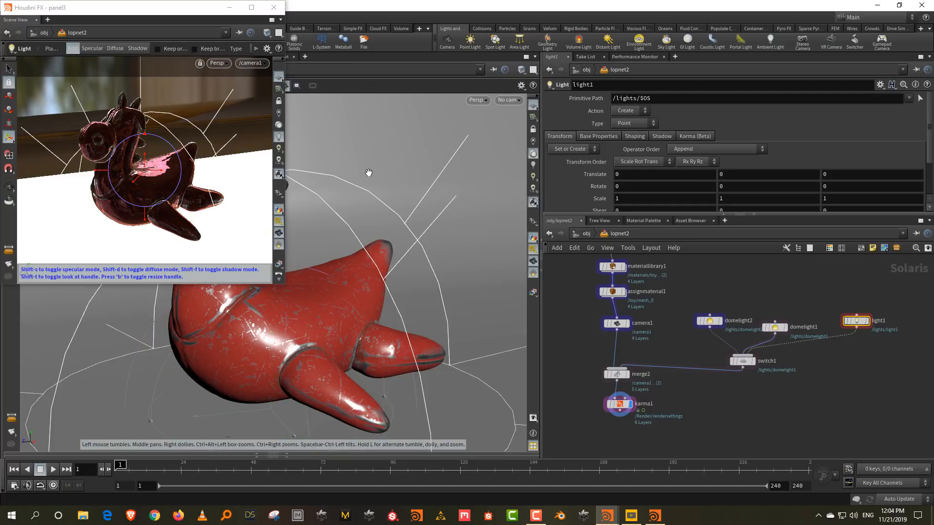
# Step: Set switch1's Select Input to 2 so that light1 lights the scene
pyautogui.keyDown('alt'); pyautogui.moveTo(367, 172); pyautogui.dragTo(350, 375, button='right'); pyautogui.keyUp('alt')
pyautogui.keyDown('alt'); pyautogui.moveTo(350, 375); pyautogui.dragTo(360, 425, button='middle'); pyautogui.keyUp('alt')
pyautogui.scroll(-1, 362, 309)
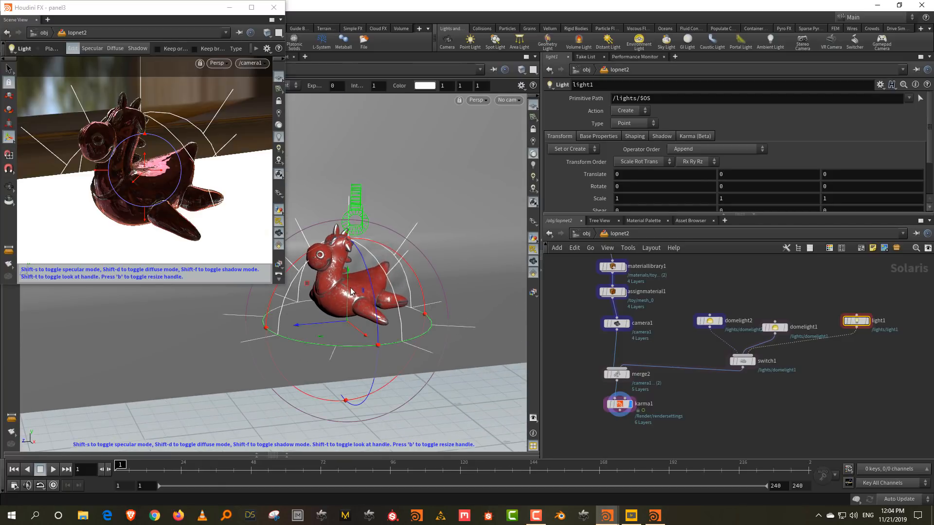
pyautogui.click(742, 361)
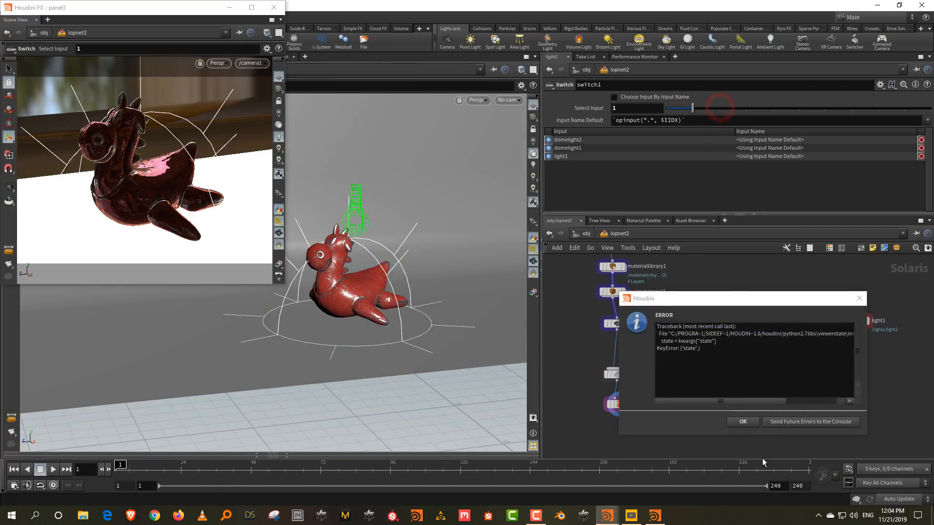
pyautogui.click(743, 422)
pyautogui.moveTo(693, 108); pyautogui.dragTo(719, 108)
# Step: Raise light1 vertically above the toy to a Y translation of about 2.06
pyautogui.click(855, 320)
pyautogui.click(808, 402)
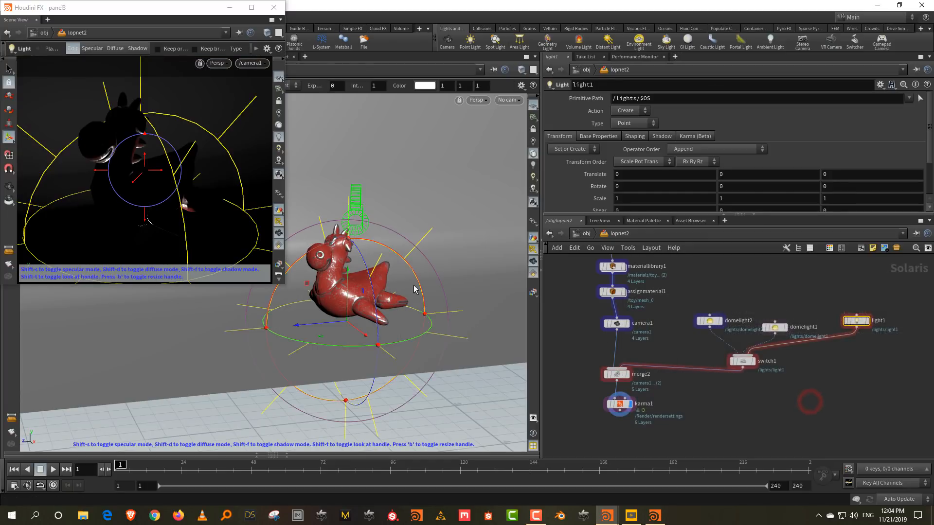
pyautogui.moveTo(353, 297); pyautogui.dragTo(362, 116)
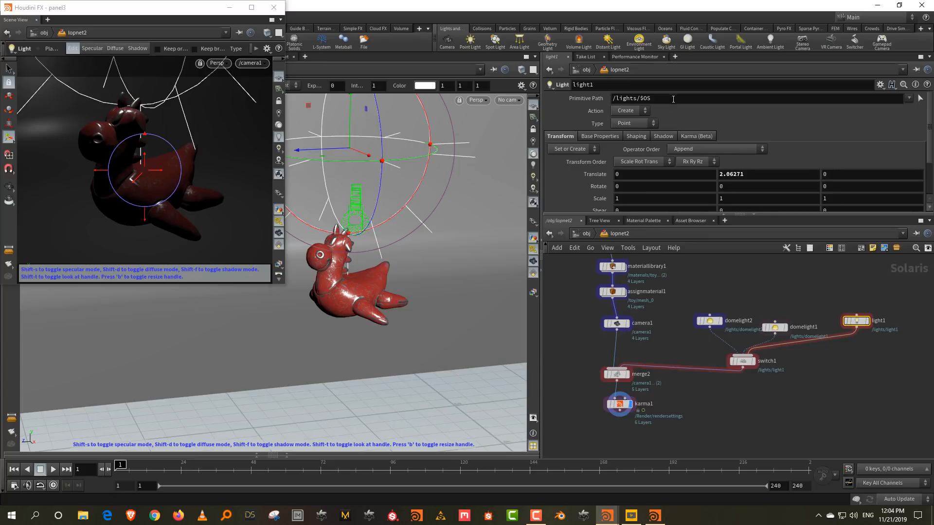
# Step: Change light1's type to Disk and set its intensity to 3.41
pyautogui.click(632, 123)
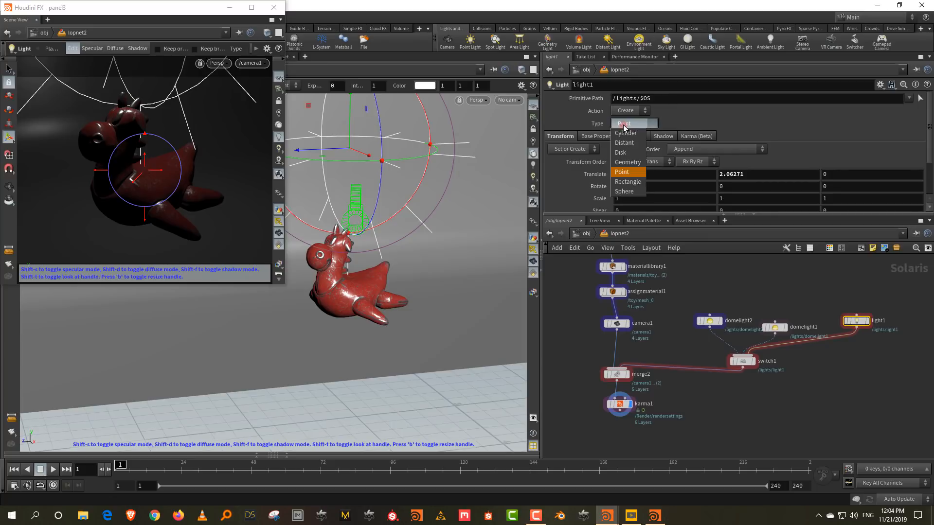
pyautogui.click(627, 153)
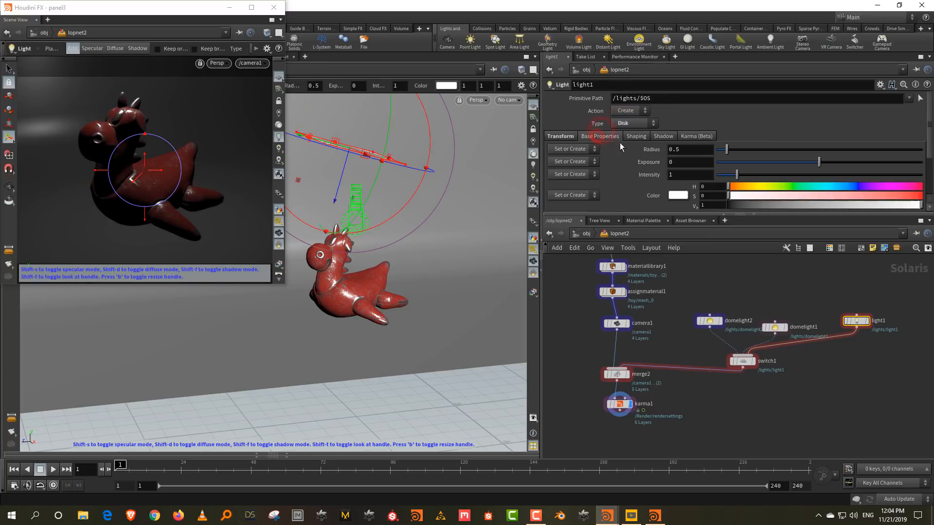
pyautogui.moveTo(795, 174); pyautogui.dragTo(786, 175)
# Step: Move domelight1 higher in the network, duplicate it, and make room around light1 for the copy
pyautogui.moveTo(772, 321); pyautogui.dragTo(764, 286)
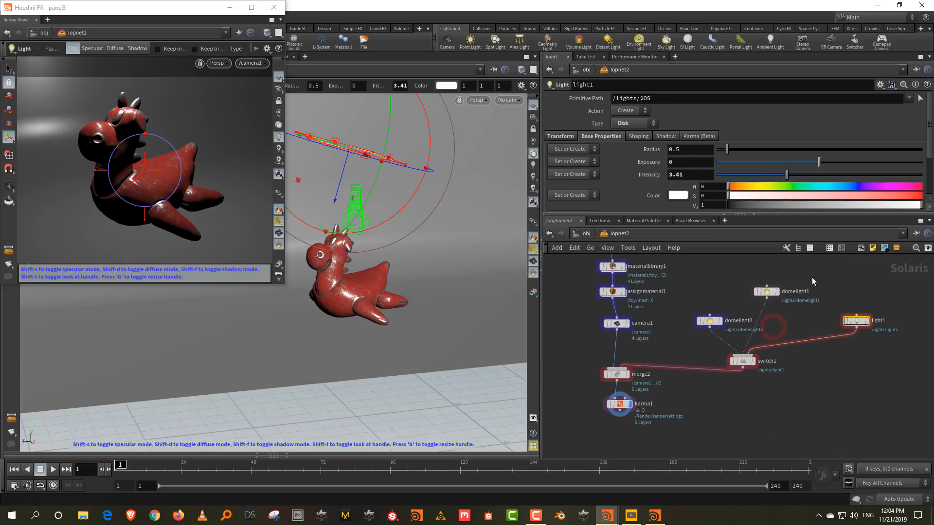
pyautogui.click(772, 361)
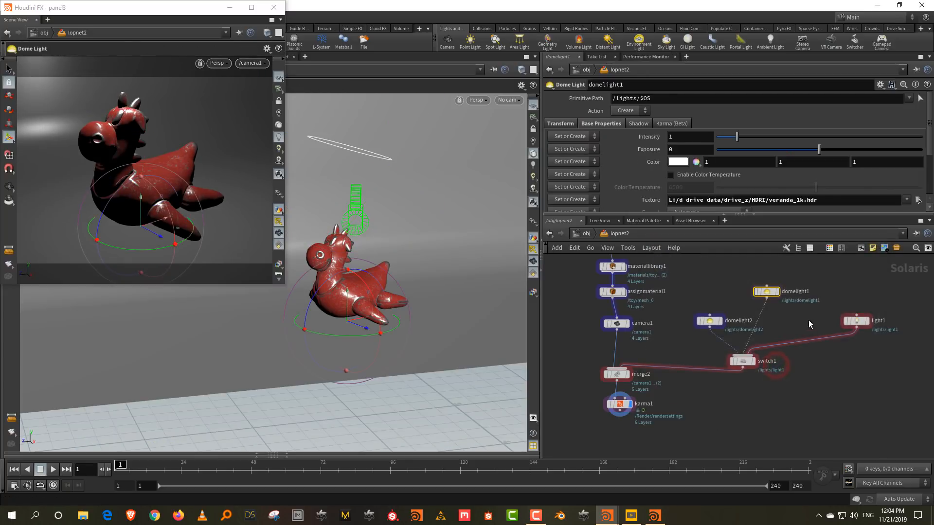
pyautogui.hotkey('ctrl', 'c')
pyautogui.hotkey('ctrl', 'v')
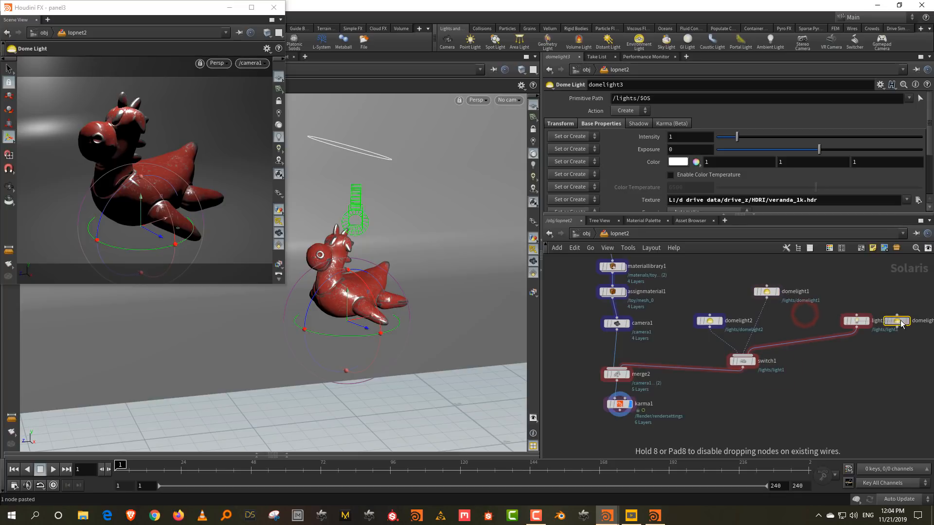
pyautogui.moveTo(863, 324); pyautogui.dragTo(848, 302)
# Step: Add a Merge node combining light1 with the copied dome light and feed it into switch1 as the third input
pyautogui.press('Tab')
pyautogui.write('merg')
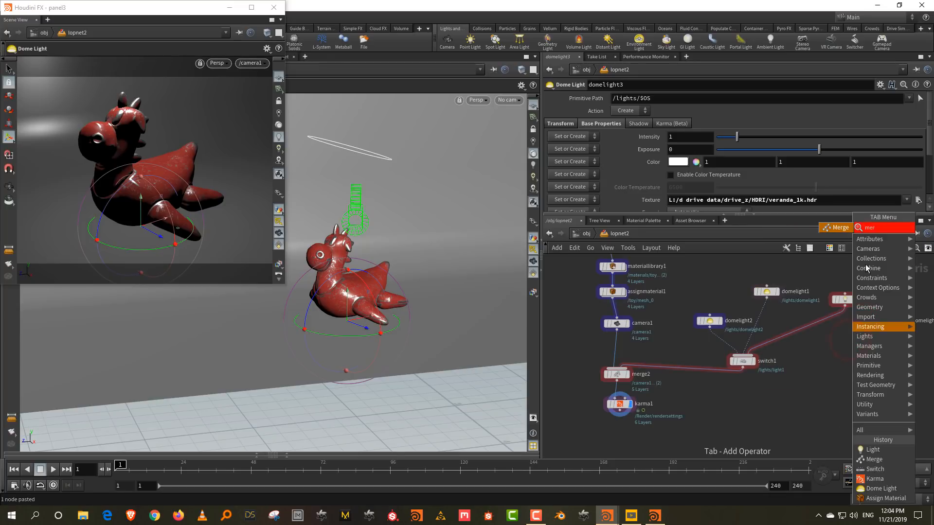
pyautogui.click(838, 227)
pyautogui.click(812, 326)
pyautogui.moveTo(812, 326); pyautogui.dragTo(862, 345)
pyautogui.moveTo(796, 398); pyautogui.dragTo(821, 367, button='middle')
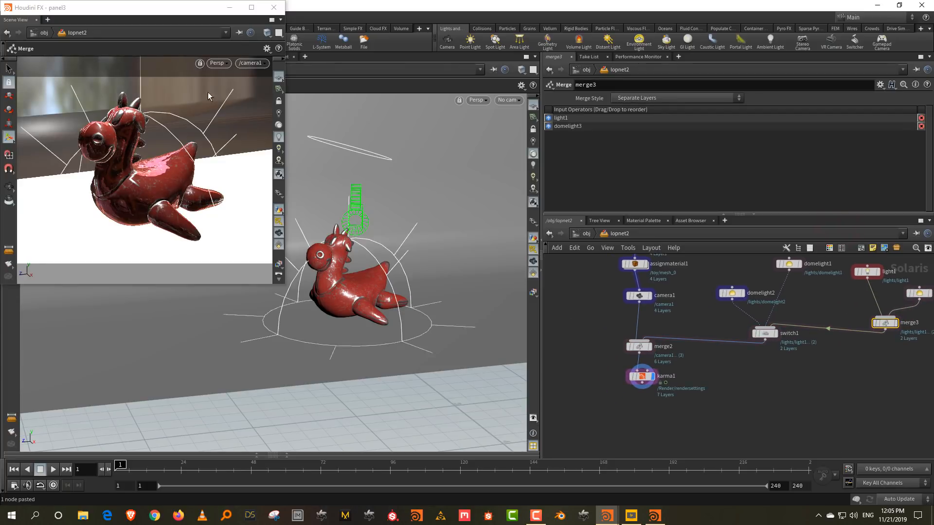
# Step: Render the floating camera view with Karma (Beta) and set light1's exposure to 8.34 and intensity to 6.59
pyautogui.click(216, 63)
pyautogui.click(224, 107)
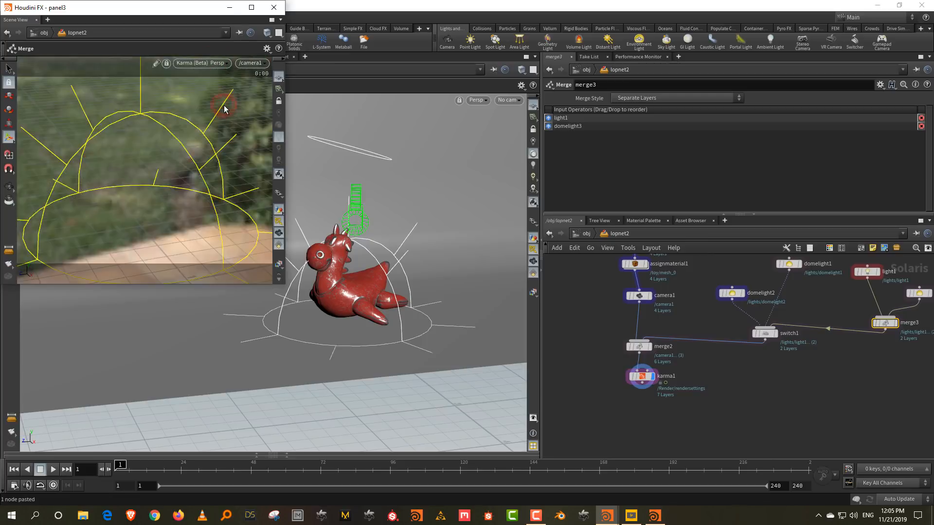
pyautogui.moveTo(837, 288); pyautogui.dragTo(868, 263)
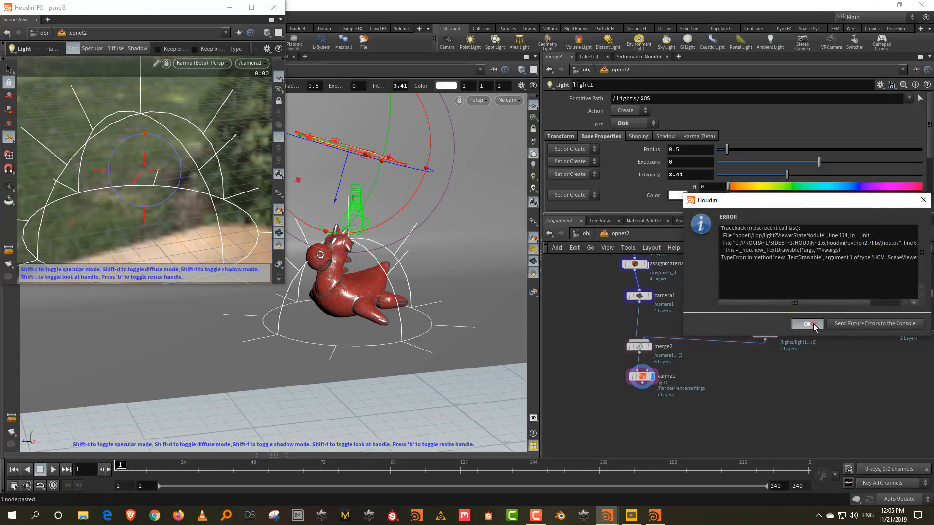
pyautogui.moveTo(857, 161); pyautogui.dragTo(905, 164)
pyautogui.moveTo(787, 175); pyautogui.dragTo(851, 174)
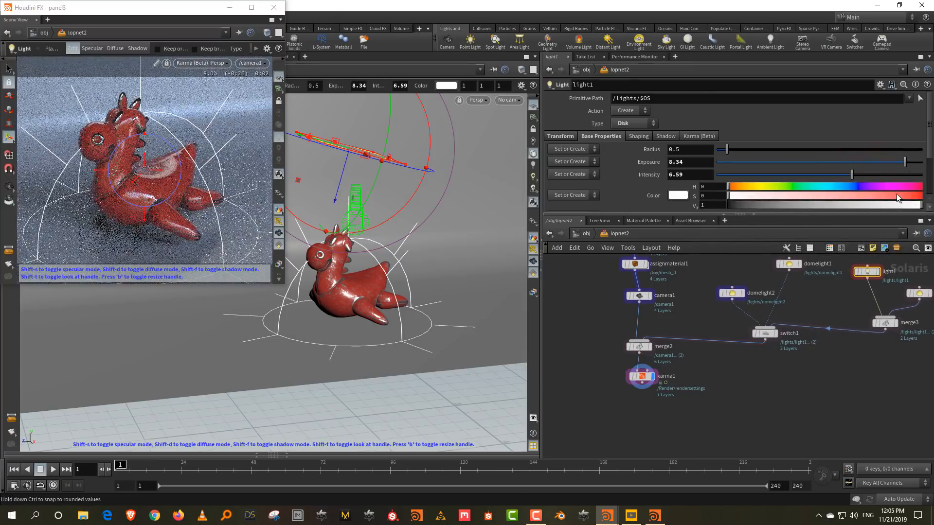
# Step: Color light1 yellow with hue 71.6 and saturation 0.872, and set its exposure to 10
pyautogui.click(896, 195)
pyautogui.click(766, 186)
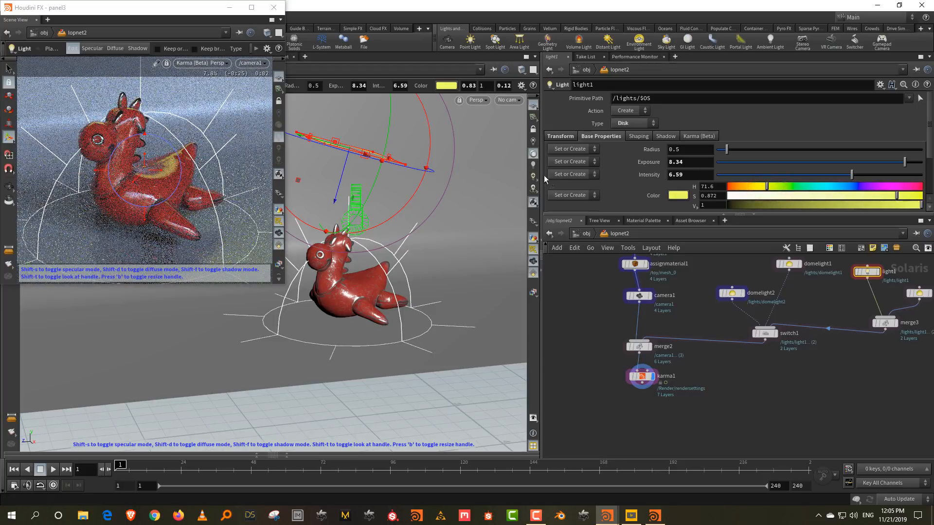
pyautogui.keyDown('alt'); pyautogui.moveTo(383, 168); pyautogui.dragTo(489, 152); pyautogui.keyUp('alt')
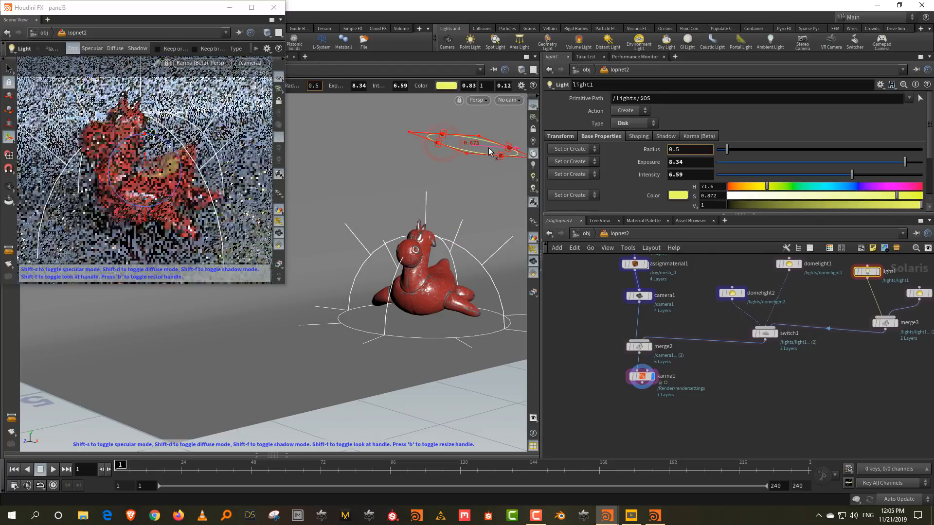
pyautogui.click(696, 160)
pyautogui.write('10')
pyautogui.press('Return')
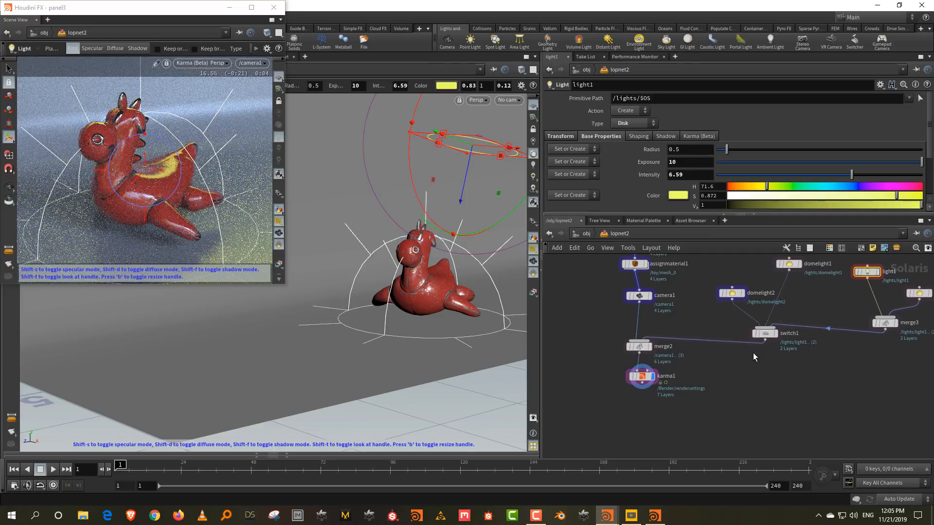
# Step: Compare the Karma lighting from switch1's inputs 1 and 0, then leave Select Input at 1 and frame the whole network
pyautogui.click(764, 334)
pyautogui.click(807, 403)
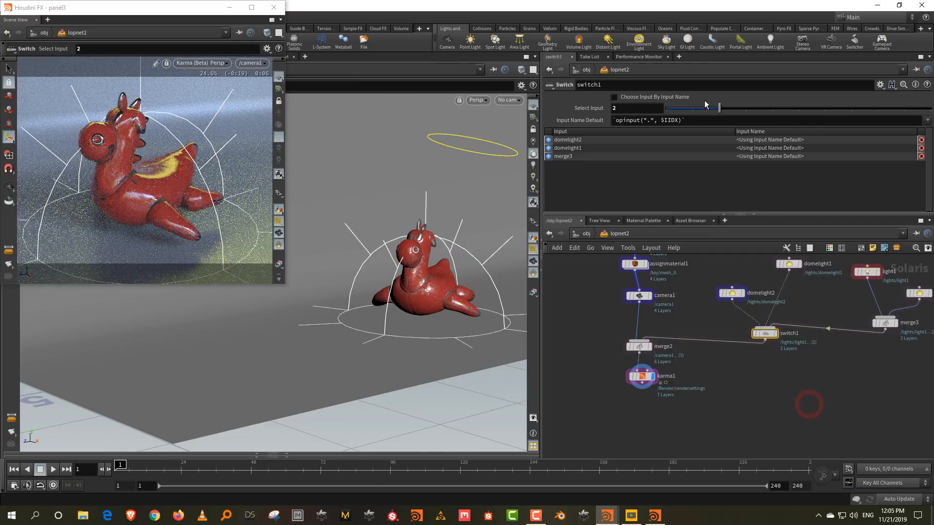
pyautogui.click(694, 108)
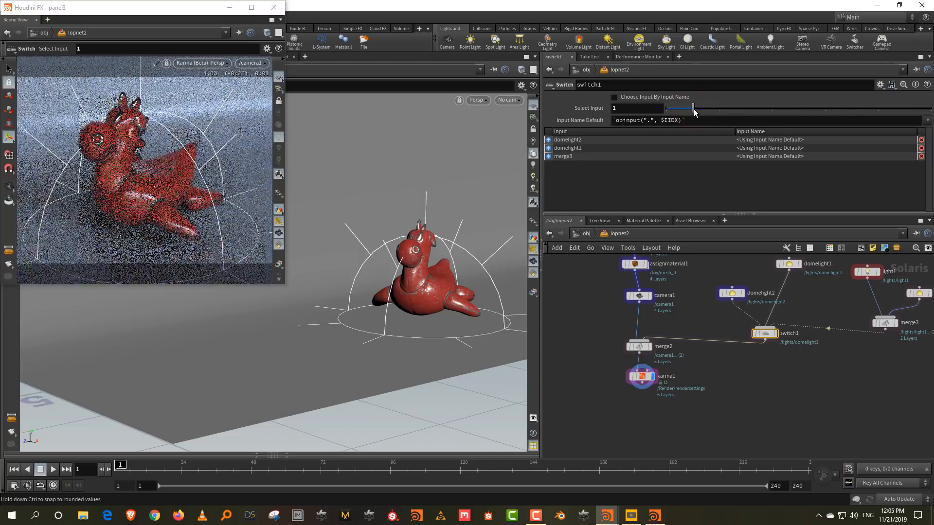
pyautogui.click(668, 111)
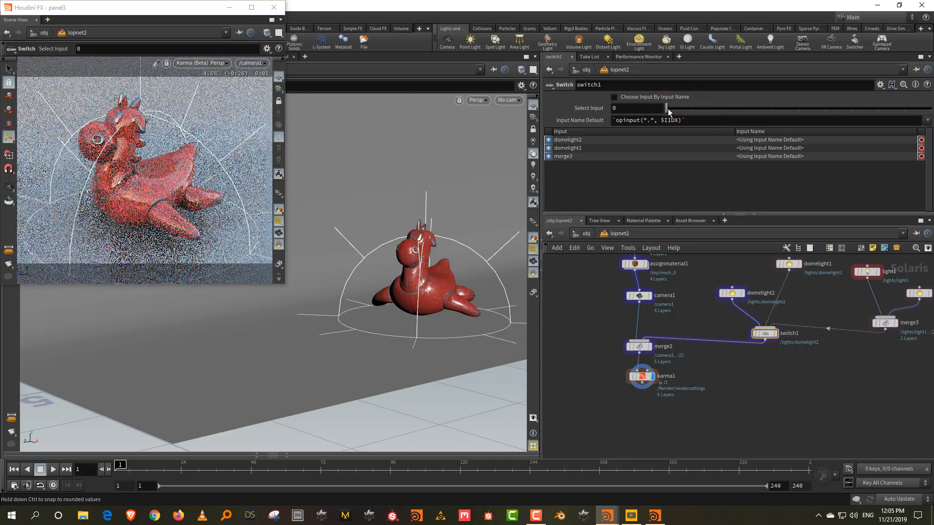
pyautogui.scroll(-2, 796, 398)
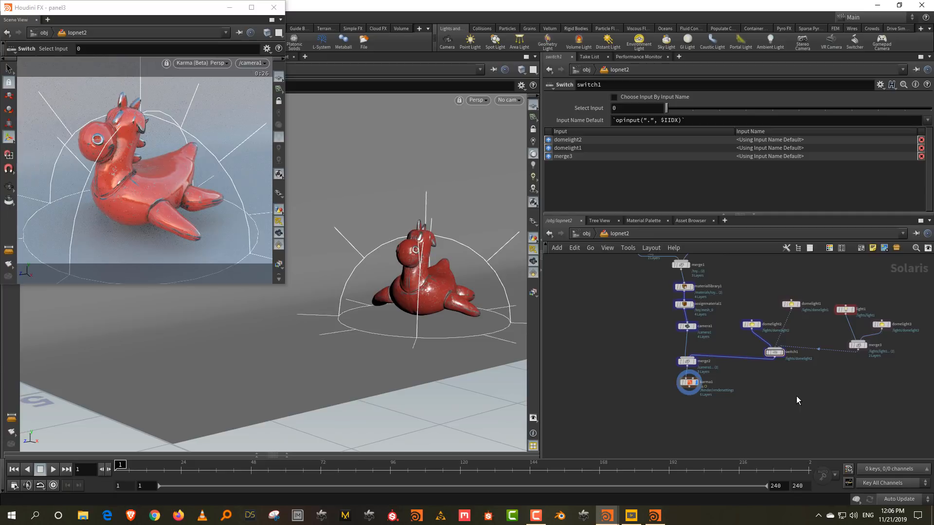
pyautogui.click(693, 108)
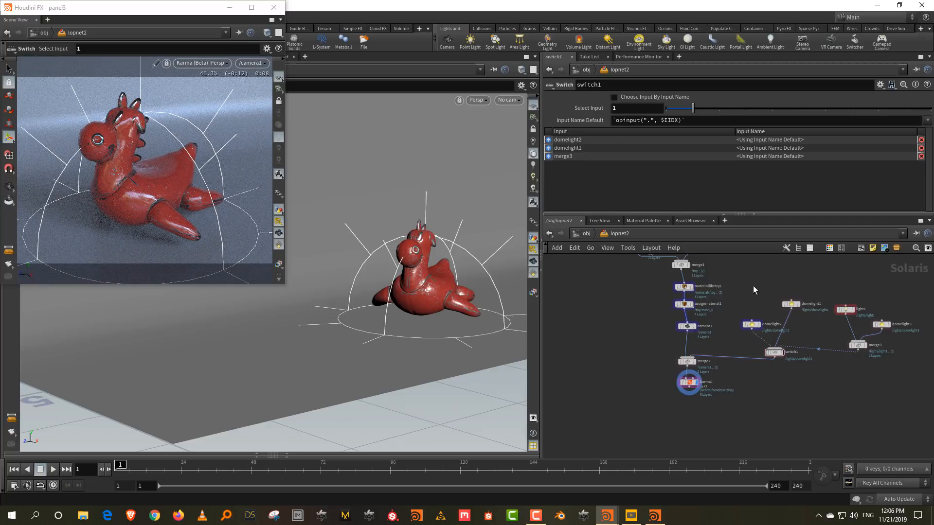
pyautogui.press('h')
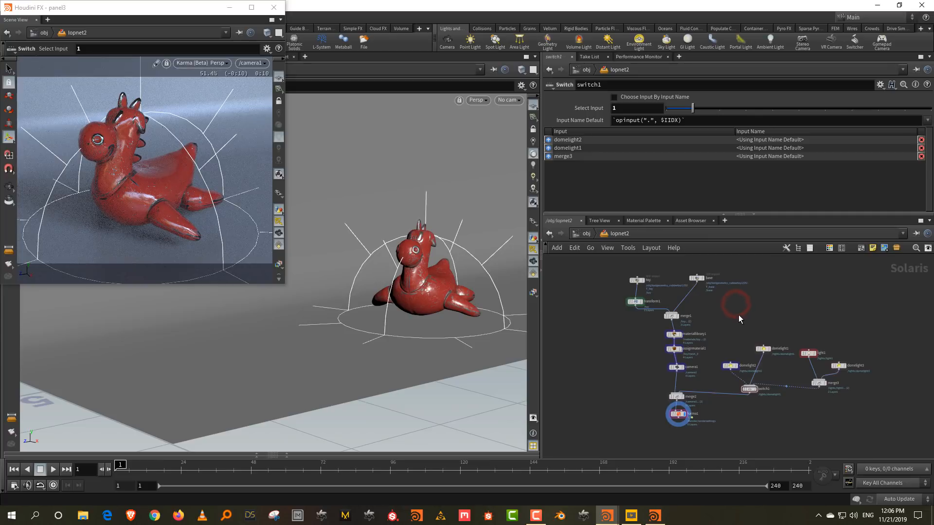